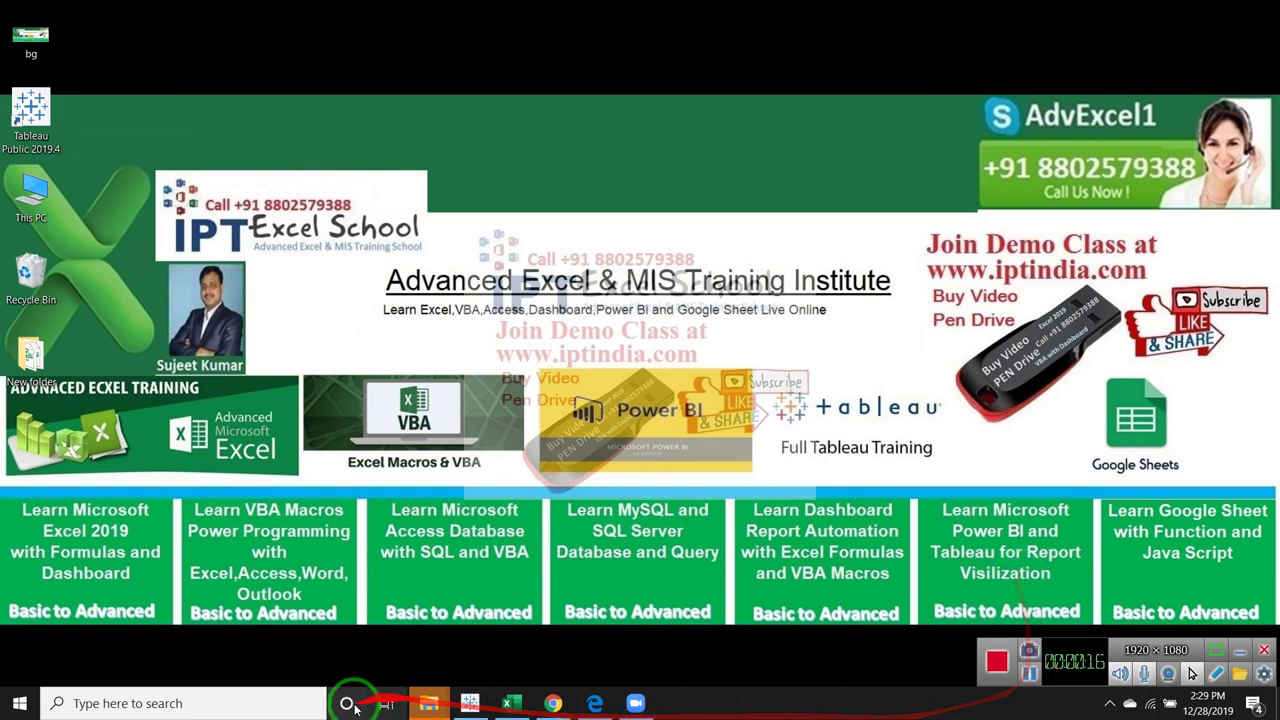
Restore the Book2 workbook and jump through the sales table to the row 1 headers
mouse_move(553, 703)
click(540, 690)
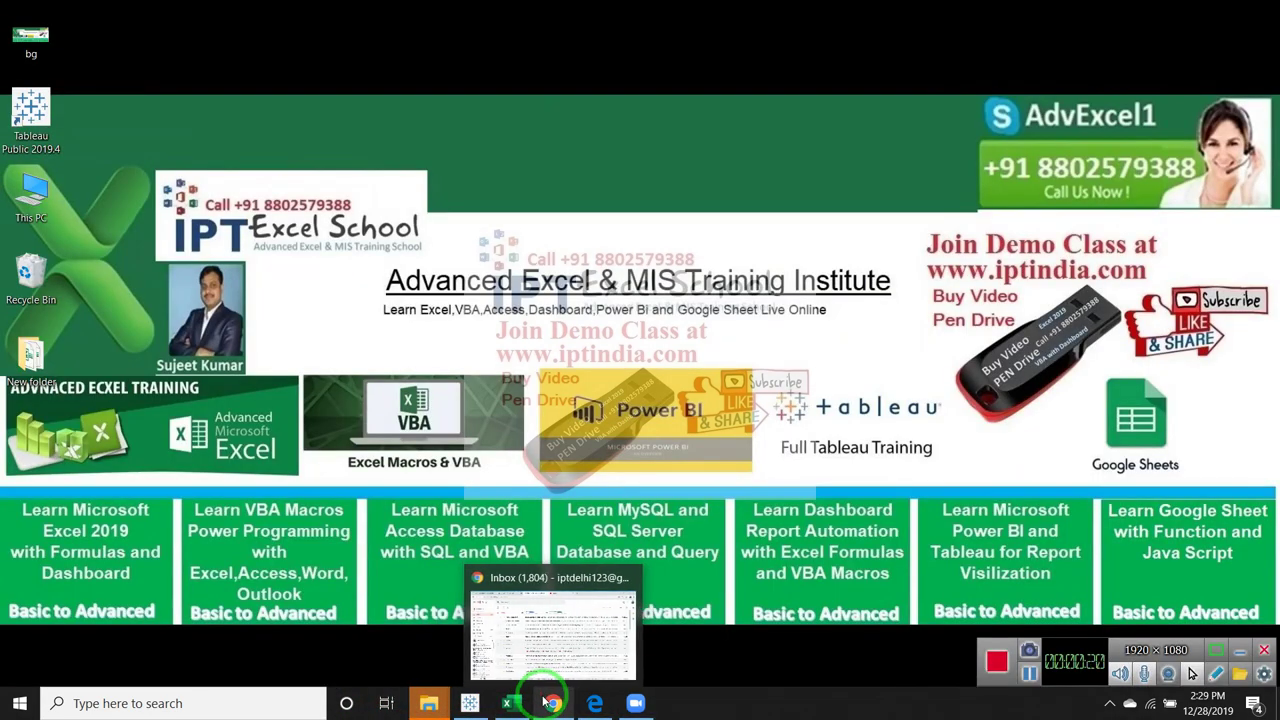
click(521, 703)
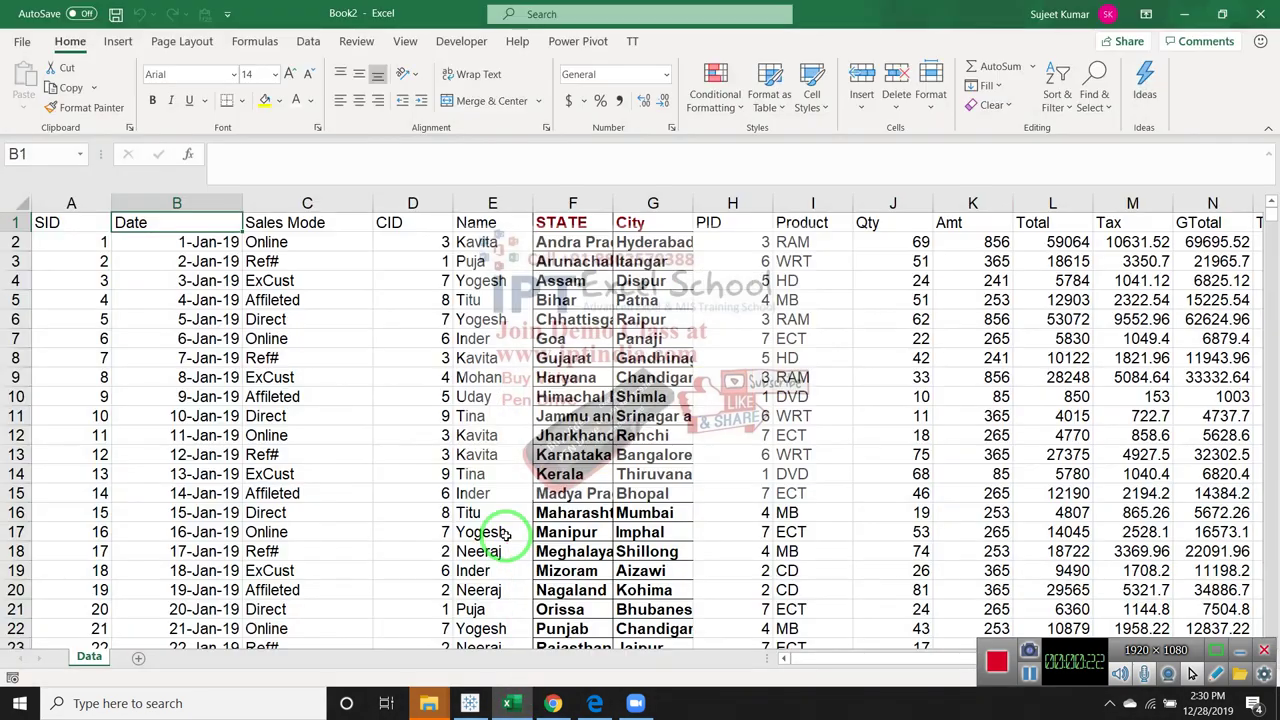
click(440, 416)
key(ctrl+Up)
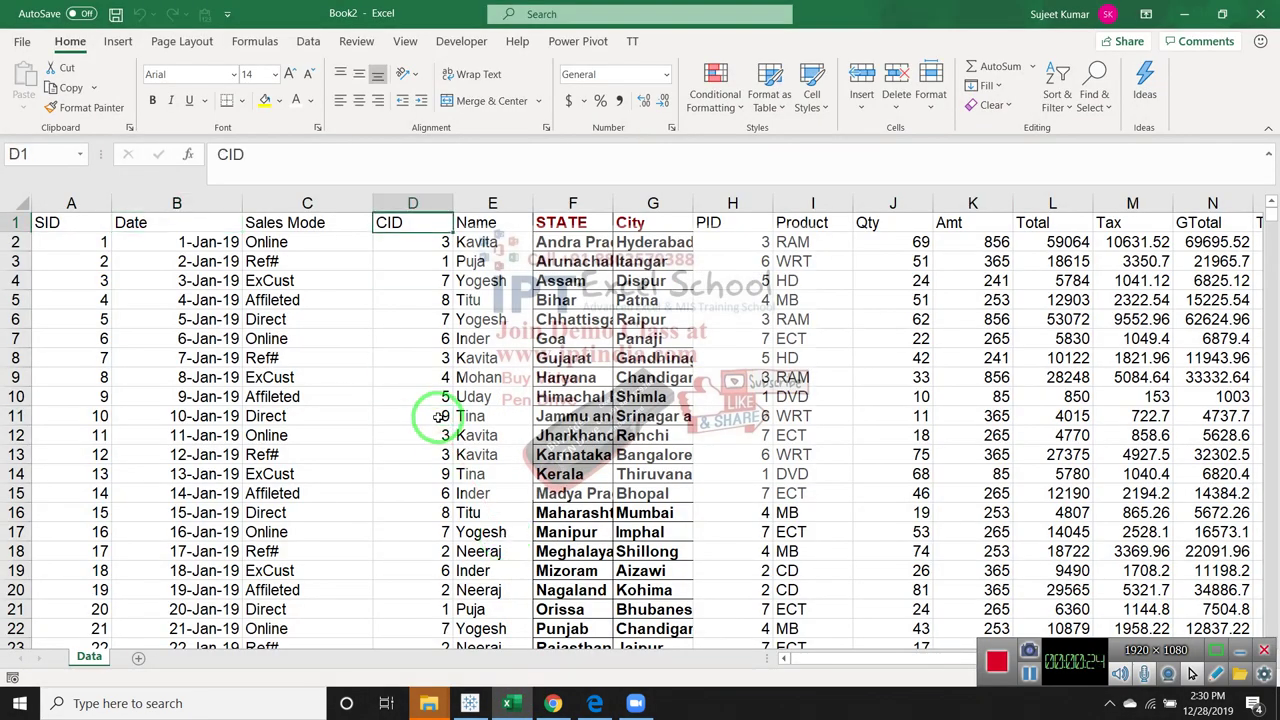
key(ctrl+Left)
key(ctrl+Right)
key(ctrl+Left)
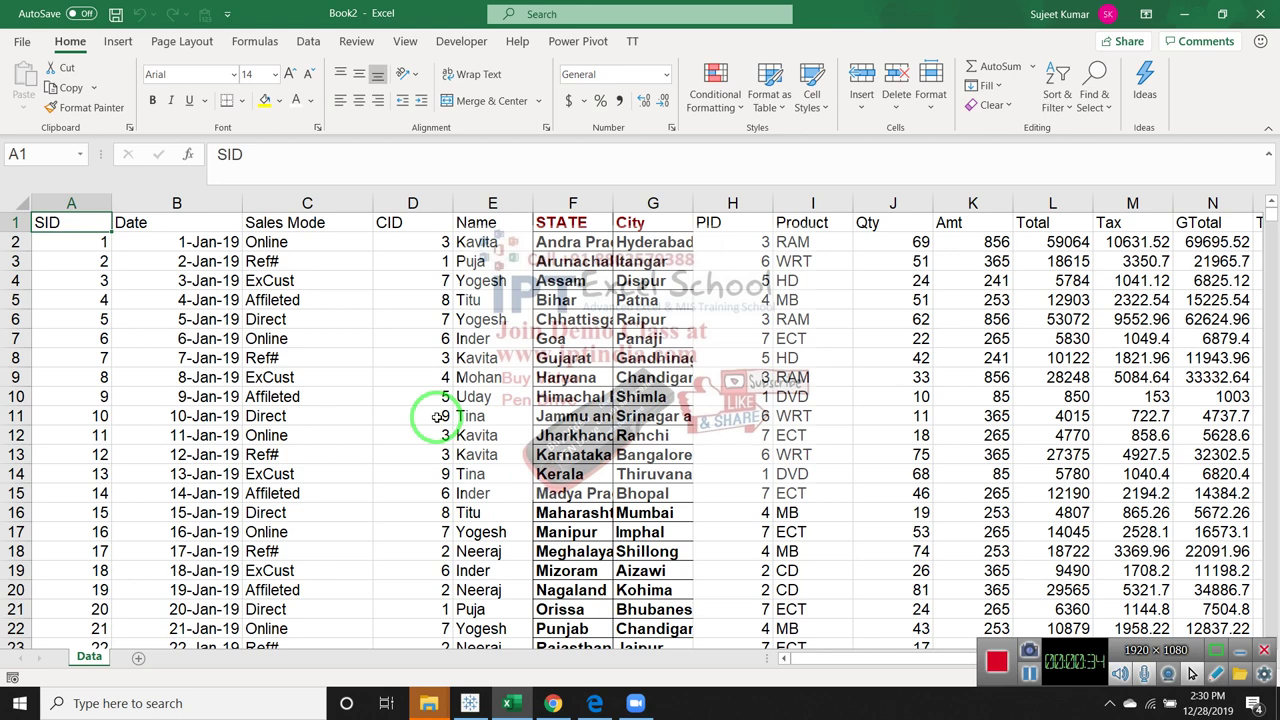
Step along the row 1 headers from Date through CID, Name, STATE, City, Qty to Amt in K1
key(Right)
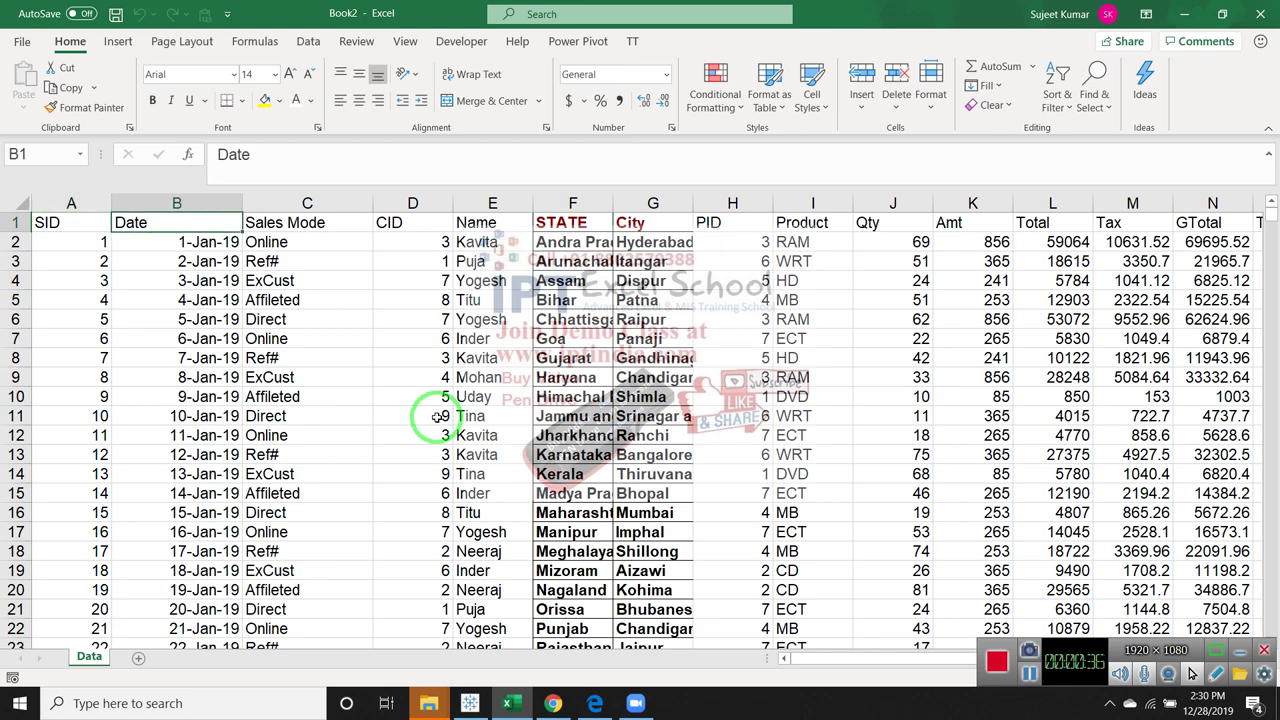
key(Right)
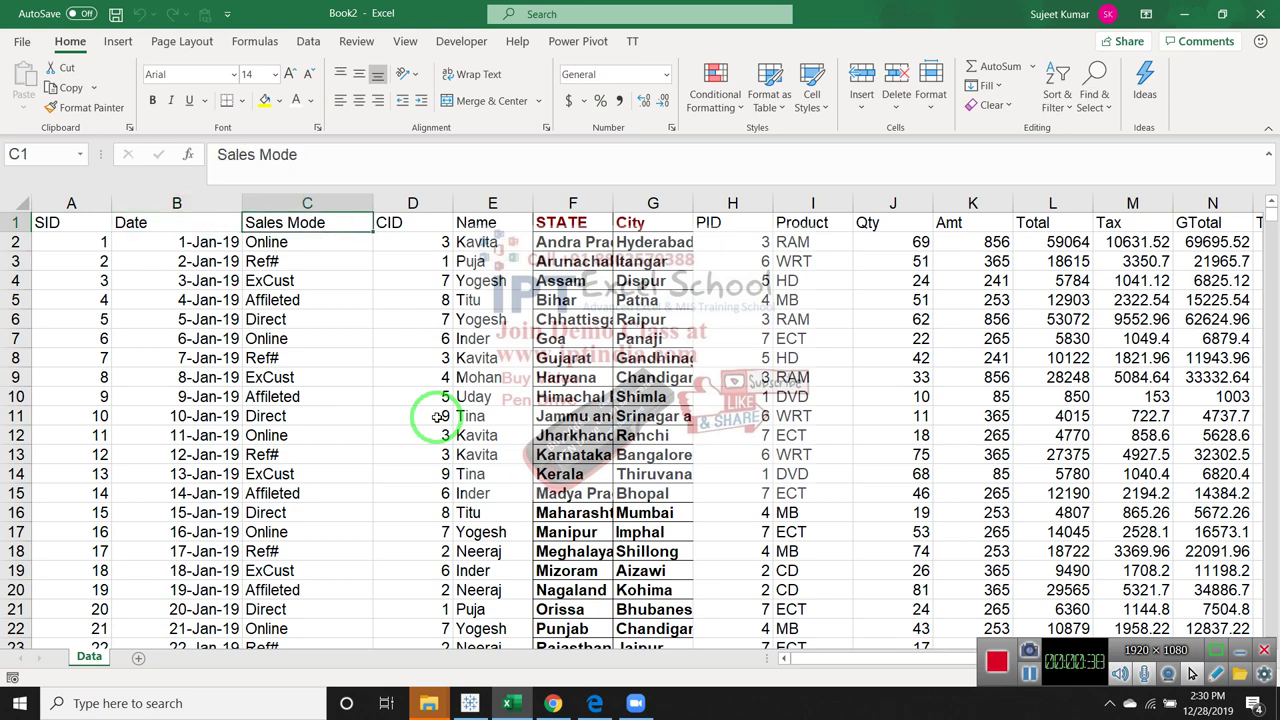
key(Right)
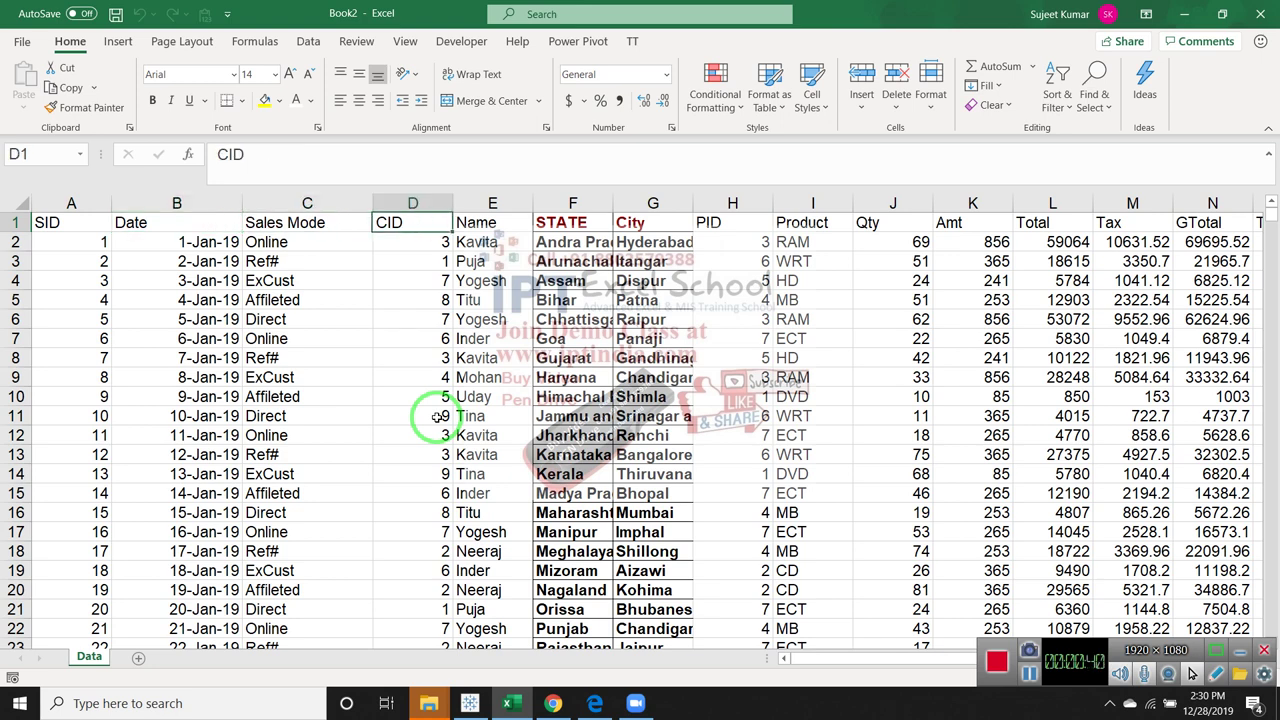
key(Right)
key(Left)
key(Right)
key(Right)
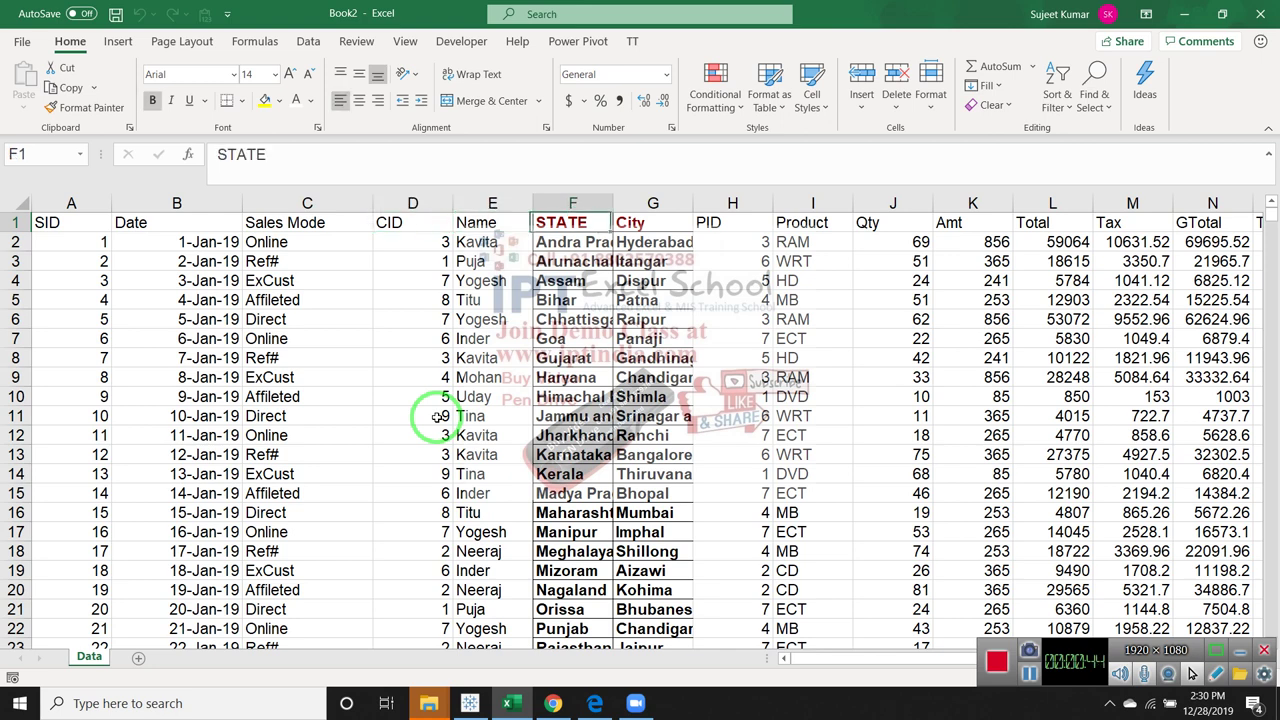
key(Right)
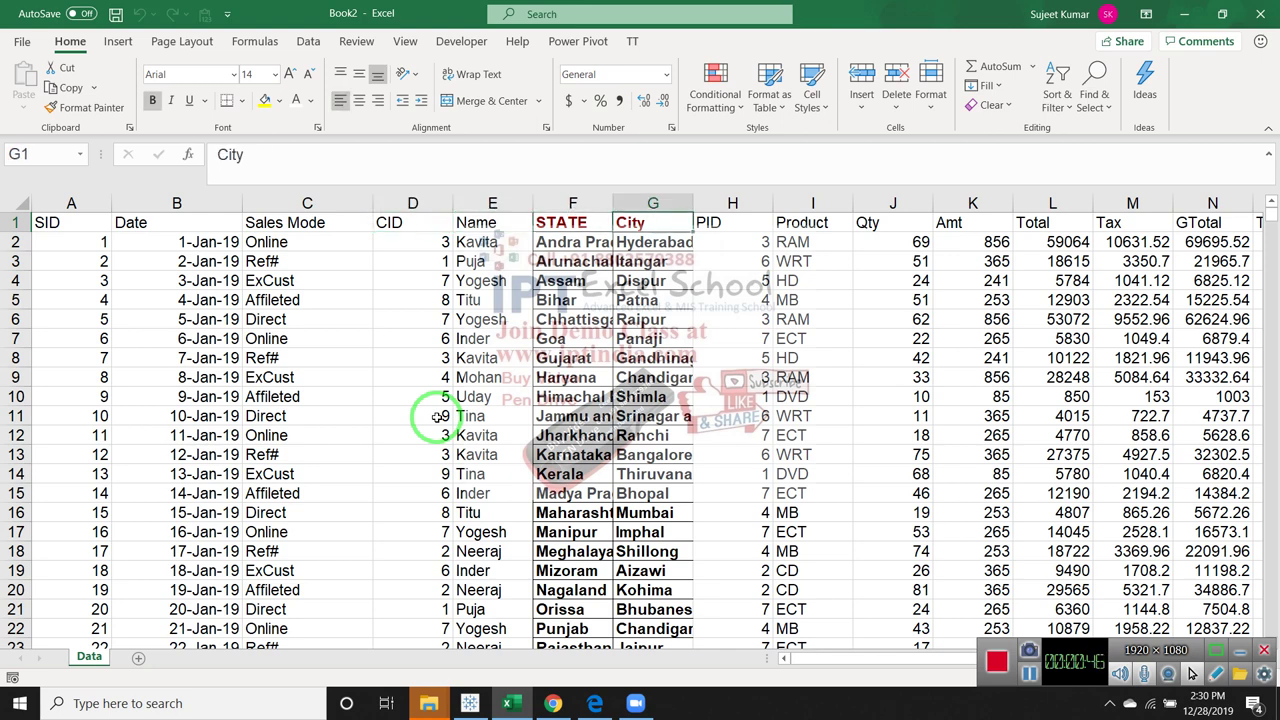
key(Right)
key(Right)
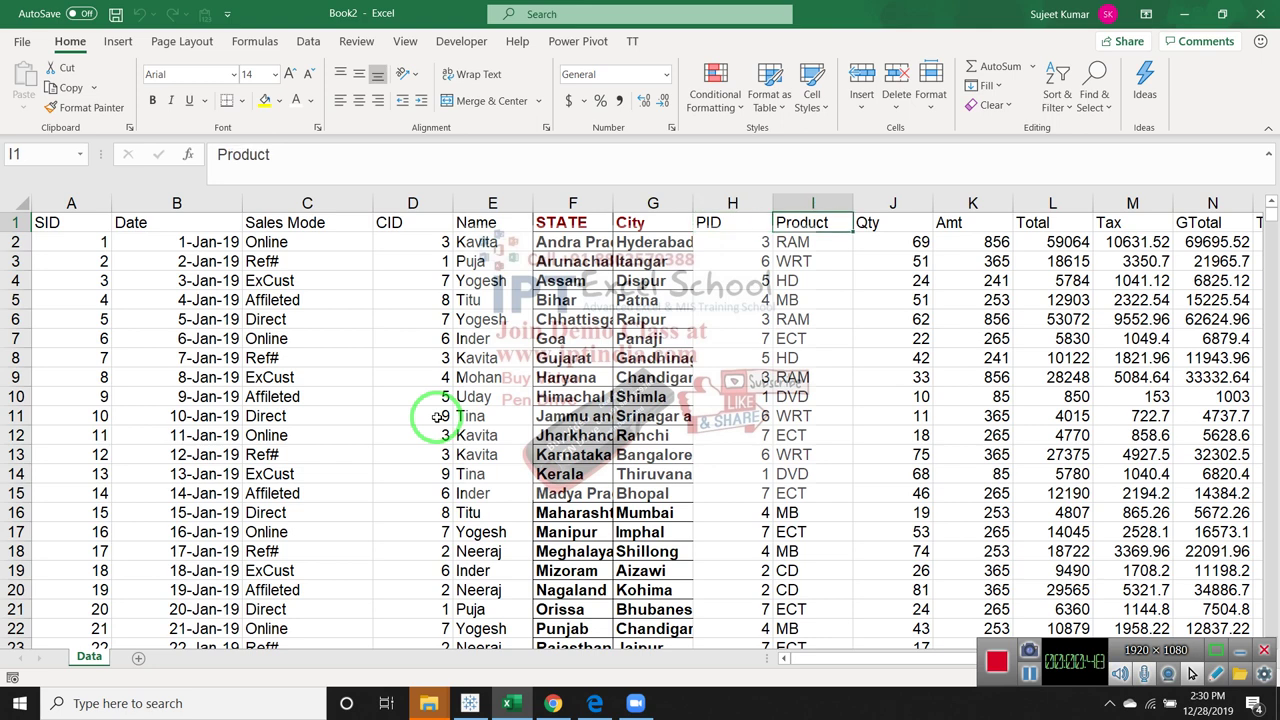
key(Right)
key(Right)
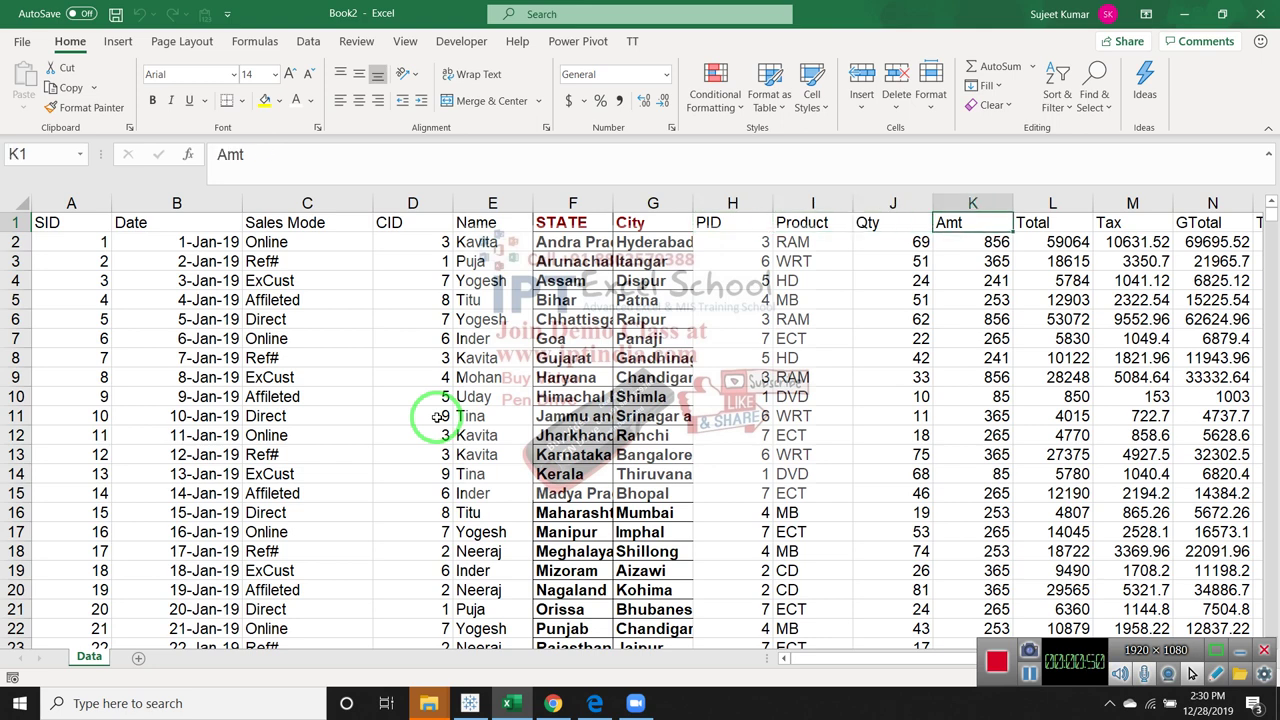
Relabel the K1 header as MRP and the L1 header as Amt
text(MRP)
key(Return)
key(Up)
key(Right)
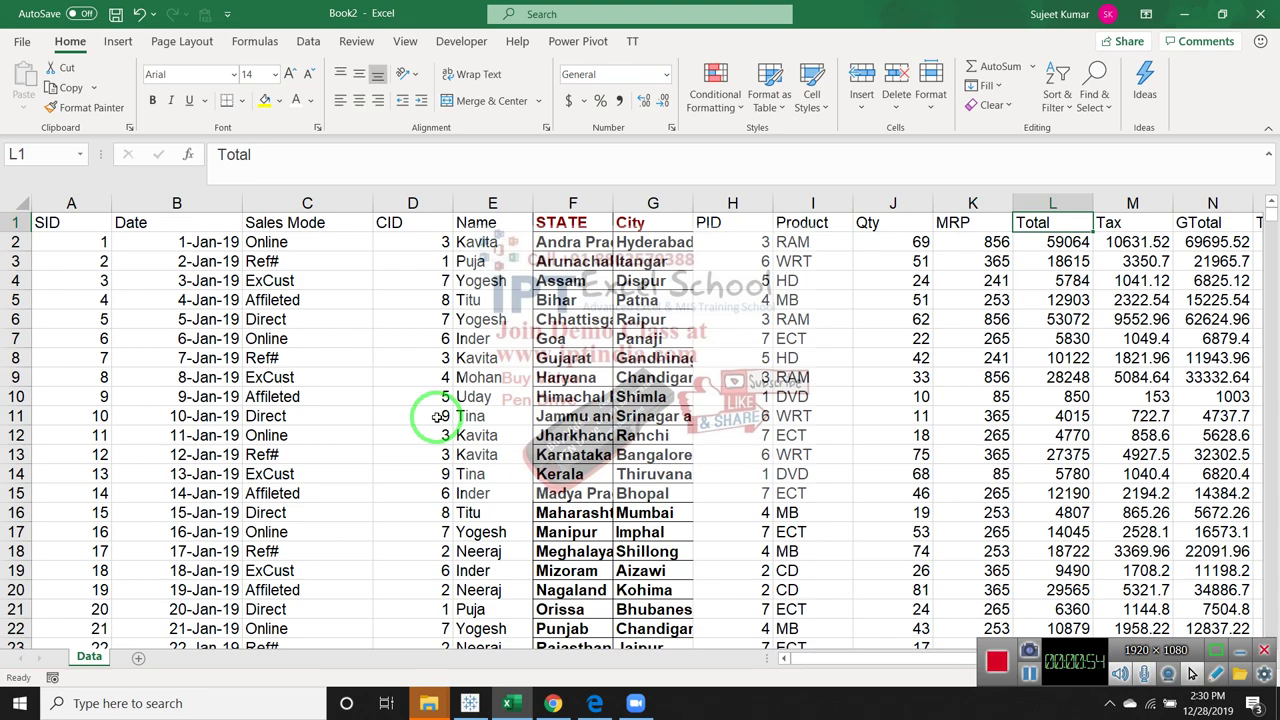
text(Amt)
key(Return)
key(Up)
Rename the GTotal header in N1 to Total and return to column A
key(Right)
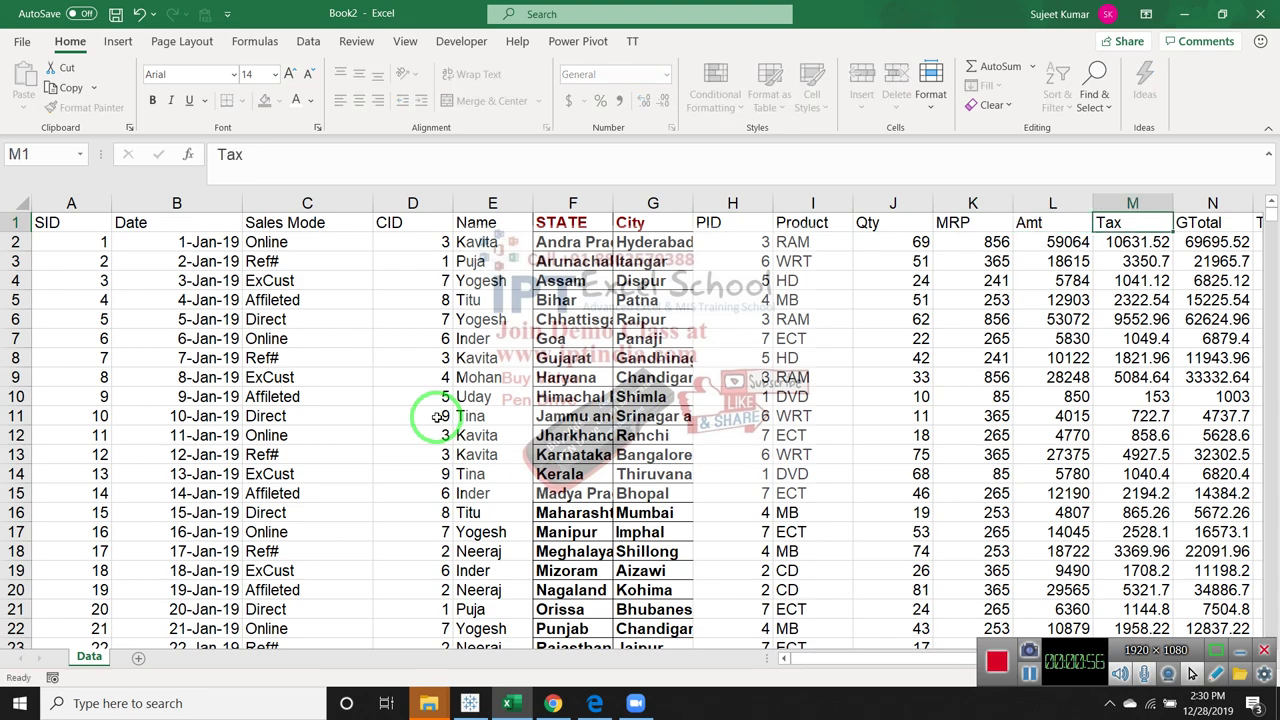
key(Right)
key(Right)
key(Left)
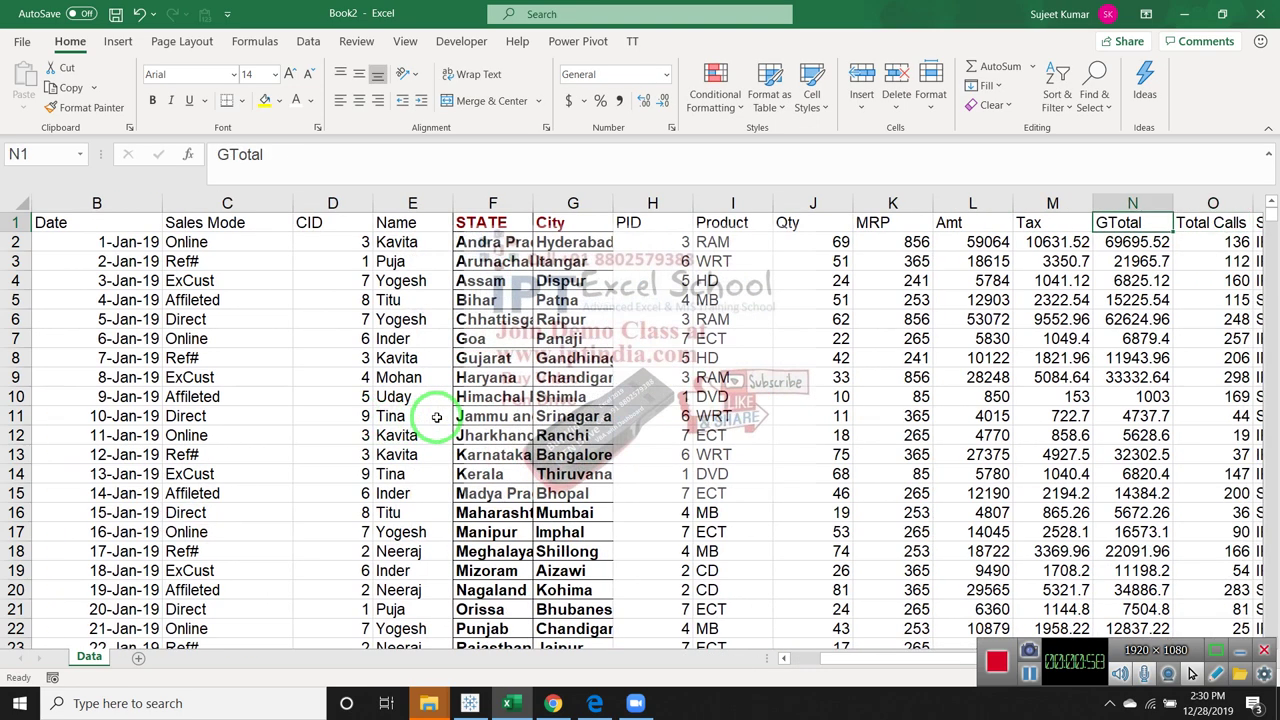
text(To)
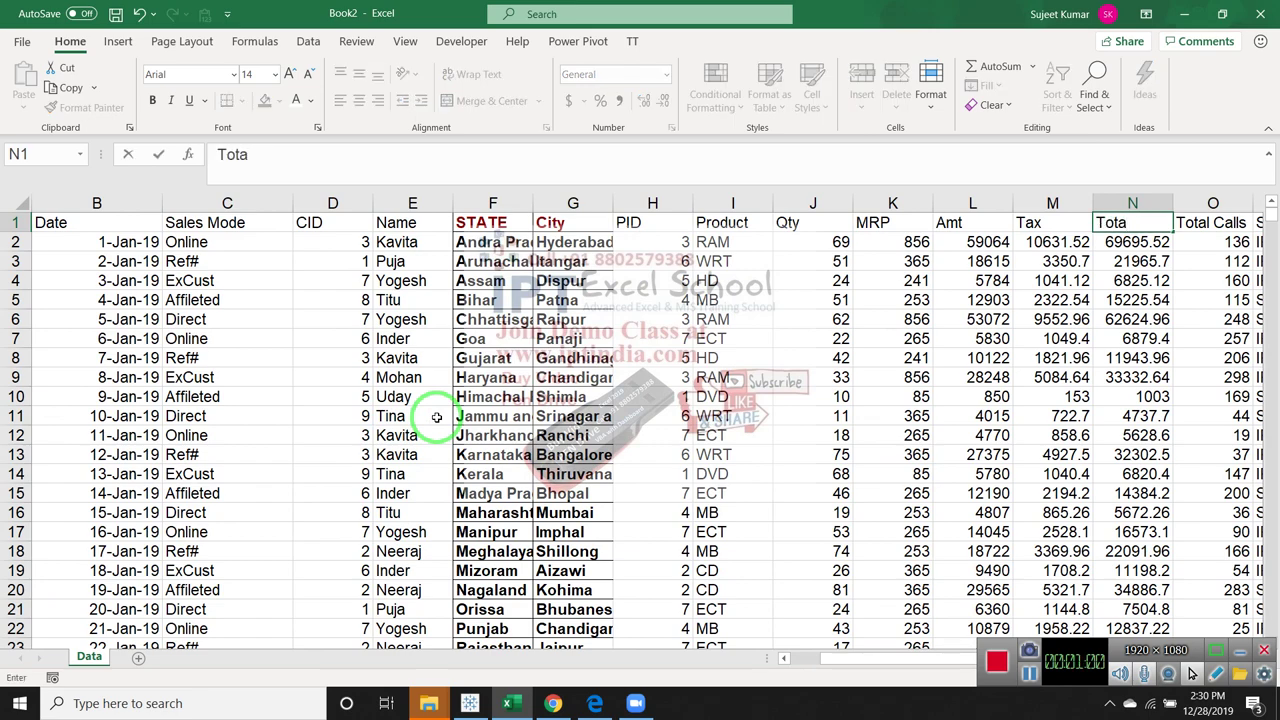
key(Right)
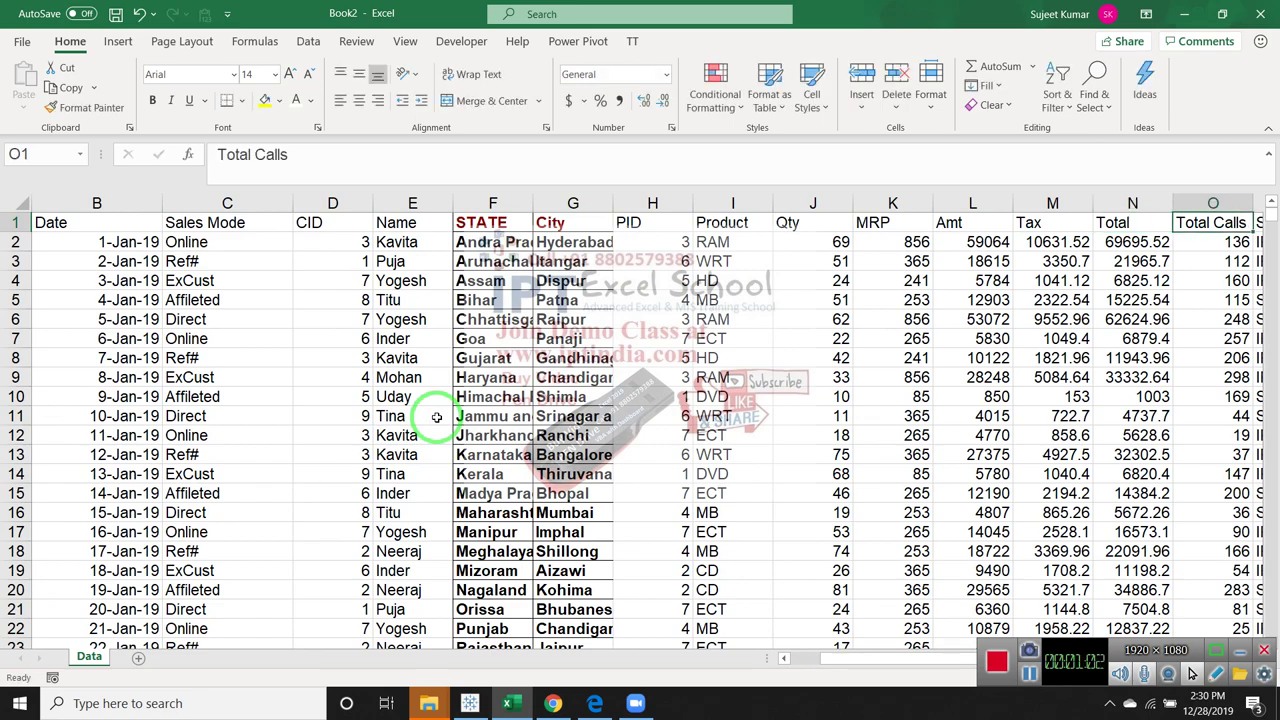
key(Right)
key(Down)
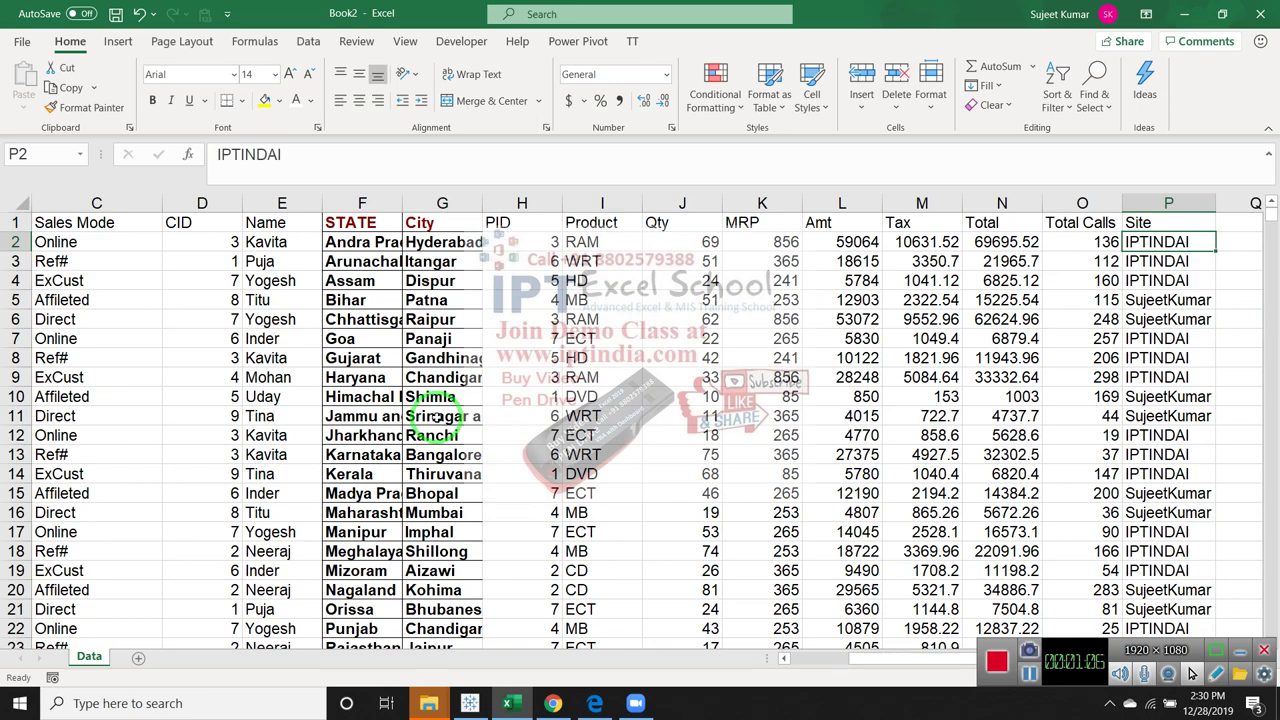
key(ctrl+Left)
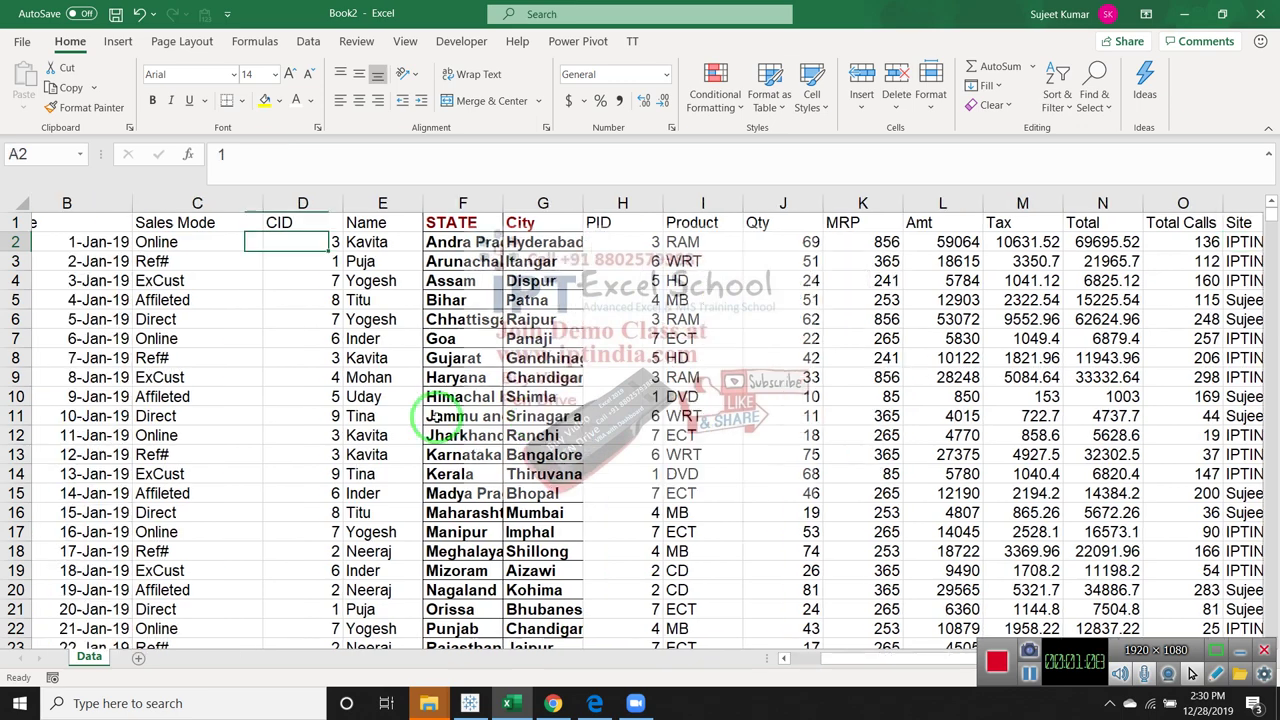
Add a new sheet and name it Dashboard
click(138, 658)
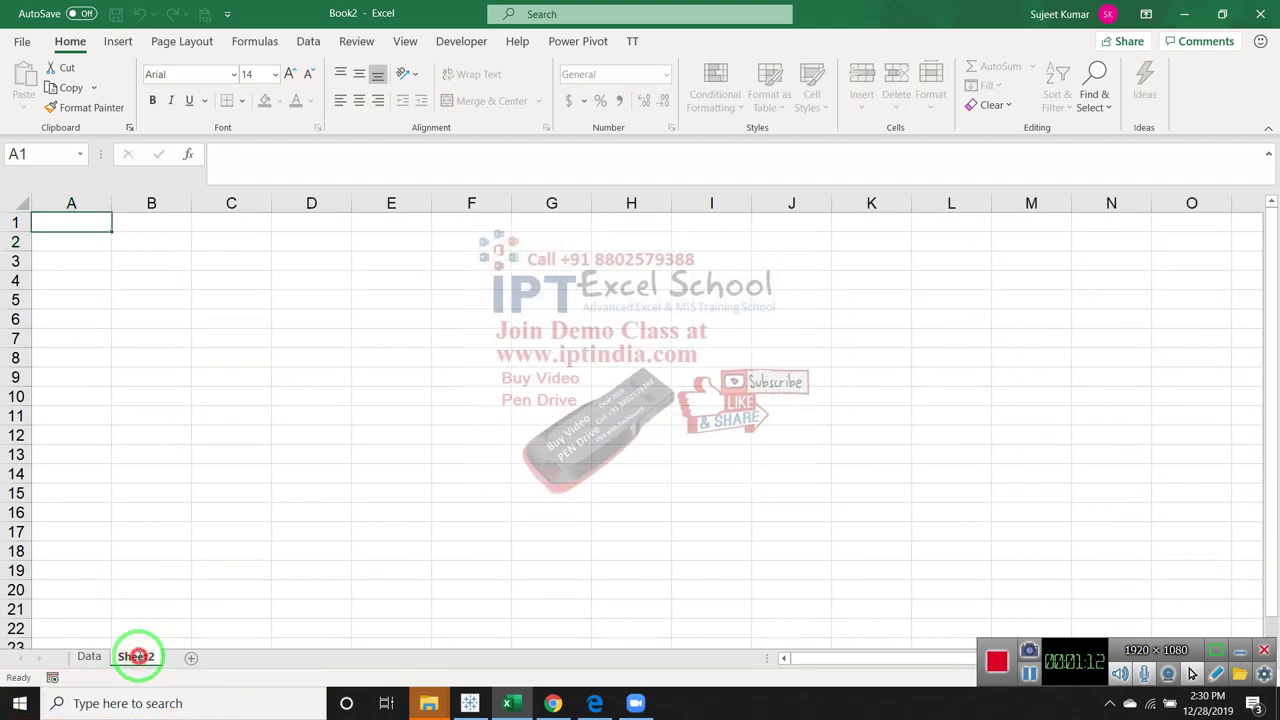
double_click(137, 656)
text(Dashboard)
key(Return)
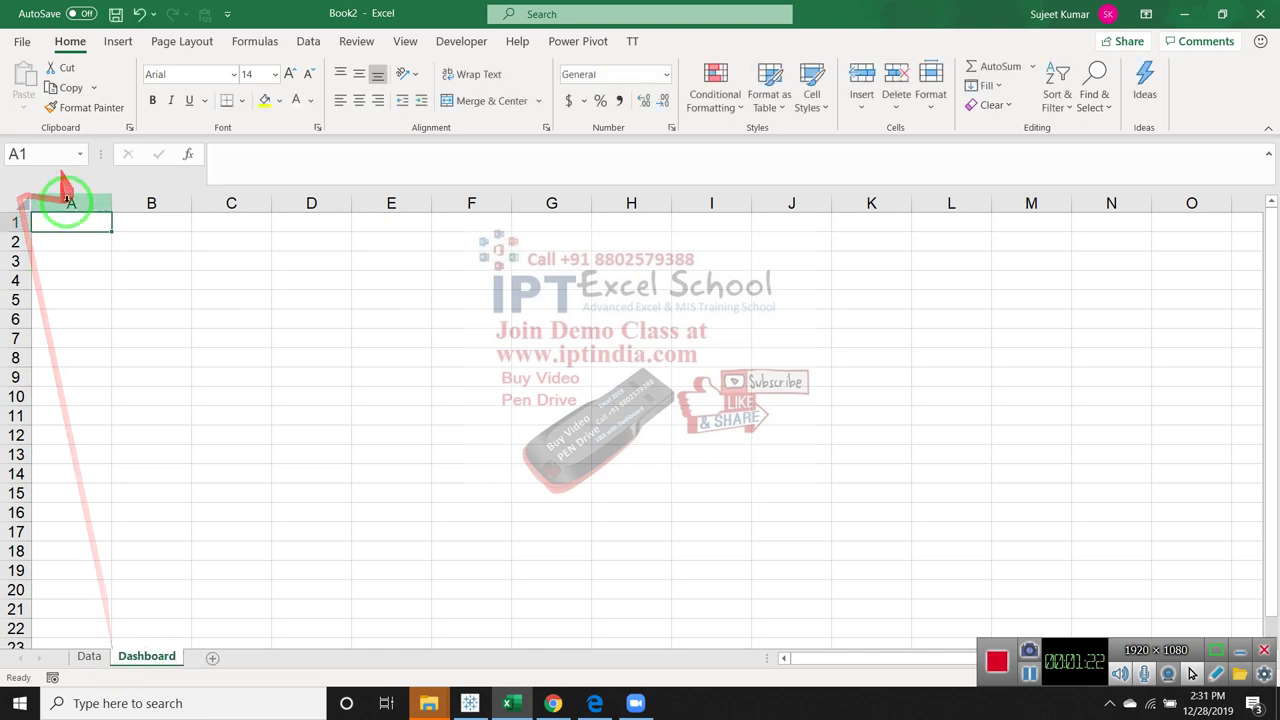
Select cells B4, A1, A2, A6 and A4 on the empty Dashboard sheet
click(116, 279)
click(72, 221)
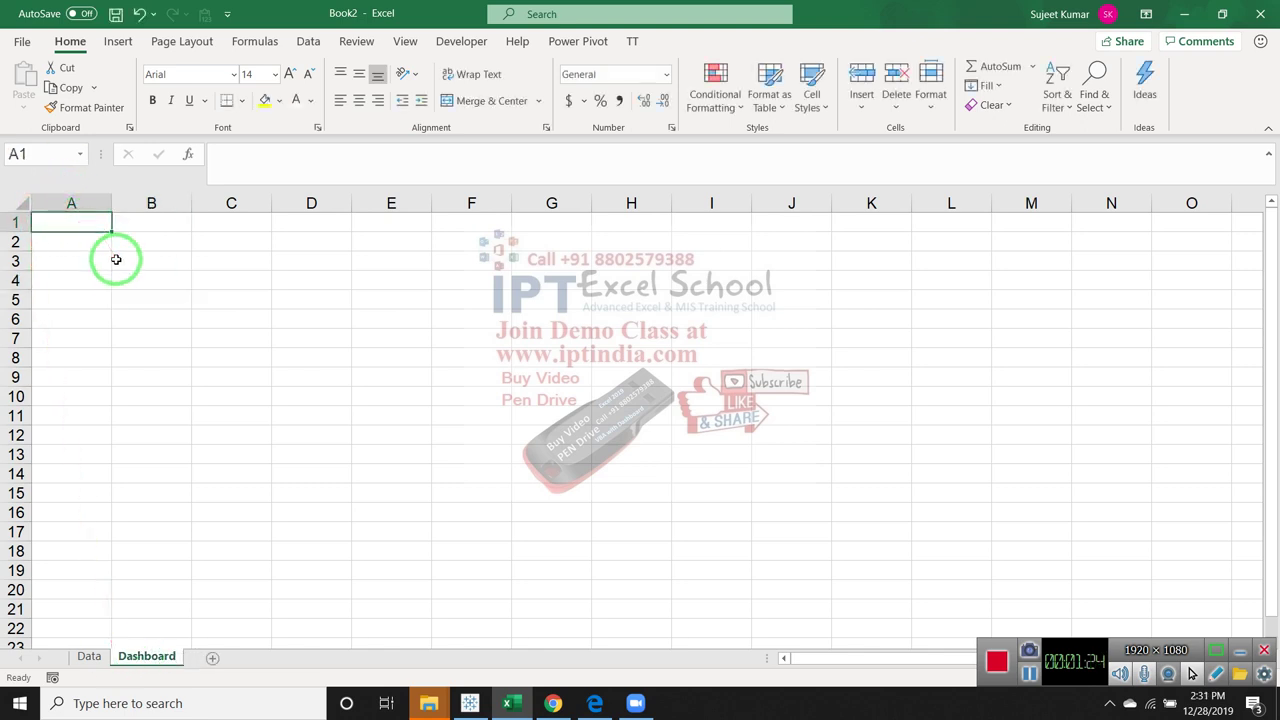
click(126, 277)
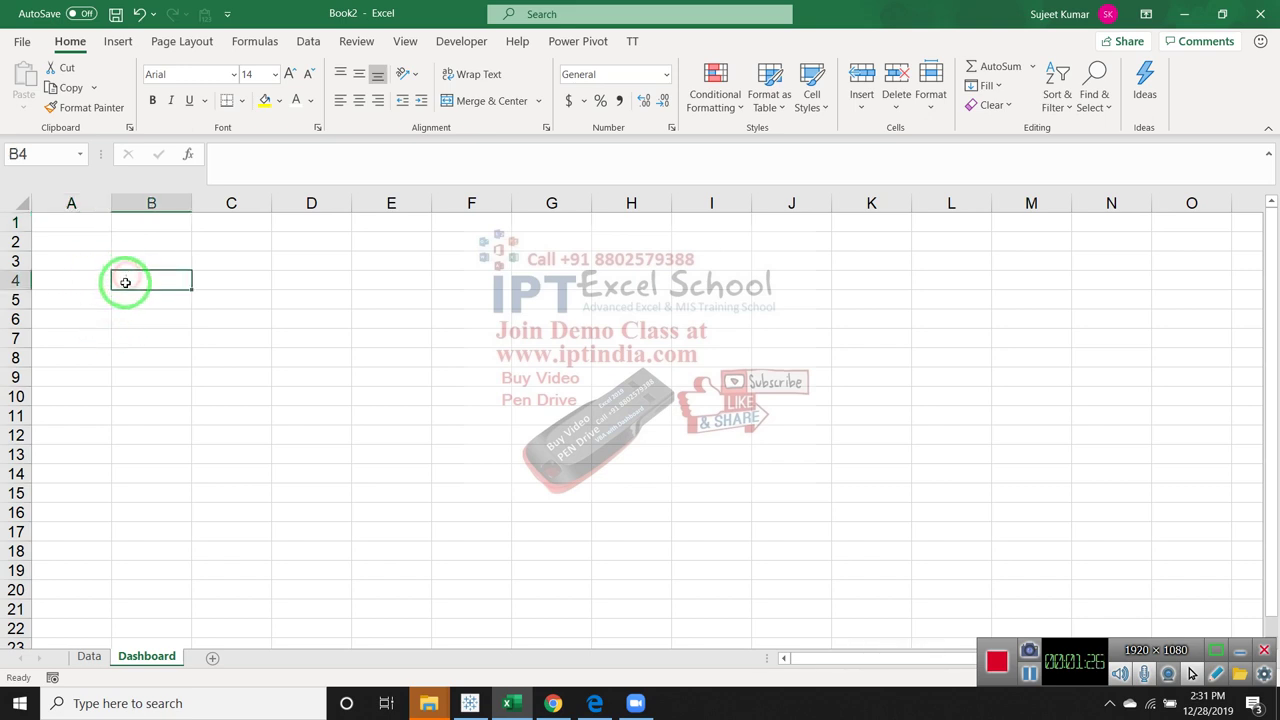
click(90, 245)
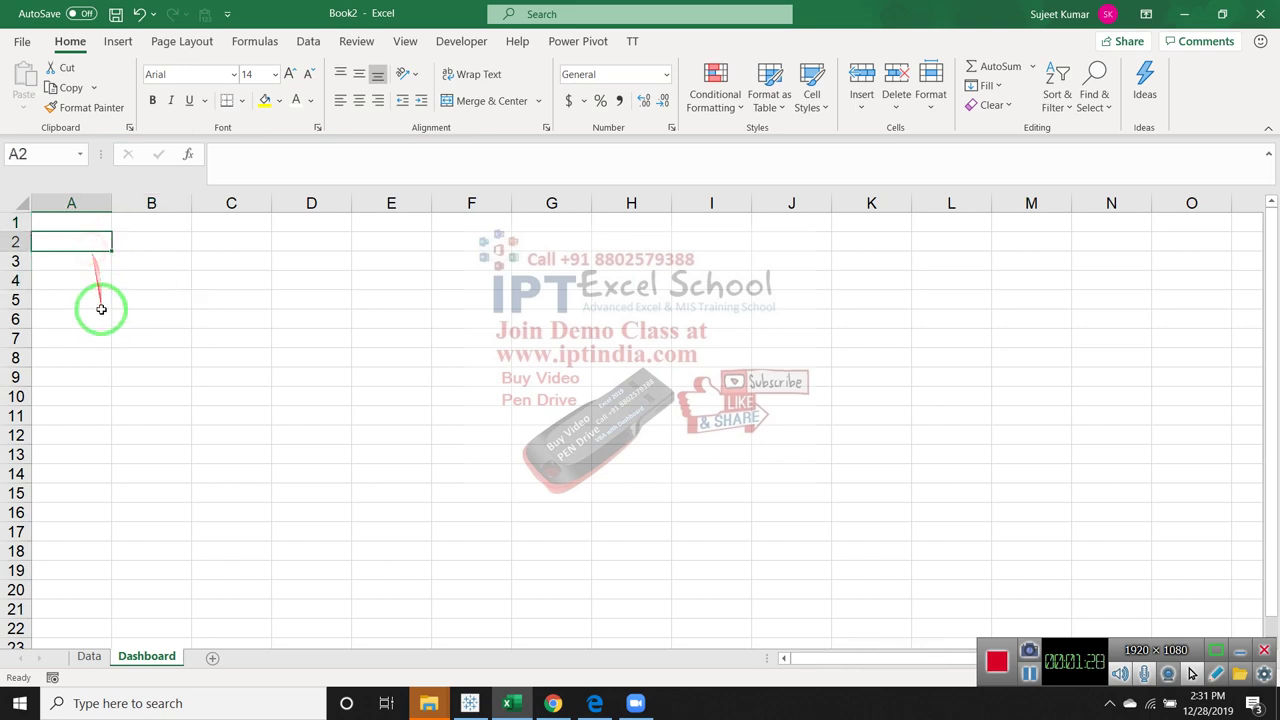
click(100, 314)
click(94, 280)
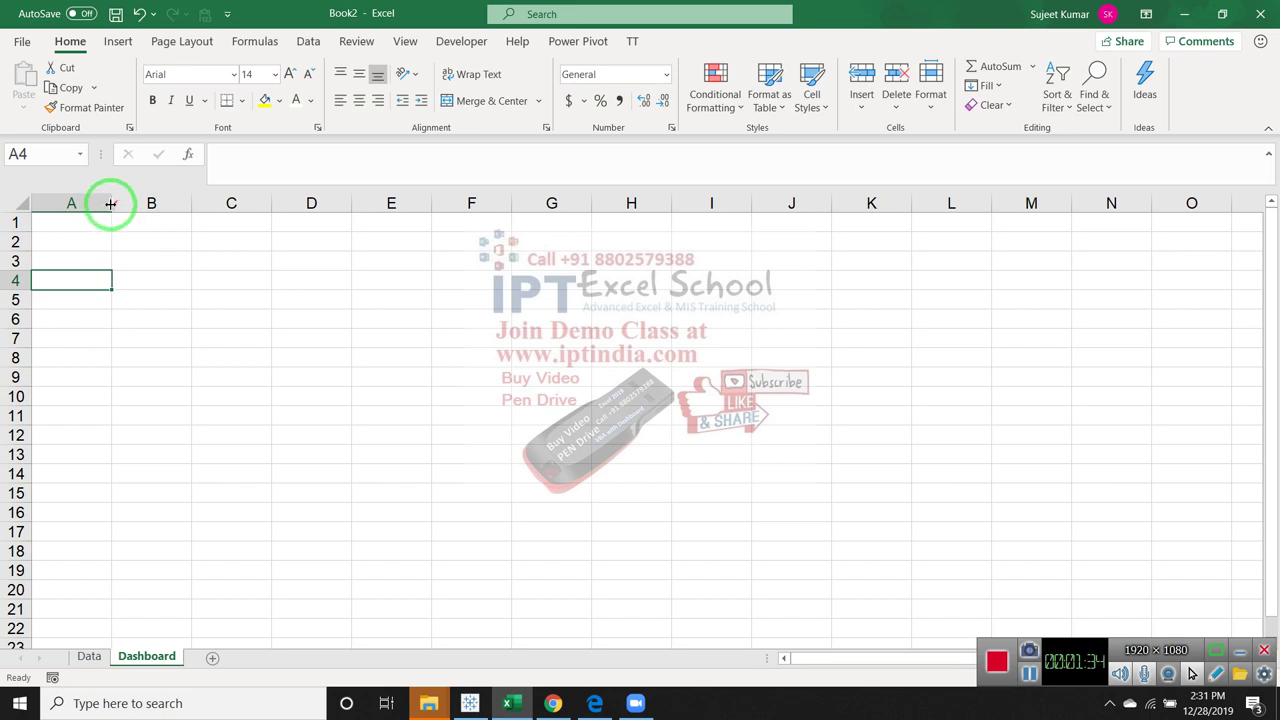
Narrow column C and fill it grey as a divider column
click(93, 208)
click(134, 206)
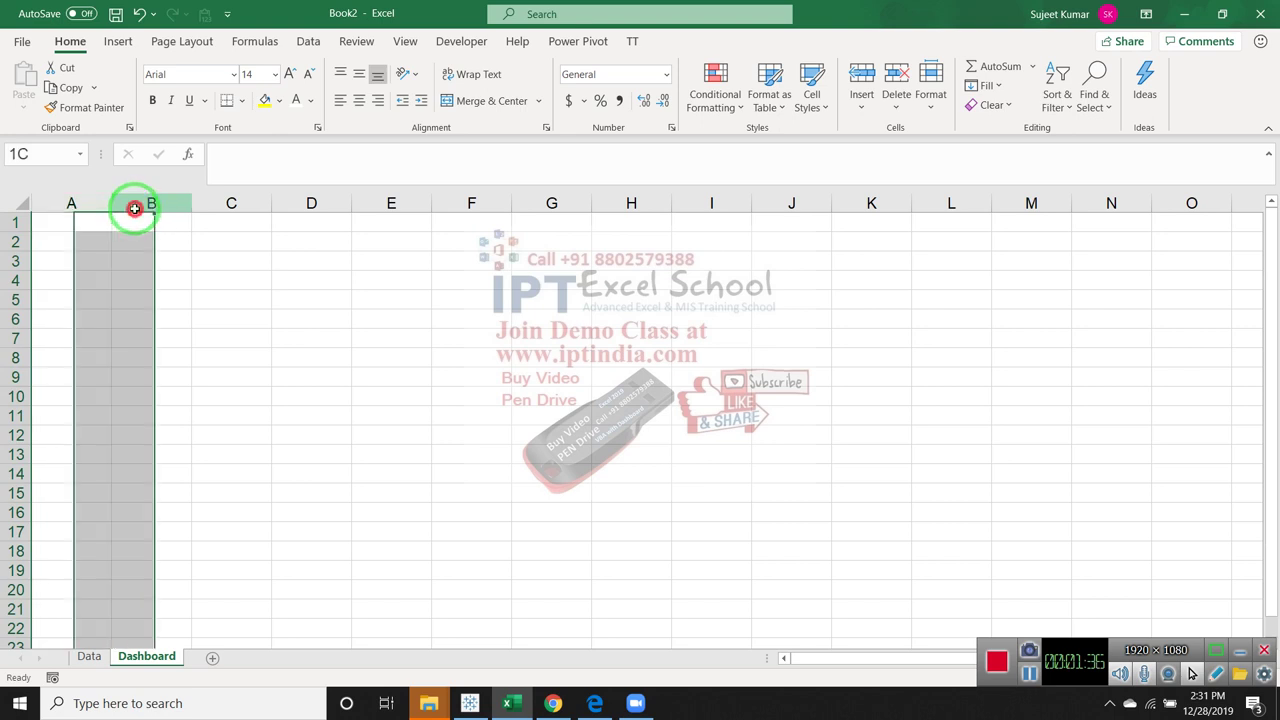
click(222, 206)
drag(259, 206, 207, 208)
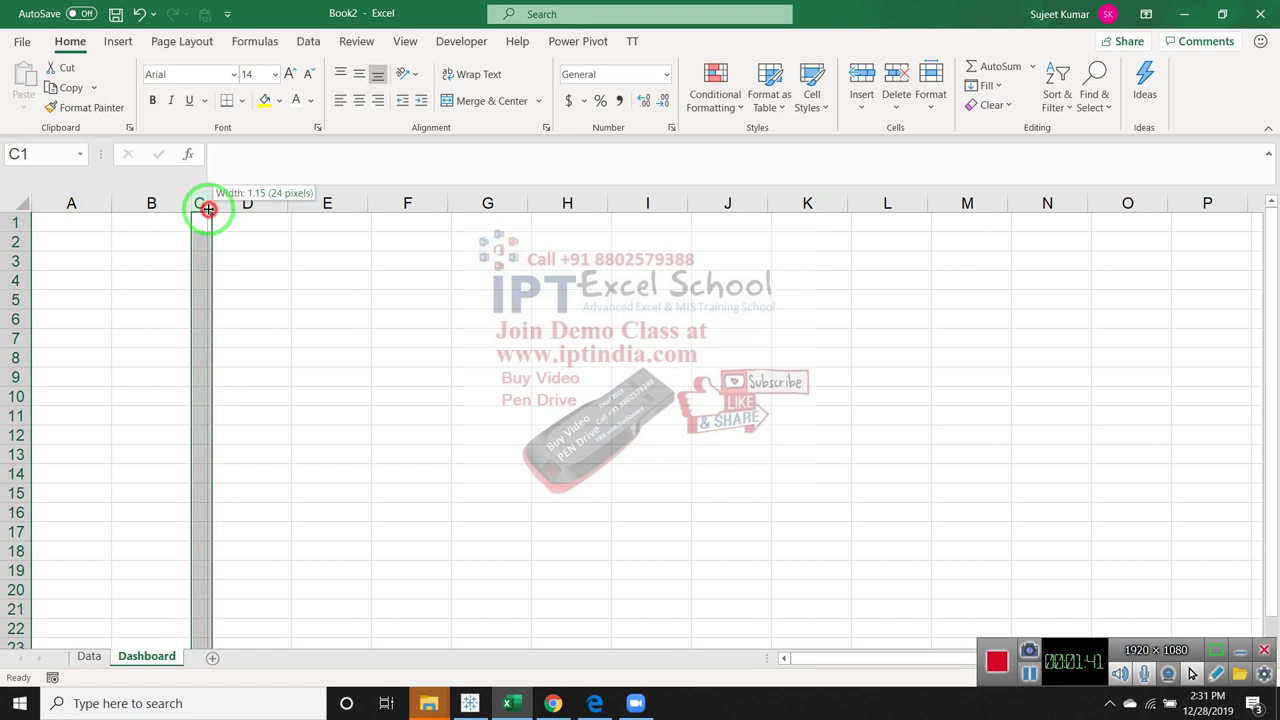
click(155, 238)
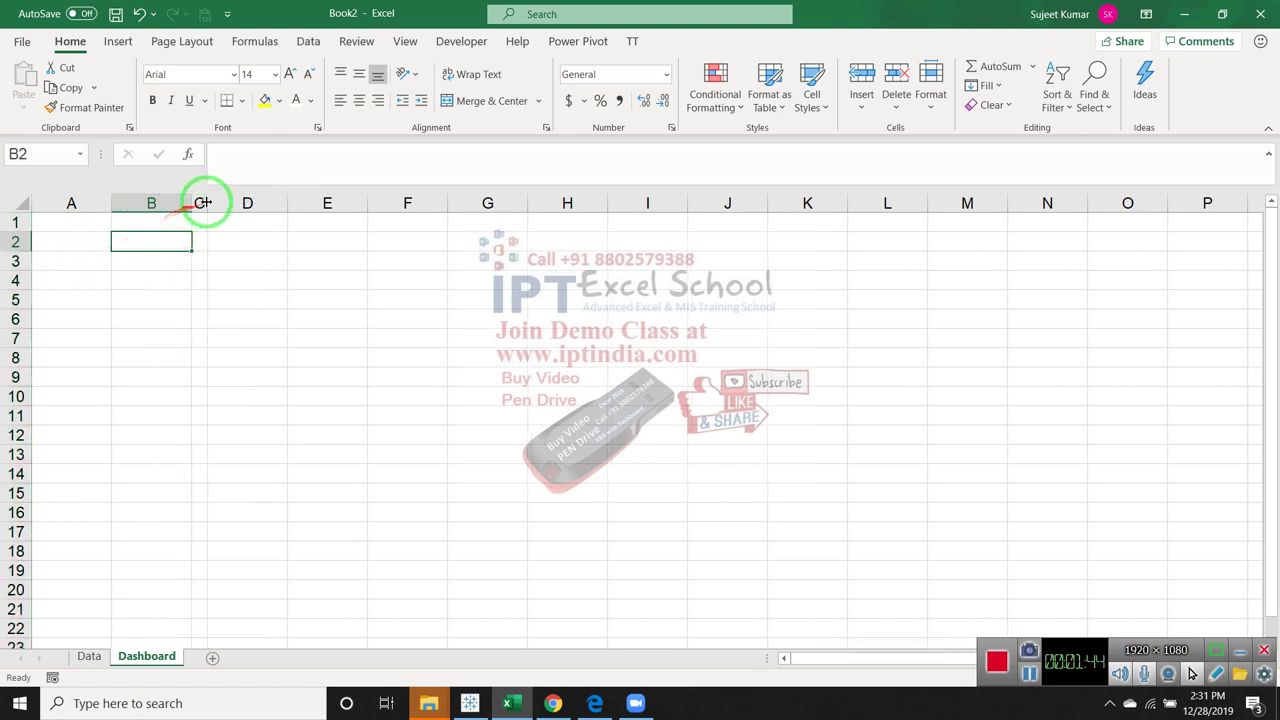
mouse_move(200, 221)
mouse_down()
mouse_move(198, 282)
mouse_move(280, 138)
mouse_up()
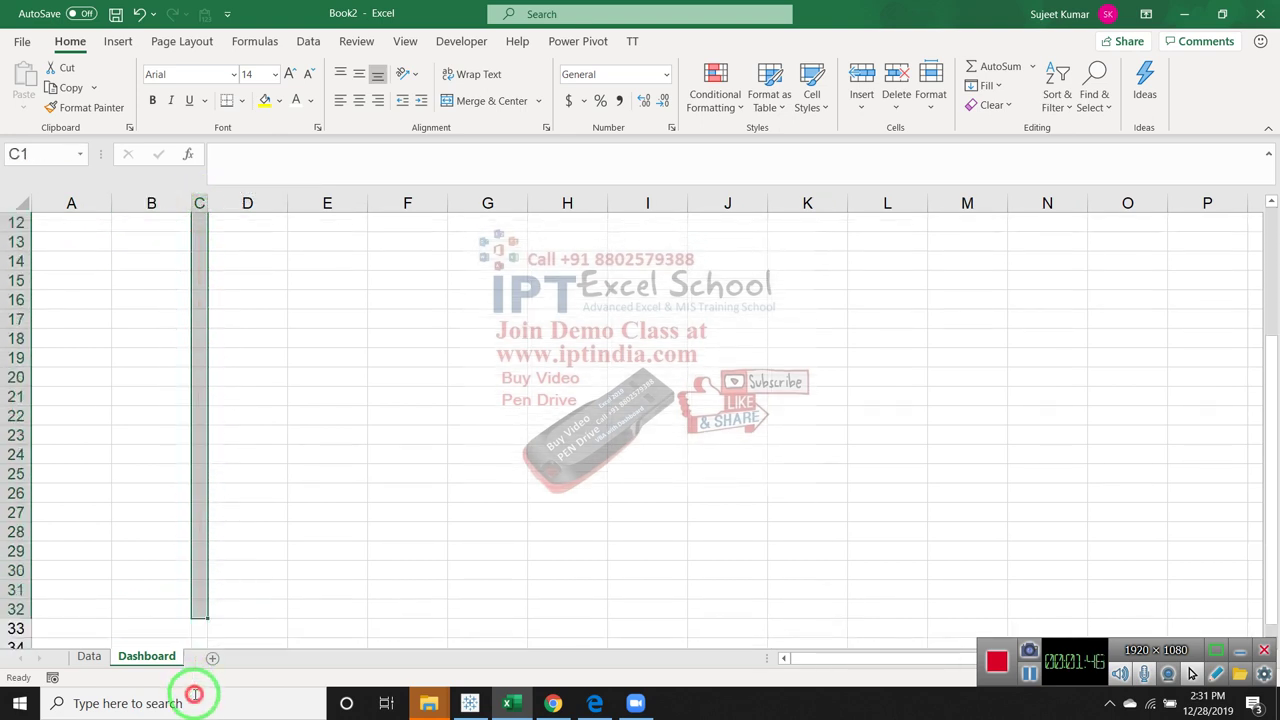
click(279, 100)
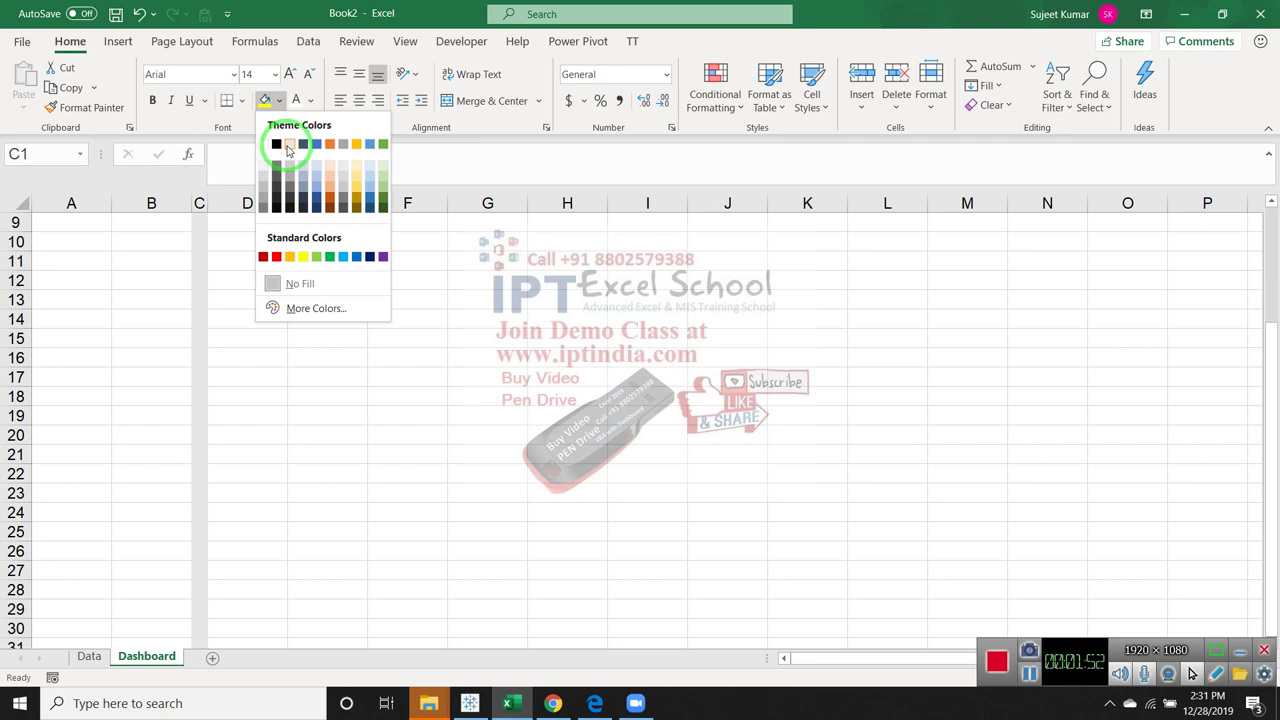
click(289, 146)
scroll(243, 266, up, 3)
Fill row 5 grey and shrink it to a thin strip, narrowing column C further
click(65, 302)
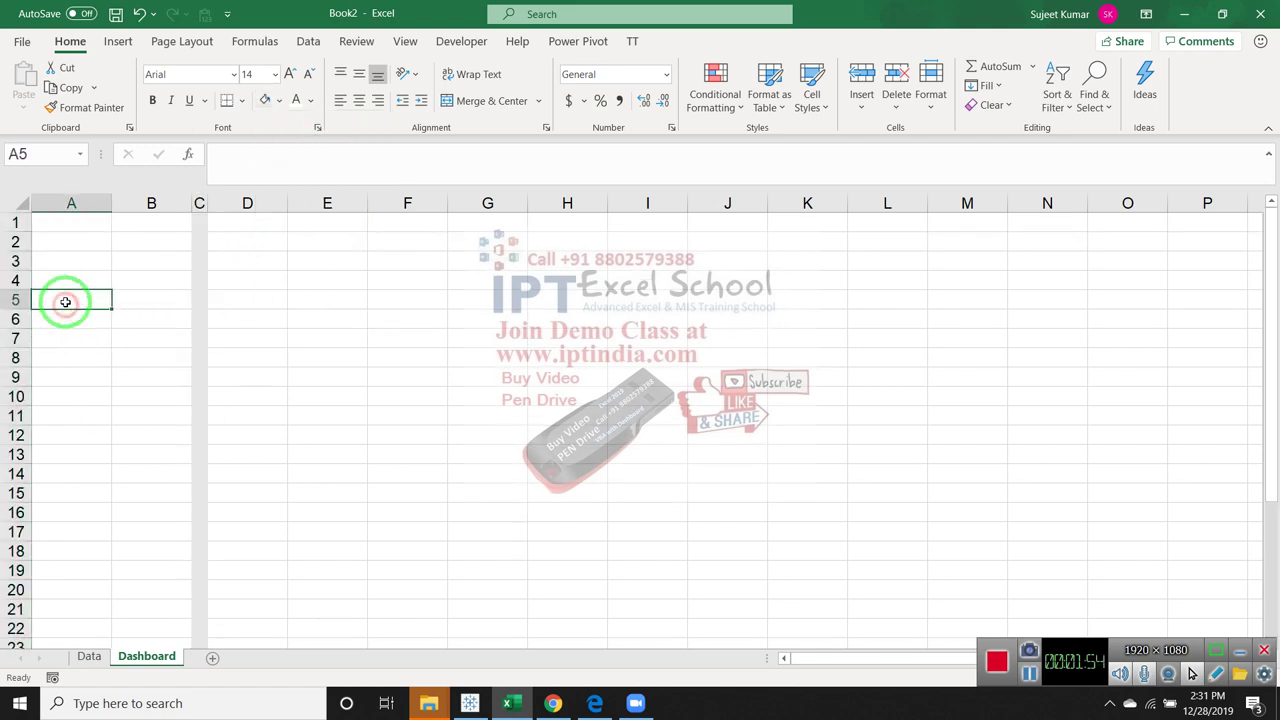
drag(66, 300, 1214, 300)
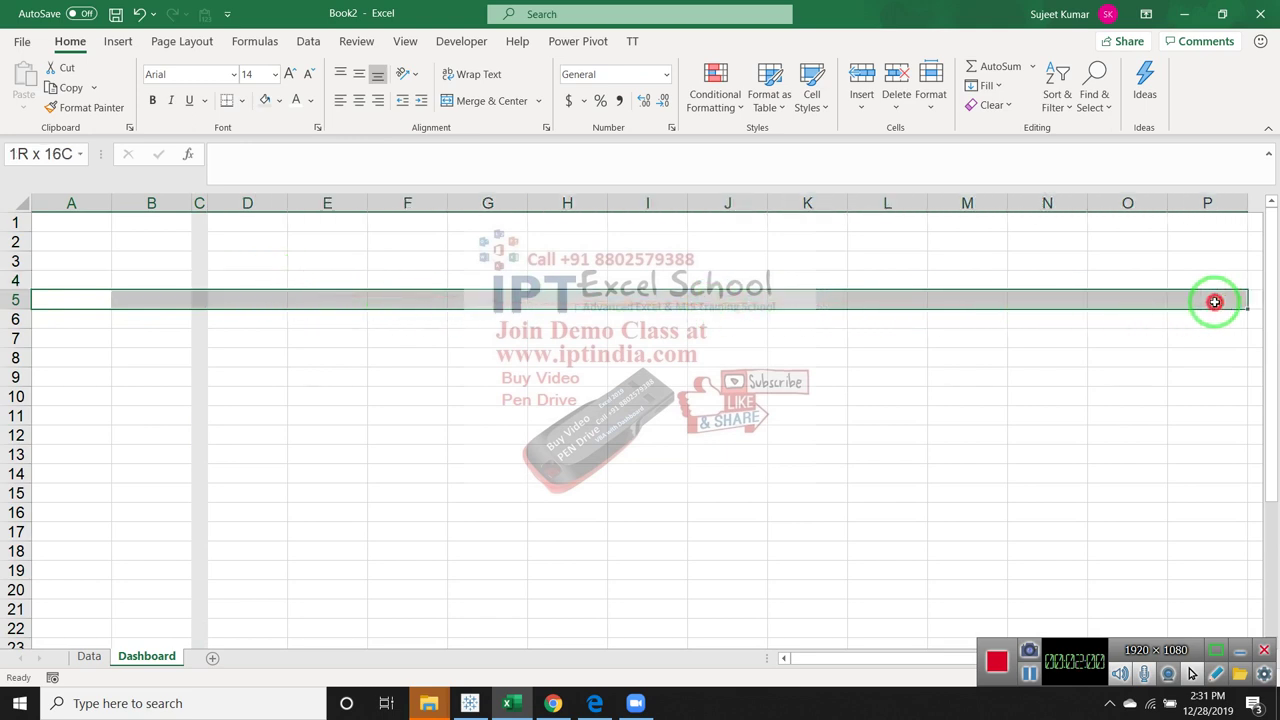
click(266, 357)
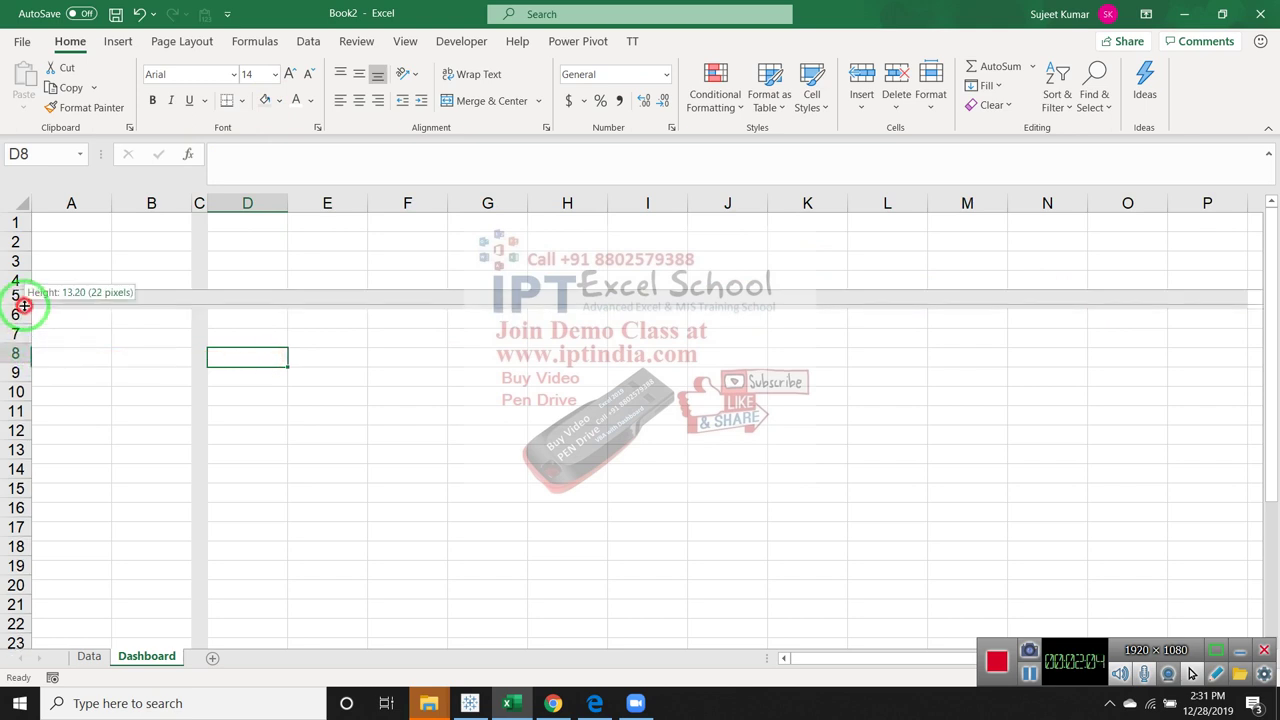
drag(24, 310, 24, 301)
click(168, 330)
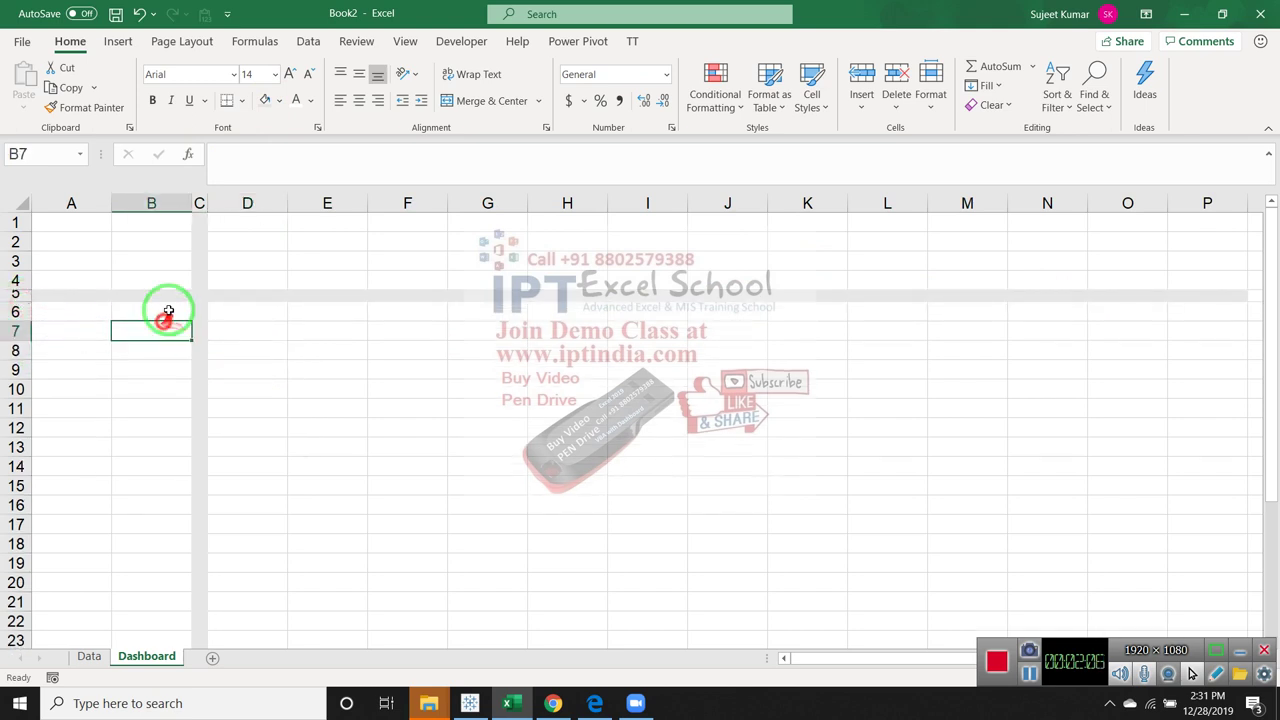
drag(207, 203, 203, 203)
click(150, 259)
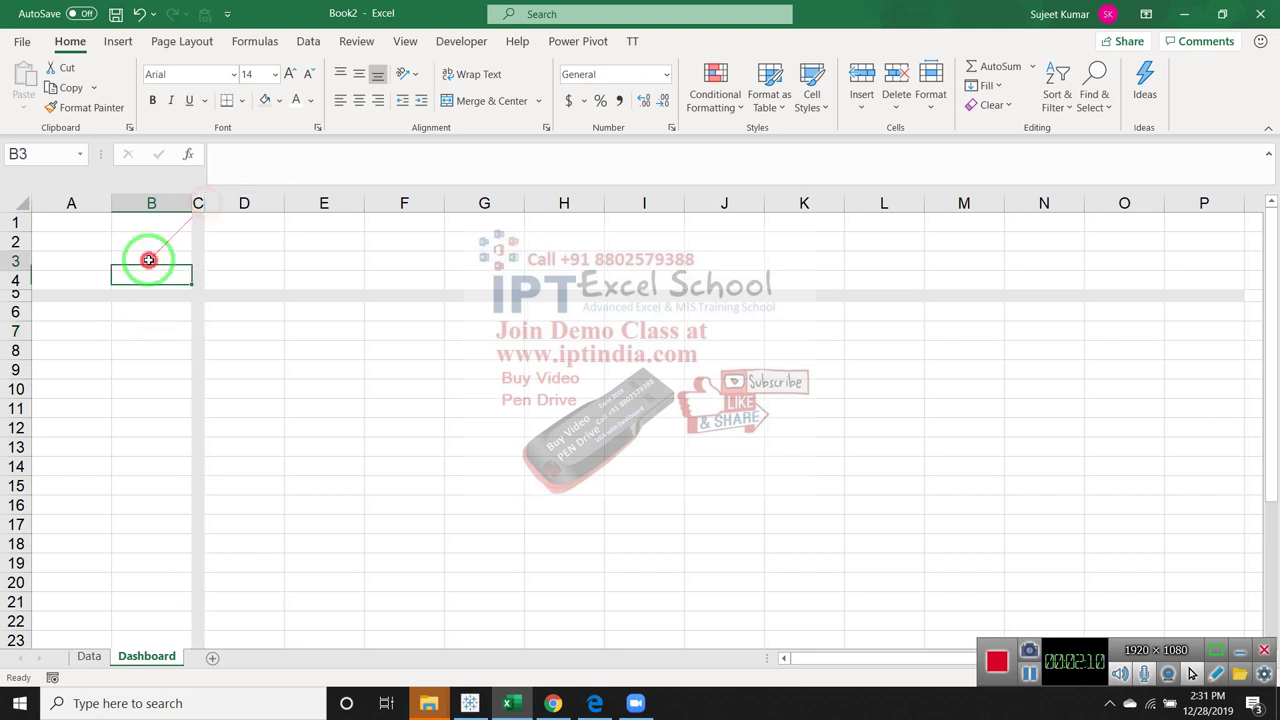
click(97, 237)
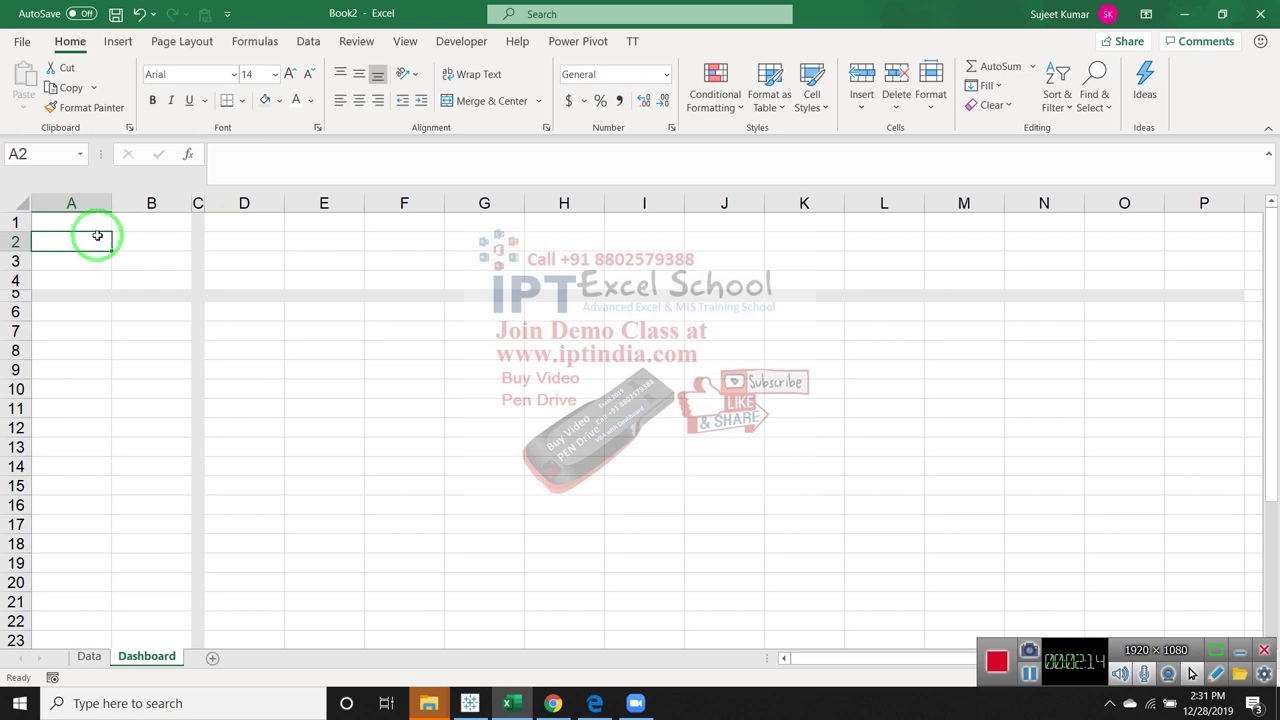
Merge A2:B3 and enter =SUM(Data!J:J) to total the Qty column
mouse_move(97, 236)
mouse_down()
mouse_move(140, 245)
mouse_move(134, 256)
mouse_up()
click(465, 102)
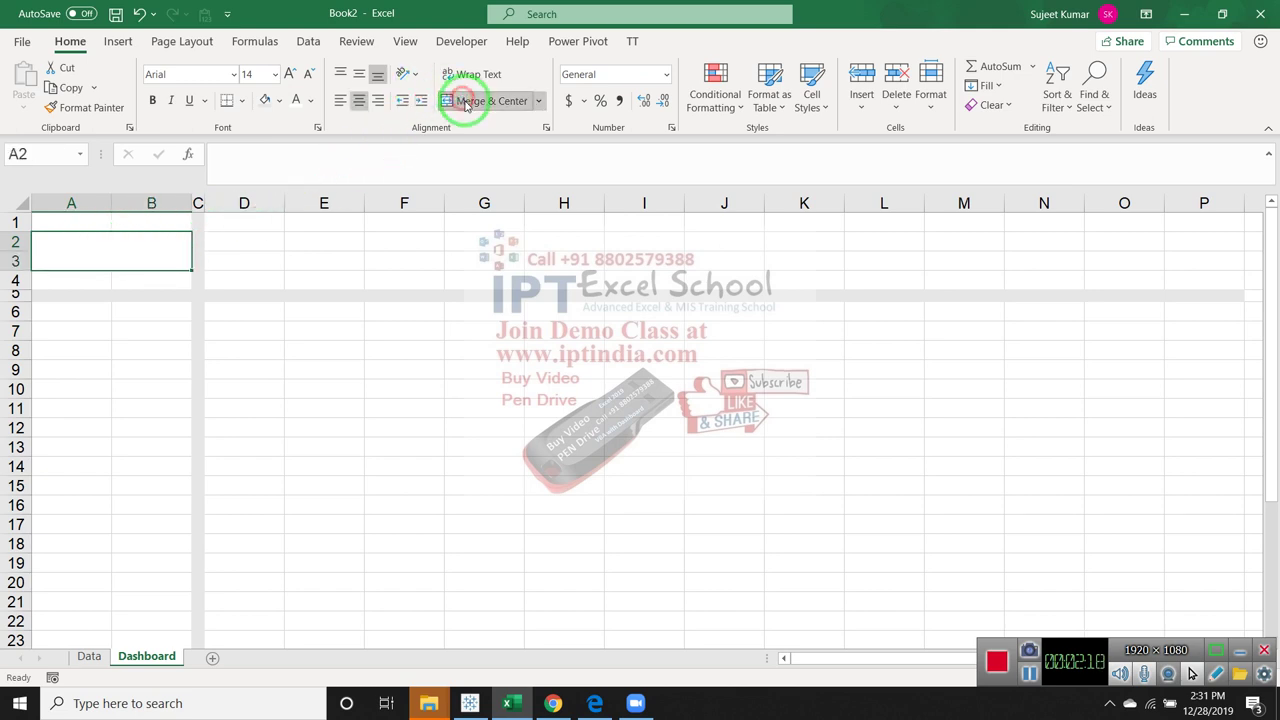
text(=)
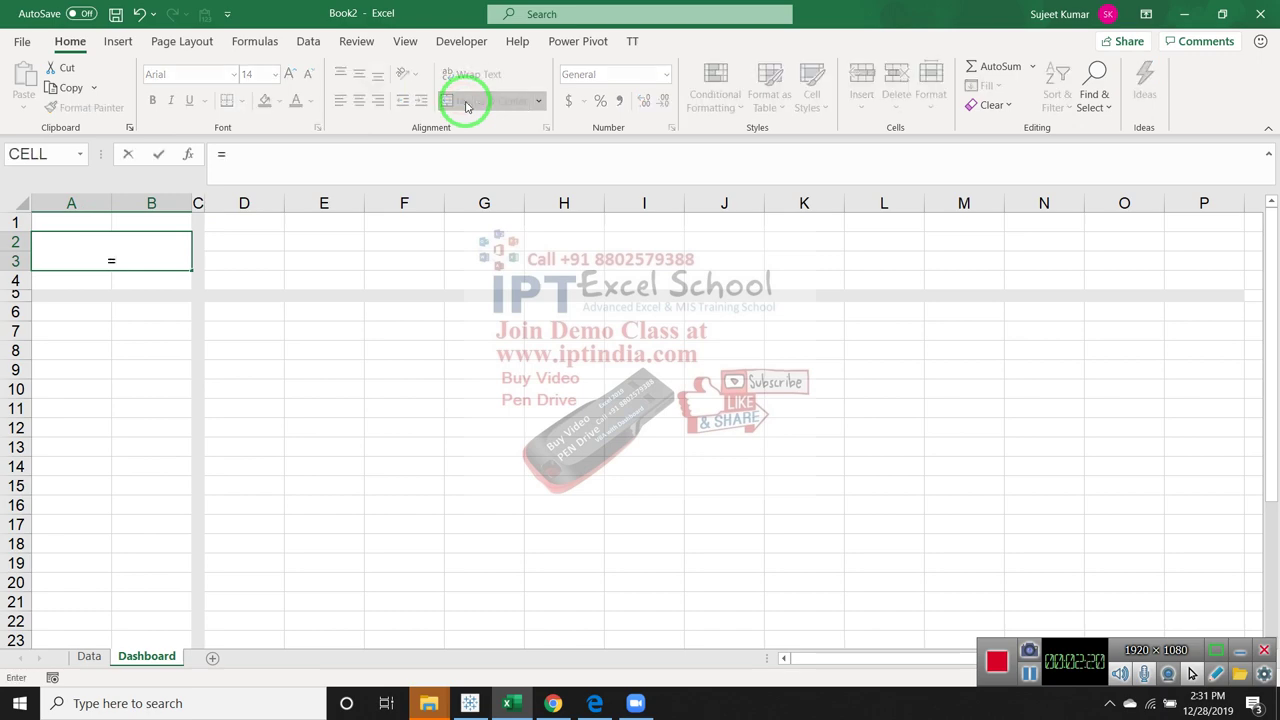
text(sum)
key(Tab)
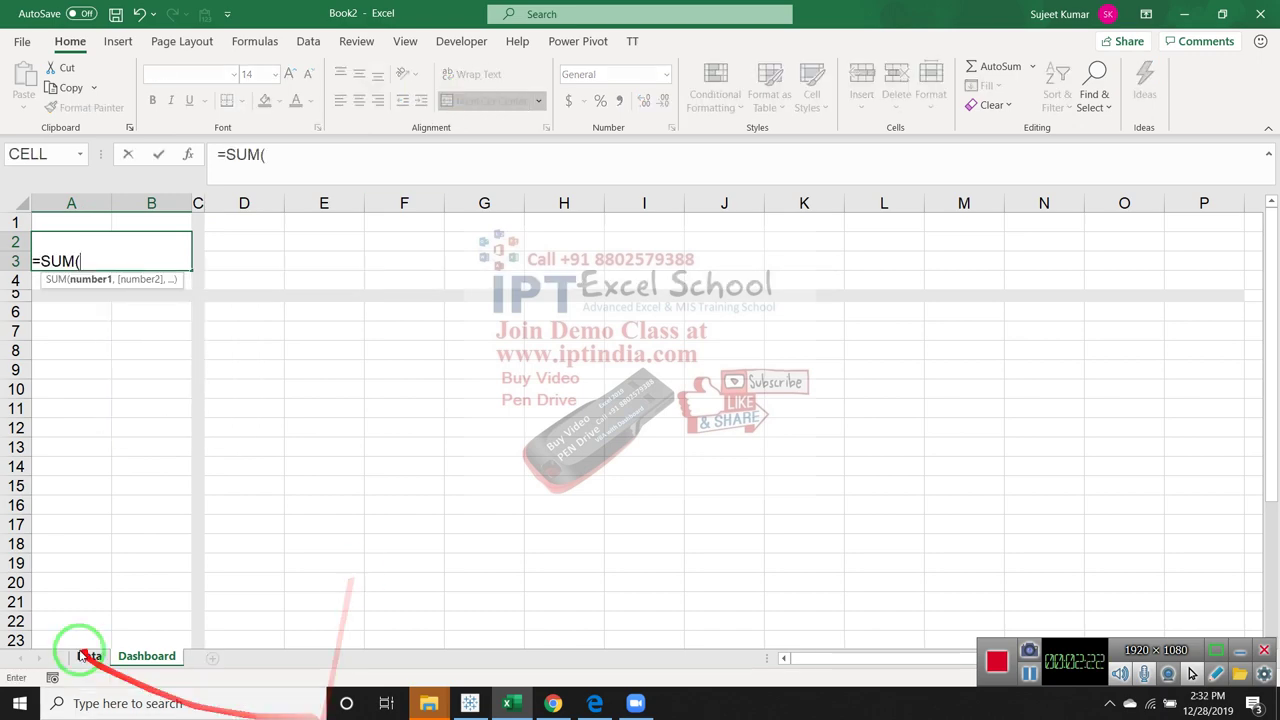
click(89, 656)
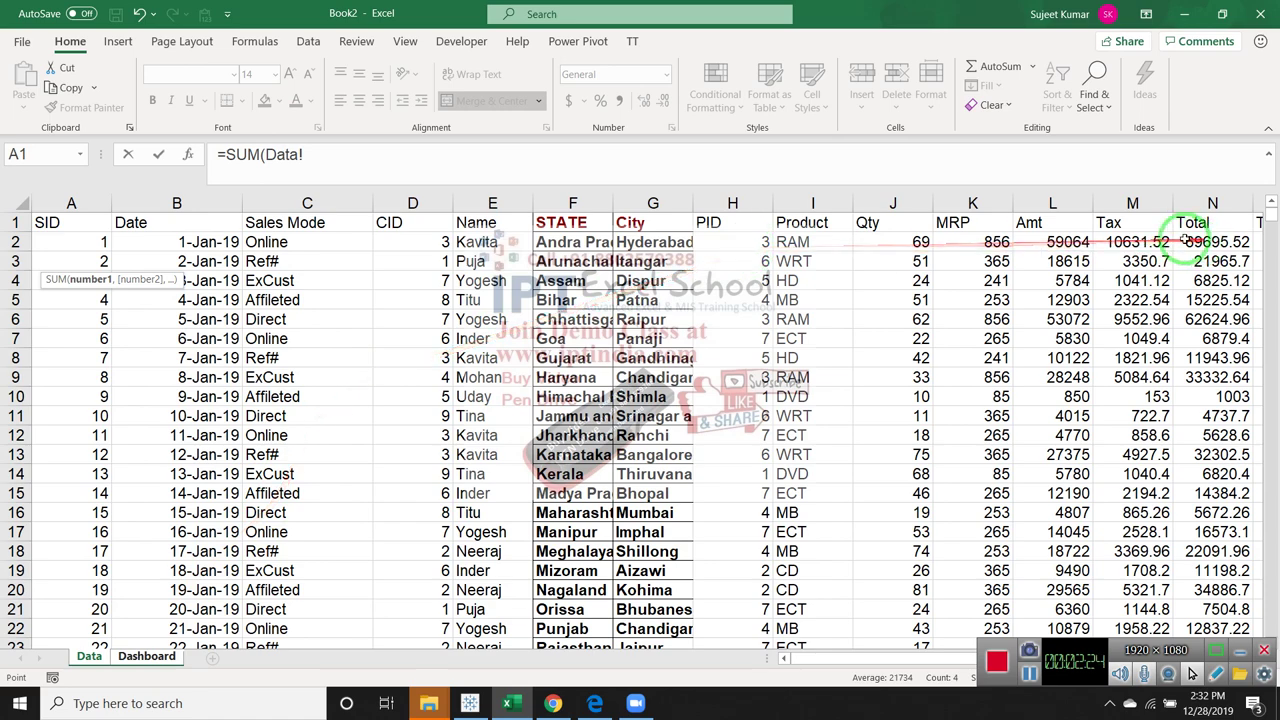
click(885, 204)
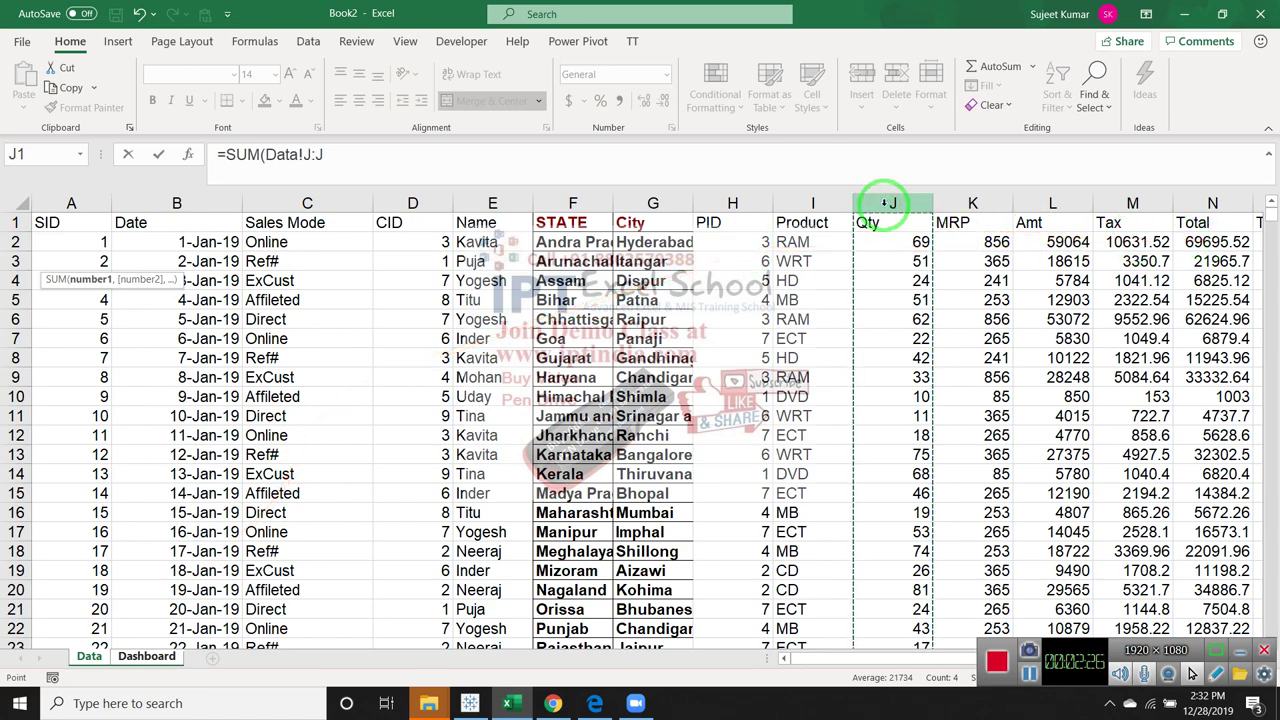
key(Return)
key(Up)
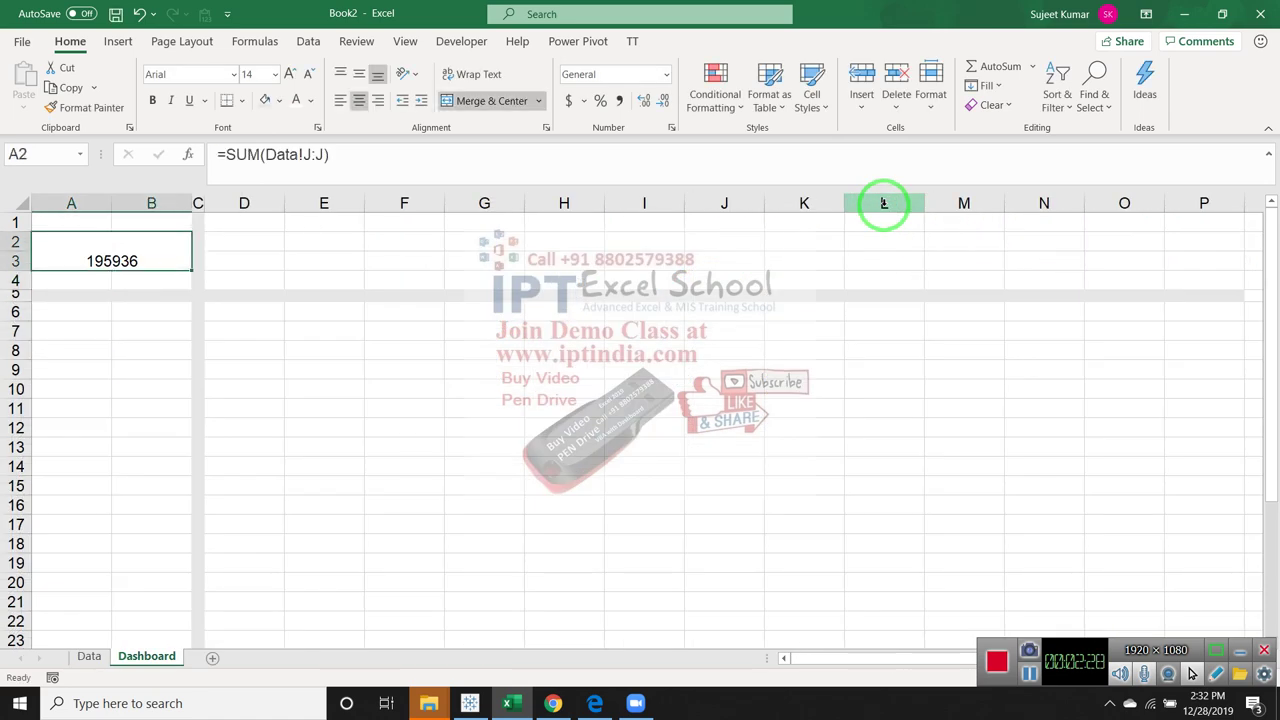
Middle-align the 195,936.00 total, apply Comma Style, and try horizontal alignments
click(360, 76)
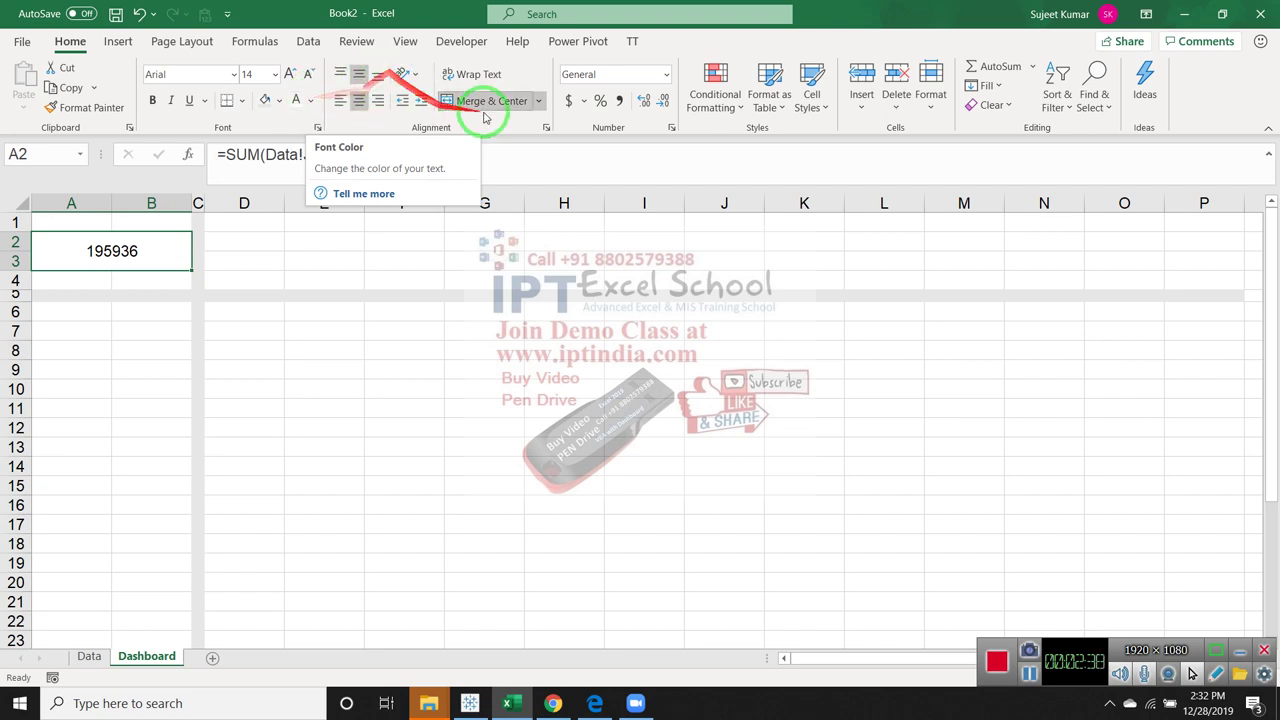
click(617, 101)
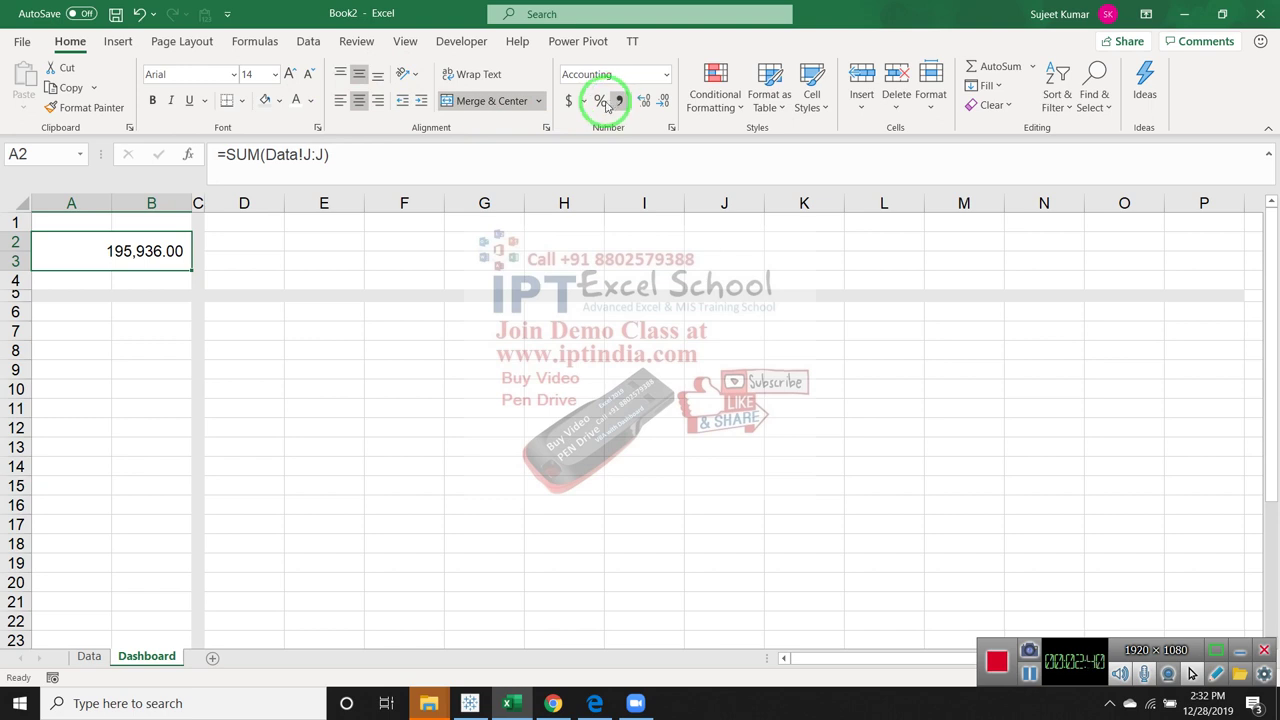
click(357, 102)
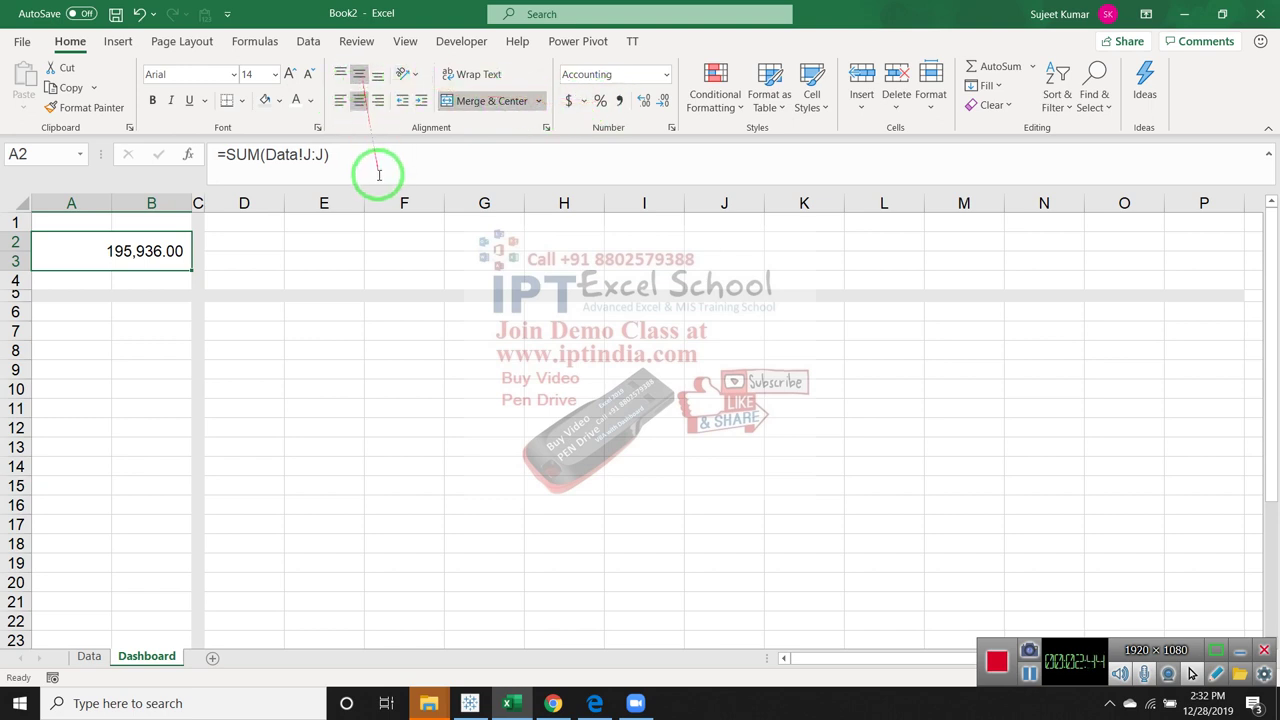
click(339, 102)
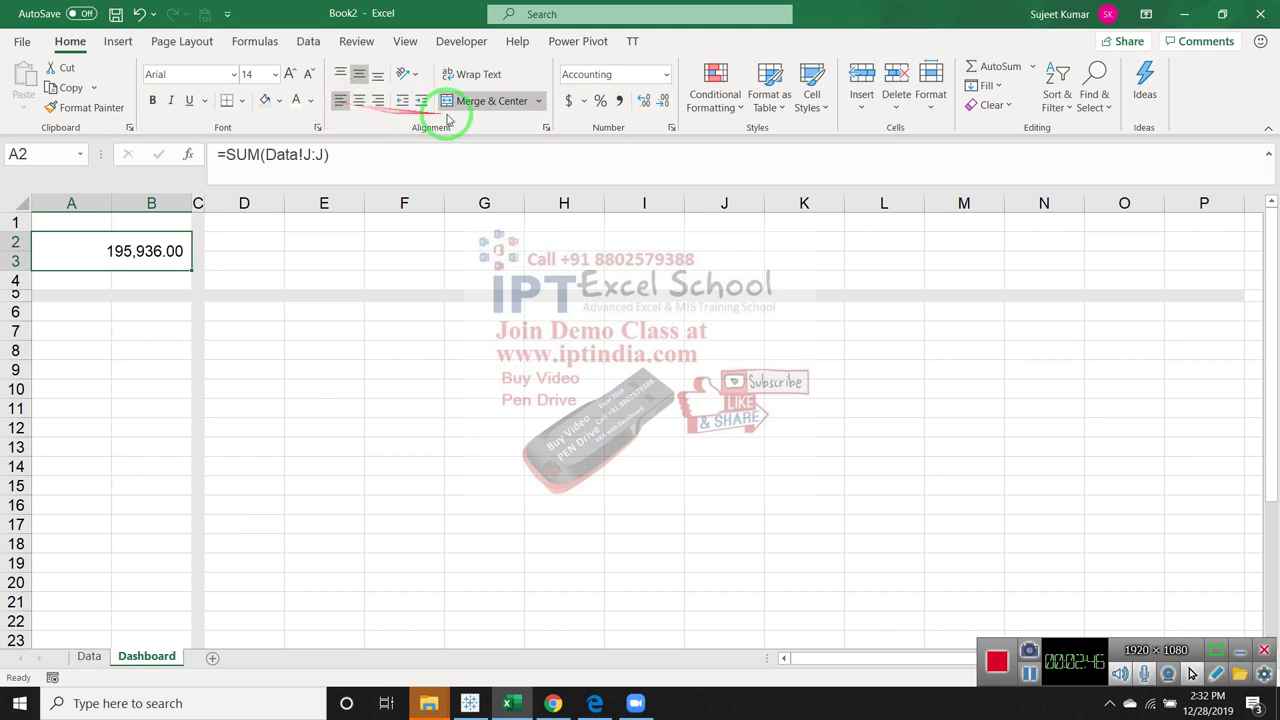
Try right and centre alignment on the total block, then narrow column A
click(292, 295)
click(145, 251)
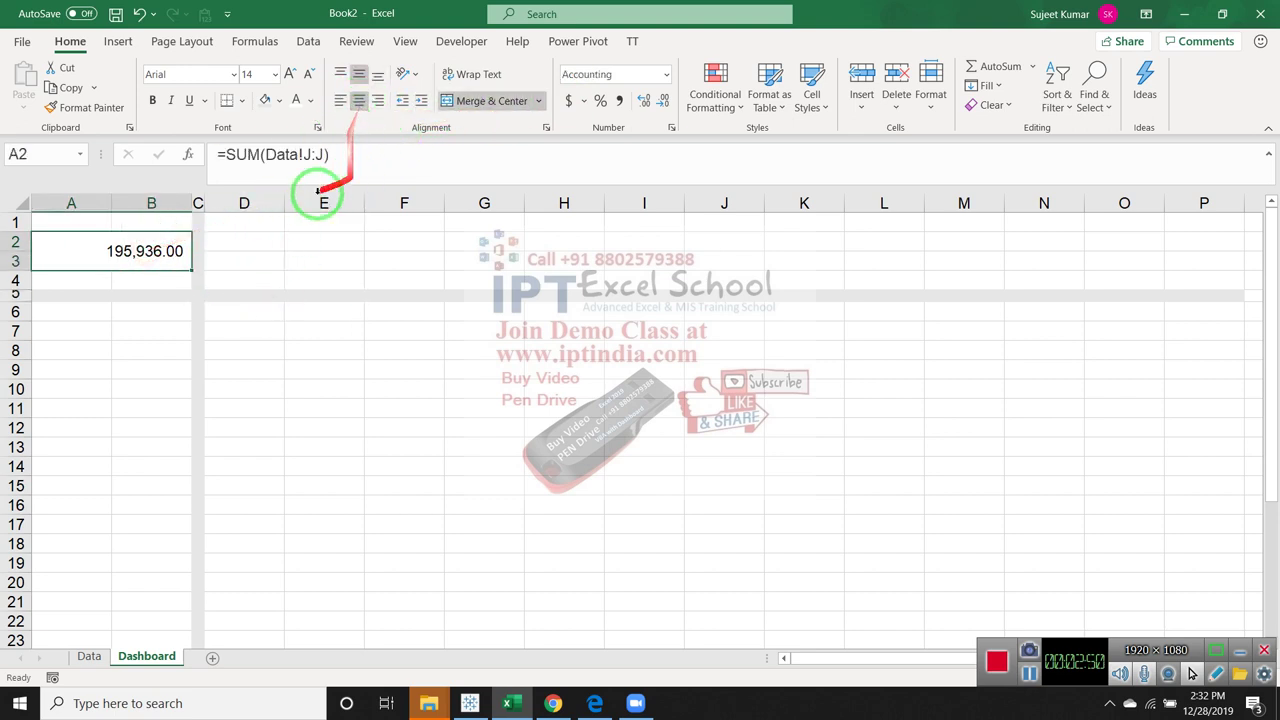
click(378, 101)
click(378, 101)
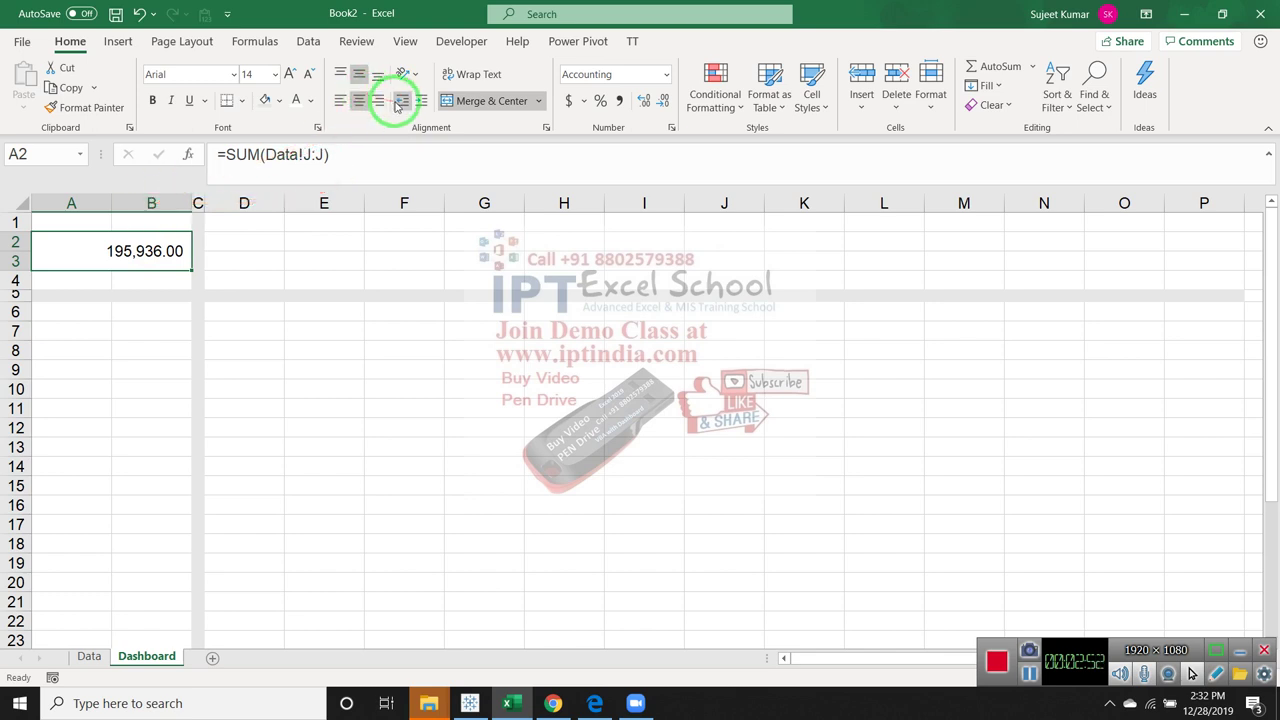
click(346, 224)
click(158, 240)
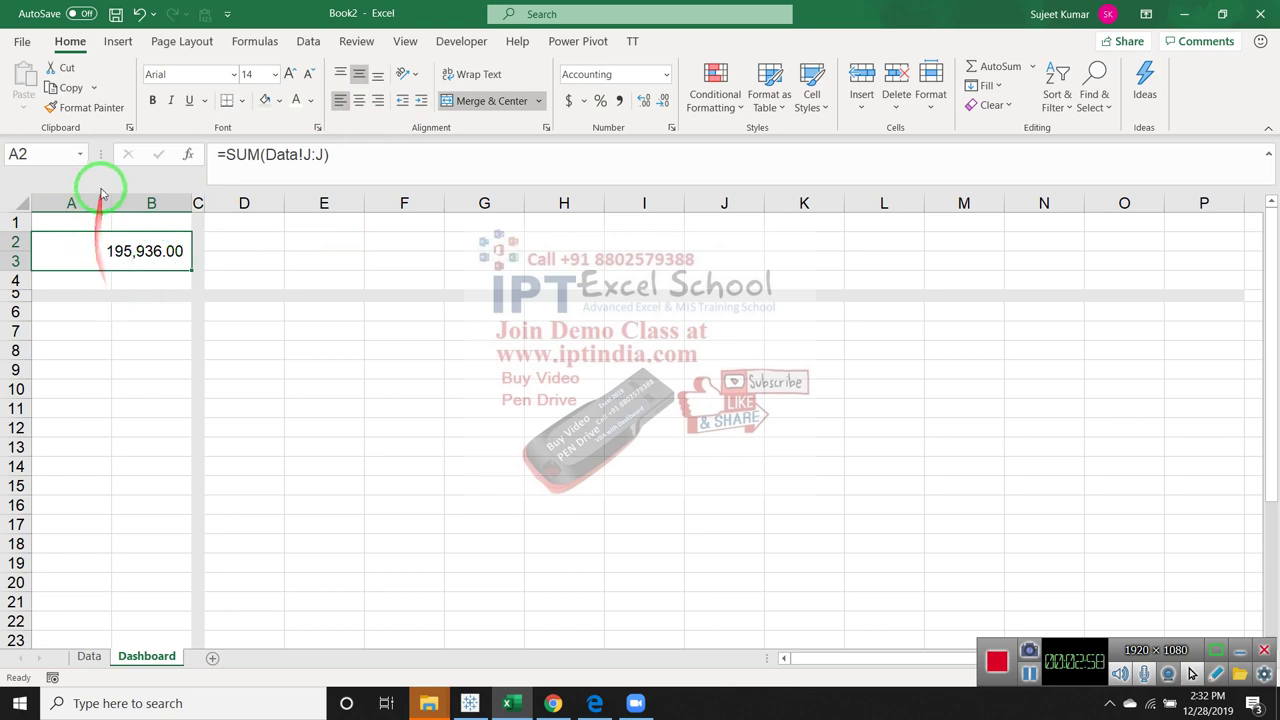
drag(108, 200, 75, 200)
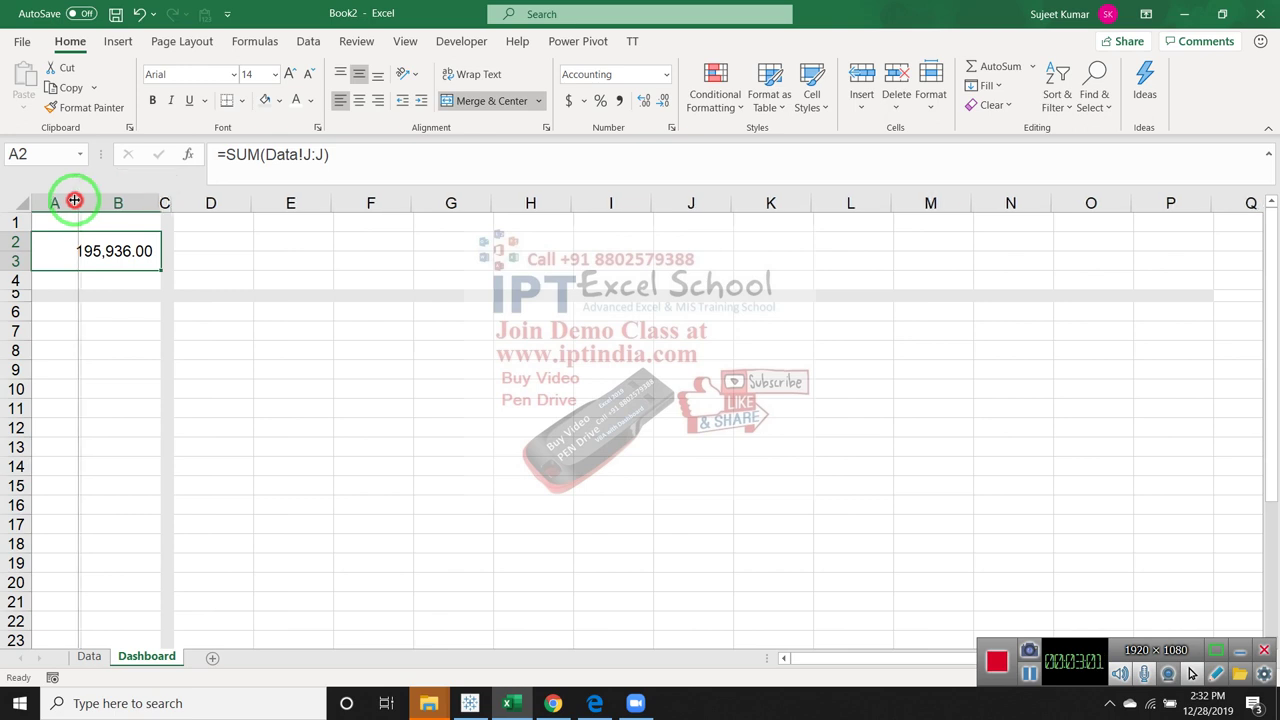
Select A4:B4 below the total for its label
click(118, 280)
click(70, 274)
mouse_move(70, 274)
mouse_down()
mouse_move(98, 266)
mouse_move(100, 279)
mouse_up()
click(88, 251)
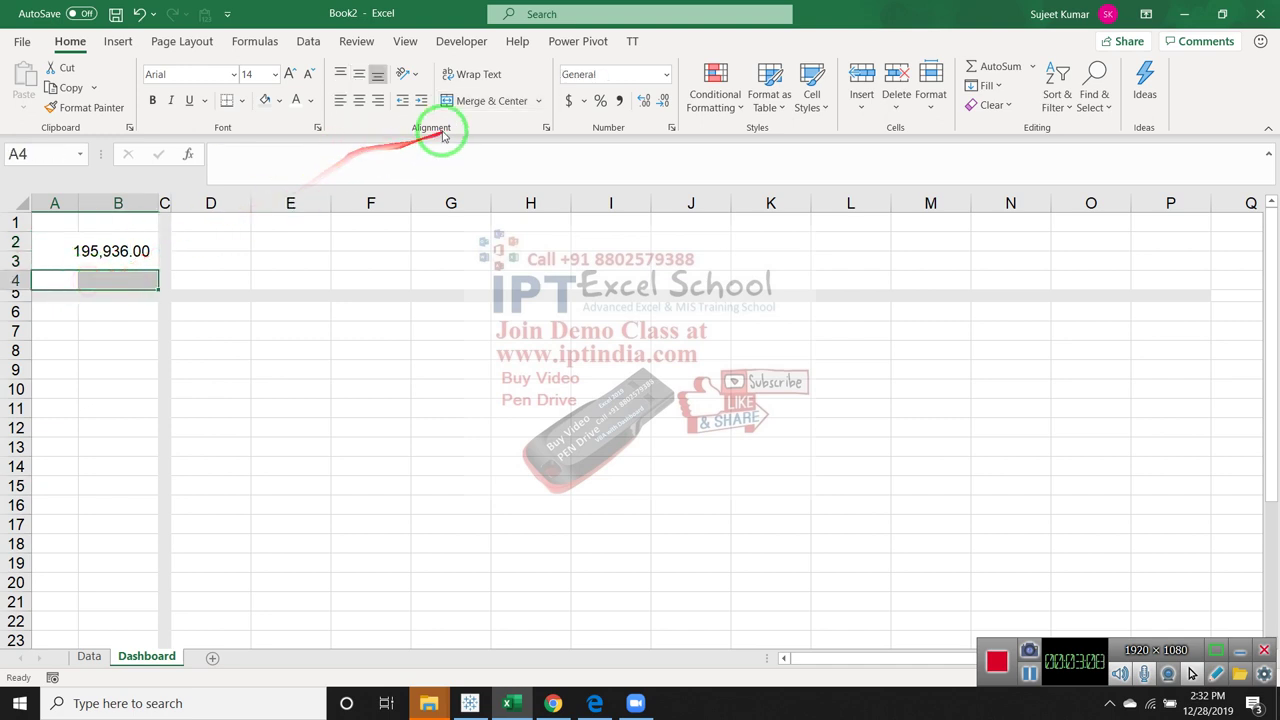
Merge A4:B4 and enter the label 'Total Qty Sales'
click(461, 103)
text(Total Qty)
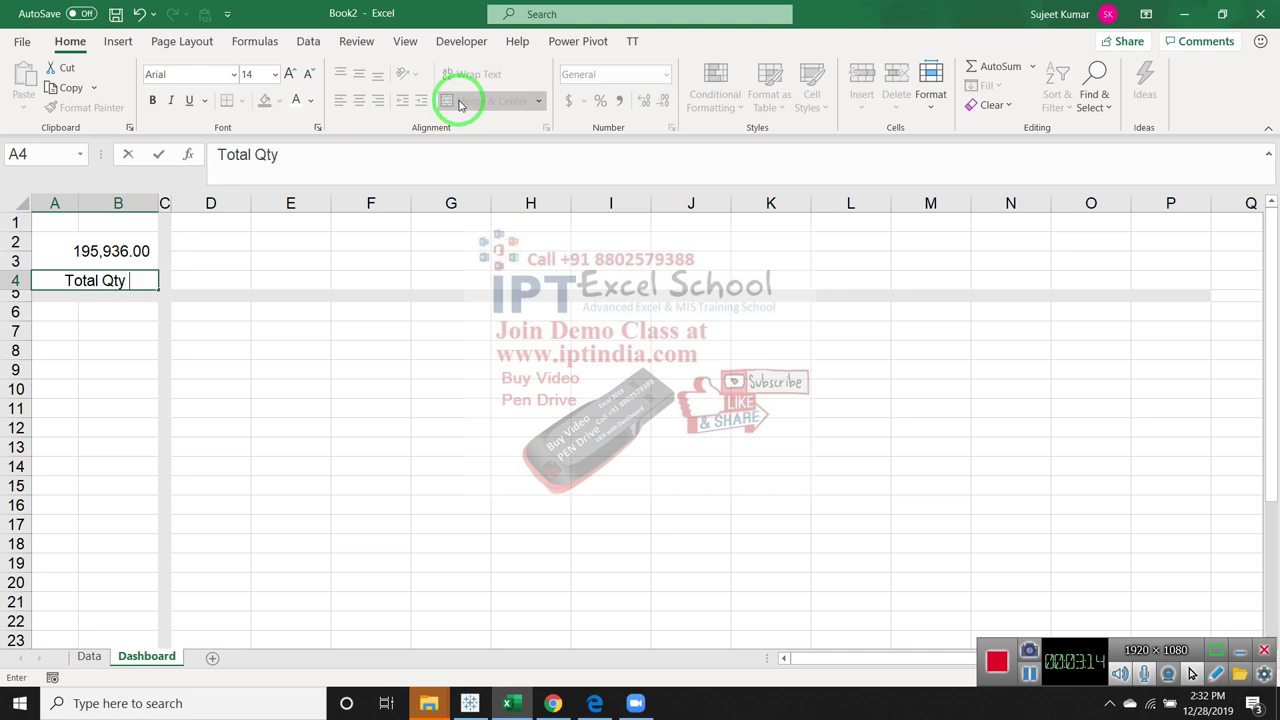
text( Sale)
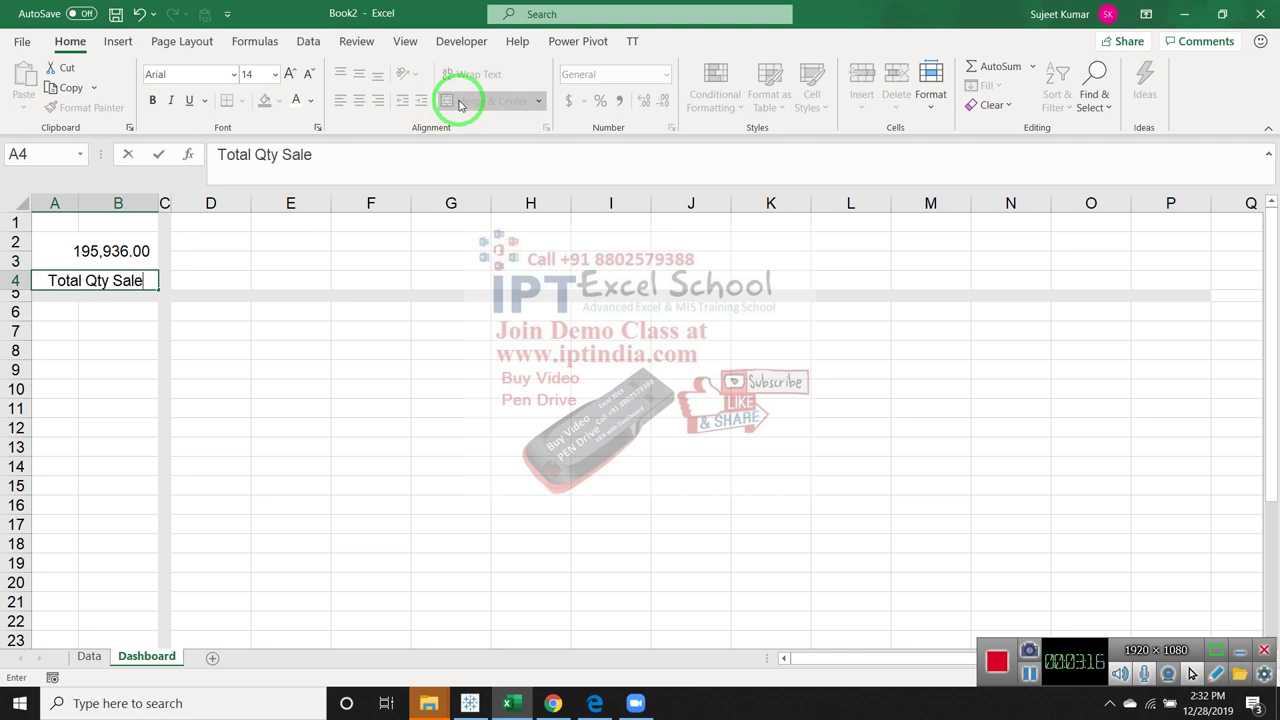
text(s)
key(Return)
key(Up)
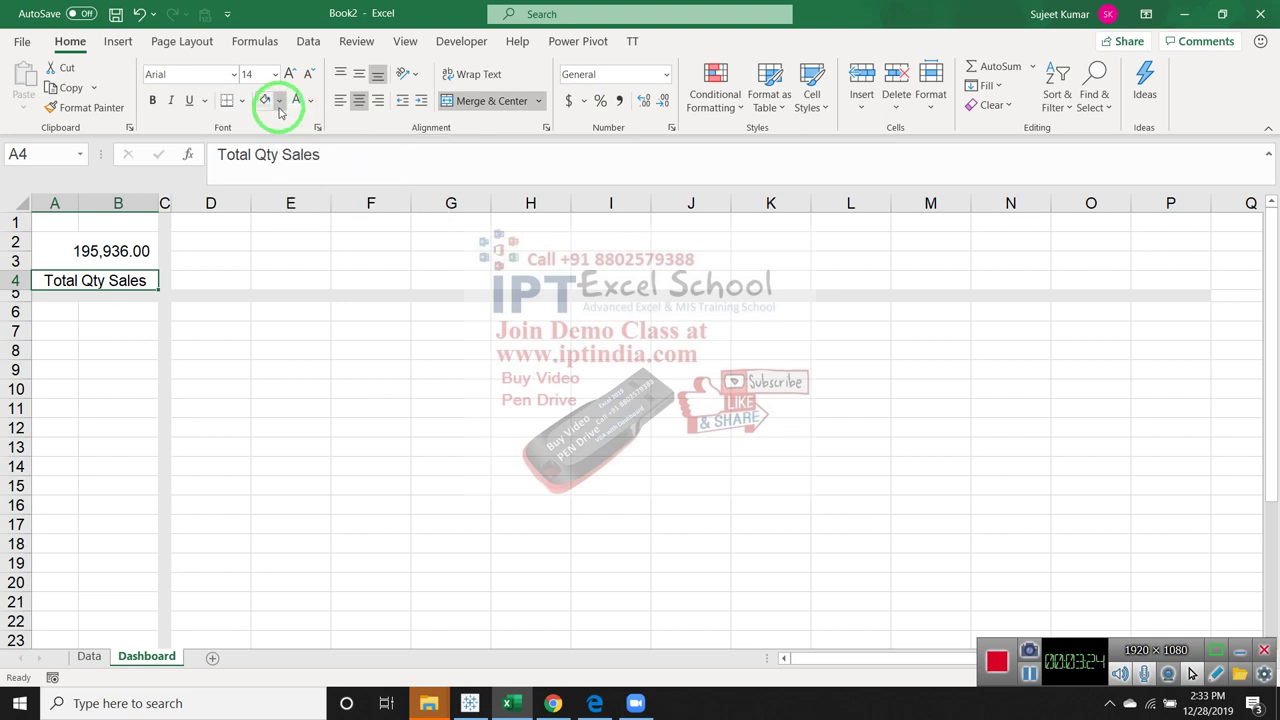
Shrink the label's font and copy the A1:B4 KPI block
click(308, 77)
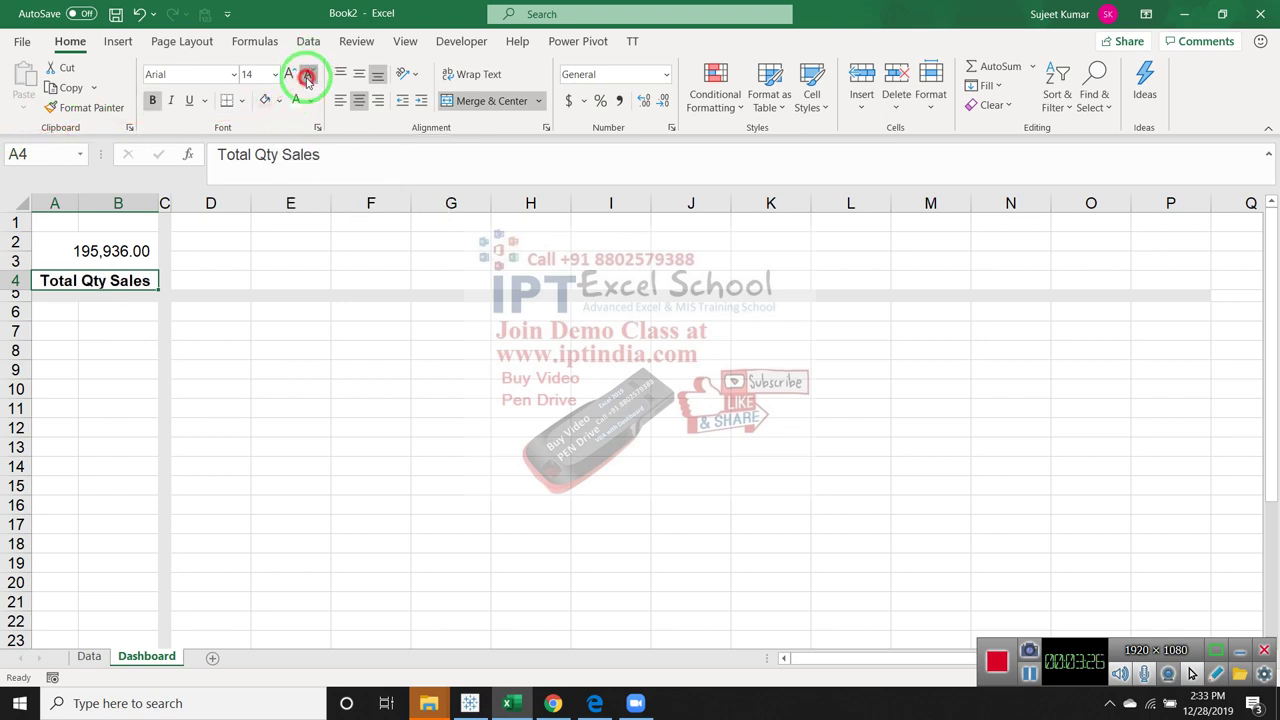
click(308, 77)
click(114, 408)
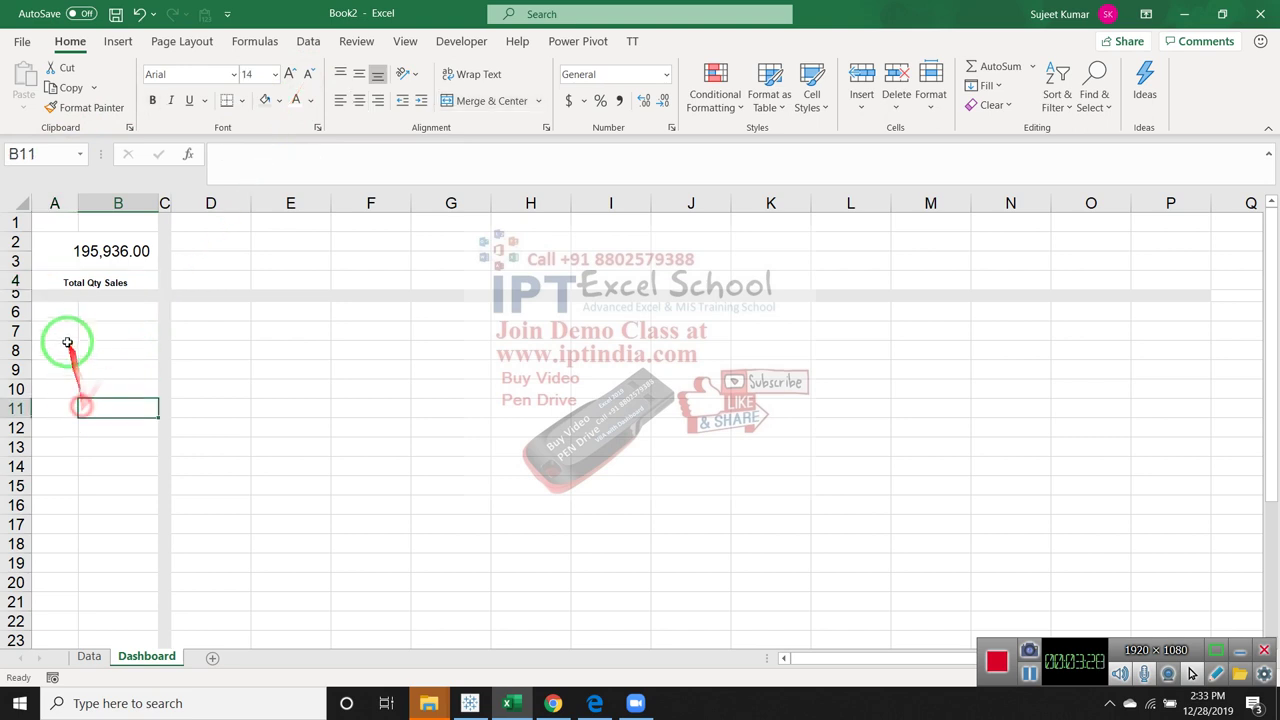
click(67, 214)
mouse_move(67, 214)
mouse_down()
mouse_move(117, 257)
mouse_move(117, 276)
mouse_up()
key(ctrl+c)
Paste a copy of the KPI block into A6:B9
click(117, 275)
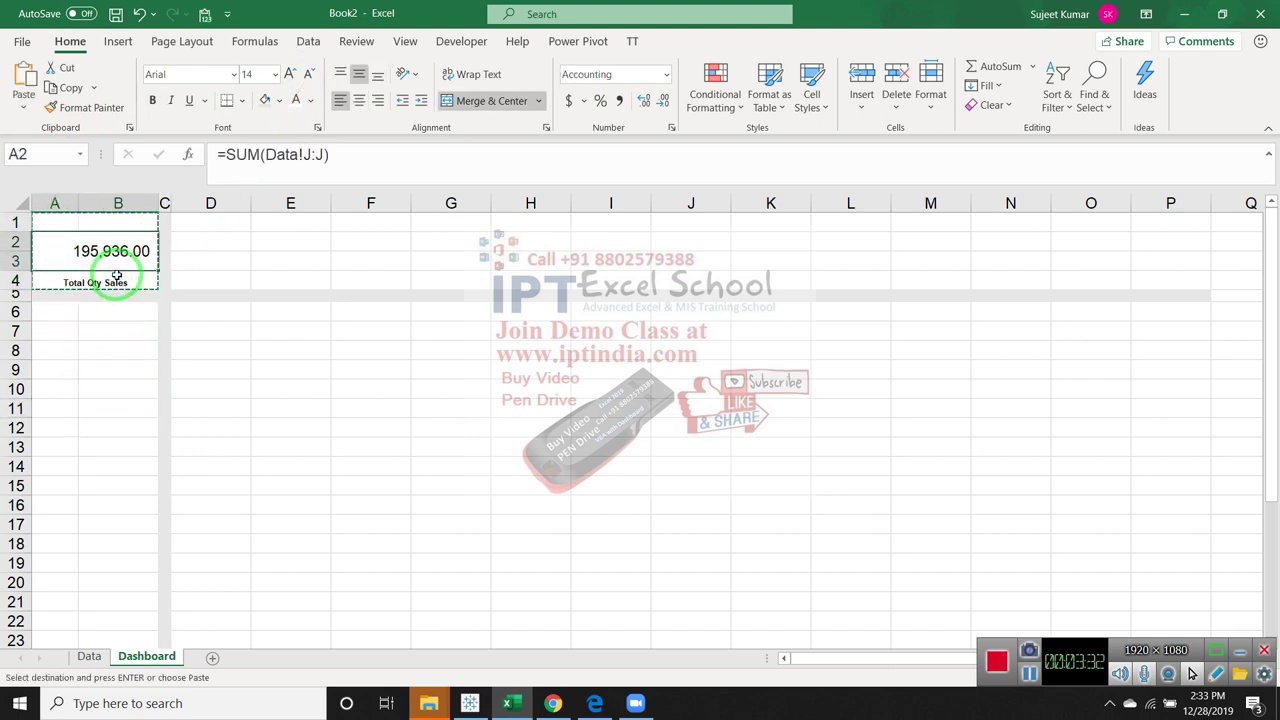
key(Down)
key(Down)
key(Down)
key(ctrl+v)
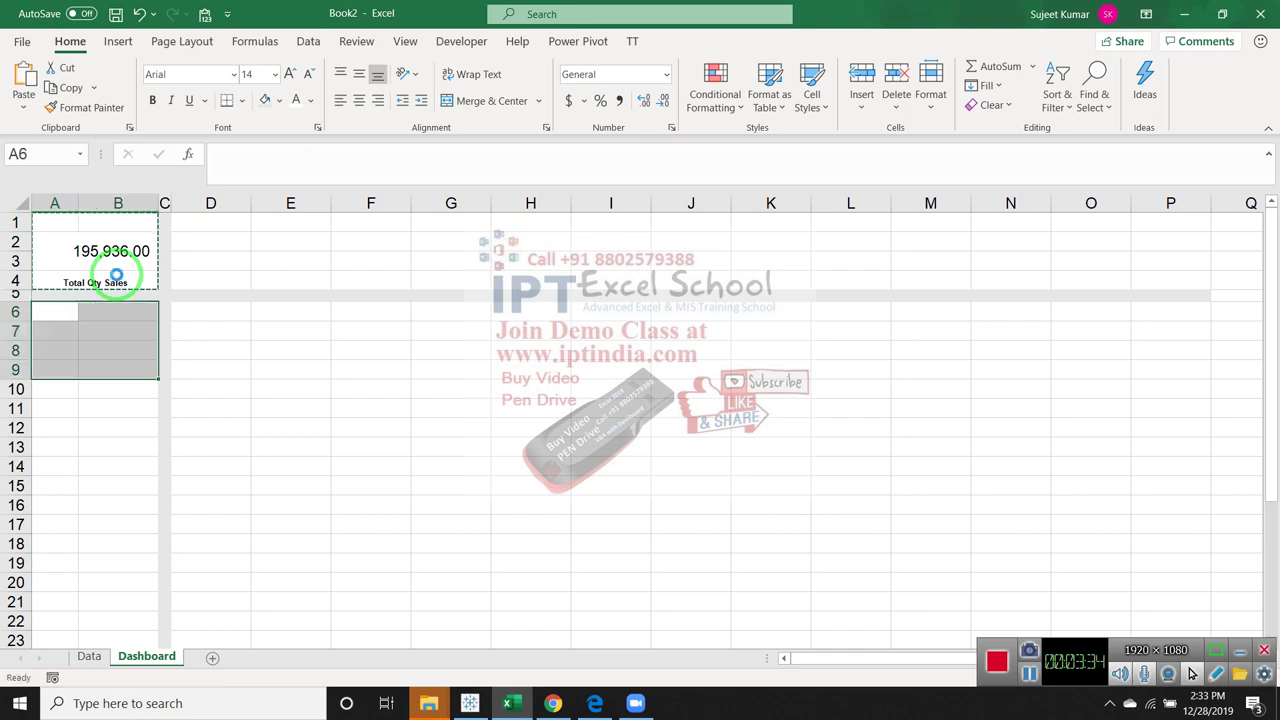
key(Down)
key(Down)
key(Down)
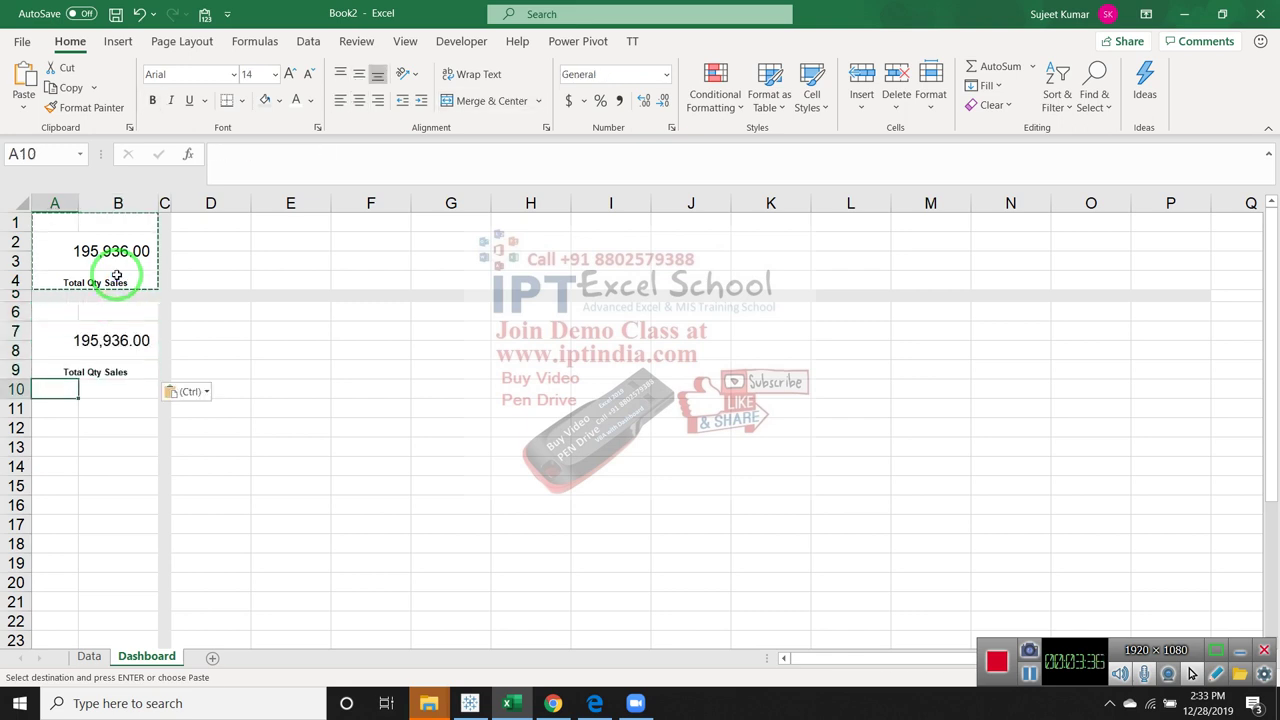
Change the copied total to =SUM(Data!L:L), showing 67,059,941.00, and resize it to fit
click(119, 333)
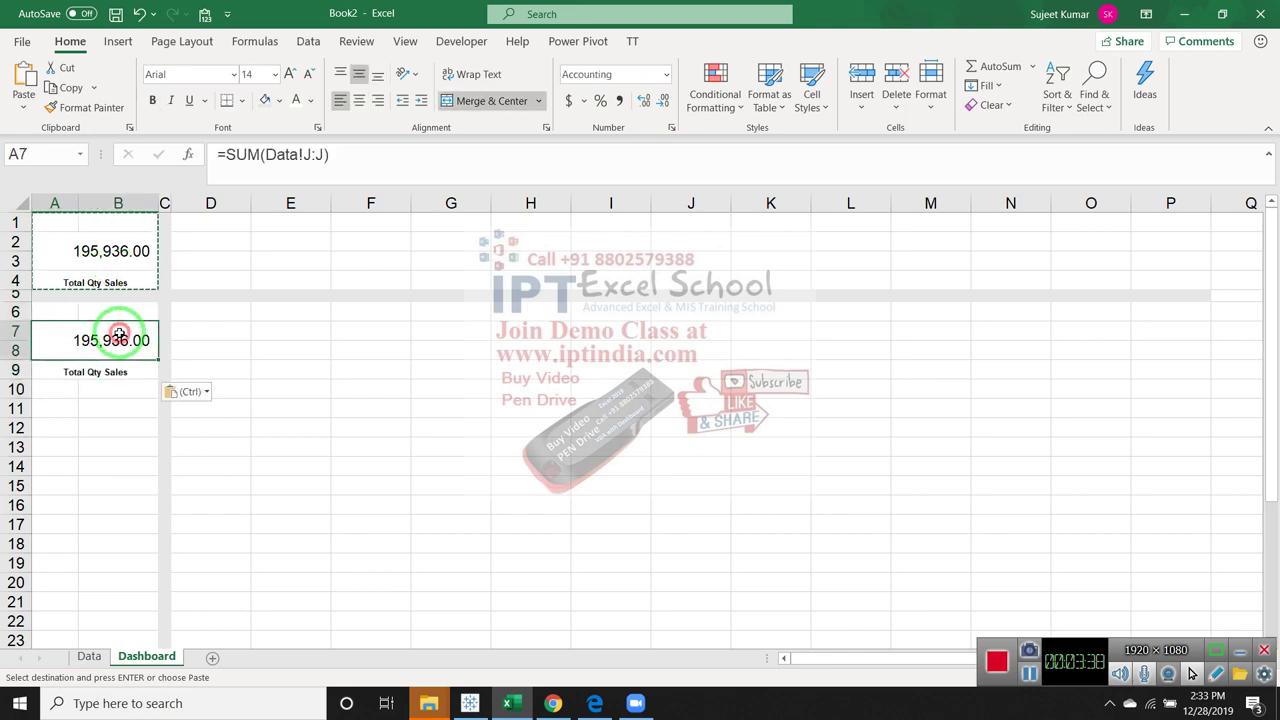
text(=sum)
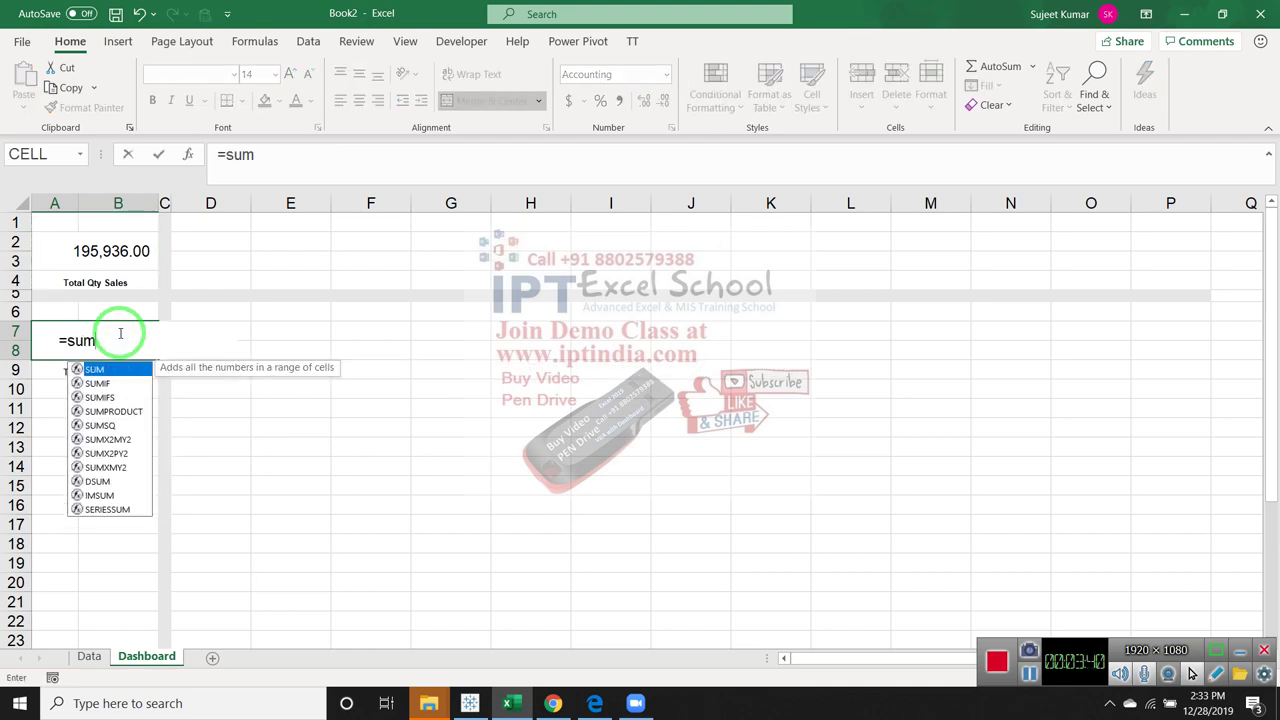
text(()
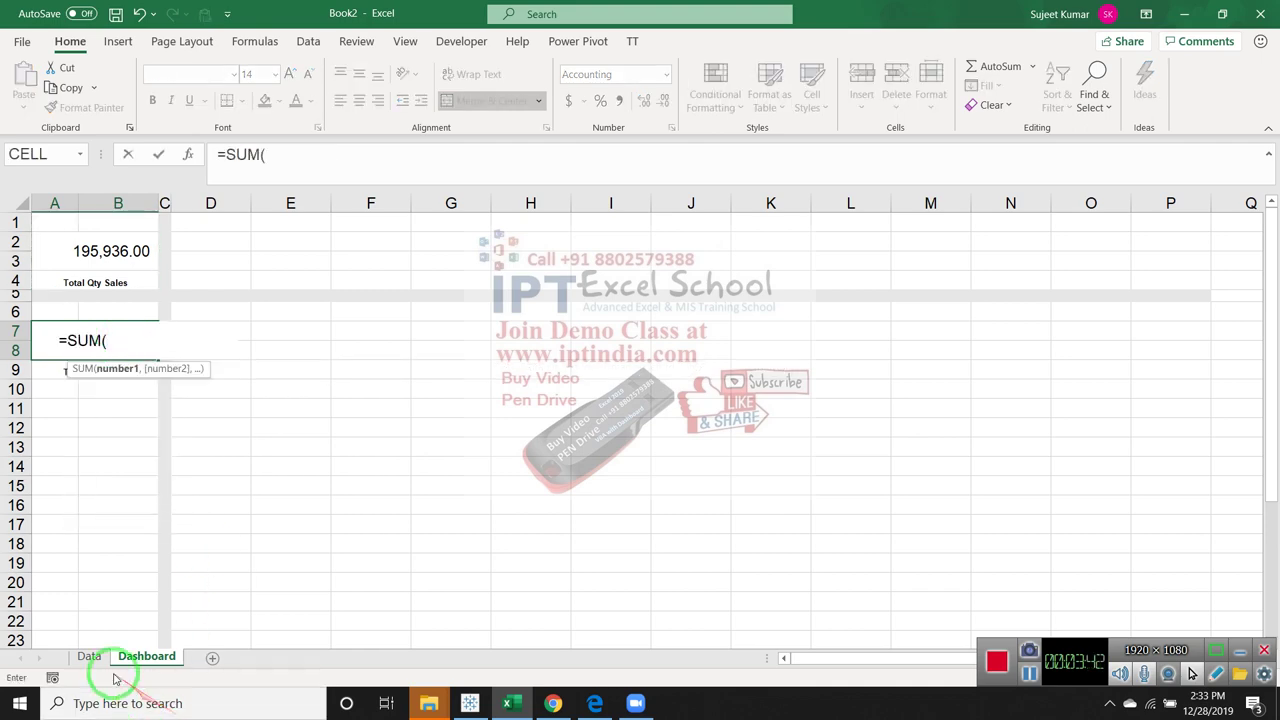
click(89, 656)
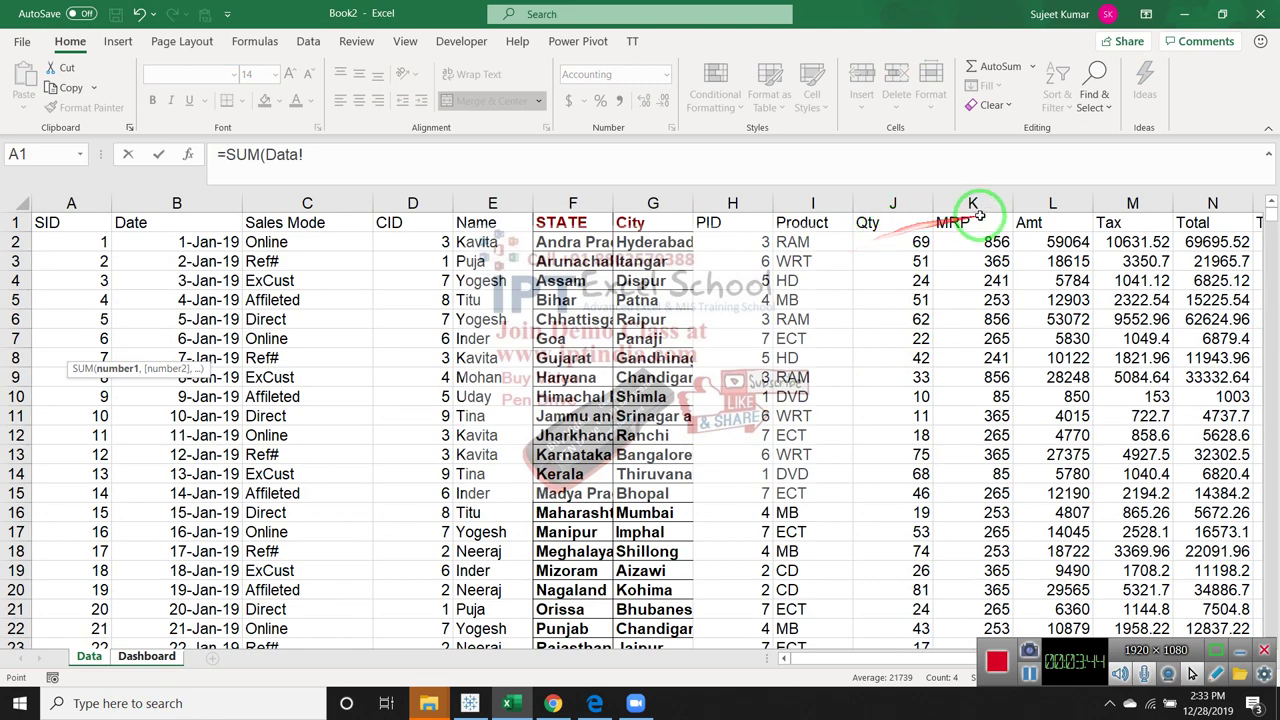
click(1160, 205)
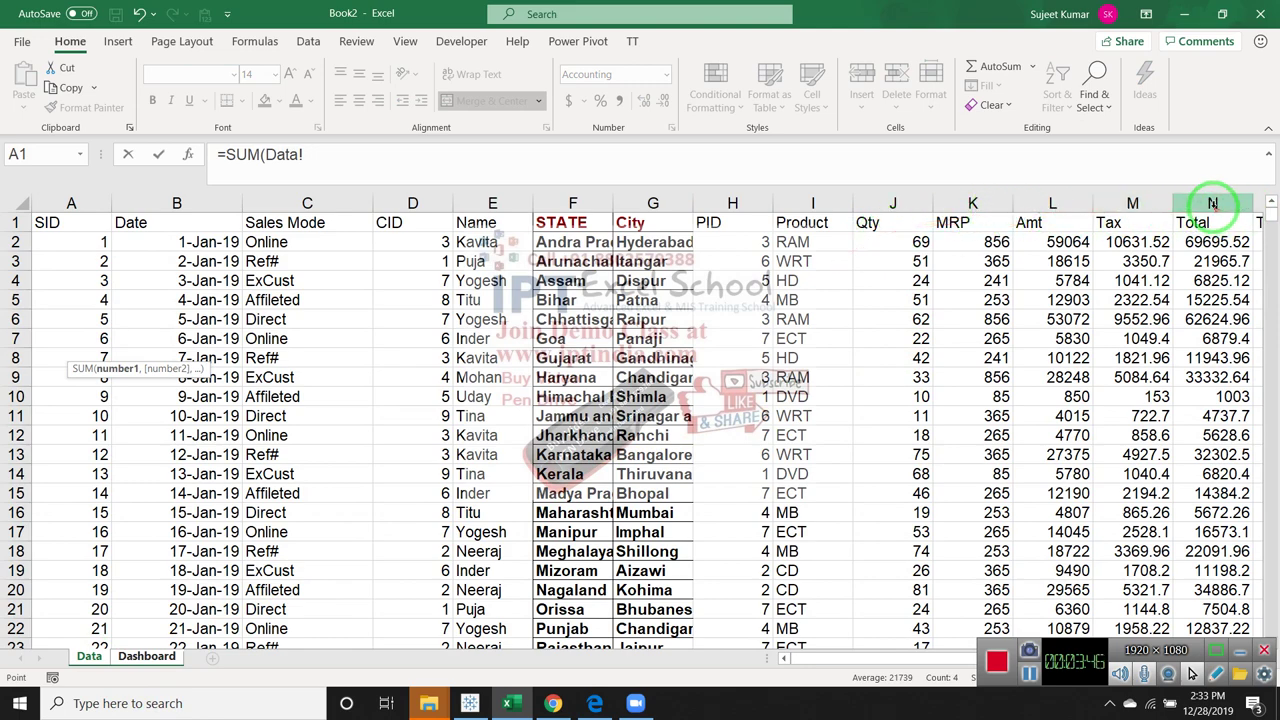
click(1063, 203)
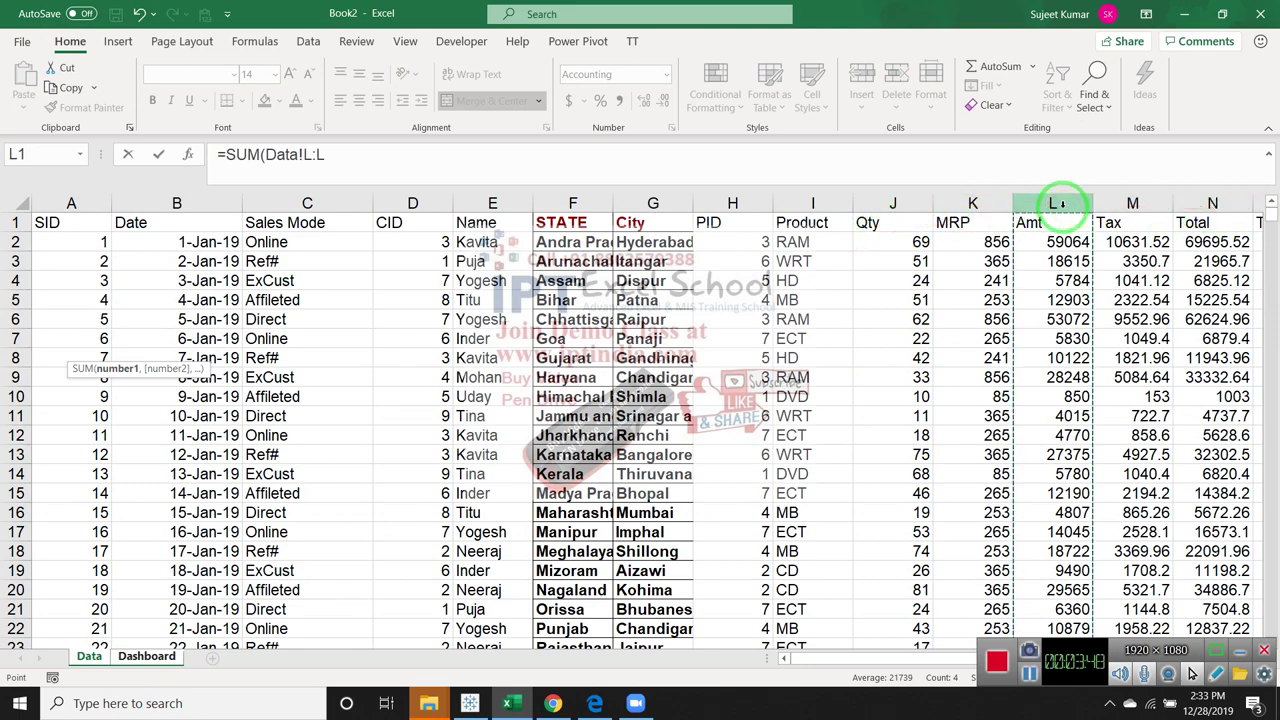
key(Return)
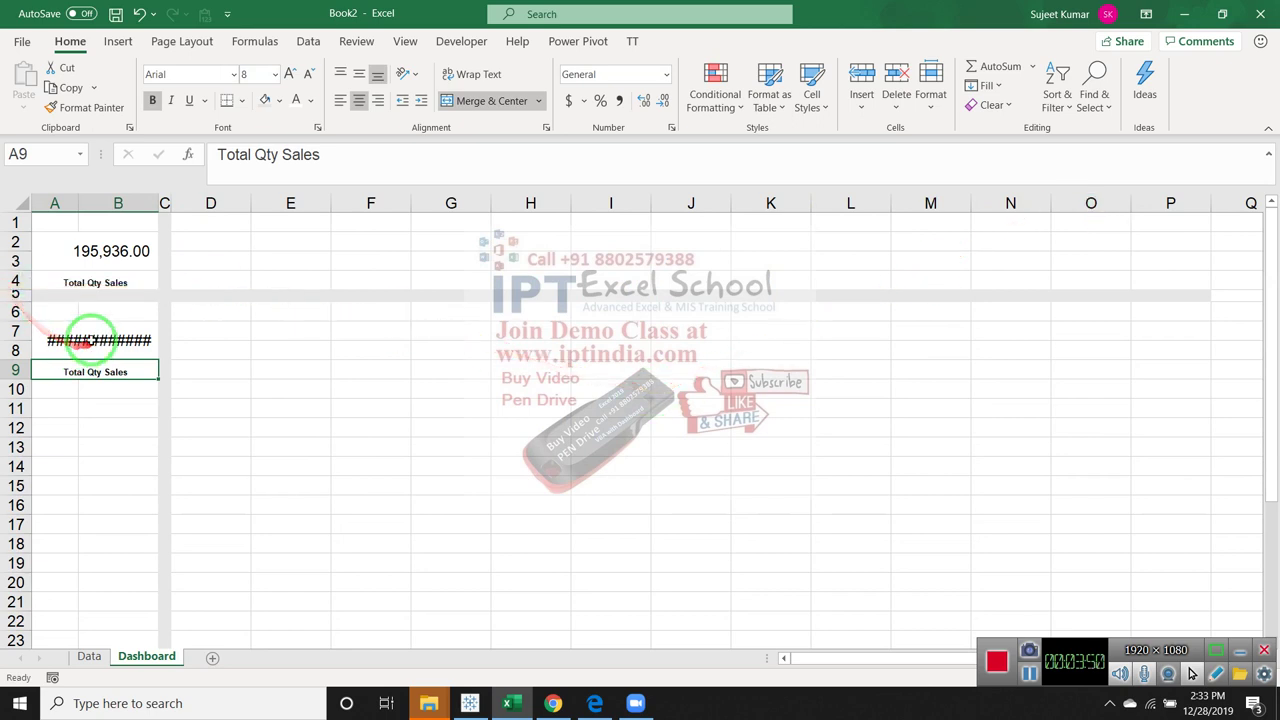
click(95, 340)
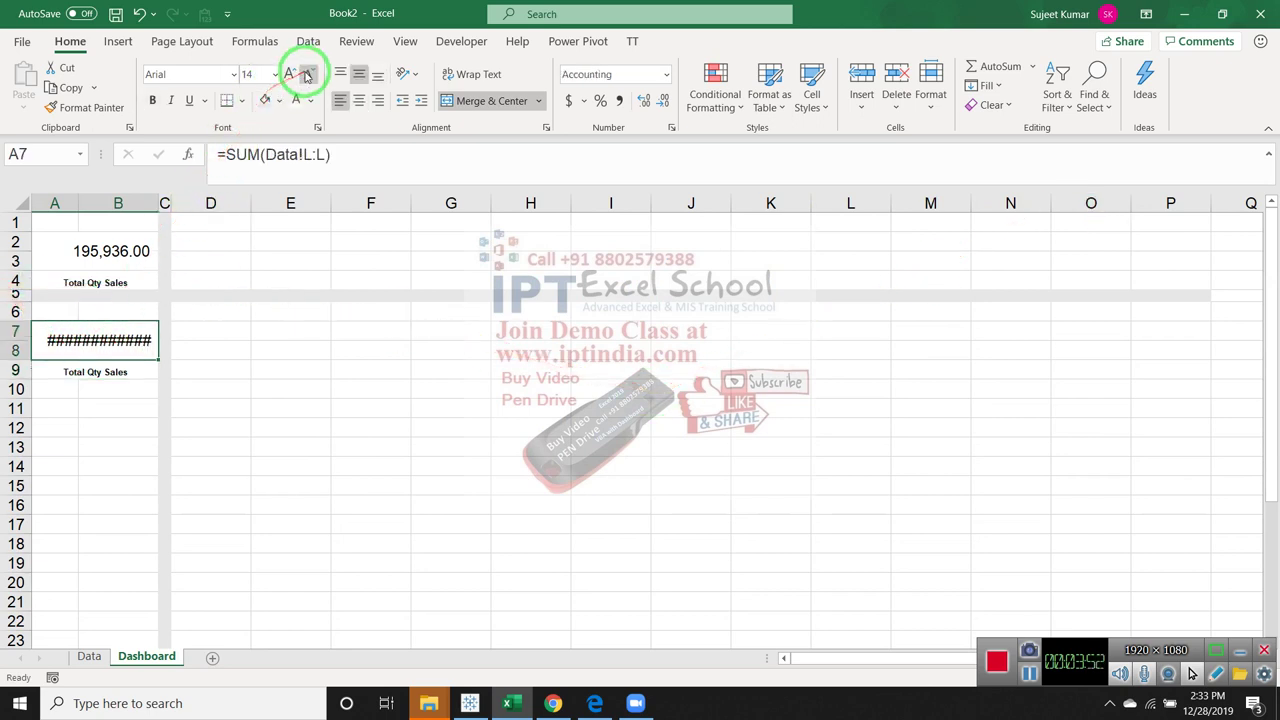
click(290, 75)
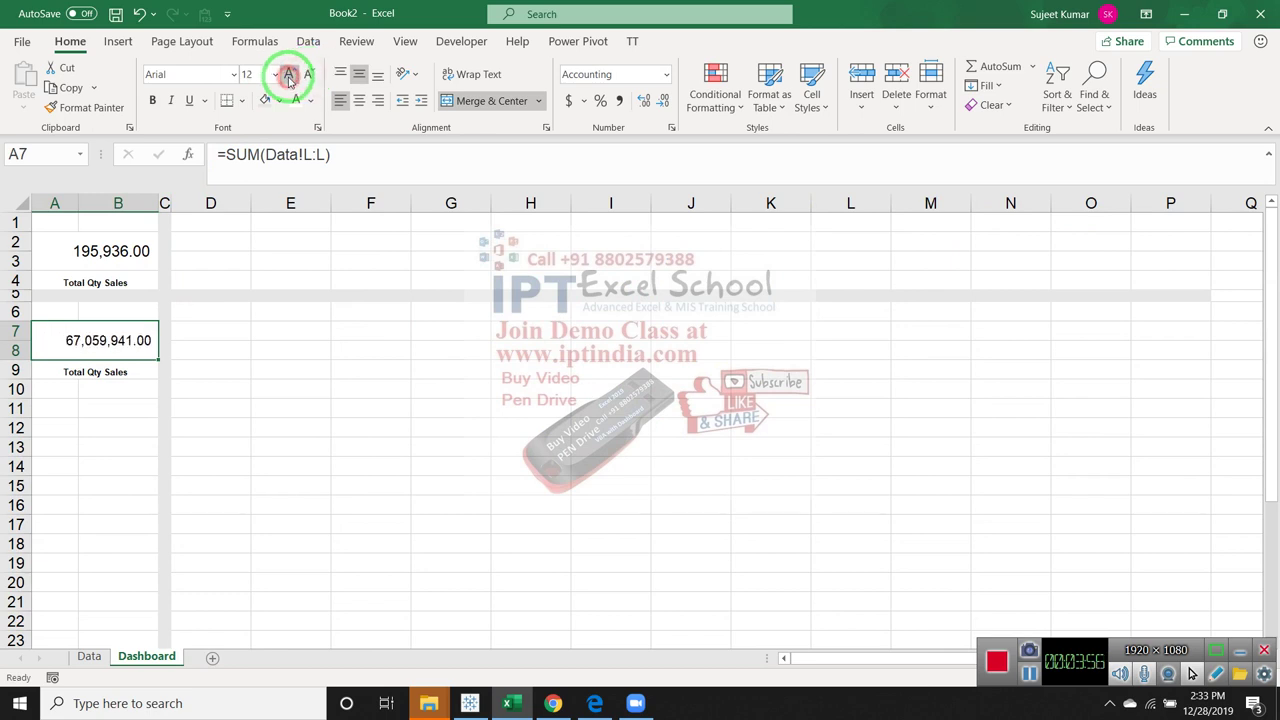
click(111, 253)
Relabel the second block's label as 'Total Rev. Sales'
click(105, 368)
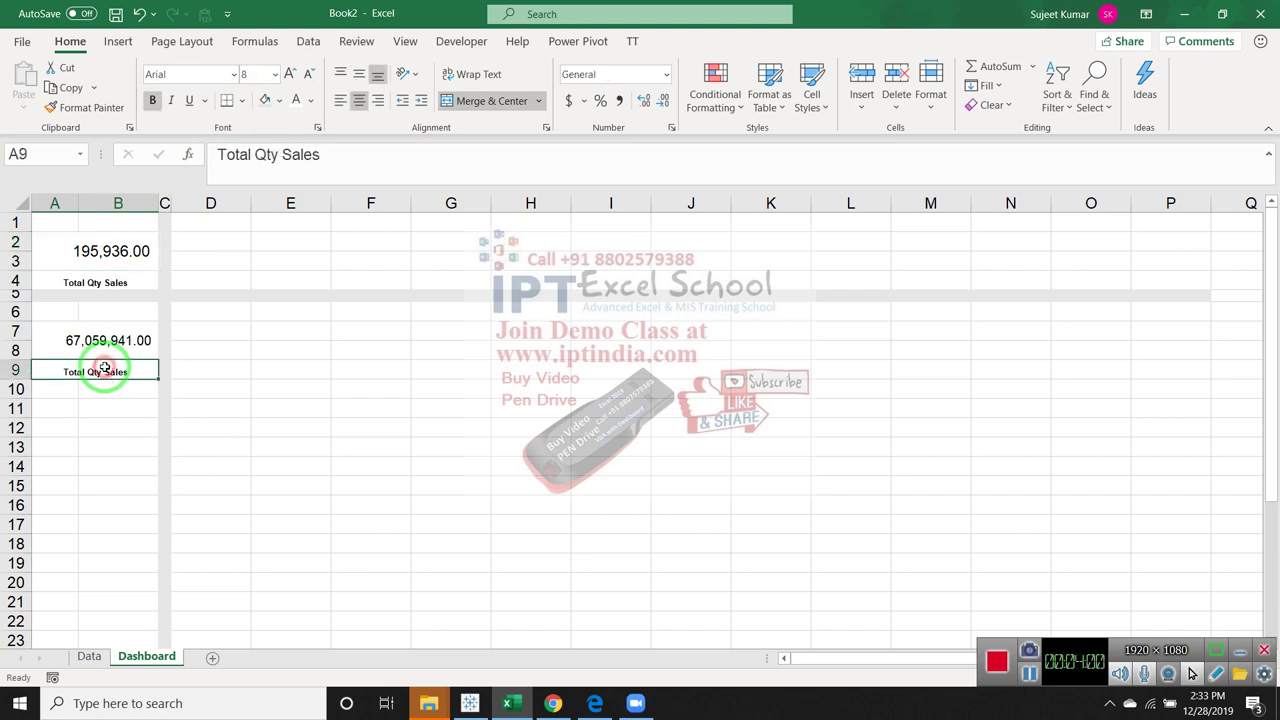
text(Total Rev.)
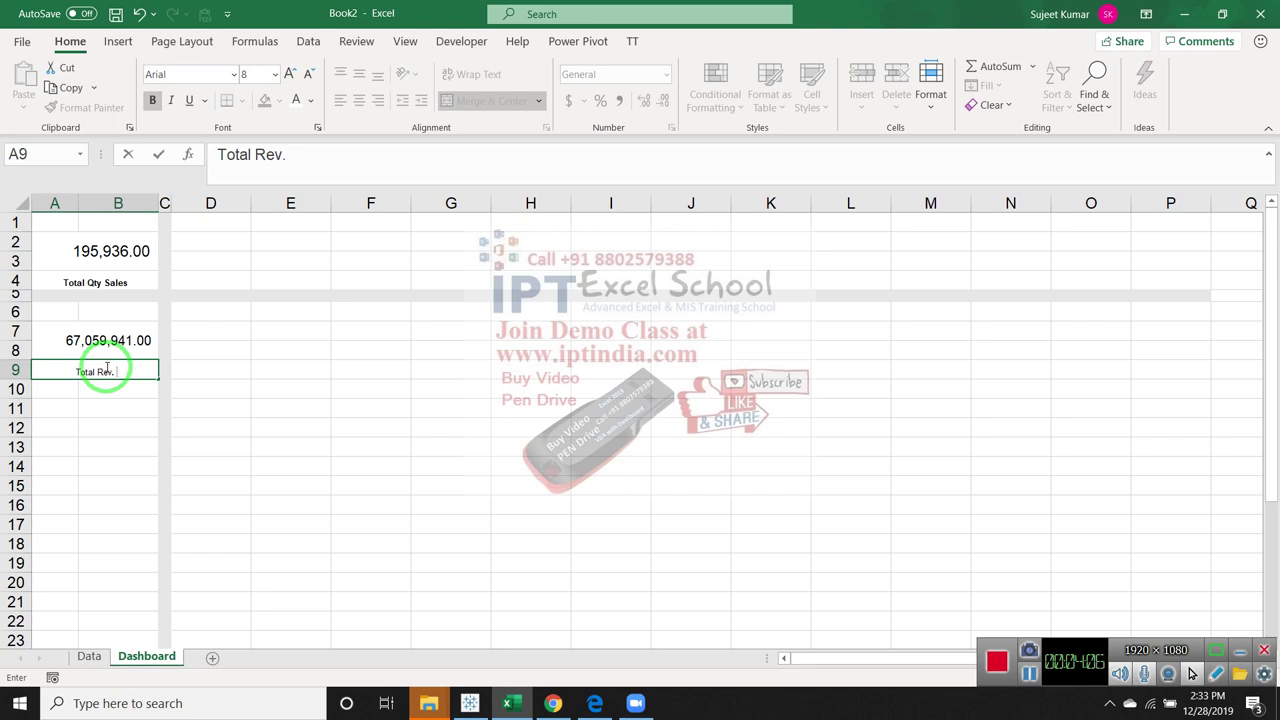
key(Return)
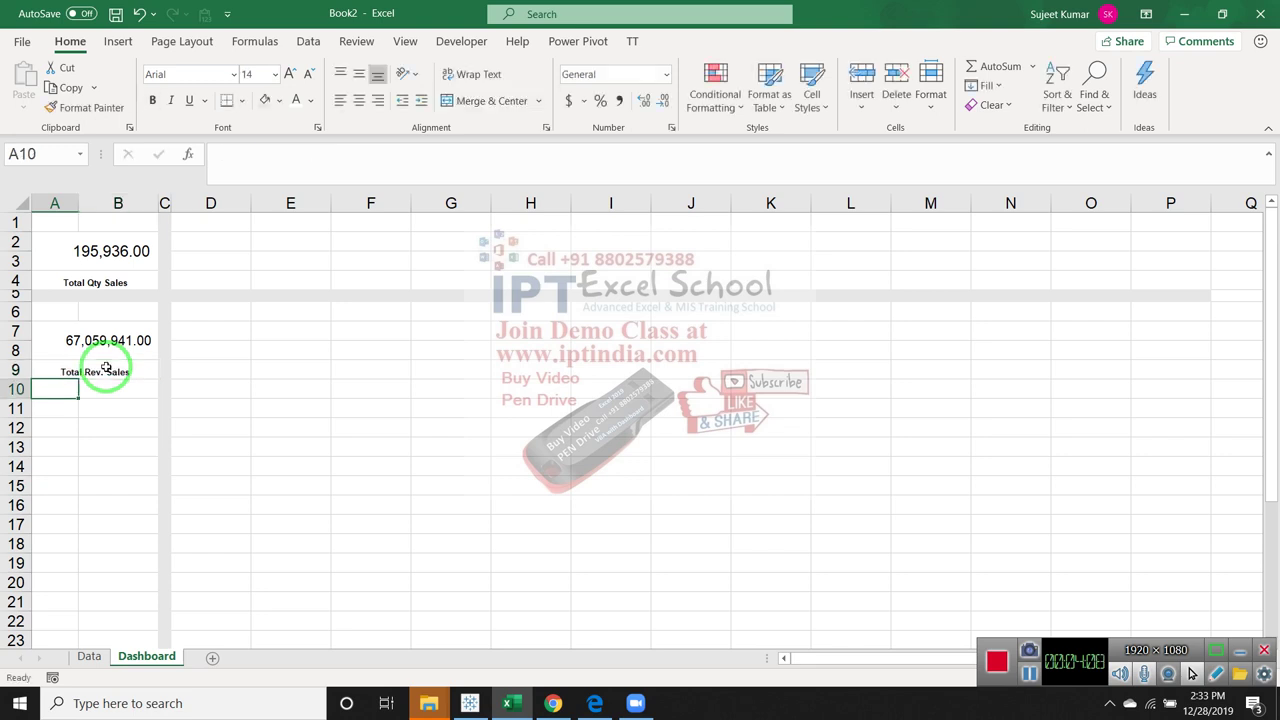
key(Down)
click(105, 368)
key(Down)
Copy the grey divider row 5 into row 10
drag(21, 293, 22, 294)
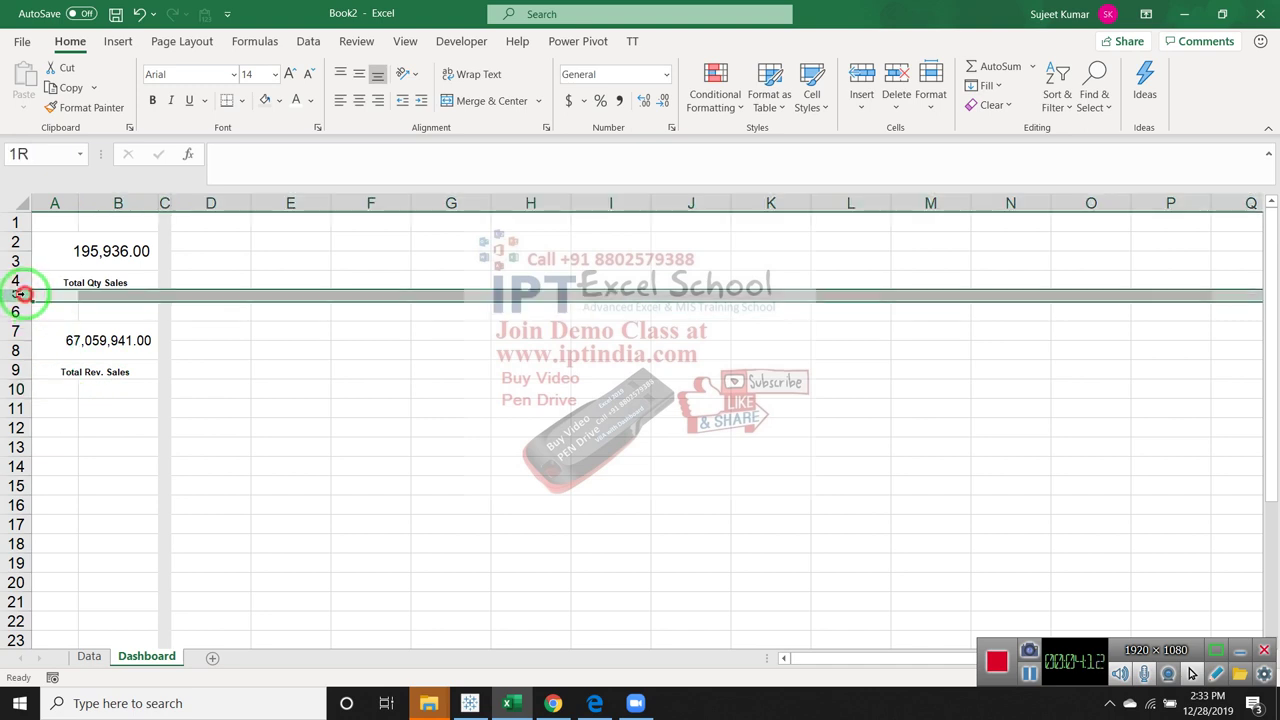
key(ctrl+c)
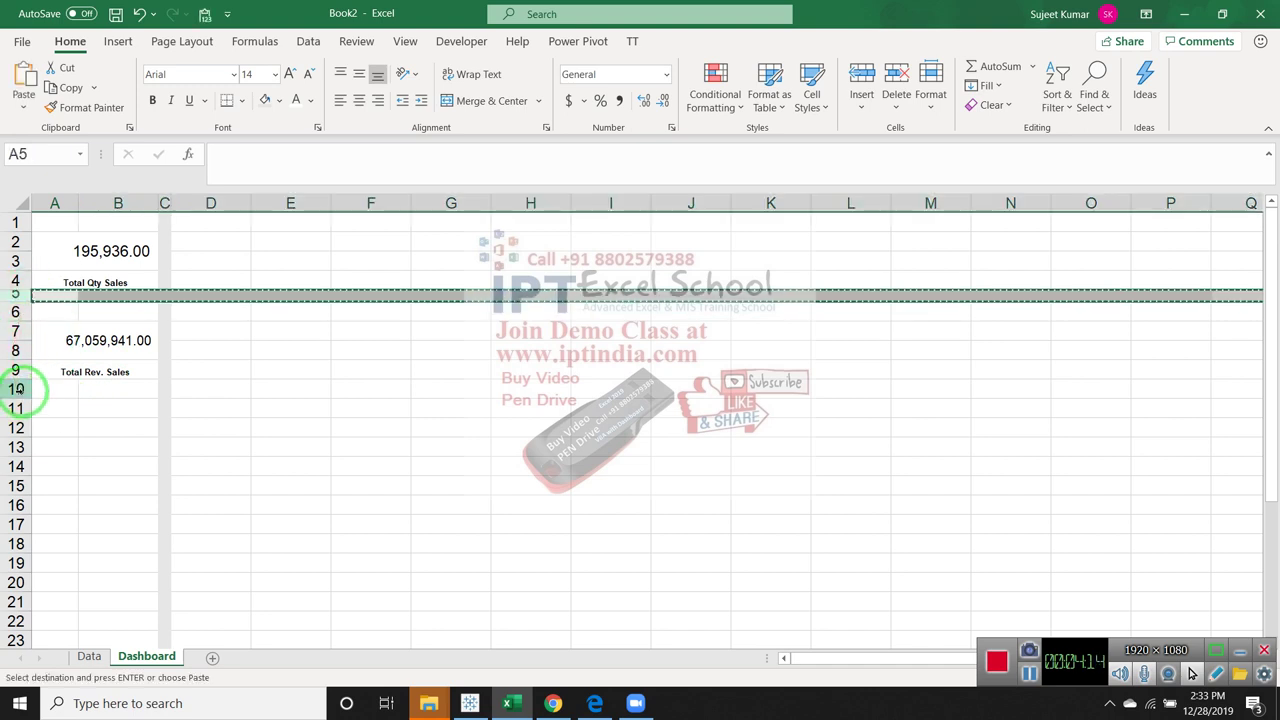
click(17, 389)
key(ctrl+v)
click(100, 403)
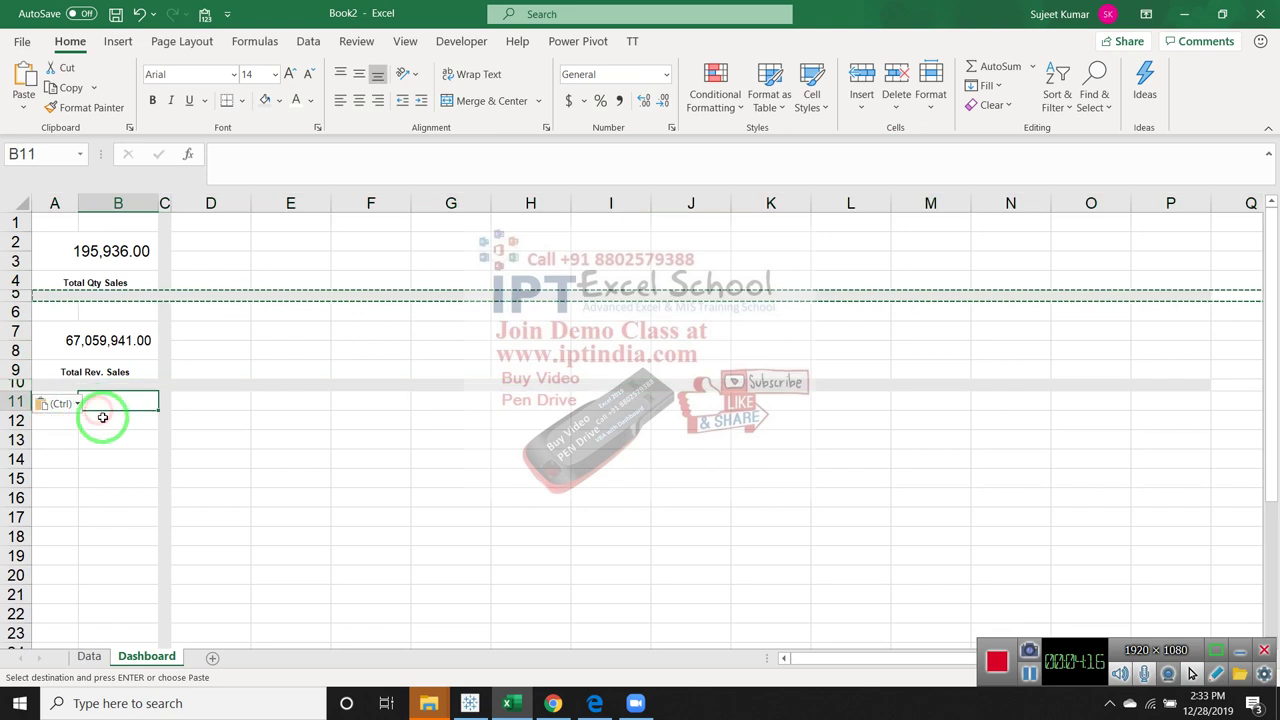
key(Escape)
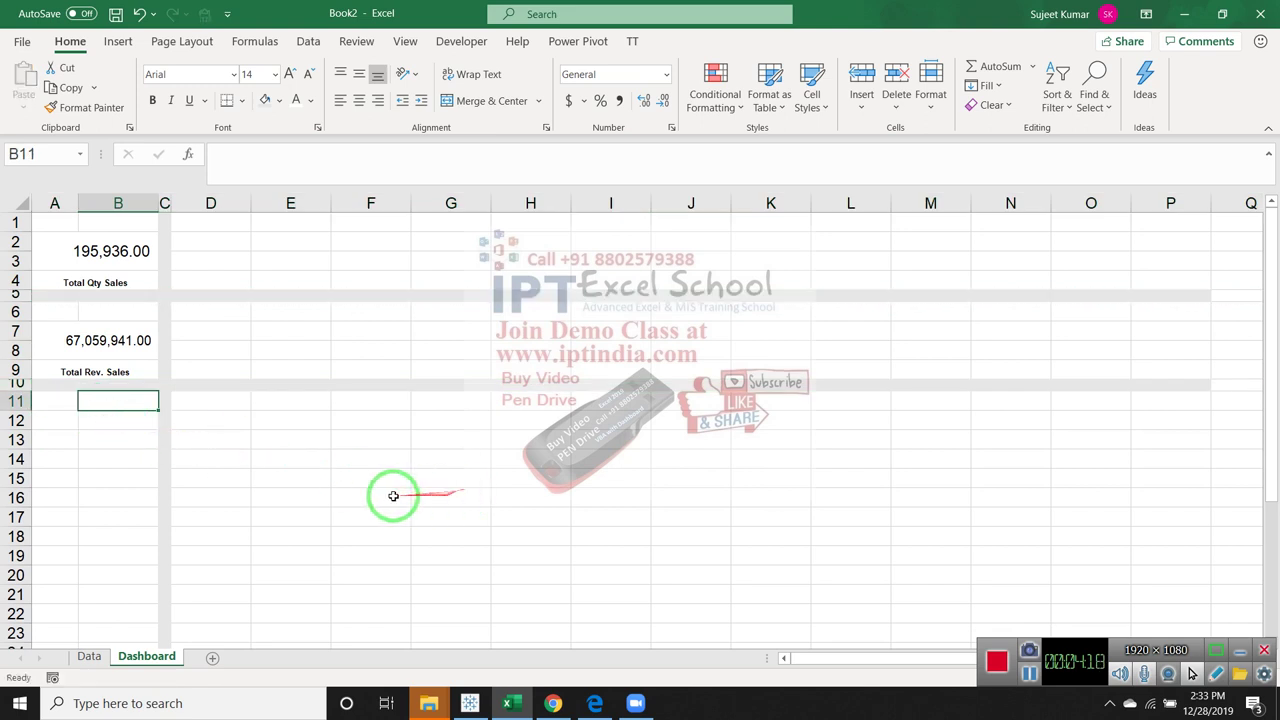
Top-align both KPI labels and copy rows 6–9 holding the revenue block
click(109, 376)
click(338, 76)
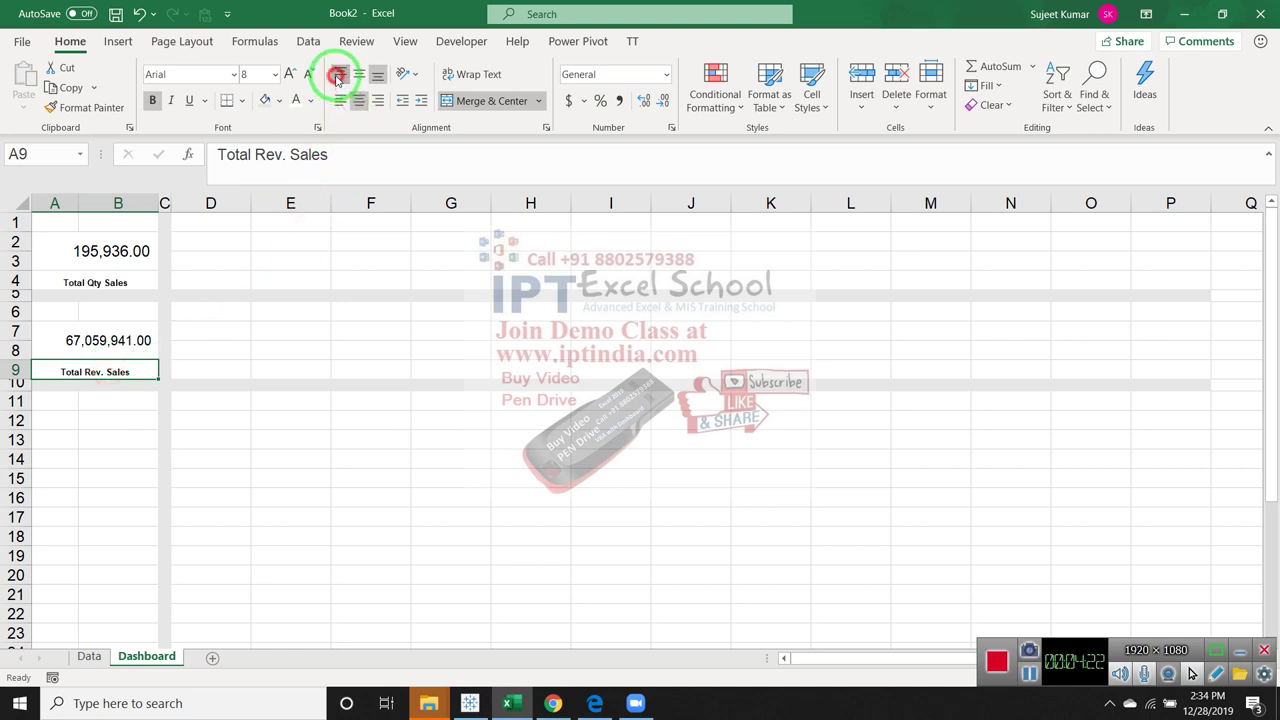
click(102, 282)
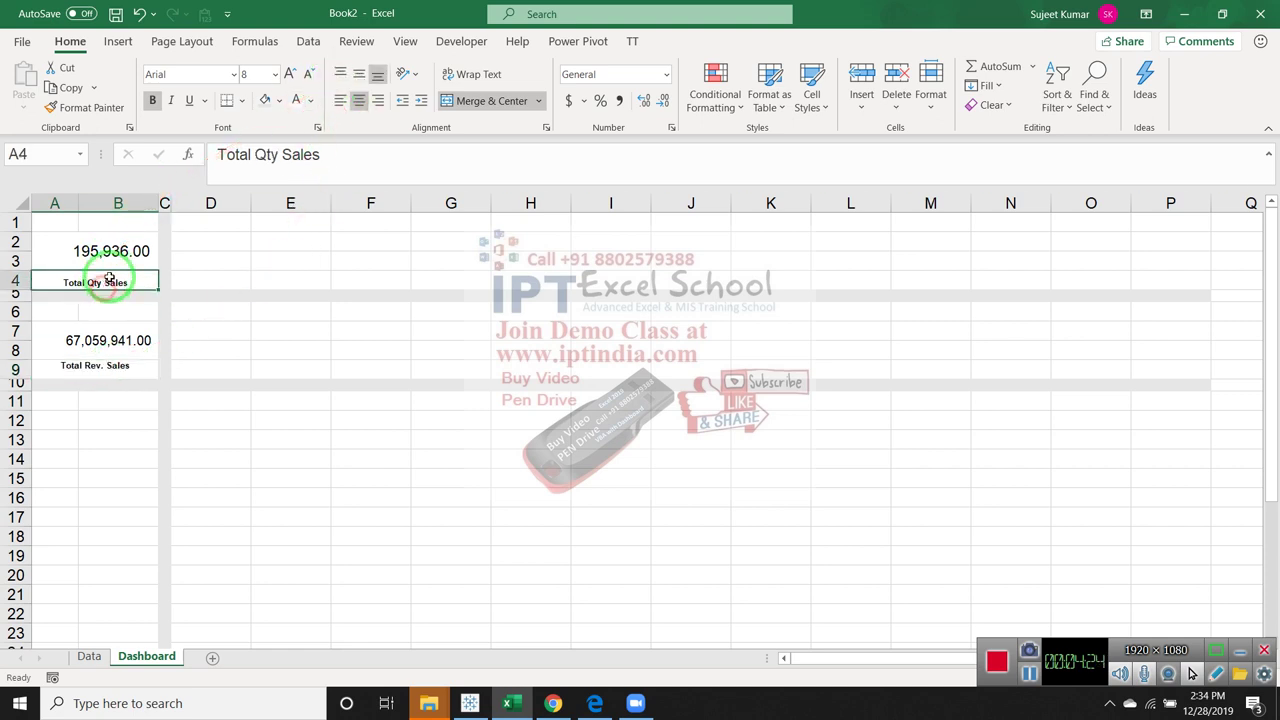
click(338, 74)
click(94, 366)
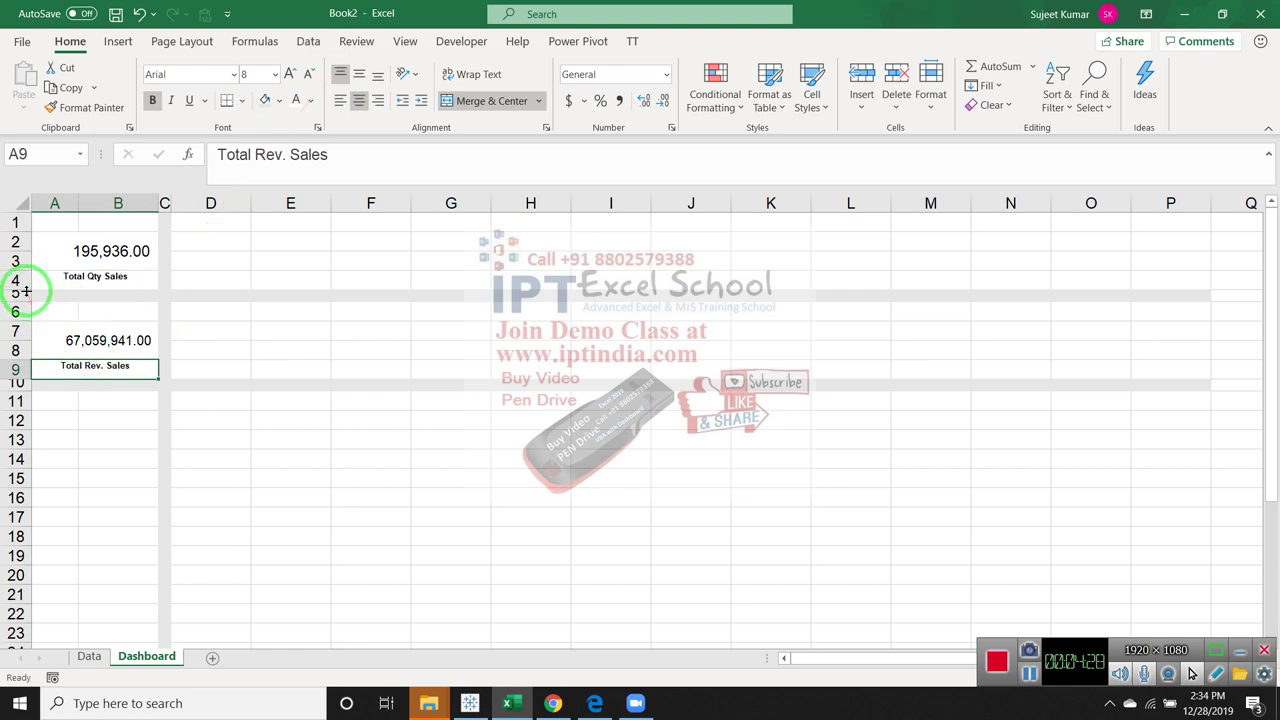
drag(24, 291, 22, 366)
key(ctrl+c)
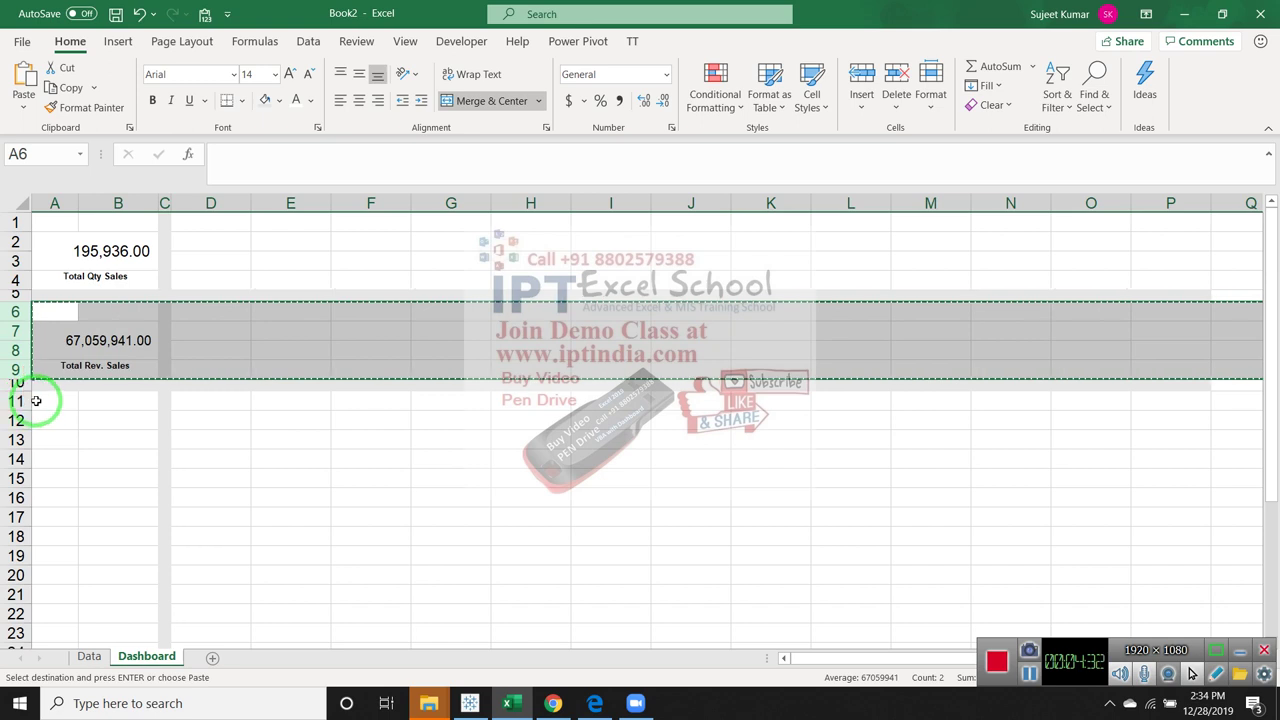
Paste the copied revenue KPI block into rows 11–14
click(36, 400)
key(ctrl+v)
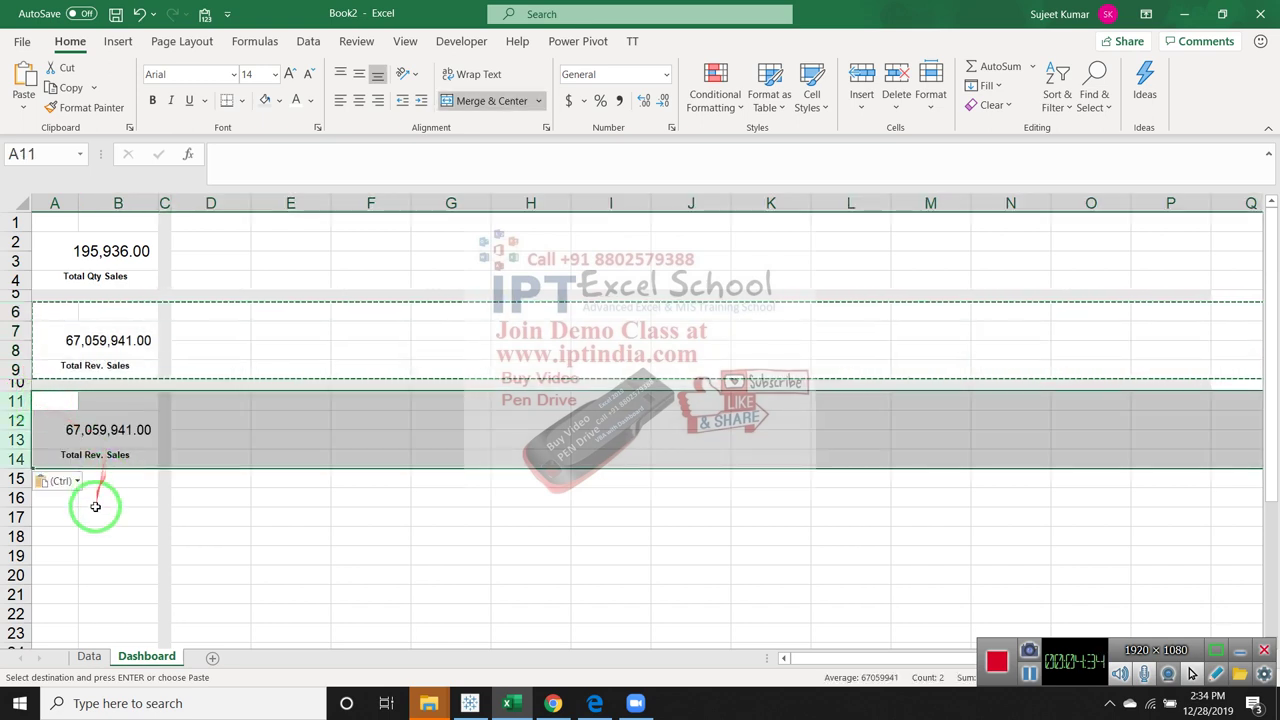
click(95, 500)
click(384, 413)
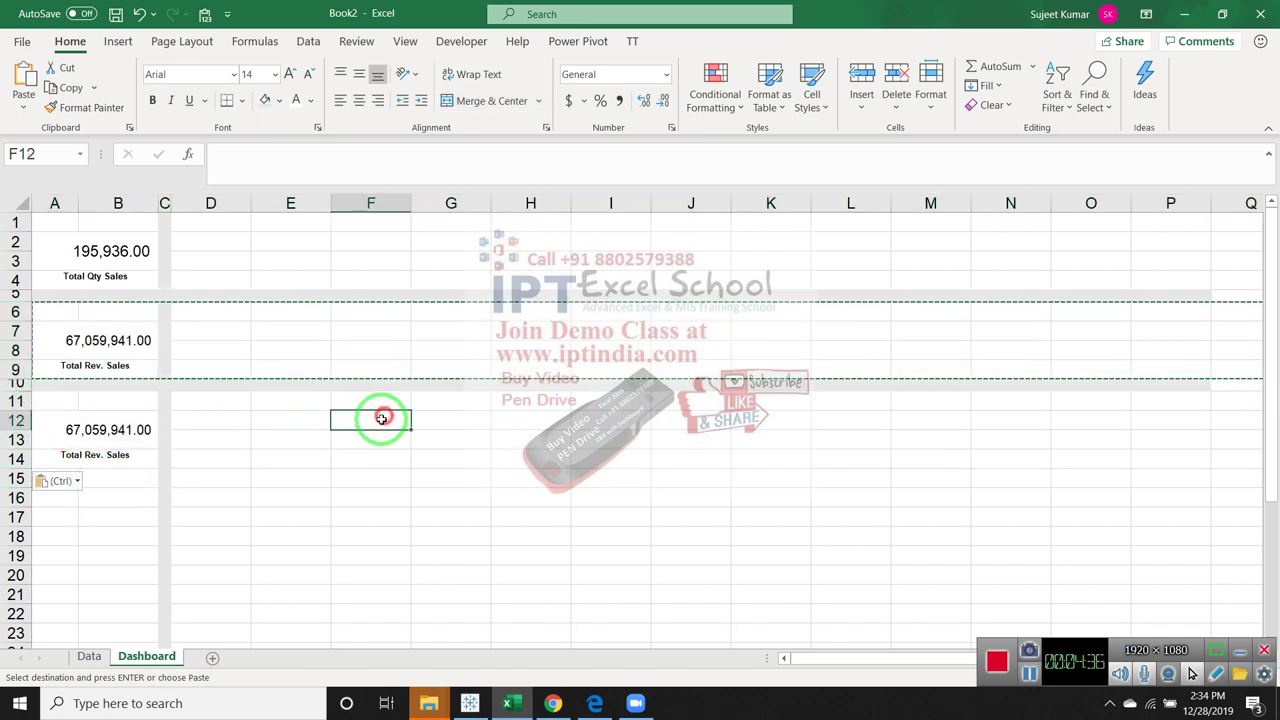
key(Escape)
Change the third block's total to a SUM of the Data sheet's Tax column M
click(113, 442)
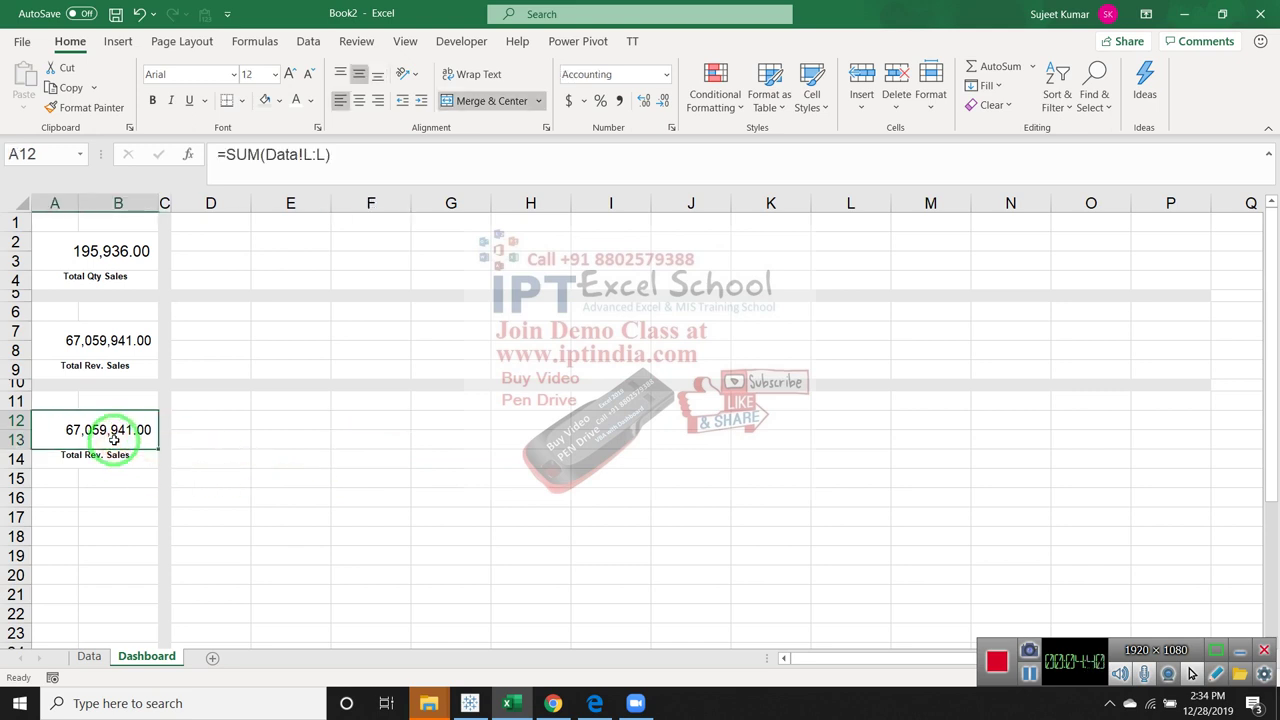
text(=su)
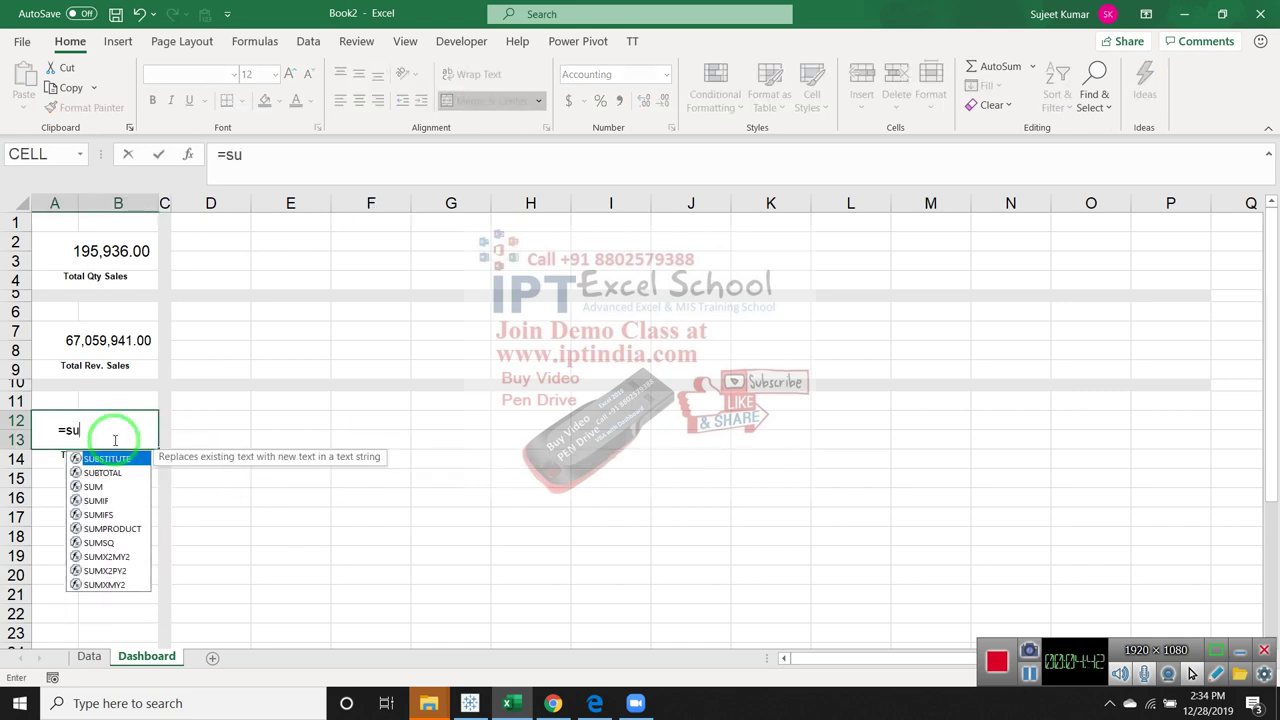
text(m)
key(Tab)
click(89, 656)
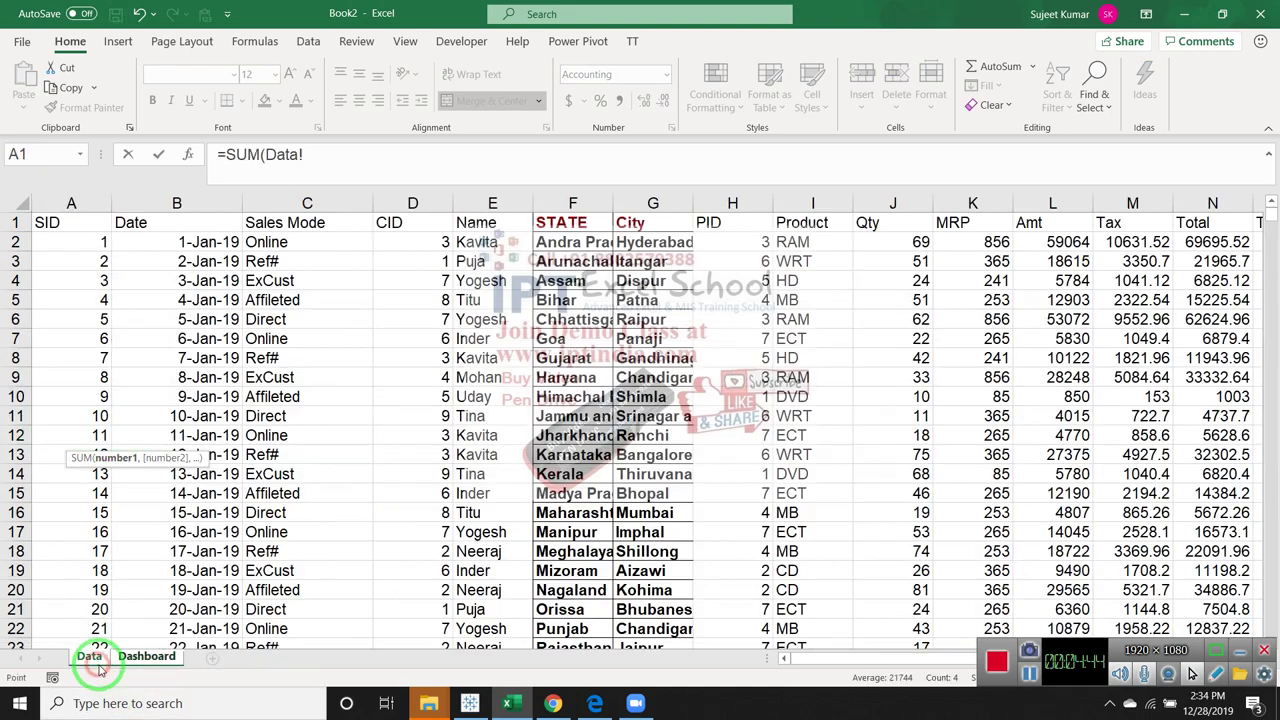
click(1128, 204)
key(Return)
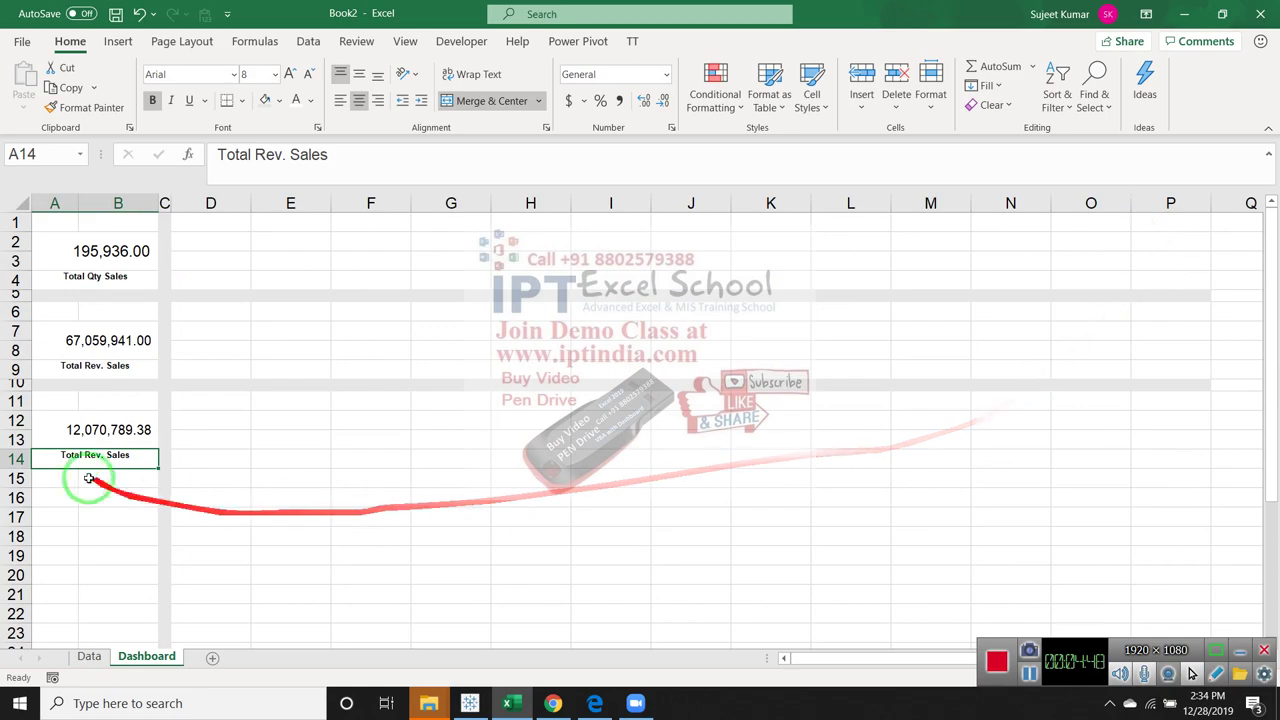
click(97, 434)
click(100, 455)
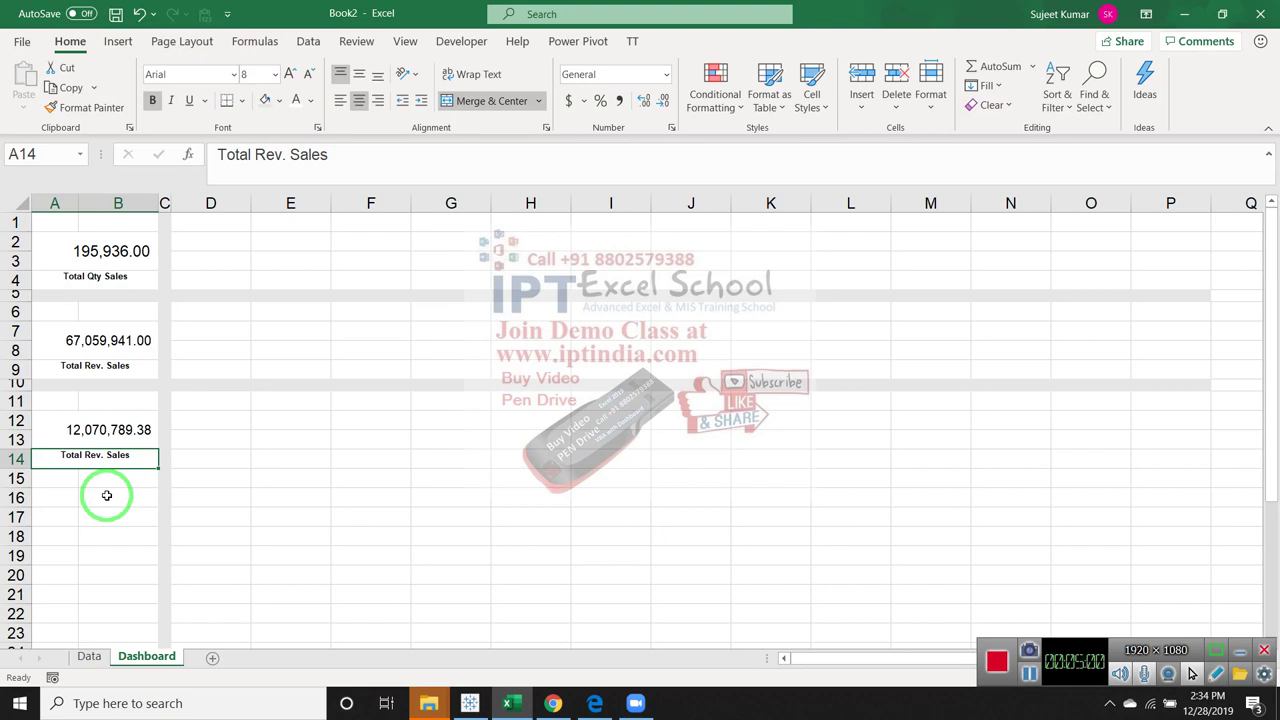
click(60, 479)
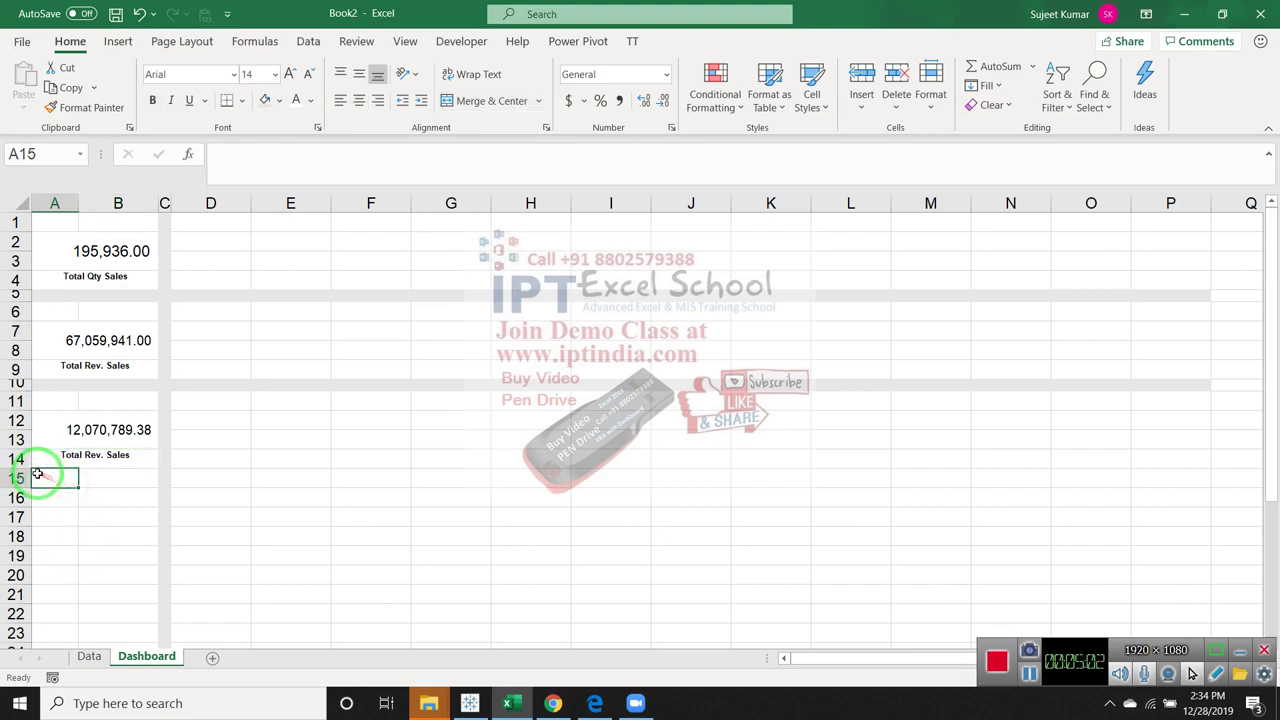
Copy the grey divider row 10 into row 15 below the third KPI block
click(18, 384)
key(ctrl+c)
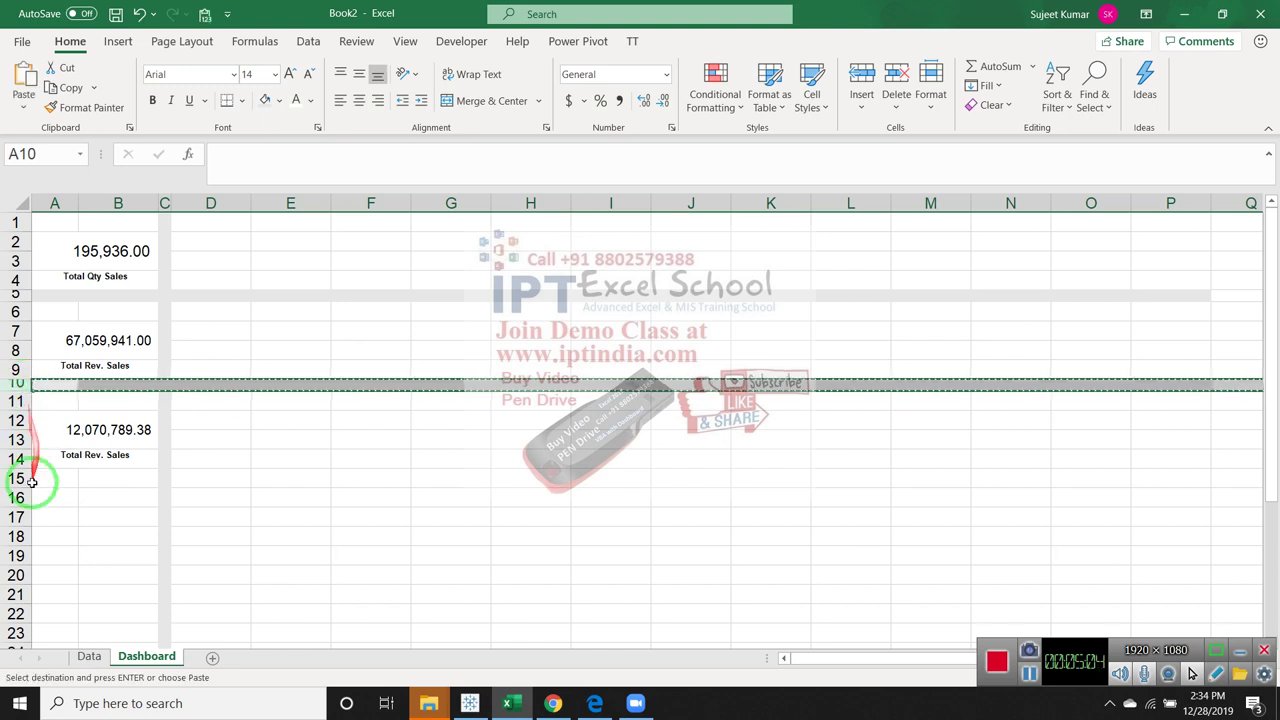
click(20, 478)
key(ctrl+v)
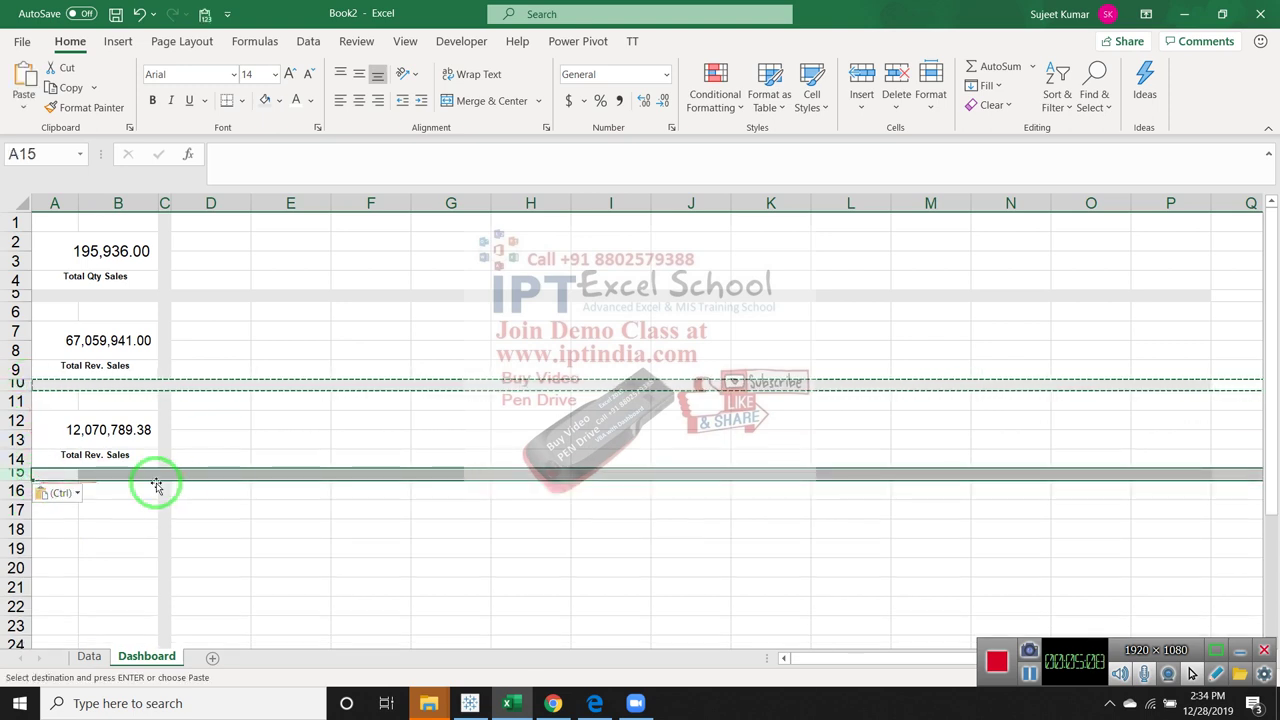
key(Escape)
click(197, 488)
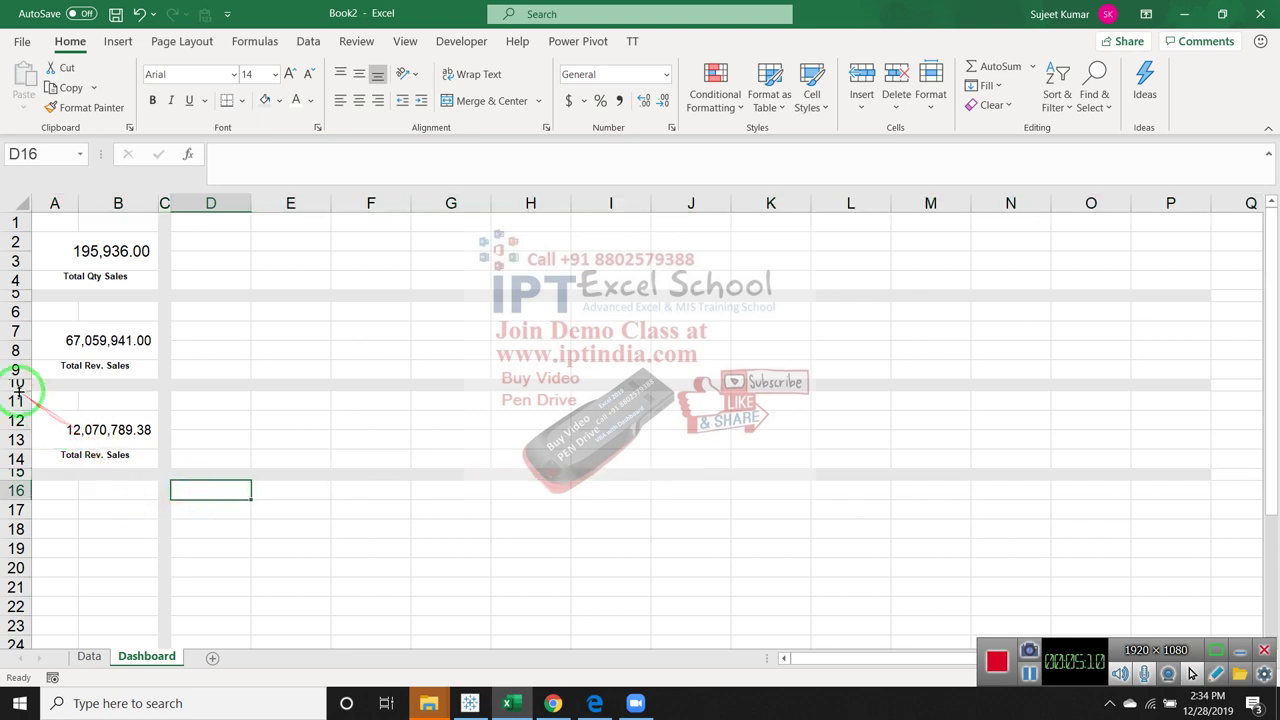
drag(17, 400, 17, 459)
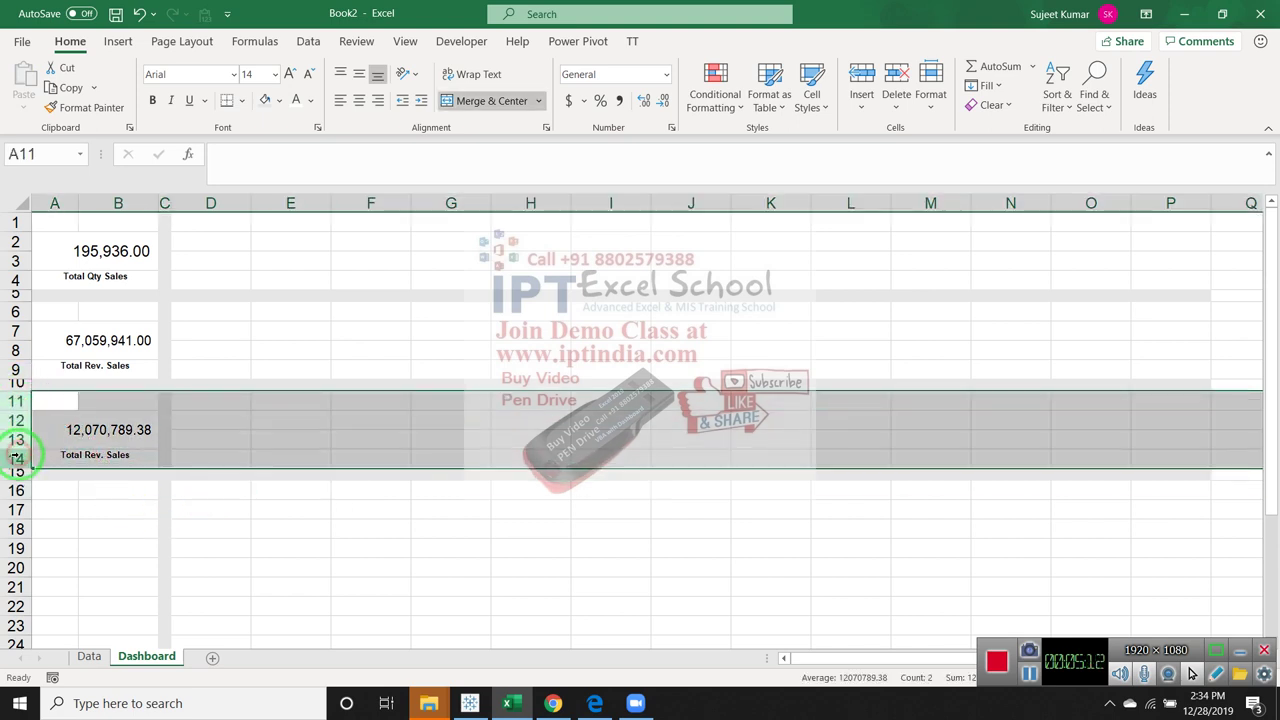
Copy the third KPI block into rows 16–19 and set its total to =SUM(Data!O:O)
key(ctrl+c)
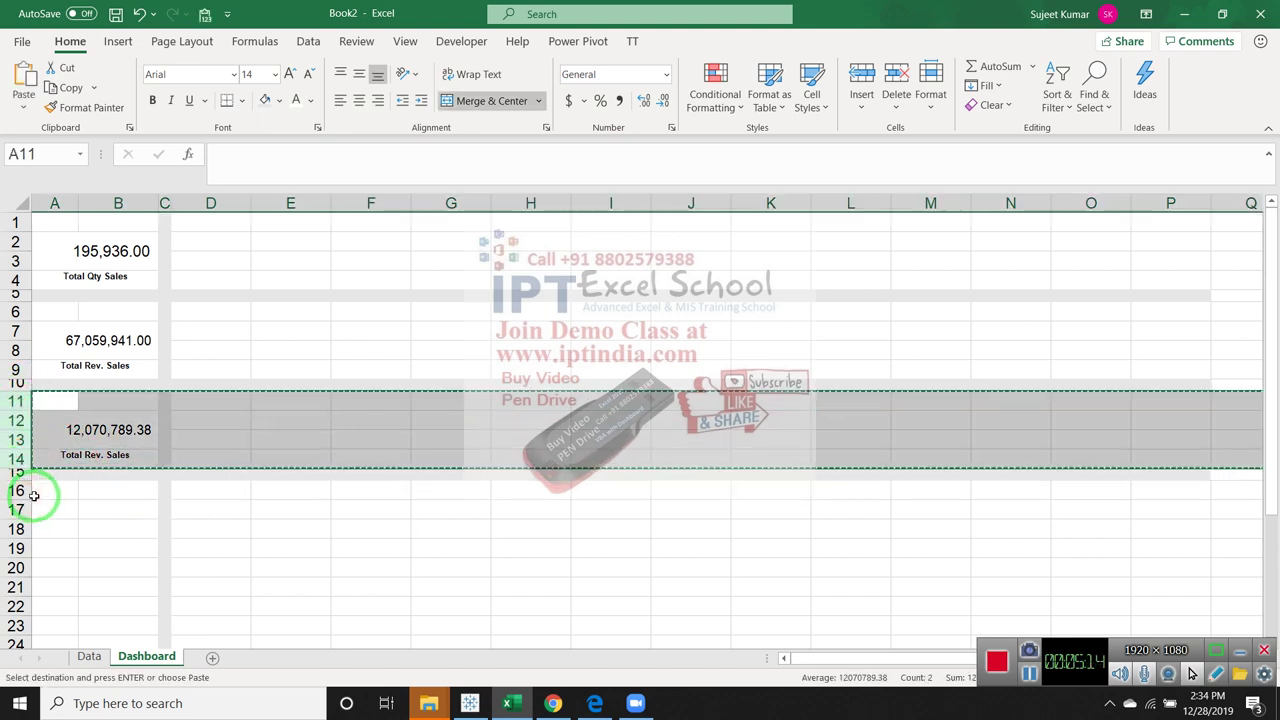
click(33, 494)
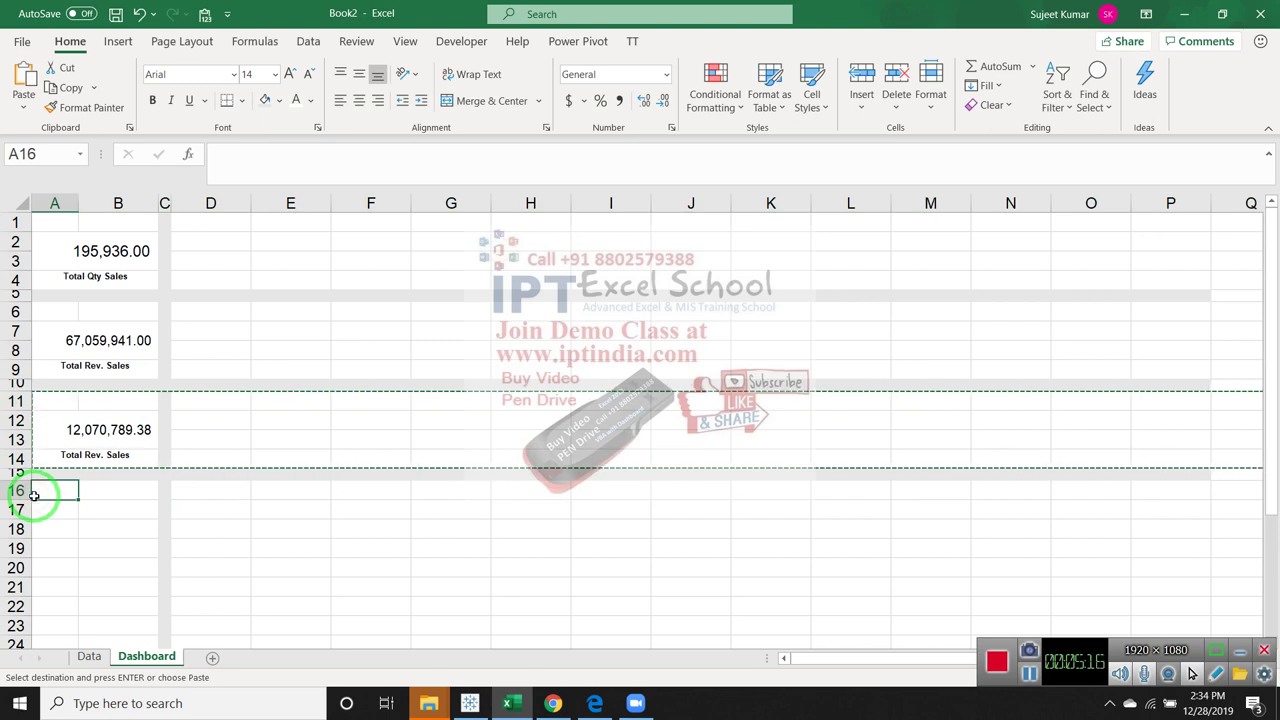
key(ctrl+v)
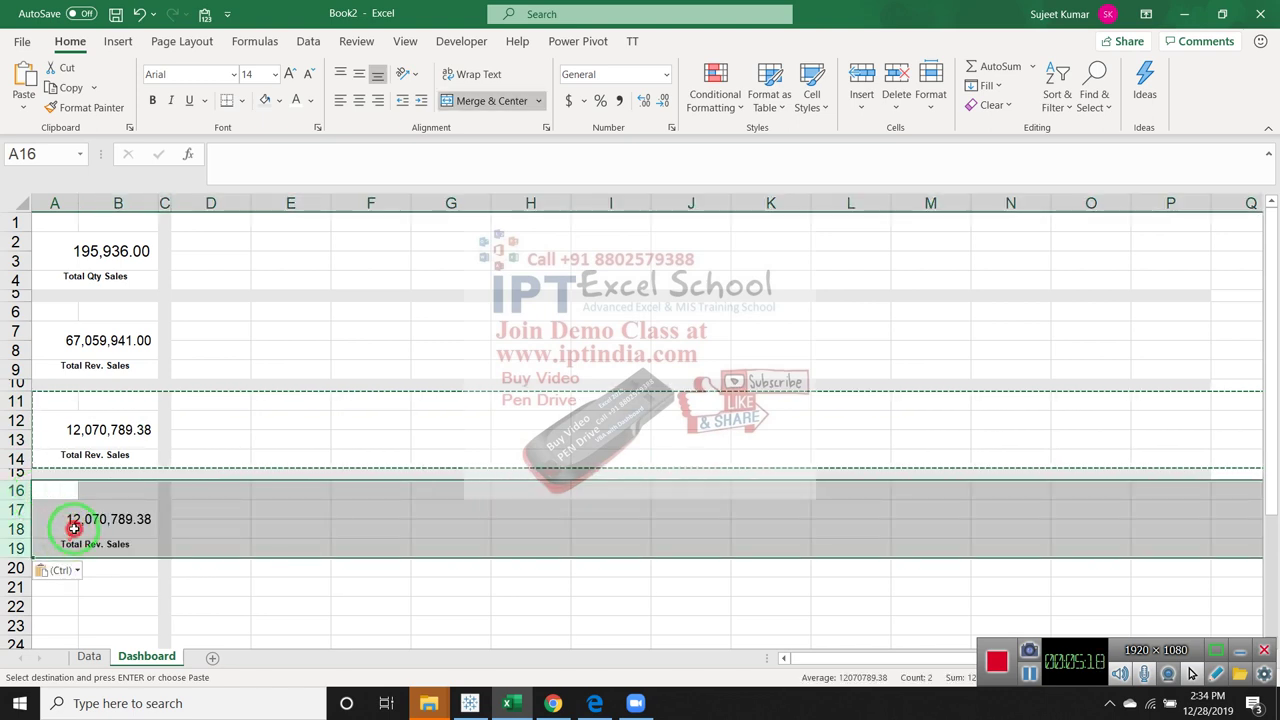
click(73, 528)
text(=sum)
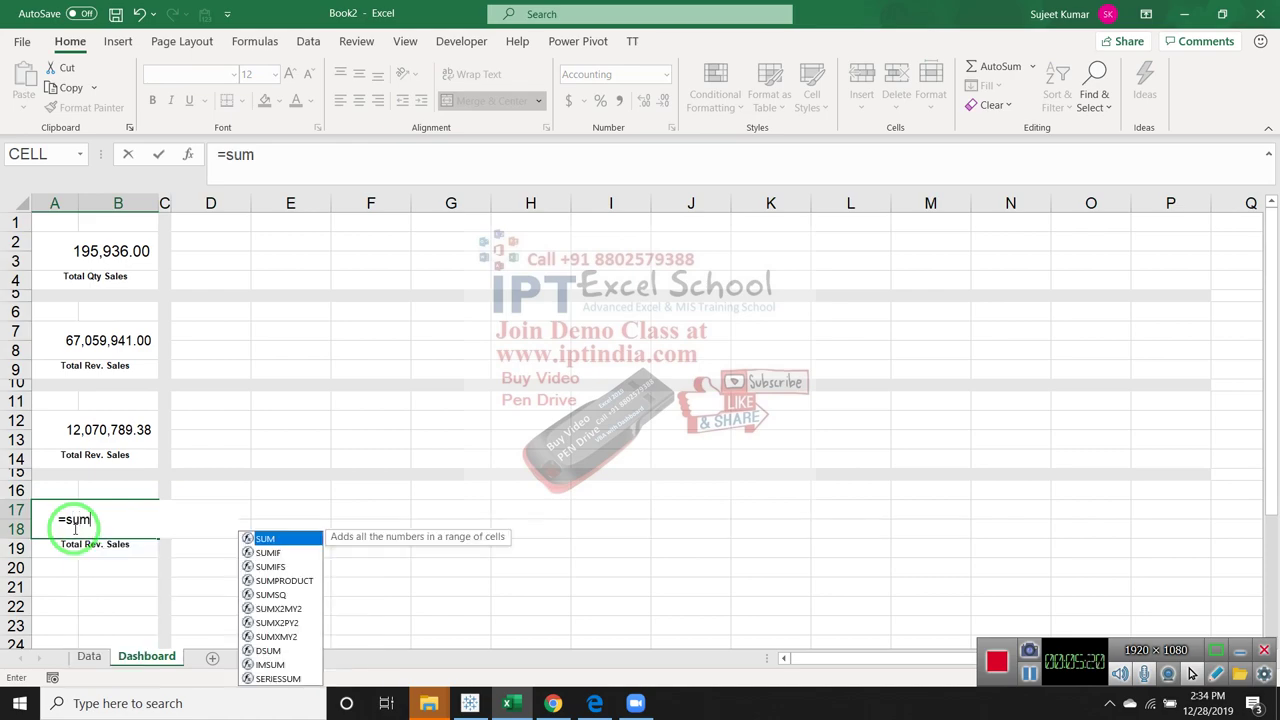
key(Tab)
click(89, 656)
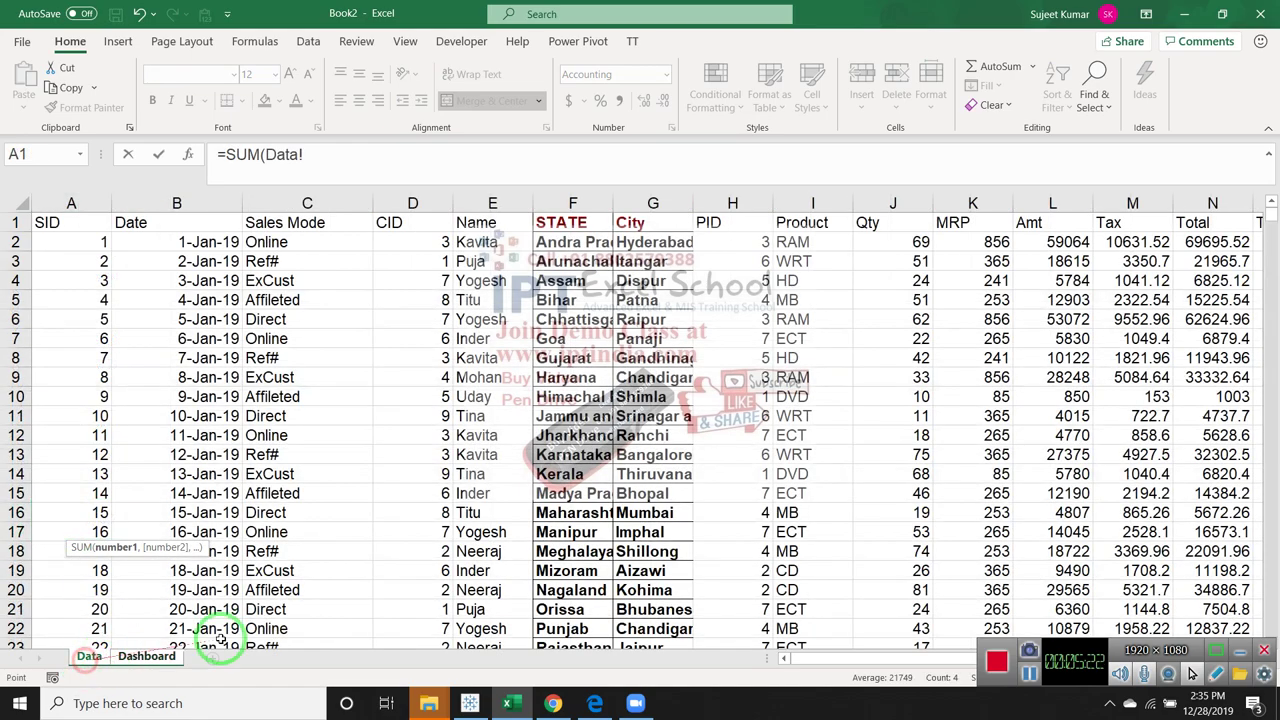
click(1225, 260)
key(Right)
key(Right)
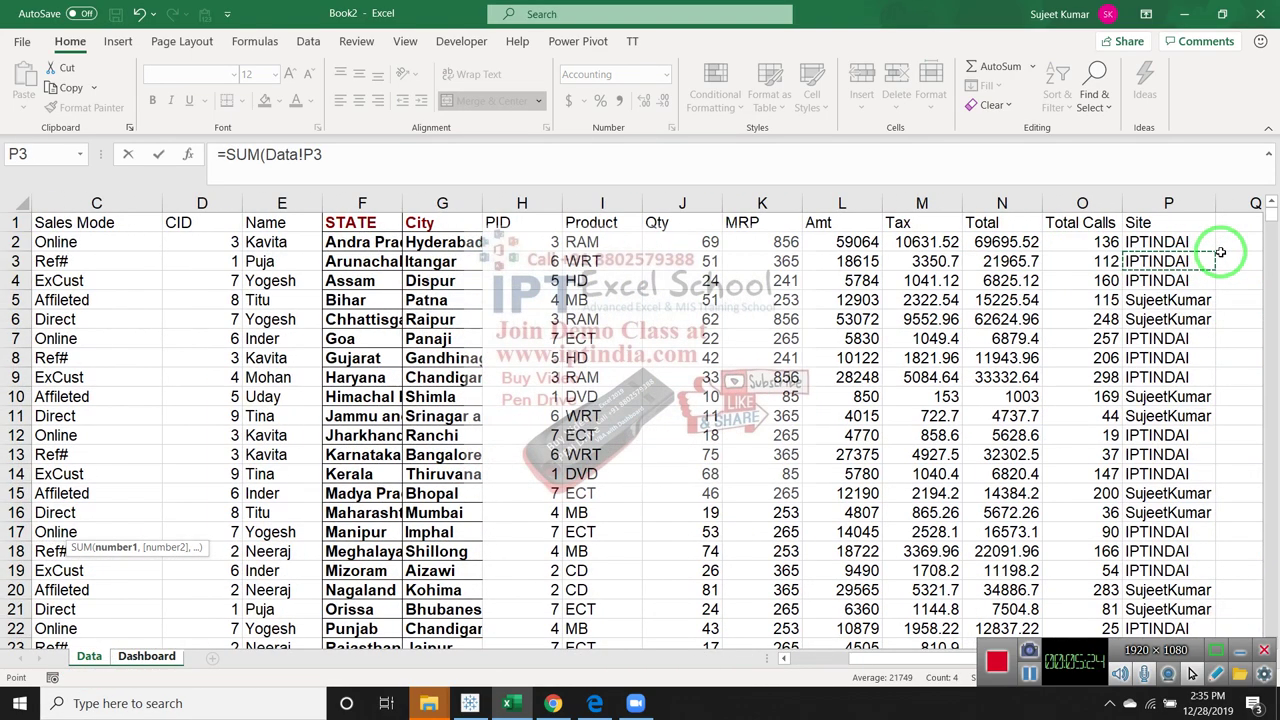
key(ctrl+space)
key(Return)
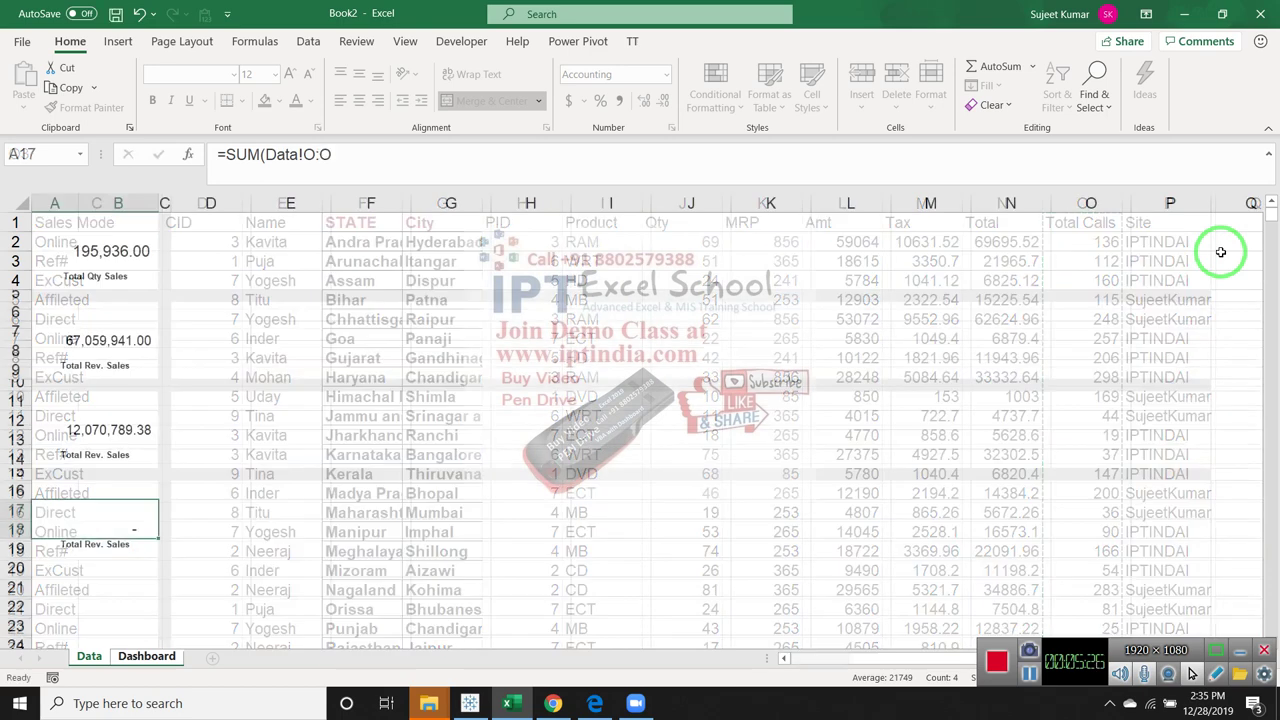
Label the new block 'Total Calls for Sales'
text(T)
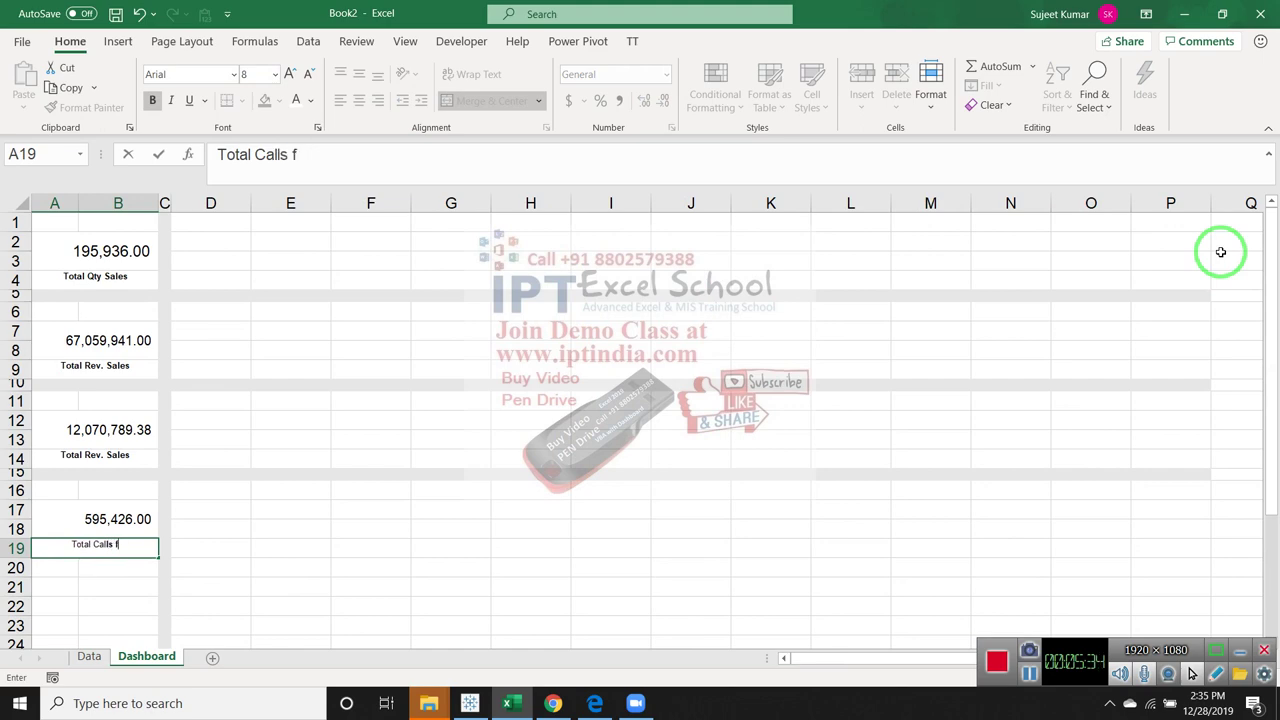
text(or Sales)
key(Return)
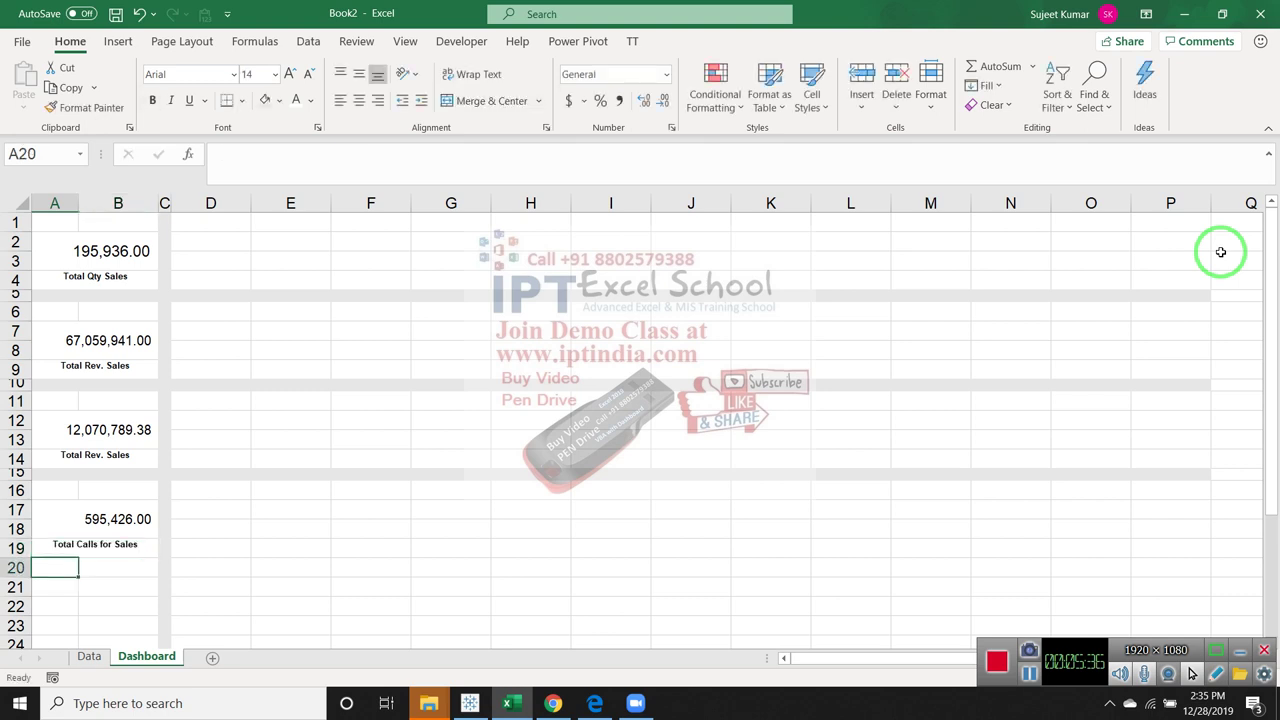
key(Up)
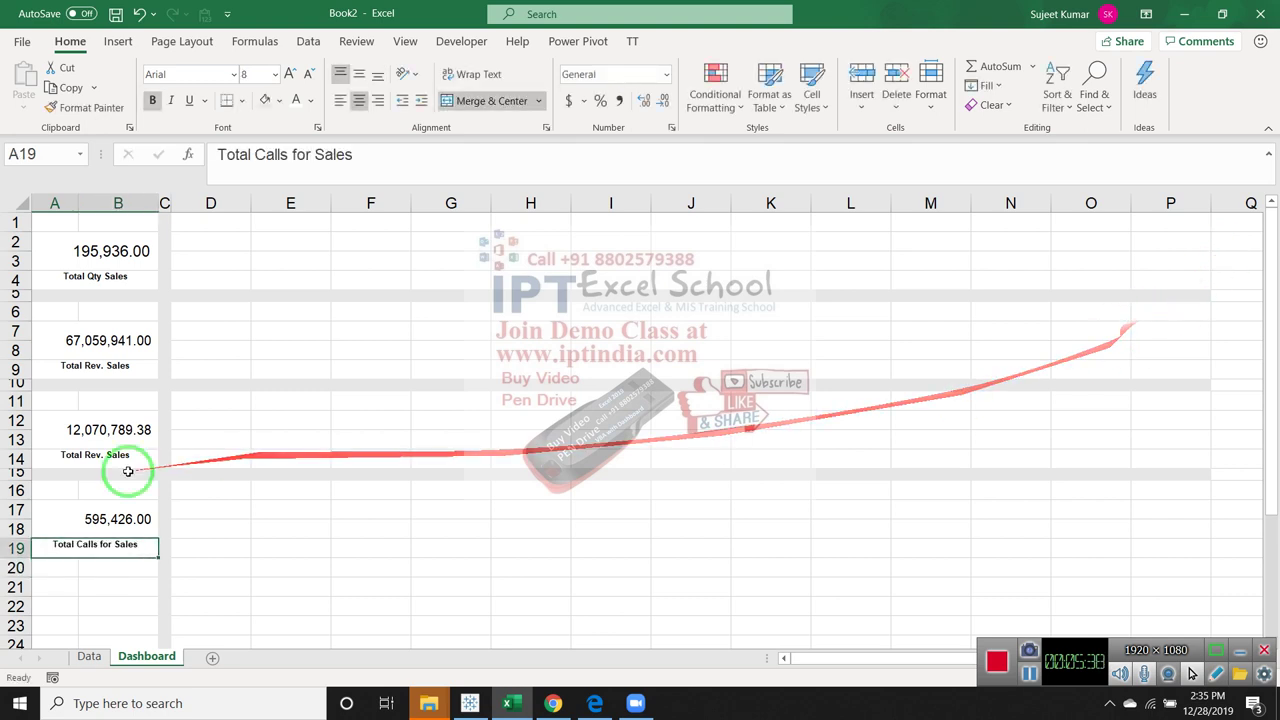
click(119, 580)
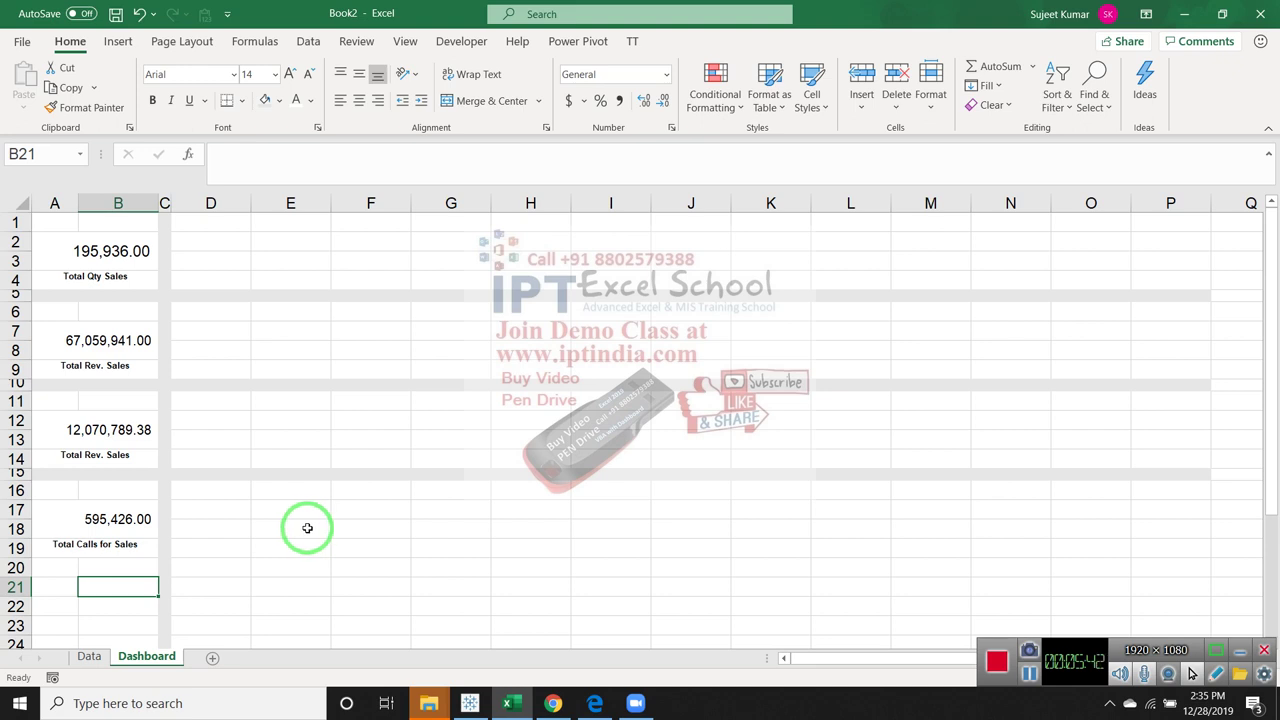
Copy divider row 15 into row 20, then switch to the Gmail window
click(20, 474)
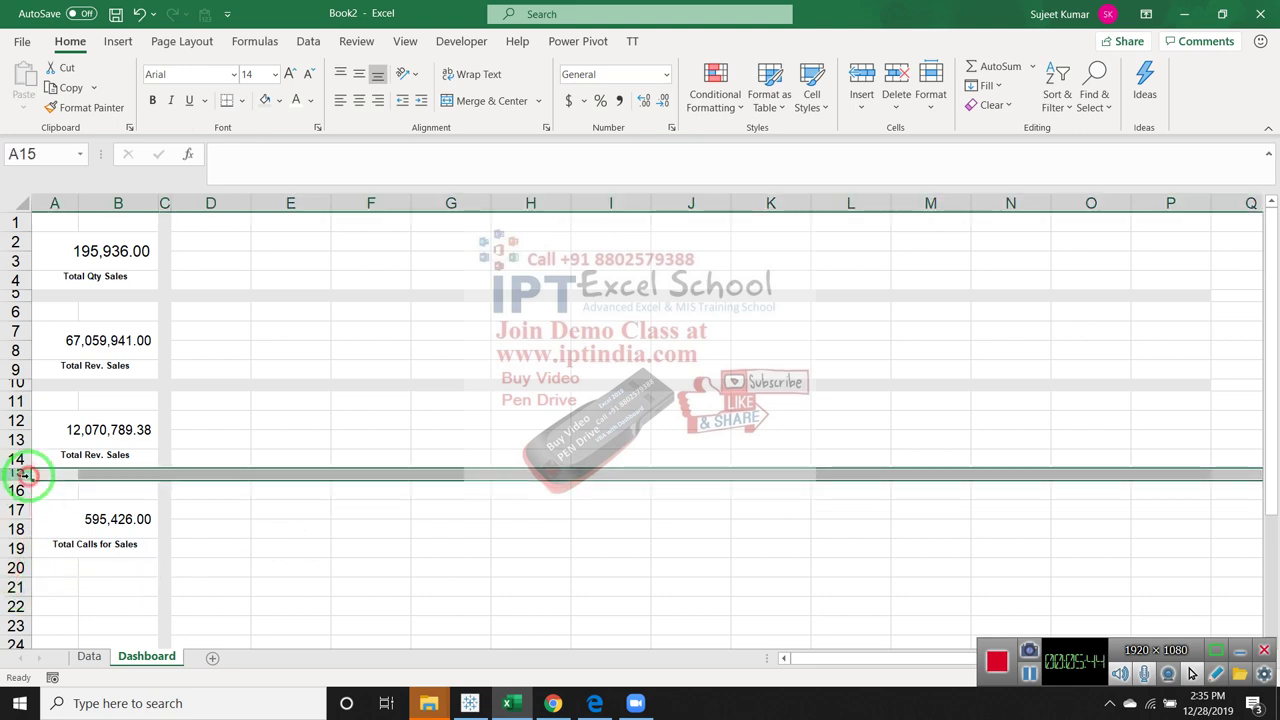
key(ctrl+c)
click(25, 563)
key(ctrl+v)
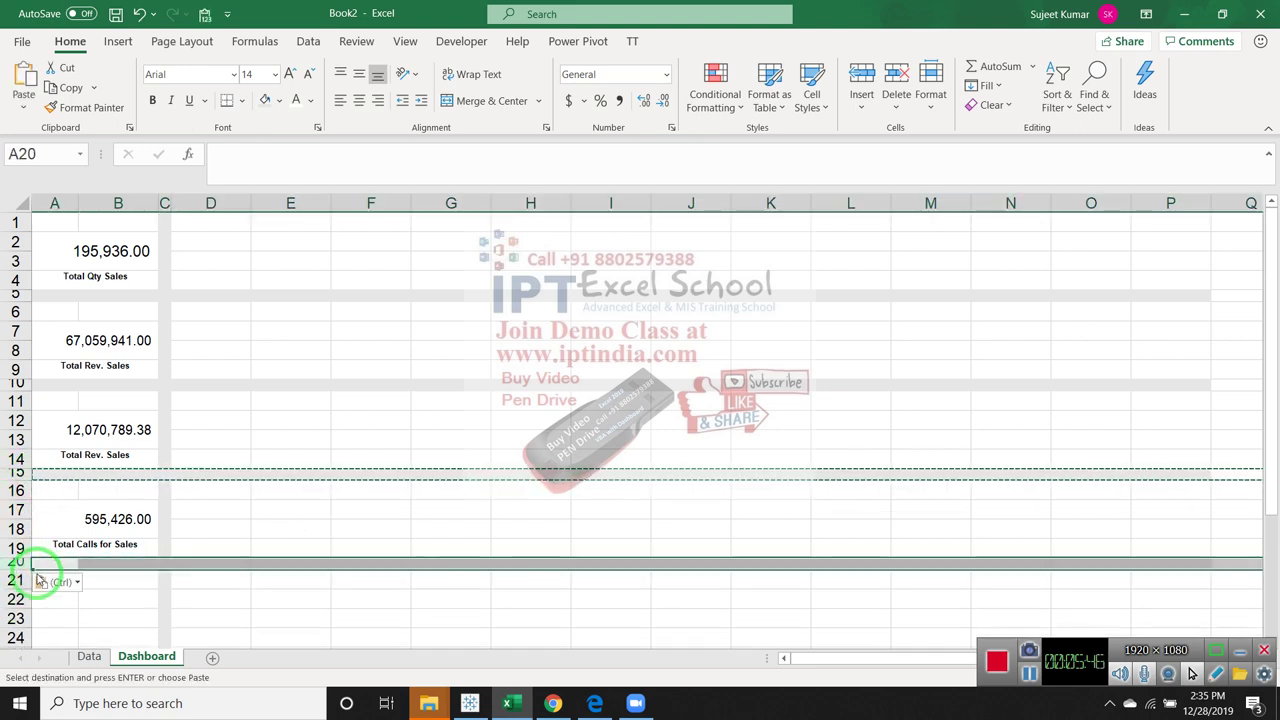
click(40, 581)
key(Escape)
click(332, 582)
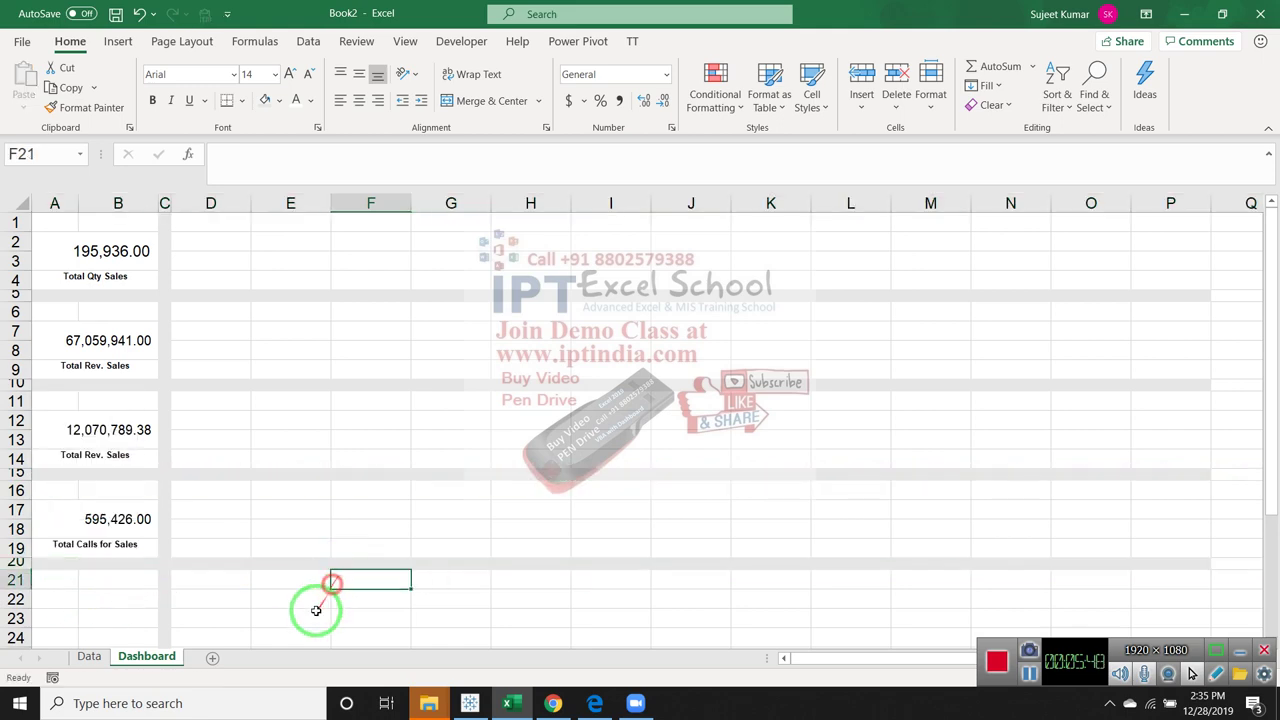
key(alt+Tab)
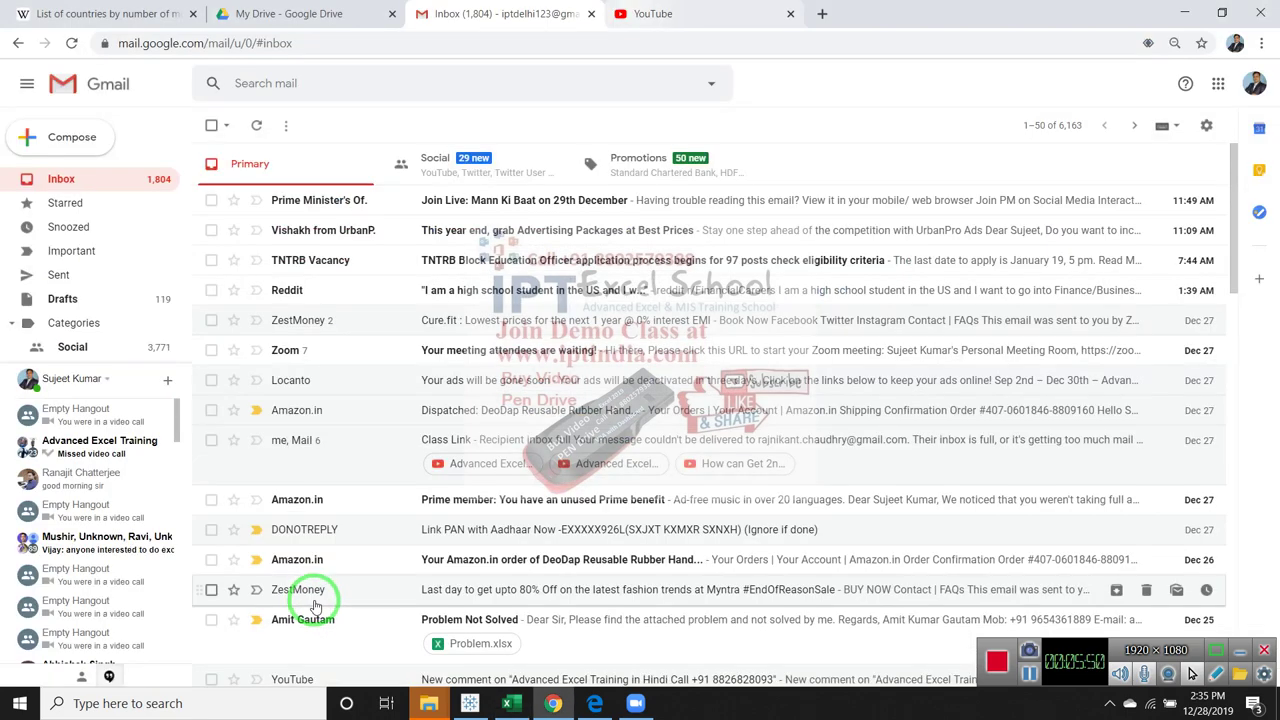
Bring the Excel Dashboard sheet back in front of Gmail with Alt+Tab
key(alt+Tab)
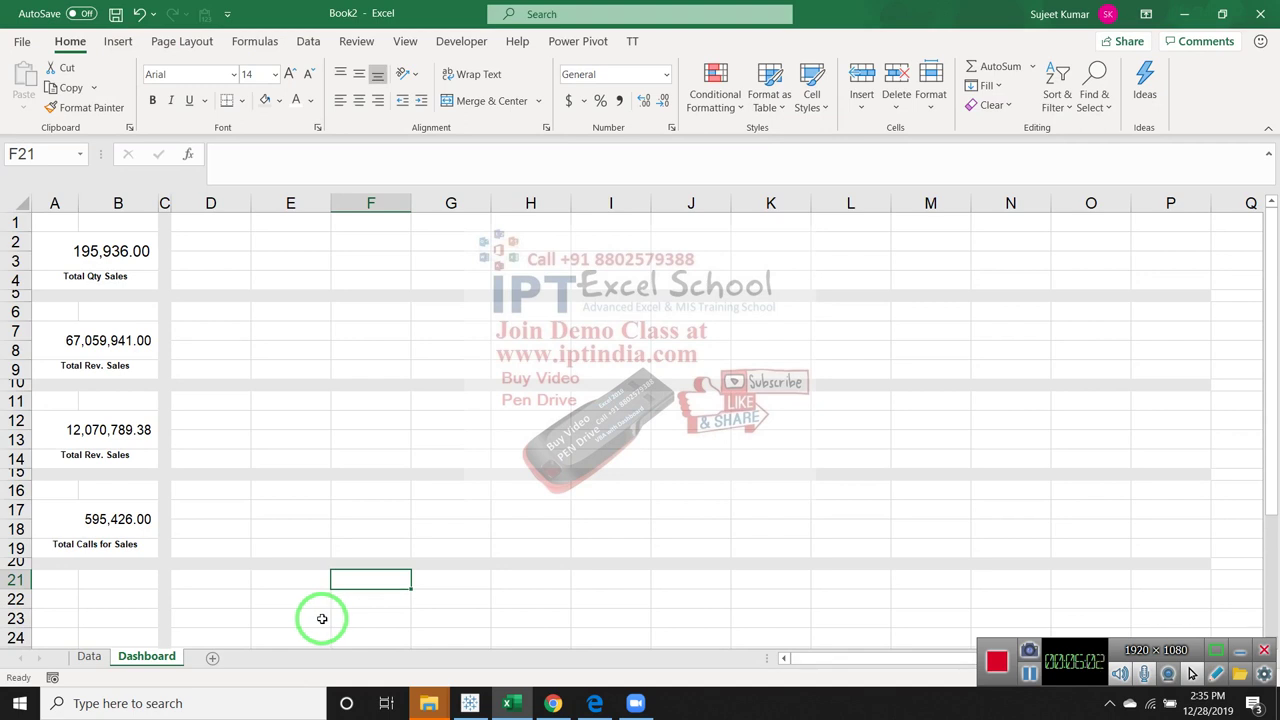
Set No Fill on D1:O7 and D11:P19 beside the KPI blocks
click(207, 214)
drag(207, 214, 1162, 348)
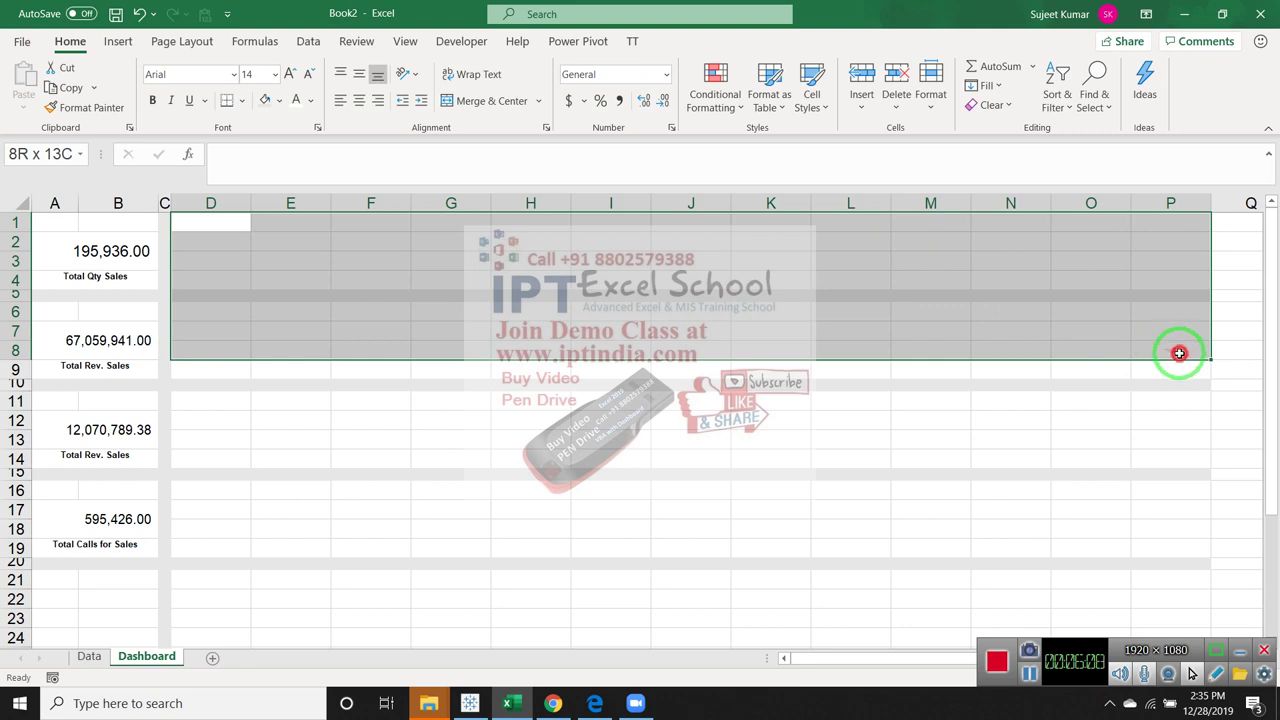
click(284, 100)
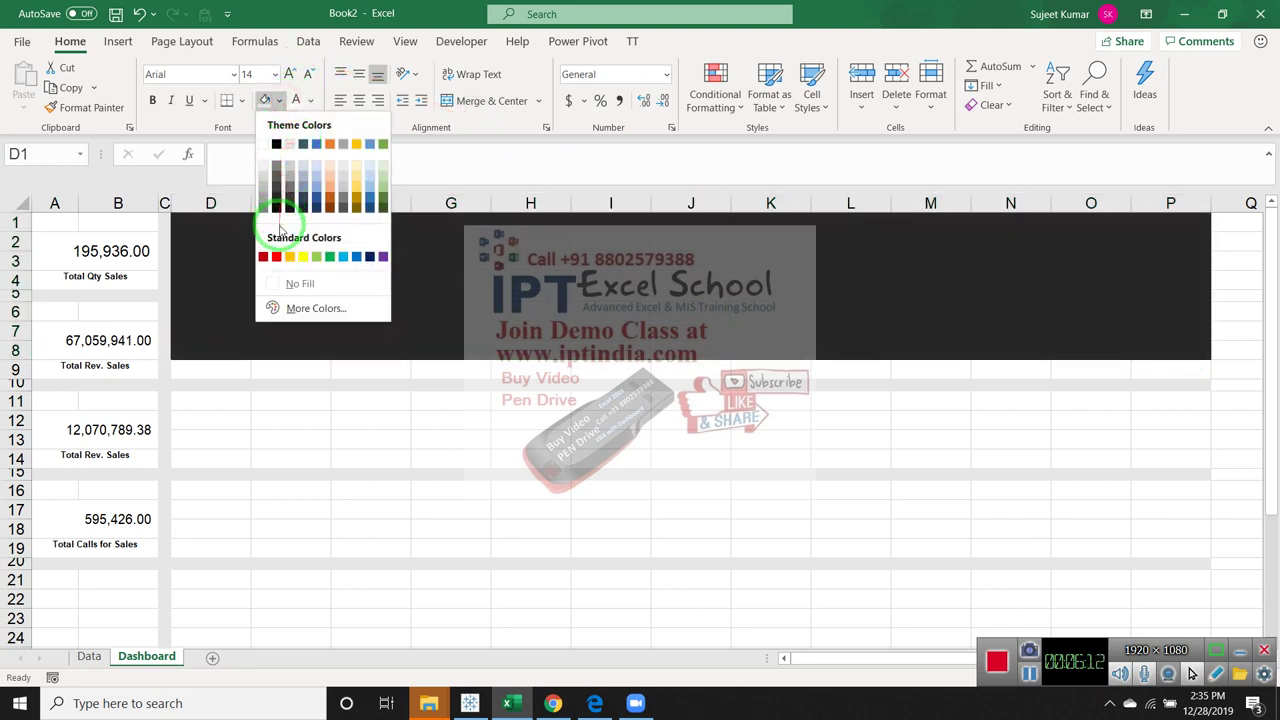
click(295, 285)
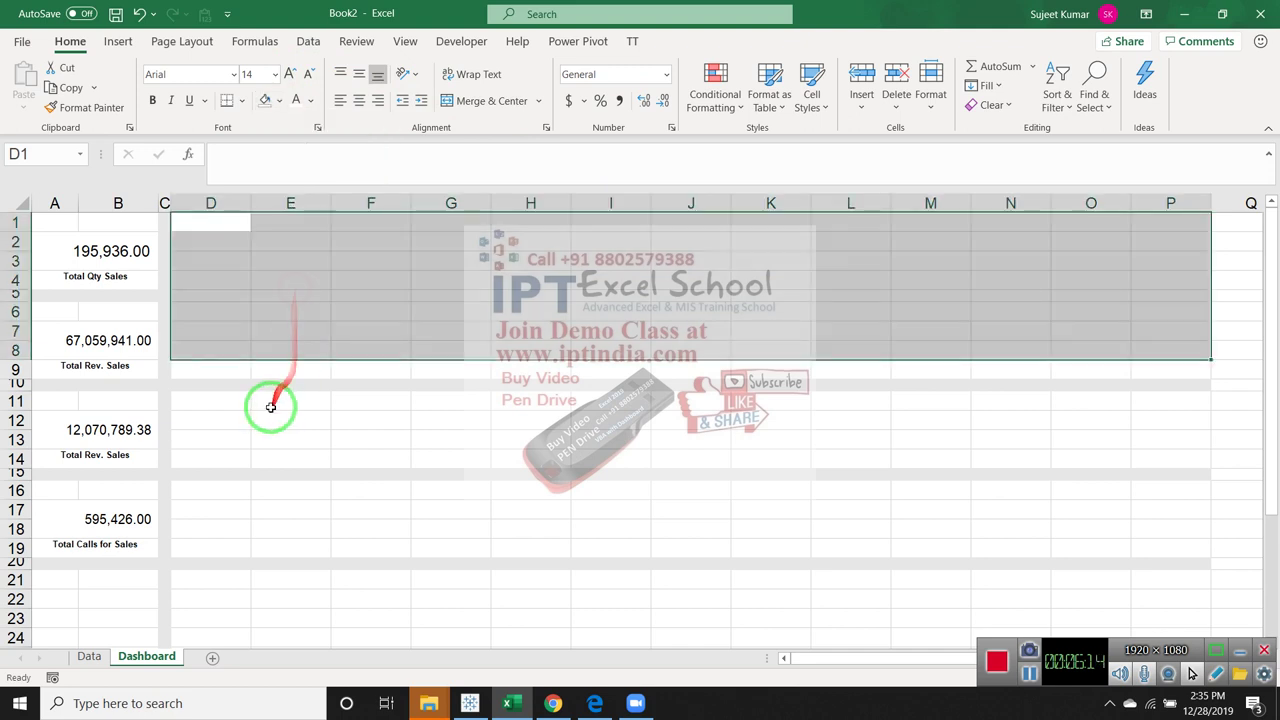
click(271, 400)
click(203, 401)
drag(203, 401, 1160, 539)
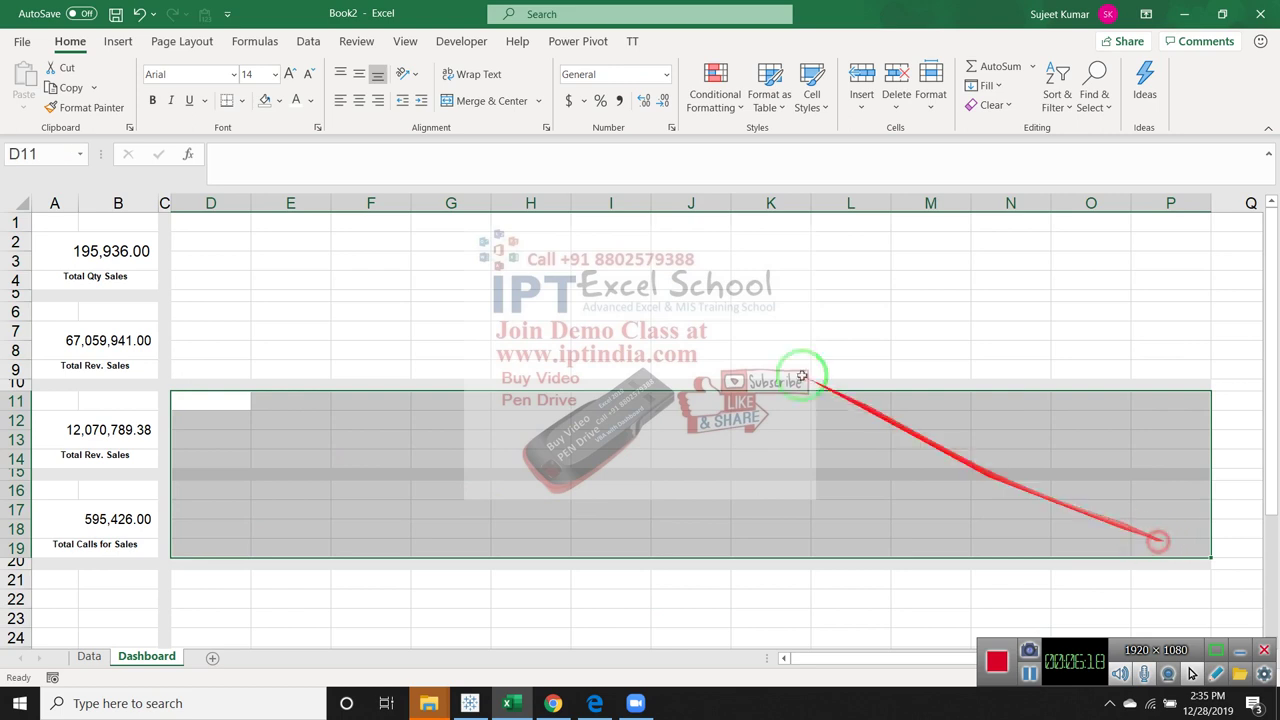
click(333, 273)
click(278, 505)
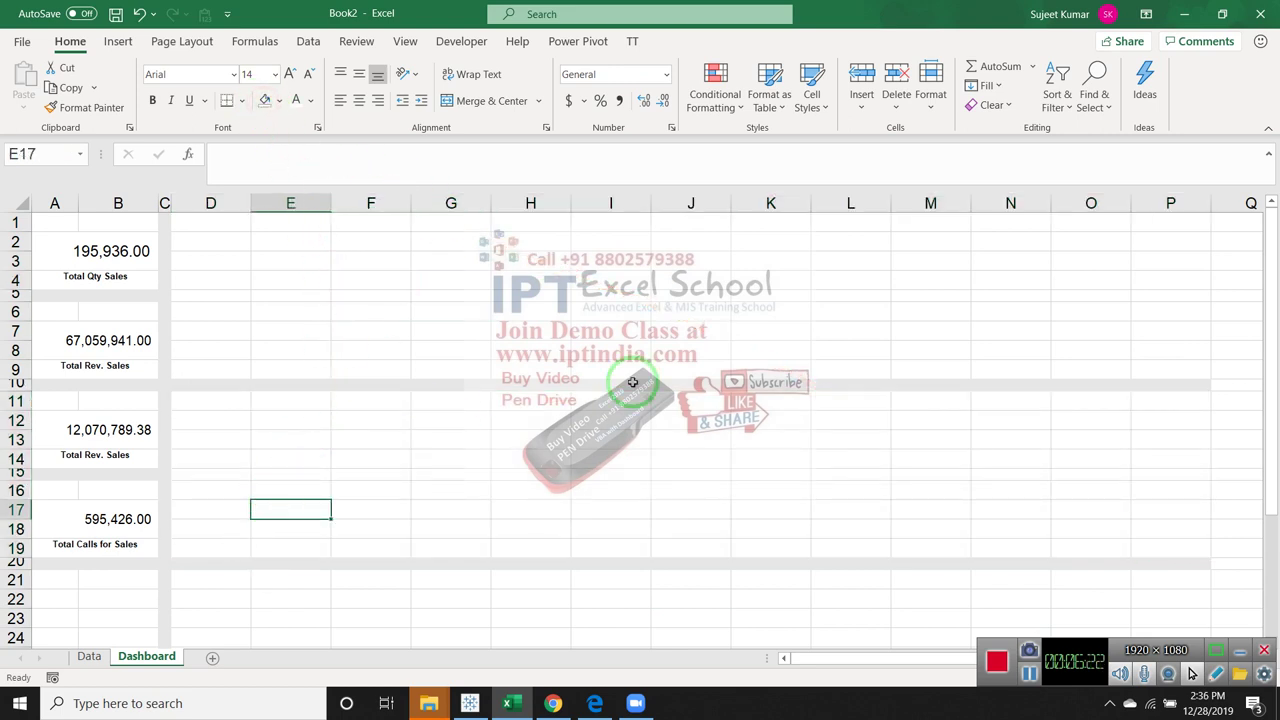
Narrow column I to a 2.15-wide spacer
click(554, 220)
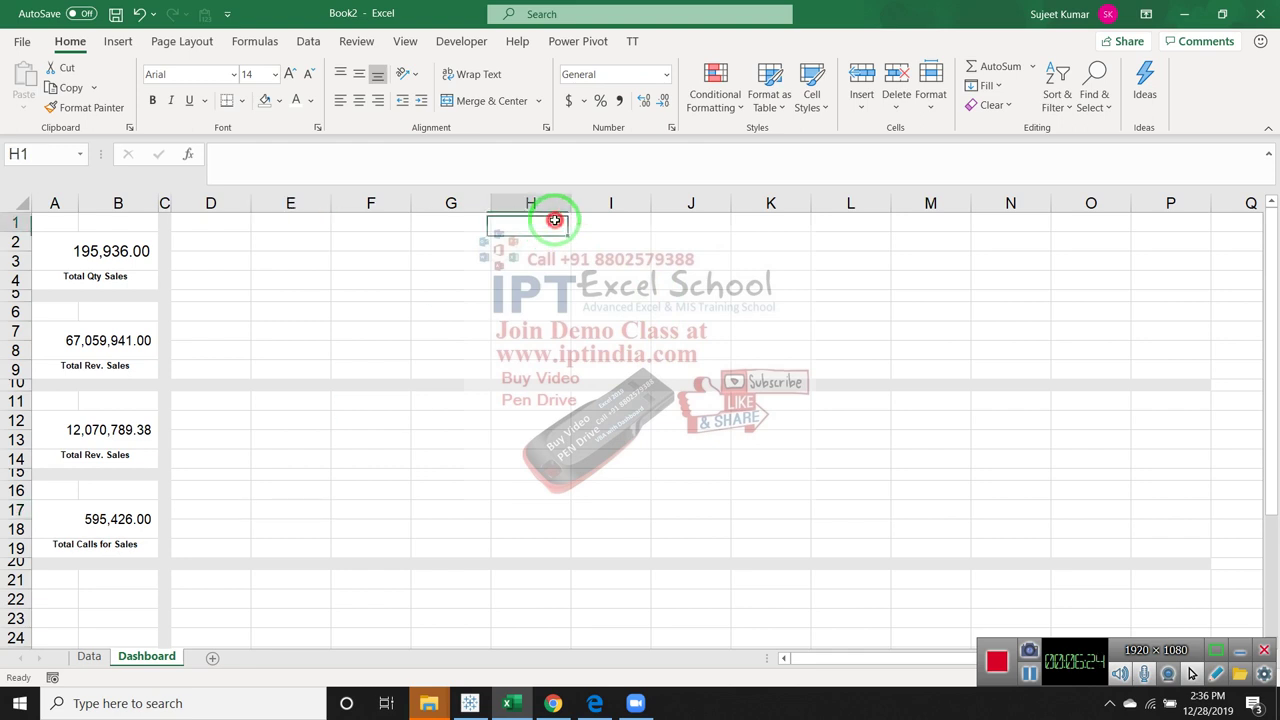
drag(554, 220, 543, 365)
mouse_move(651, 205)
mouse_down()
mouse_move(580, 214)
mouse_move(575, 621)
mouse_up()
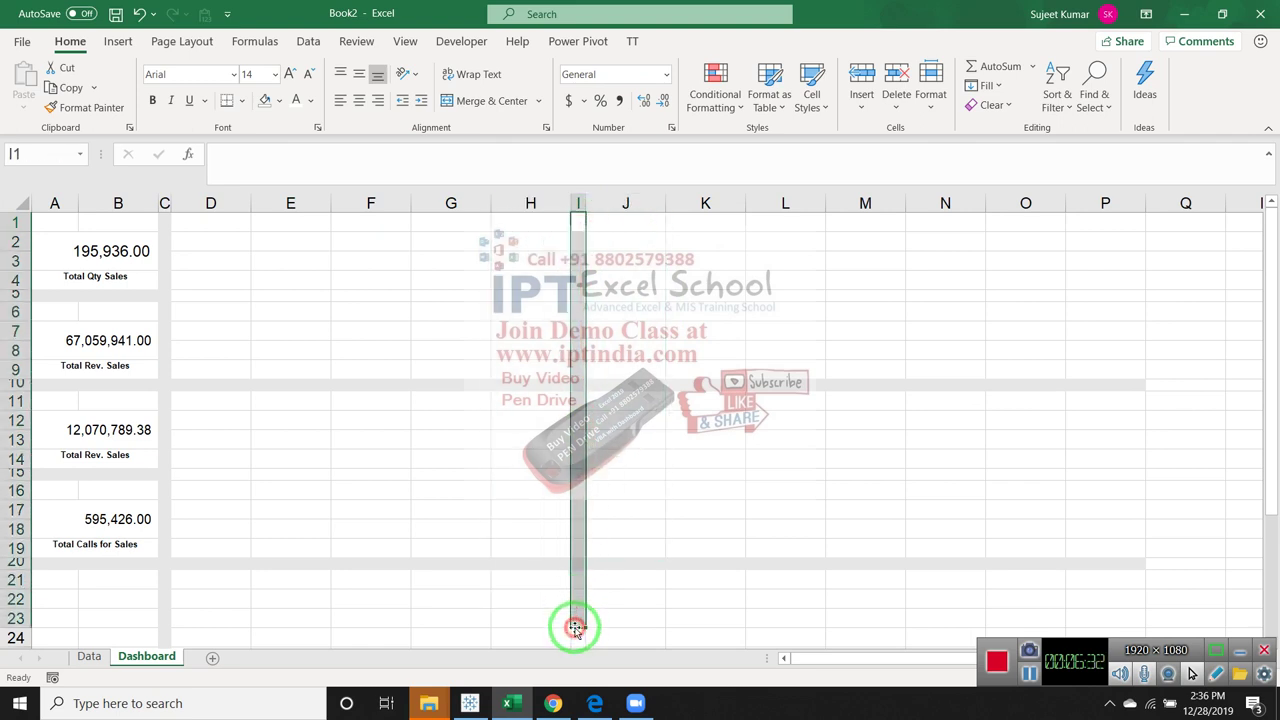
Fill the narrow column I light grey as a vertical divider strip
click(279, 100)
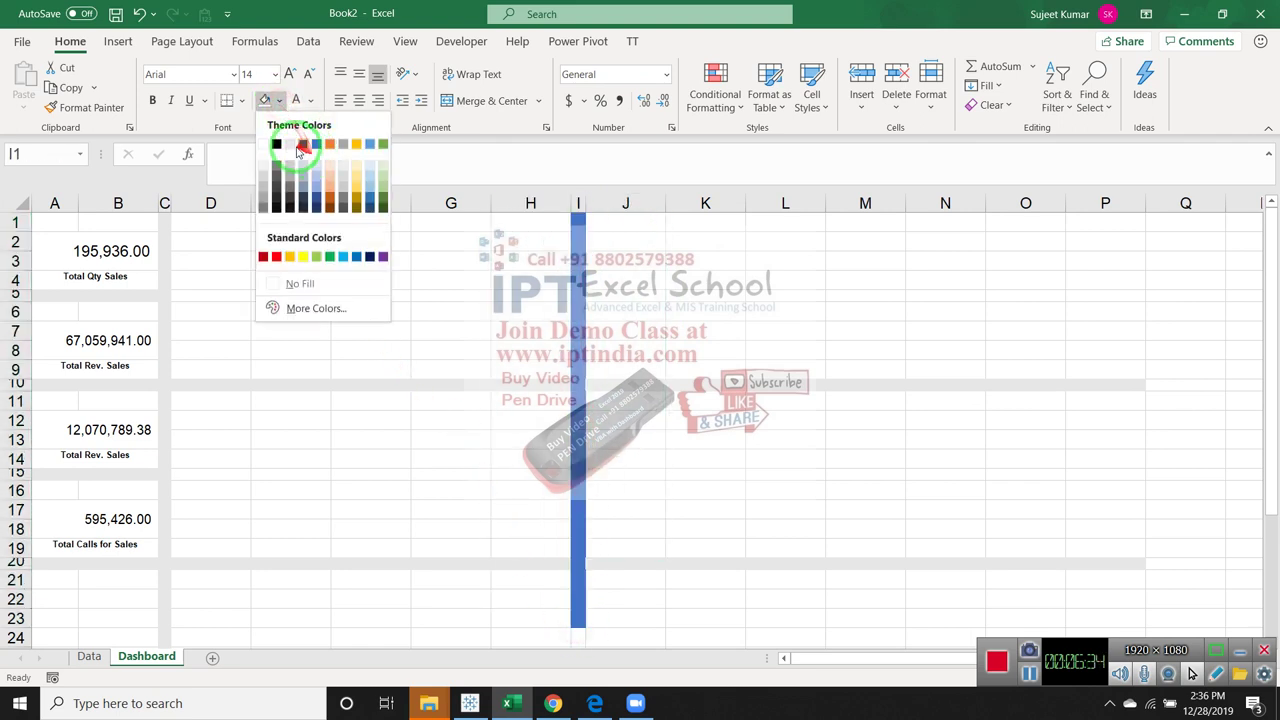
click(296, 147)
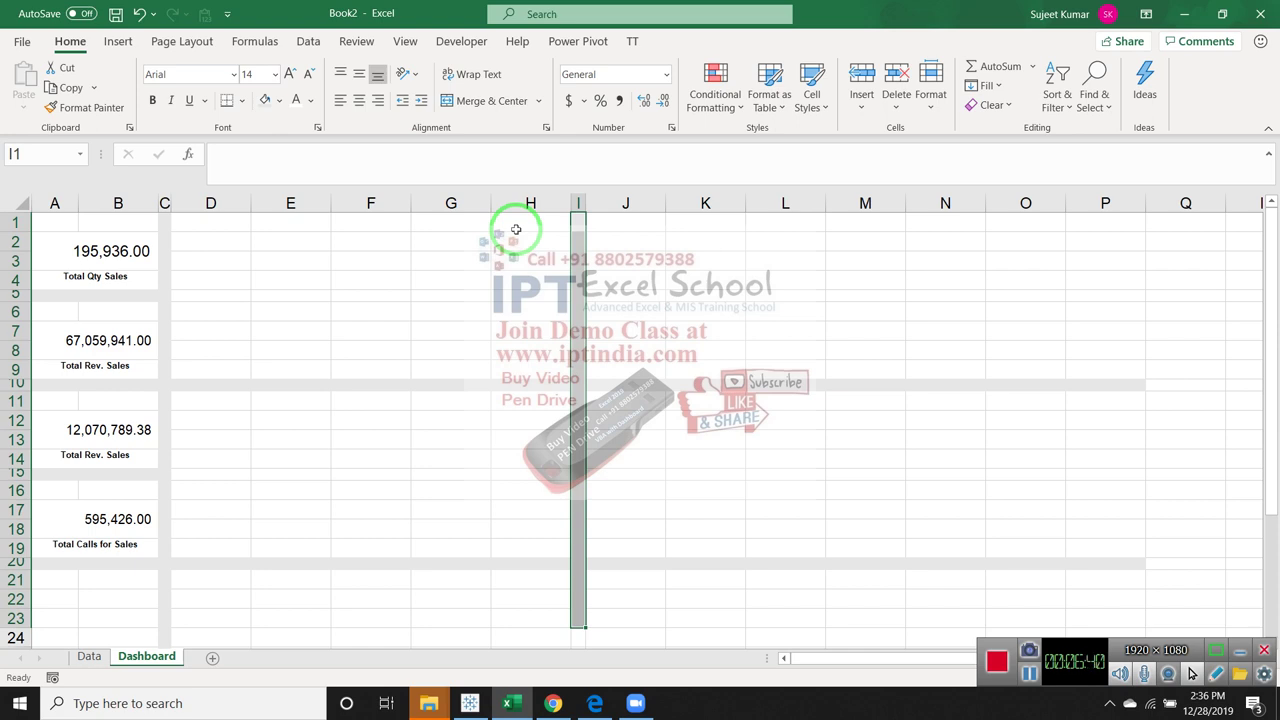
click(672, 258)
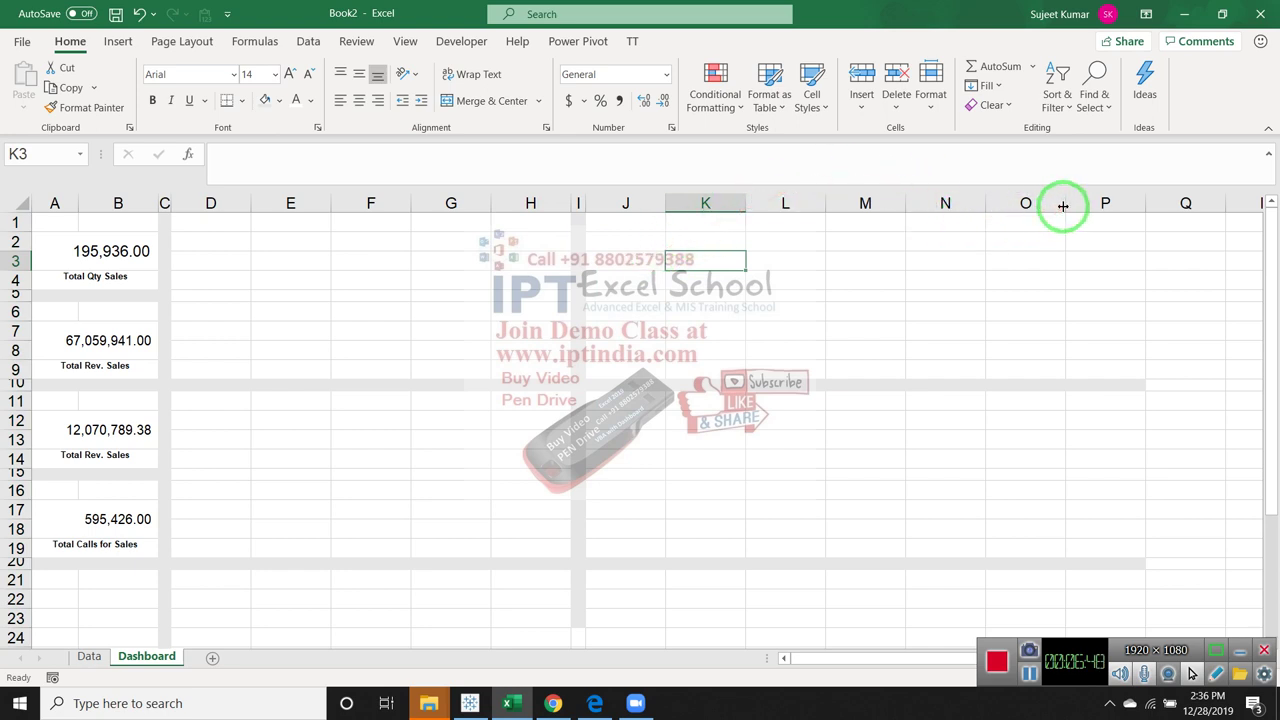
Narrow column O and shade O1:O9 grey as a divider
mouse_move(1063, 206)
mouse_down()
mouse_move(1001, 206)
mouse_move(997, 361)
mouse_up()
click(932, 257)
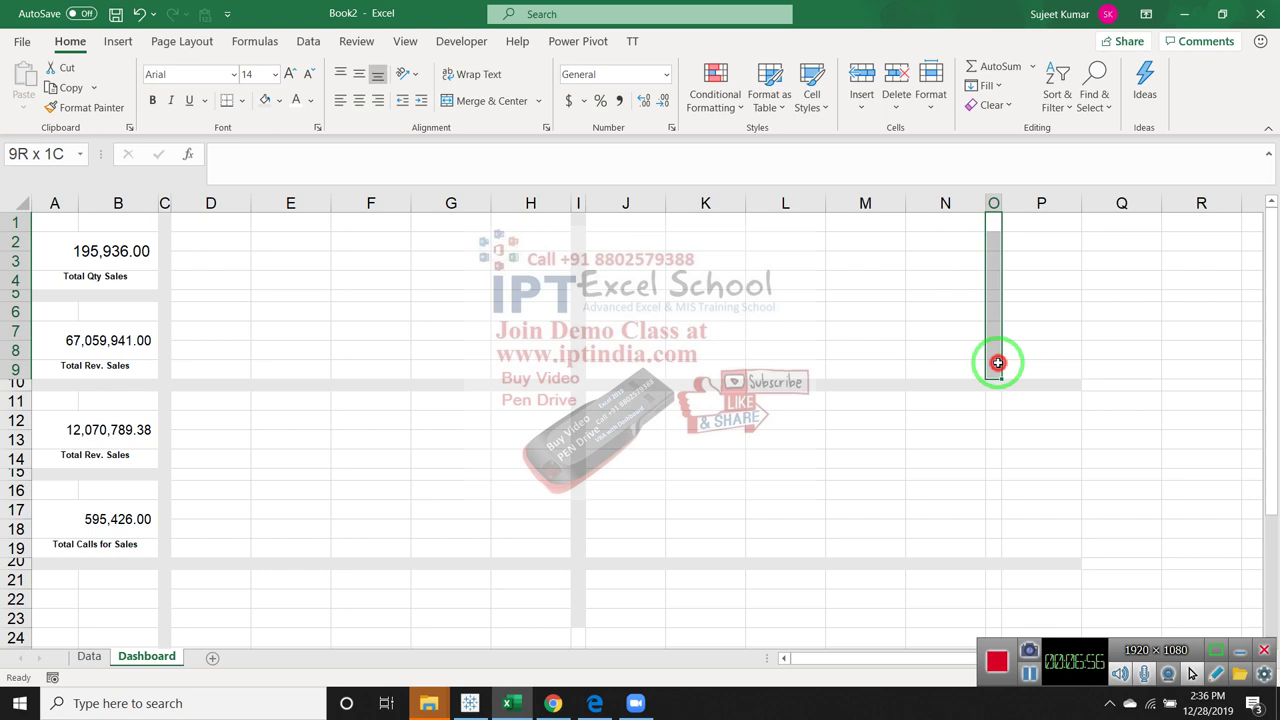
mouse_move(997, 361)
mouse_down()
mouse_move(993, 222)
mouse_move(991, 371)
mouse_up()
click(945, 241)
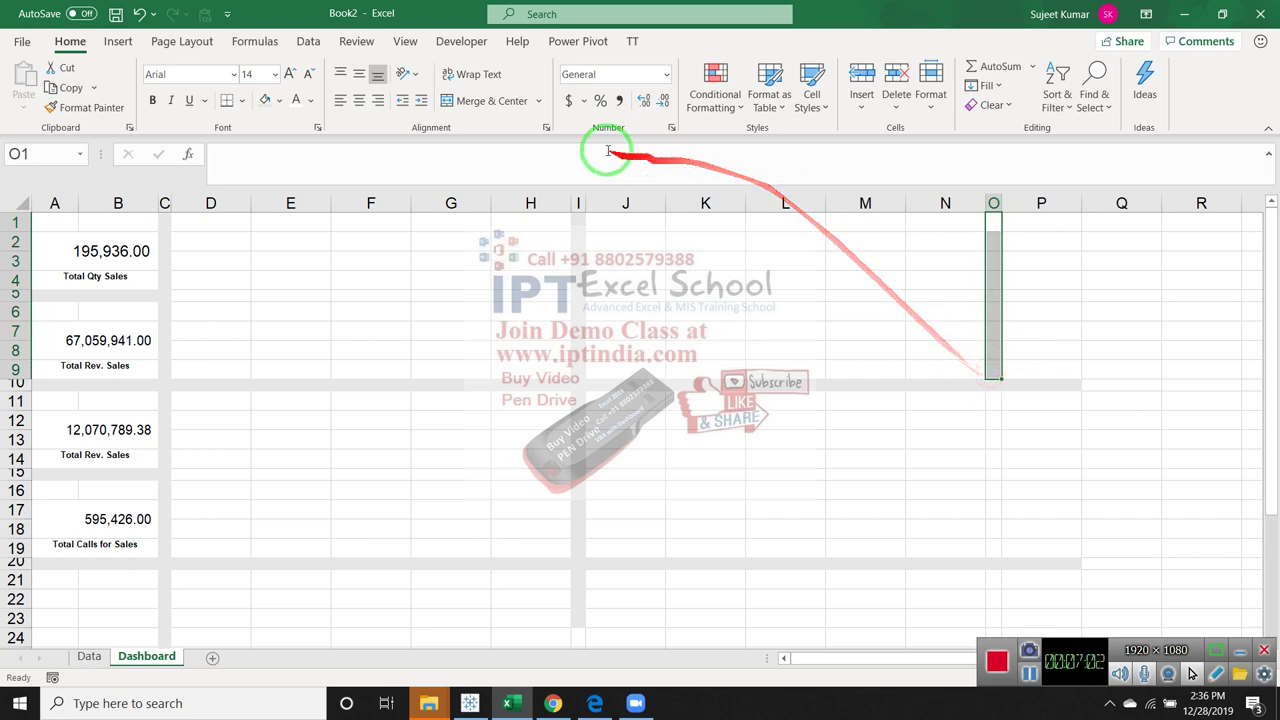
click(265, 100)
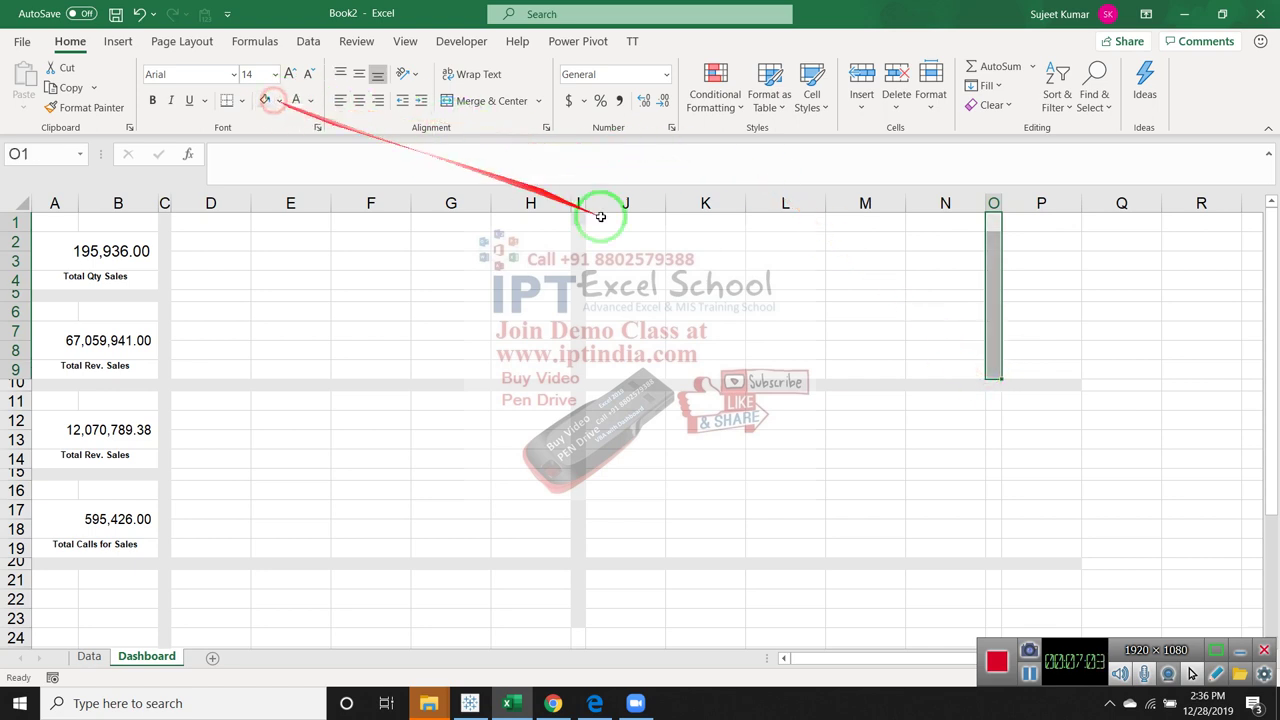
click(868, 334)
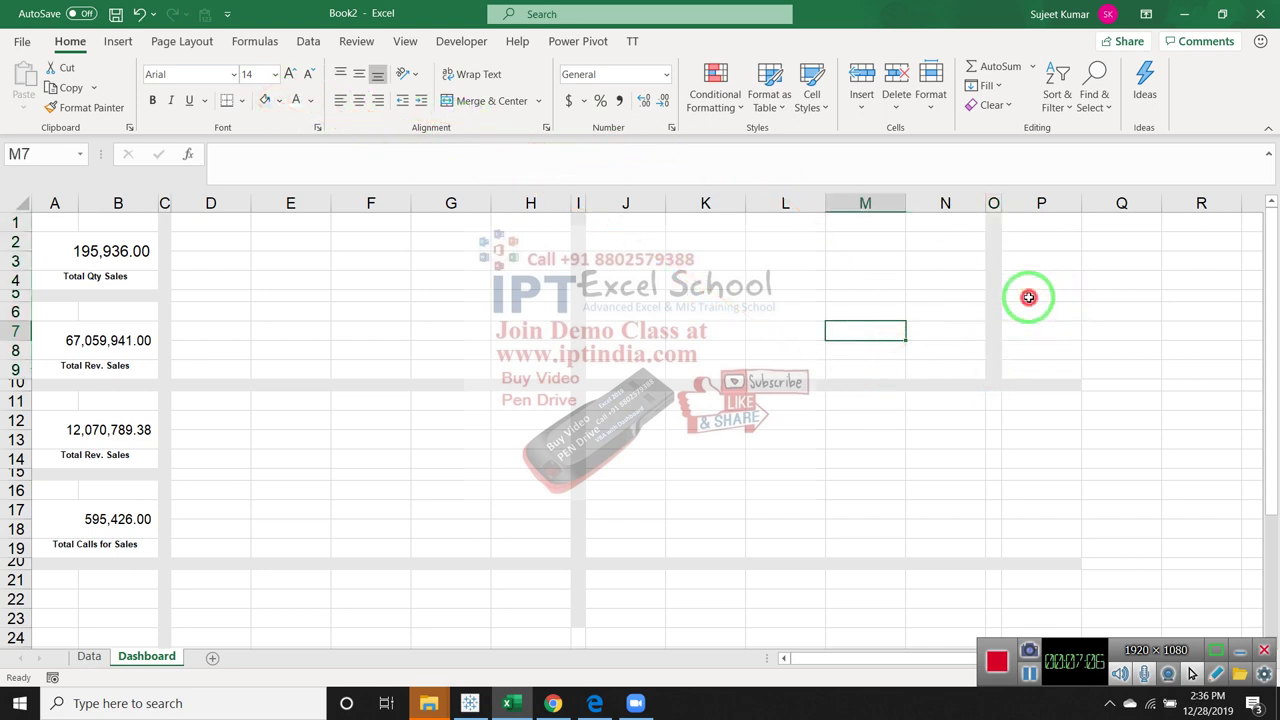
Shade P5:Q5 and P10:Q10 grey as horizontal divider strips
mouse_move(1029, 297)
mouse_down()
mouse_move(1213, 297)
mouse_move(1209, 279)
mouse_up()
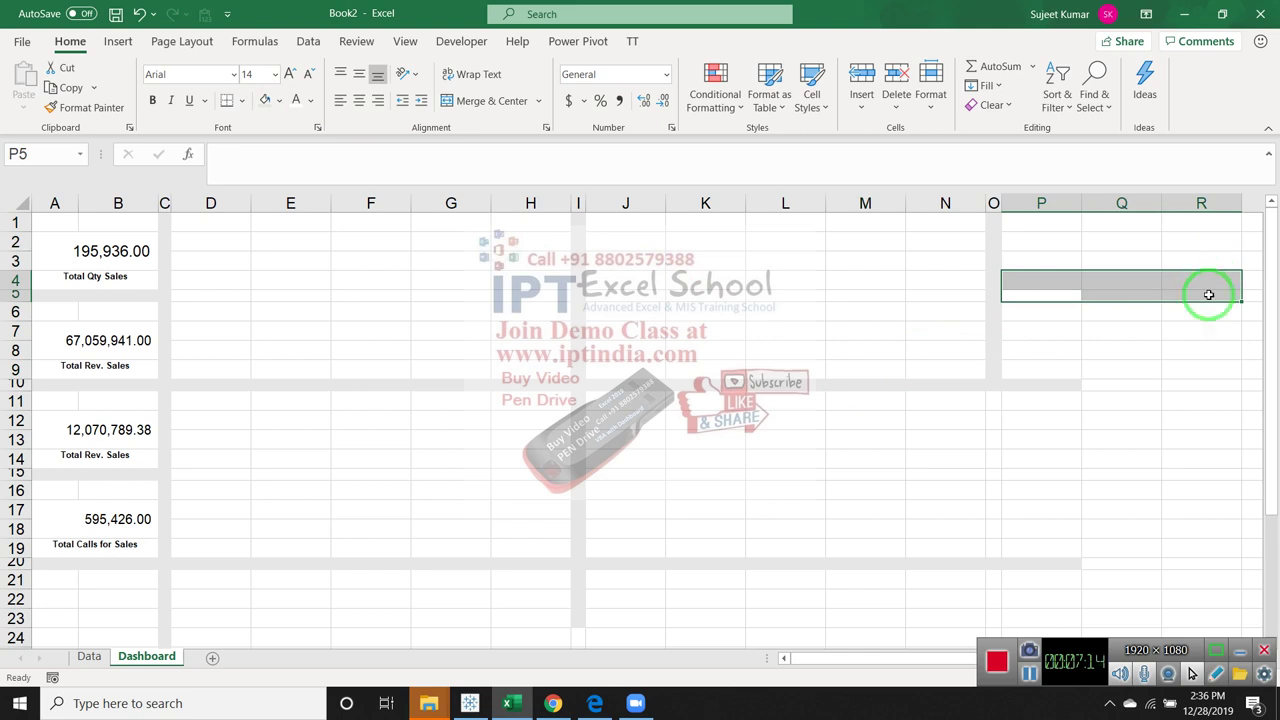
click(1024, 328)
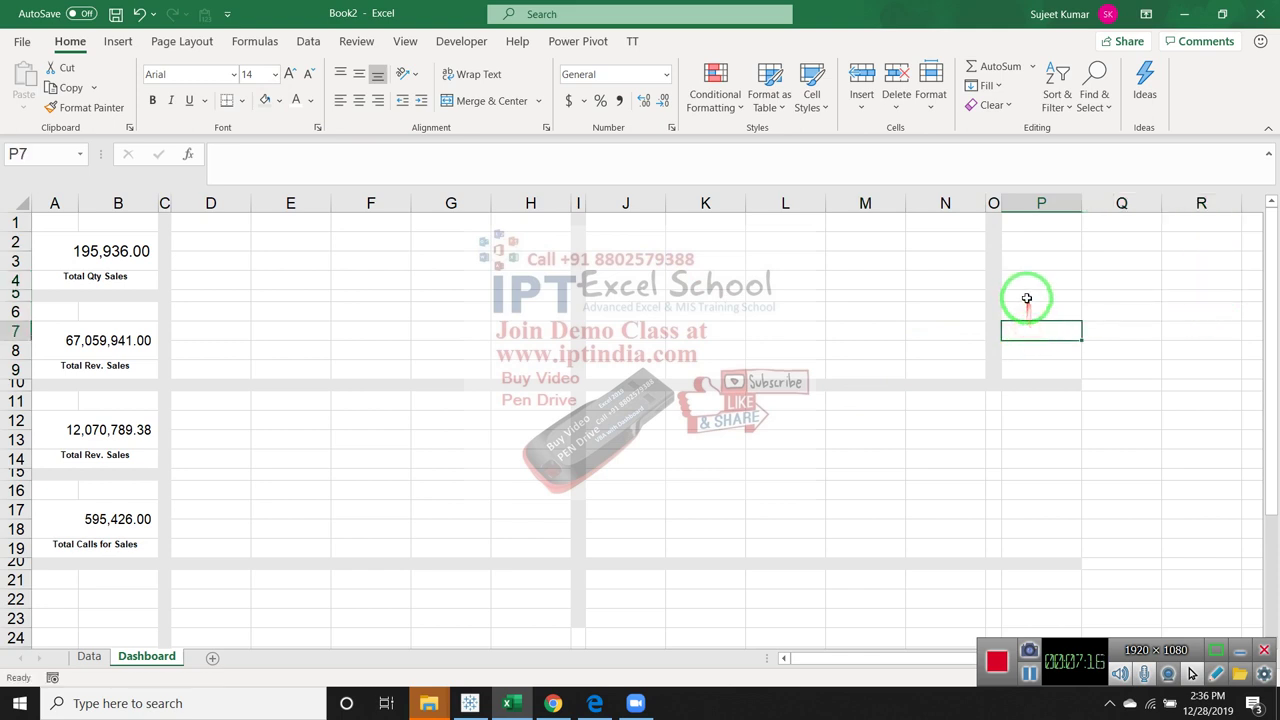
drag(1026, 298, 1143, 296)
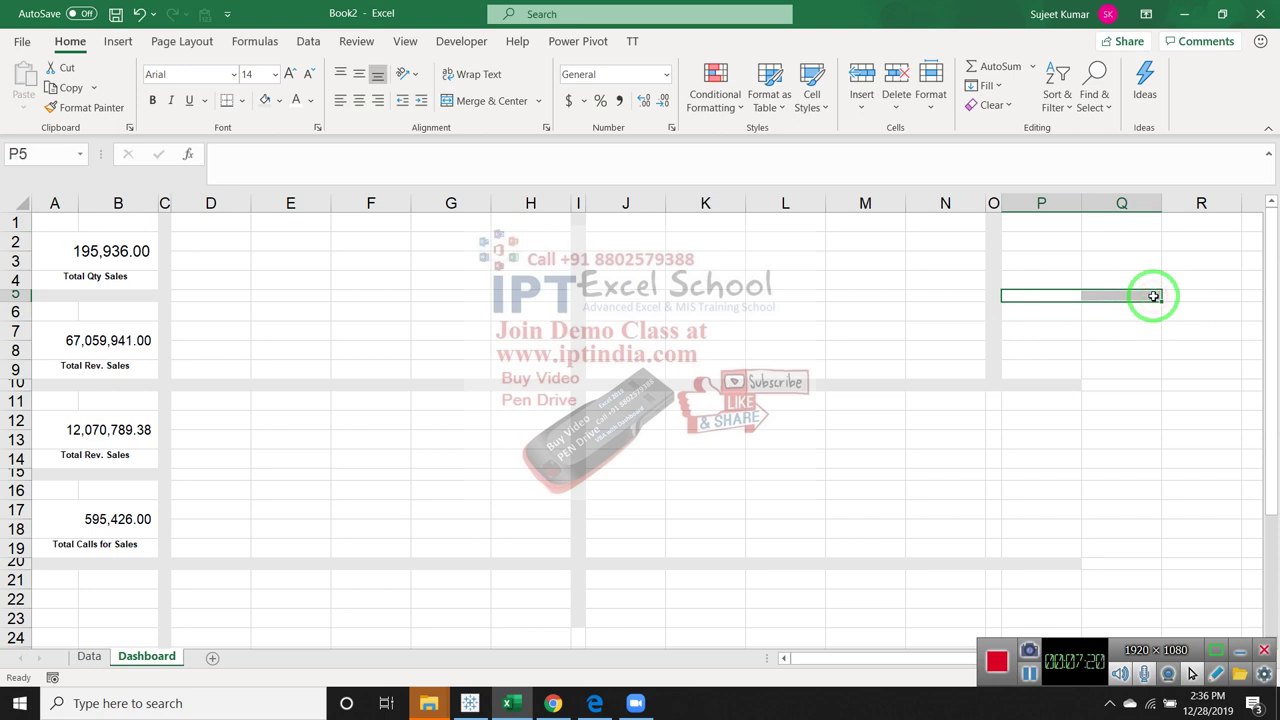
click(264, 100)
click(1119, 350)
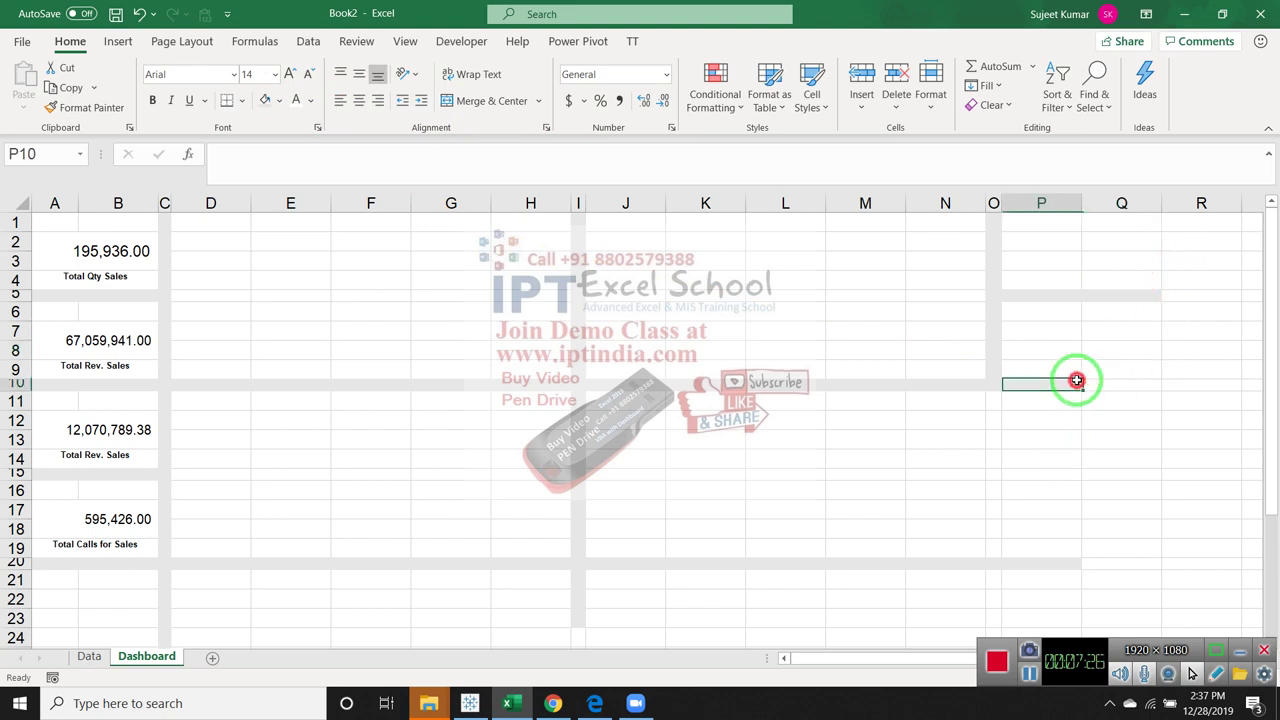
drag(1074, 384, 1116, 380)
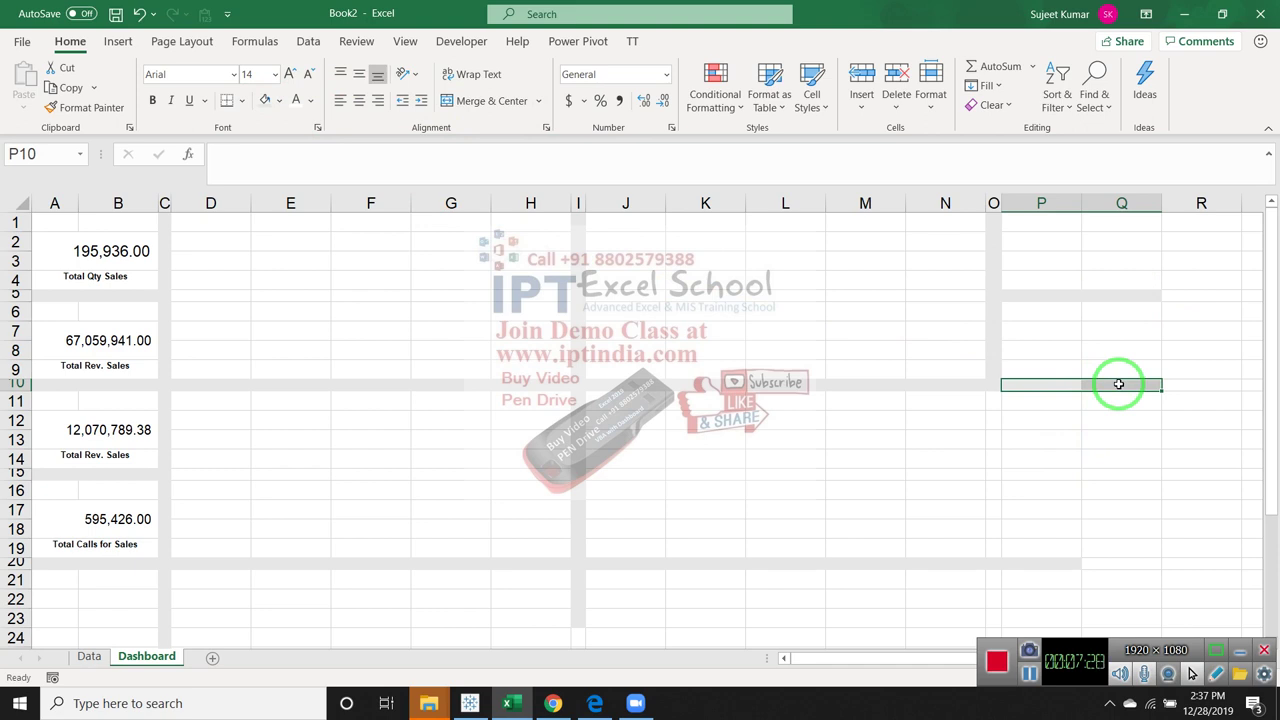
click(1130, 438)
mouse_move(1240, 203)
mouse_down()
mouse_move(1180, 204)
mouse_move(1171, 640)
mouse_up()
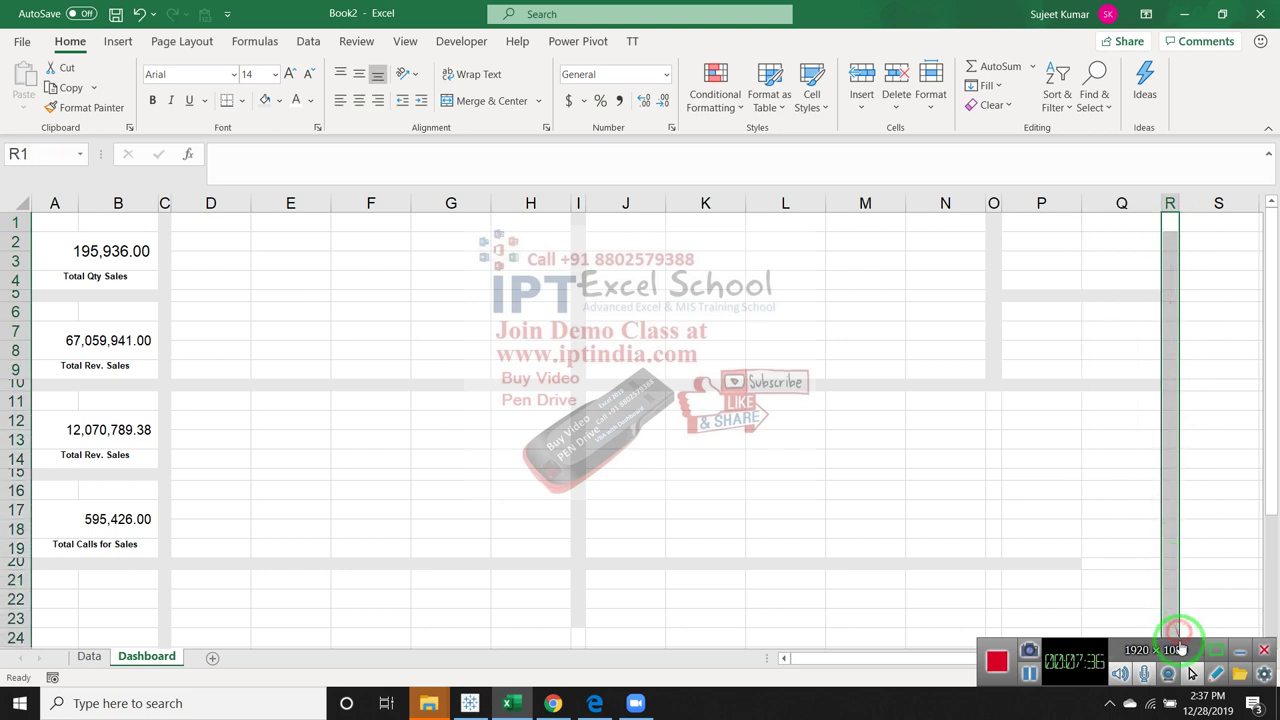
Fill column R grey and narrow it to 20 pixels
click(265, 100)
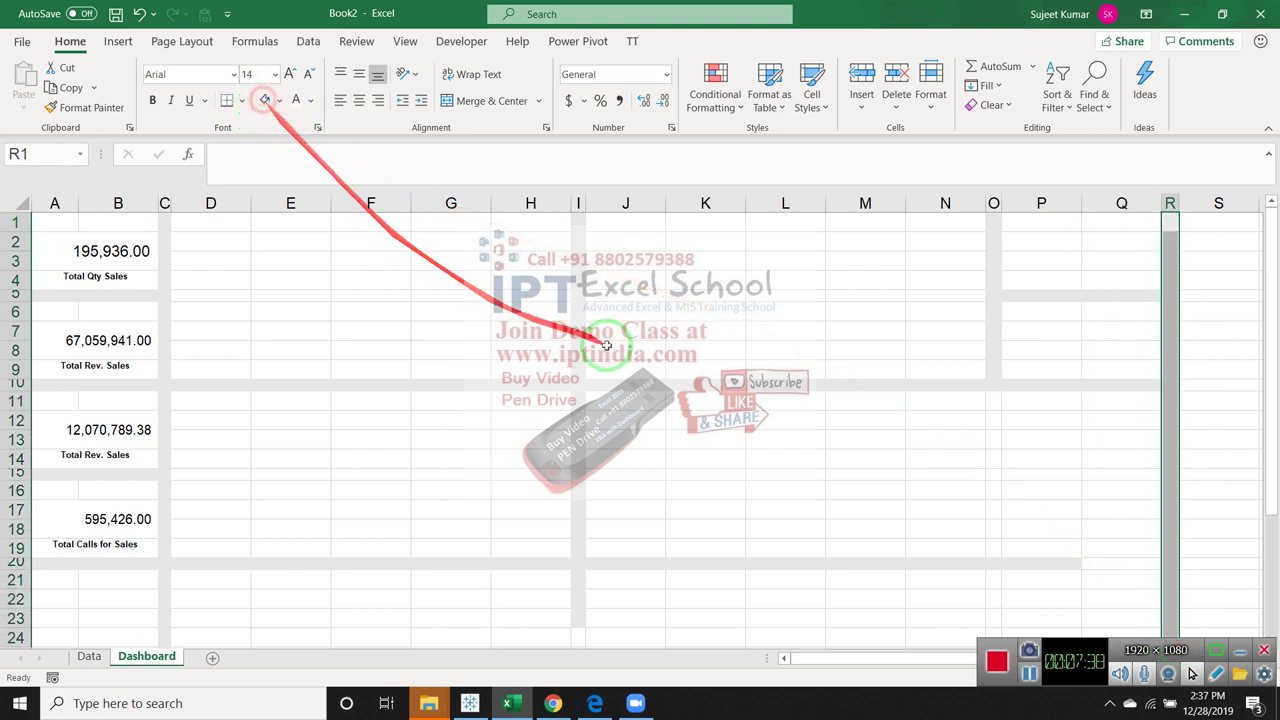
click(600, 348)
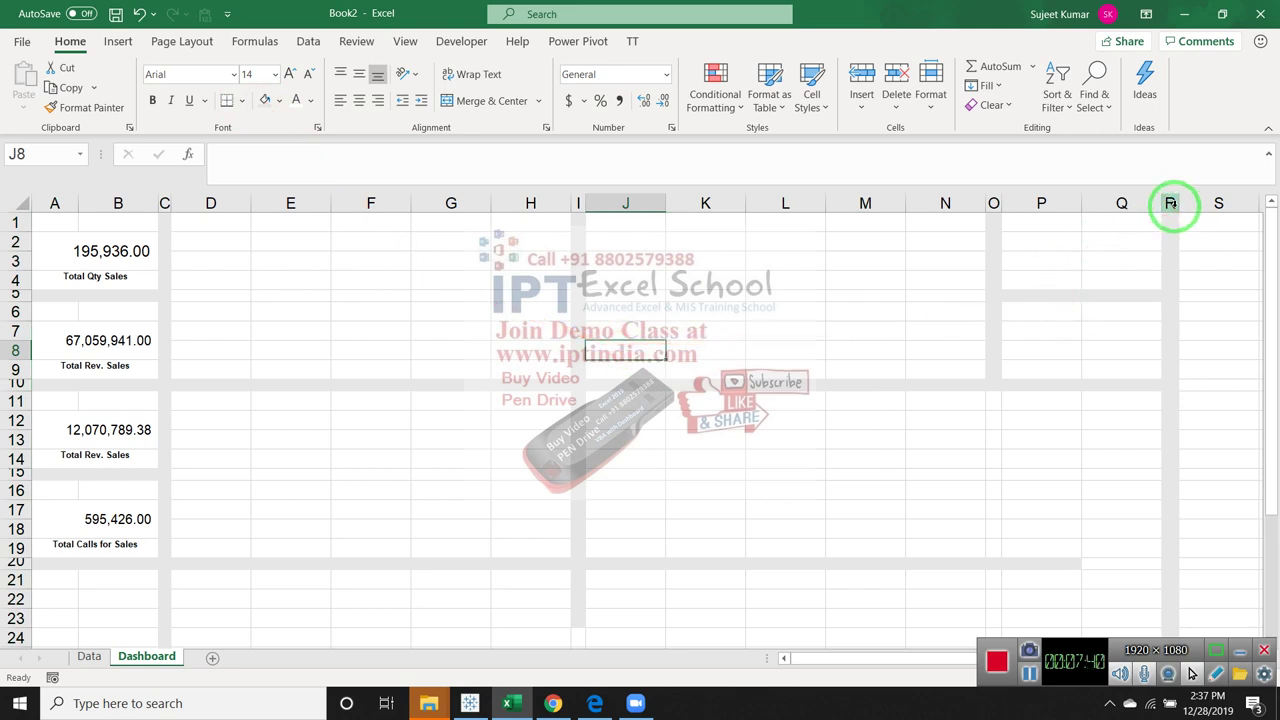
drag(1172, 203, 1174, 206)
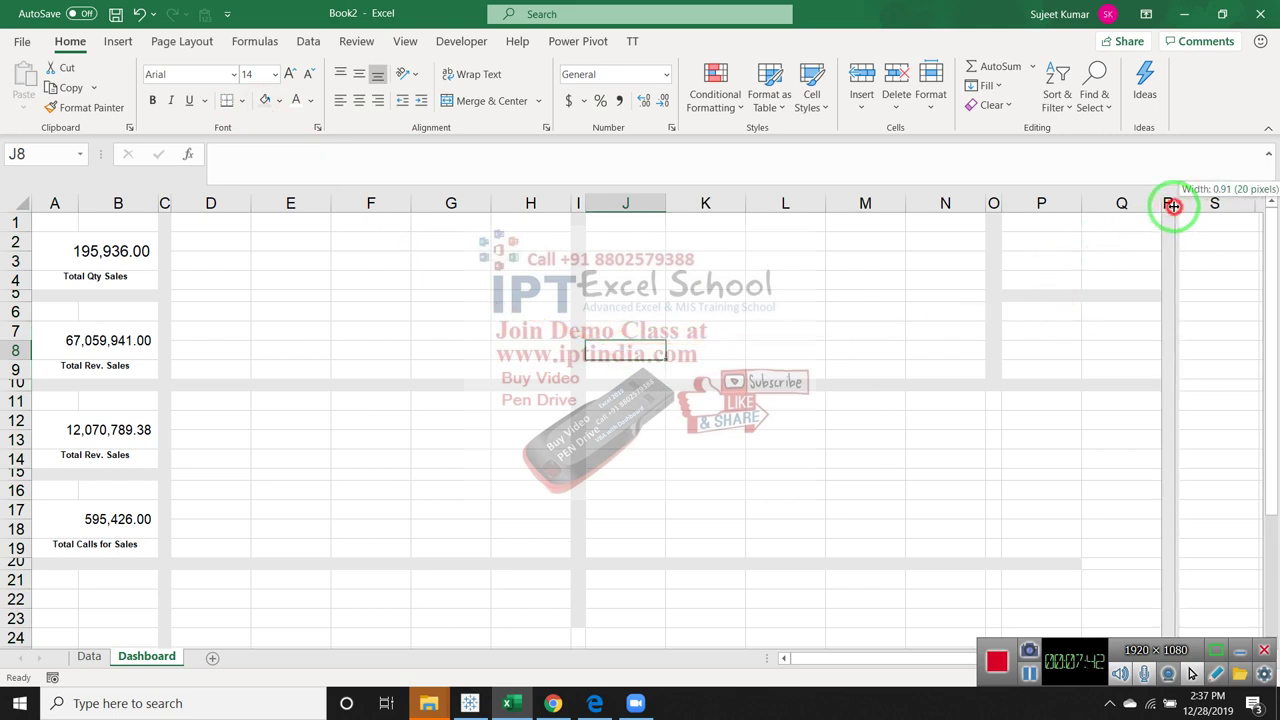
click(1118, 348)
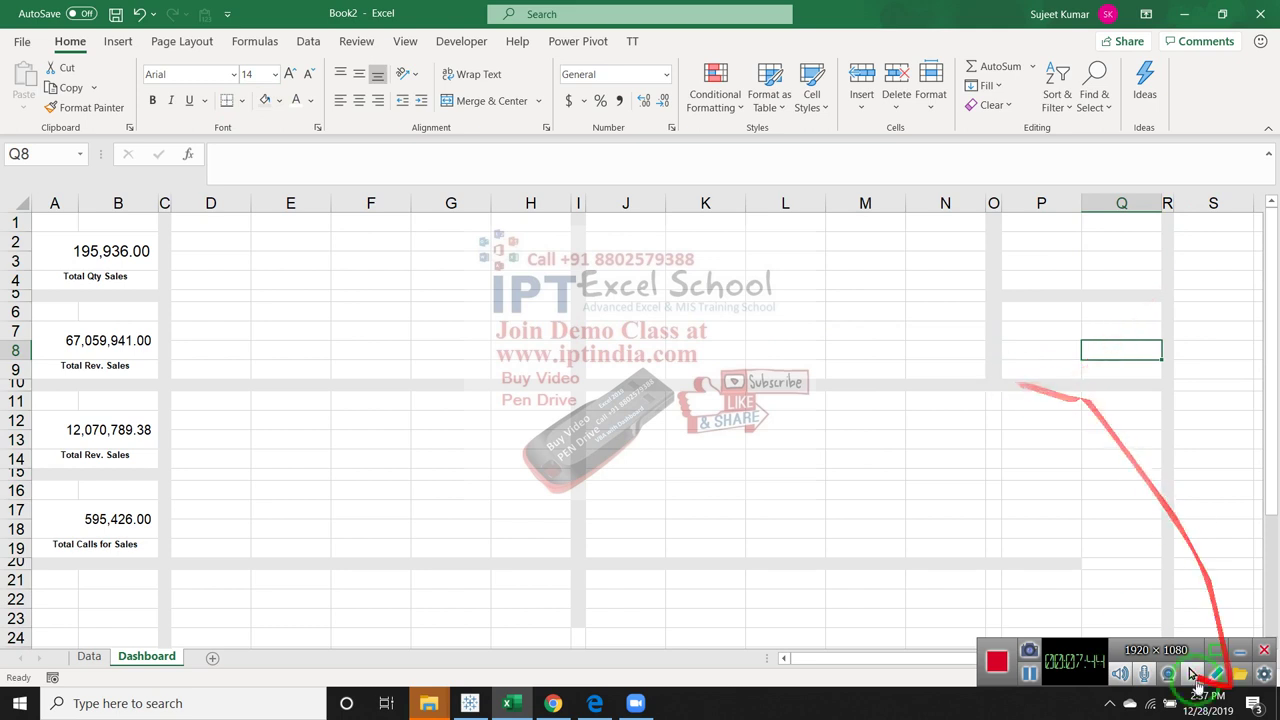
Shade O11:O19 grey to extend column O's divider
drag(1069, 563, 1121, 567)
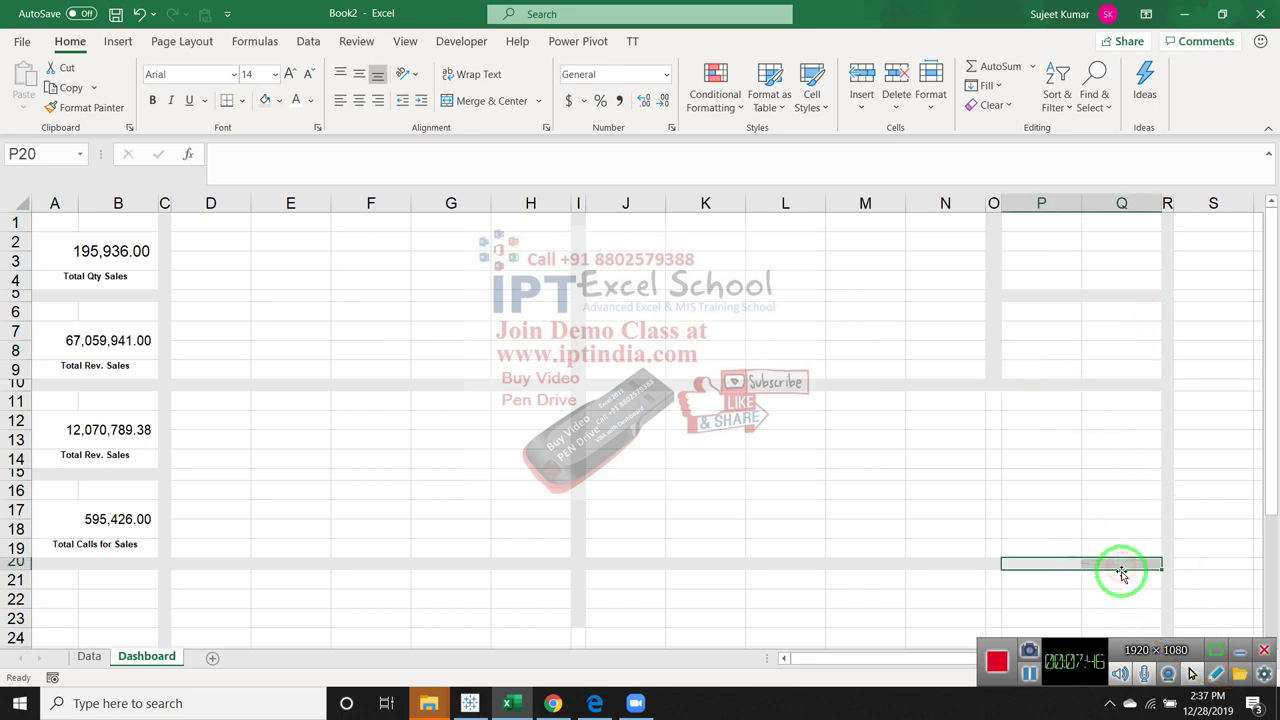
click(962, 490)
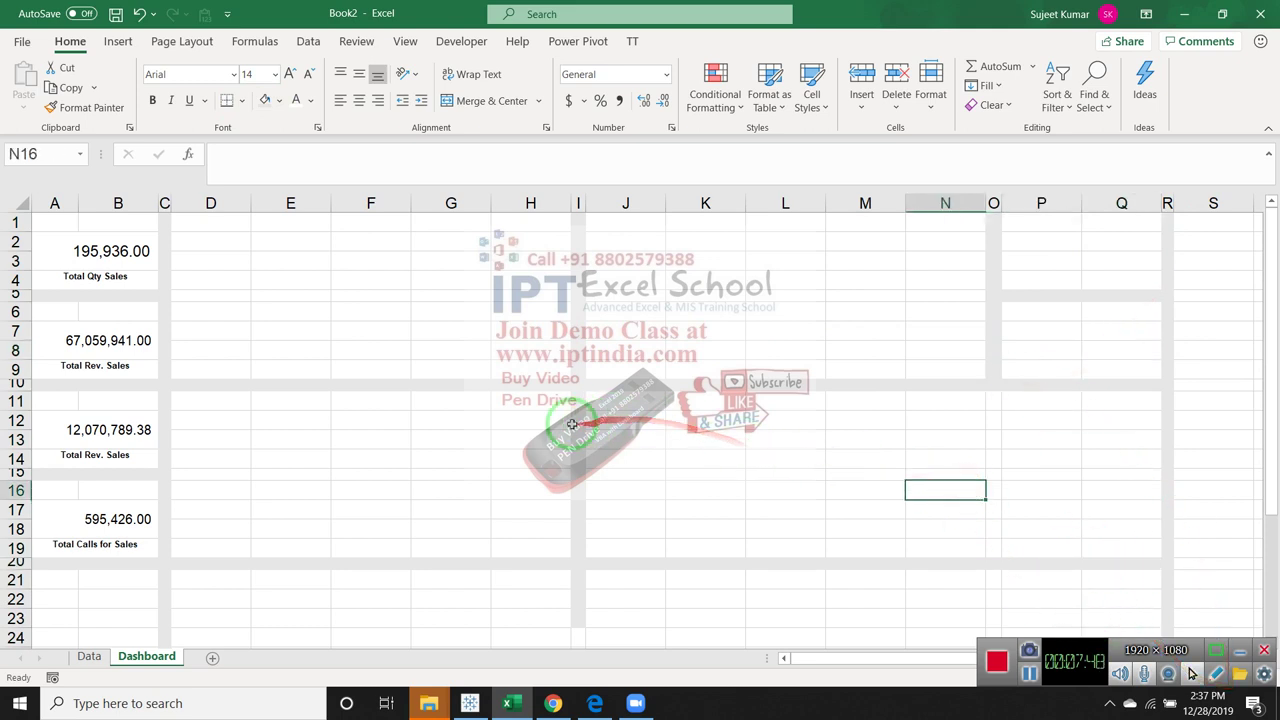
scroll(572, 424, down, 2)
scroll(499, 513, down, 2)
scroll(499, 513, up, 4)
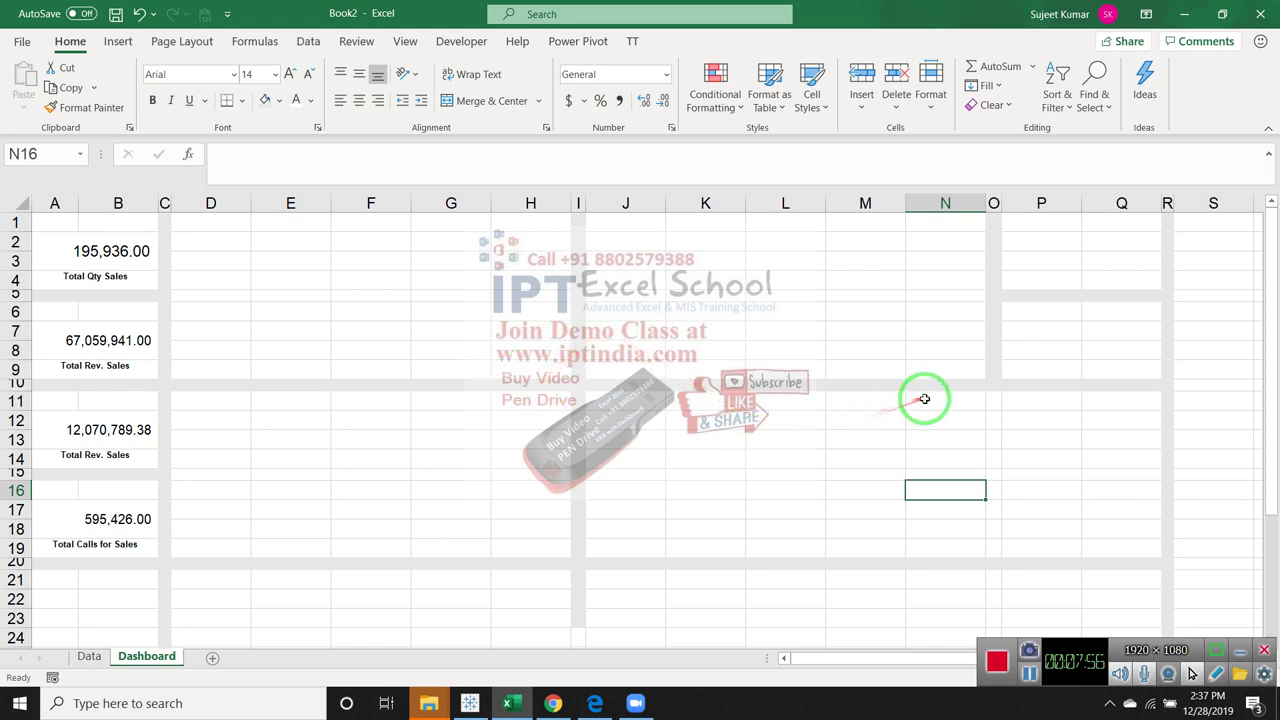
drag(990, 399, 992, 548)
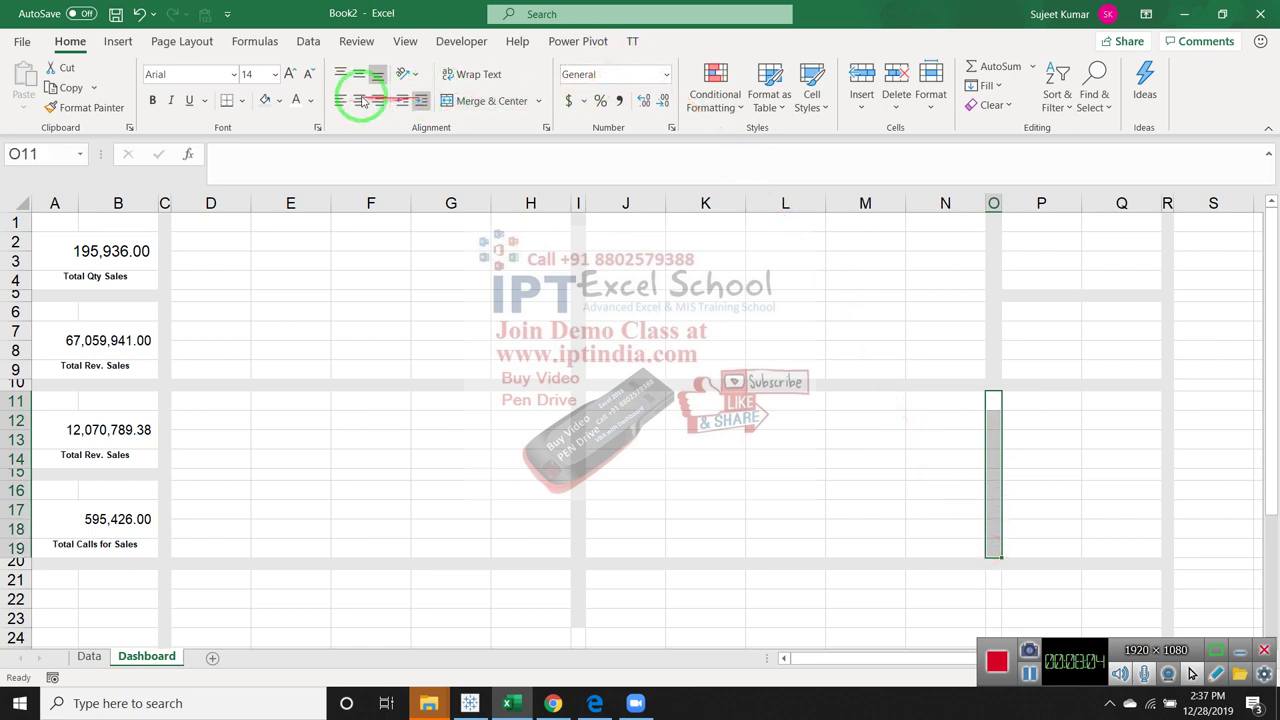
click(264, 100)
Narrow column O to about 21 pixels like column R
click(370, 366)
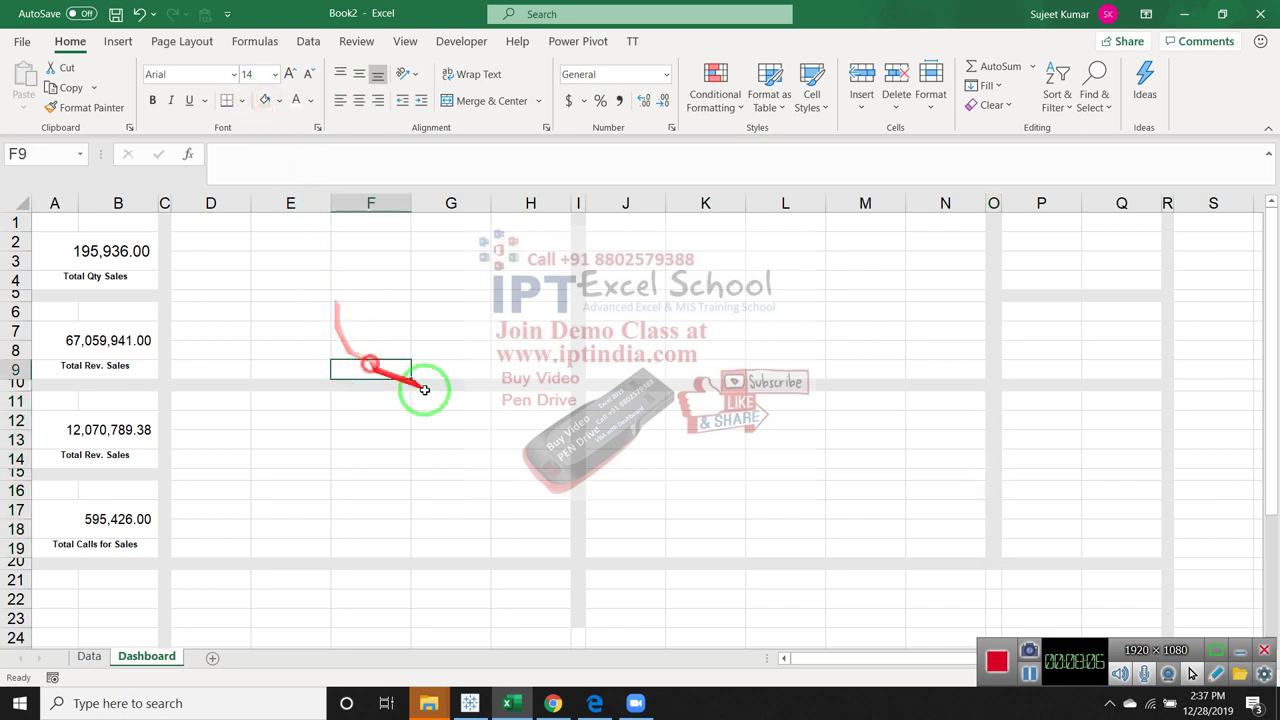
click(788, 440)
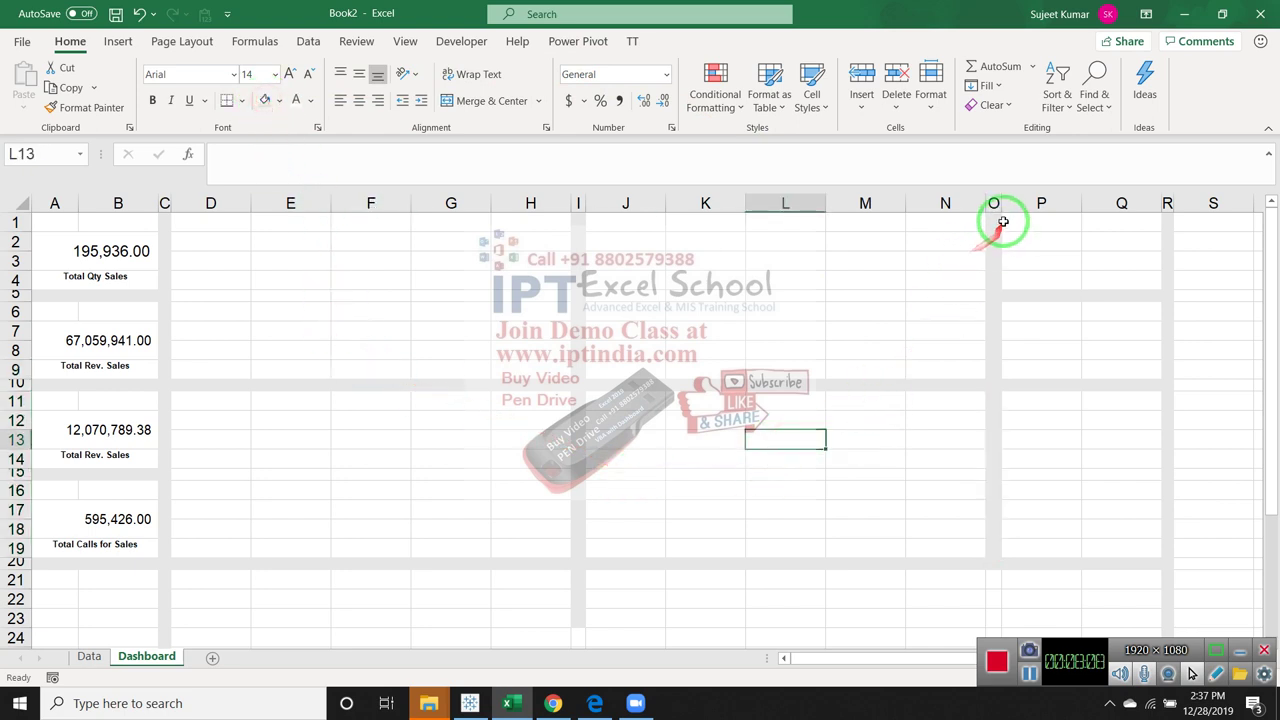
drag(1000, 206, 998, 206)
click(870, 258)
click(529, 329)
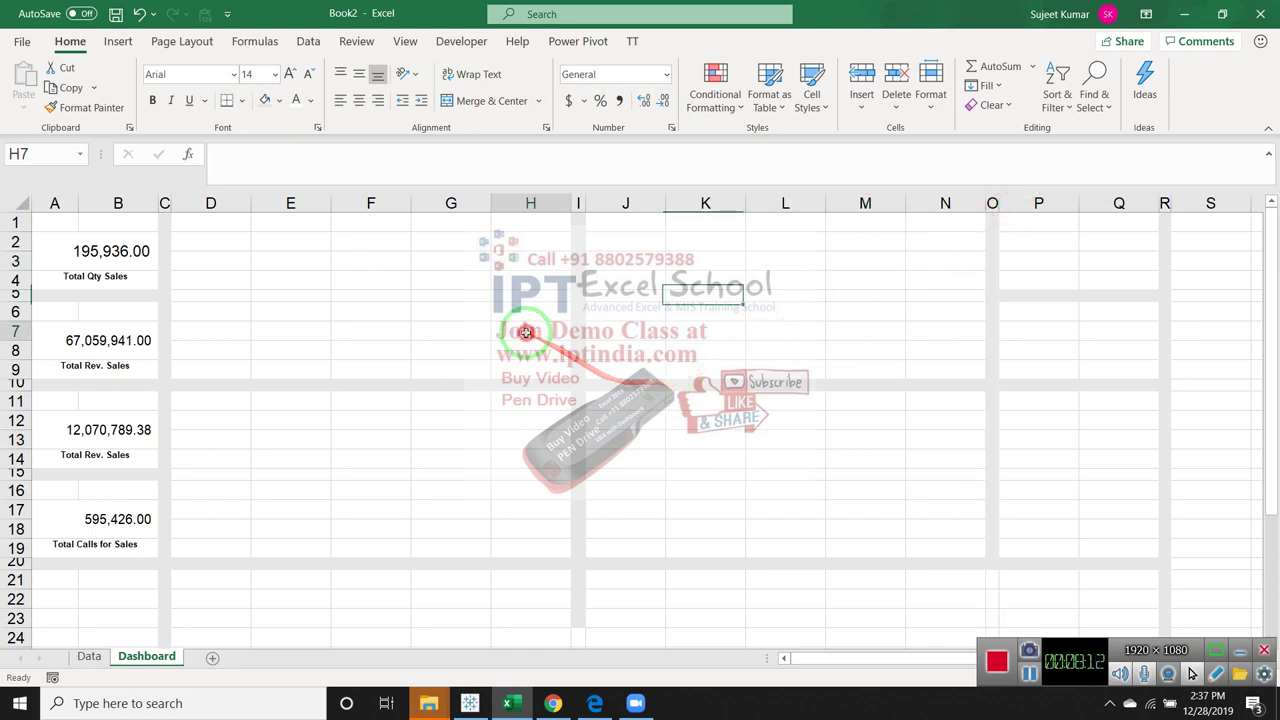
Check the four KPI SUM formulas, glance at the Data sheet, and return to Dashboard
click(125, 425)
click(137, 485)
click(110, 520)
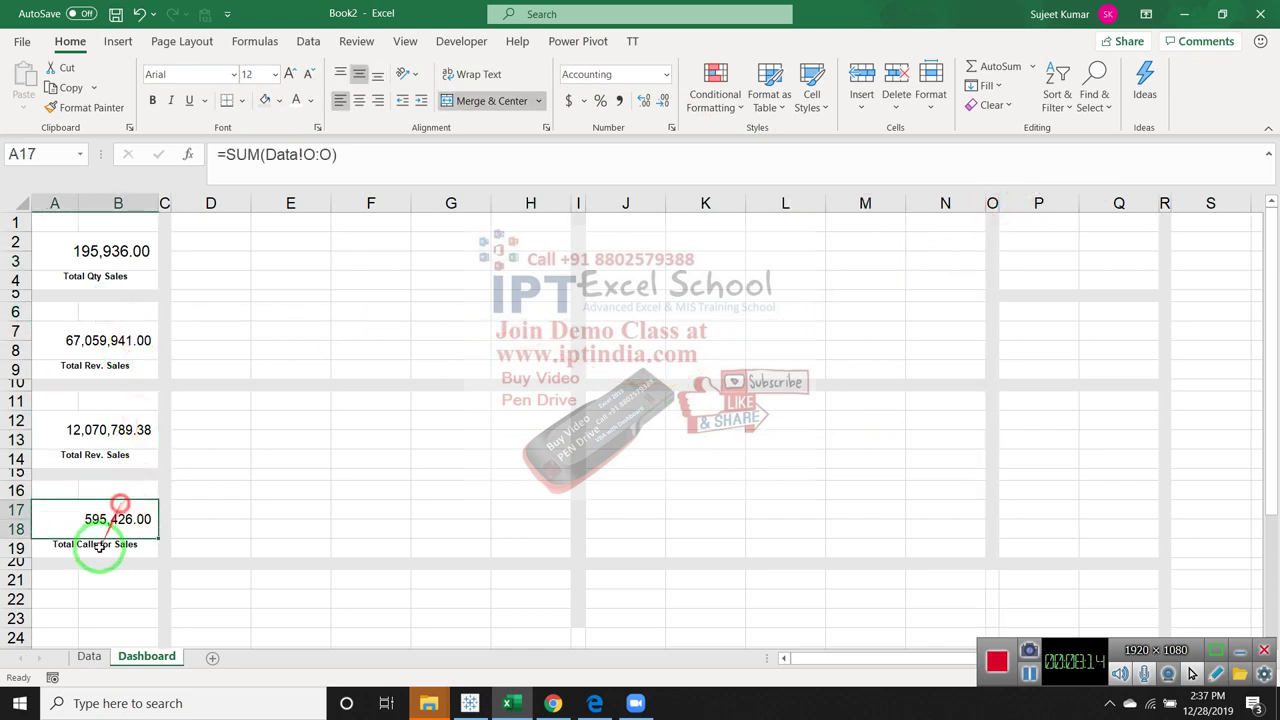
click(99, 545)
click(97, 491)
click(114, 434)
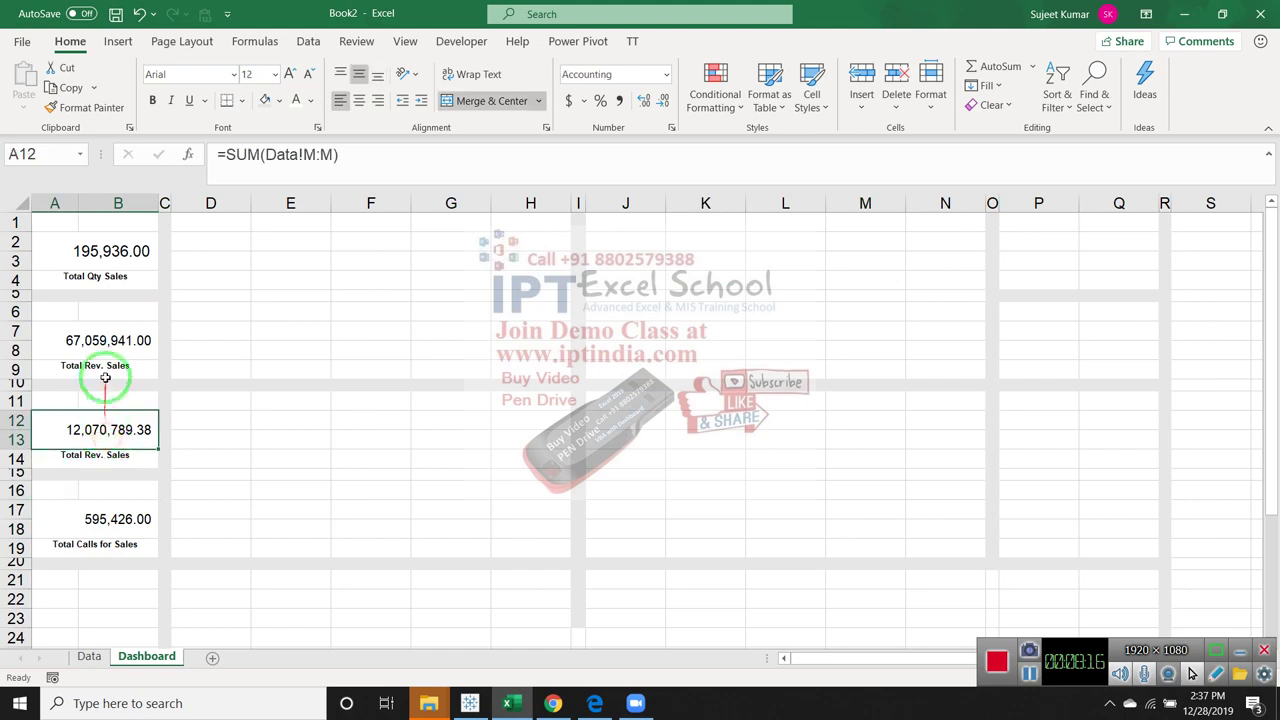
click(106, 372)
click(107, 340)
click(103, 249)
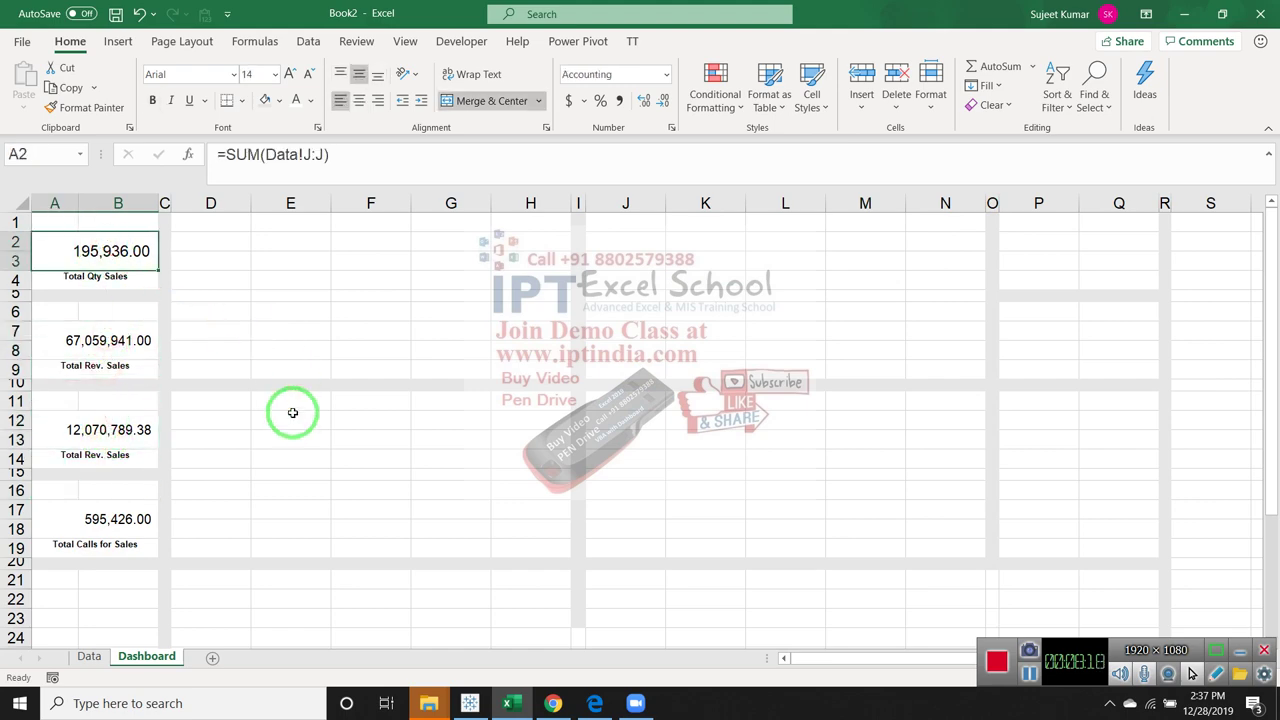
scroll(291, 411, down, 4)
scroll(292, 413, up, 4)
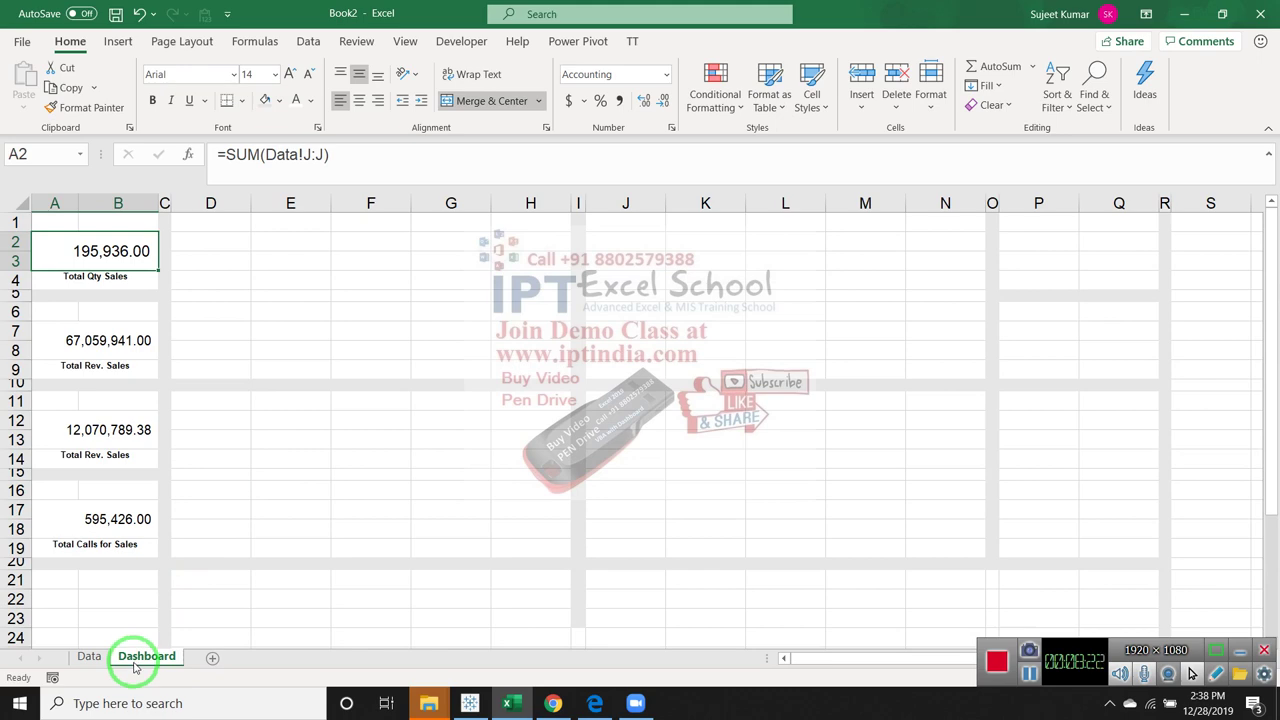
click(90, 657)
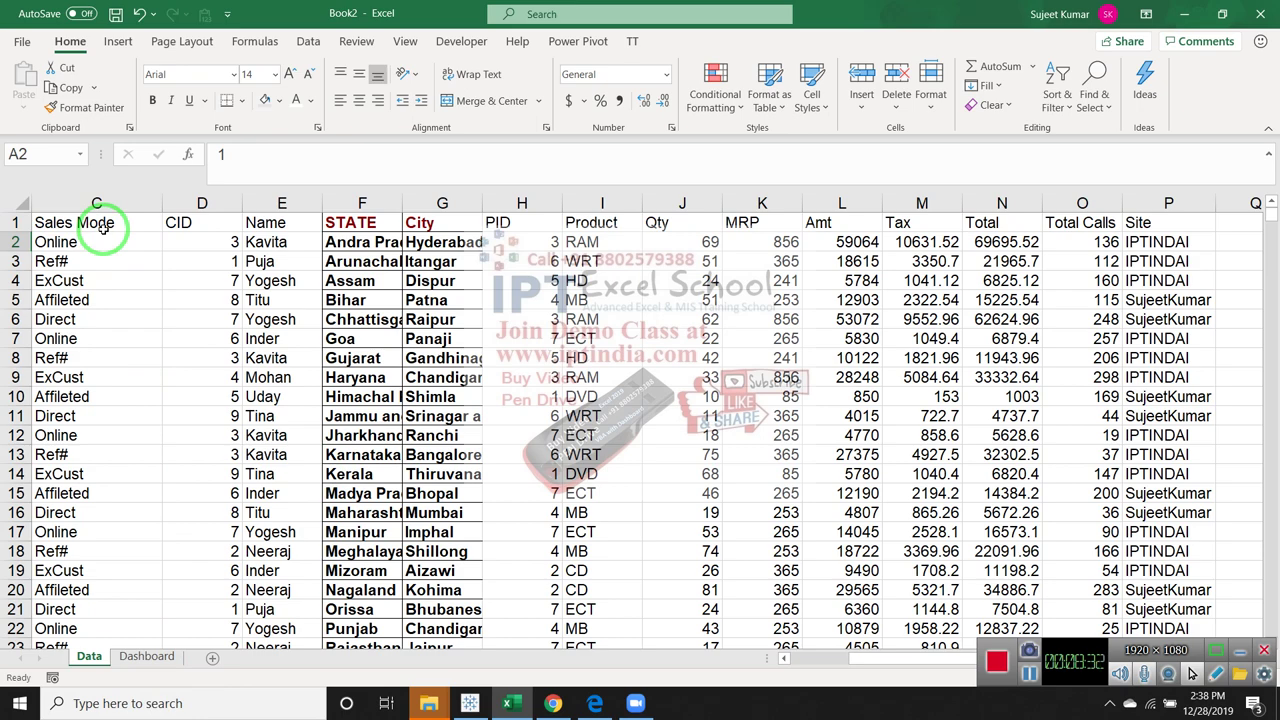
click(147, 657)
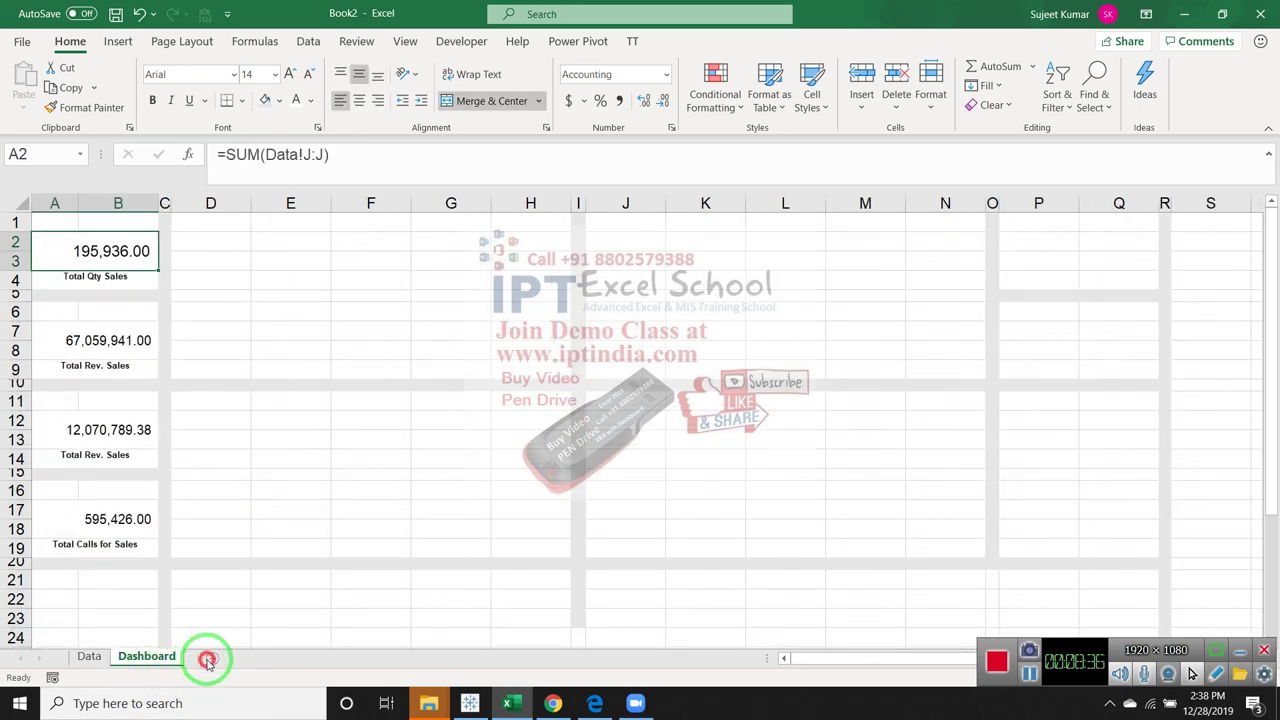
Add a new worksheet named Cals
click(207, 659)
ctrl+click(160, 662)
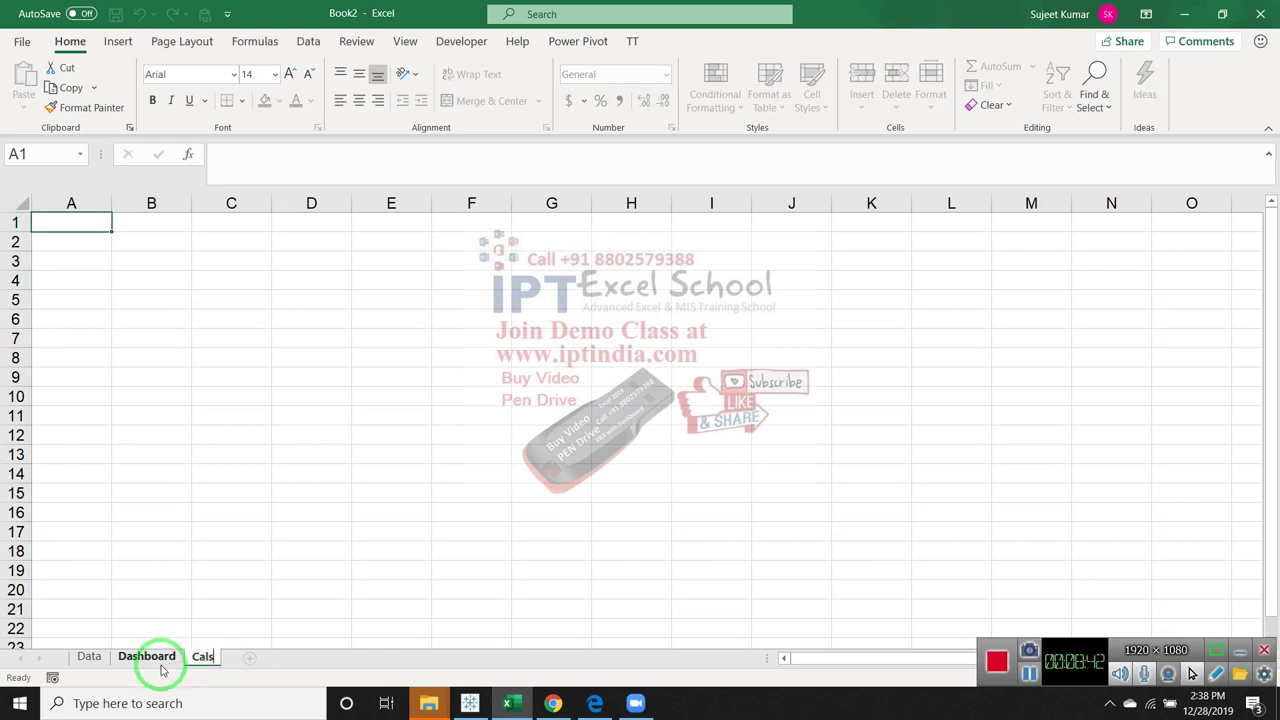
click(177, 451)
Copy the Data sheet's Name column E into Cals starting at A1
click(89, 656)
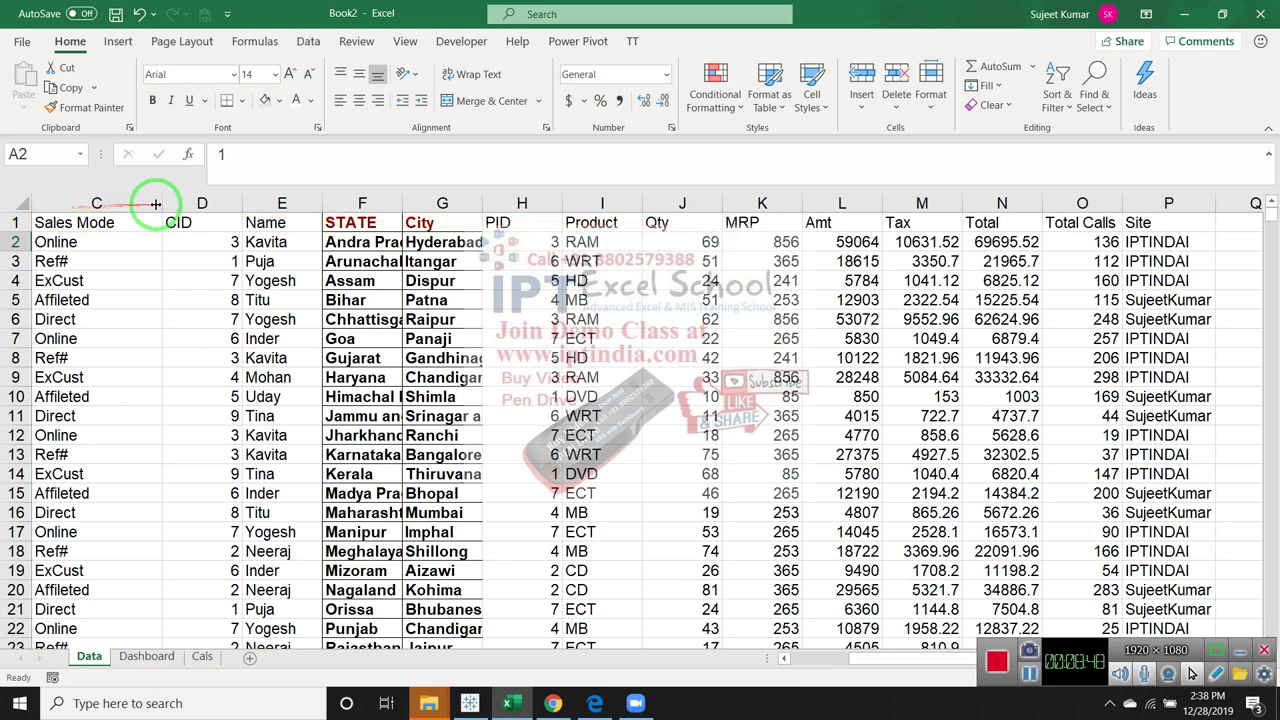
click(58, 204)
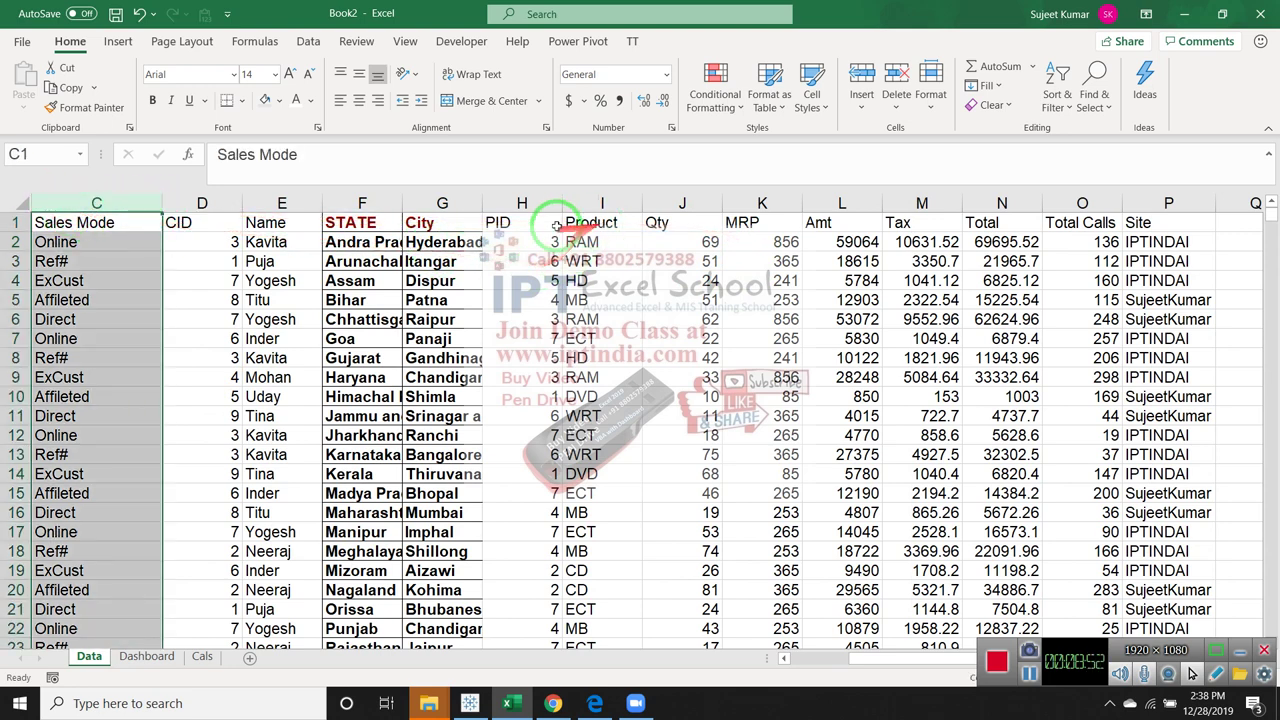
click(295, 205)
key(ctrl+c)
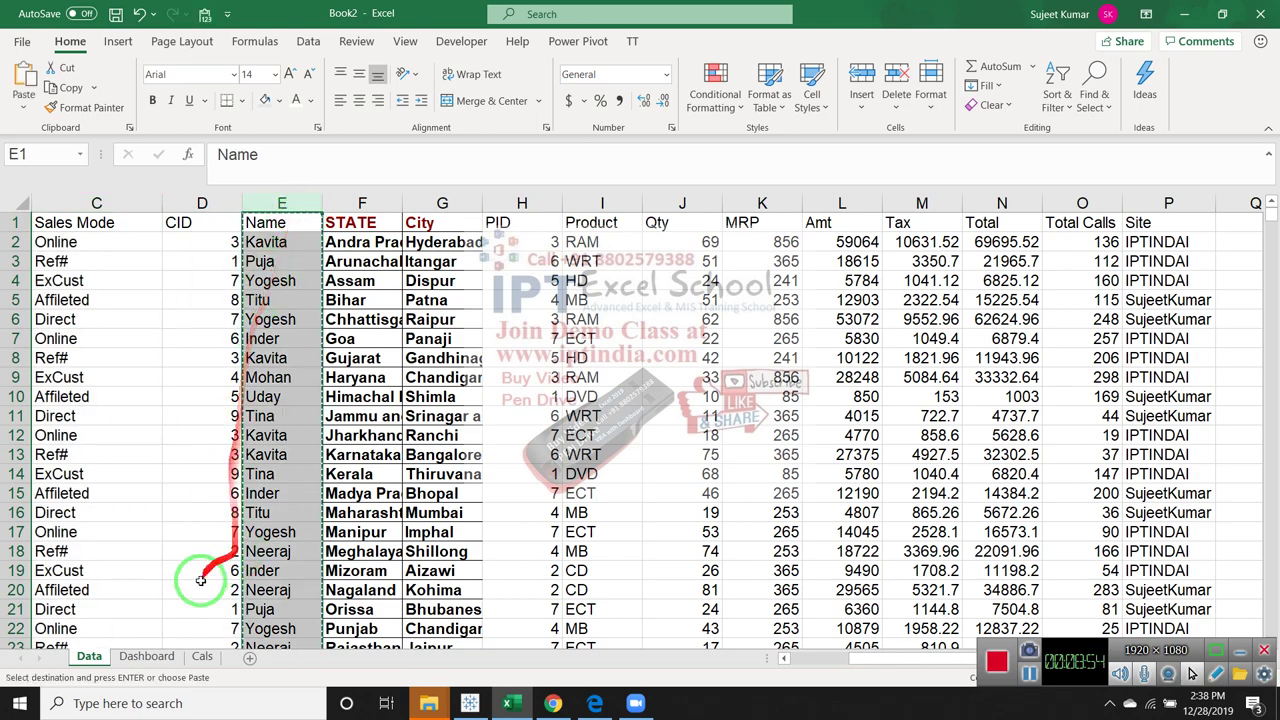
click(202, 656)
click(71, 223)
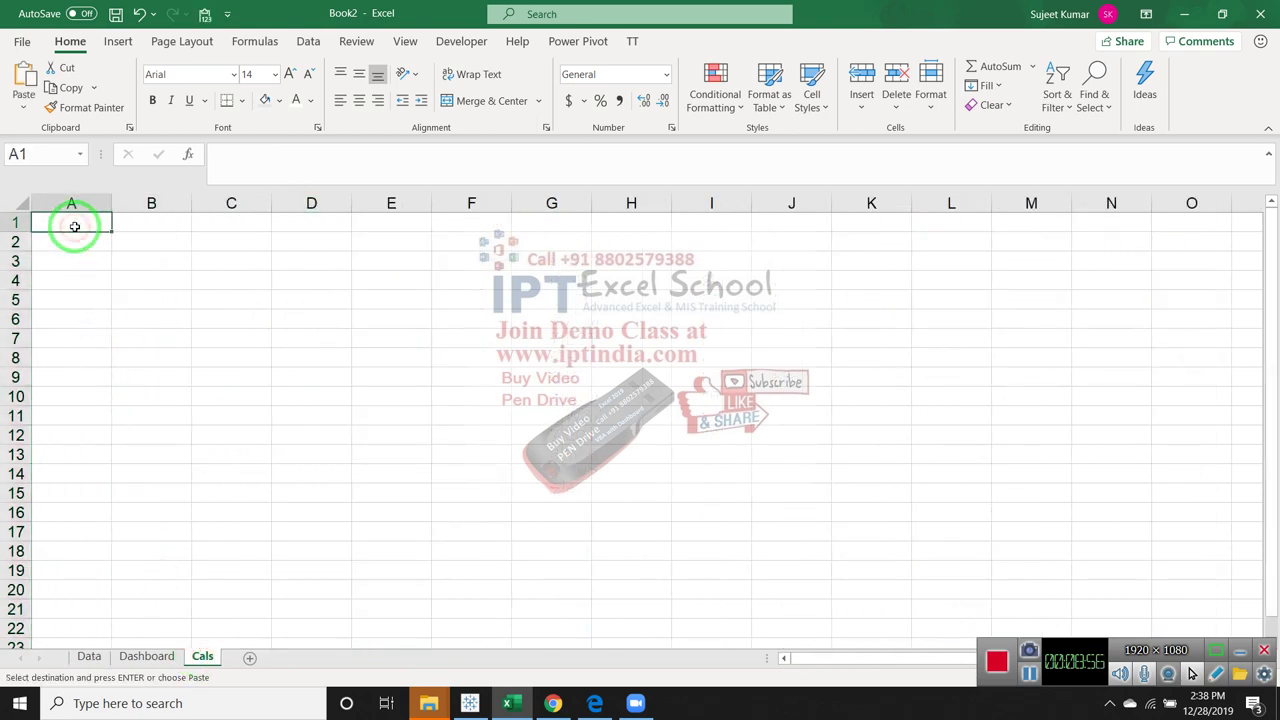
key(ctrl+v)
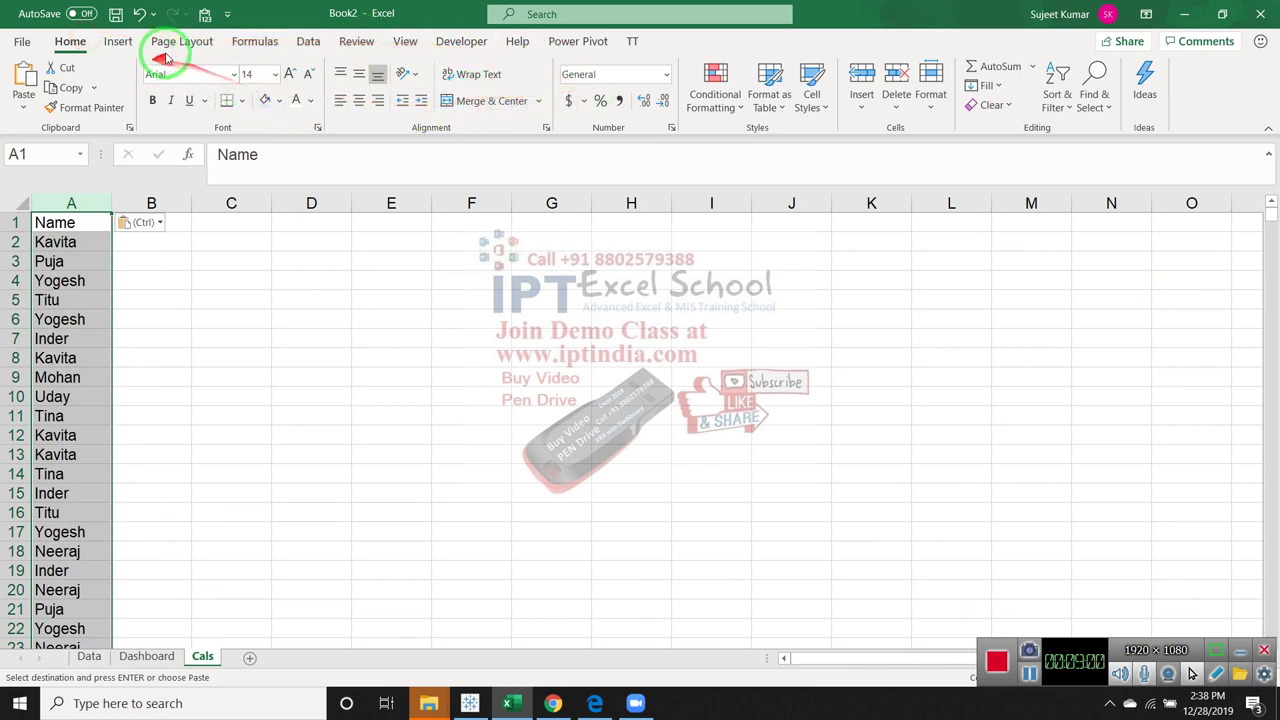
Remove duplicates from the name list, leaving 10 unique names
click(308, 41)
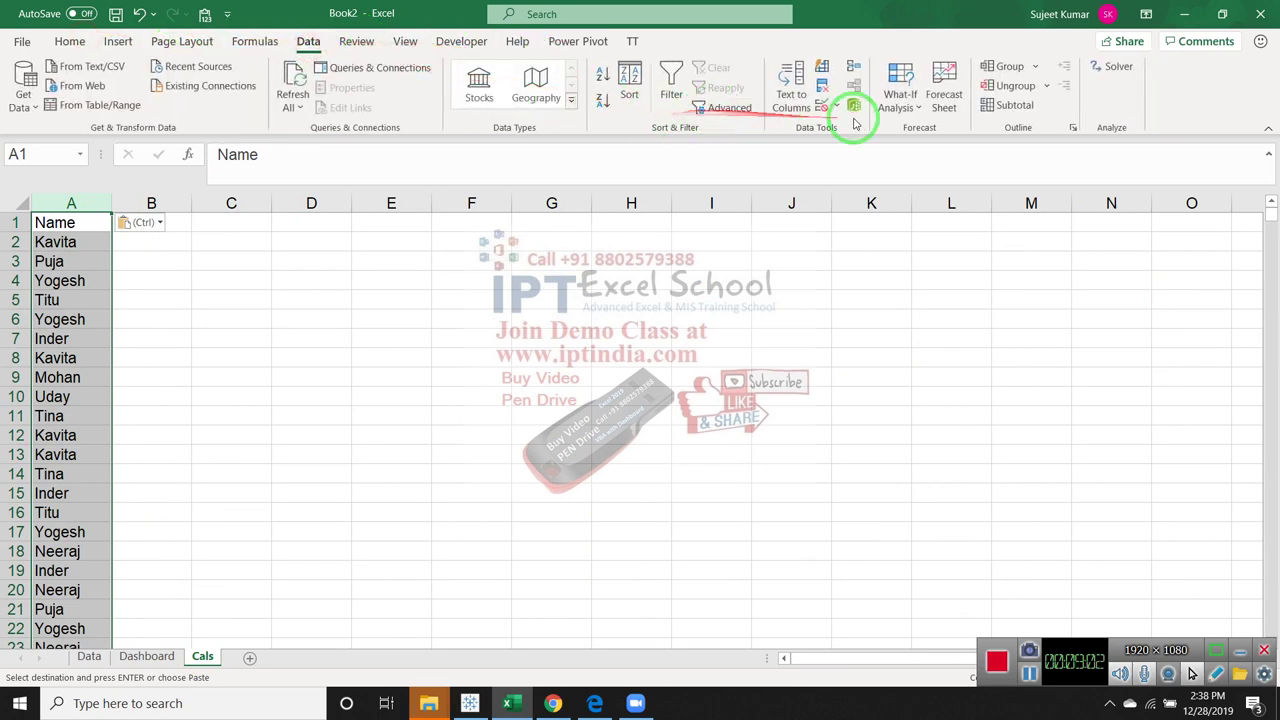
click(824, 88)
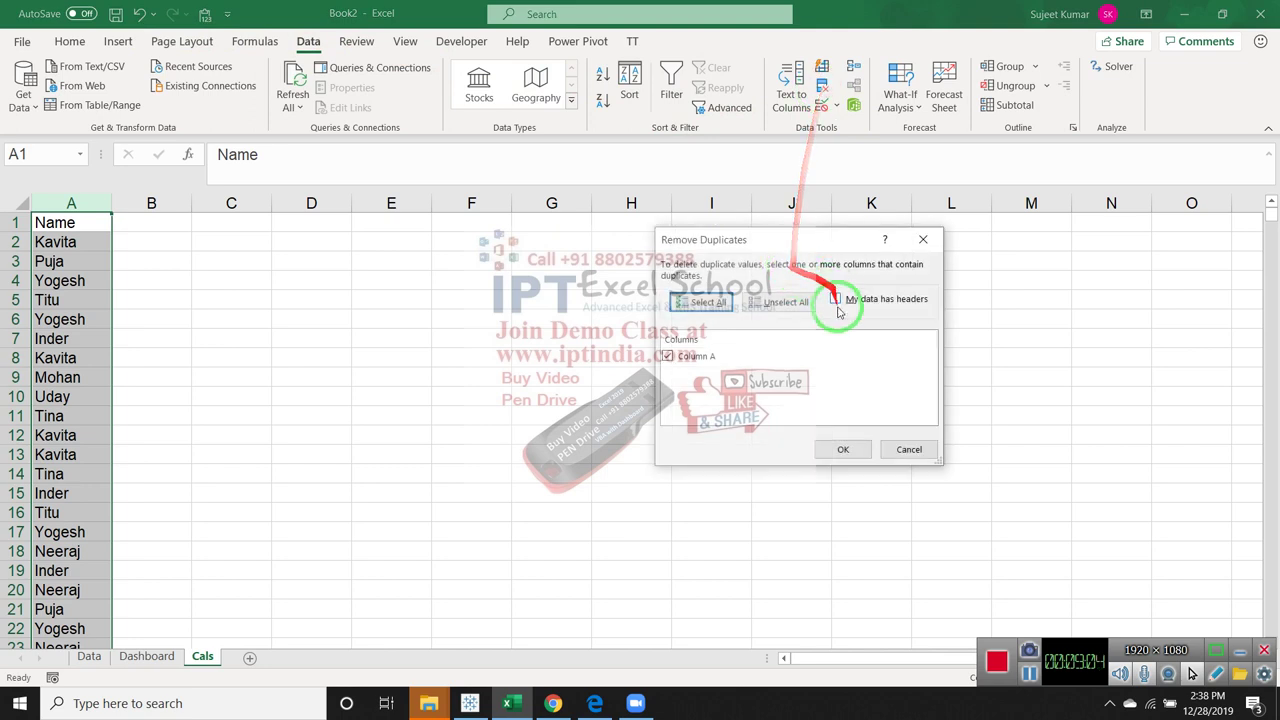
click(856, 450)
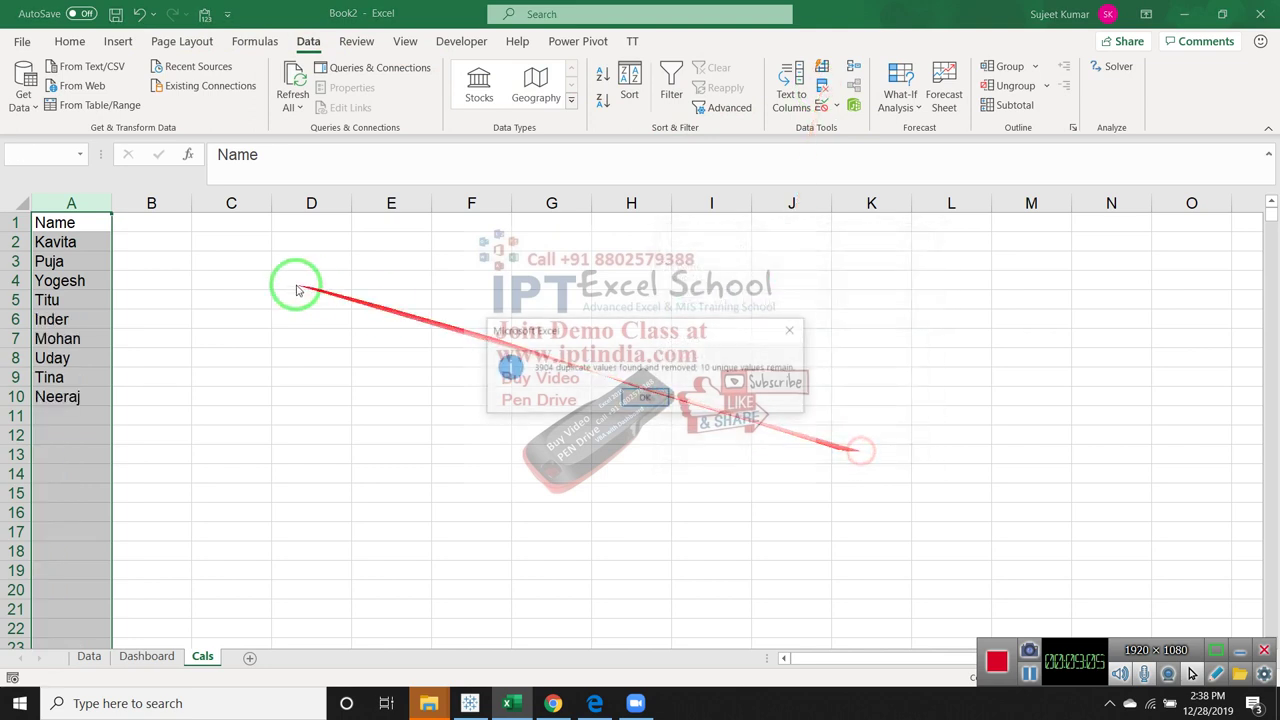
click(645, 397)
click(253, 293)
click(132, 223)
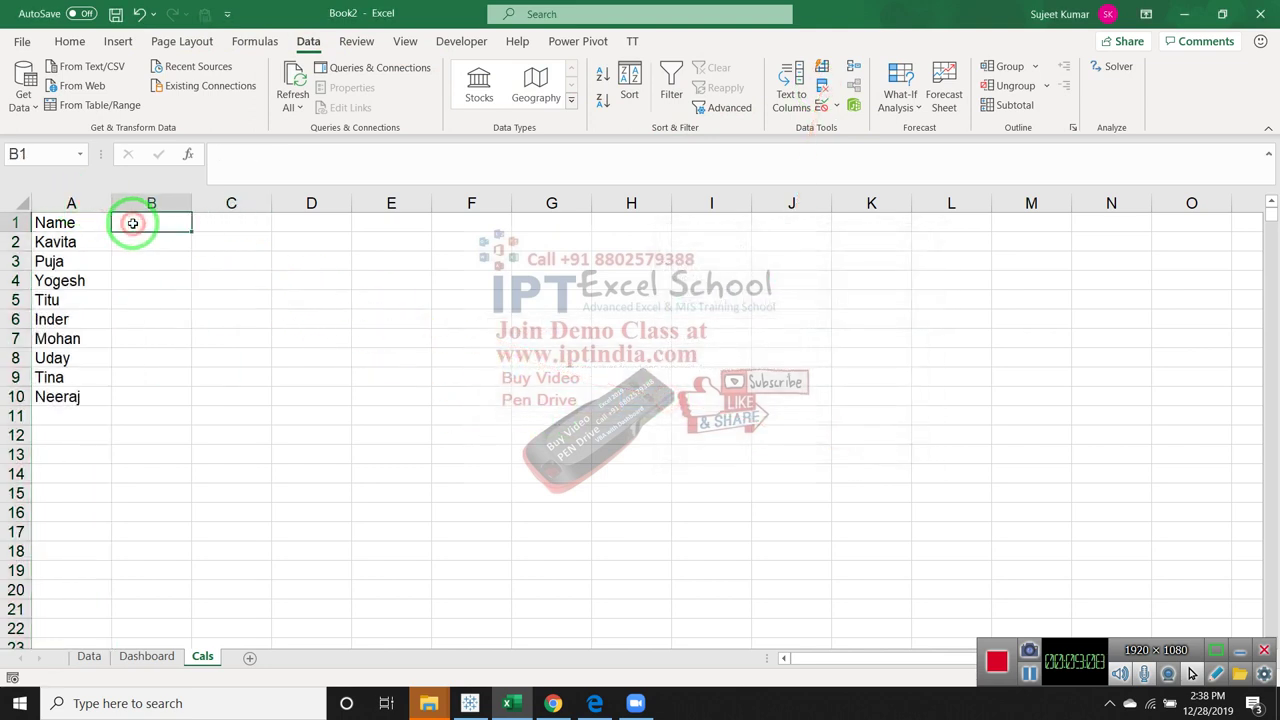
Head column B 'Qty' and enter =SUMIF(Data!E:E,A2,Data!J:J) in B2
text(Qty)
key(Return)
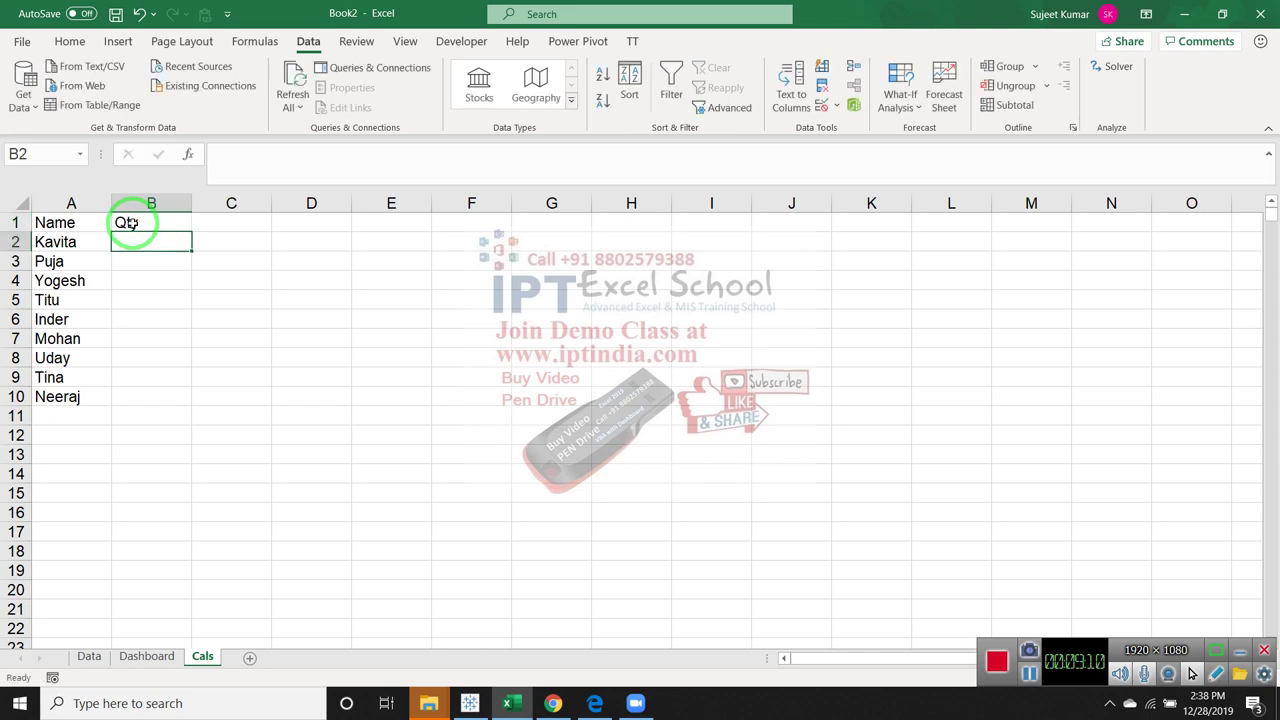
text(=su)
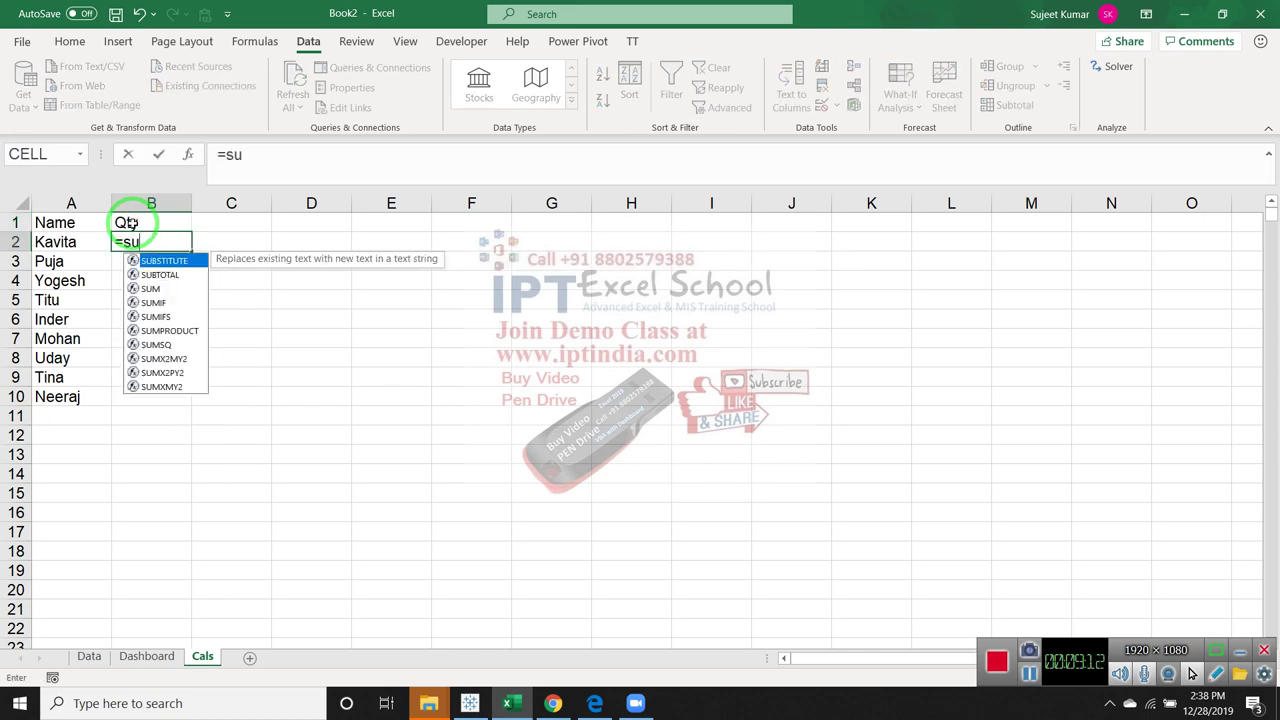
text(m)
key(Down)
key(Down)
key(Up)
key(Tab)
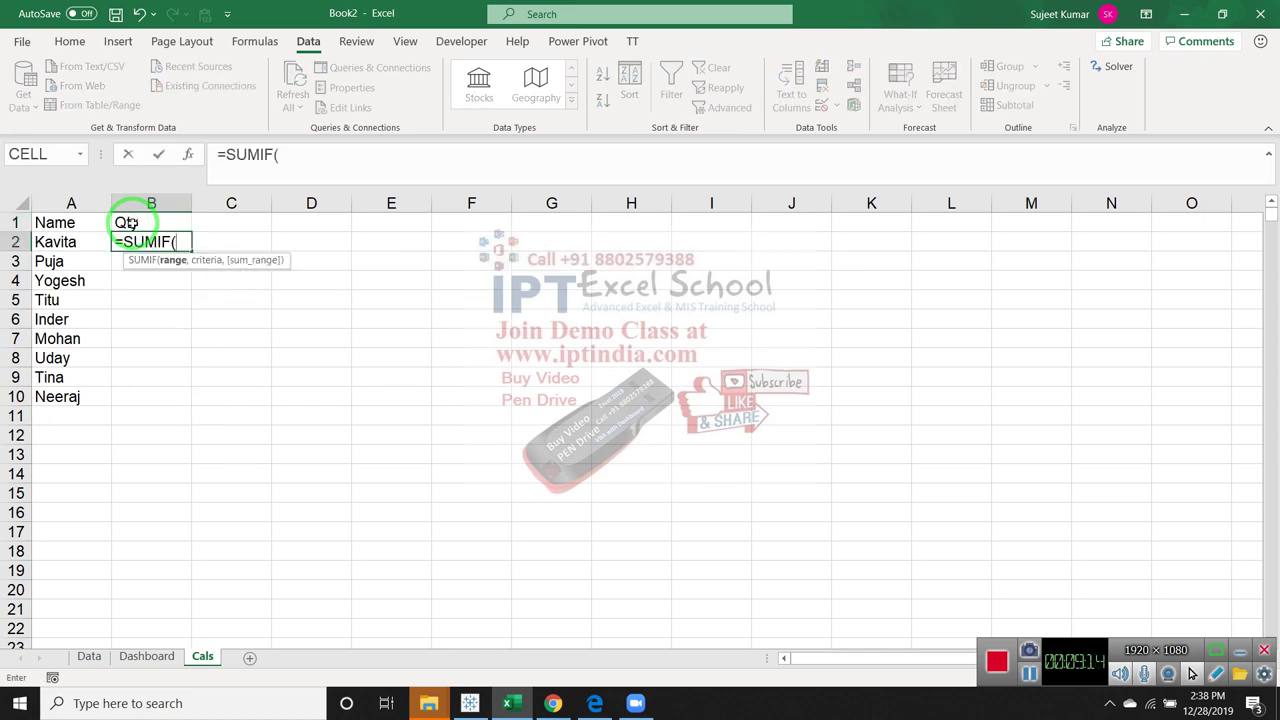
click(95, 660)
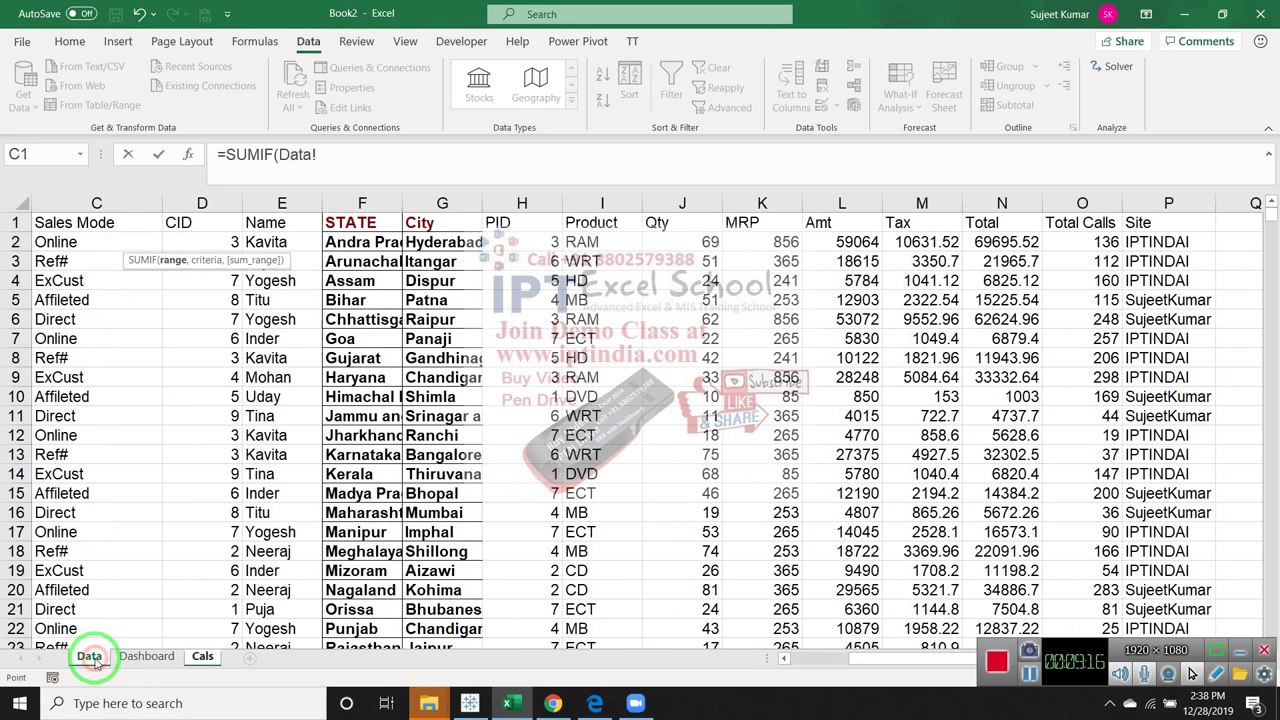
drag(90, 222, 420, 228)
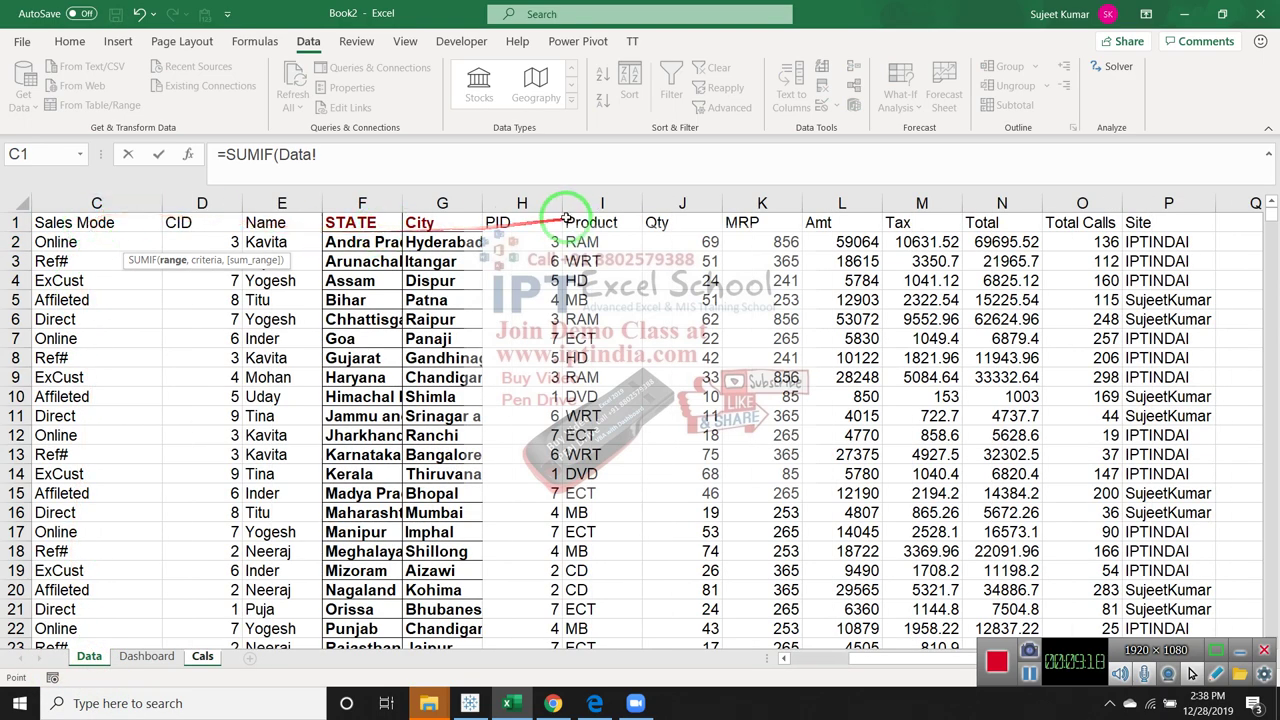
drag(651, 200, 343, 192)
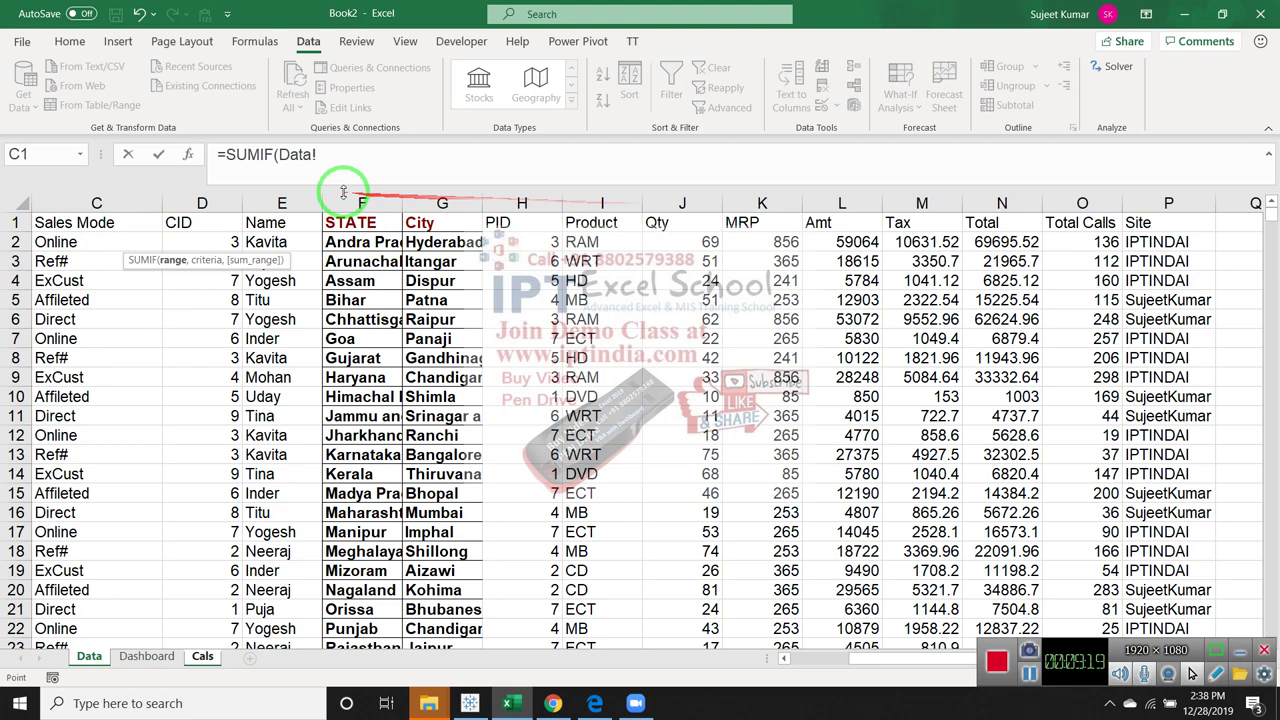
click(290, 200)
text(,a2,)
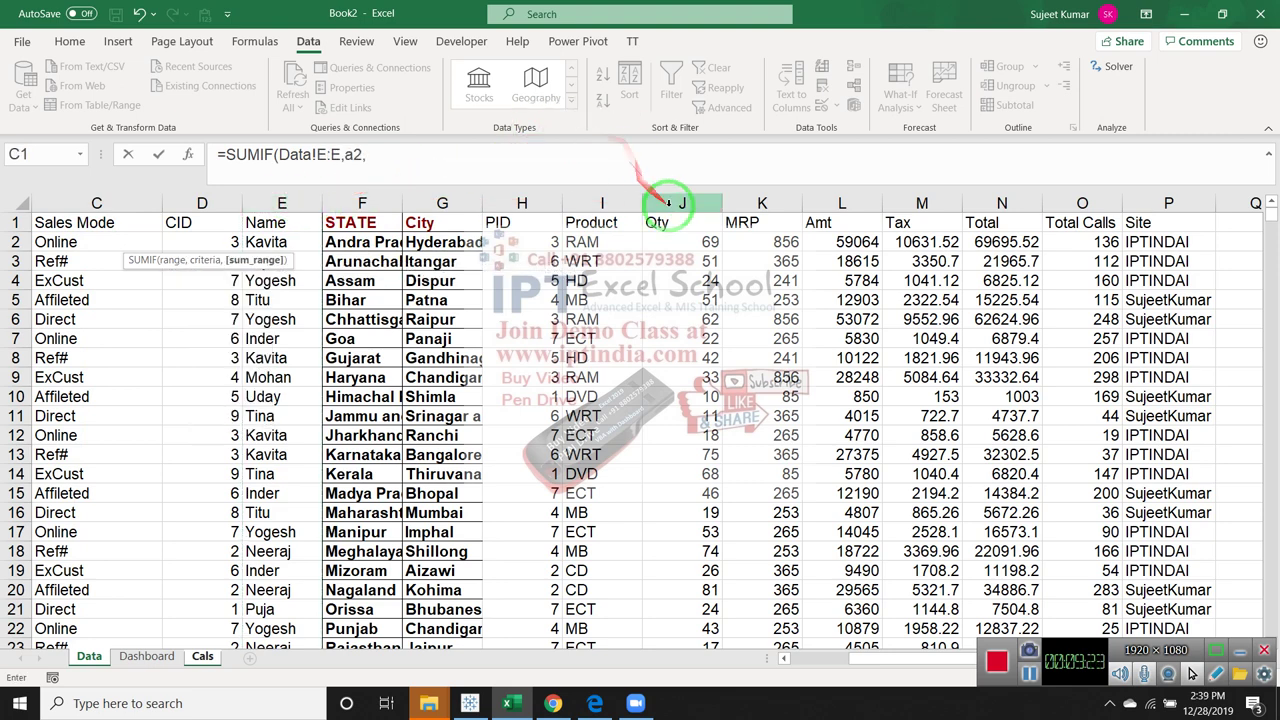
click(669, 203)
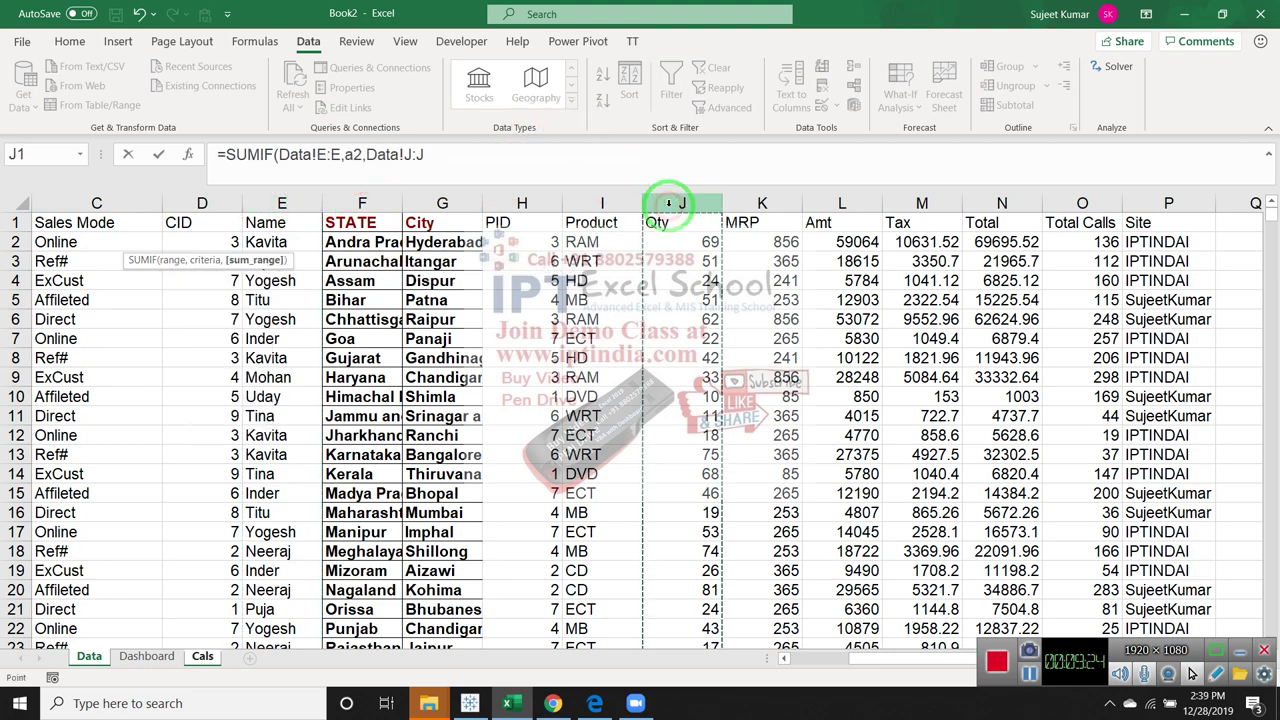
key(Return)
Fill the SUMIF formula down to B10 and select the A1:B10 table
key(Left)
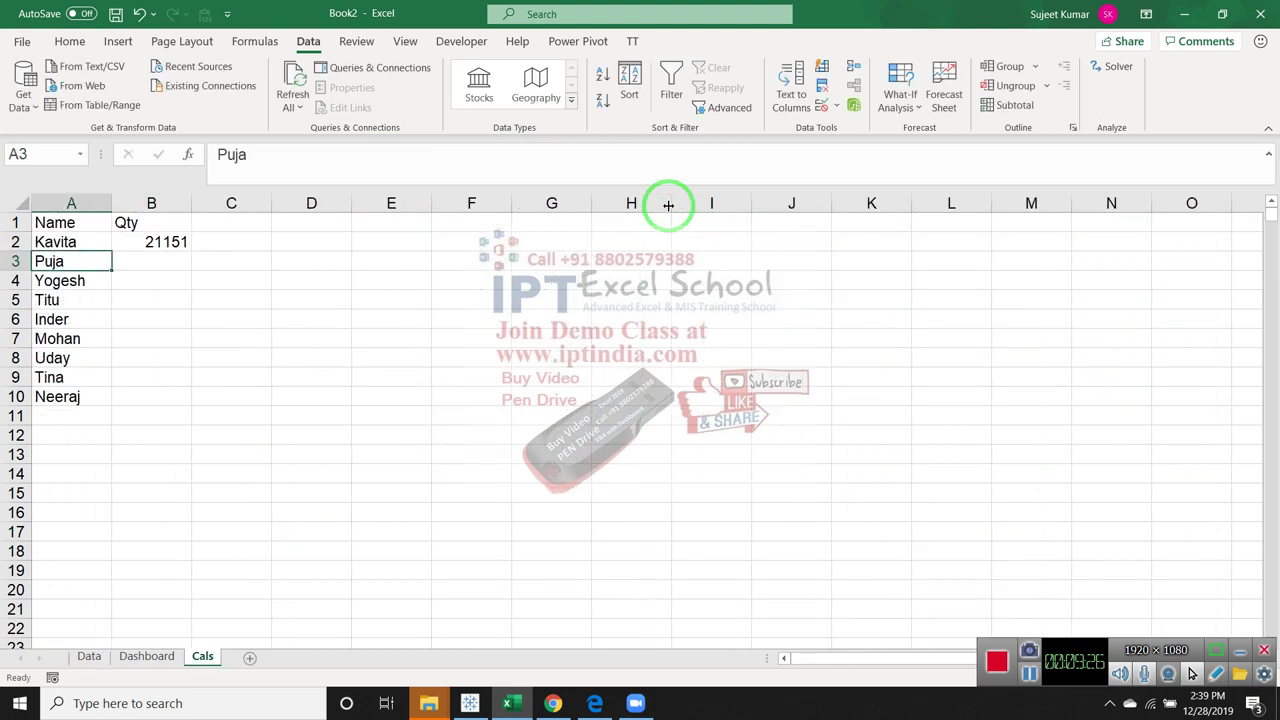
key(ctrl+Down)
key(Right)
key(ctrl+shift+Up)
key(ctrl+d)
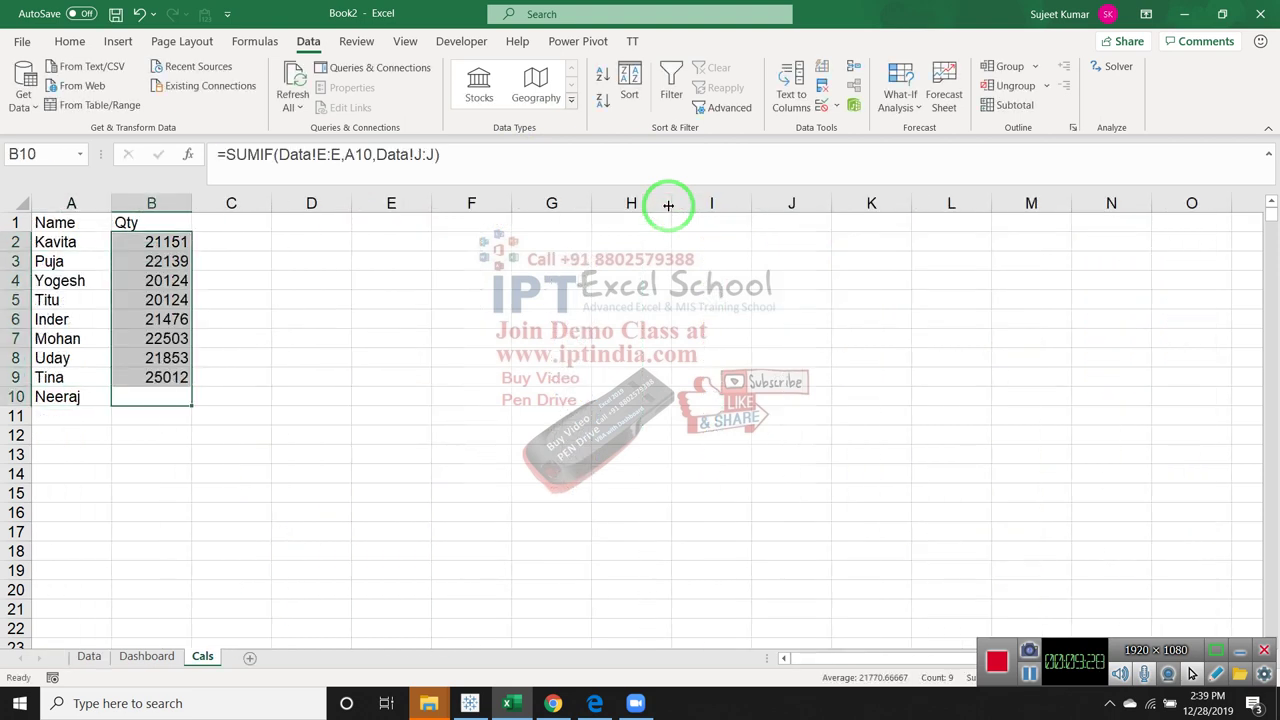
key(ctrl+Home)
key(ctrl+shift+Right)
key(ctrl+shift+Down)
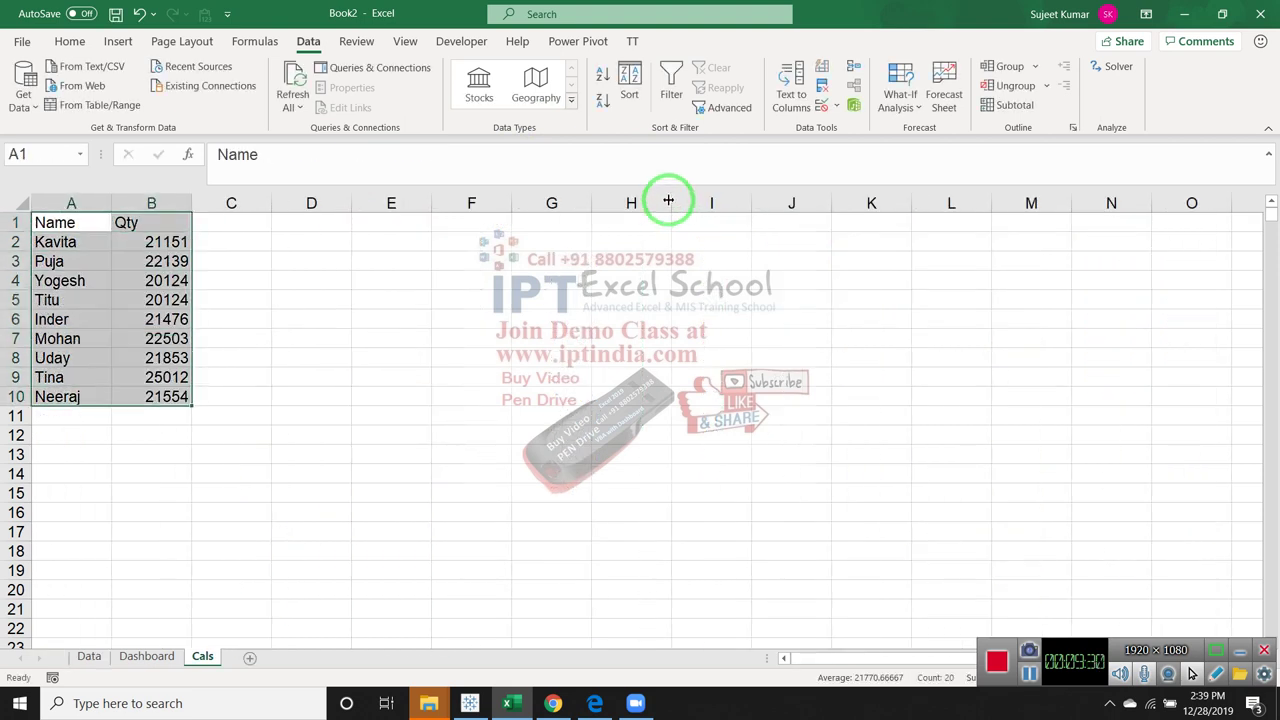
Browse the column, pie and recommended chart options for the Name and Qty data
click(69, 41)
click(138, 44)
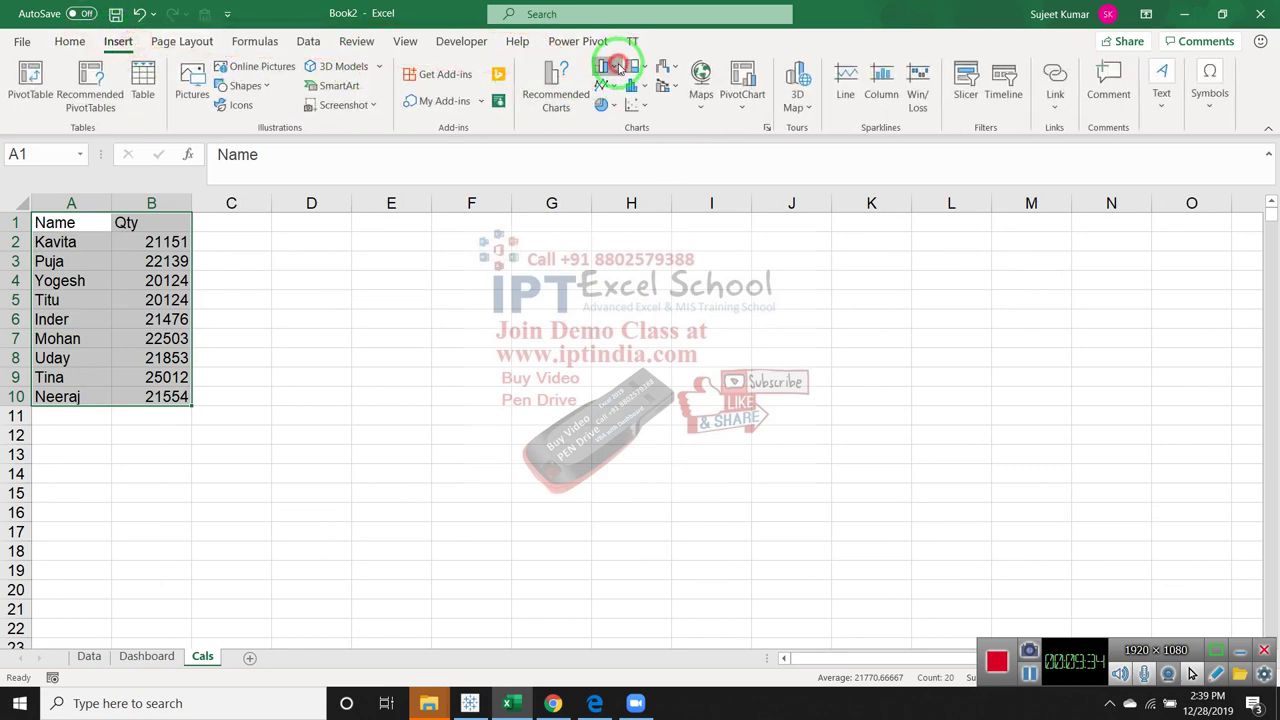
click(618, 66)
click(565, 130)
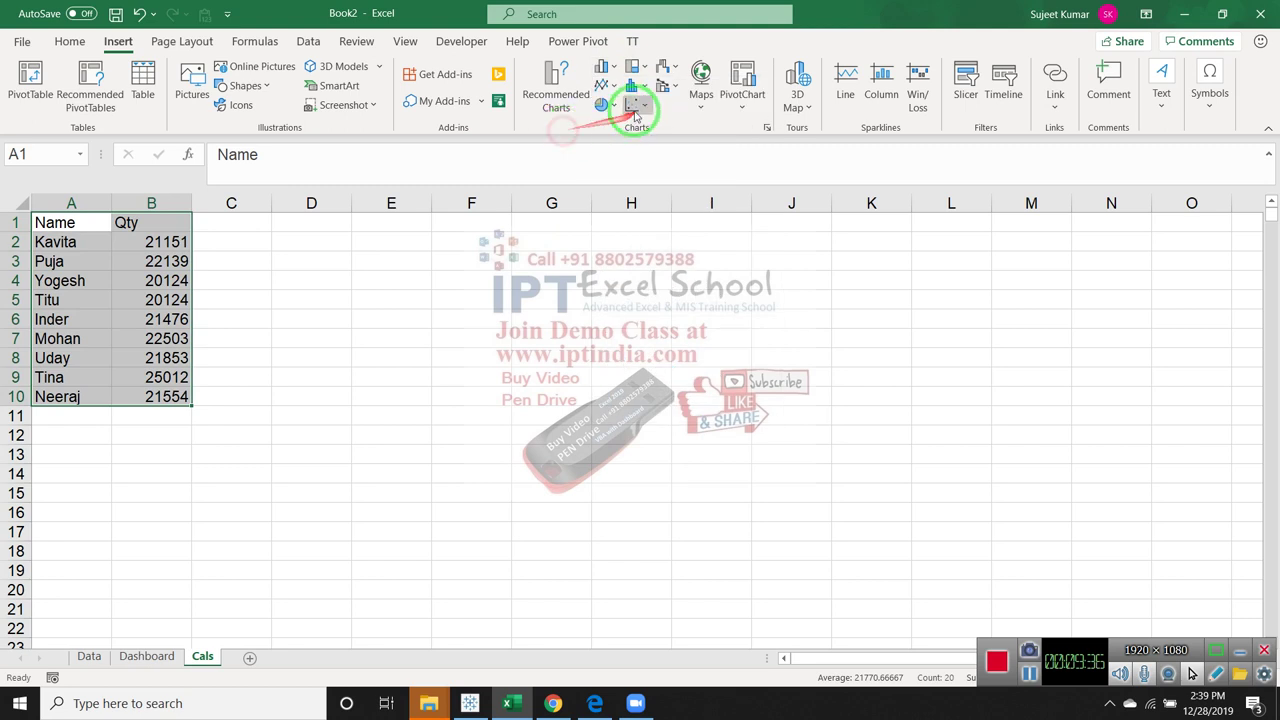
click(614, 106)
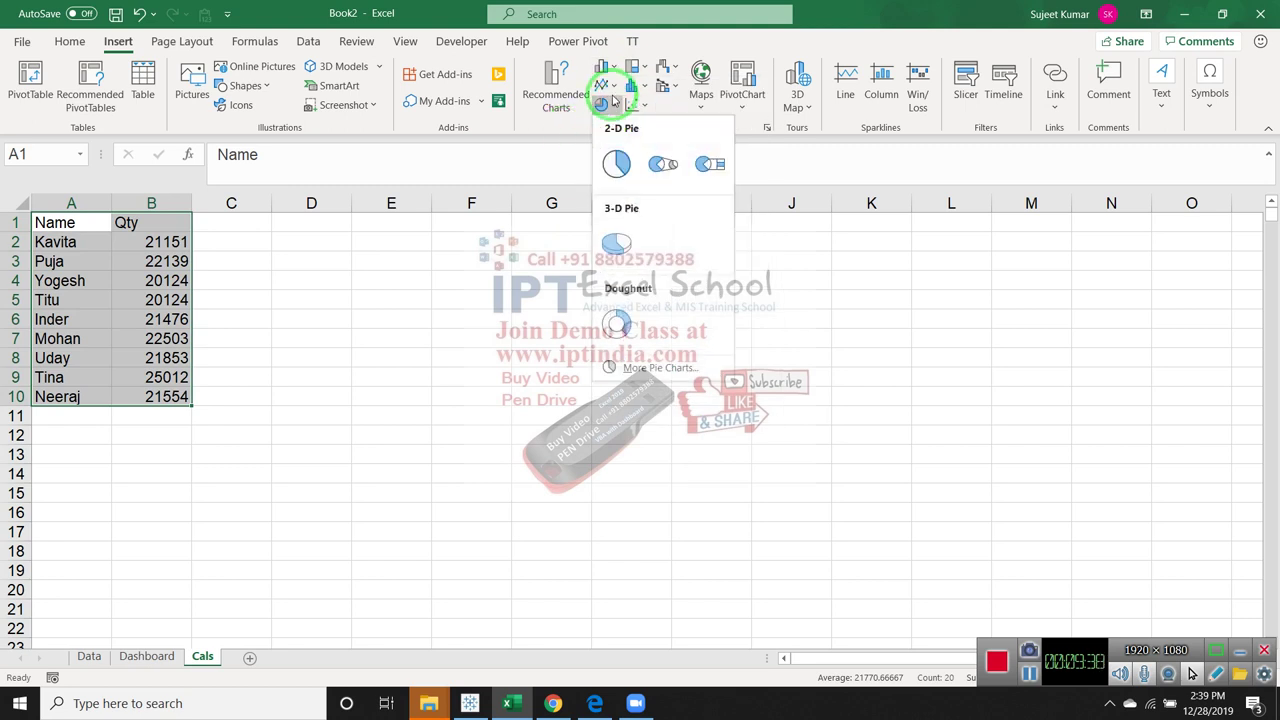
click(569, 124)
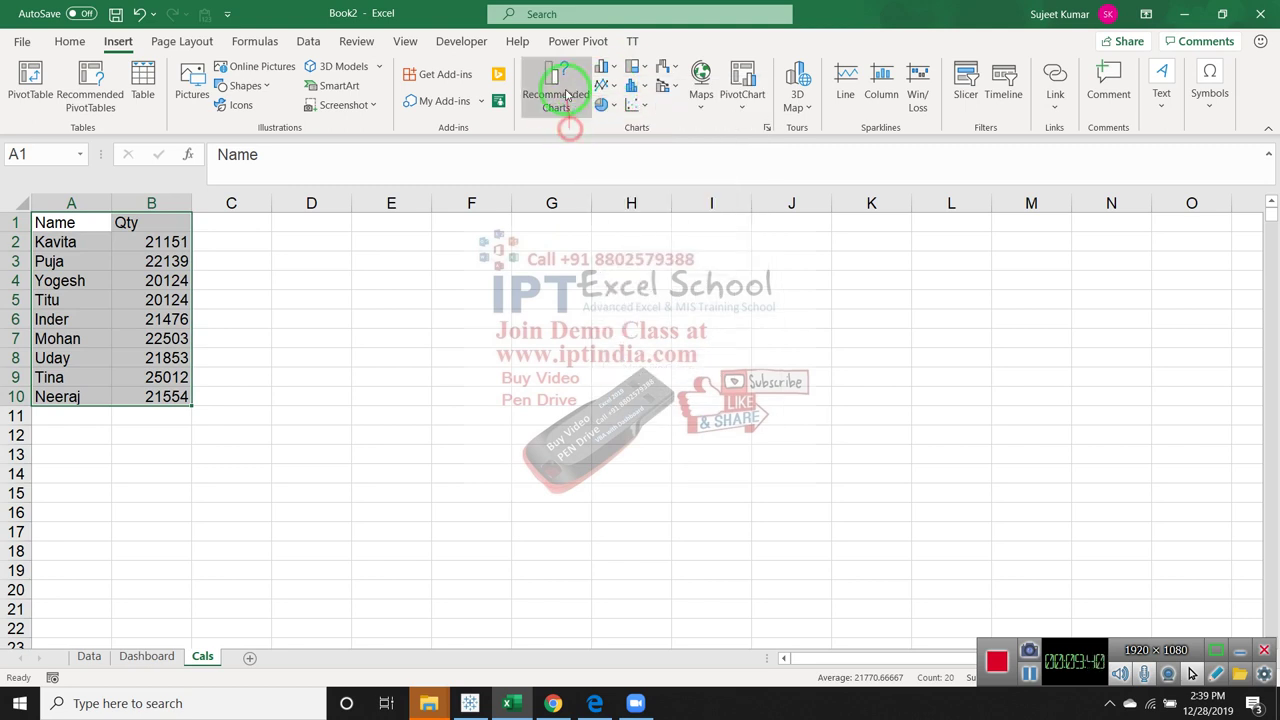
click(565, 89)
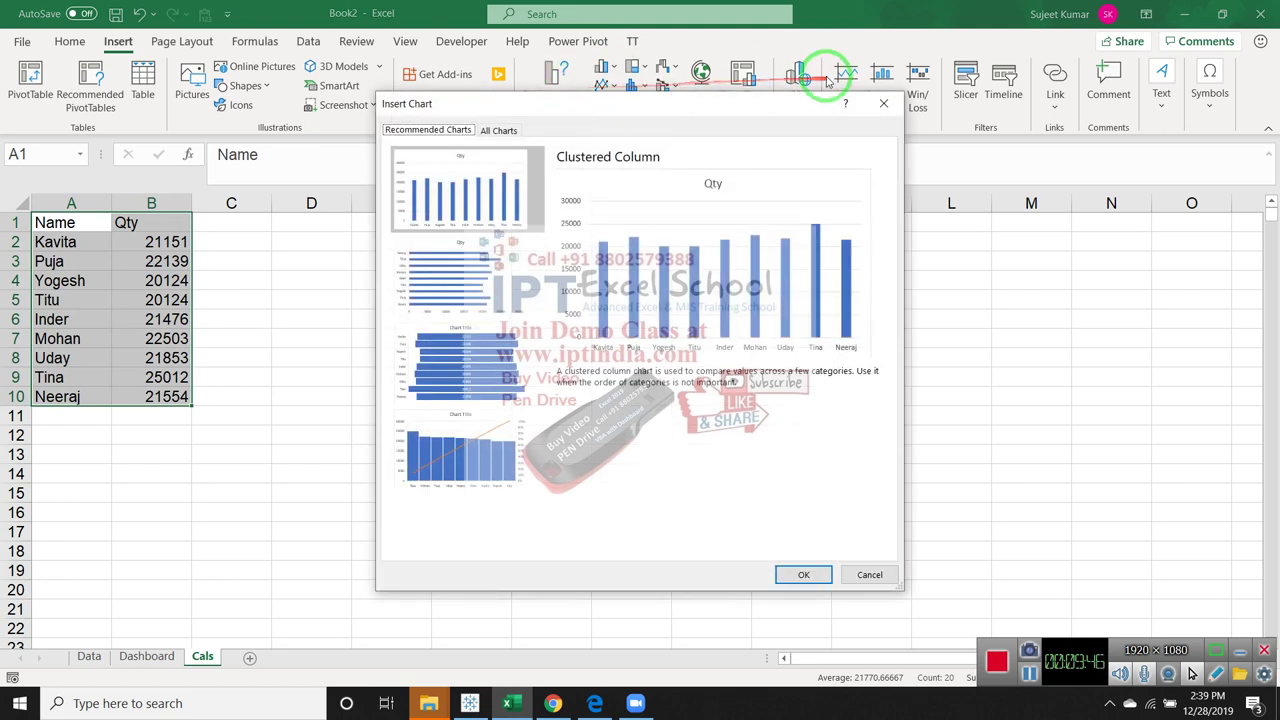
key(Escape)
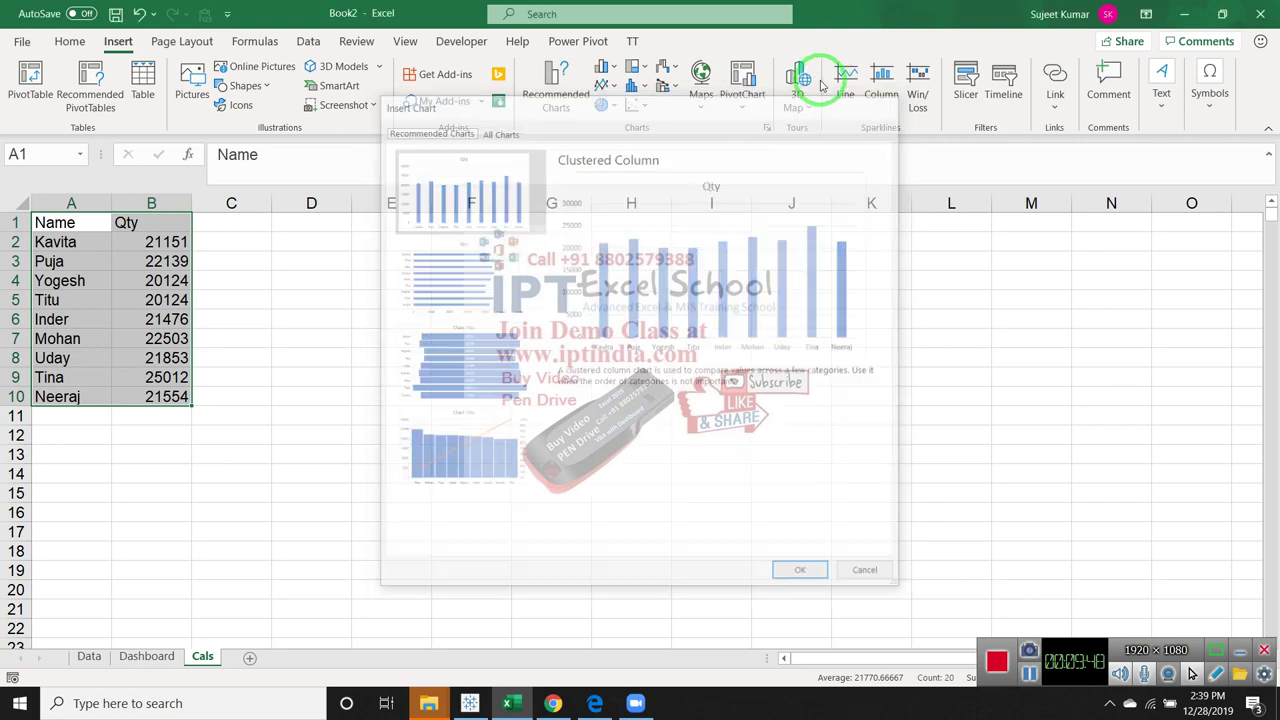
Insert a Doughnut chart of the Qty values from the Pie/Doughnut chart menu
click(607, 68)
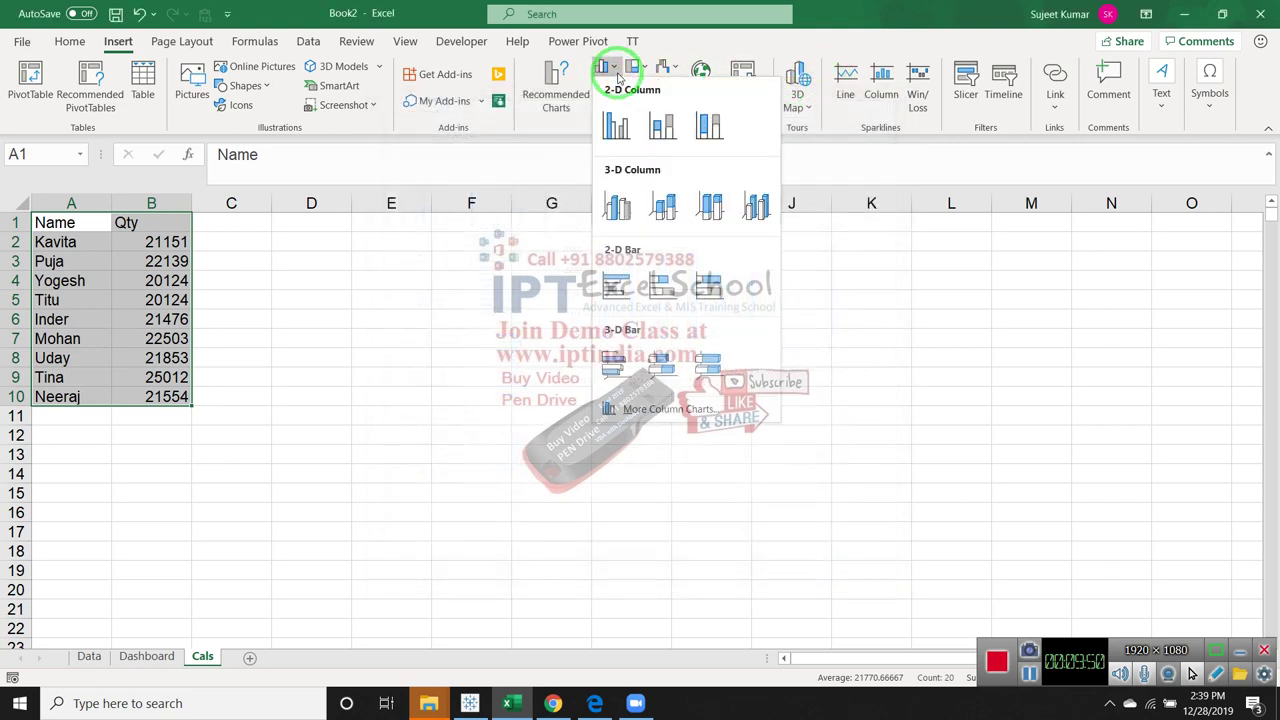
click(560, 115)
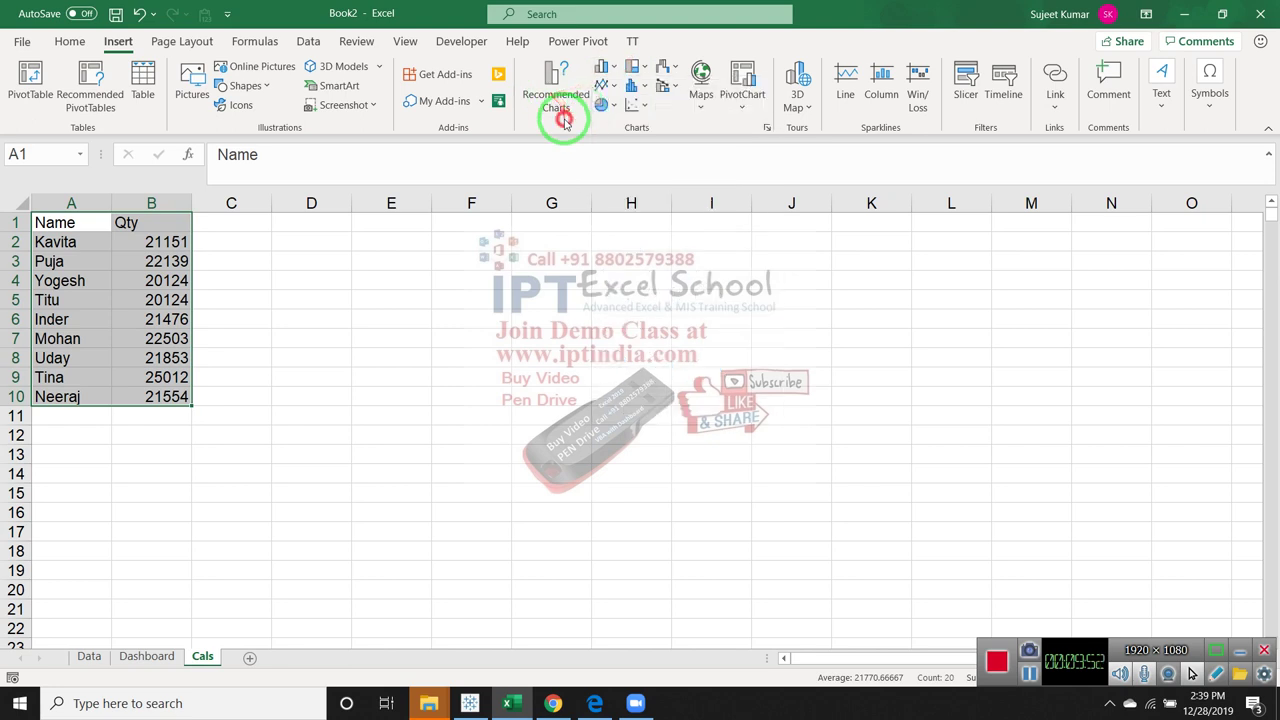
click(613, 110)
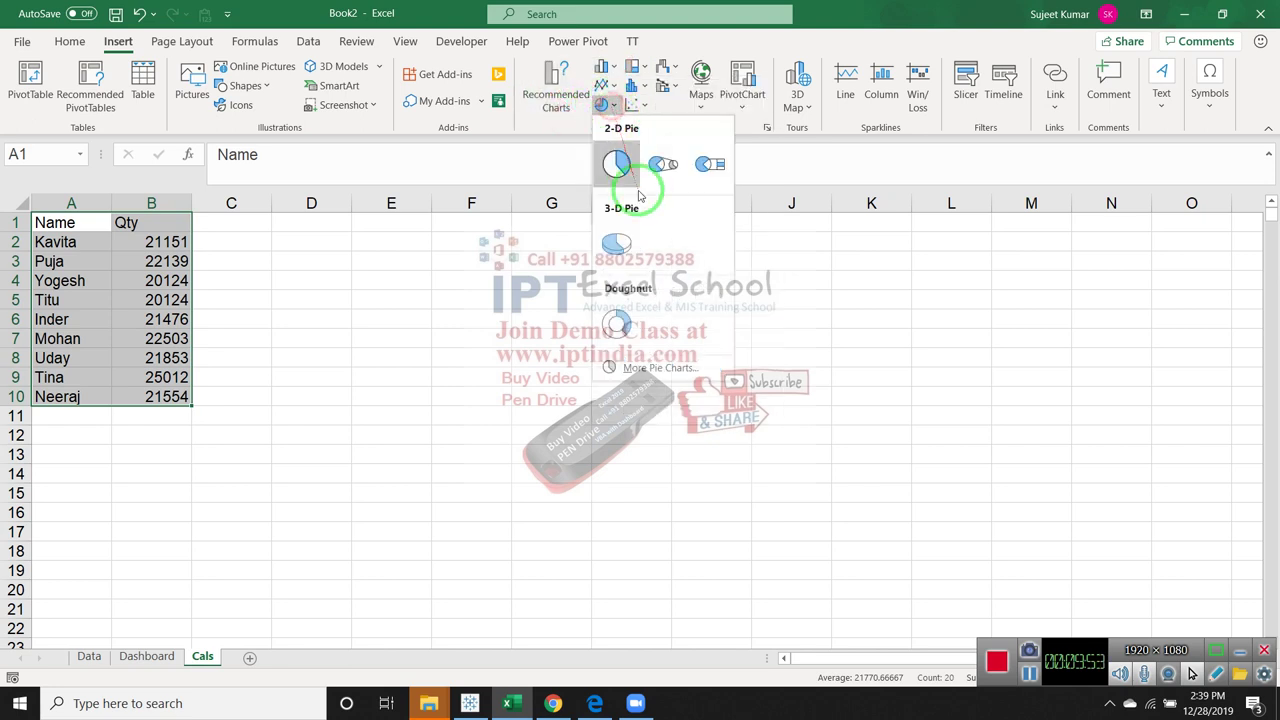
click(628, 325)
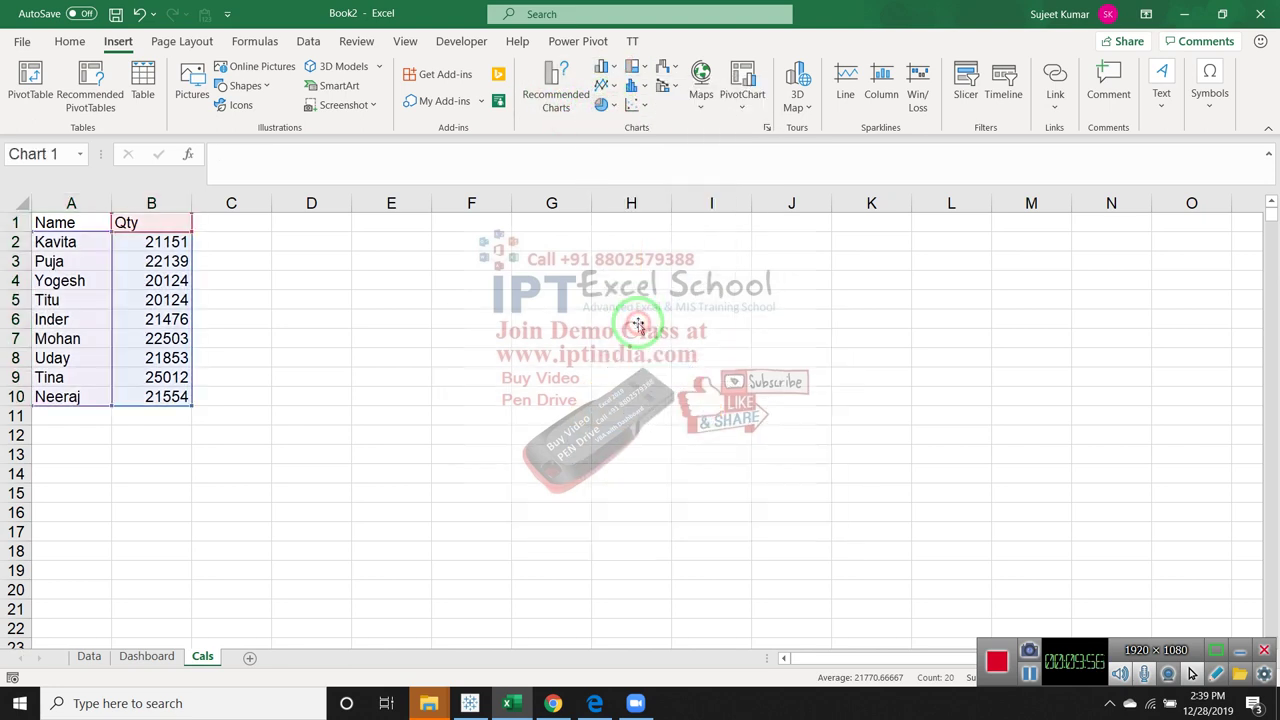
Move the chart beside the data and apply Quick Layout 6 with percentages and side legend
drag(533, 342, 359, 272)
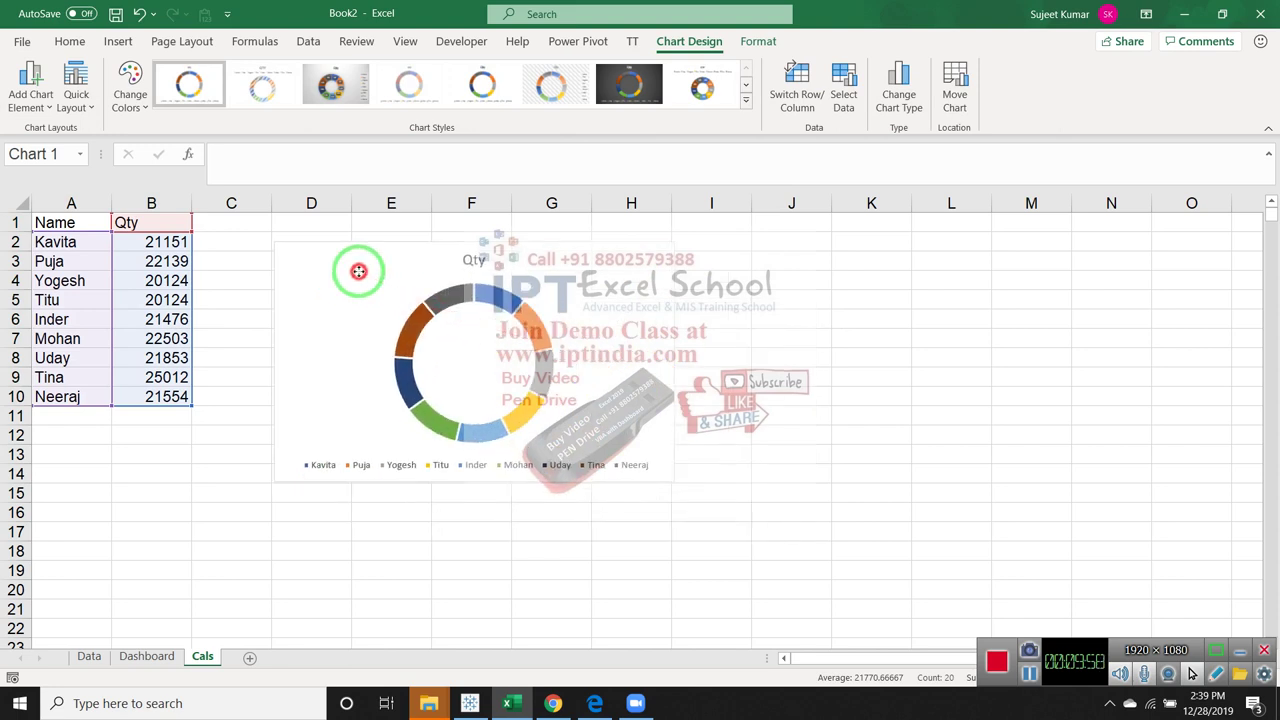
click(89, 109)
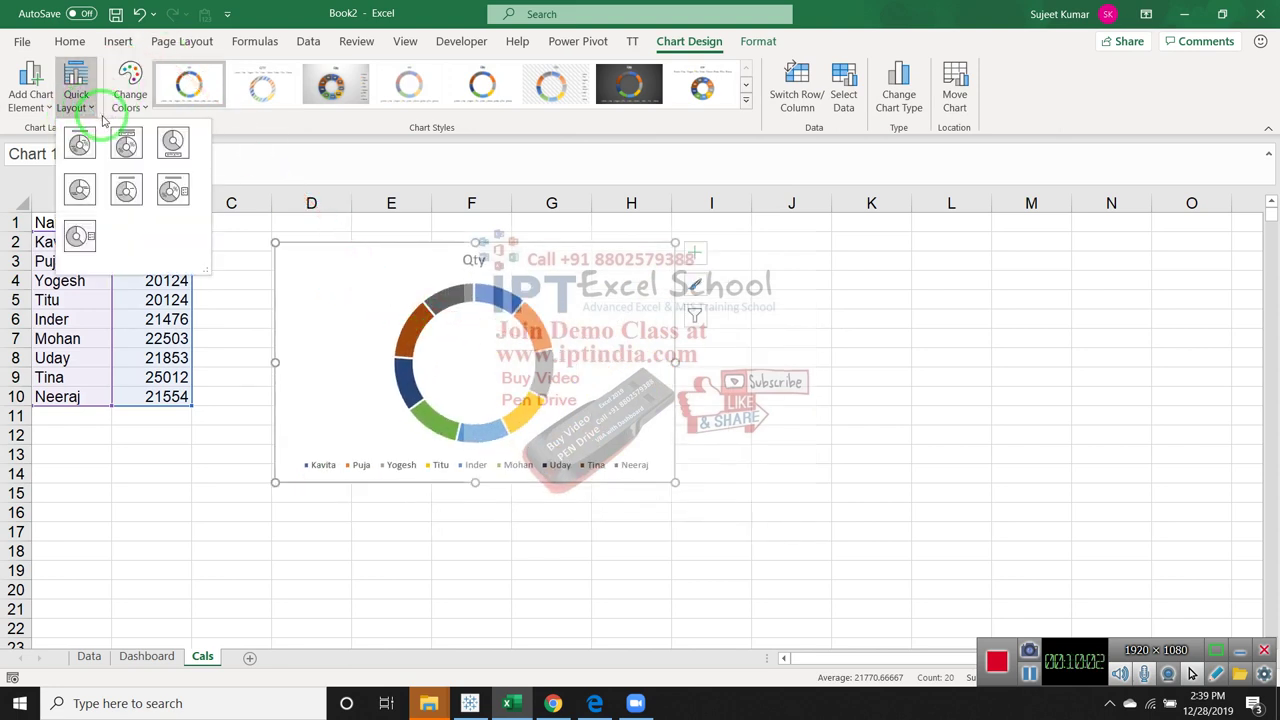
click(174, 191)
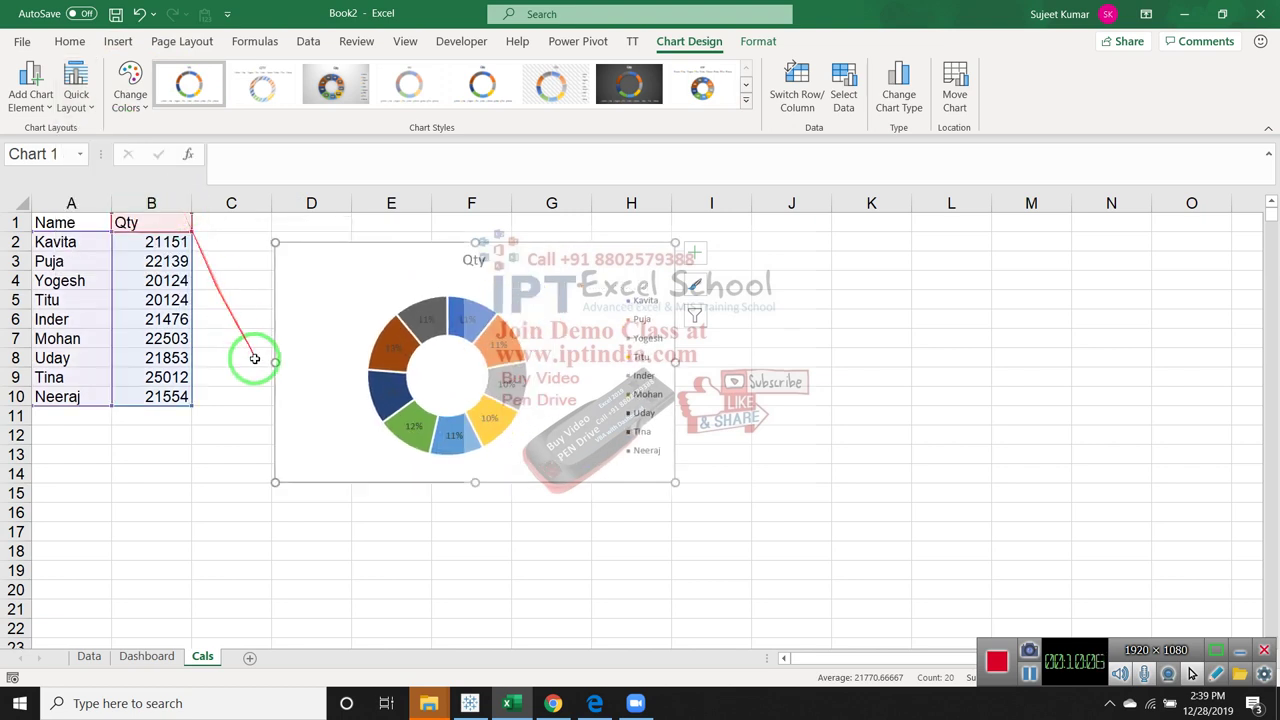
Enlarge the chart by dragging its corner handle down and to the right
click(885, 452)
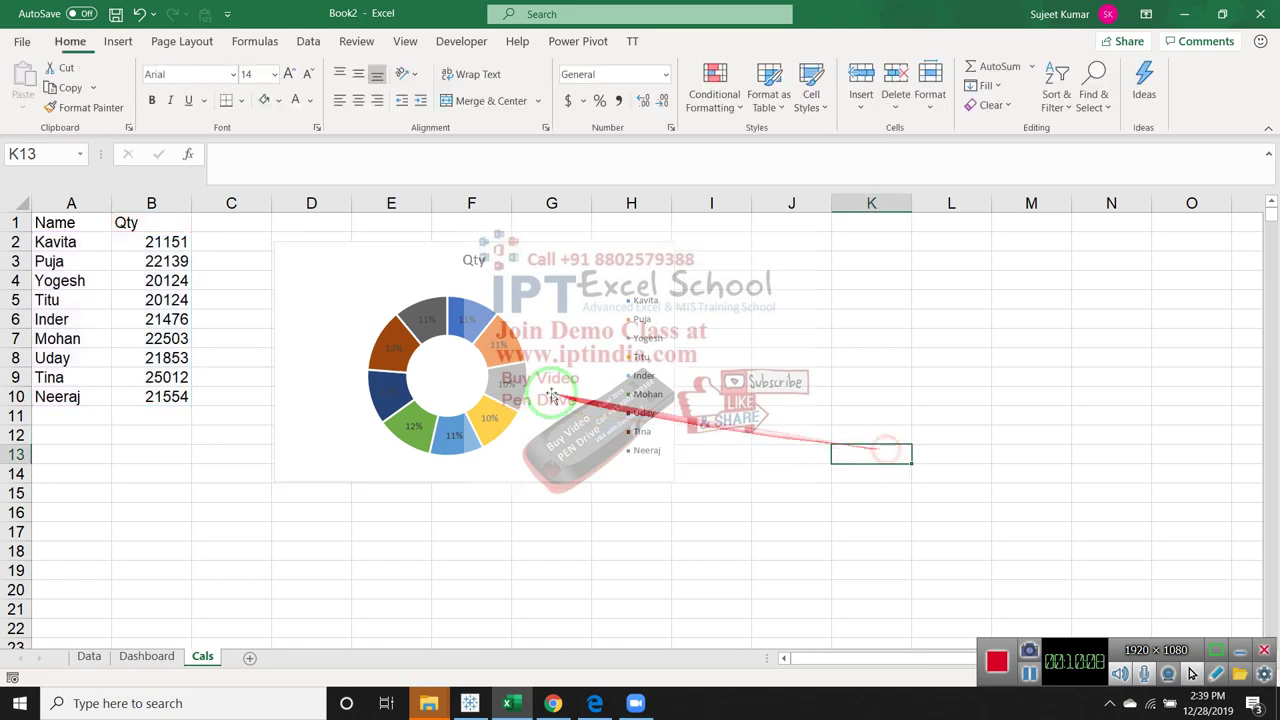
click(507, 388)
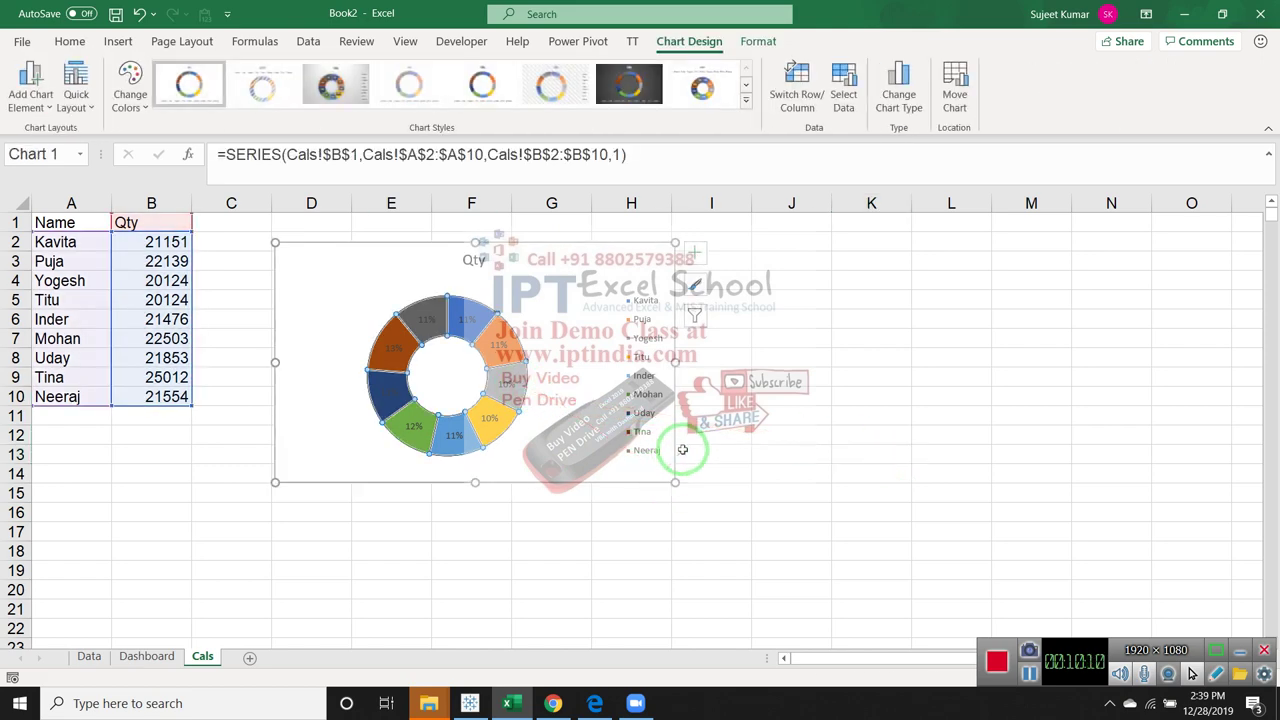
drag(680, 495, 762, 555)
click(694, 512)
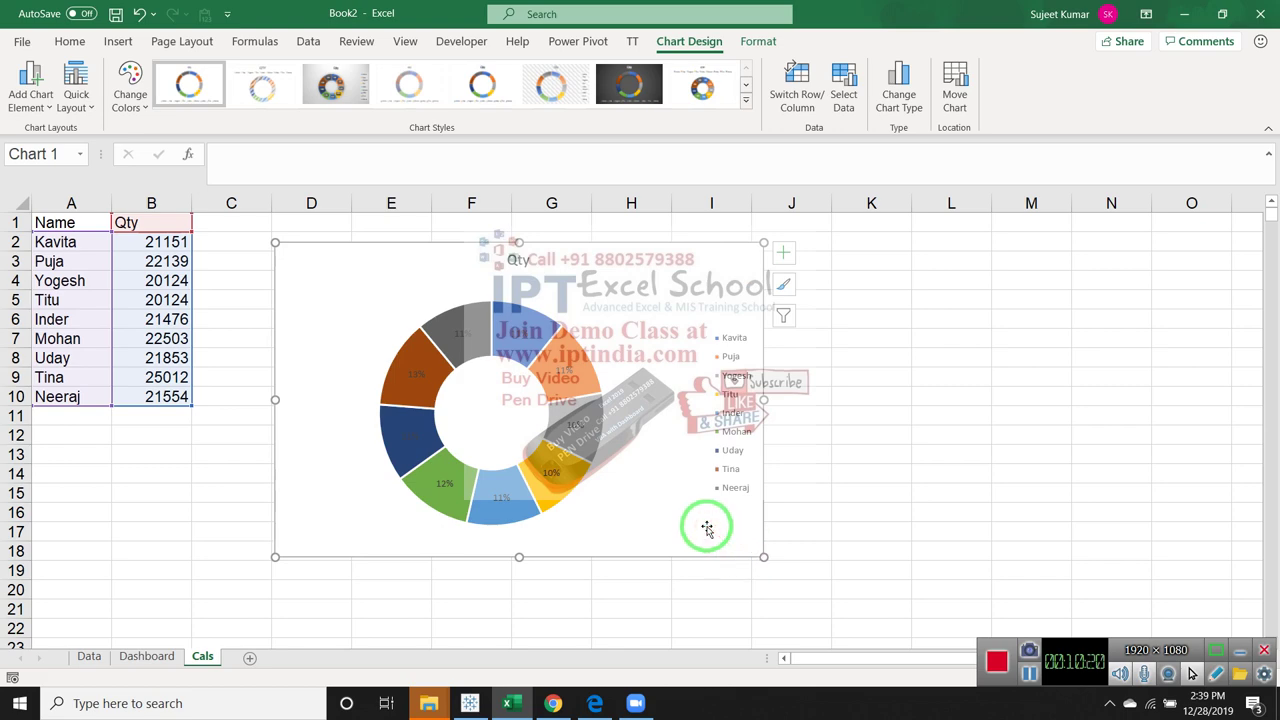
Move the chart from the Cals sheet onto the Dashboard sheet, pasting it at E5
key(Delete)
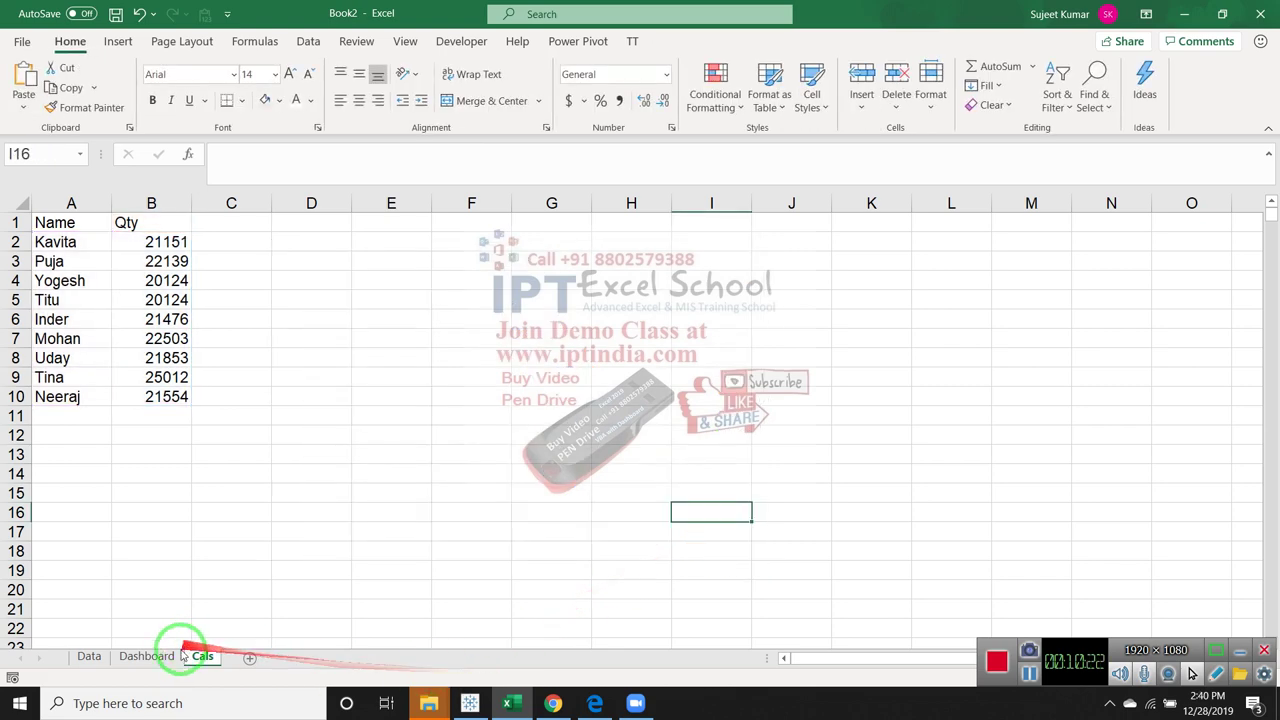
click(146, 656)
click(271, 309)
key(ctrl+v)
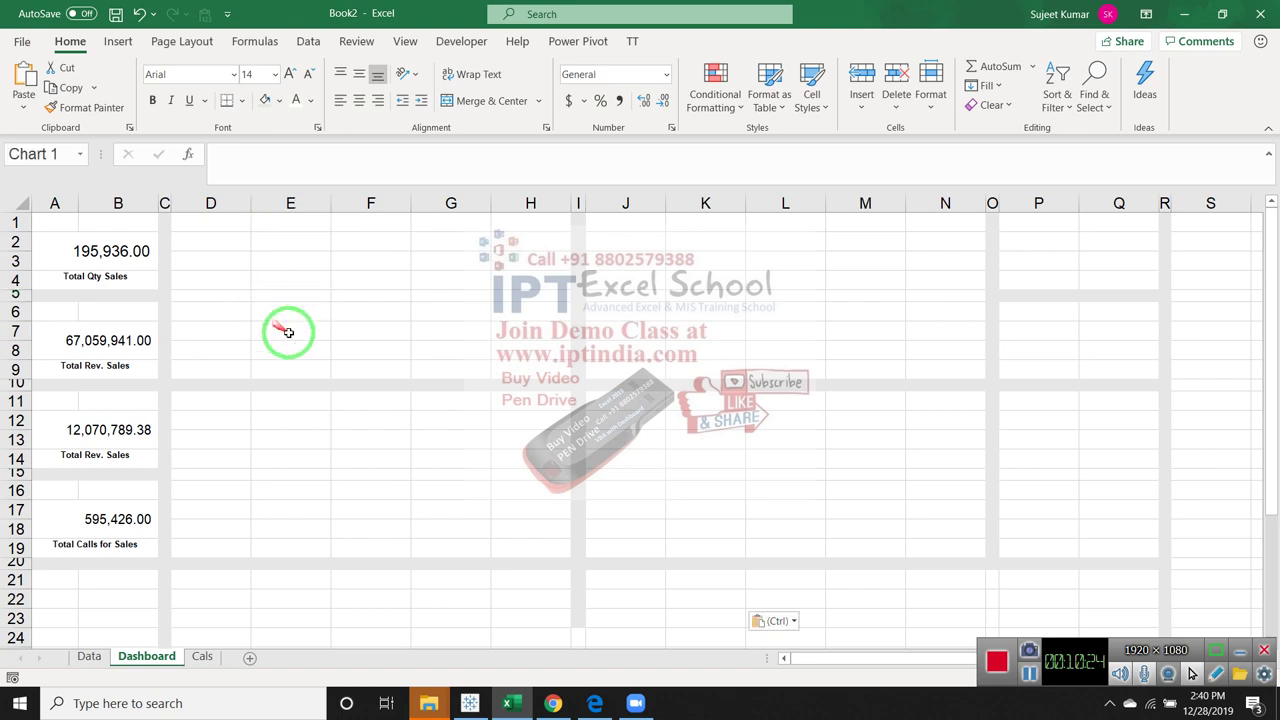
Reposition and shrink the chart to fit beside the top two KPI blocks
drag(330, 325, 247, 248)
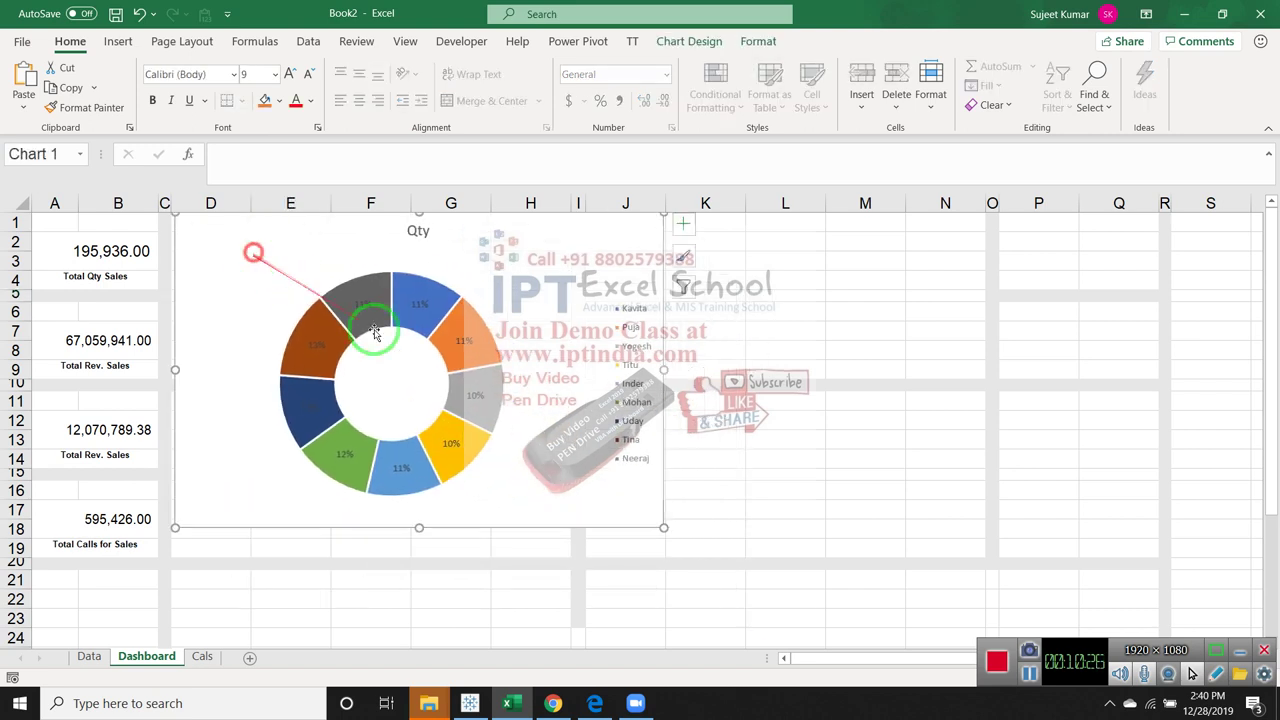
drag(662, 527, 552, 427)
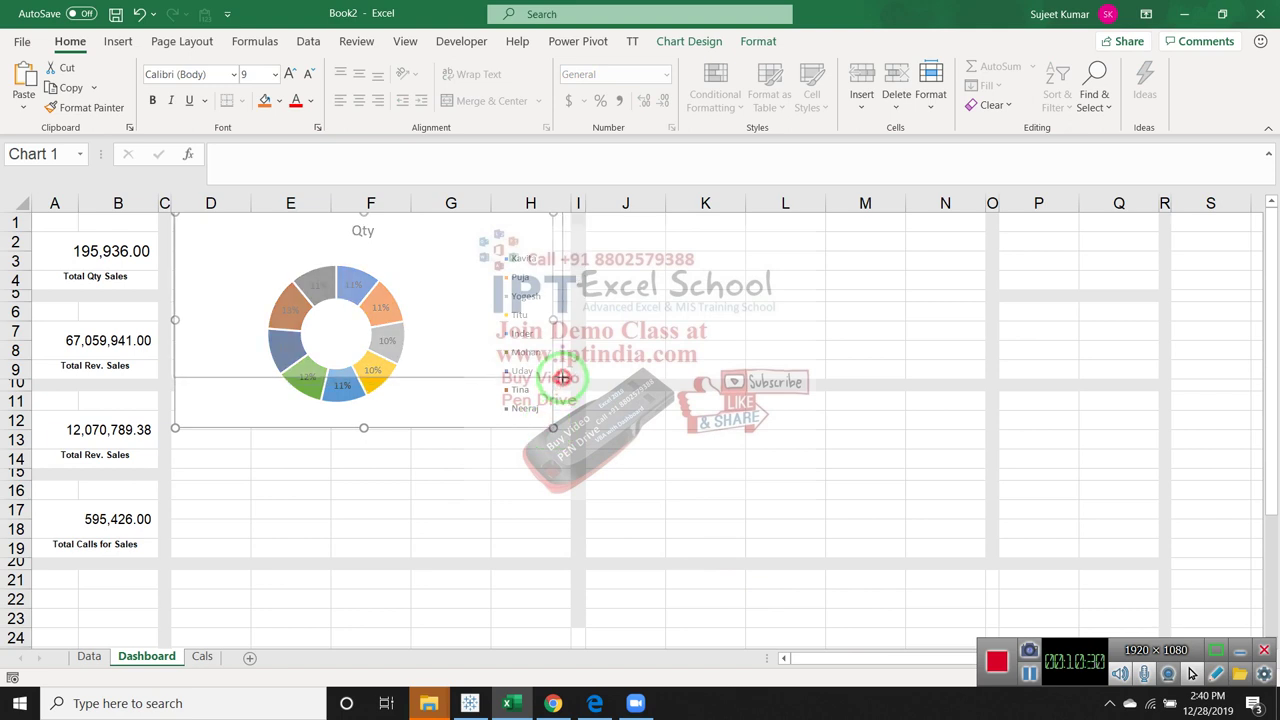
drag(552, 427, 563, 377)
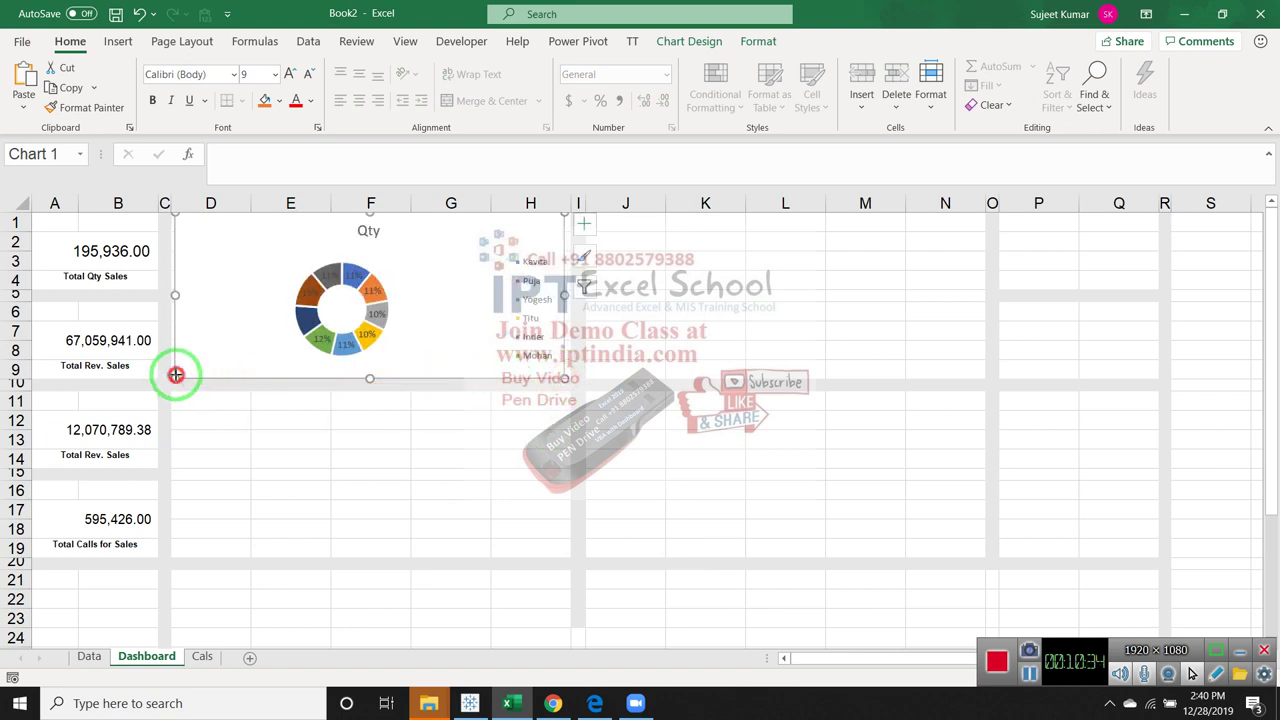
drag(175, 374, 171, 375)
Delete the Qty chart title and reduce the legend's font size
click(366, 231)
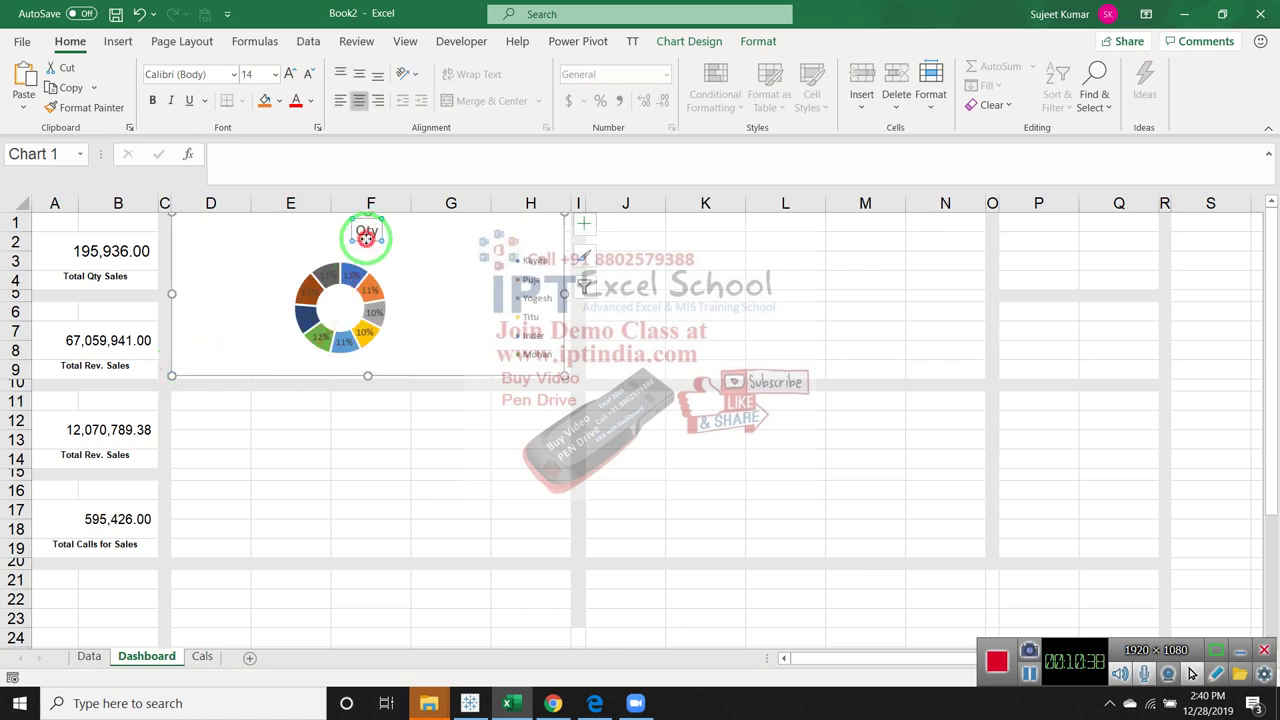
key(Delete)
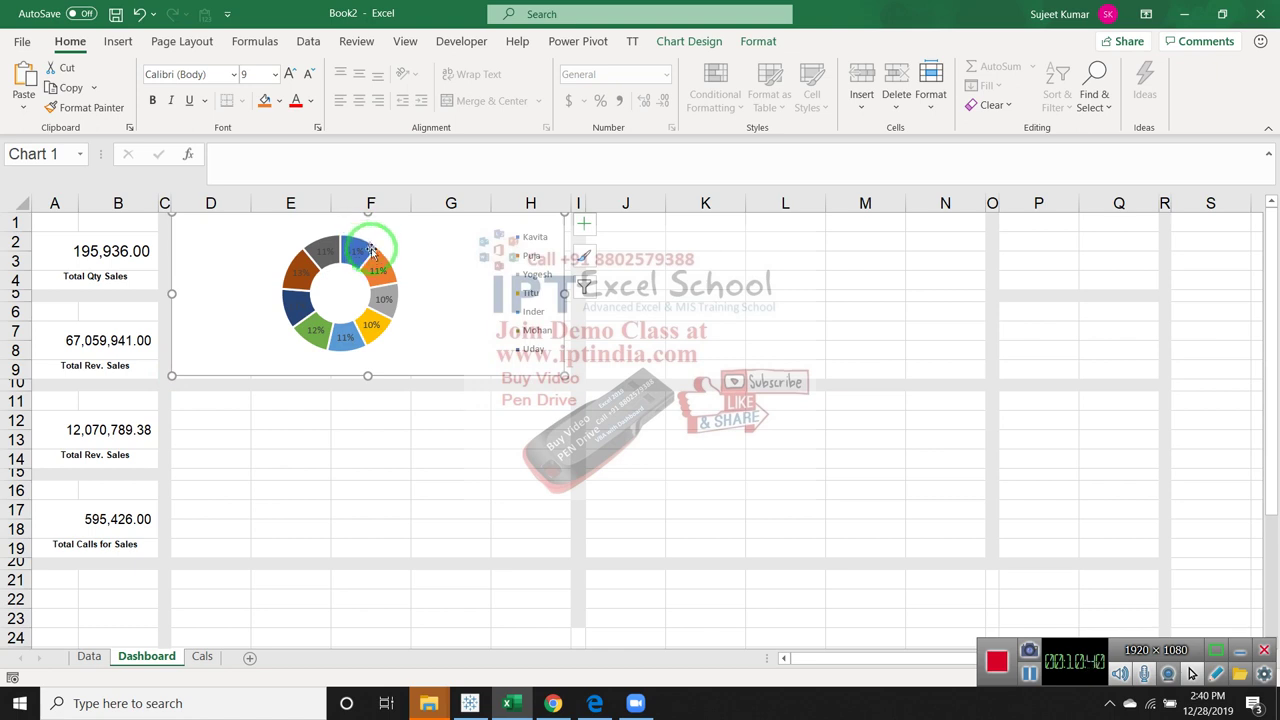
click(518, 289)
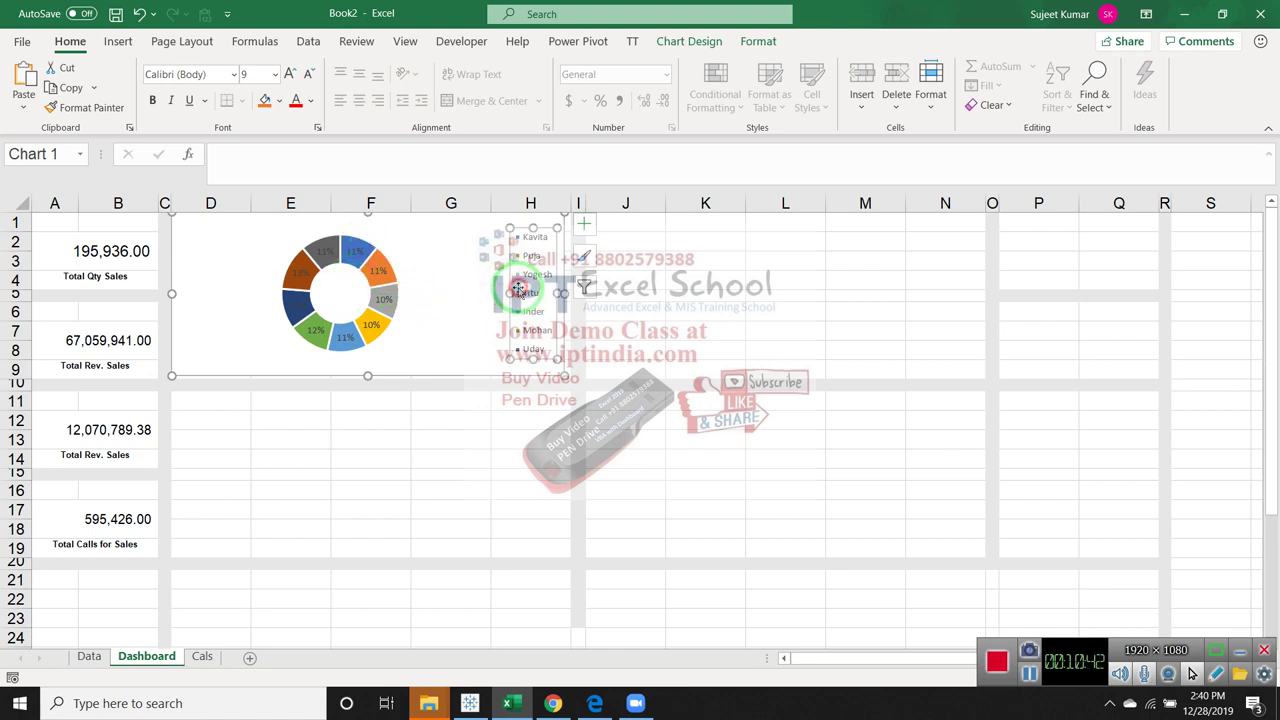
click(309, 75)
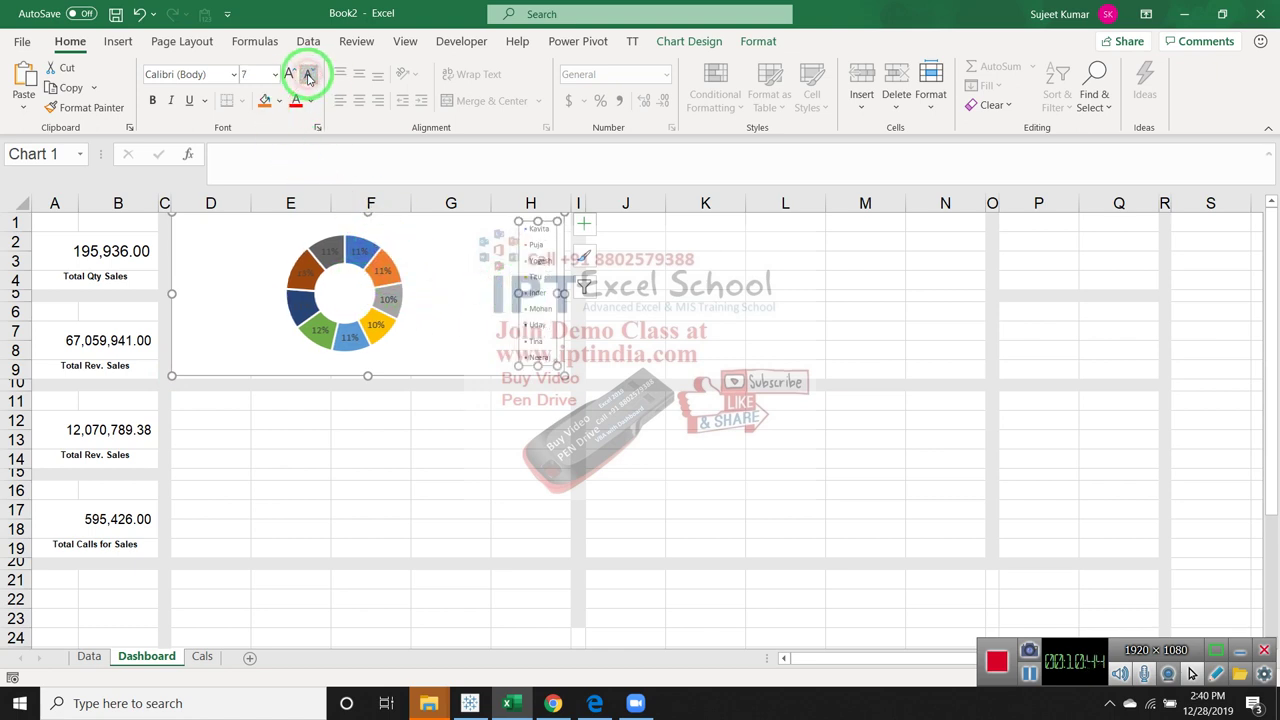
click(335, 453)
click(483, 323)
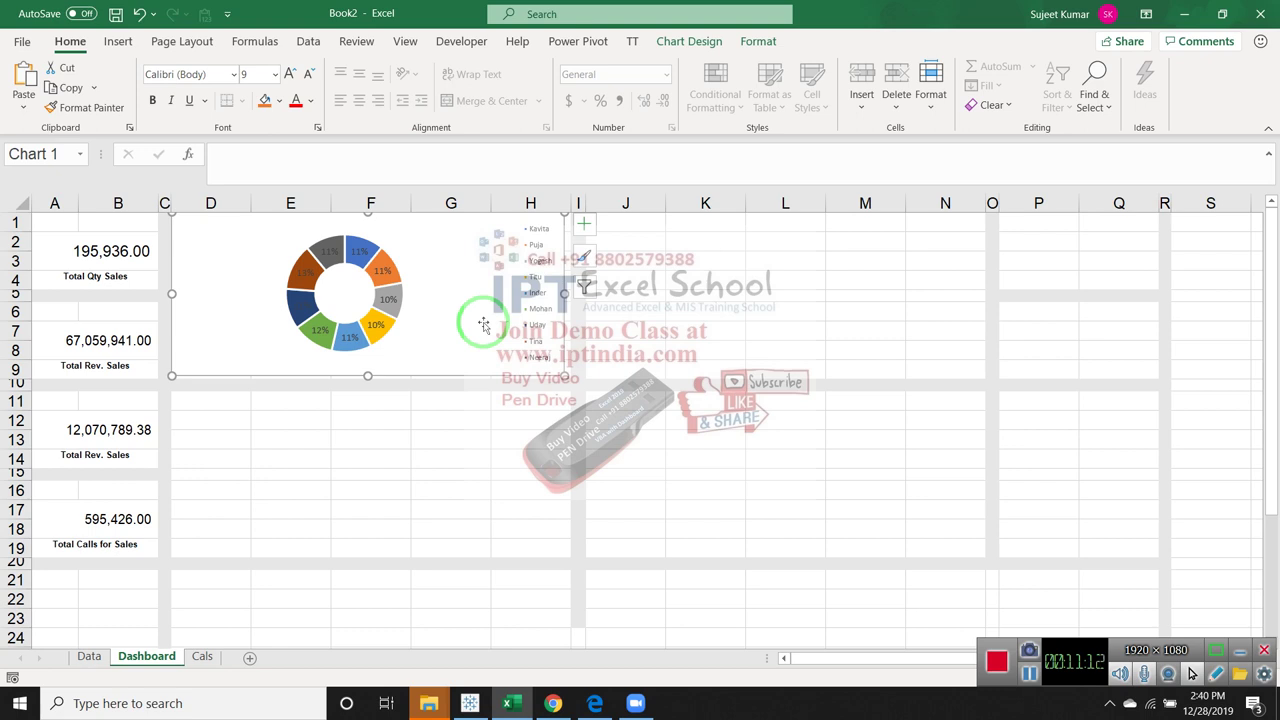
Delete the names legend from the doughnut chart
click(537, 293)
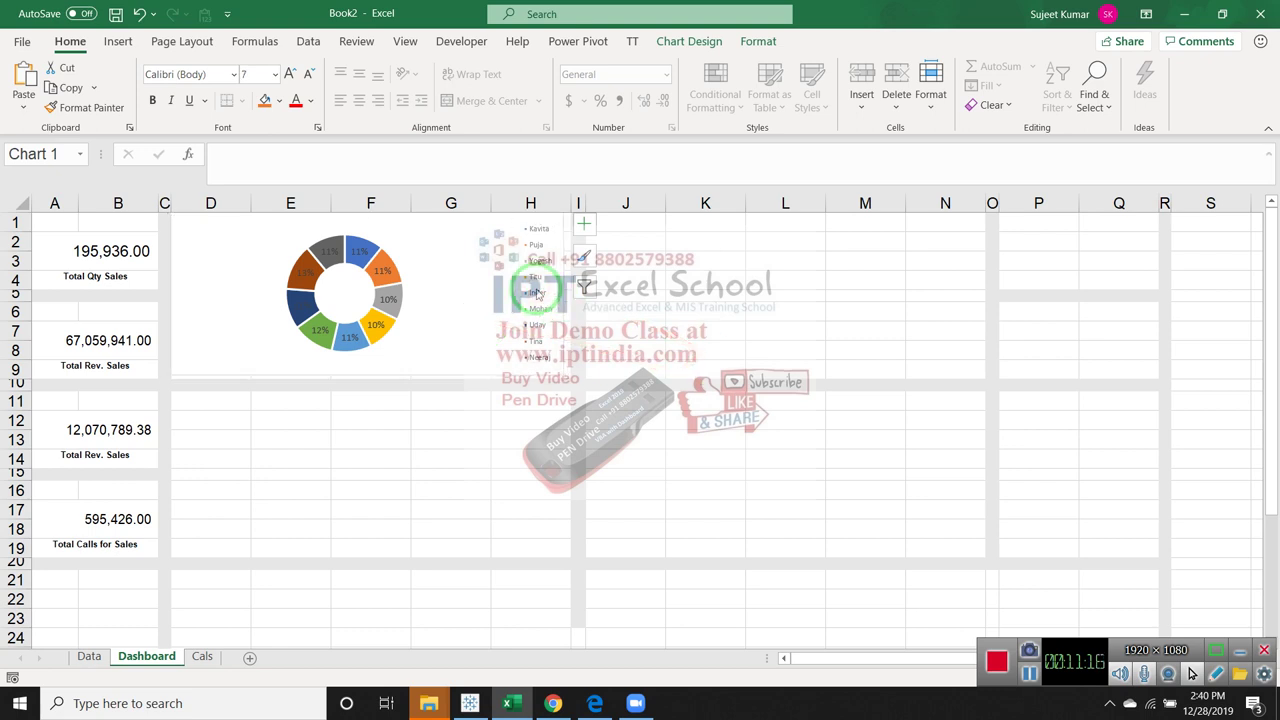
key(Delete)
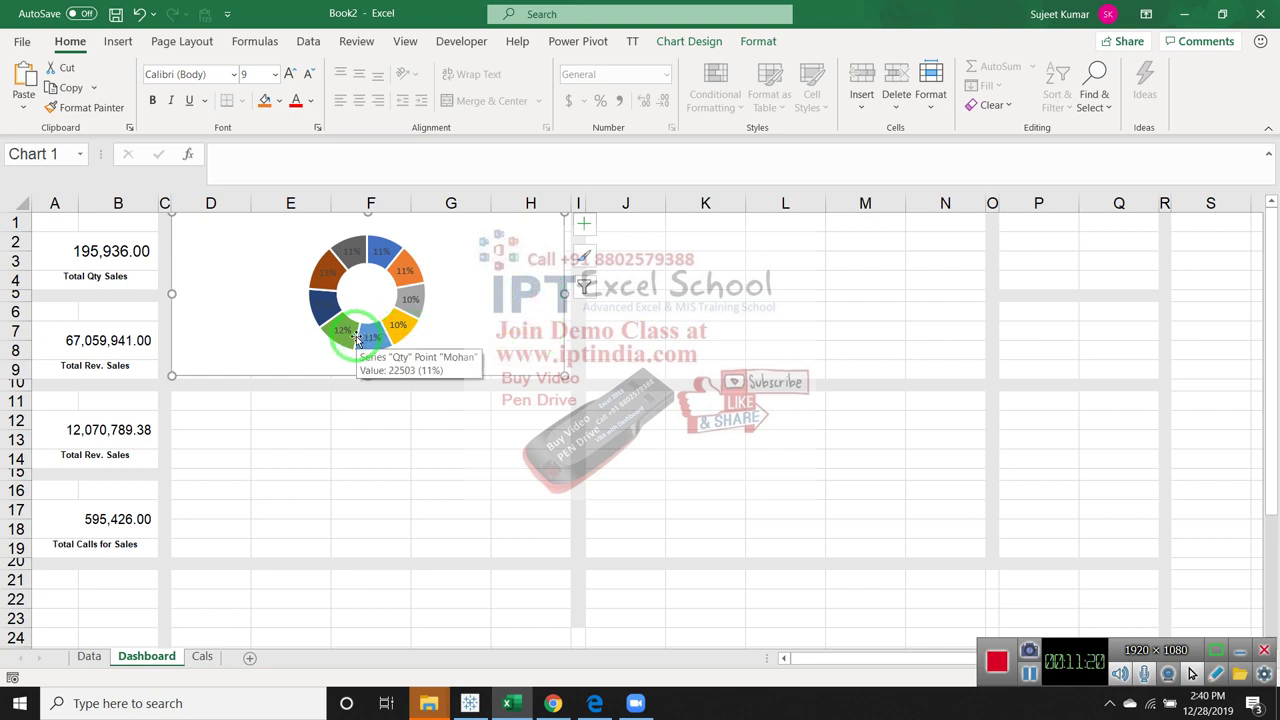
click(355, 338)
Add the category names to the doughnut's percentage data labels
right_click(357, 340)
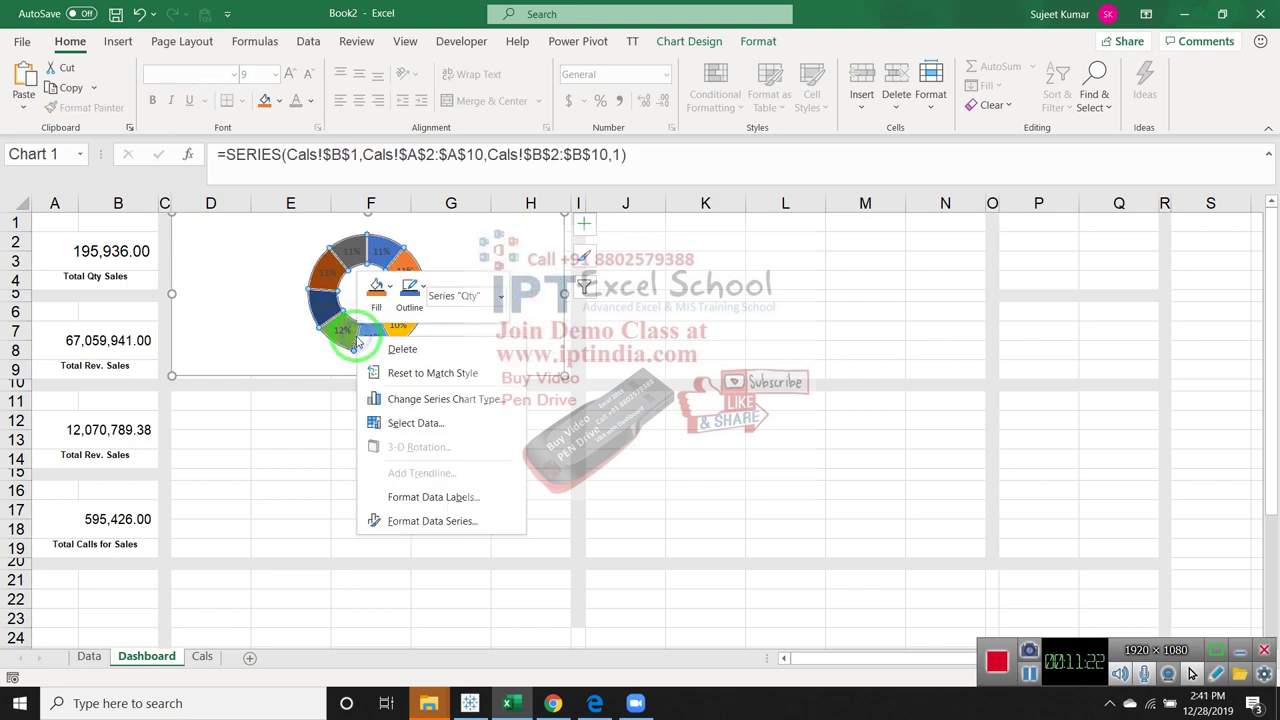
click(433, 497)
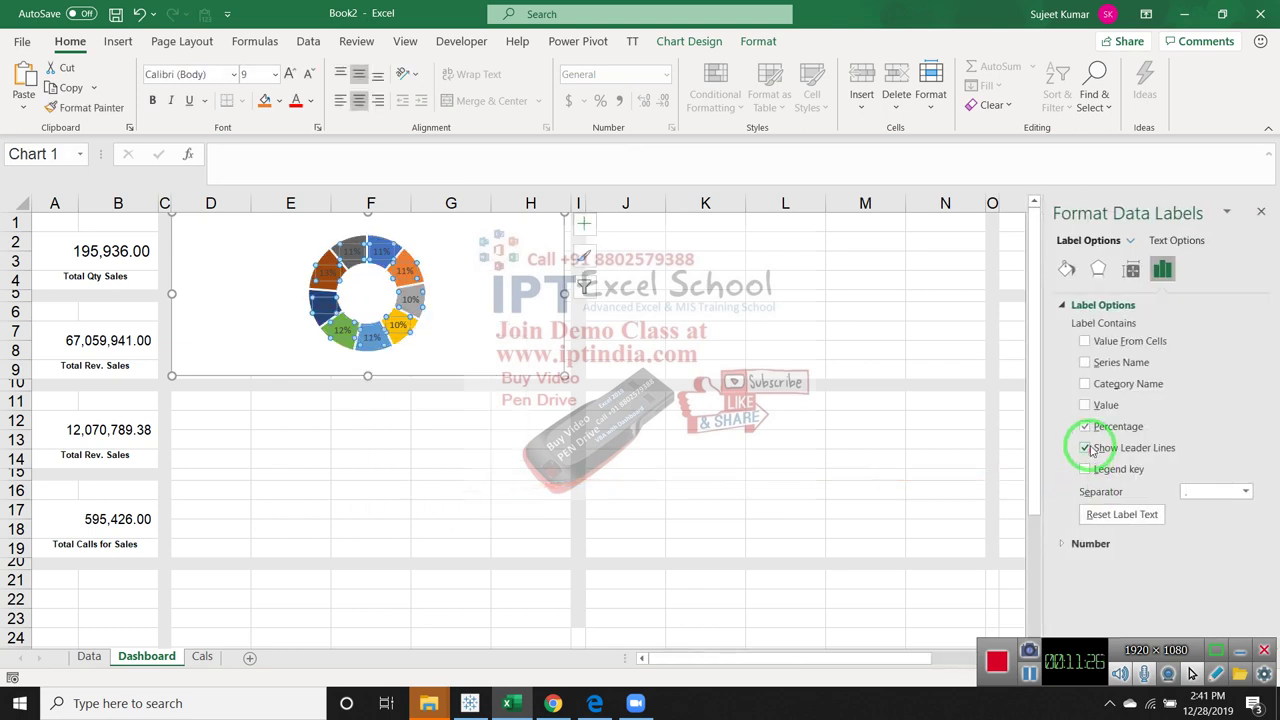
click(1086, 385)
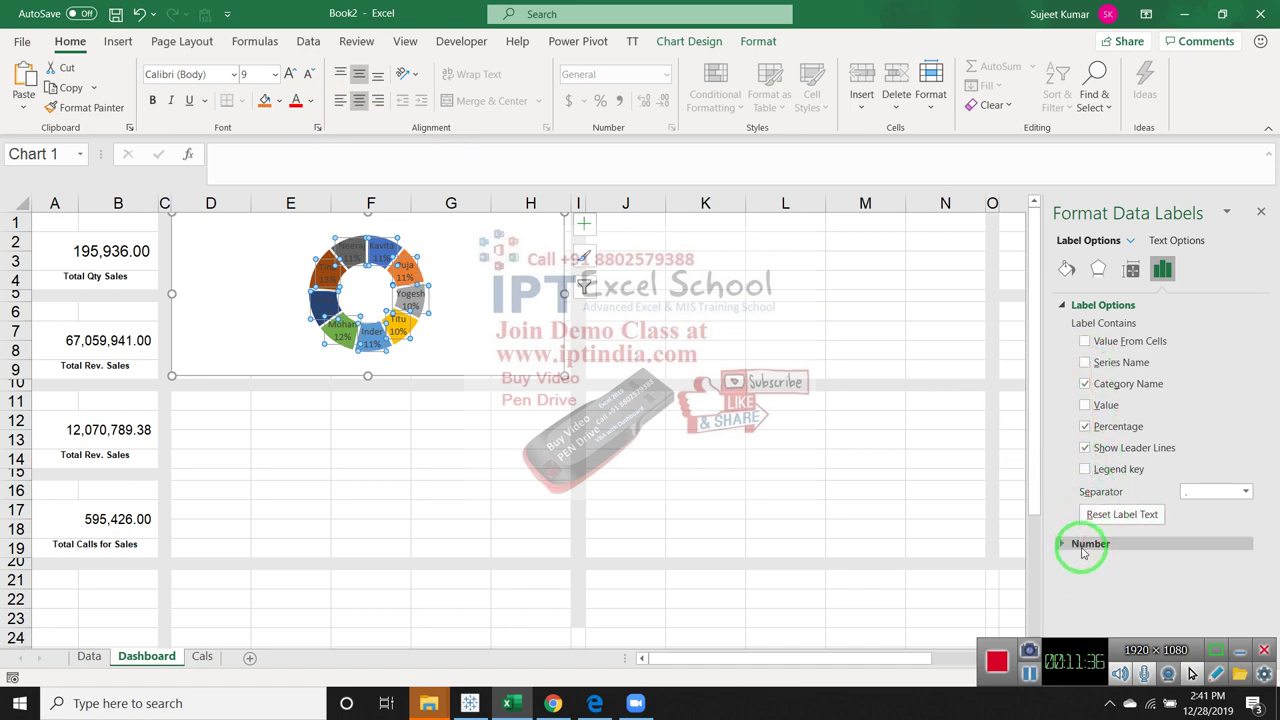
Review the data labels' size, label content and number format settings
click(1131, 269)
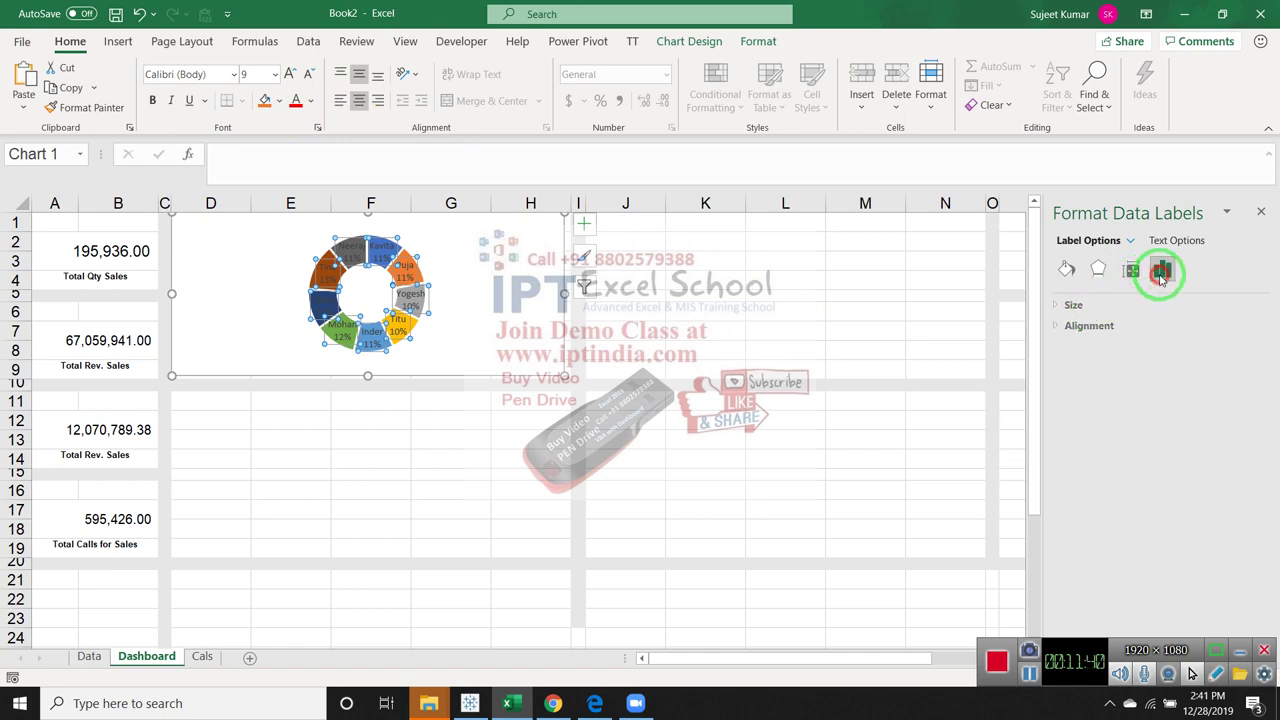
click(1162, 269)
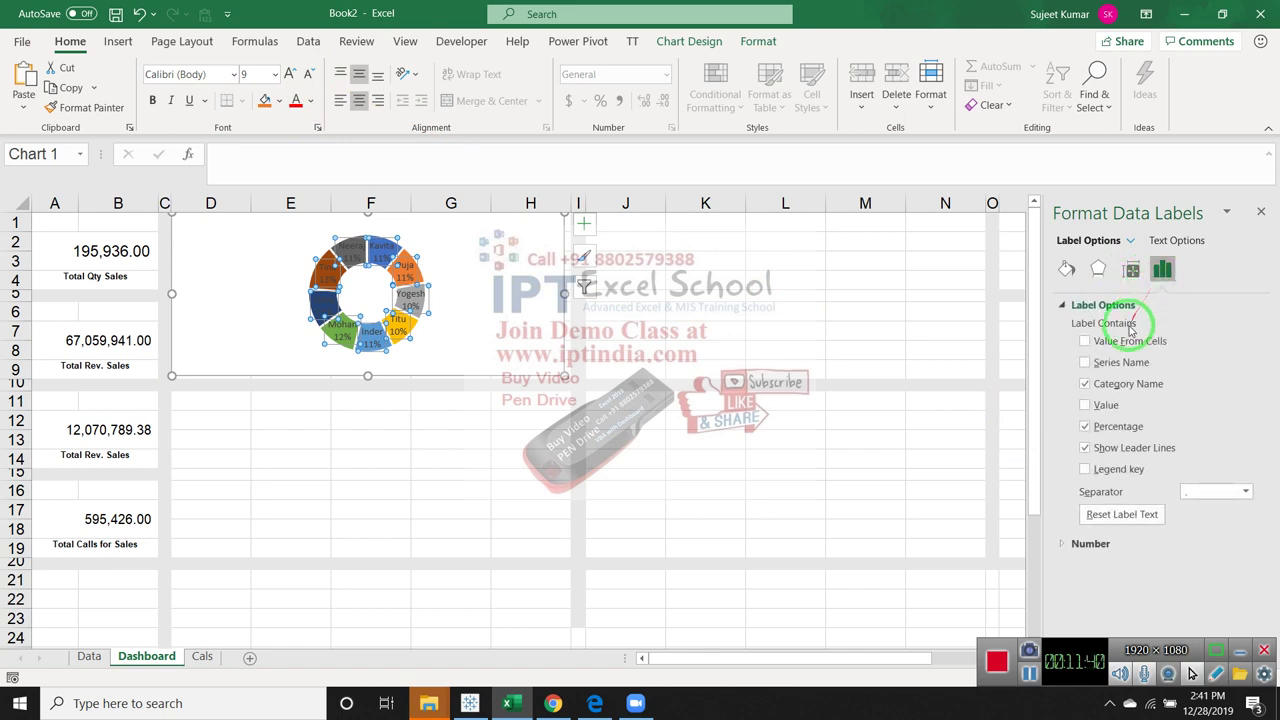
click(1092, 543)
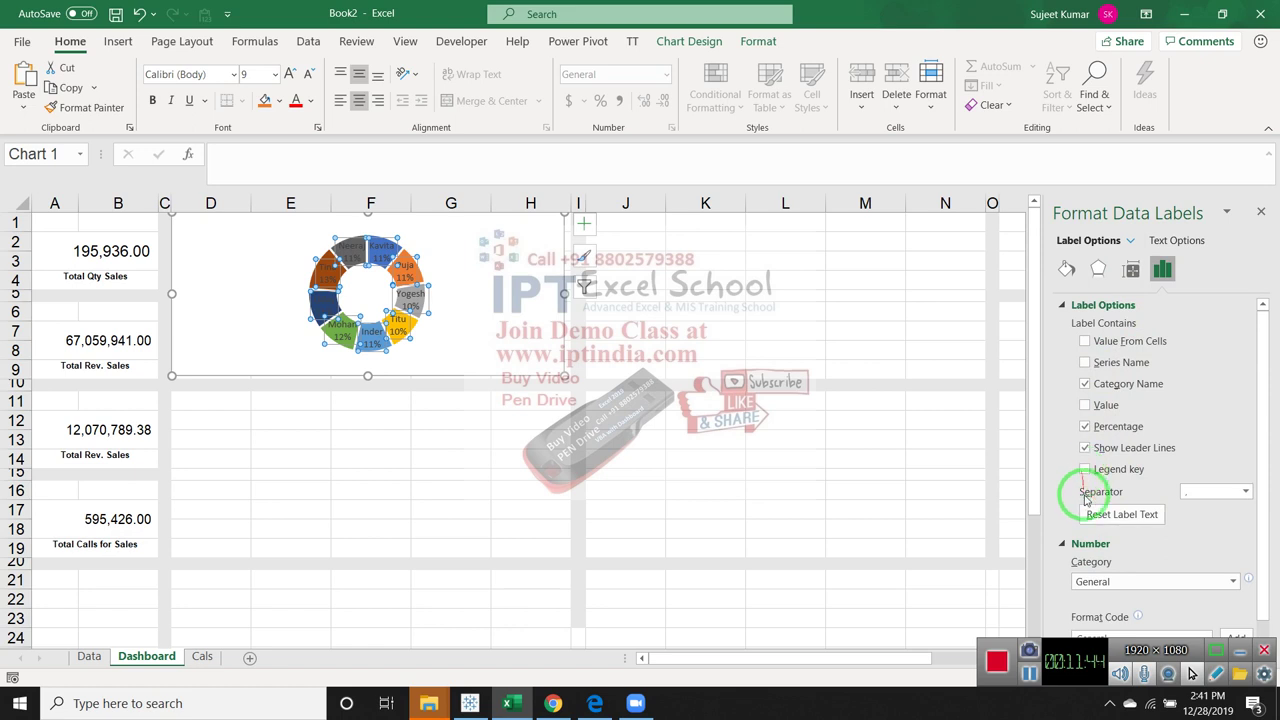
scroll(1062, 469, down, 1)
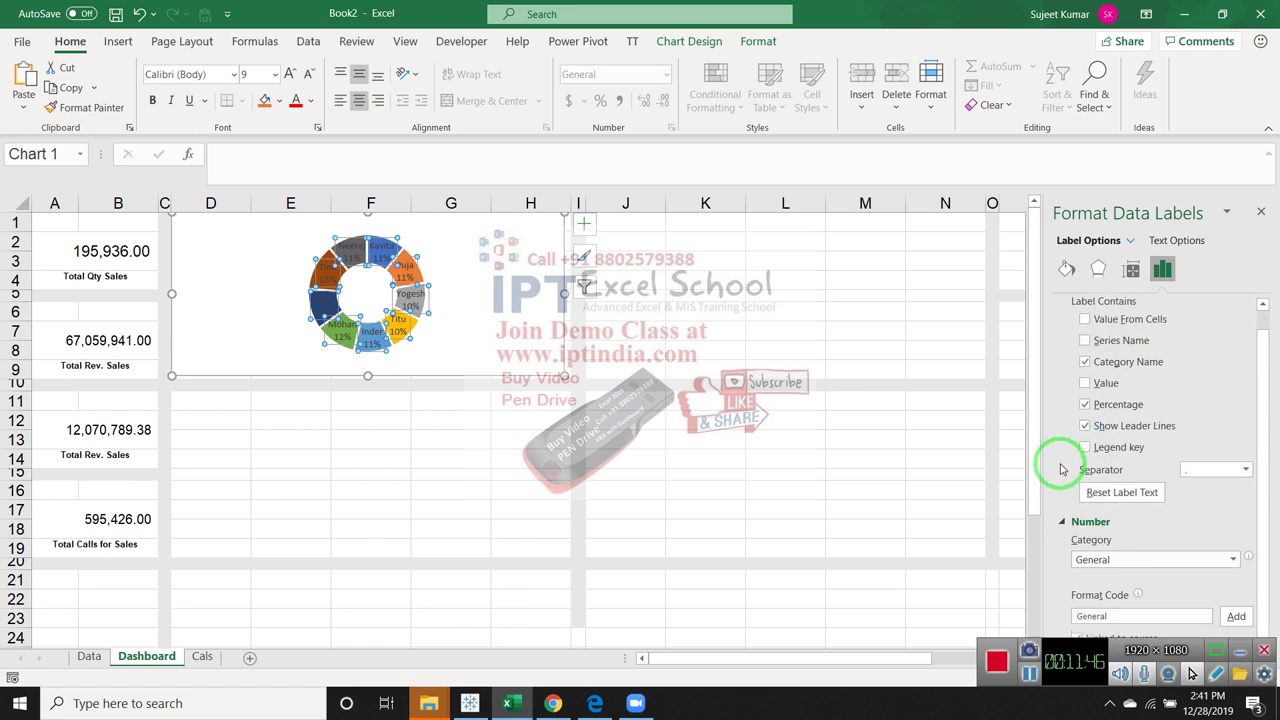
scroll(1062, 469, up, 1)
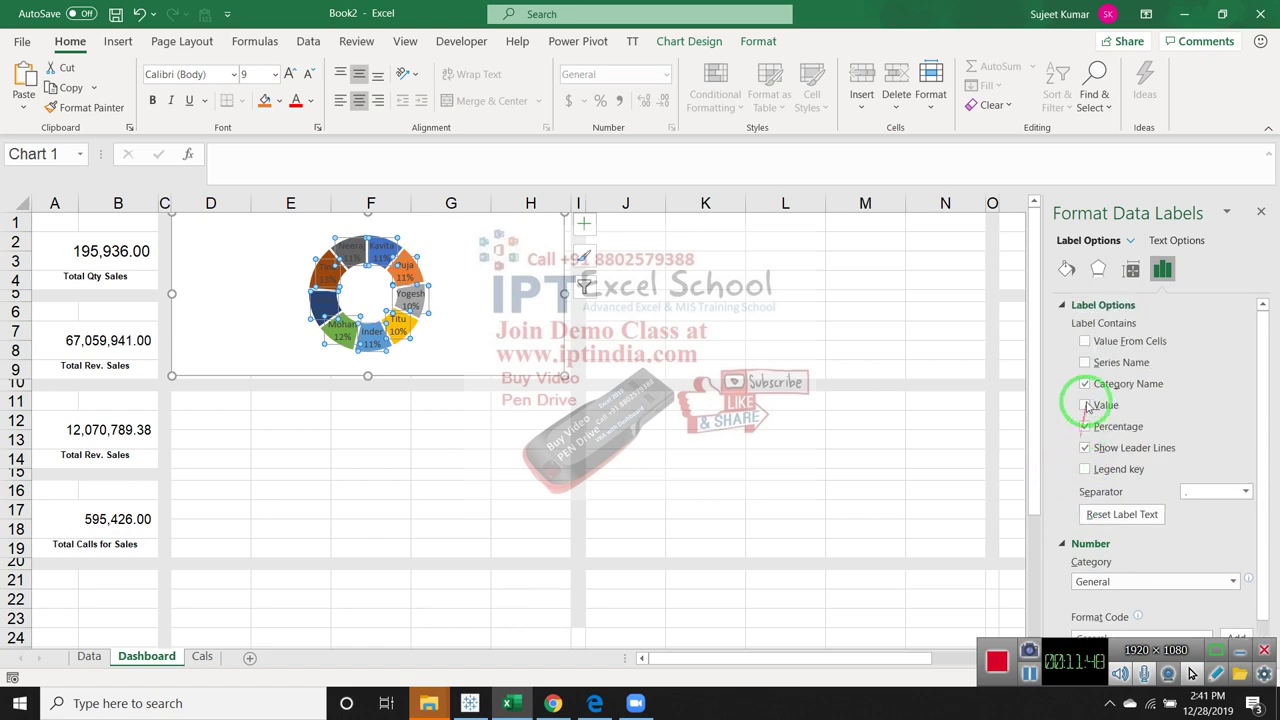
scroll(1075, 390, down, 1)
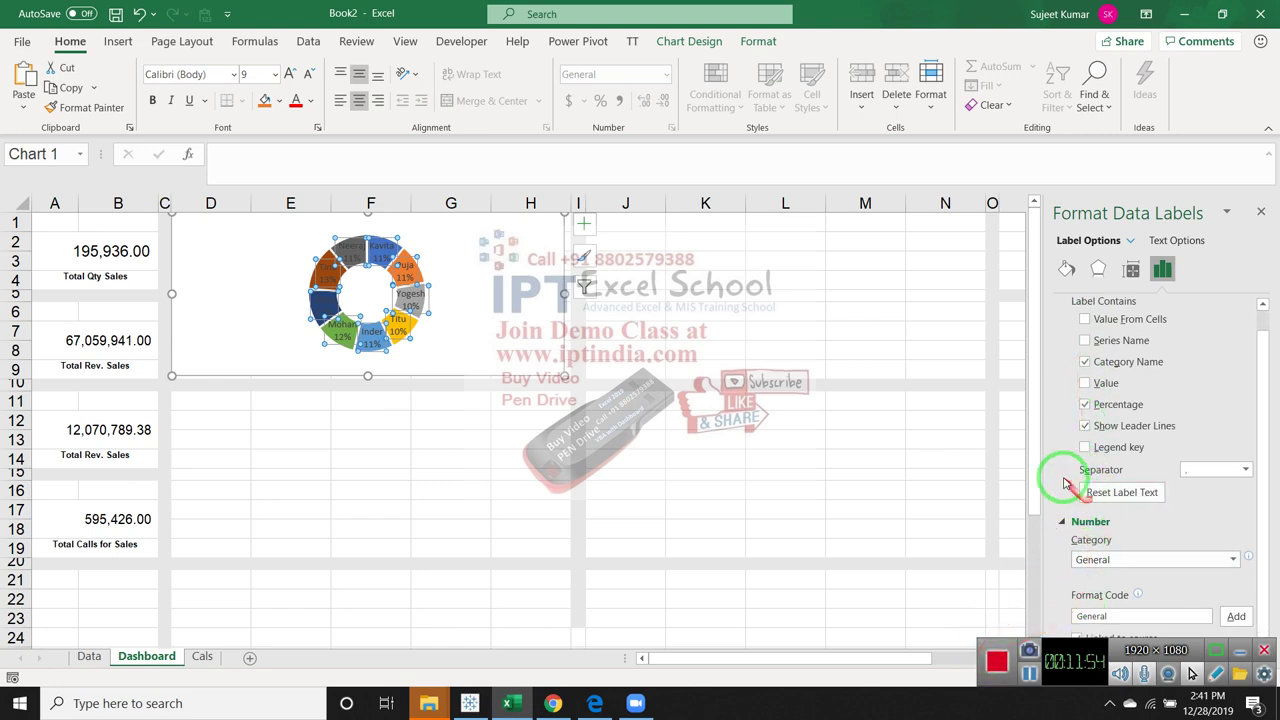
drag(1276, 493, 1145, 404)
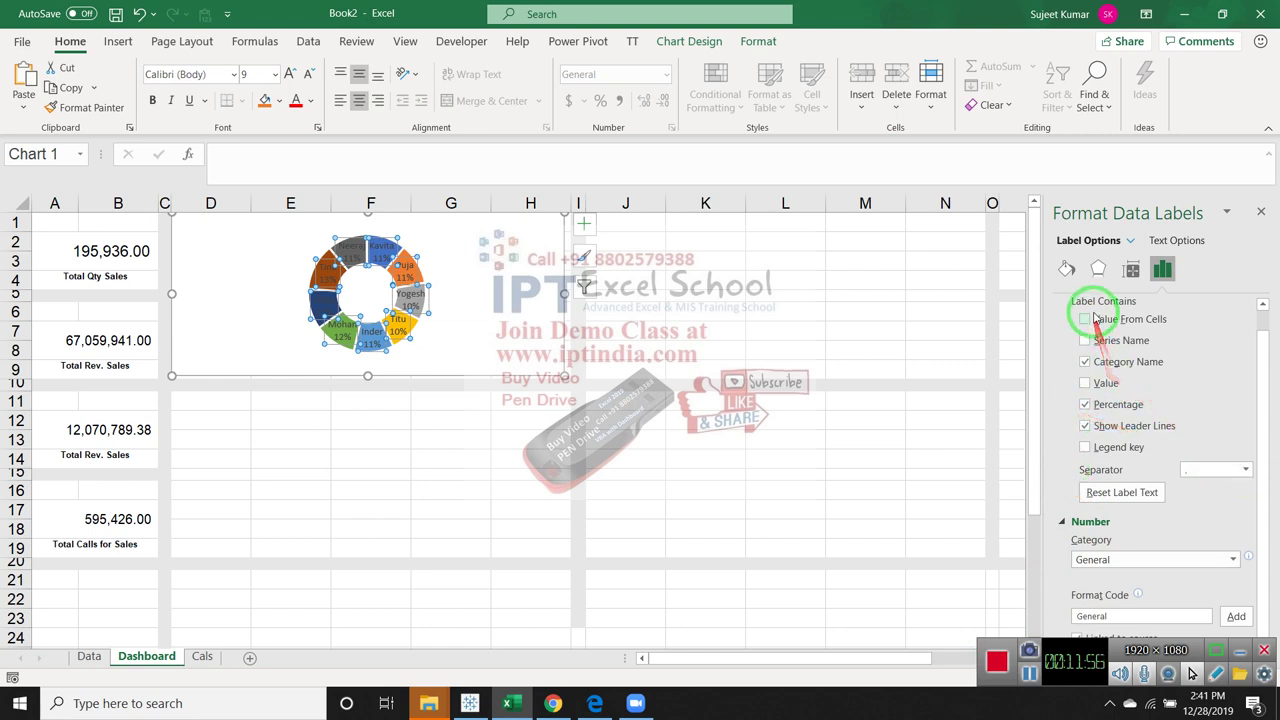
Browse the labels' alignment, effects and fill and line settings, then move to the chart area
click(1130, 271)
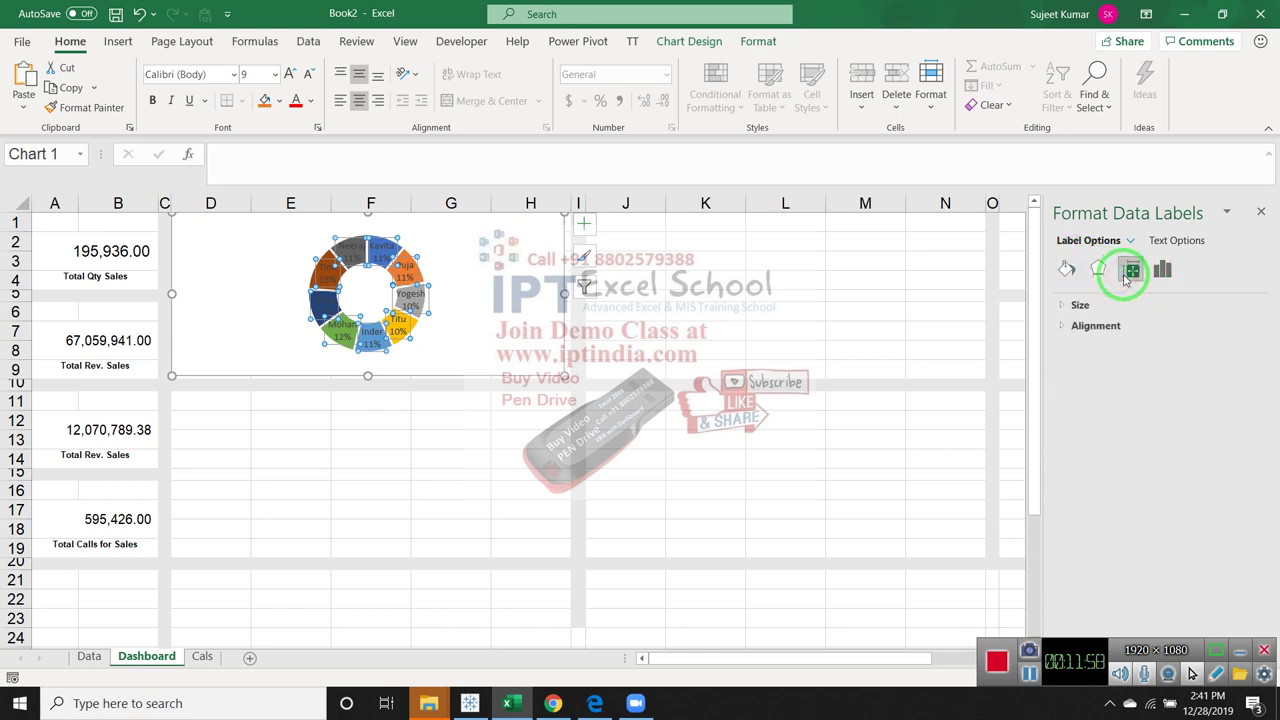
click(1100, 326)
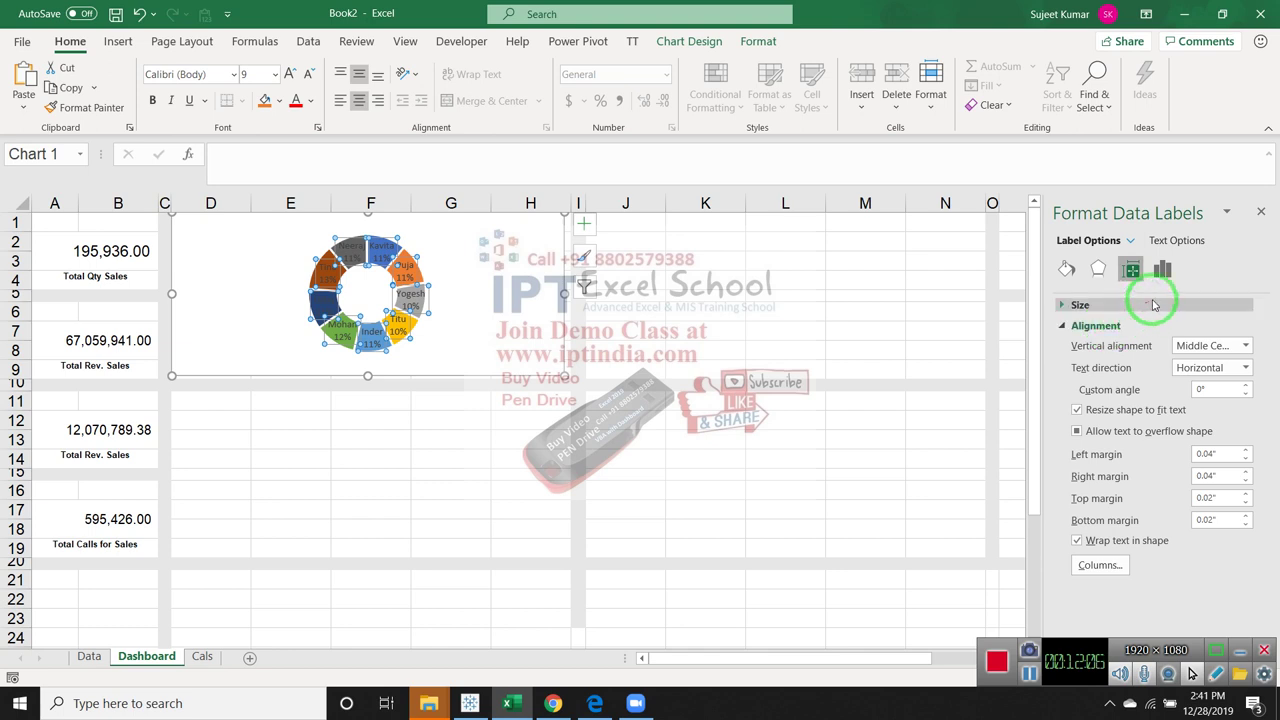
click(1162, 269)
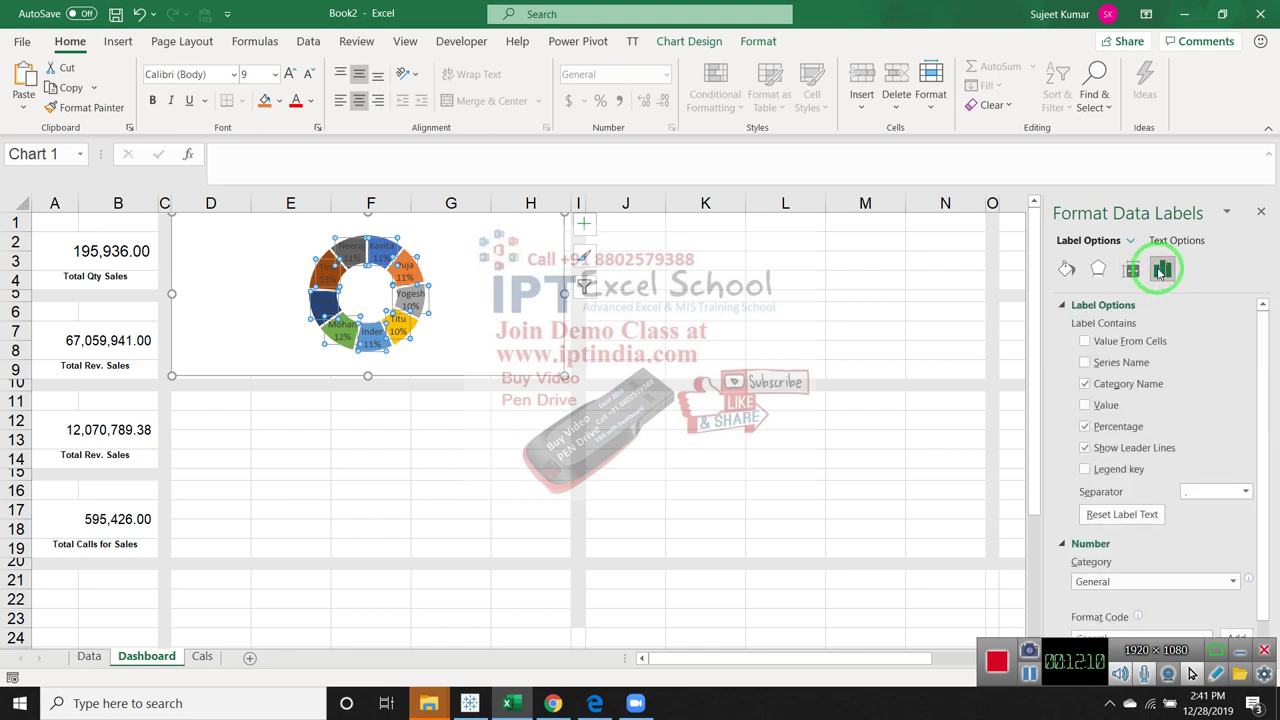
click(1097, 269)
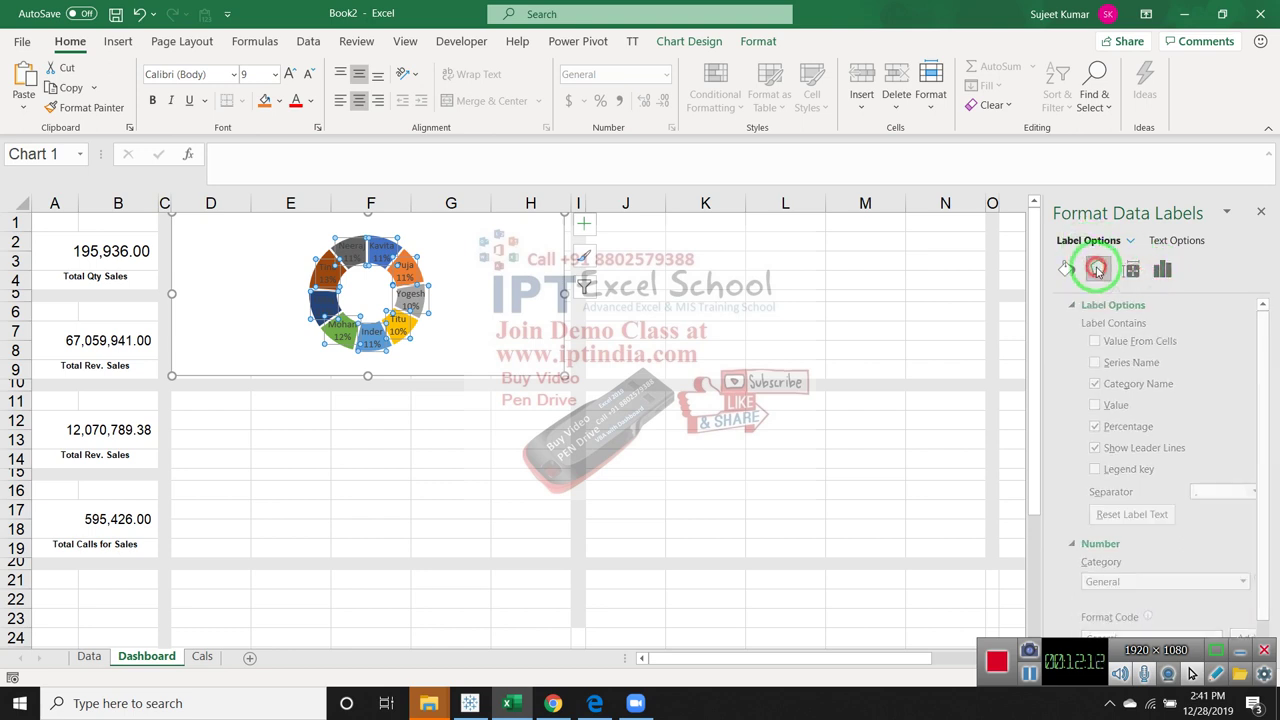
click(1065, 271)
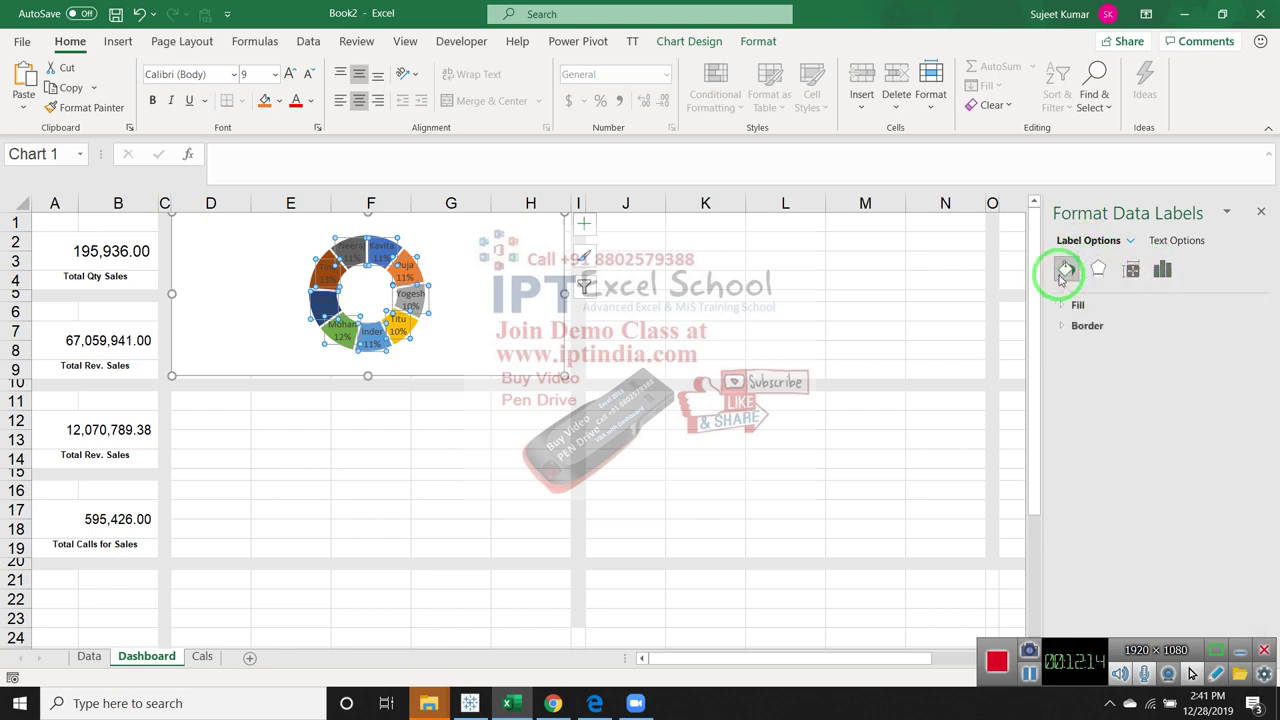
click(786, 285)
Enlarge the chart slightly and reconfirm its Doughnut chart type
click(550, 343)
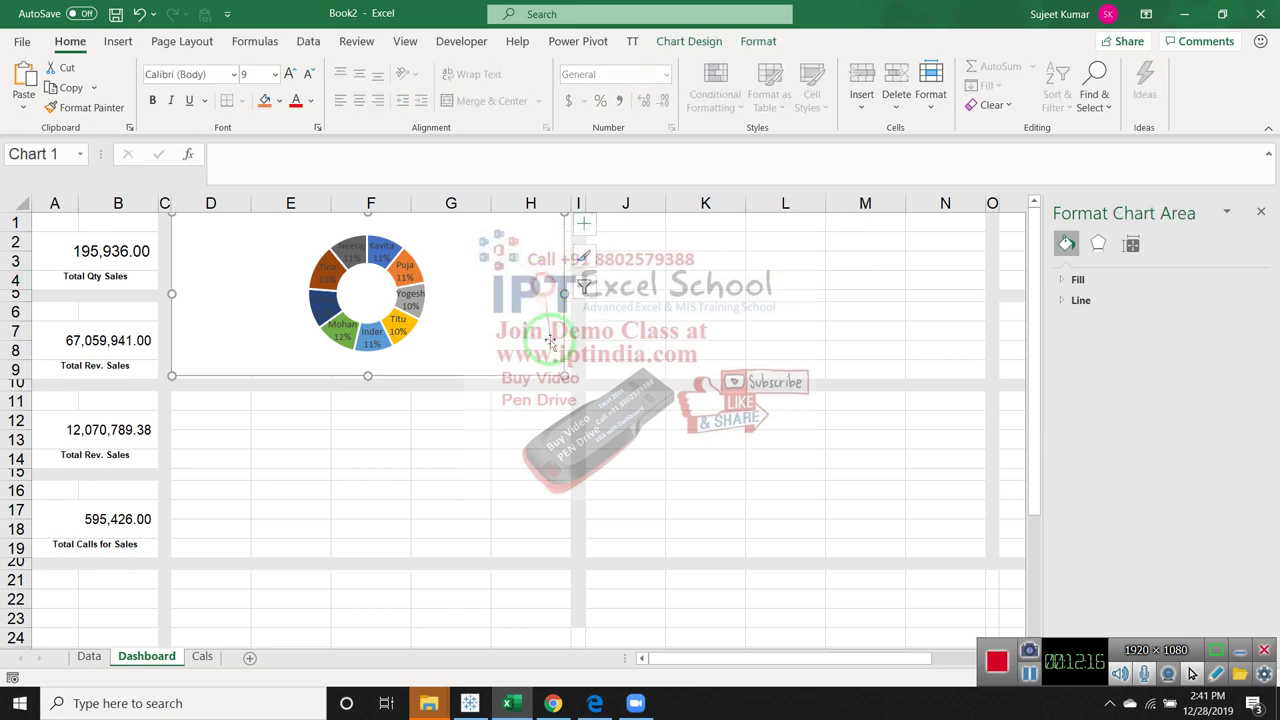
drag(563, 375, 567, 377)
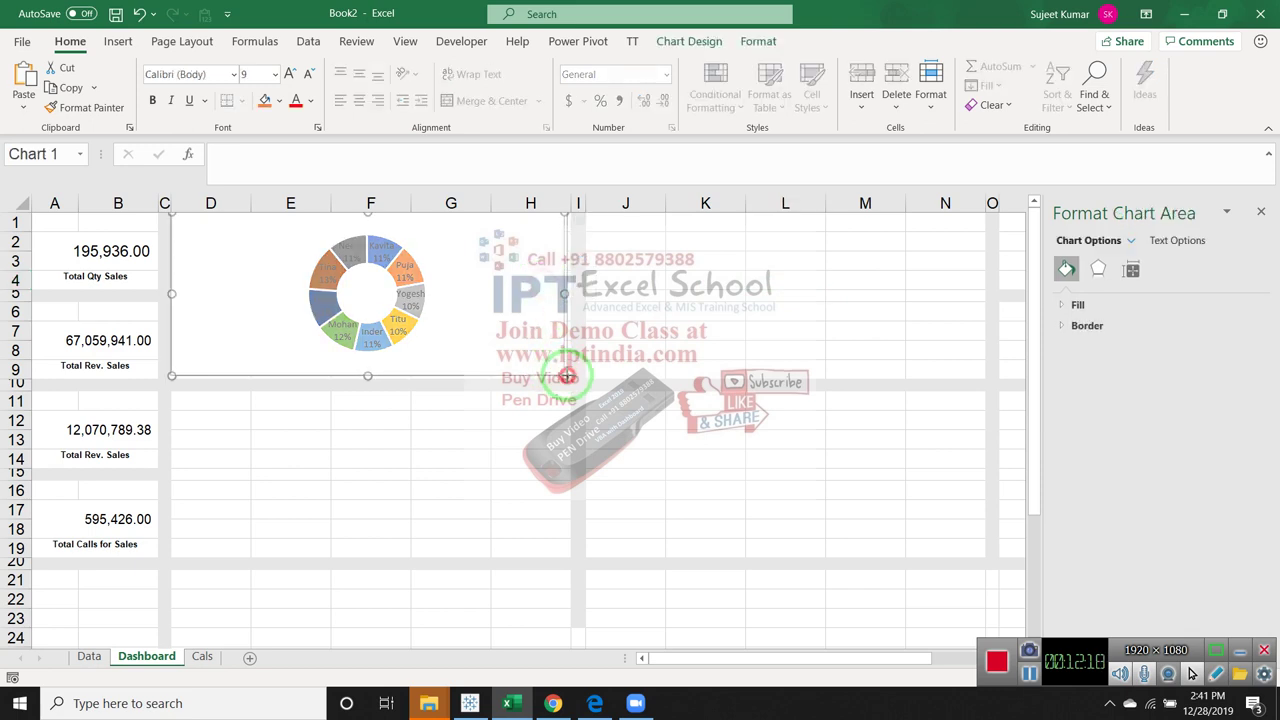
click(537, 408)
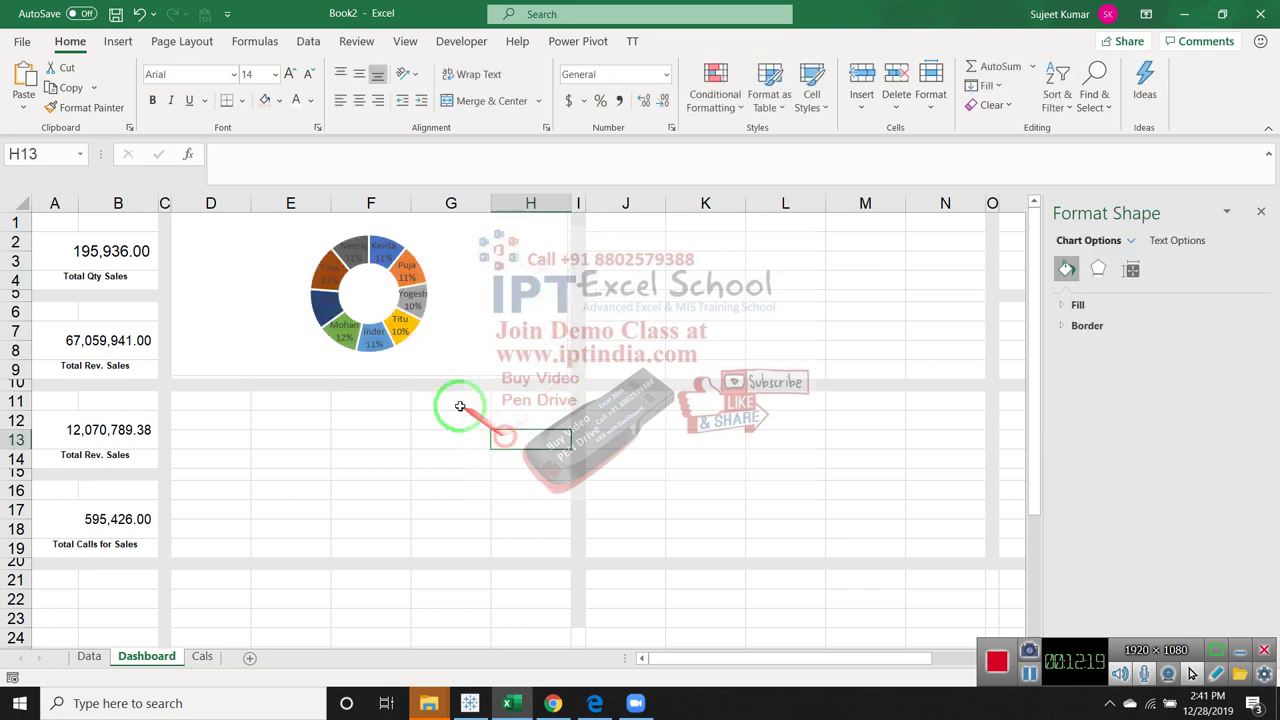
click(448, 320)
right_click(473, 312)
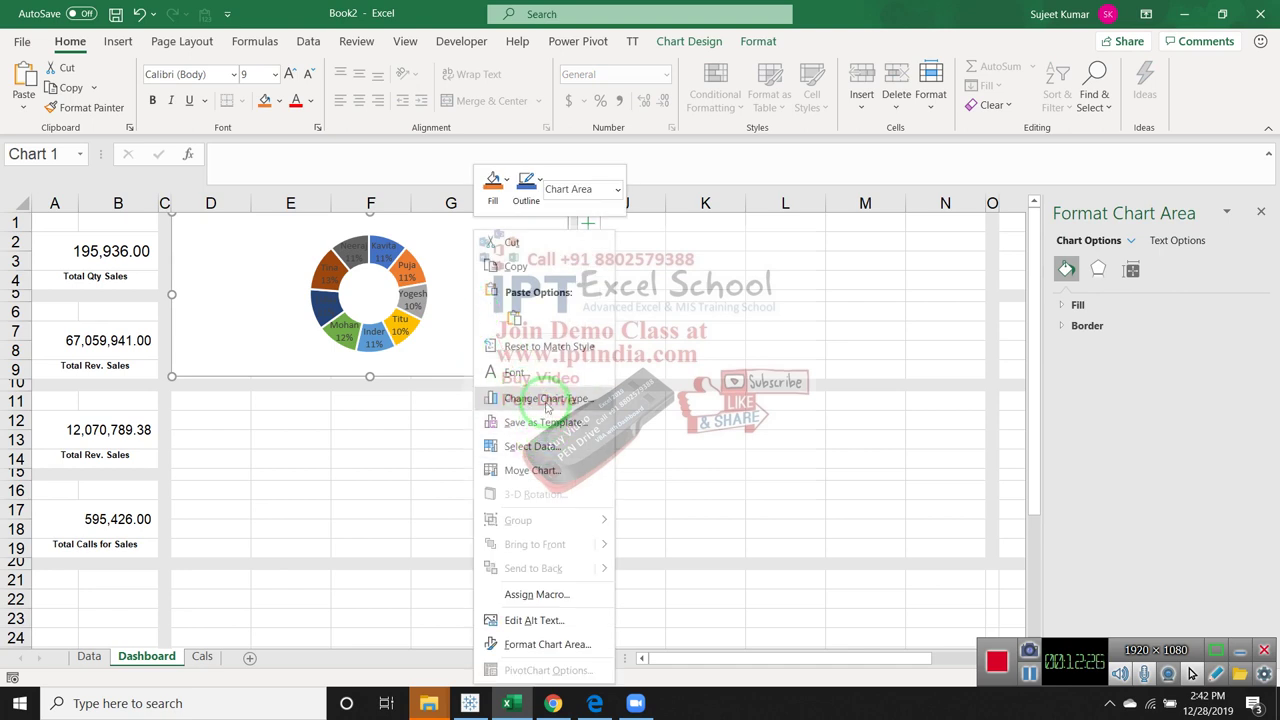
click(546, 398)
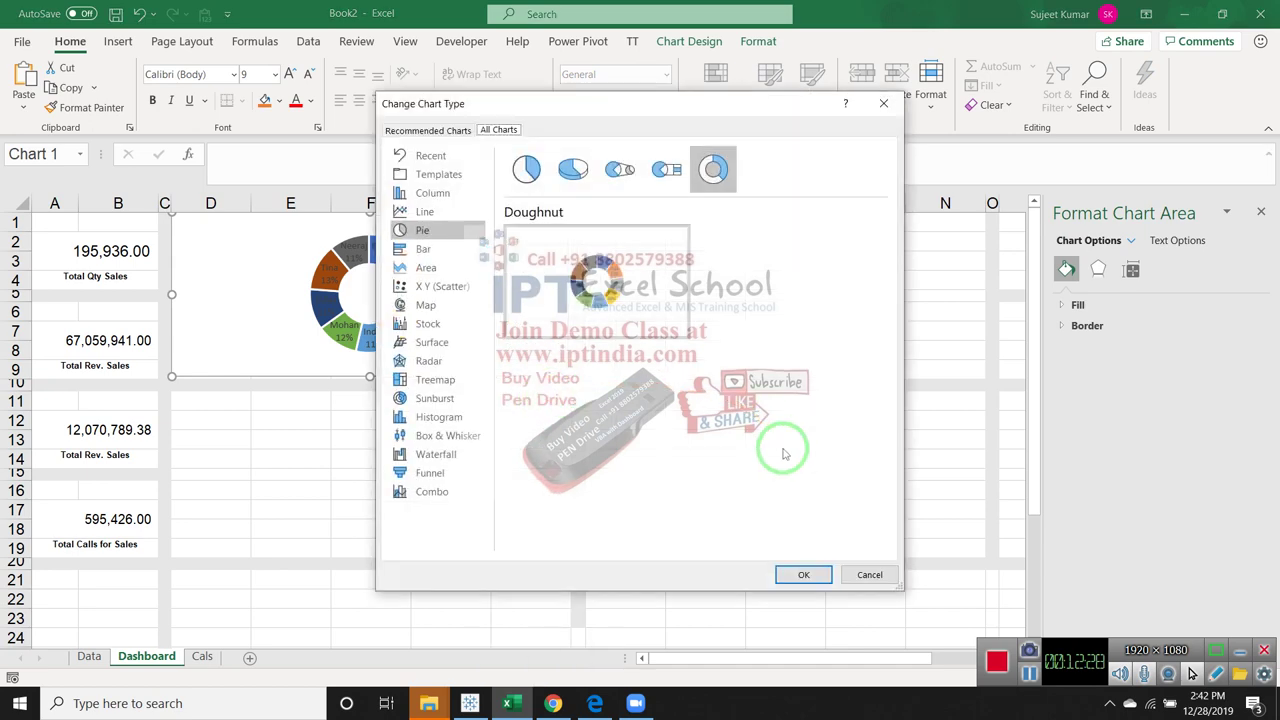
double_click(784, 454)
Set the data series name to Dashboard cell A2 (195,936.00) through Select Data
right_click(548, 358)
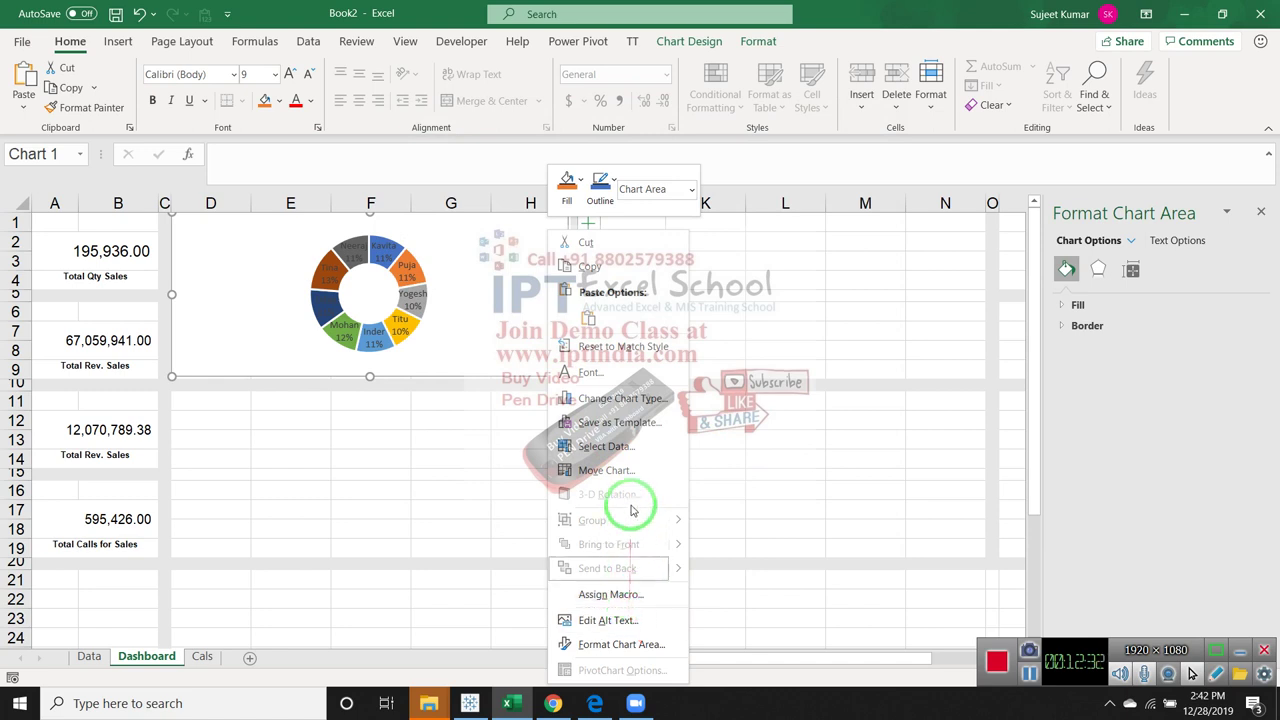
click(604, 446)
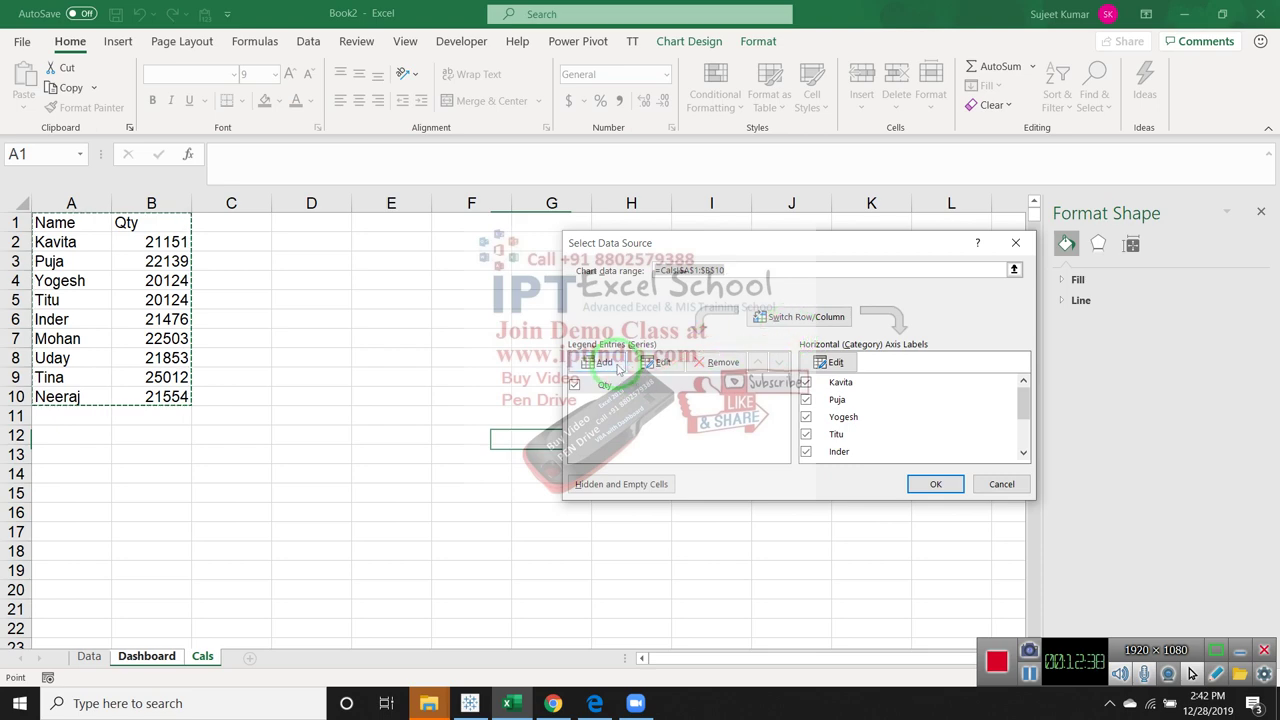
click(660, 362)
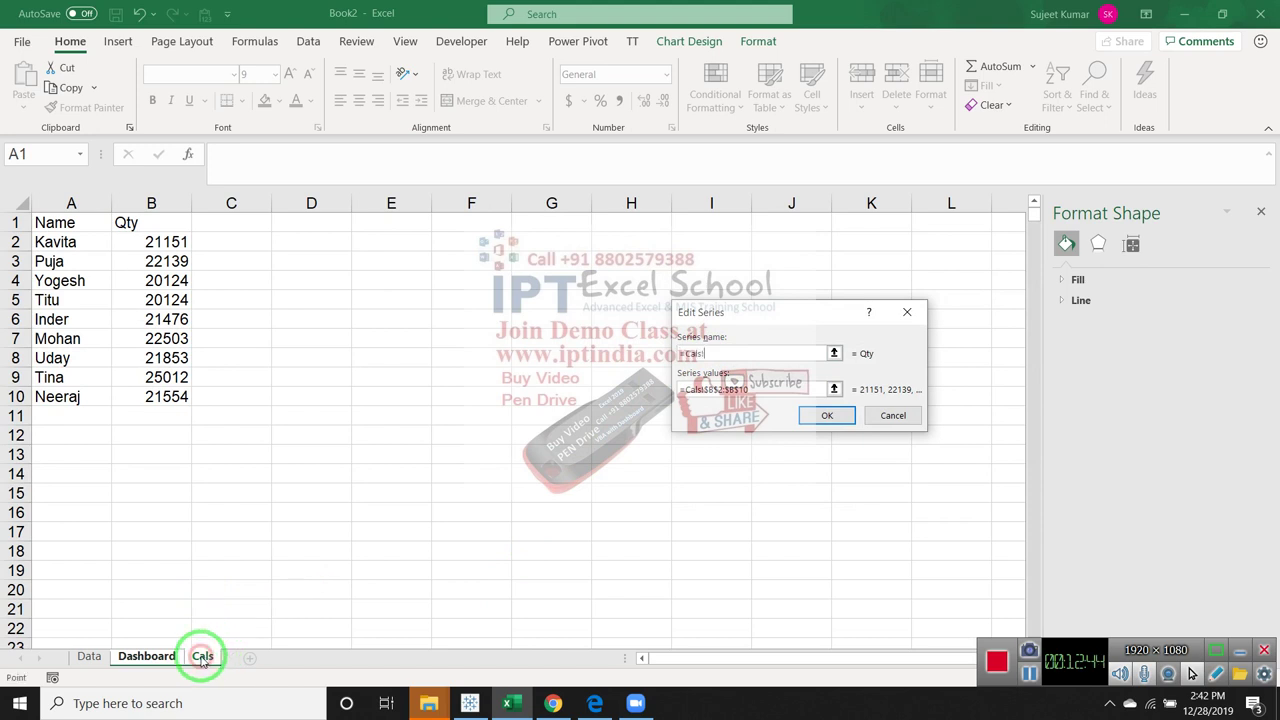
click(146, 657)
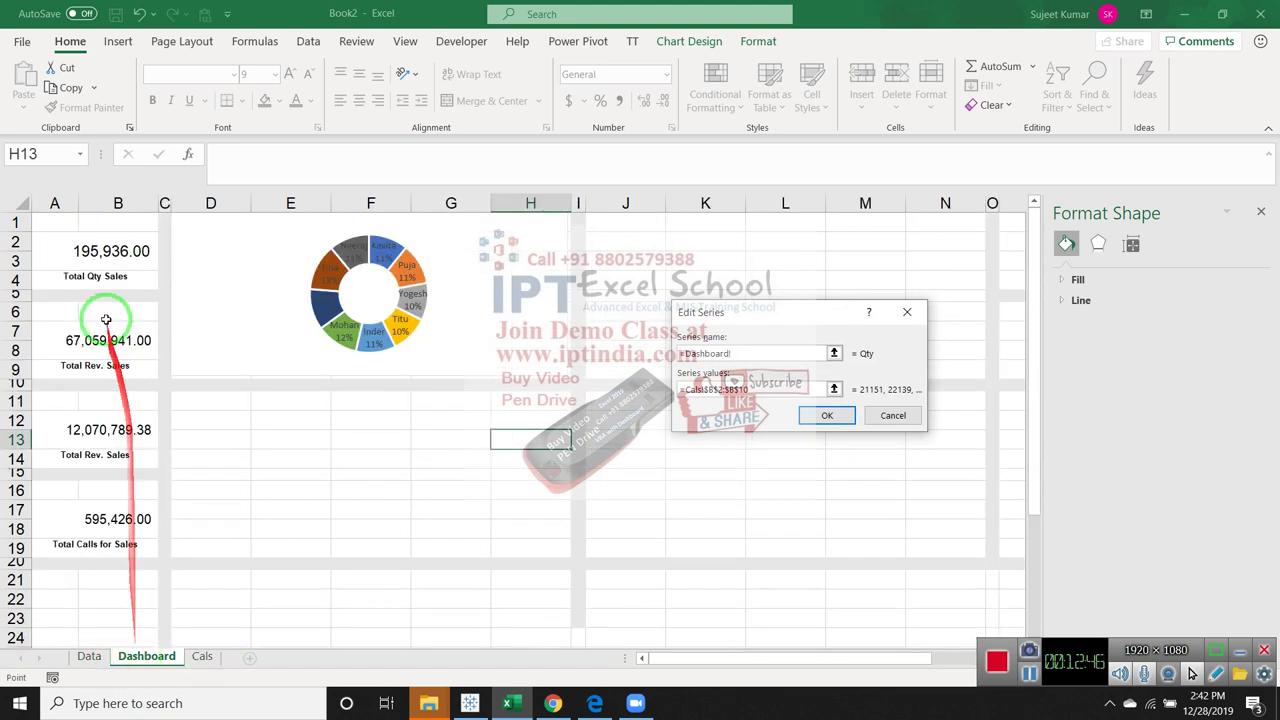
click(116, 262)
click(829, 417)
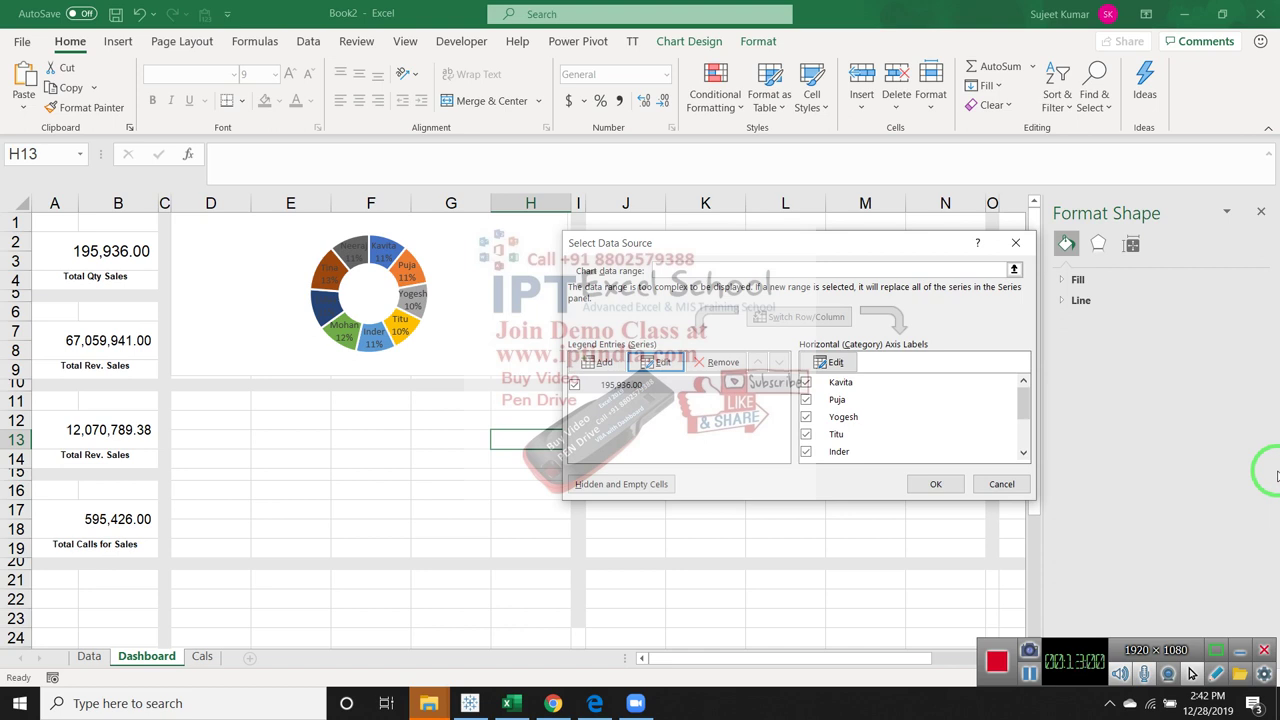
click(938, 485)
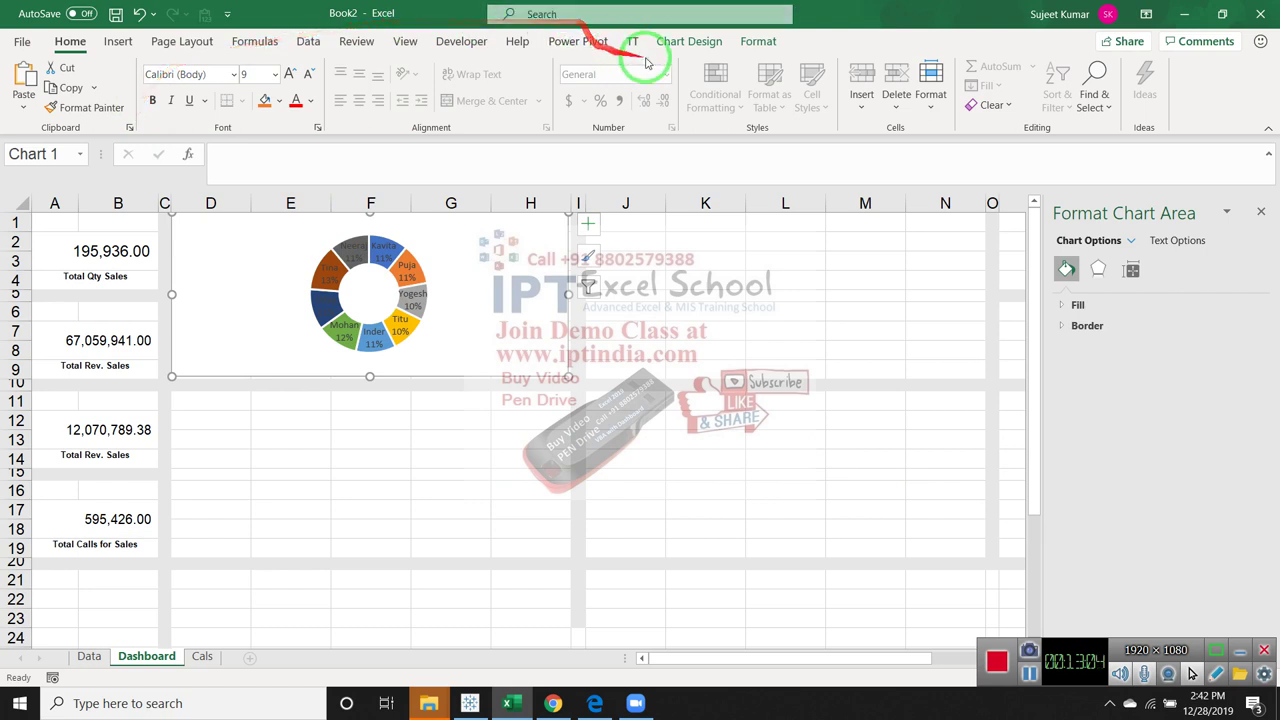
Show the Chart Design tab and scroll the chart filter list of the series and name categories
click(460, 42)
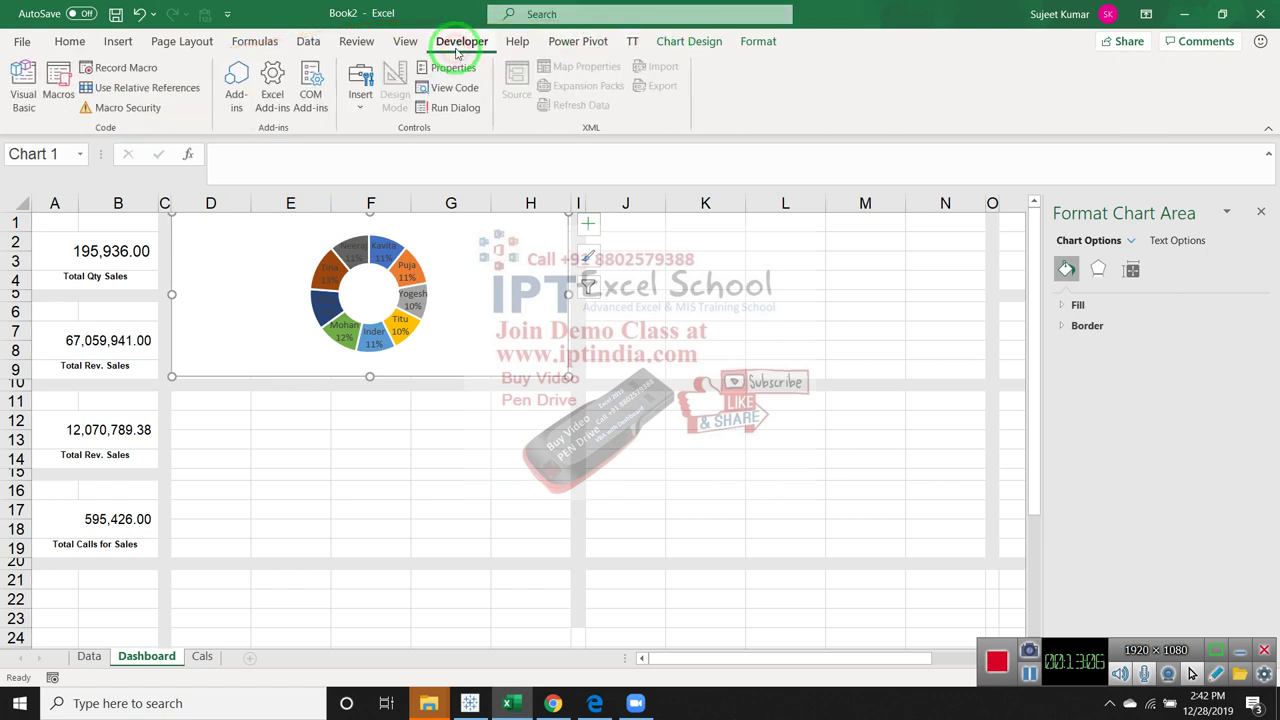
click(689, 42)
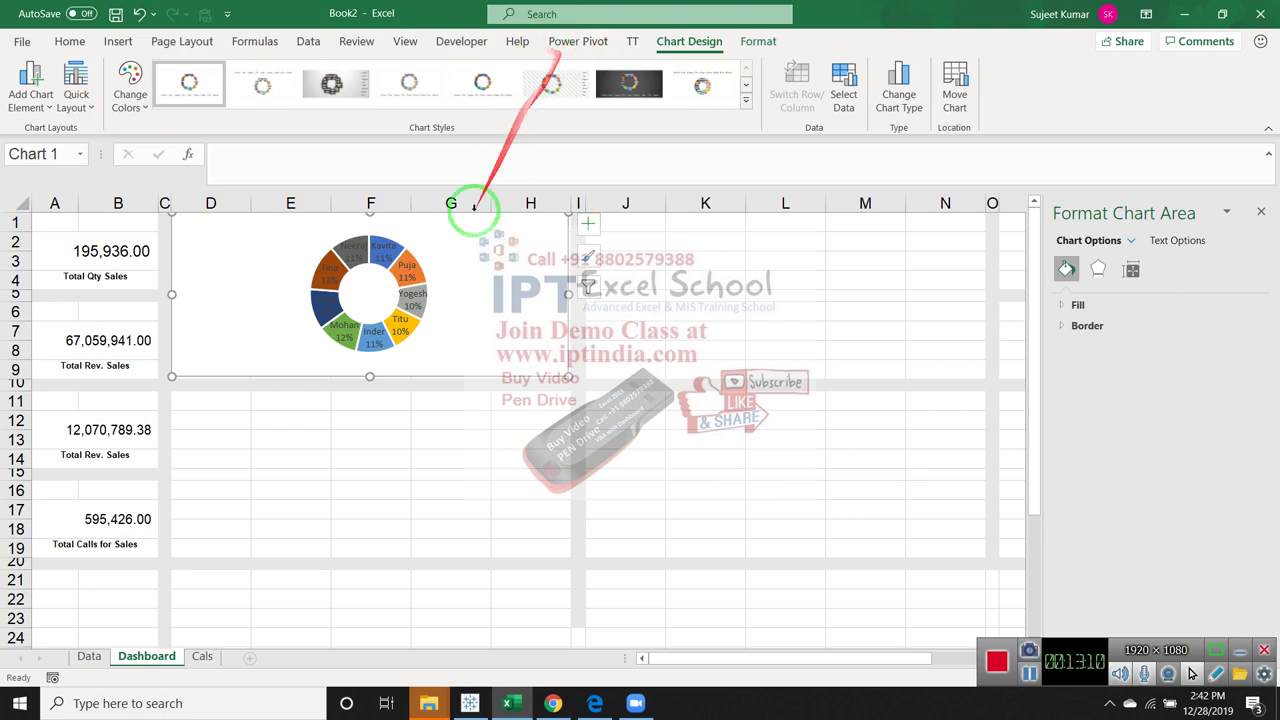
right_click(470, 244)
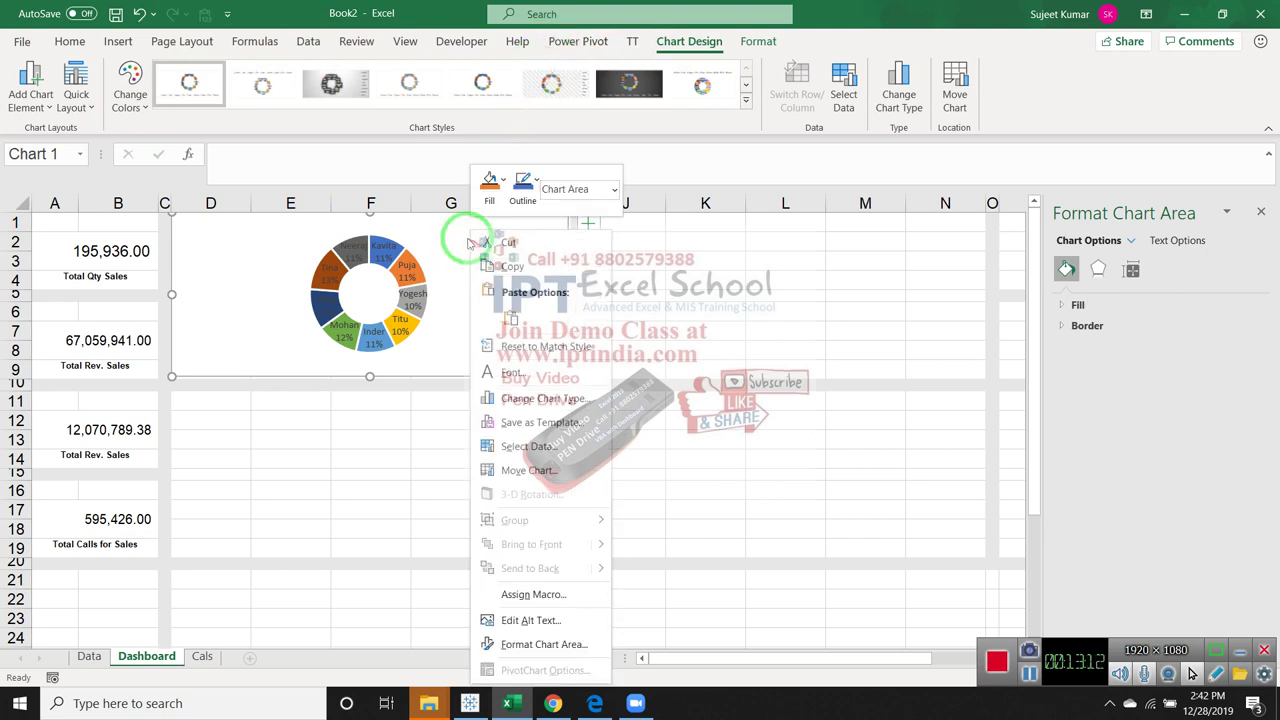
click(458, 230)
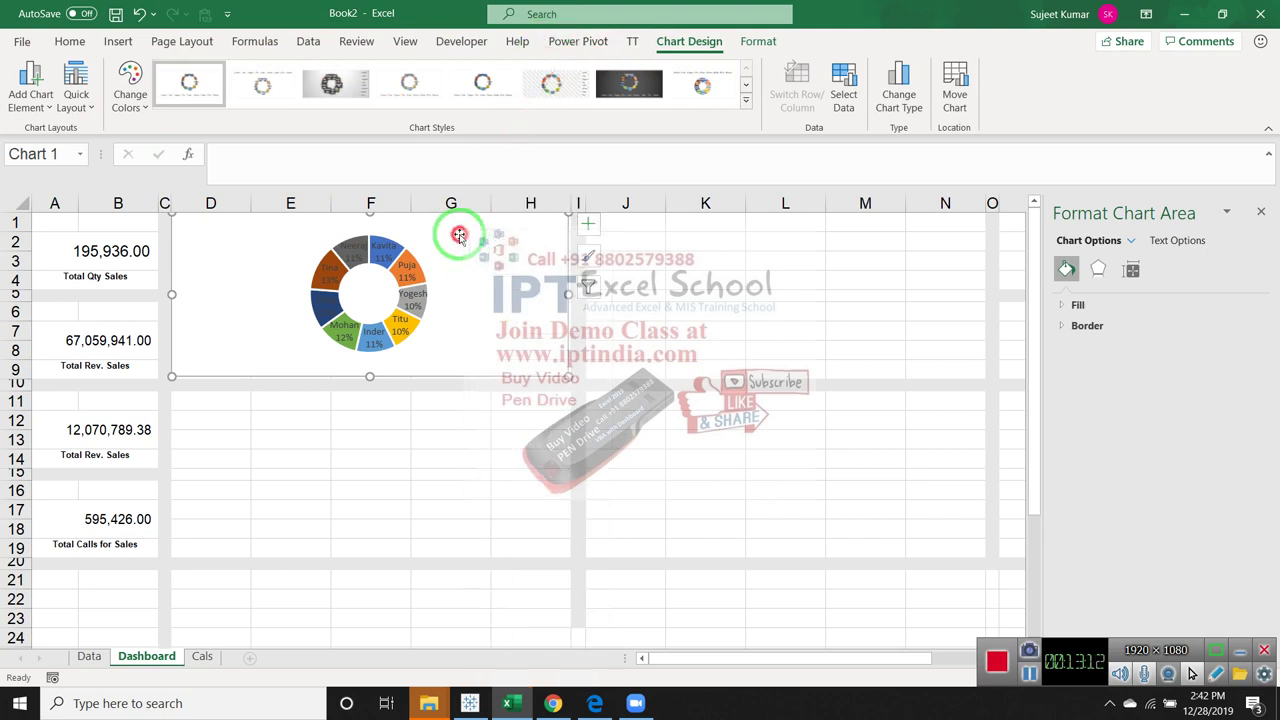
click(589, 285)
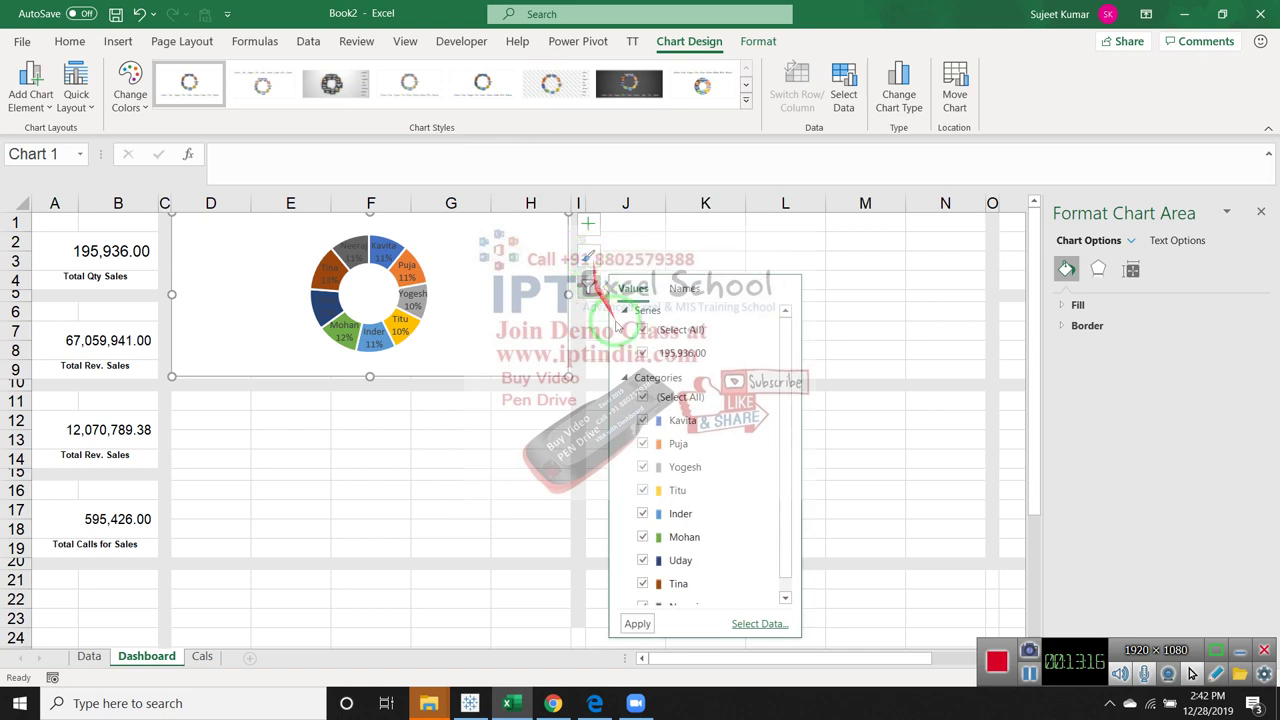
drag(787, 380, 796, 462)
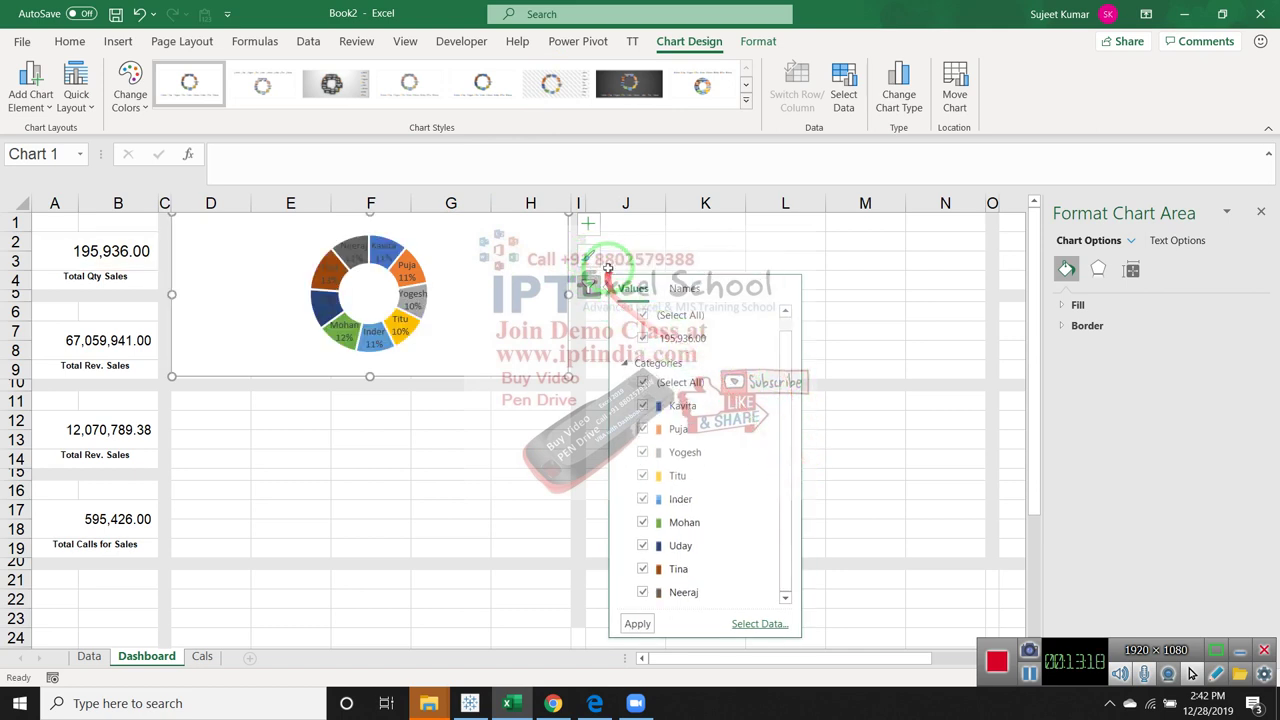
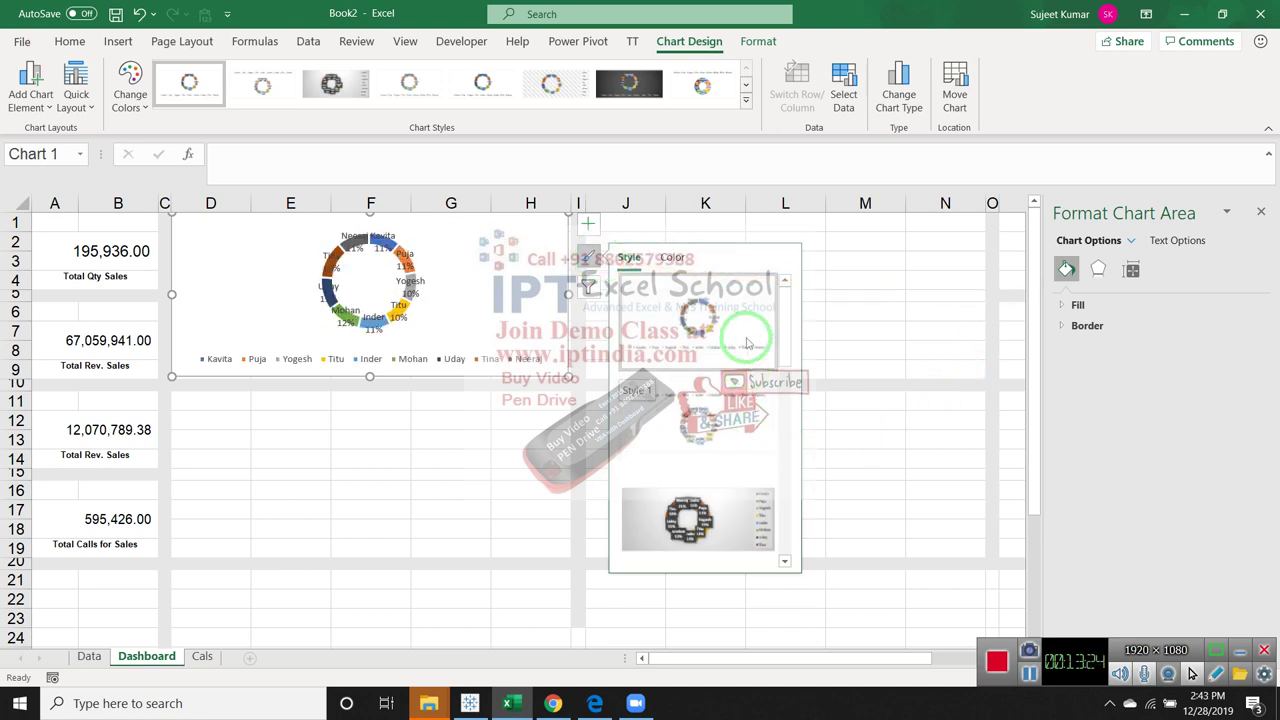
Apply a thicker doughnut chart style and add a chart title showing 195,936.00
mouse_move(747, 344)
mouse_down()
mouse_move(777, 549)
mouse_move(849, 494)
mouse_move(877, 391)
mouse_move(652, 285)
mouse_up()
click(587, 228)
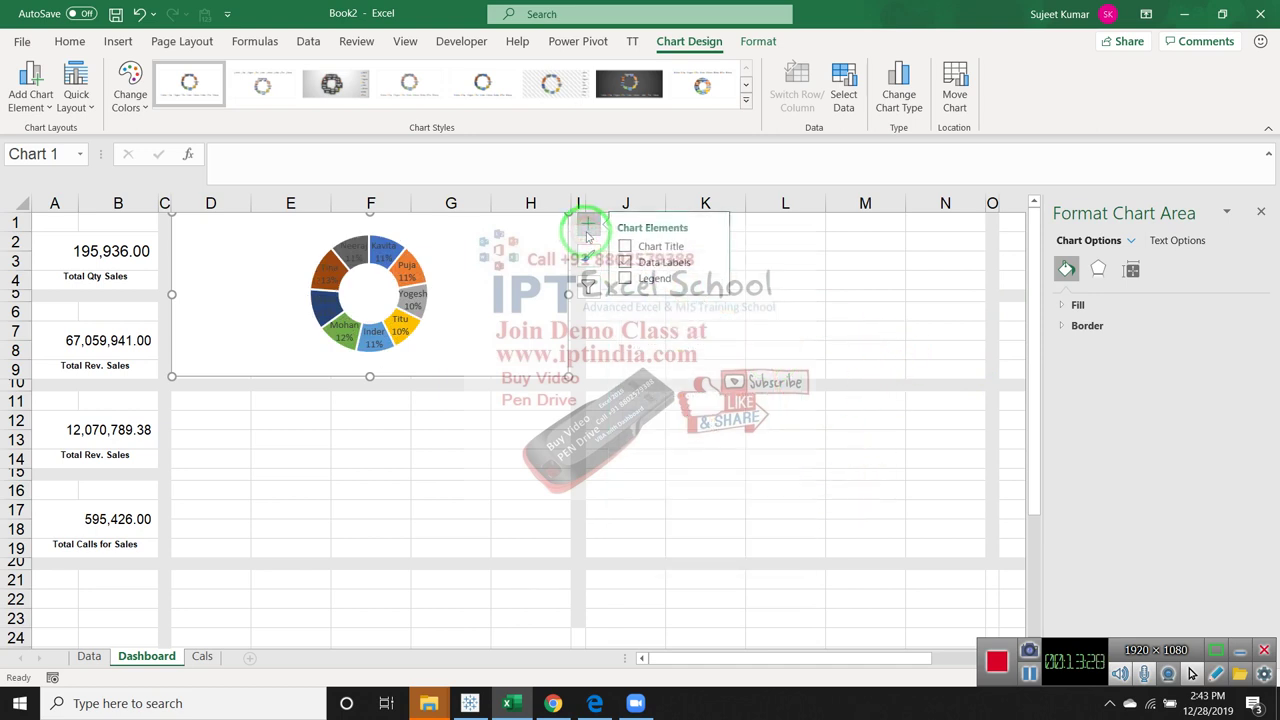
click(625, 246)
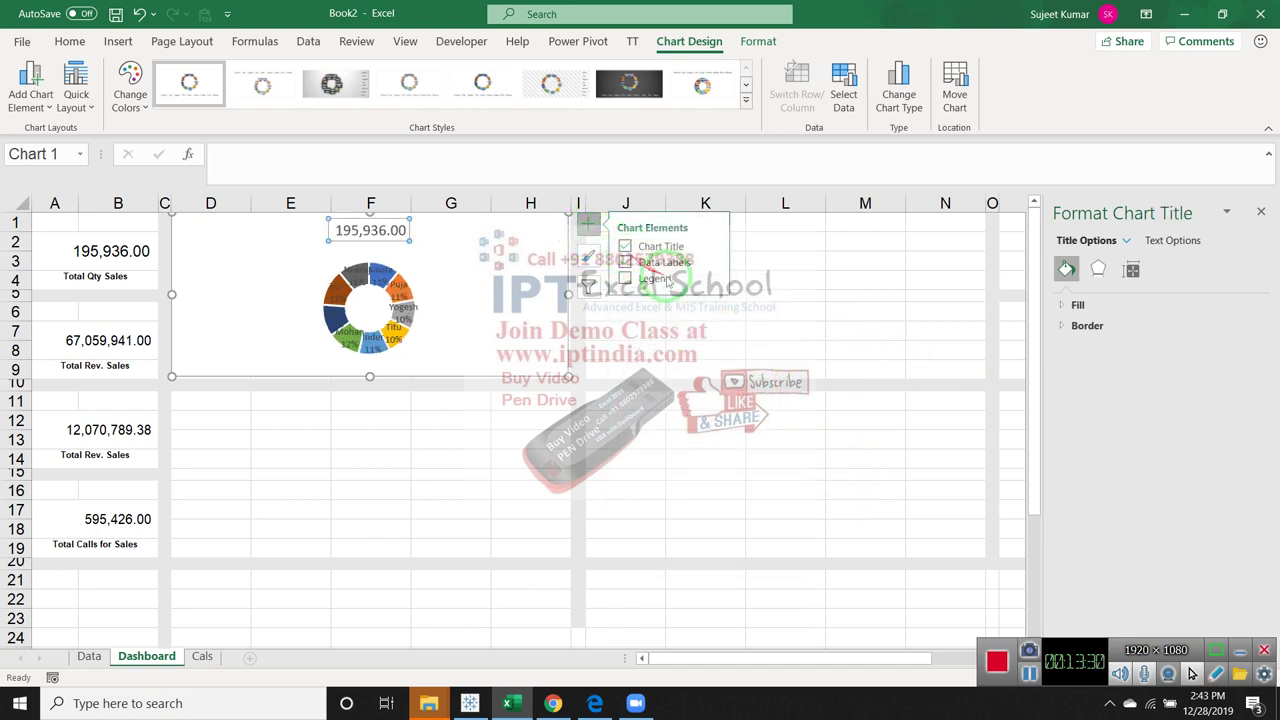
click(758, 329)
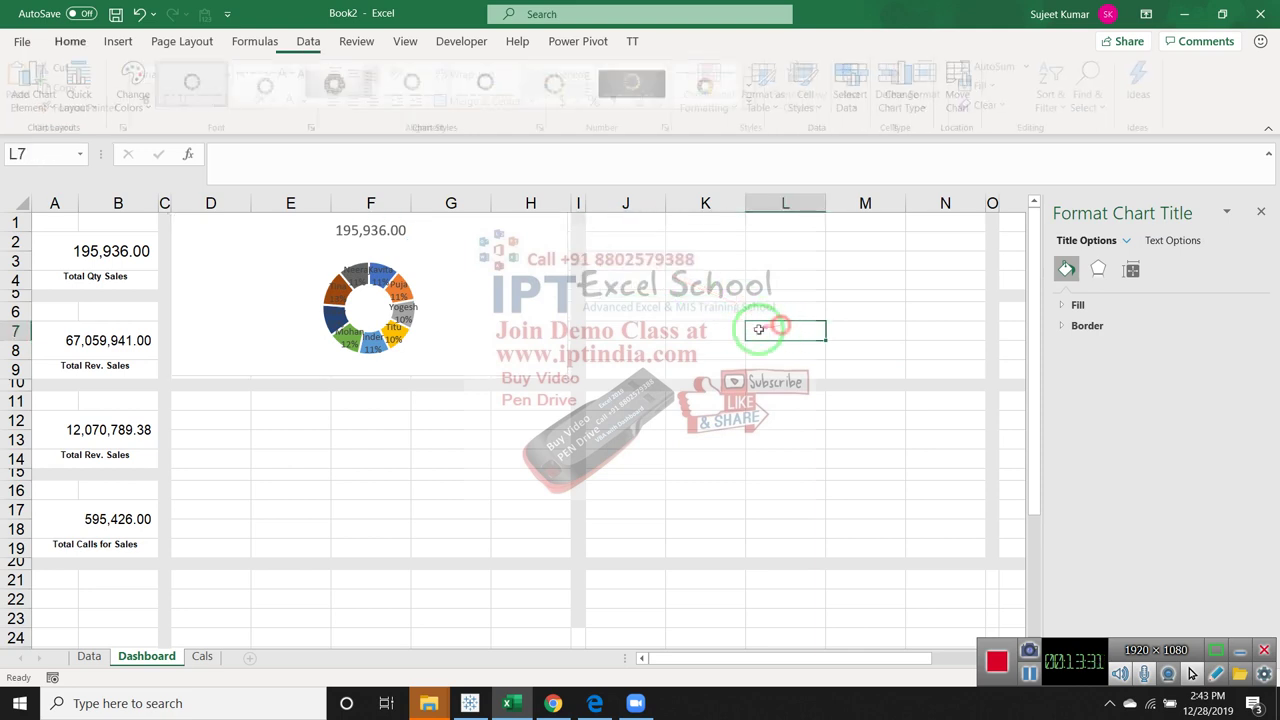
Move the title down onto the doughnut and enlarge the plot area toward the lower right
click(400, 310)
click(383, 235)
drag(383, 240, 450, 354)
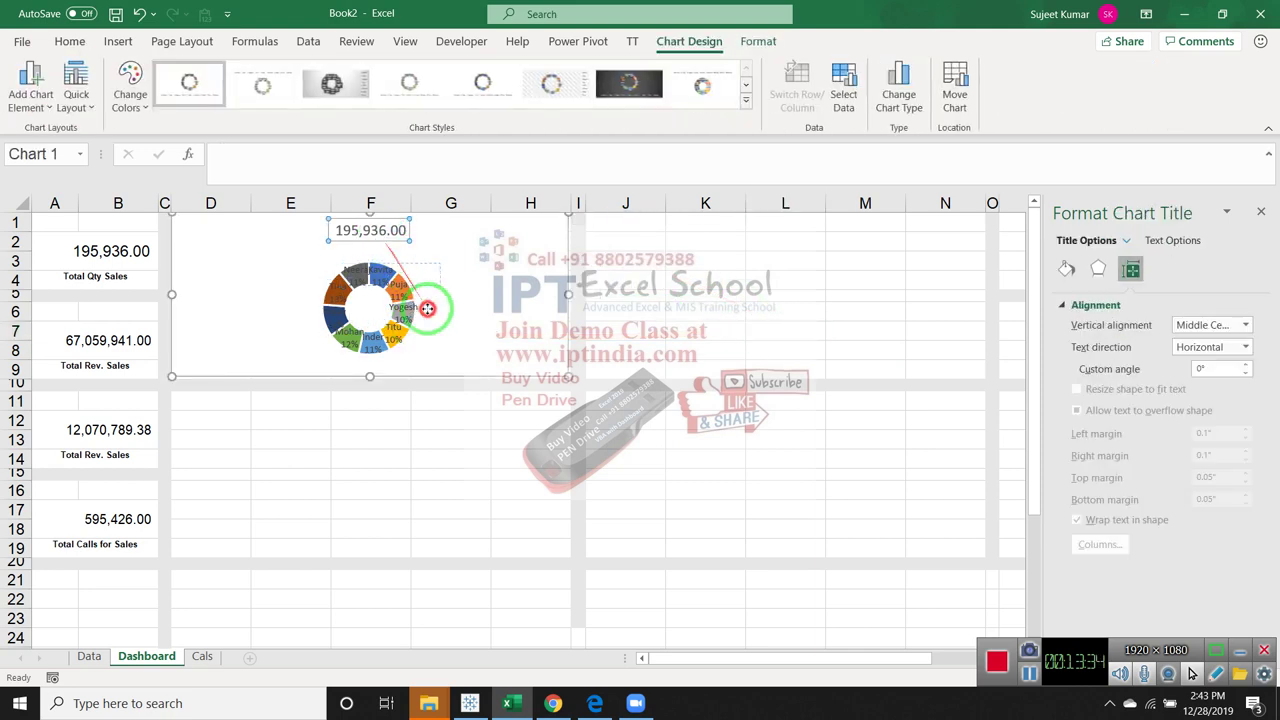
click(361, 305)
drag(322, 261, 266, 236)
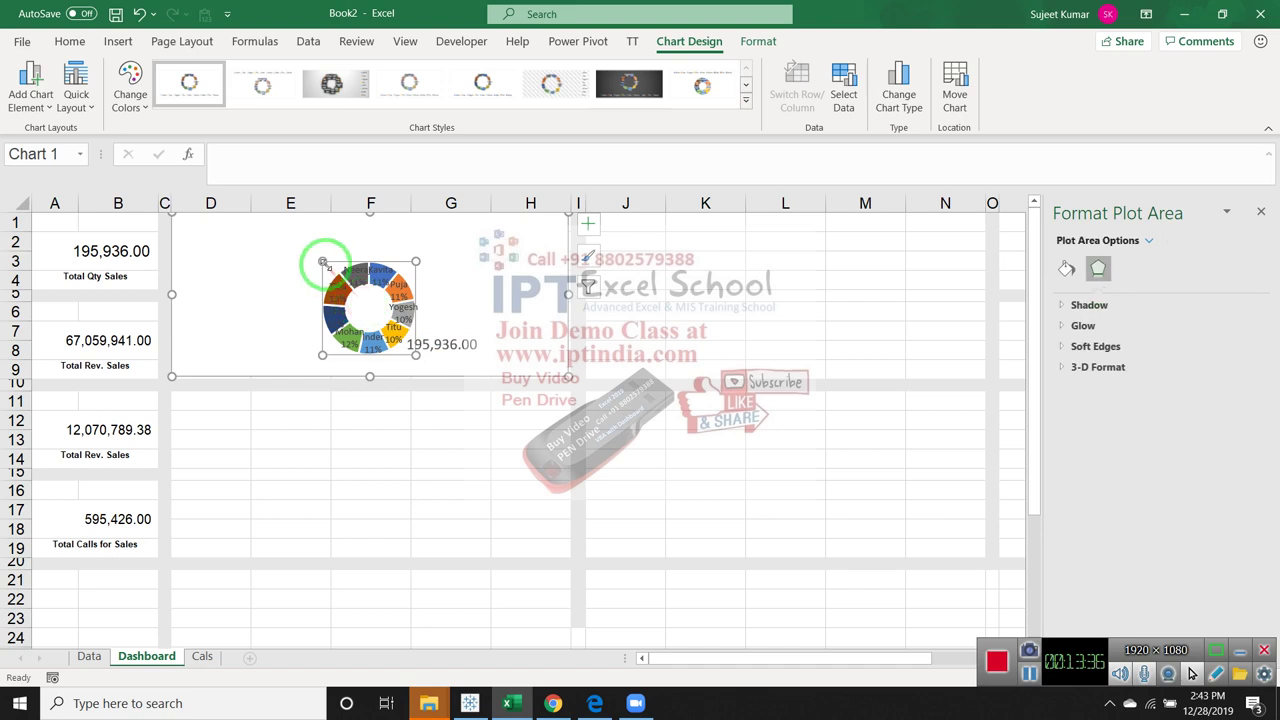
mouse_move(414, 361)
mouse_down()
mouse_move(428, 364)
mouse_move(321, 278)
mouse_up()
click(418, 340)
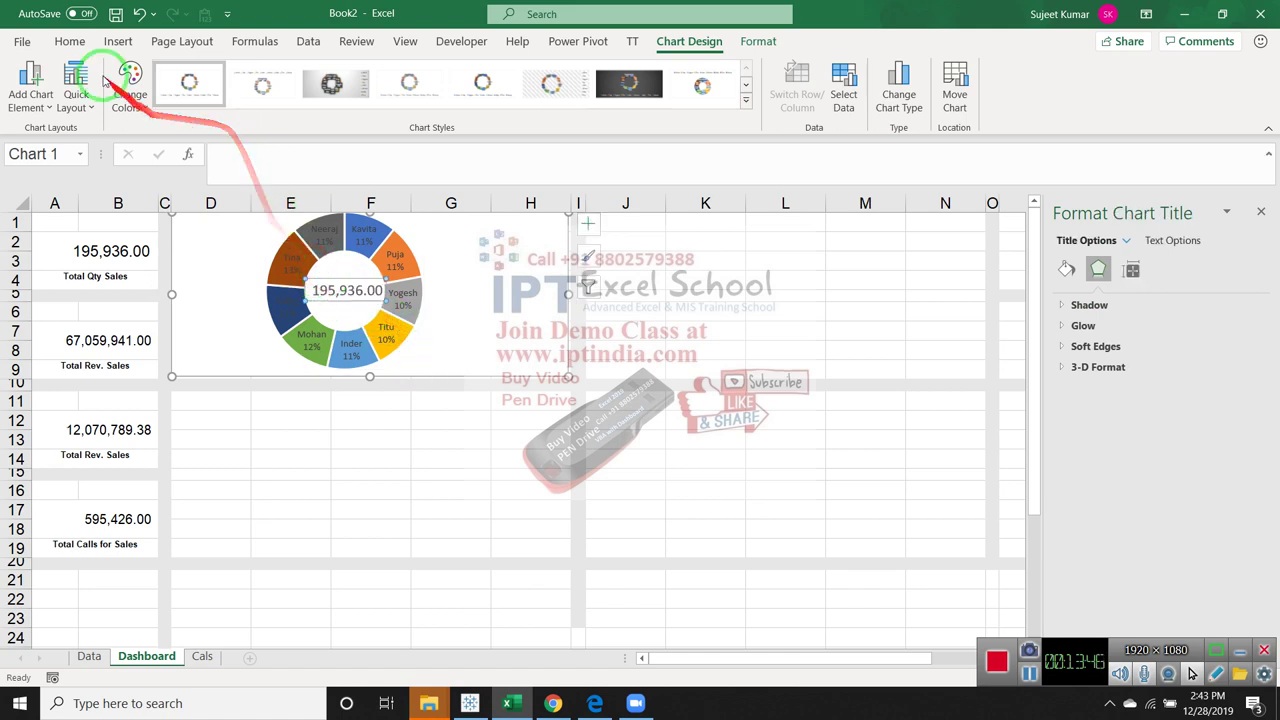
Decrease the 195,936.00 title's font size and drag it into the doughnut's centre
click(66, 40)
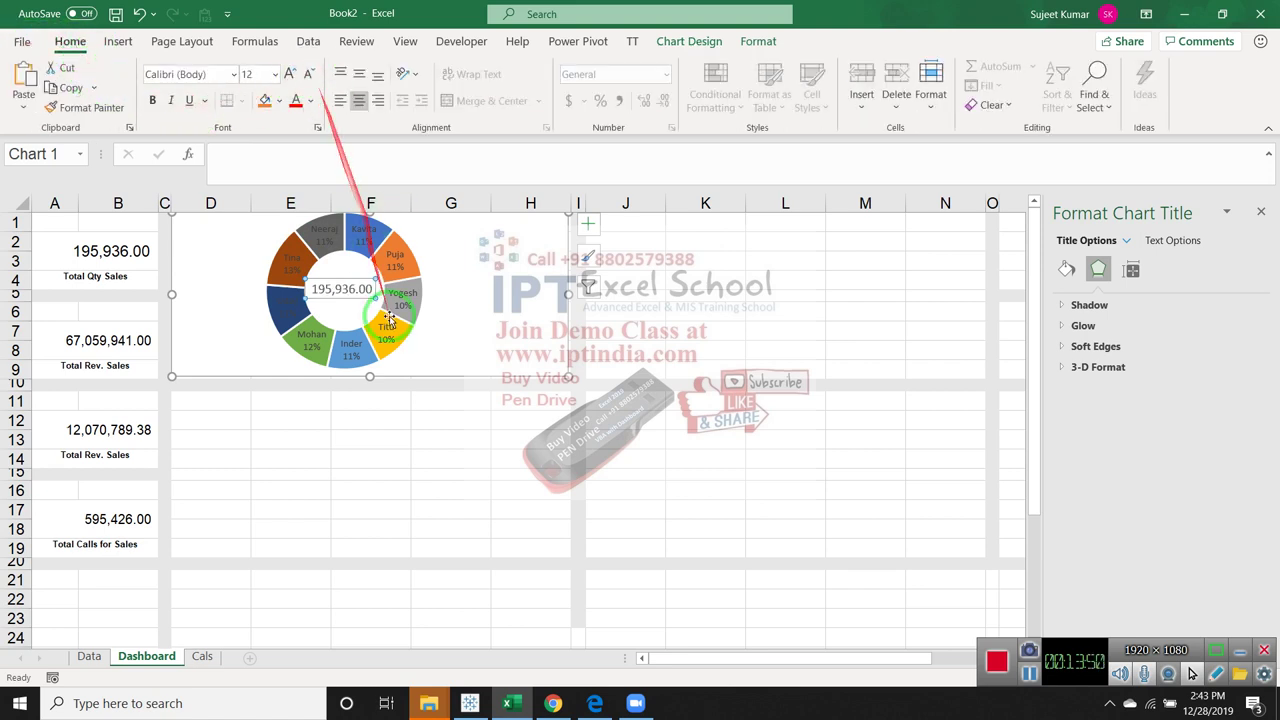
click(334, 272)
click(341, 276)
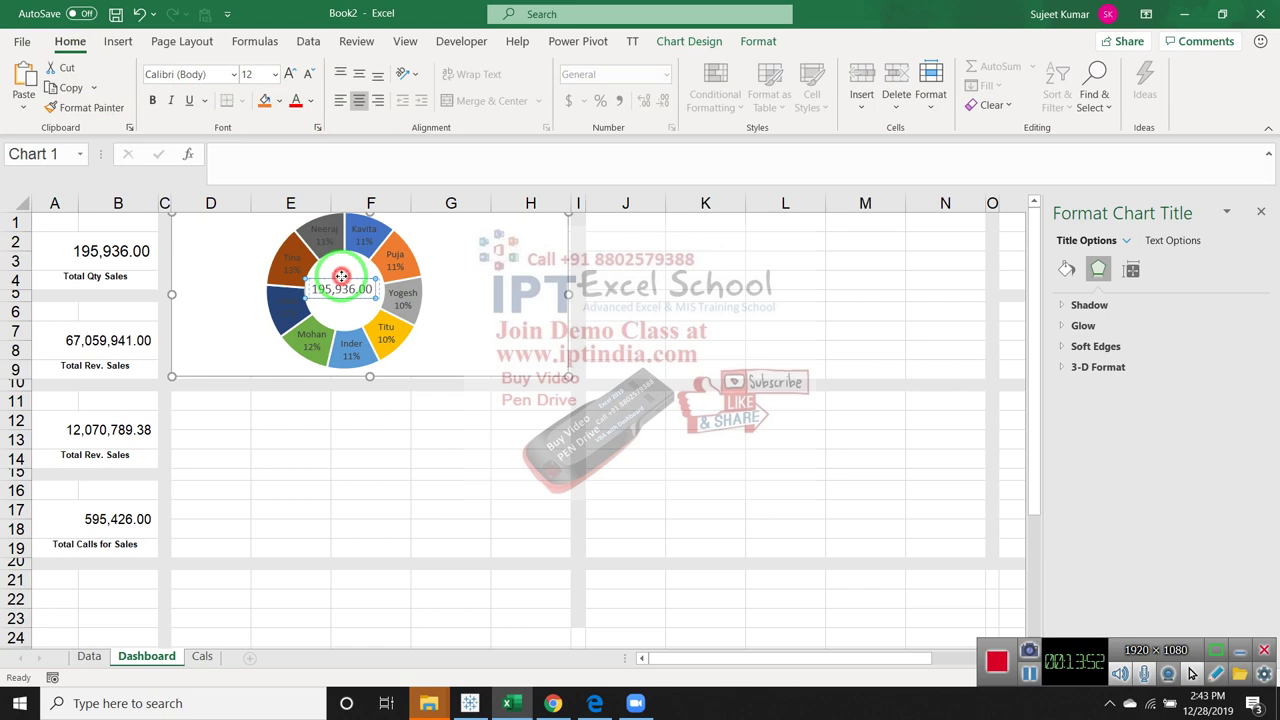
drag(341, 276, 350, 277)
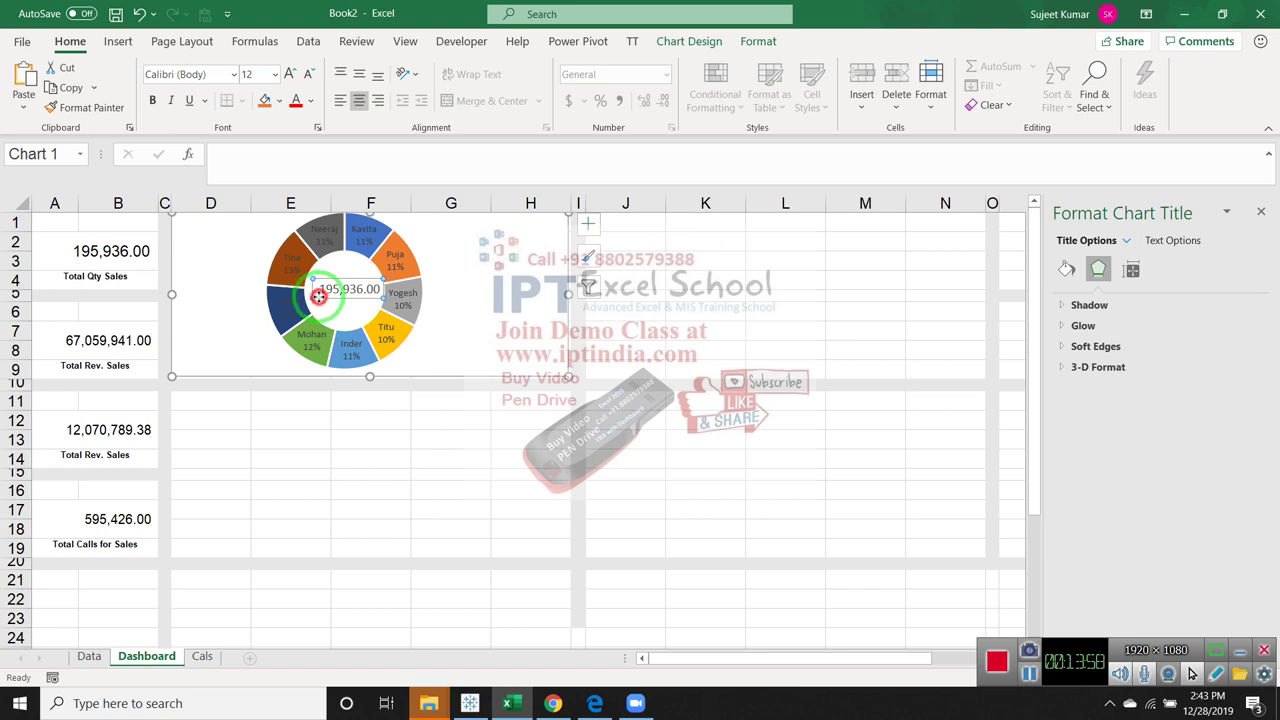
click(326, 298)
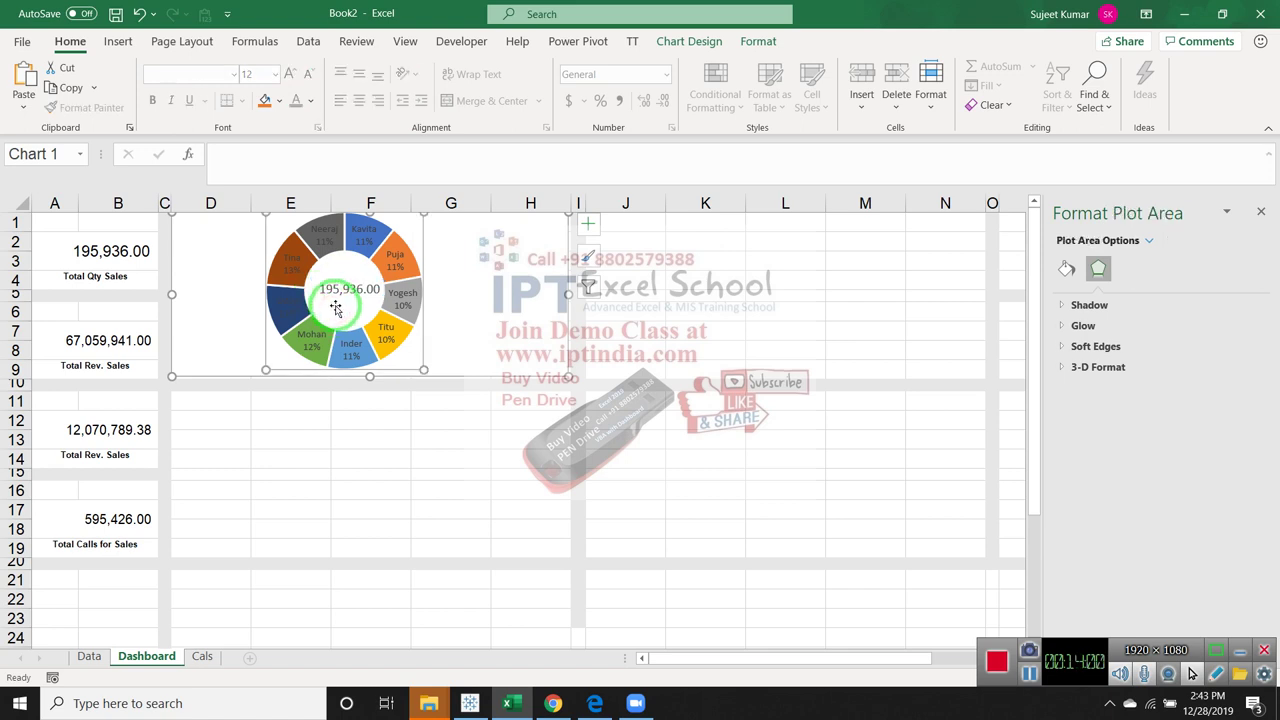
click(330, 290)
click(327, 296)
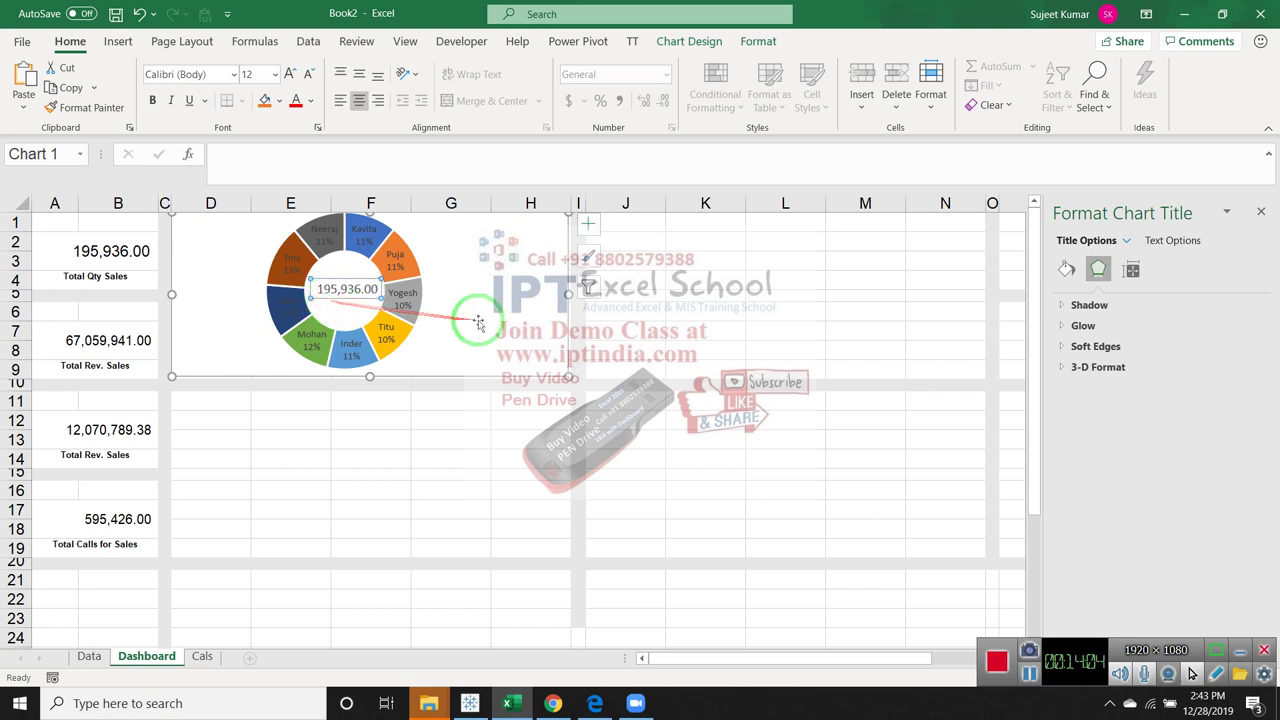
Select the whole doughnut chart and add a new blank Sheet4
click(710, 350)
click(514, 349)
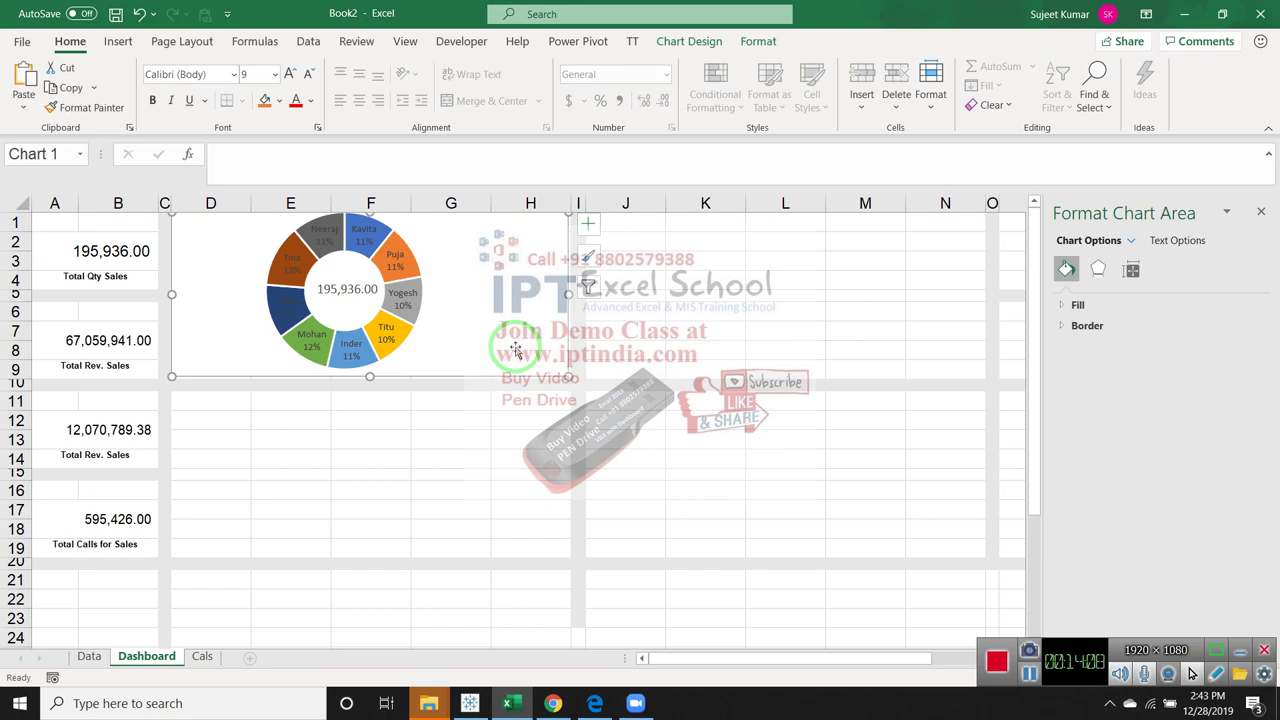
click(249, 657)
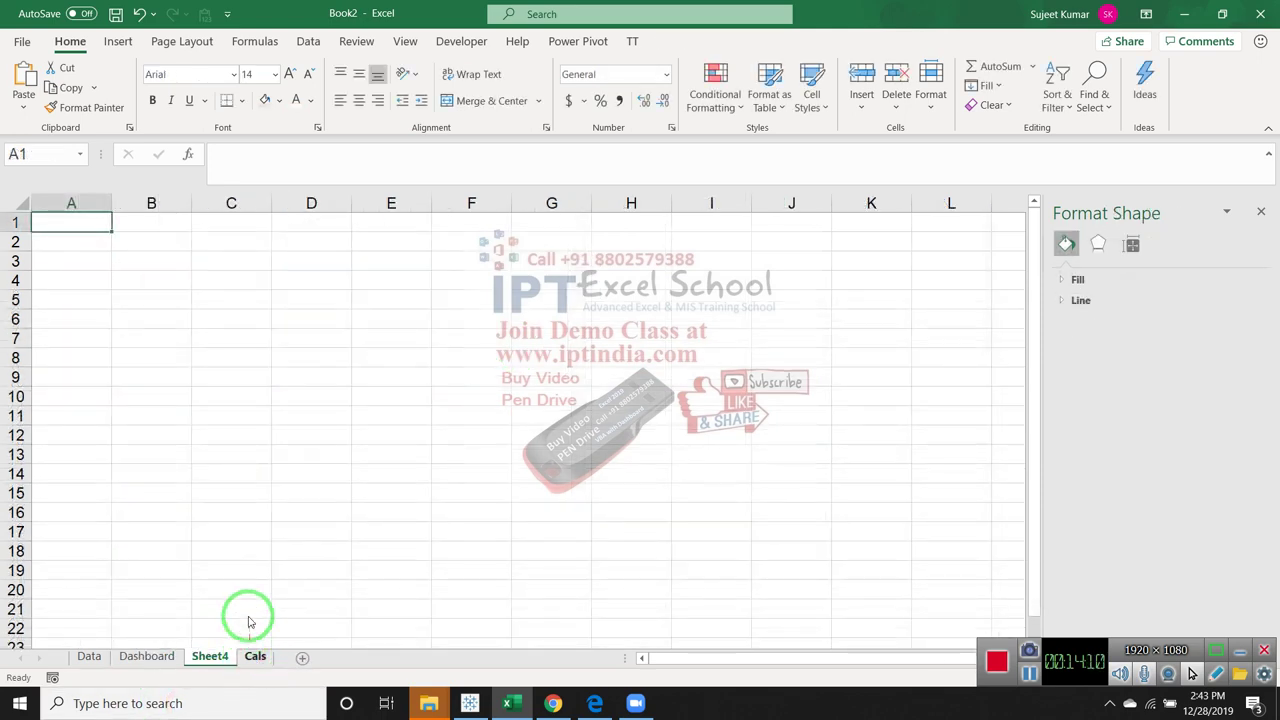
Paste the doughnut chart onto Sheet4 and enlarge it to span about A1 to J19
key(ctrl+v)
click(551, 357)
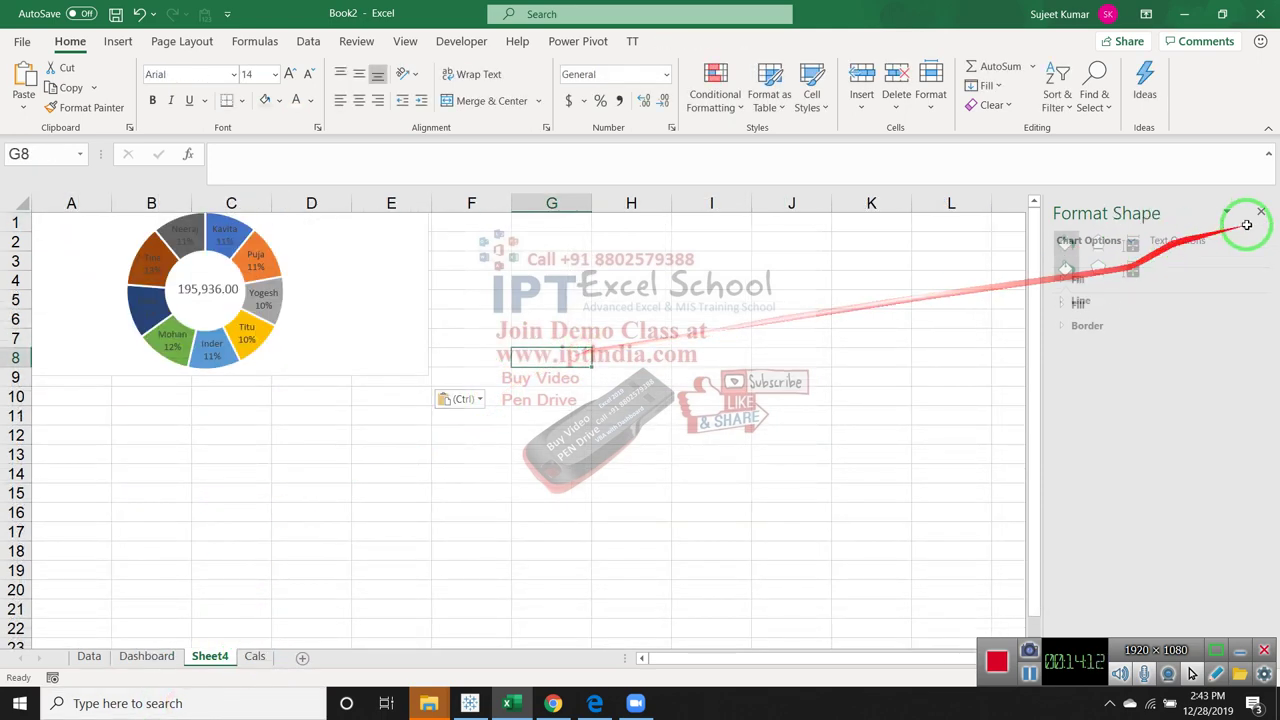
click(1262, 214)
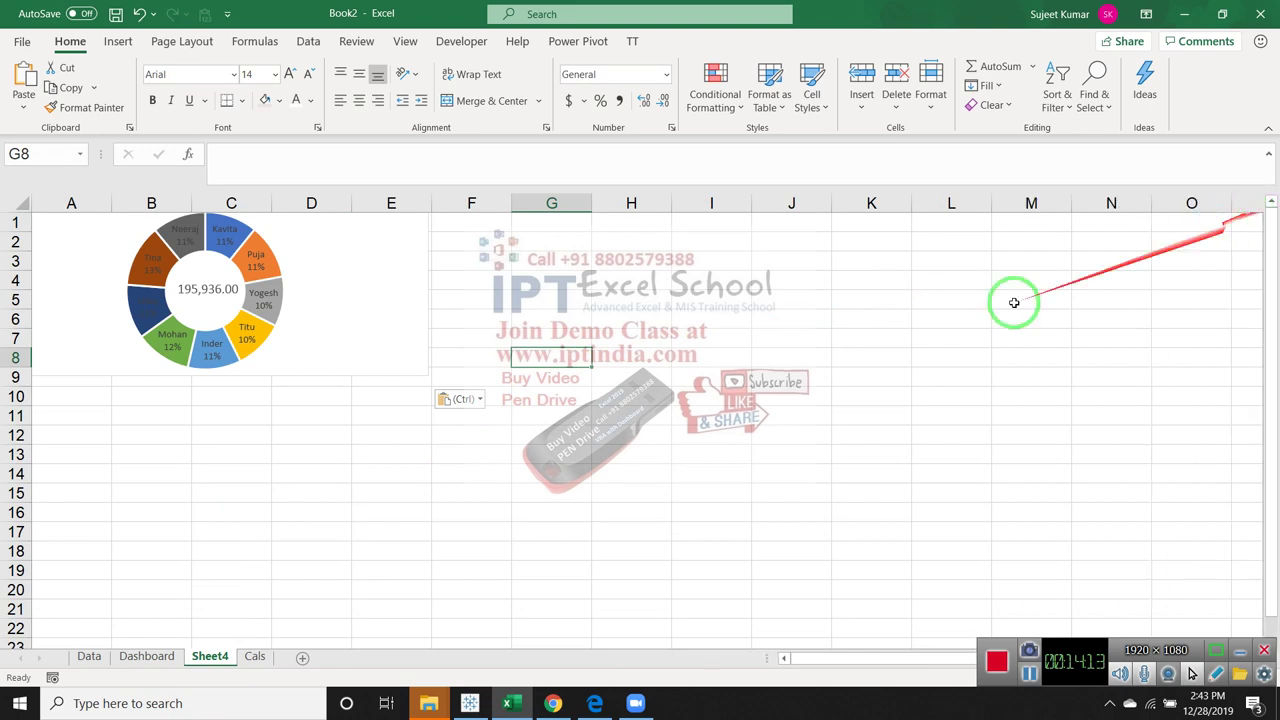
click(423, 345)
drag(427, 377, 782, 582)
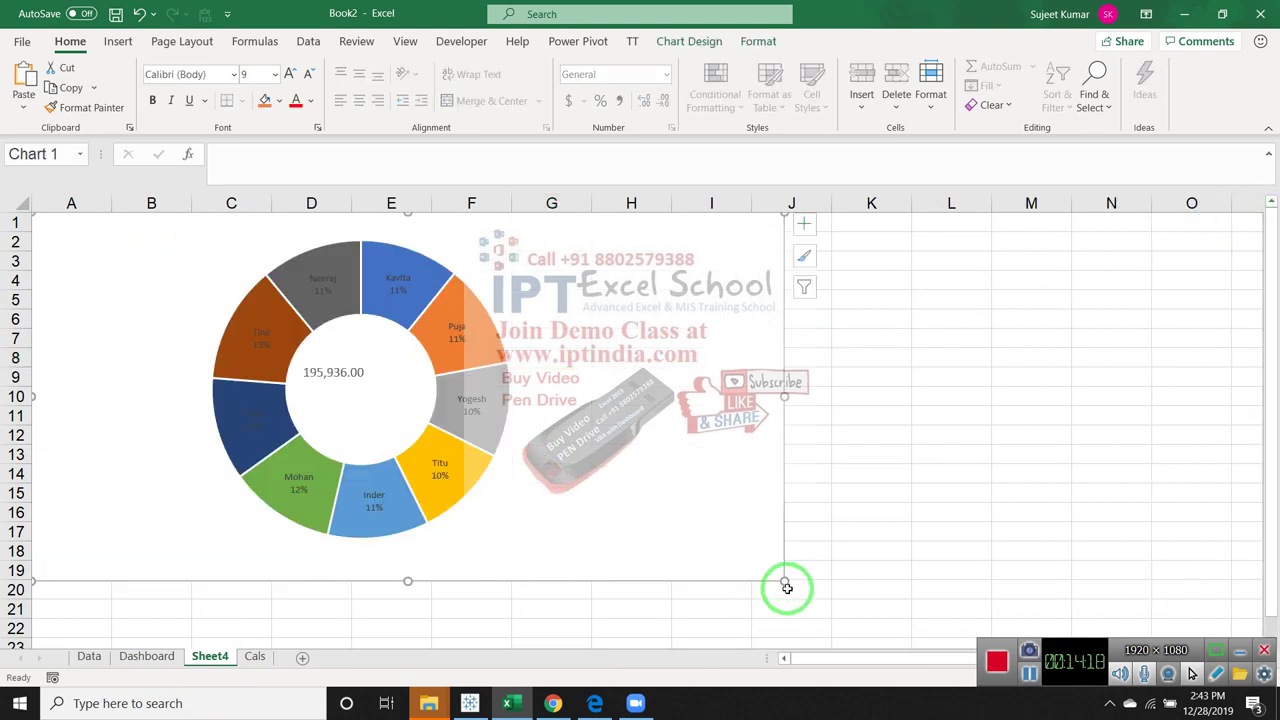
drag(781, 583, 786, 583)
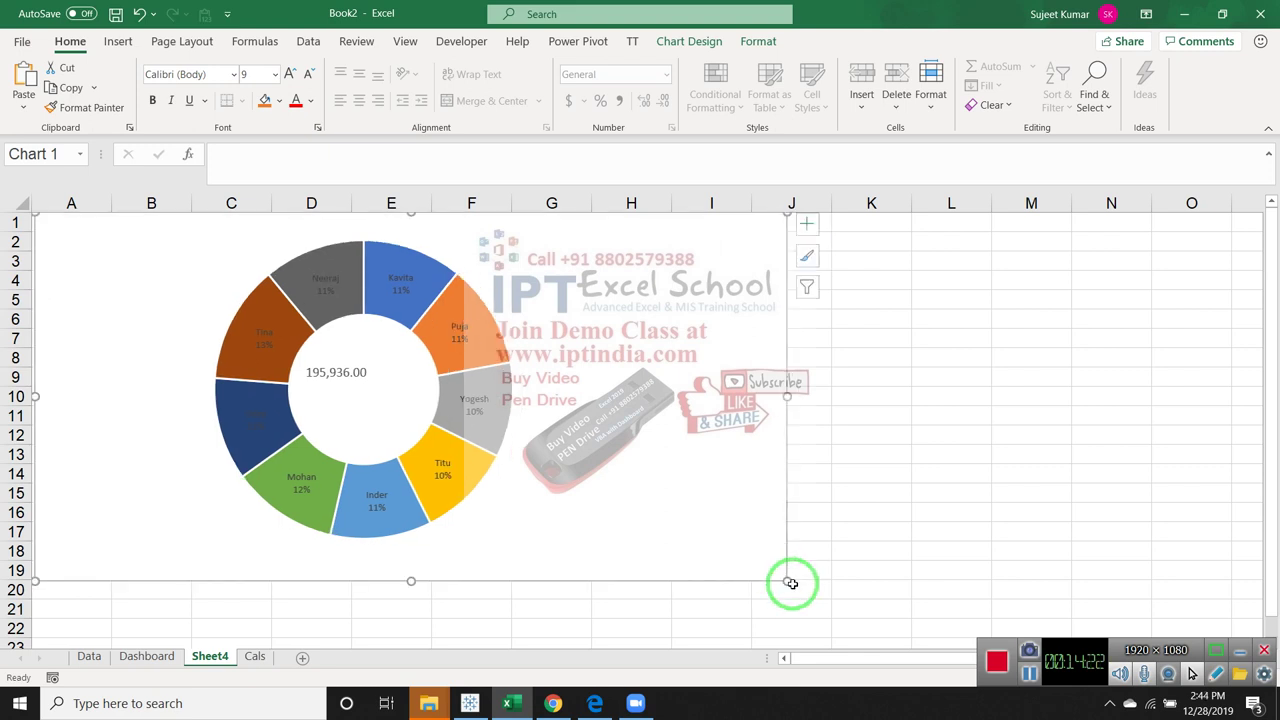
drag(787, 582, 835, 602)
scroll(640, 585, up, 3)
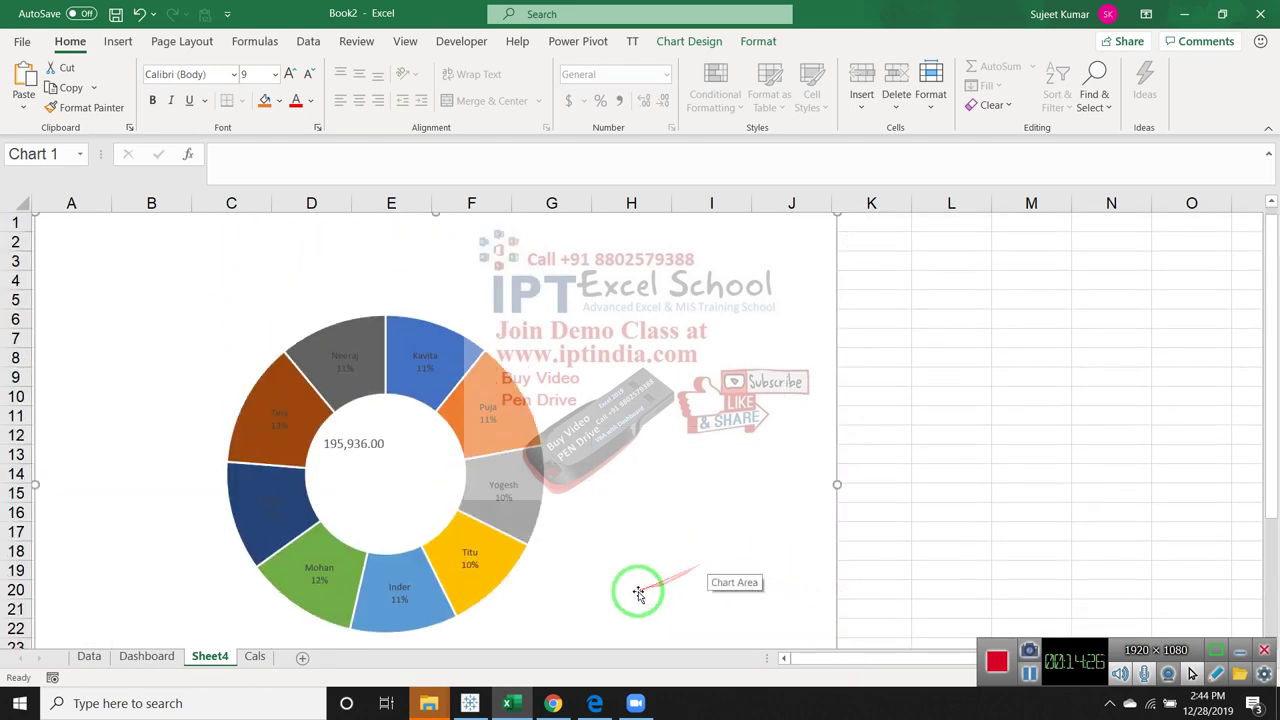
Raise the 195,936.00 centre label to 24 pt and centre it in the doughnut hole
click(345, 440)
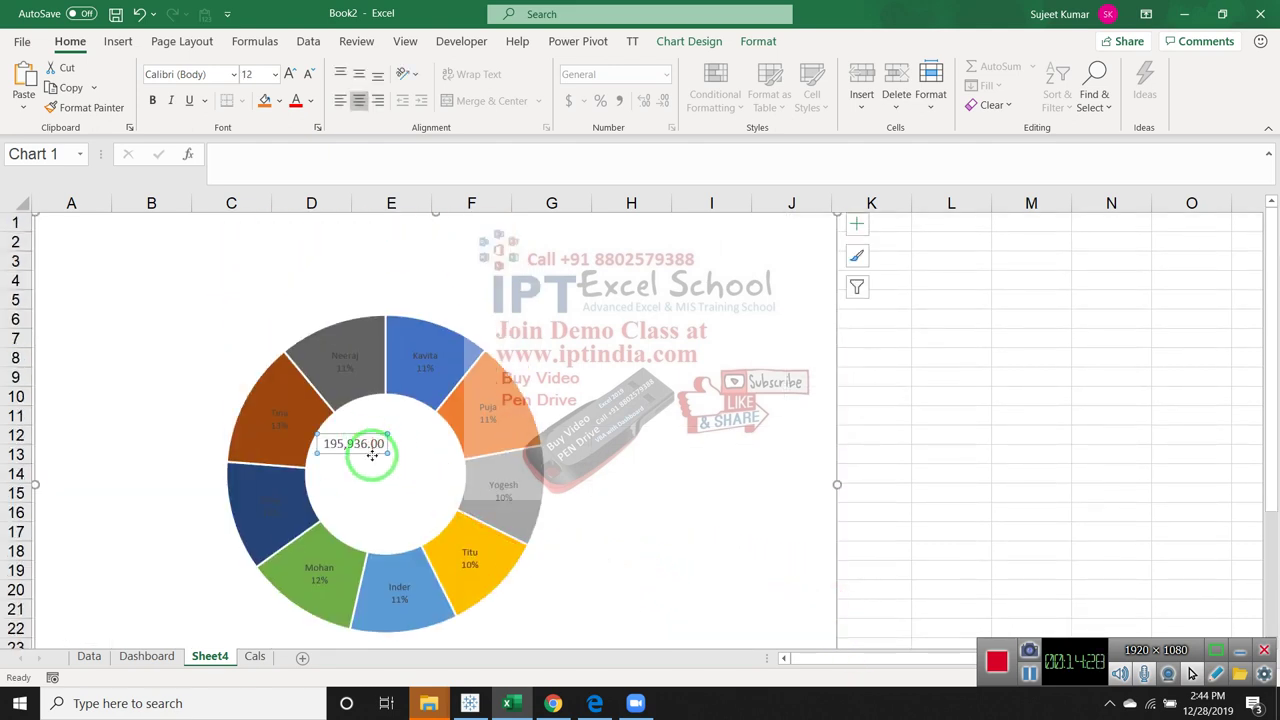
drag(413, 485, 414, 486)
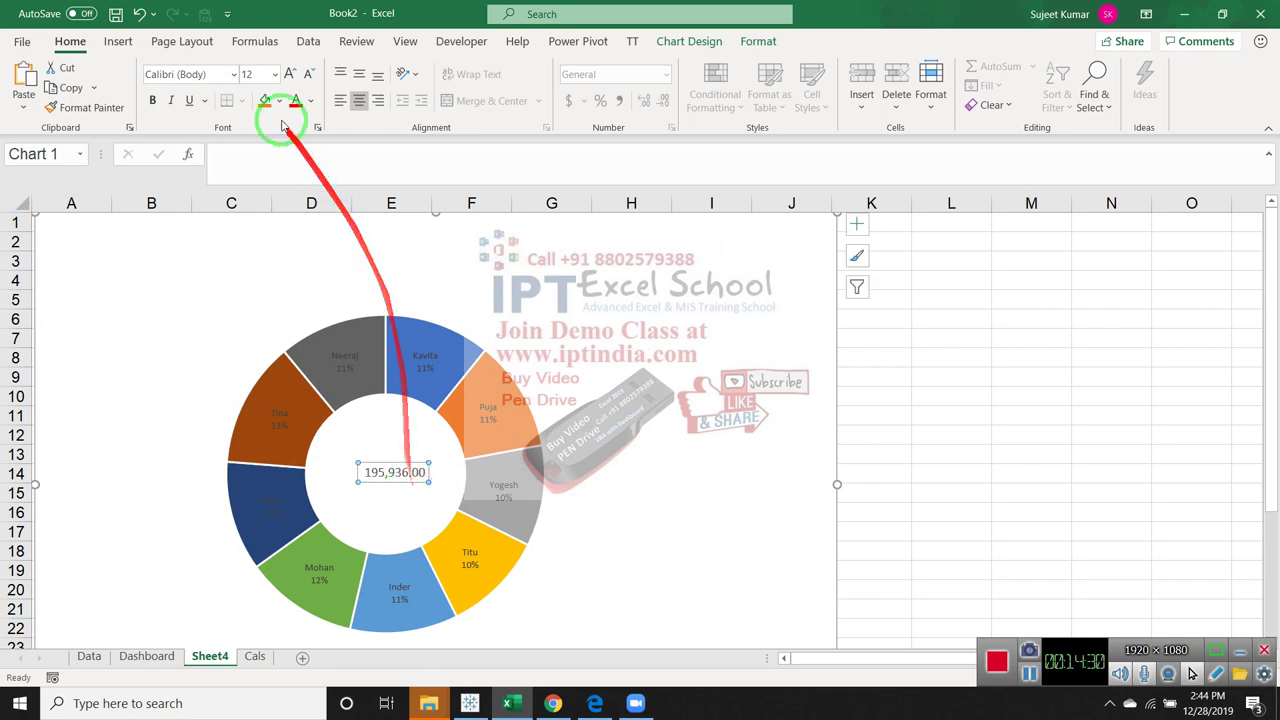
click(285, 74)
click(285, 74)
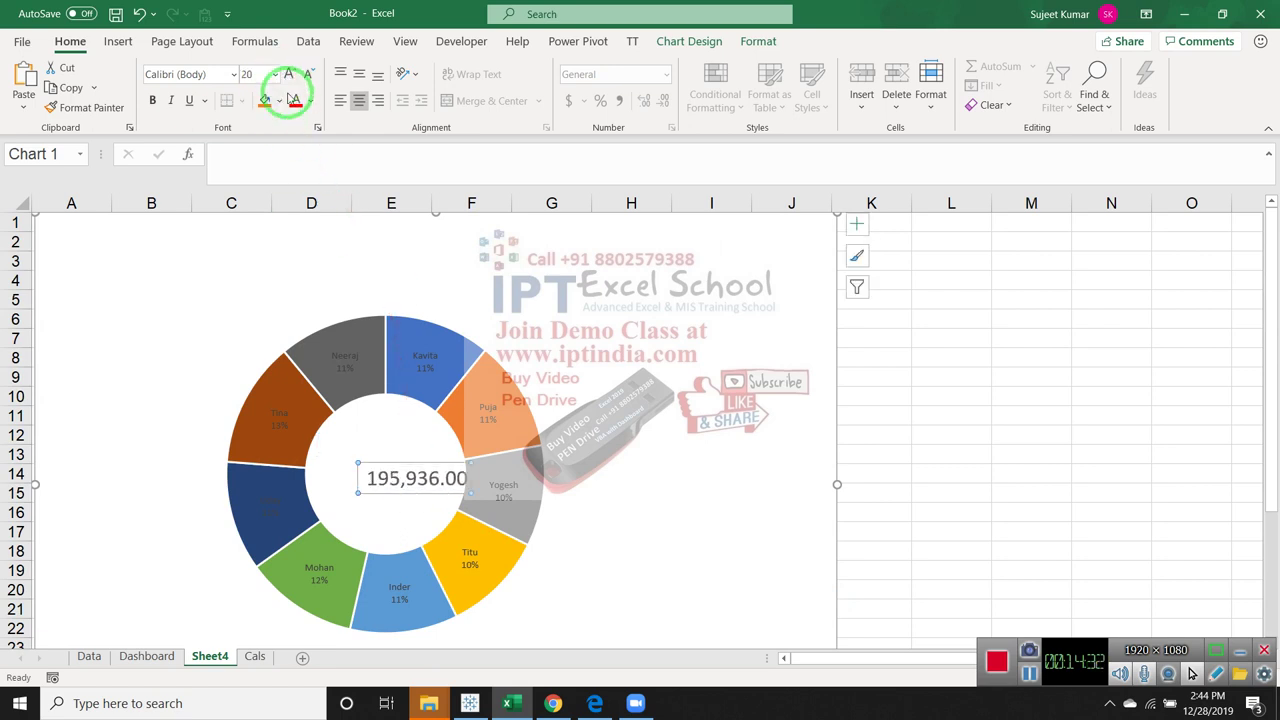
drag(421, 463, 389, 453)
click(286, 77)
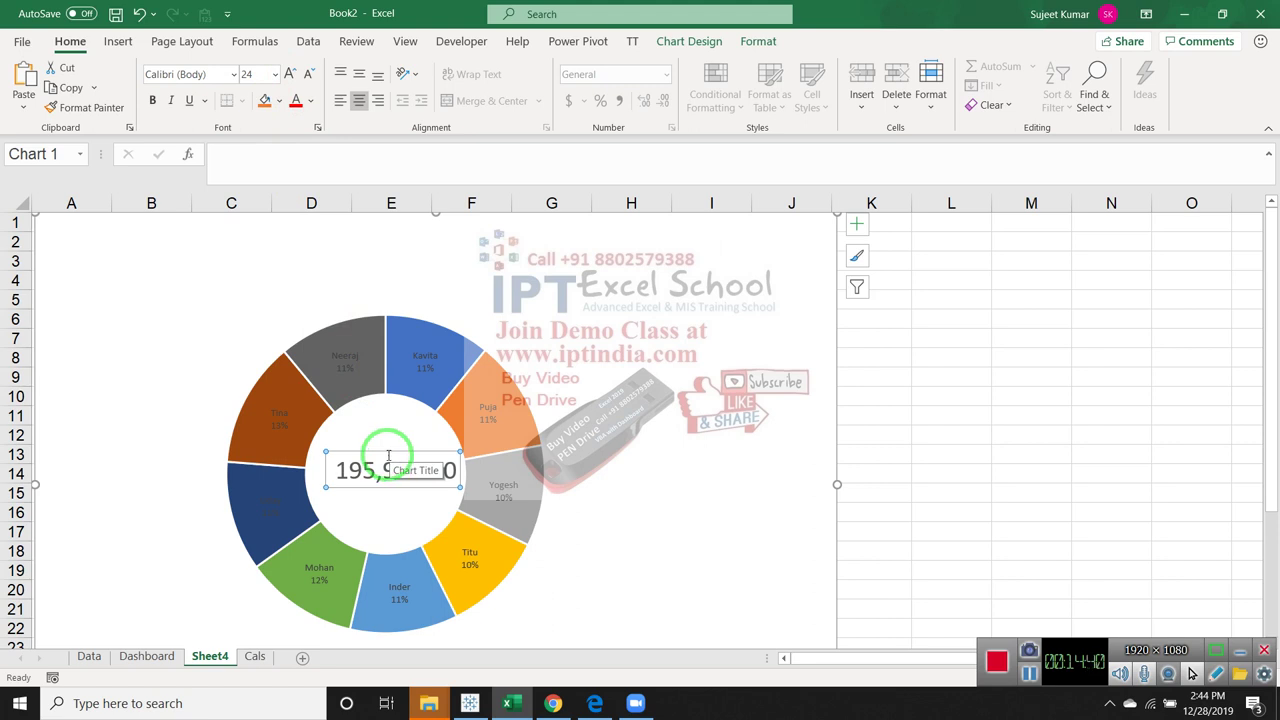
drag(382, 449, 370, 449)
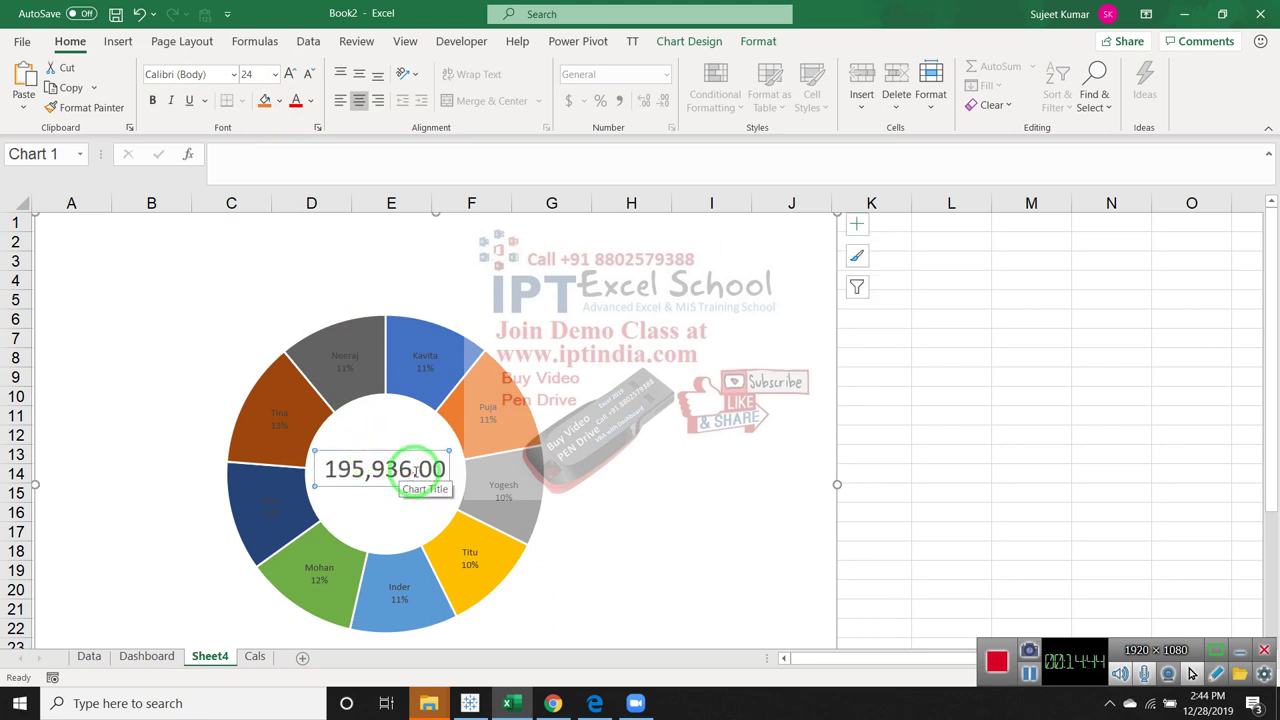
click(1029, 434)
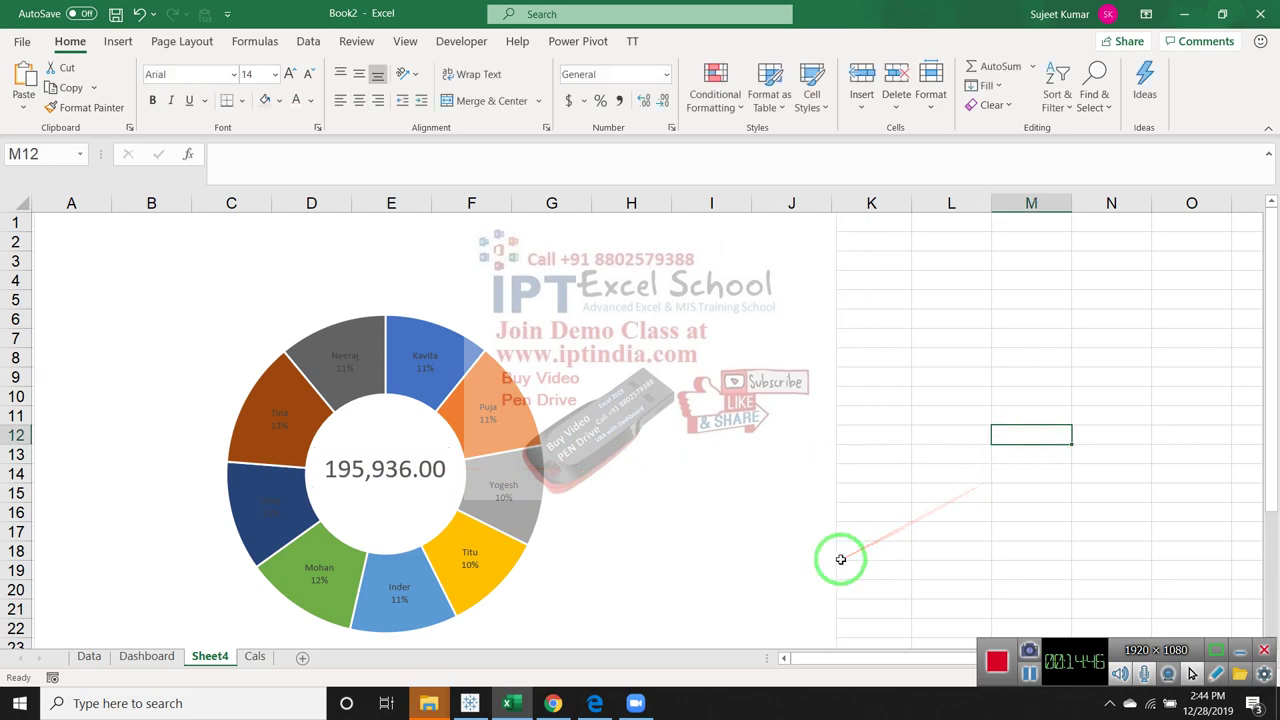
Hide columns K through XFD on Sheet4
click(888, 204)
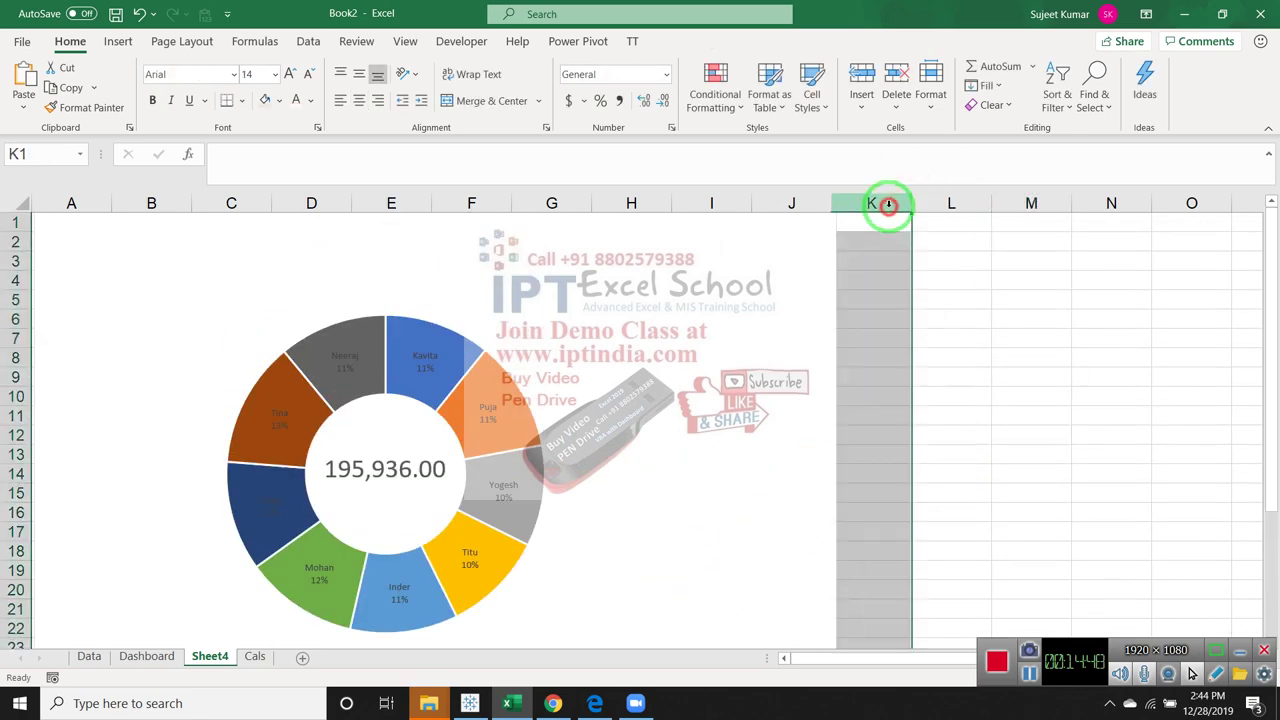
key(ctrl+shift+Right)
right_click(888, 204)
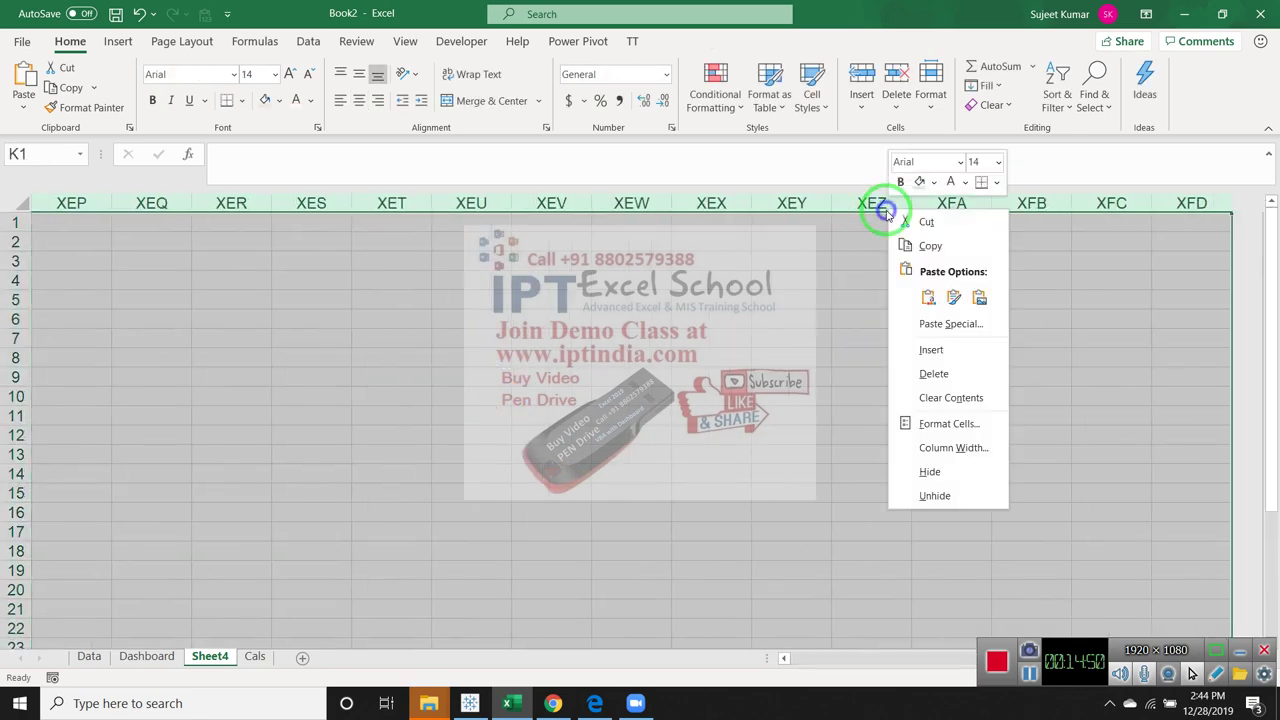
click(930, 471)
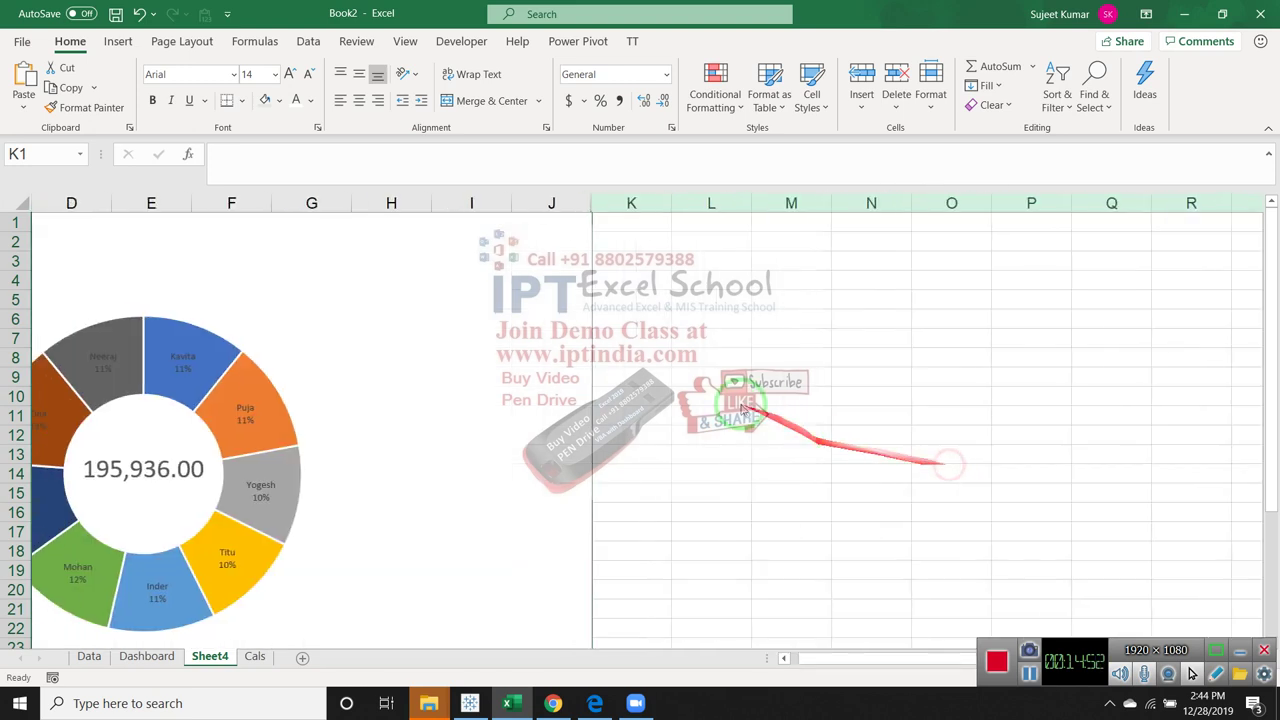
scroll(570, 490, down, 3)
scroll(206, 553, down, 6)
scroll(180, 545, up, 4)
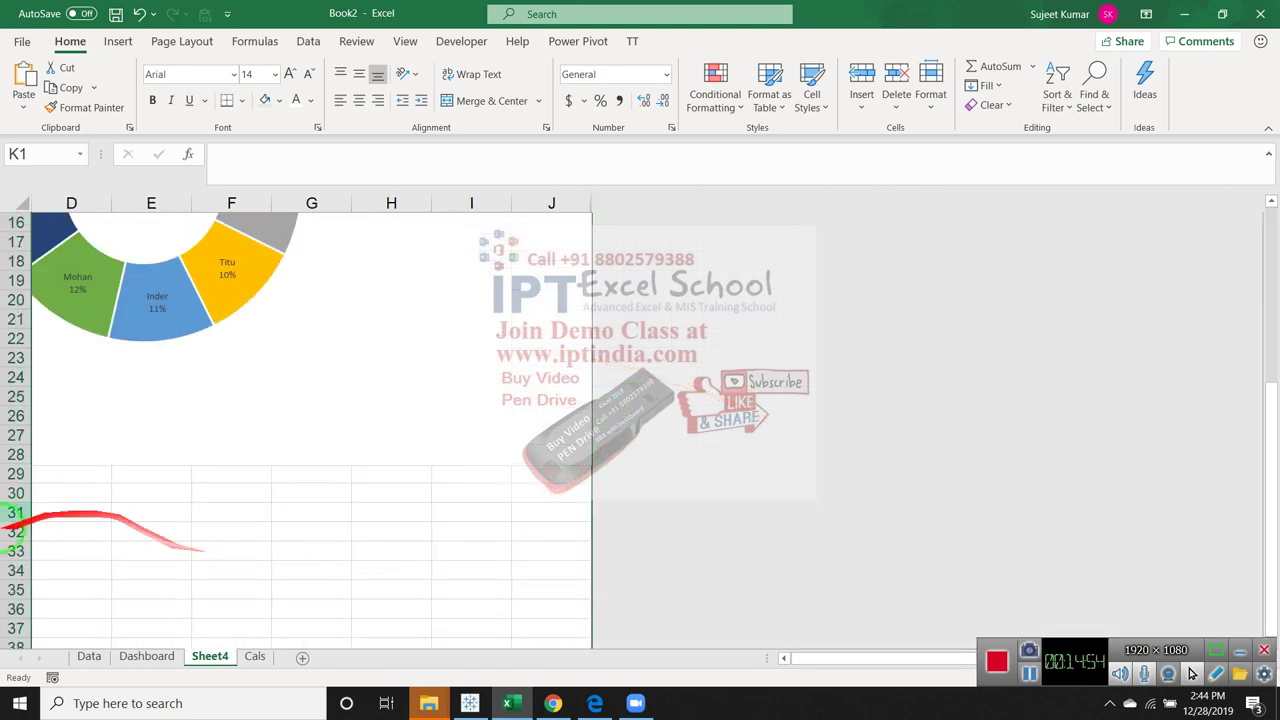
Hide rows 29 through the last row below the chart
click(15, 474)
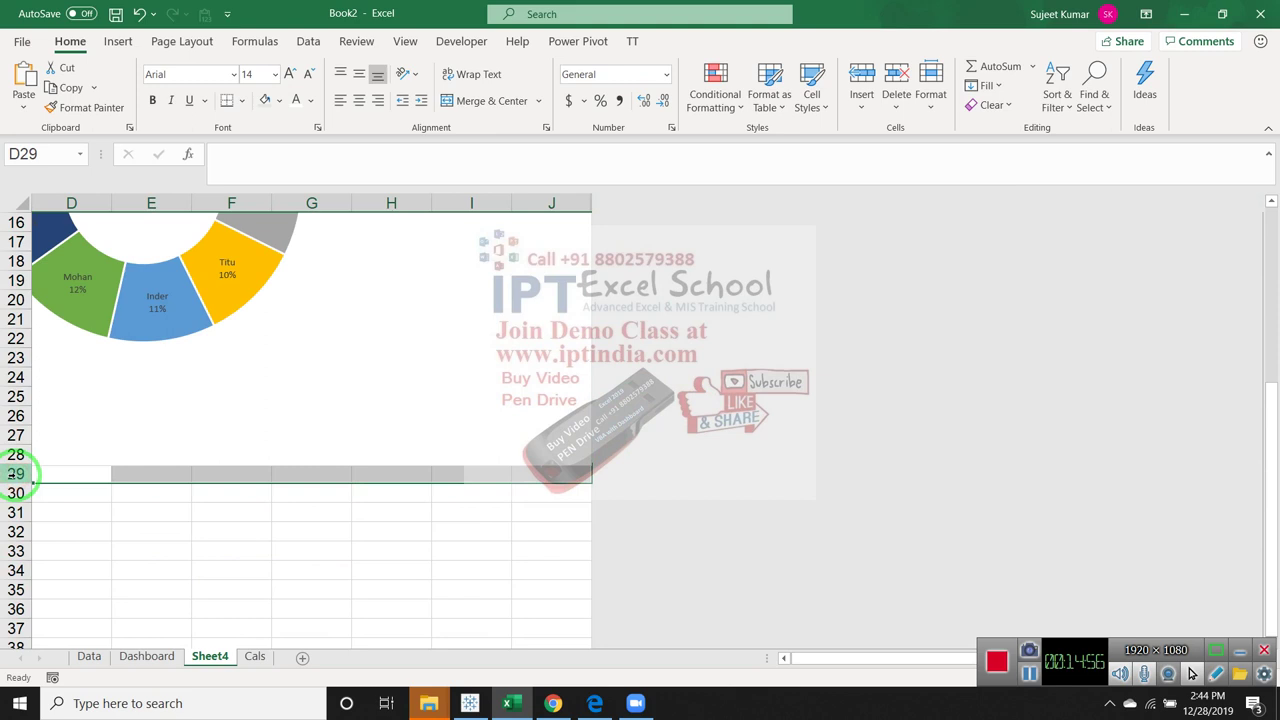
key(ctrl+shift+Down)
right_click(18, 455)
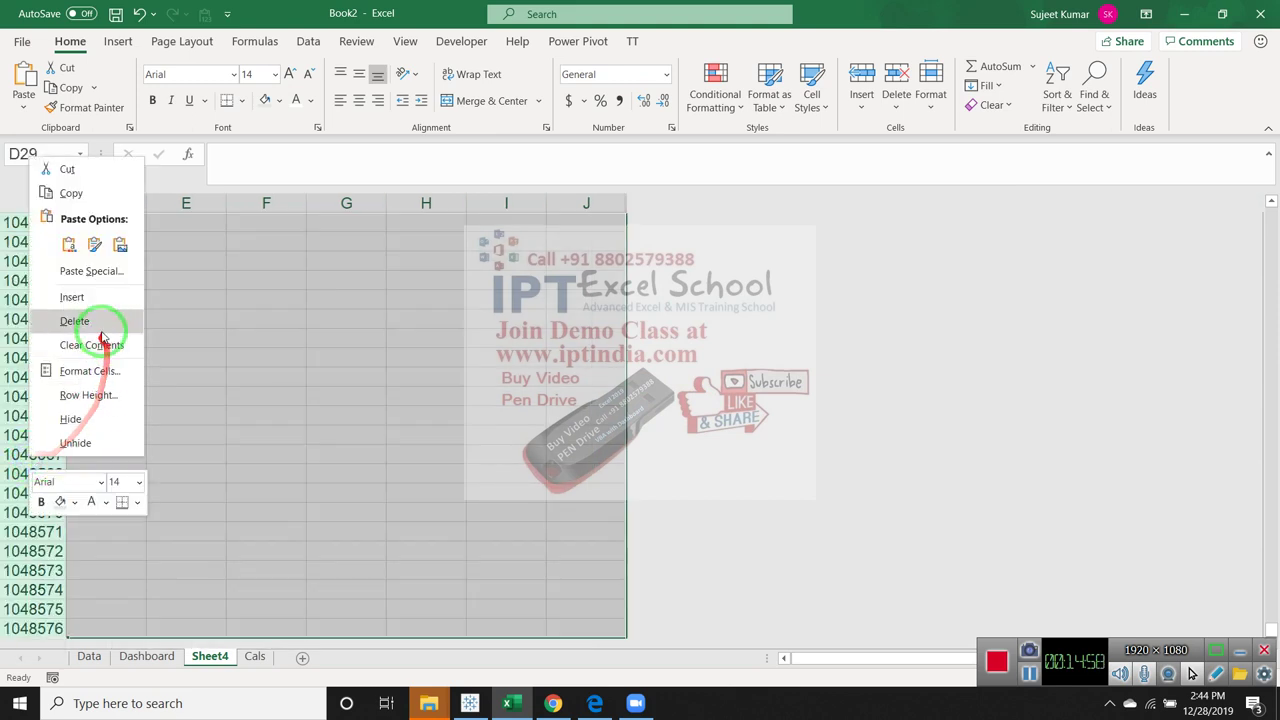
click(90, 421)
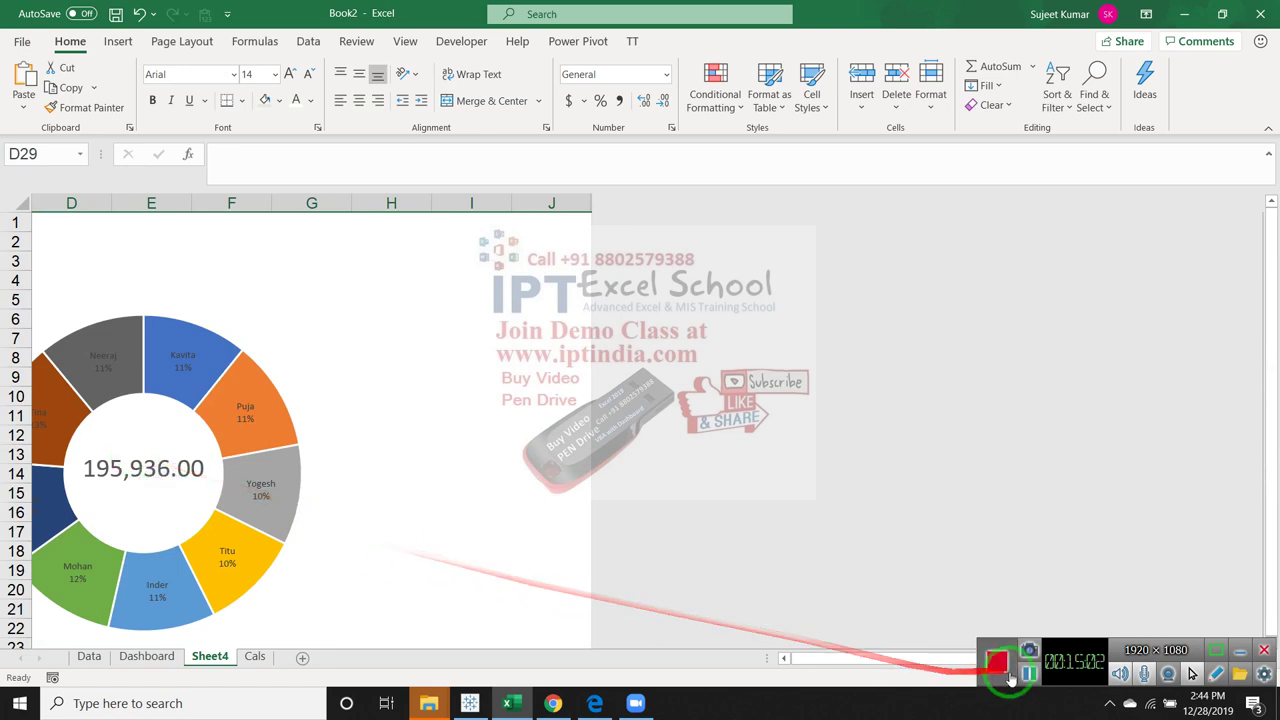
Nudge the chart into place, return to cell A1, and switch to the Dashboard sheet
click(366, 515)
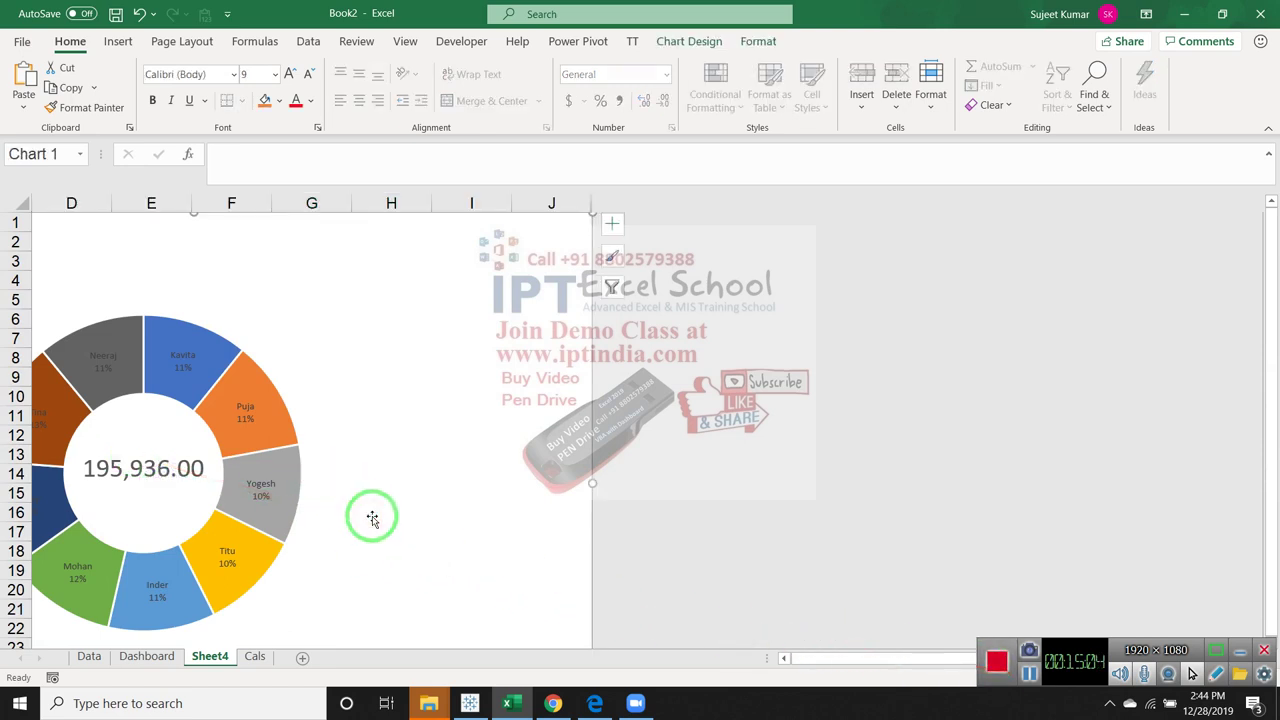
drag(372, 518, 372, 518)
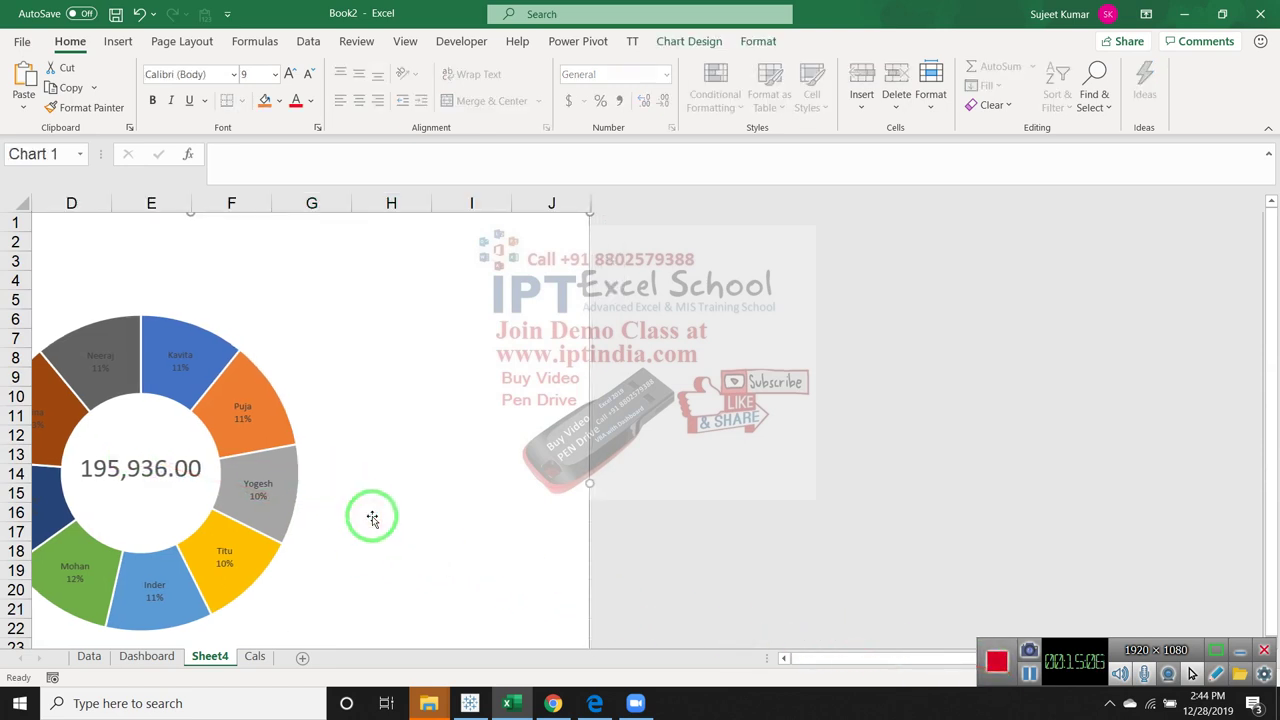
click(61, 195)
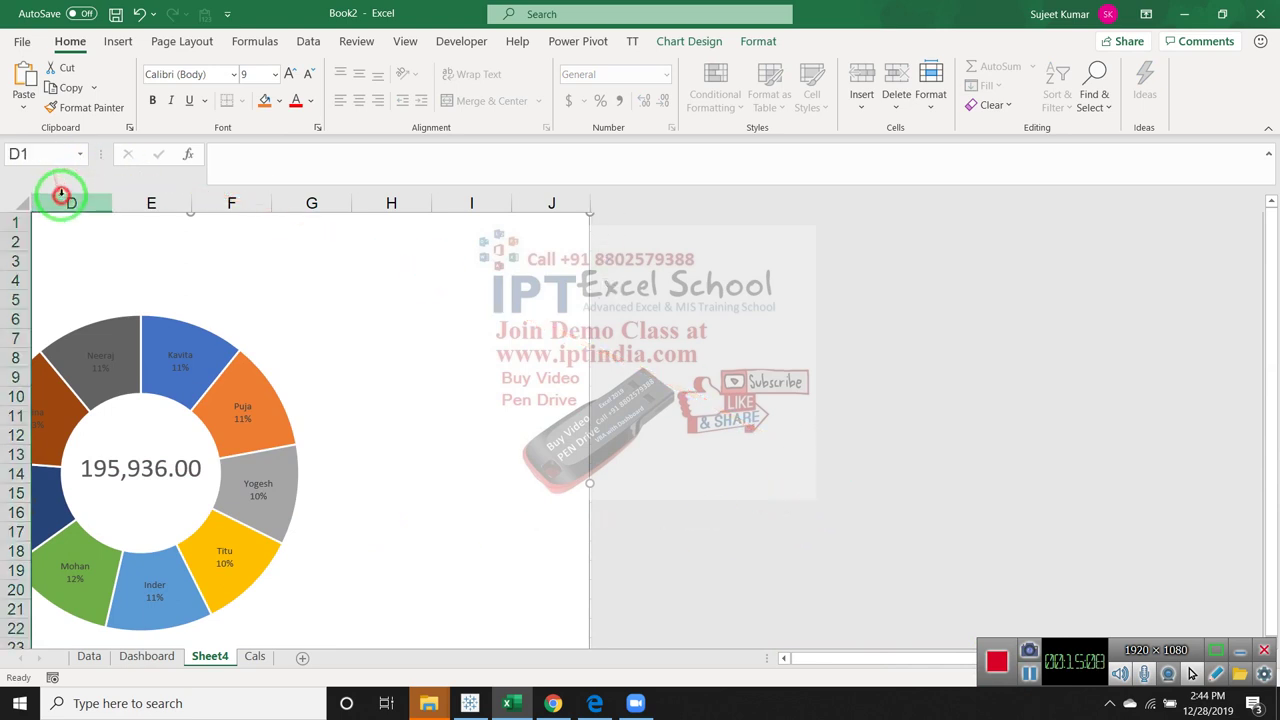
key(Left)
key(Left)
key(Left)
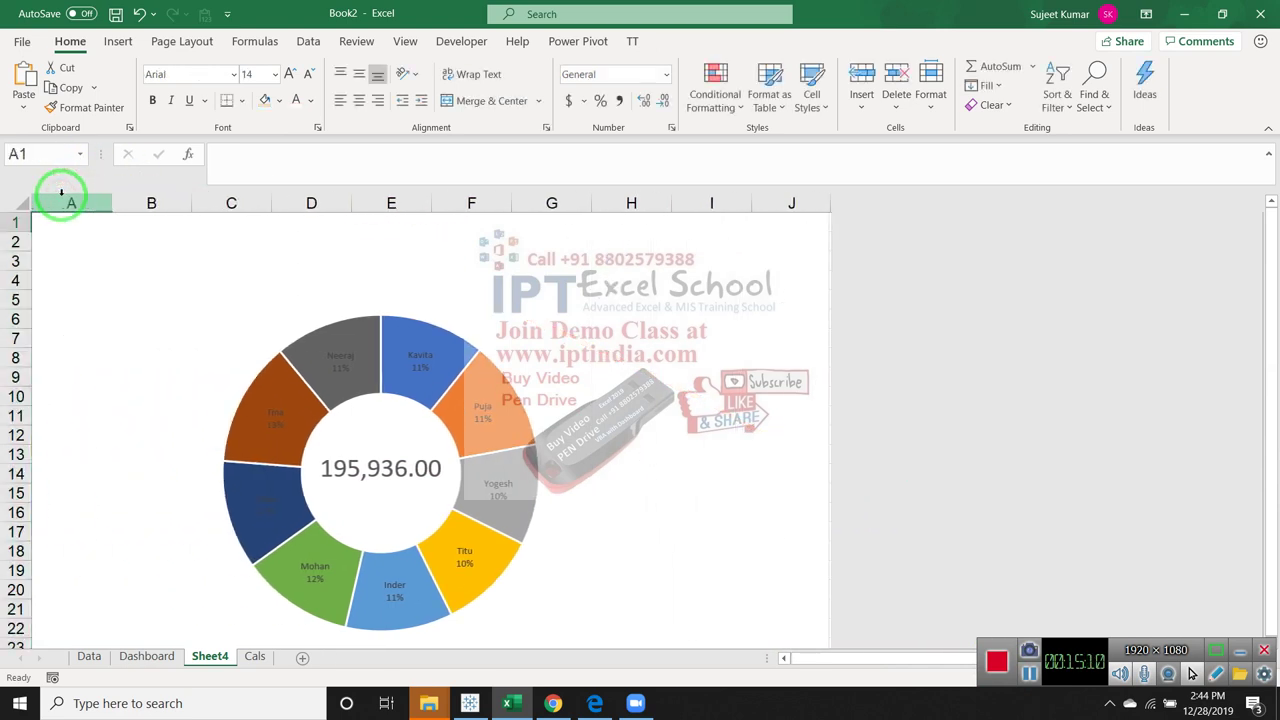
scroll(94, 249, down, 1)
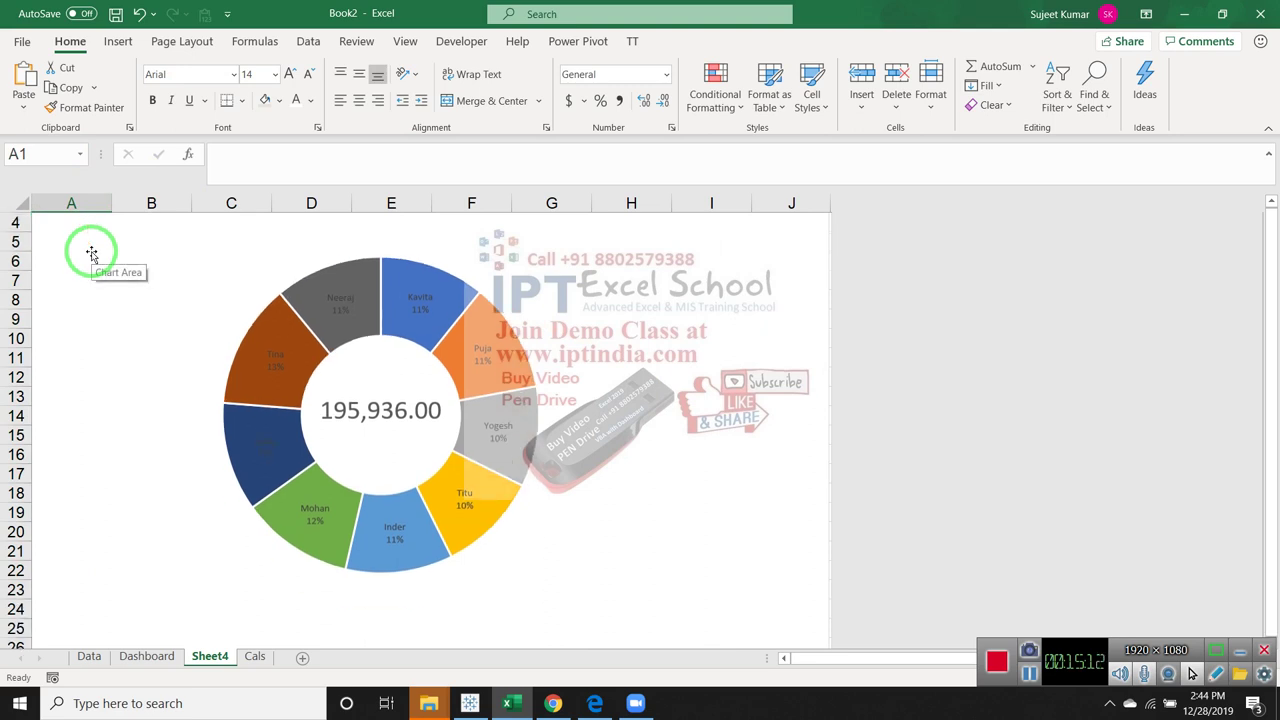
scroll(100, 251, up, 1)
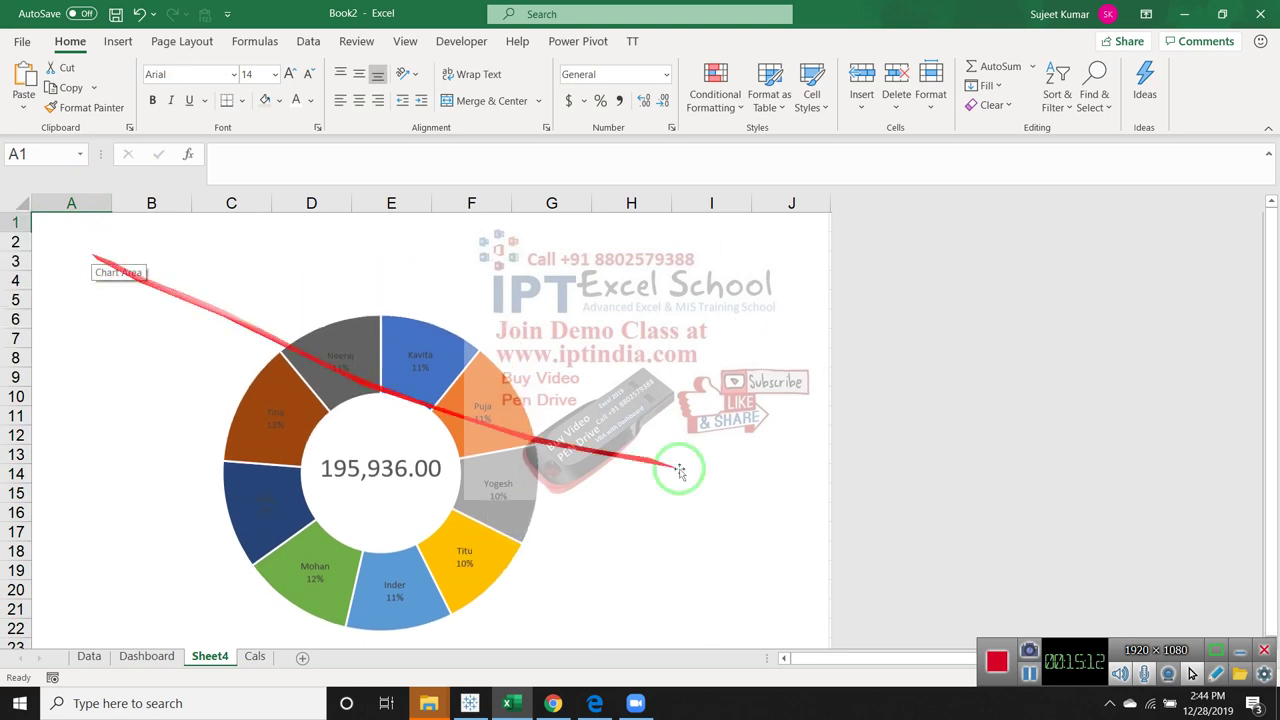
click(140, 656)
click(102, 277)
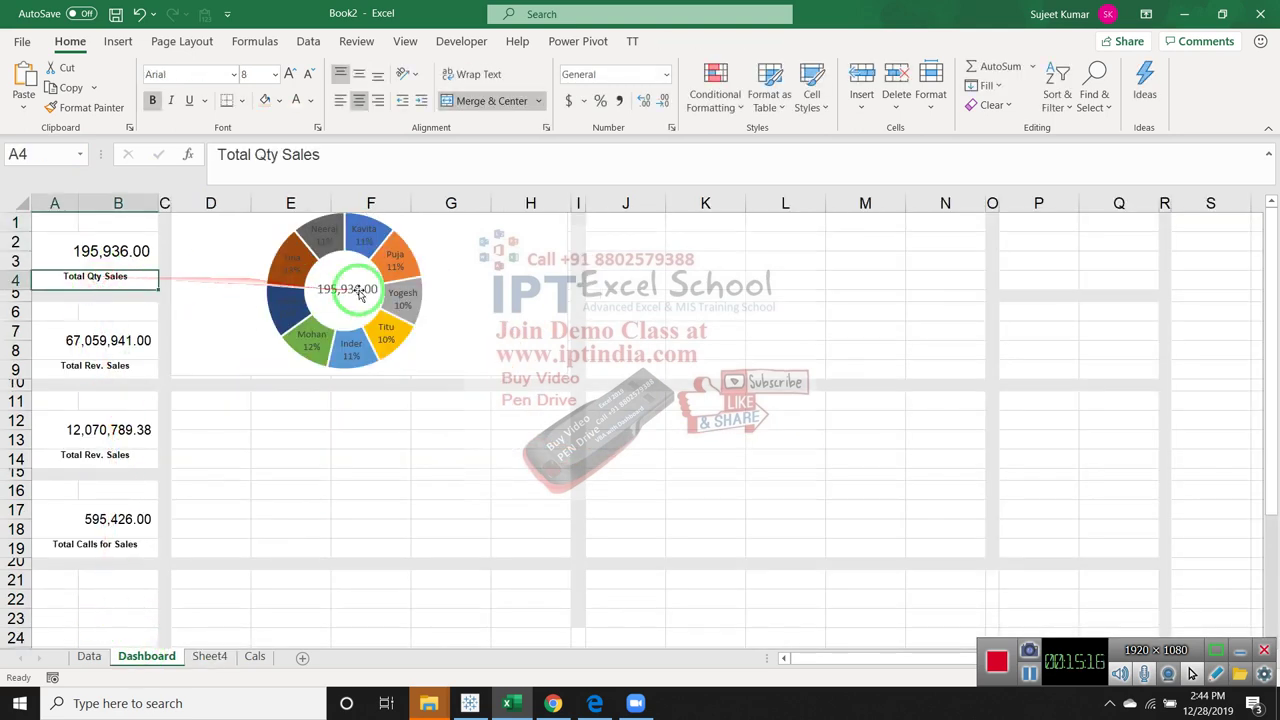
click(110, 255)
click(335, 292)
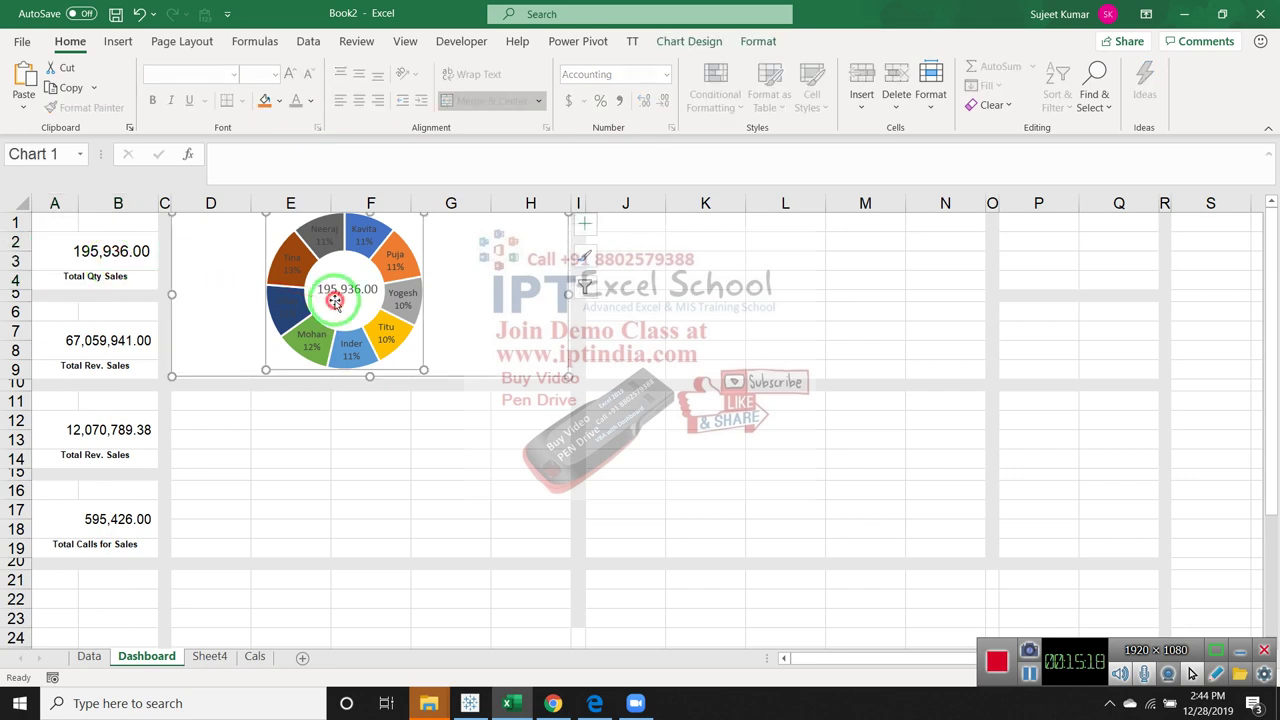
right_click(336, 298)
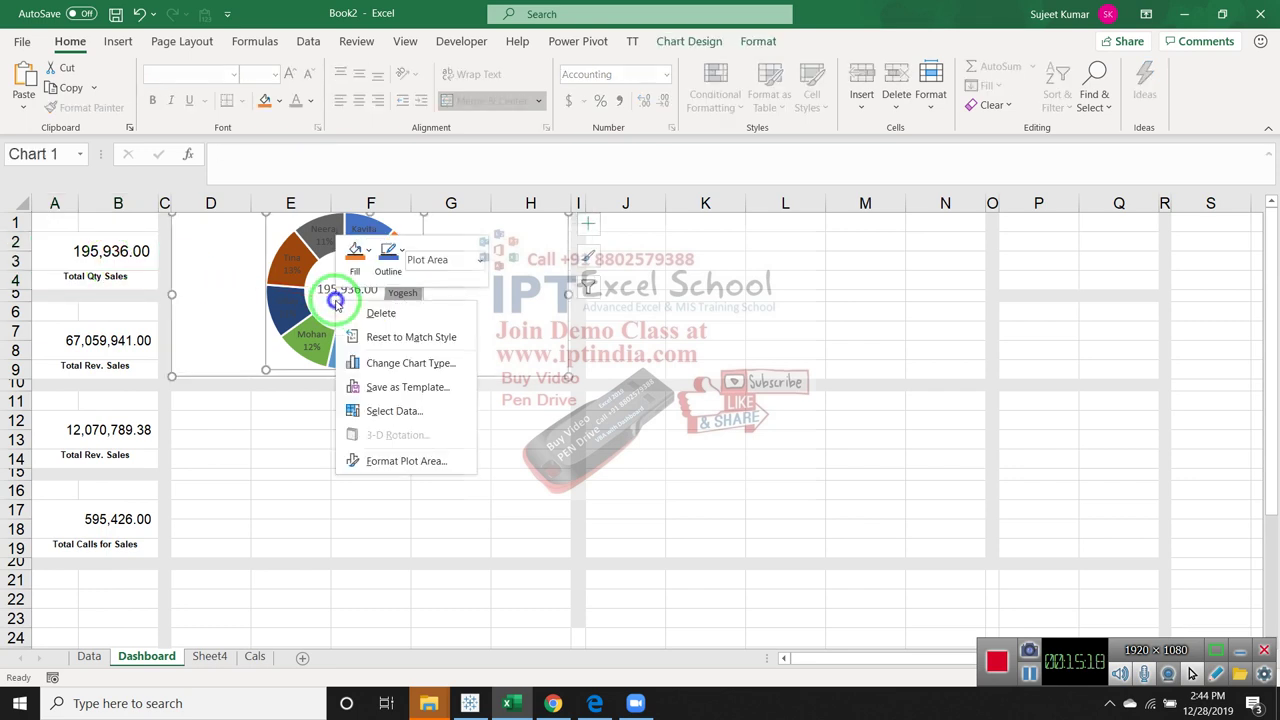
click(425, 412)
click(625, 384)
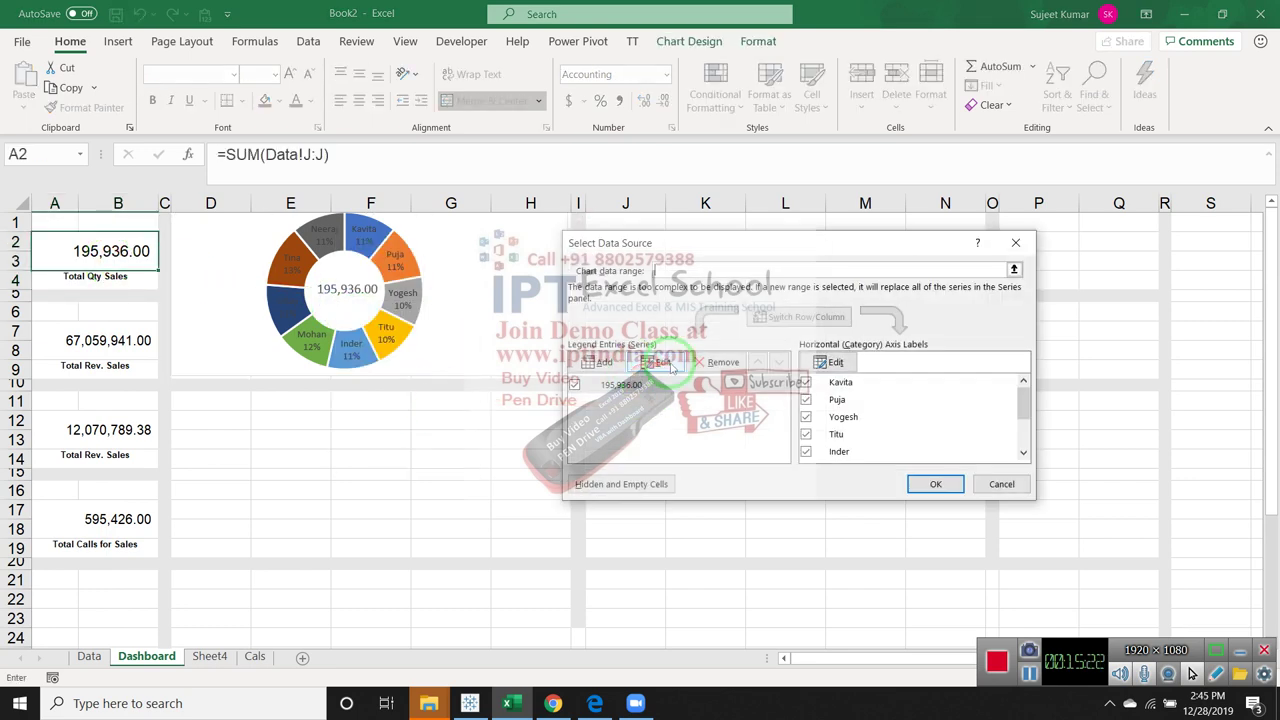
click(664, 363)
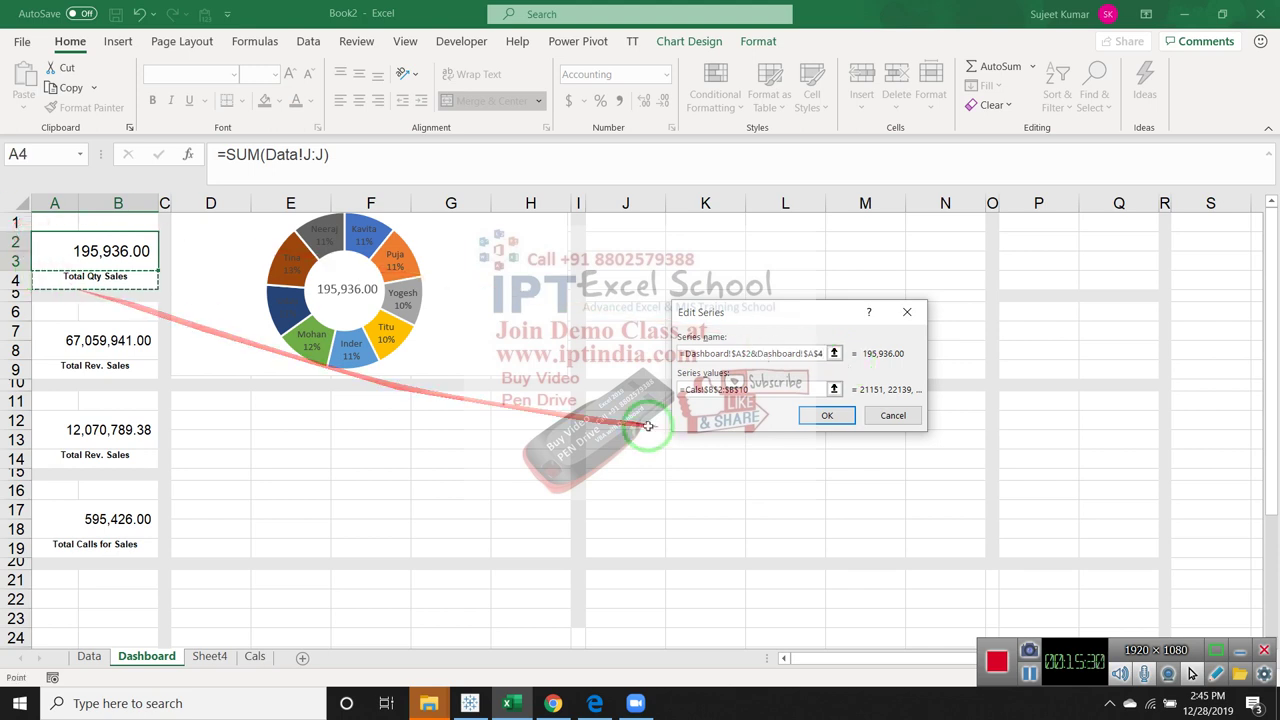
click(827, 415)
click(614, 442)
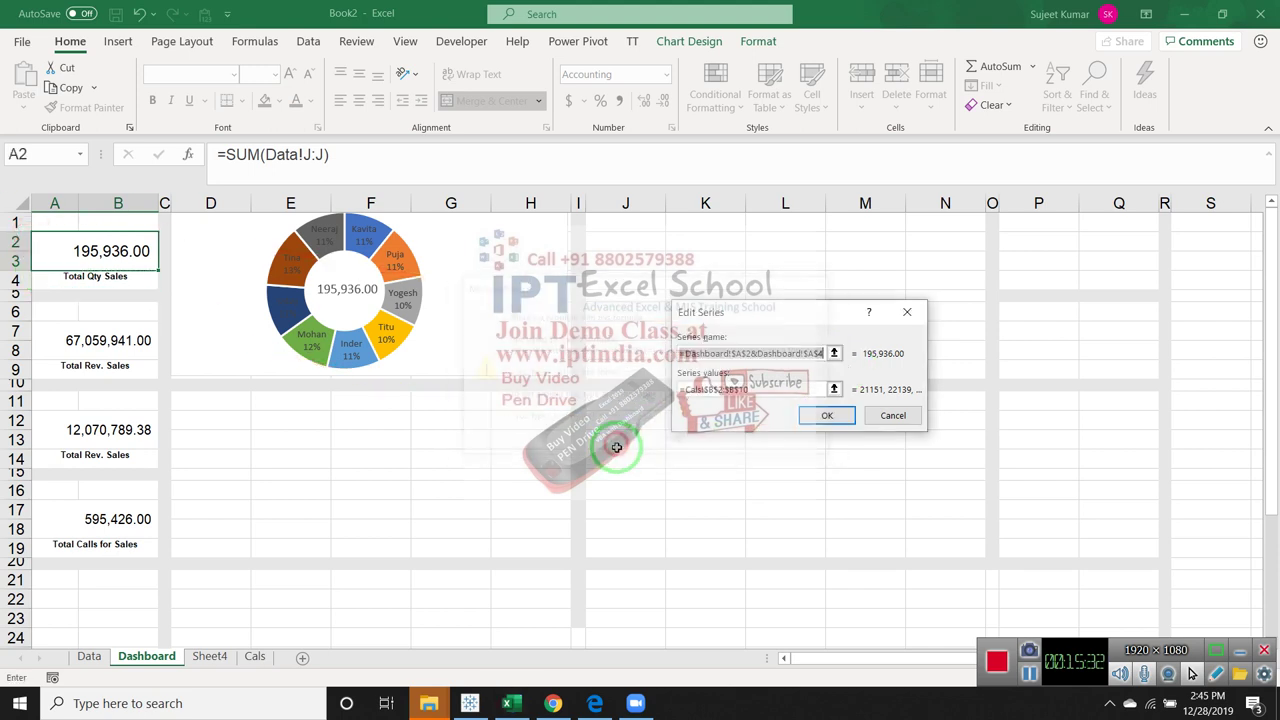
key(Escape)
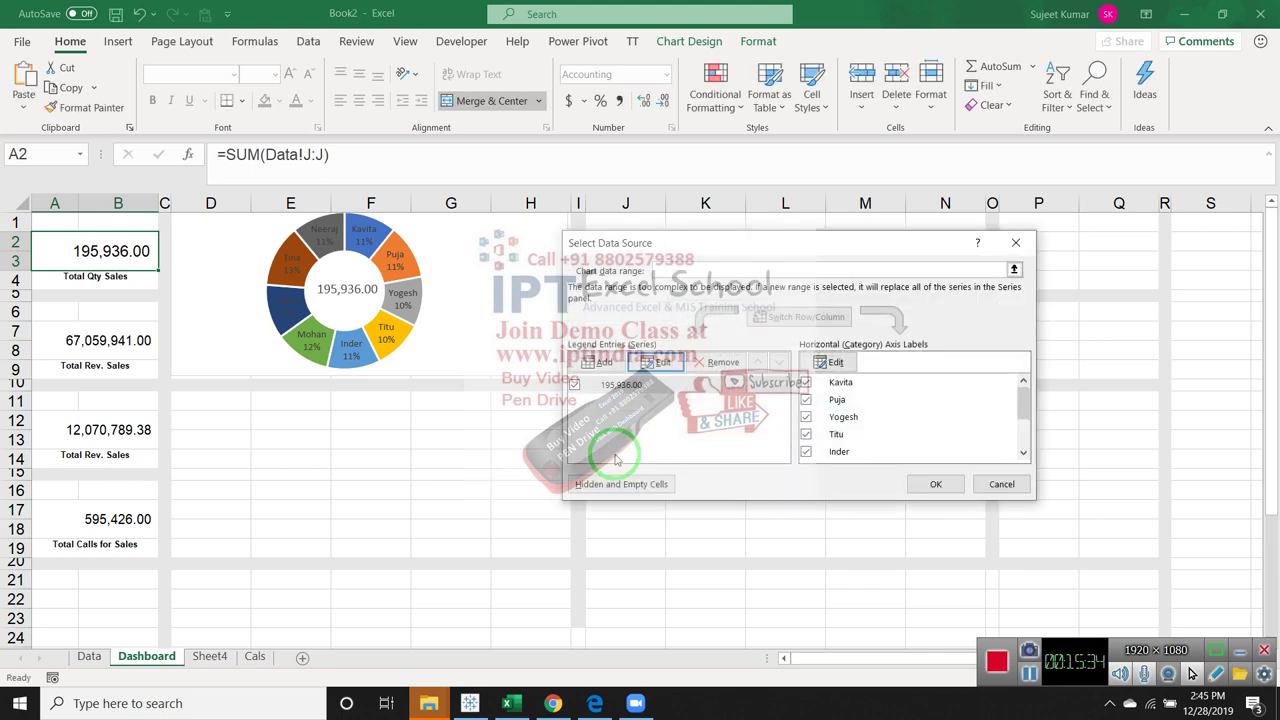
Dismiss the Select Data Source dialog and inspect the Total Qty Sales formula in A2
key(Escape)
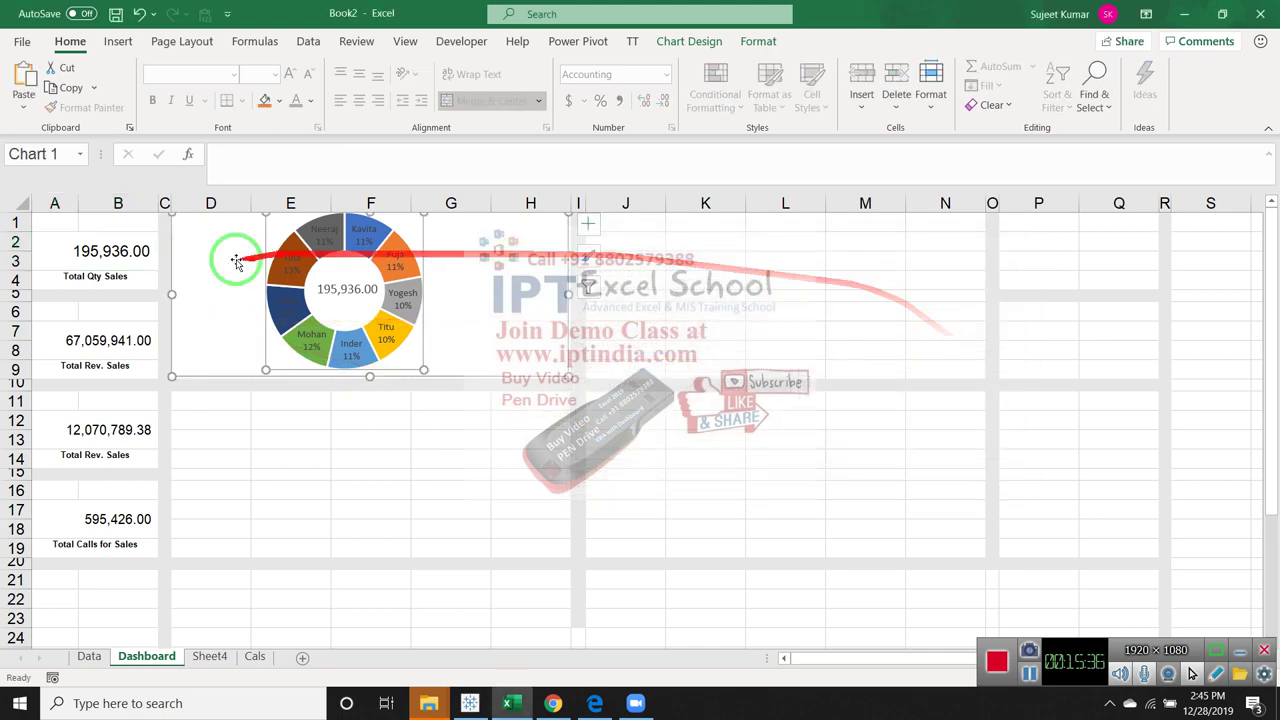
click(120, 257)
double_click(133, 251)
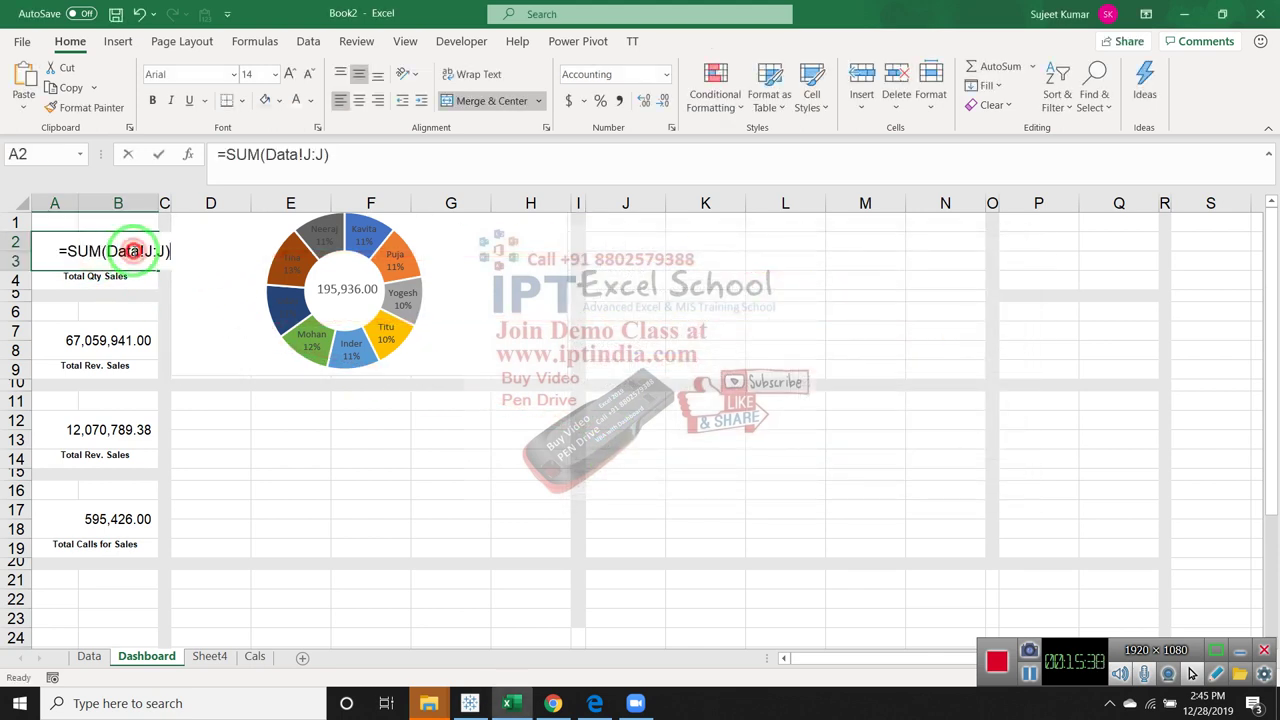
Open the Format Chart Title pane for the doughnut's centre total
click(330, 290)
click(355, 297)
click(355, 295)
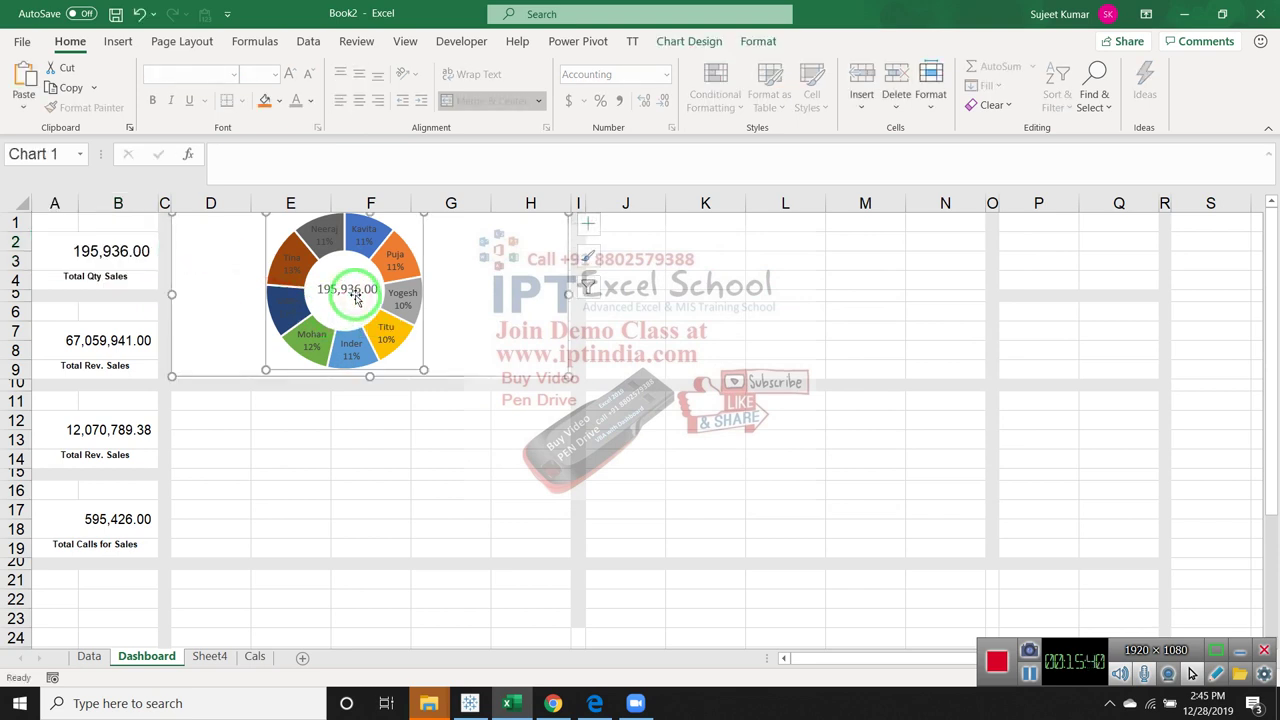
right_click(353, 298)
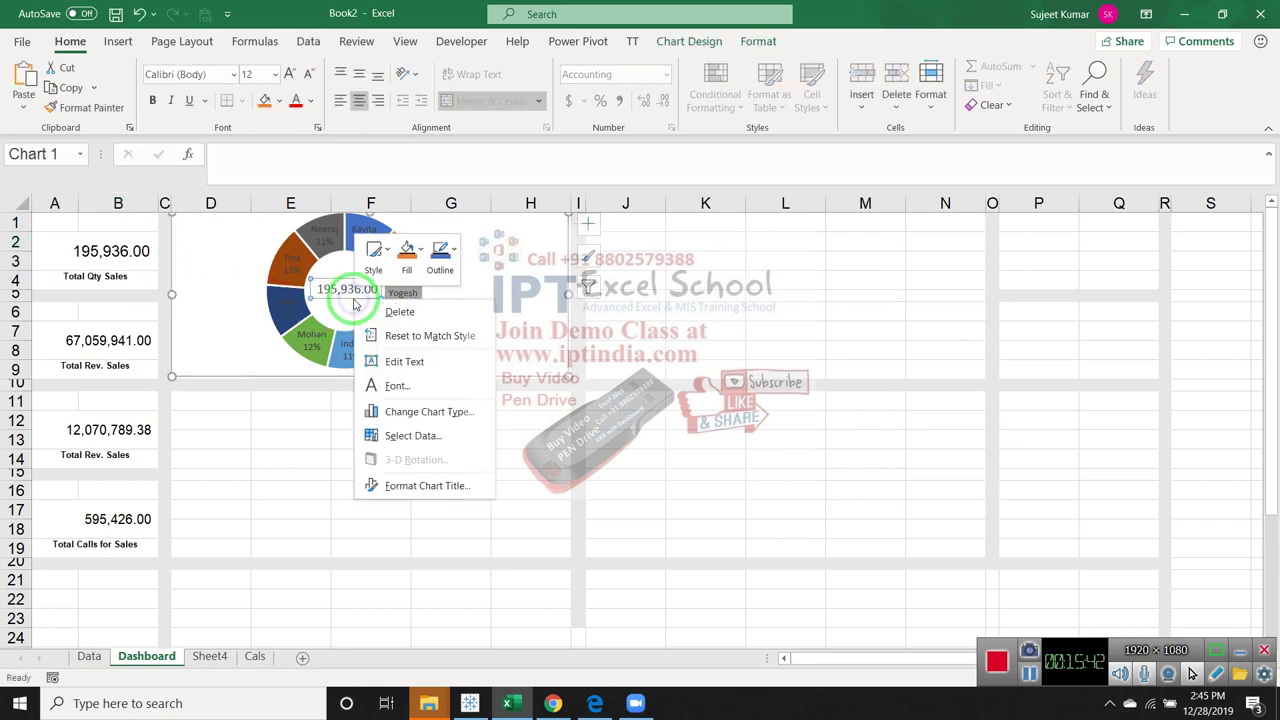
click(410, 486)
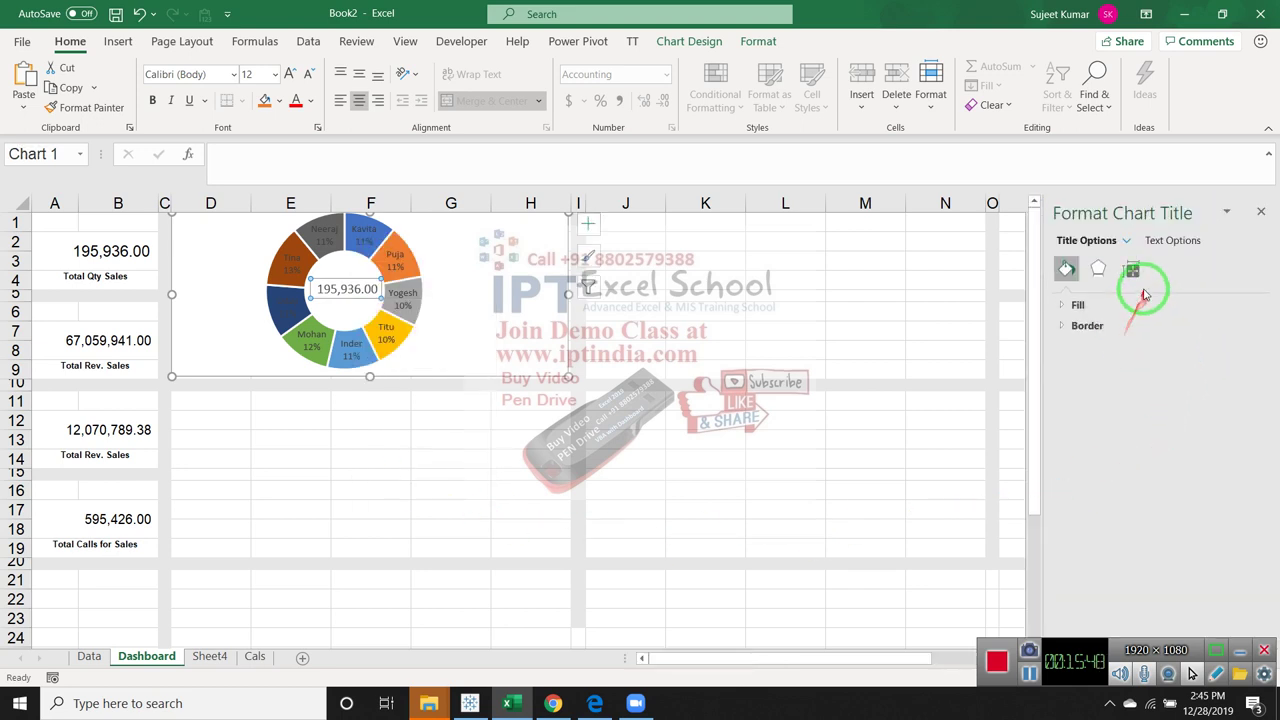
Browse the title's Size & Properties, Effects and Fill settings, then pick cell L4
click(1131, 268)
click(1130, 303)
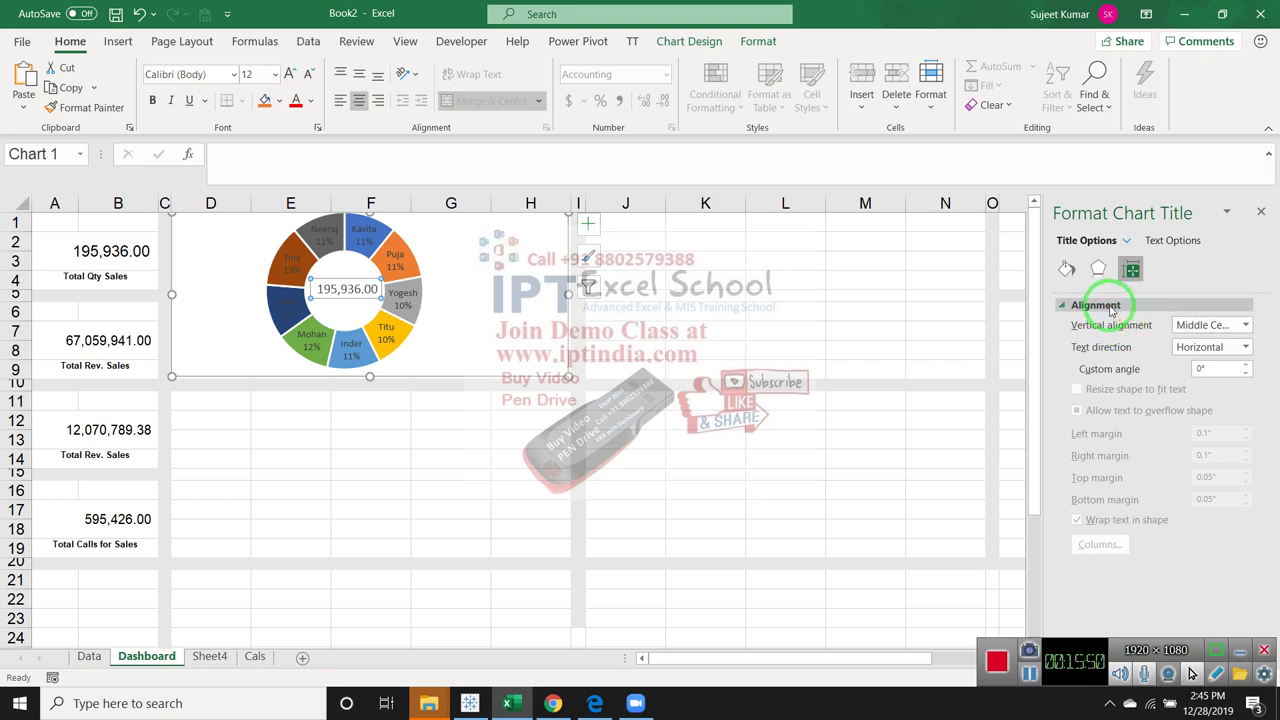
click(1096, 273)
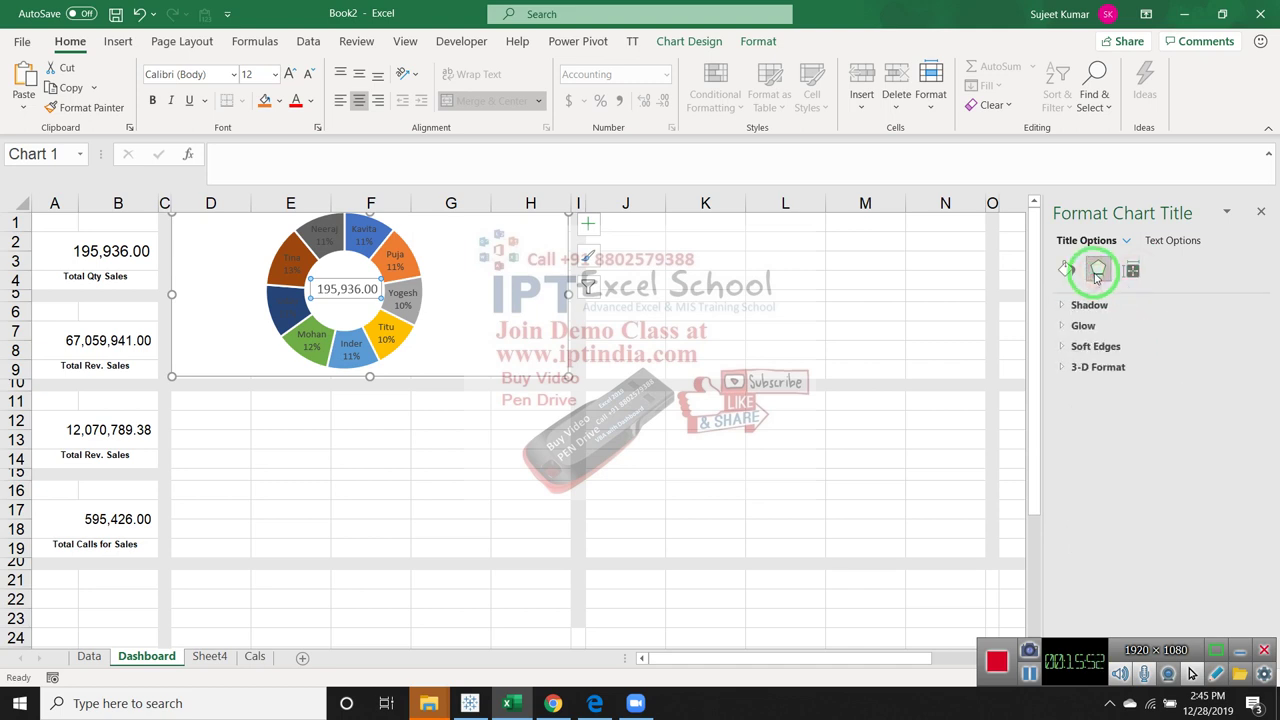
click(1066, 272)
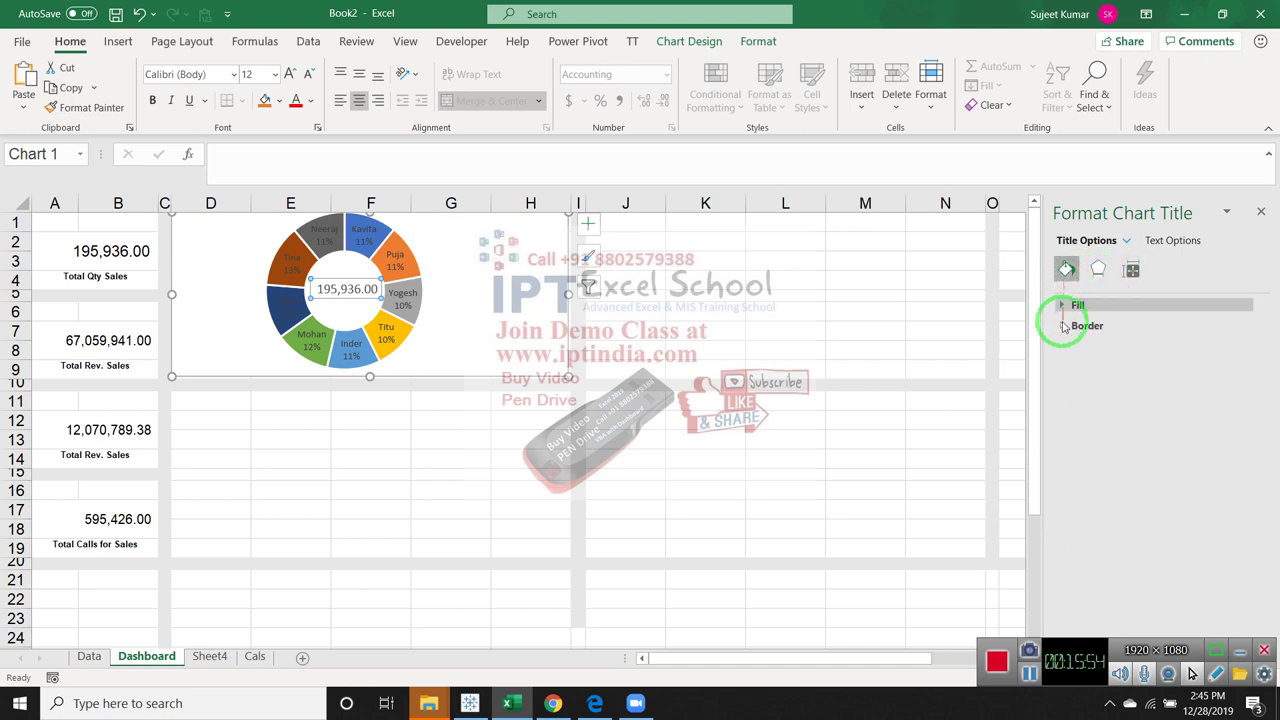
click(1133, 283)
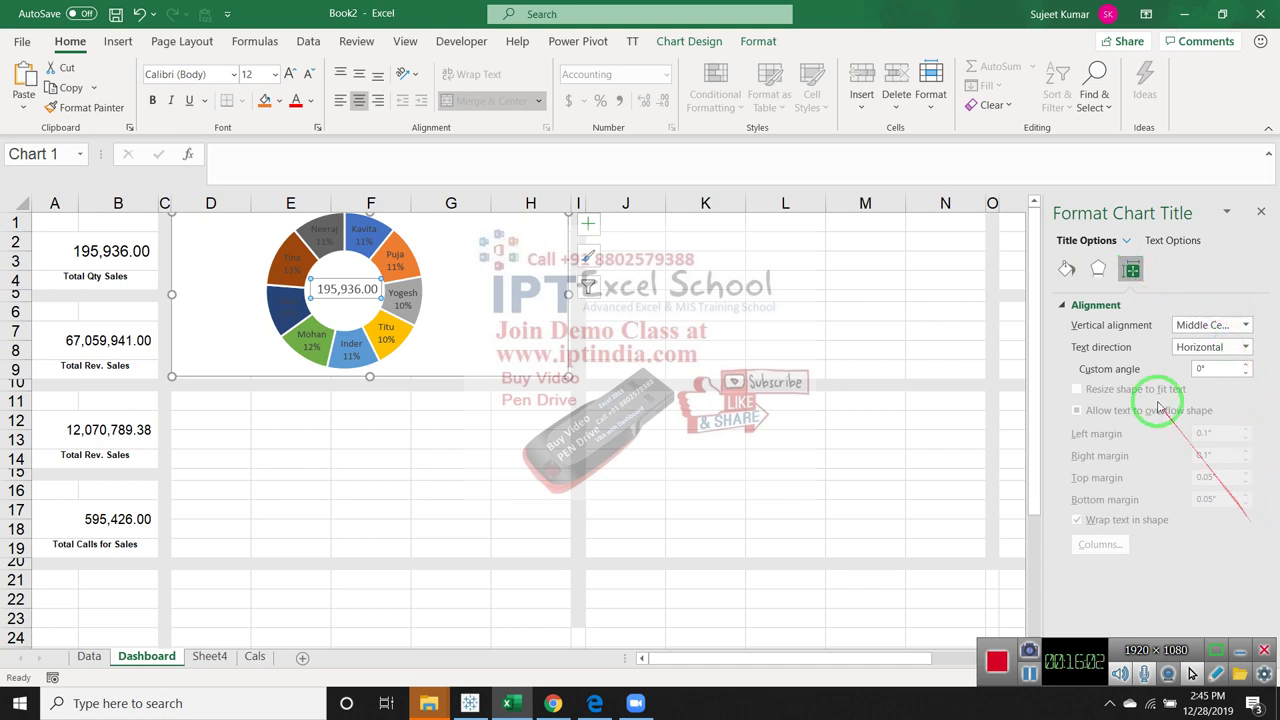
click(1063, 307)
click(1066, 308)
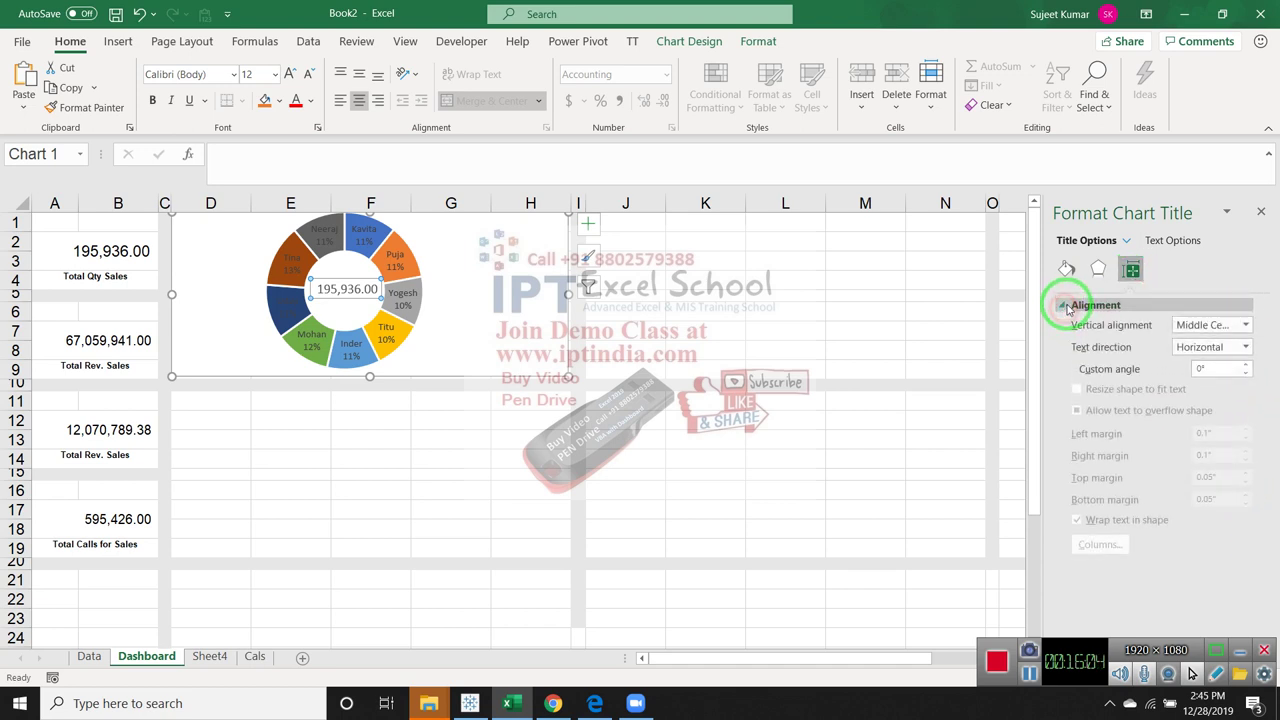
click(822, 285)
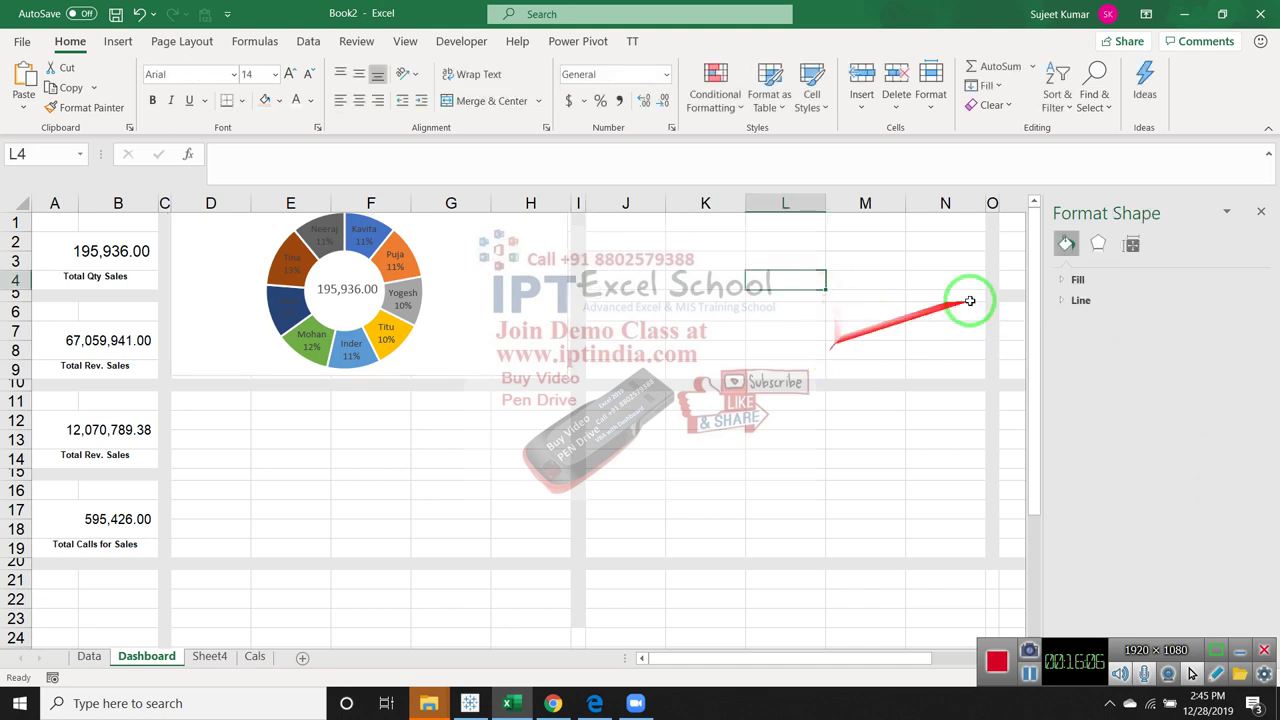
Change A2 to =SUM(Data!J:J) & CHAR(10)&"Qty" so it shows 195936 with Qty below
click(1262, 207)
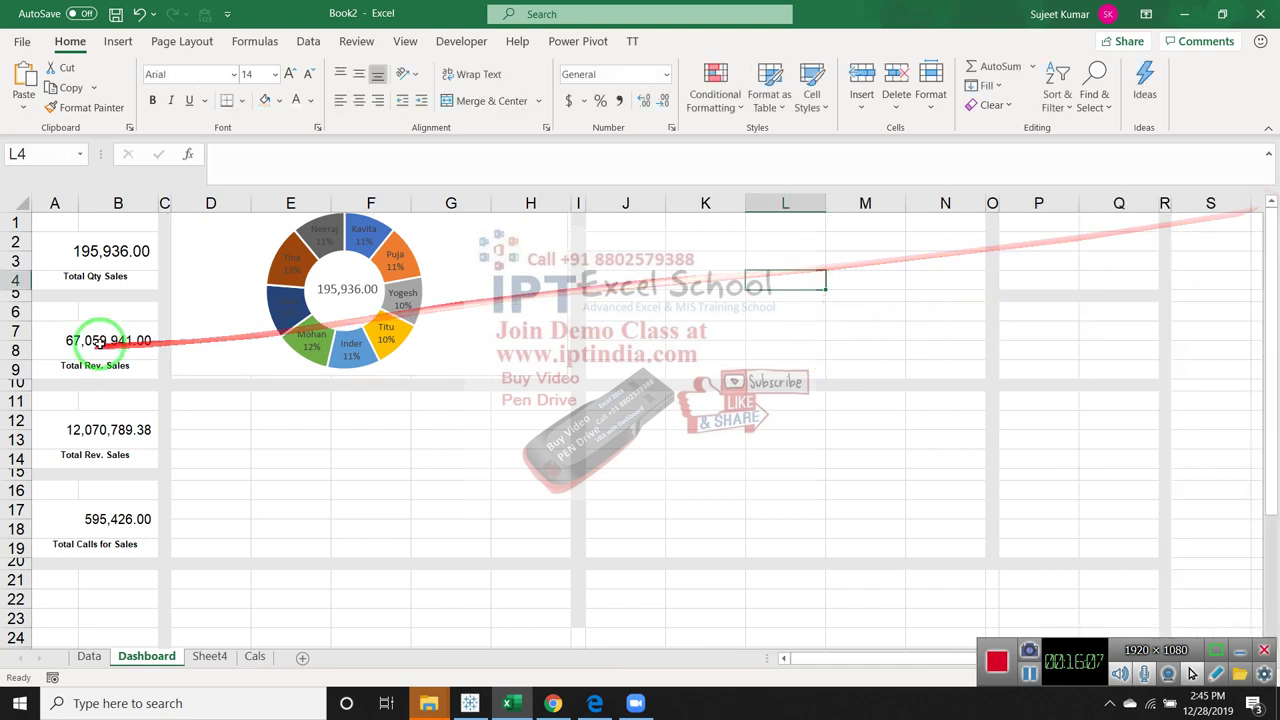
click(120, 263)
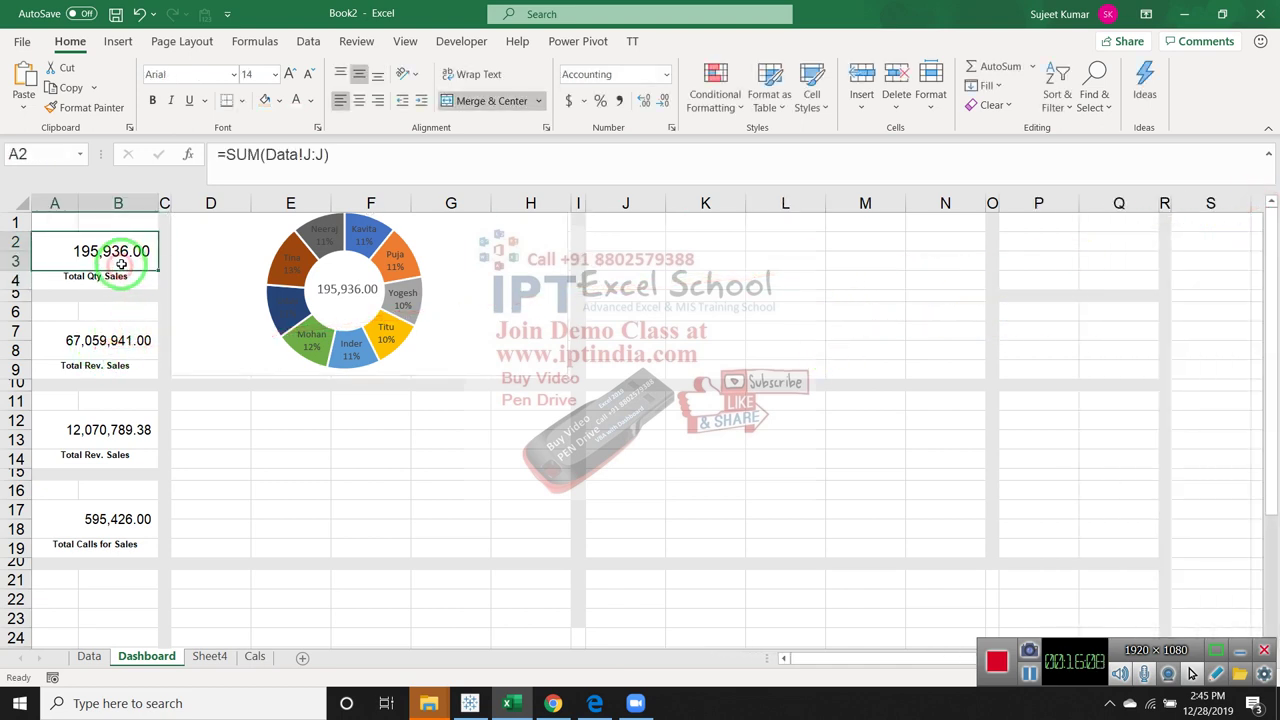
click(394, 165)
text(&)
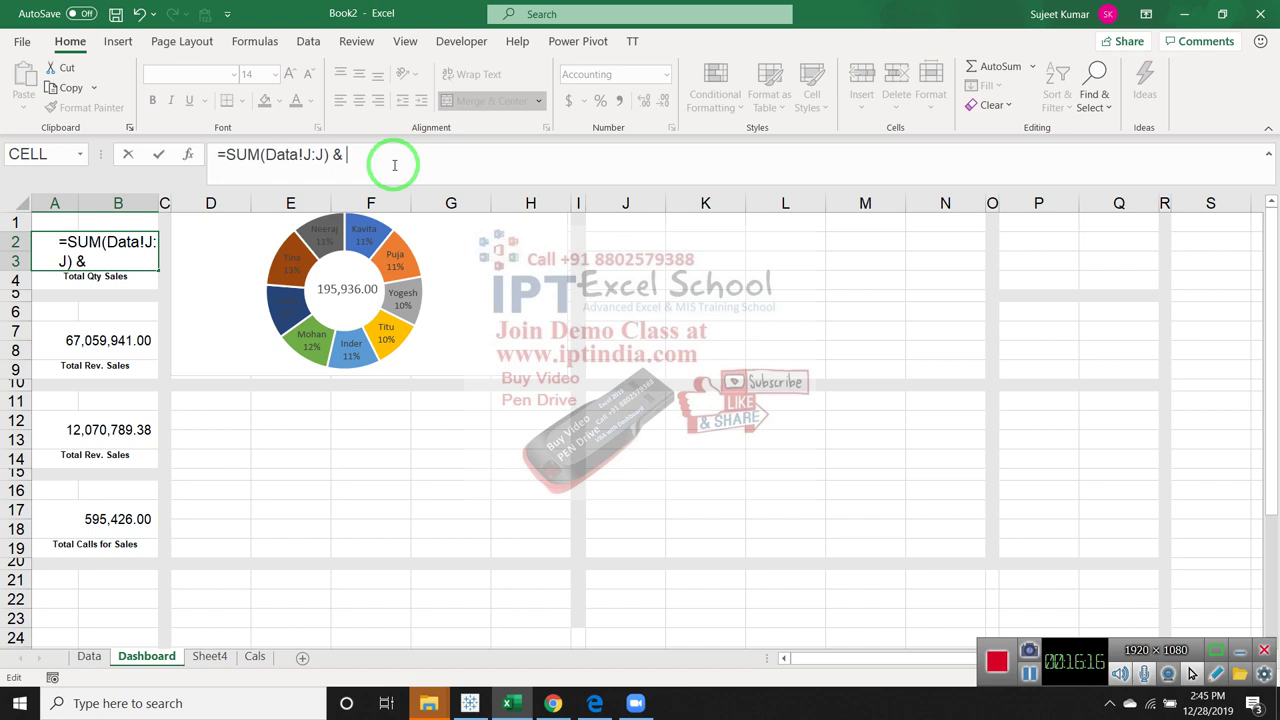
text(Q)
text(ch)
key(BackSpace)
key(BackSpace)
text(cha)
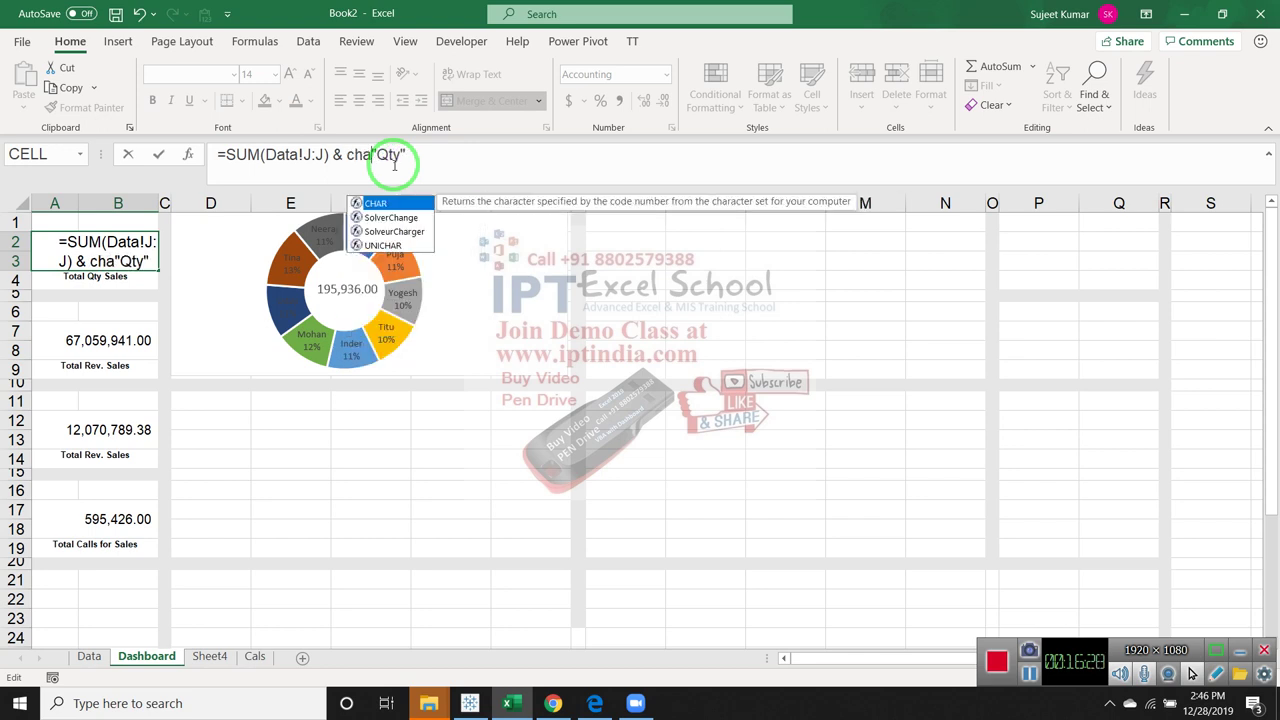
text(r)
key(Tab)
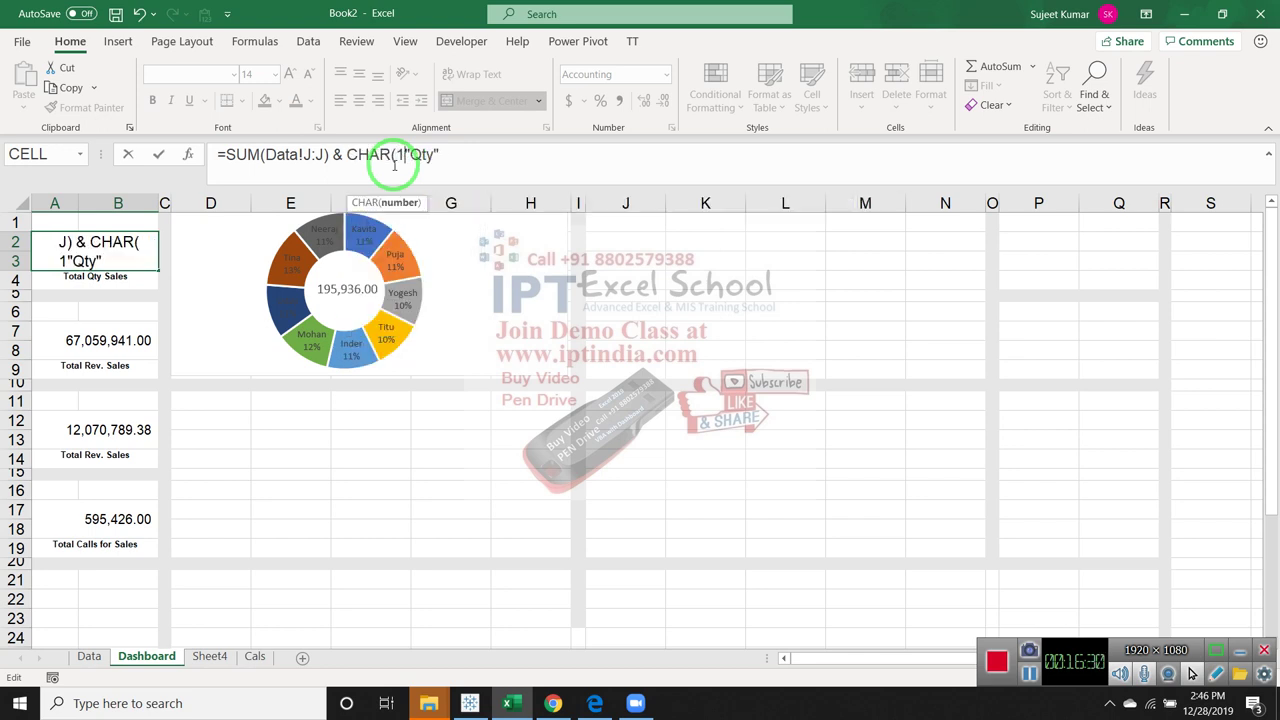
text(0)&)
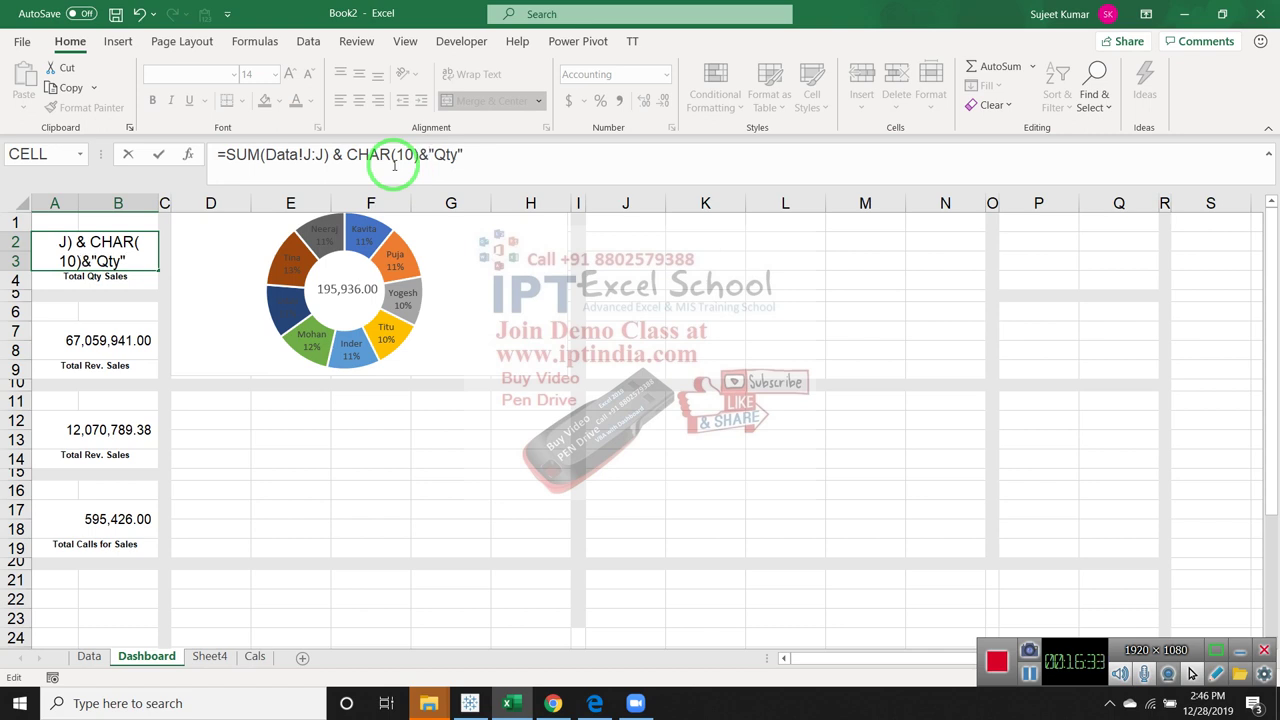
key(Return)
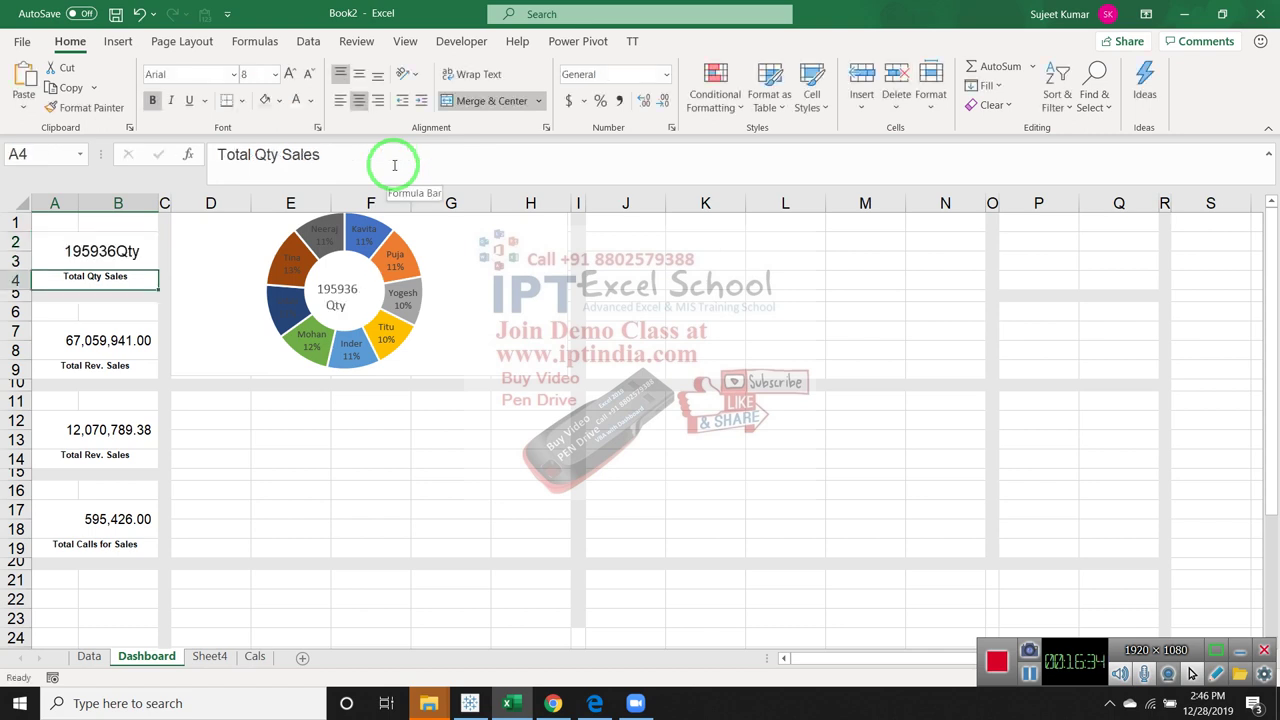
key(Up)
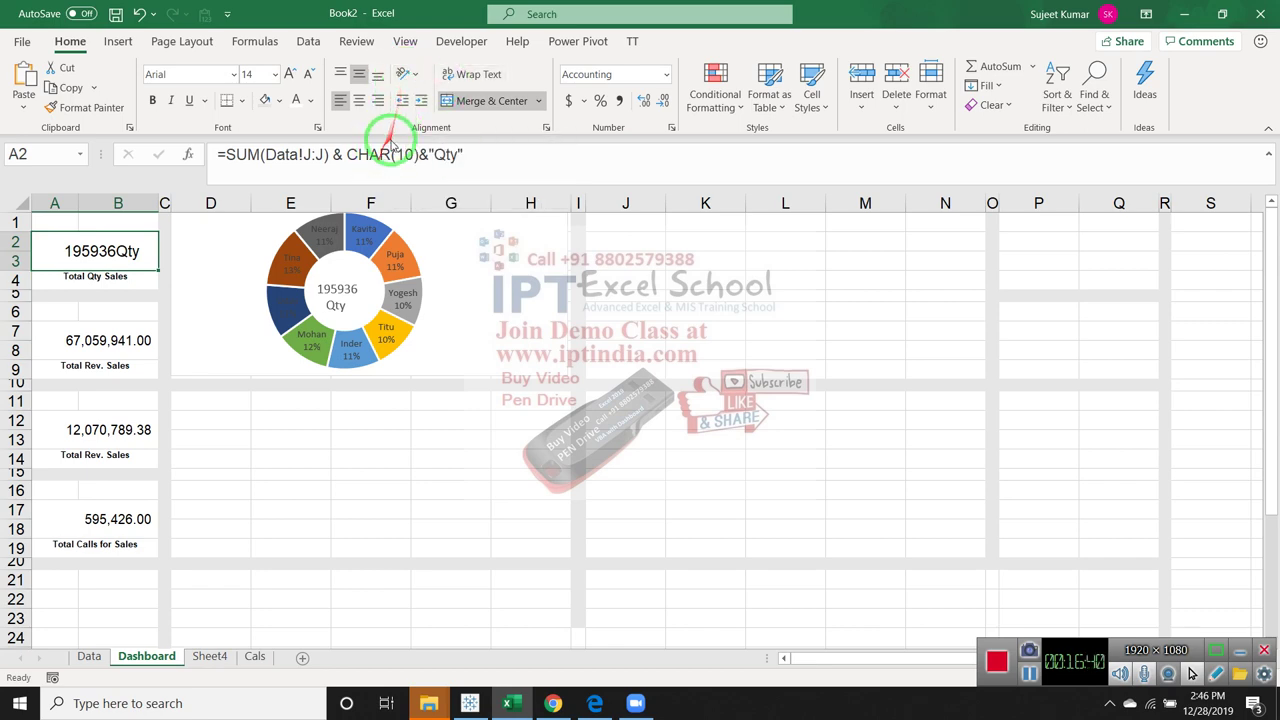
Nudge the 195936 Qty label within the hole of Sheet4's doughnut
click(215, 657)
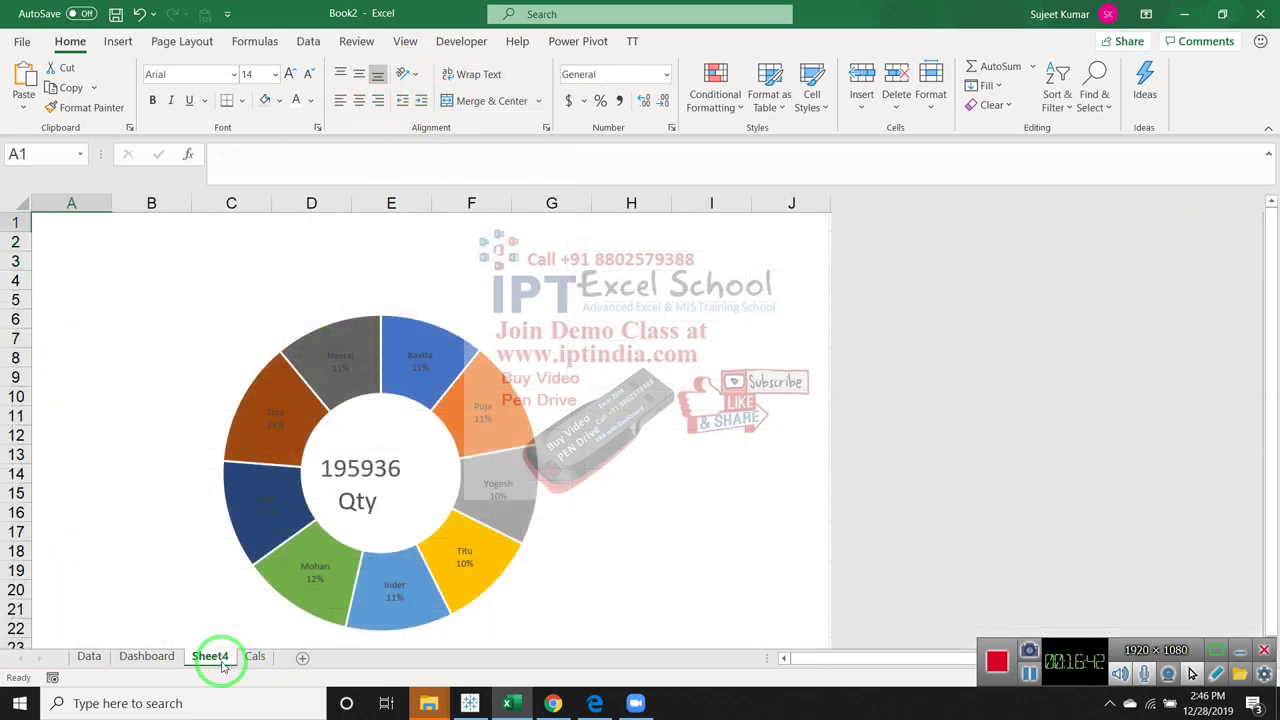
click(399, 487)
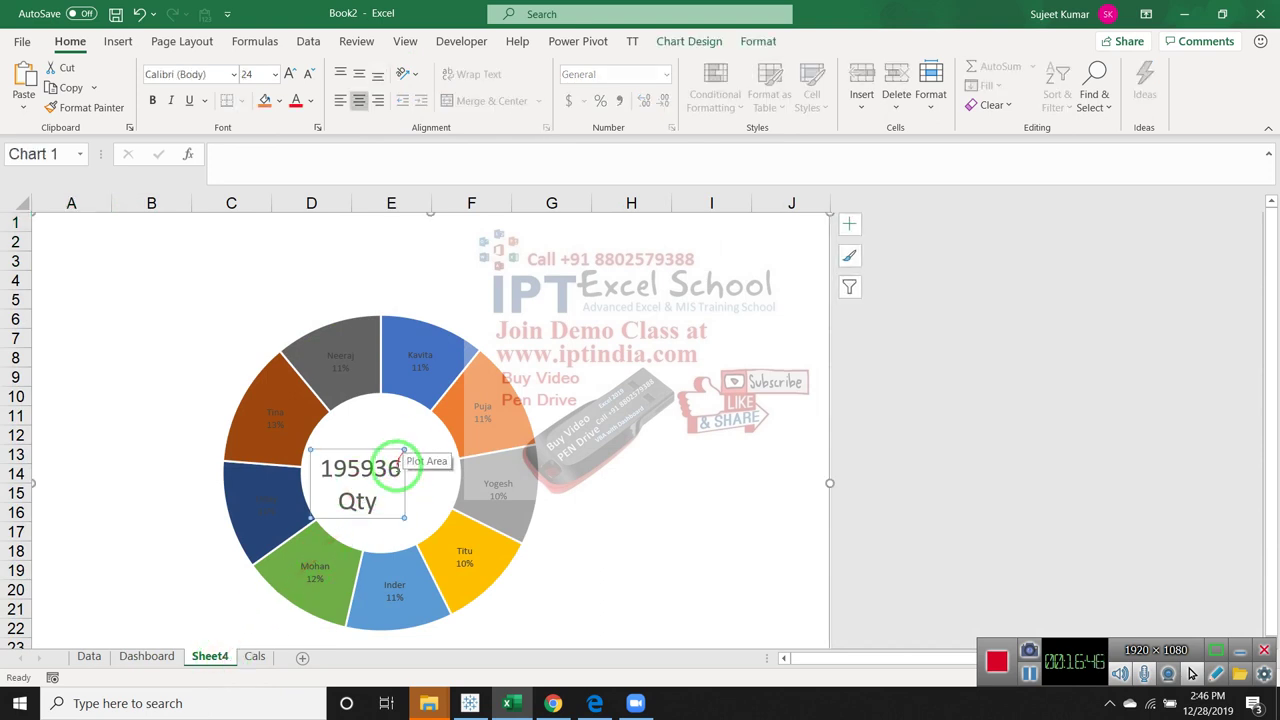
drag(372, 452, 391, 450)
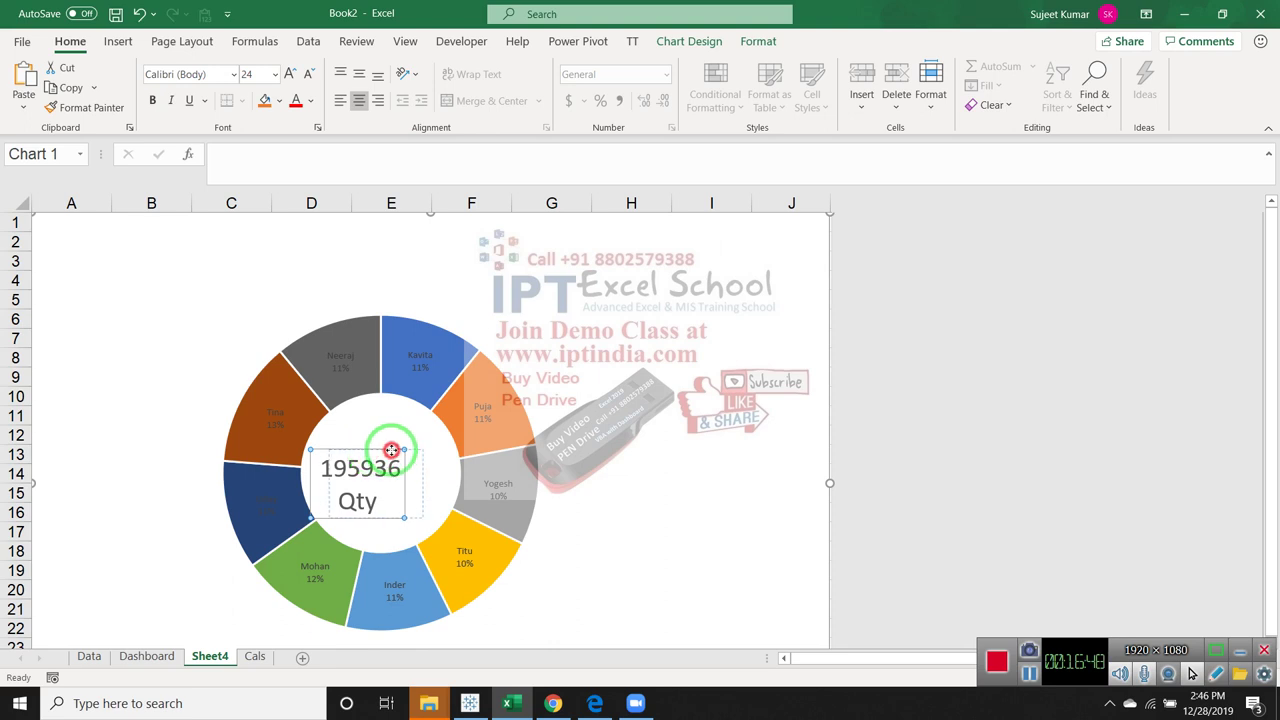
Hyperlink the Dashboard's small Qty doughnut chart to Sheet4 using Ctrl+K
click(150, 656)
click(950, 310)
click(452, 333)
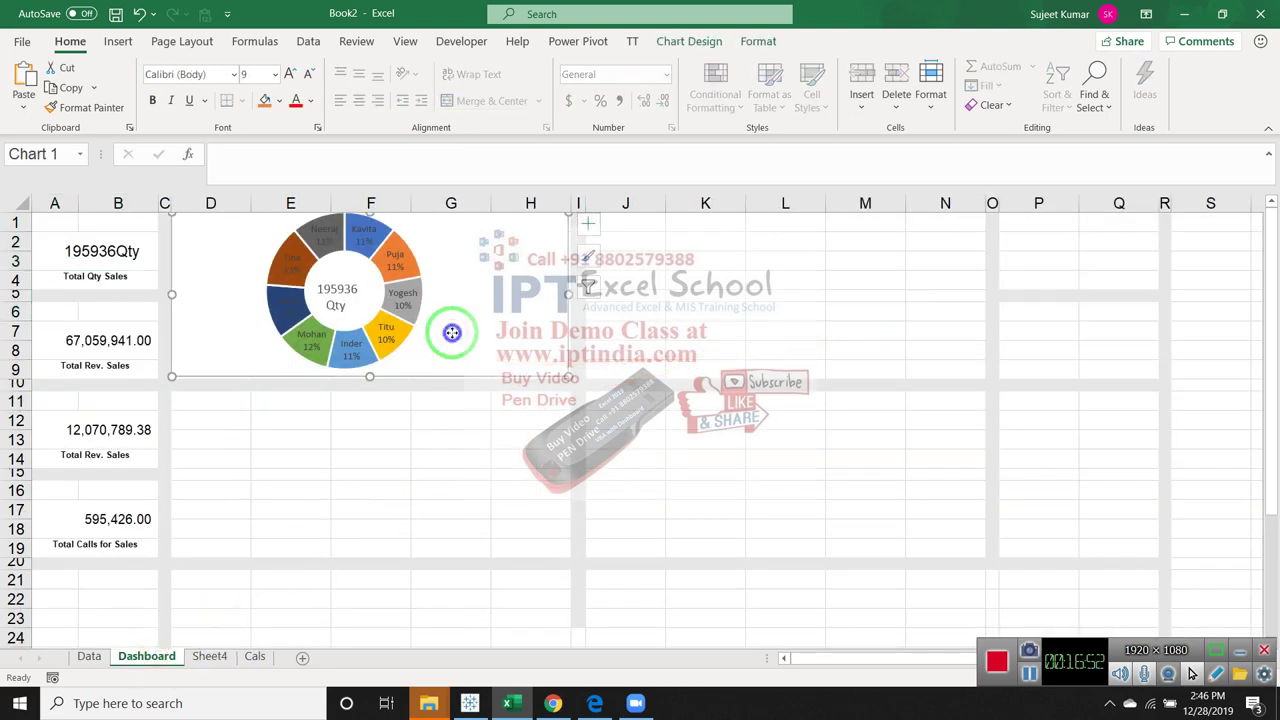
right_click(452, 333)
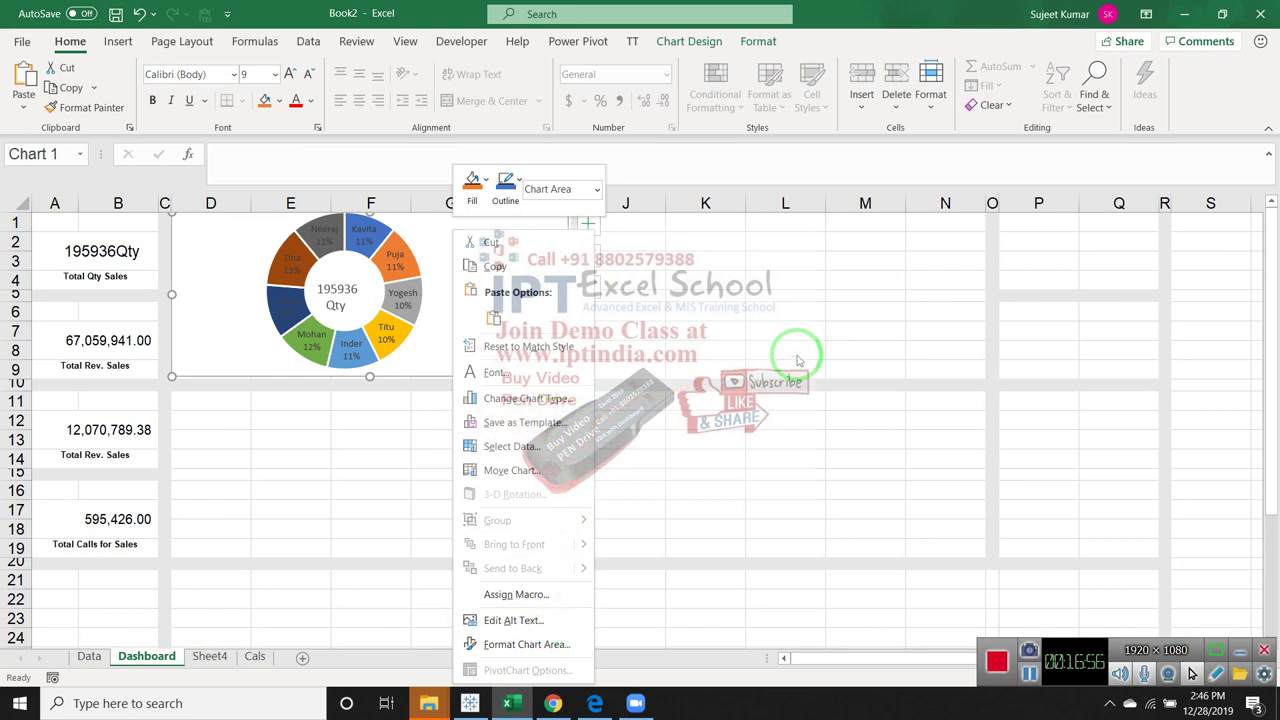
key(Escape)
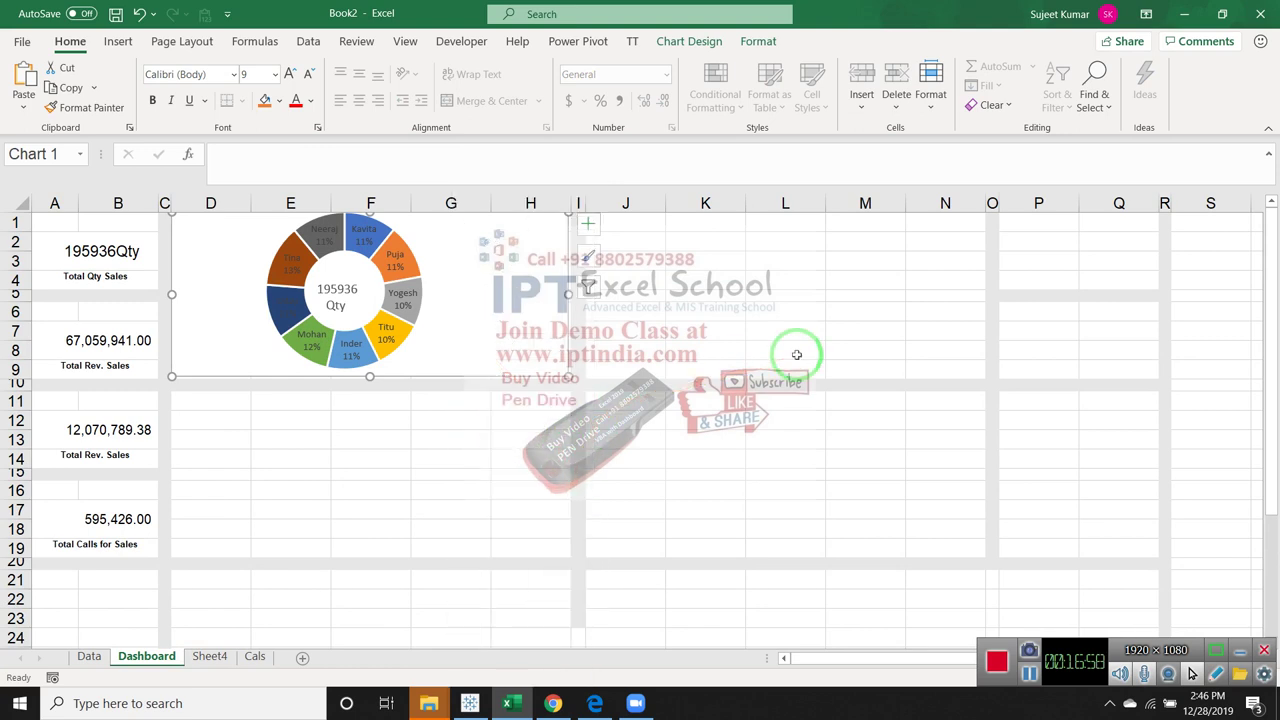
key(ctrl+k)
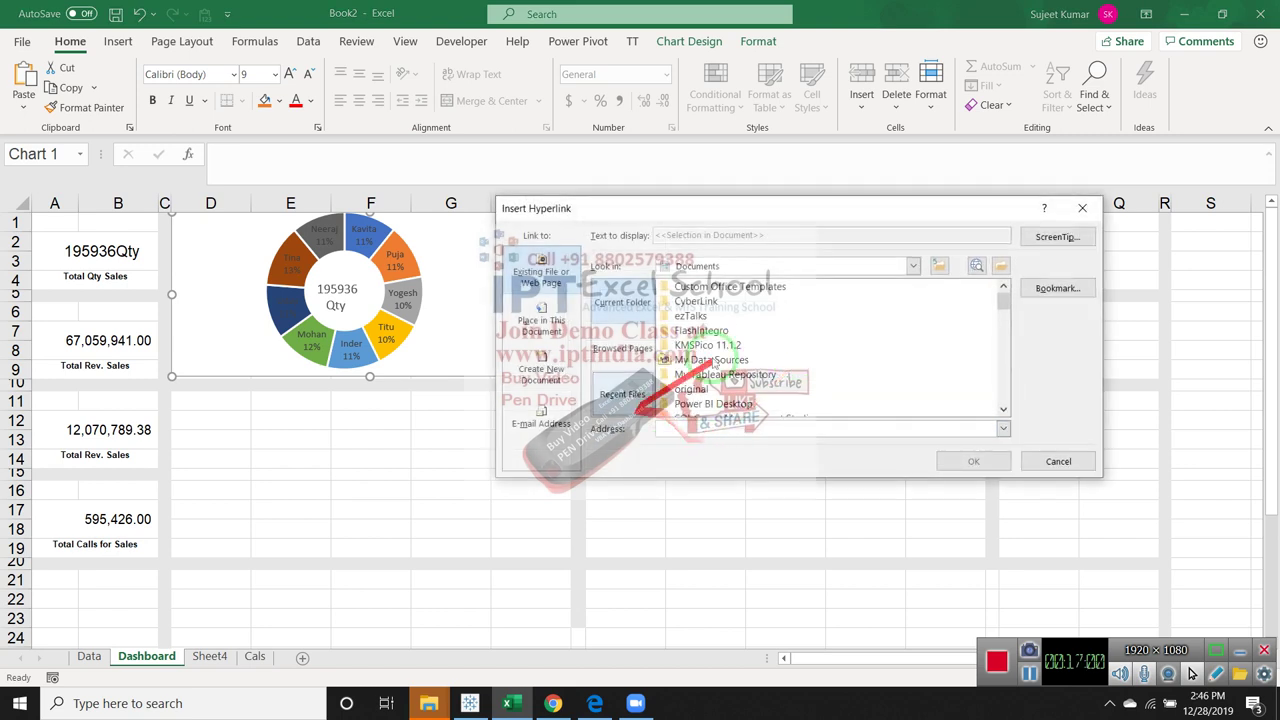
click(563, 322)
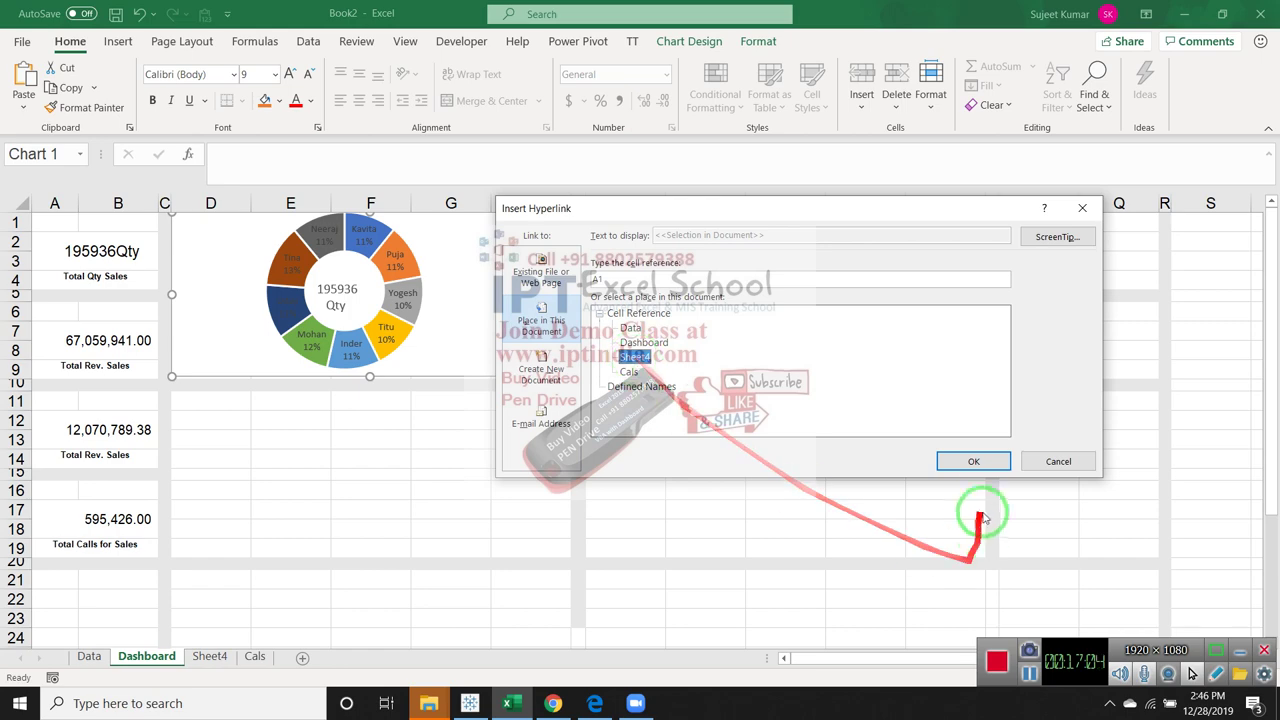
click(977, 462)
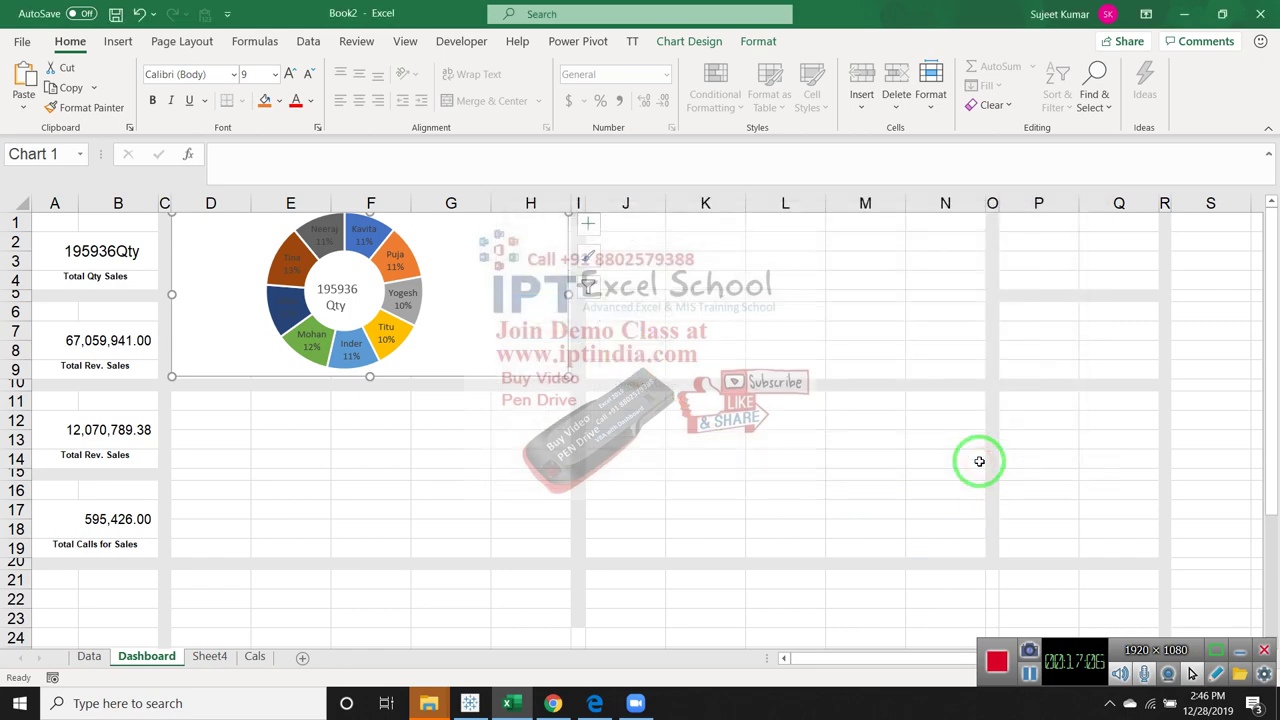
click(785, 370)
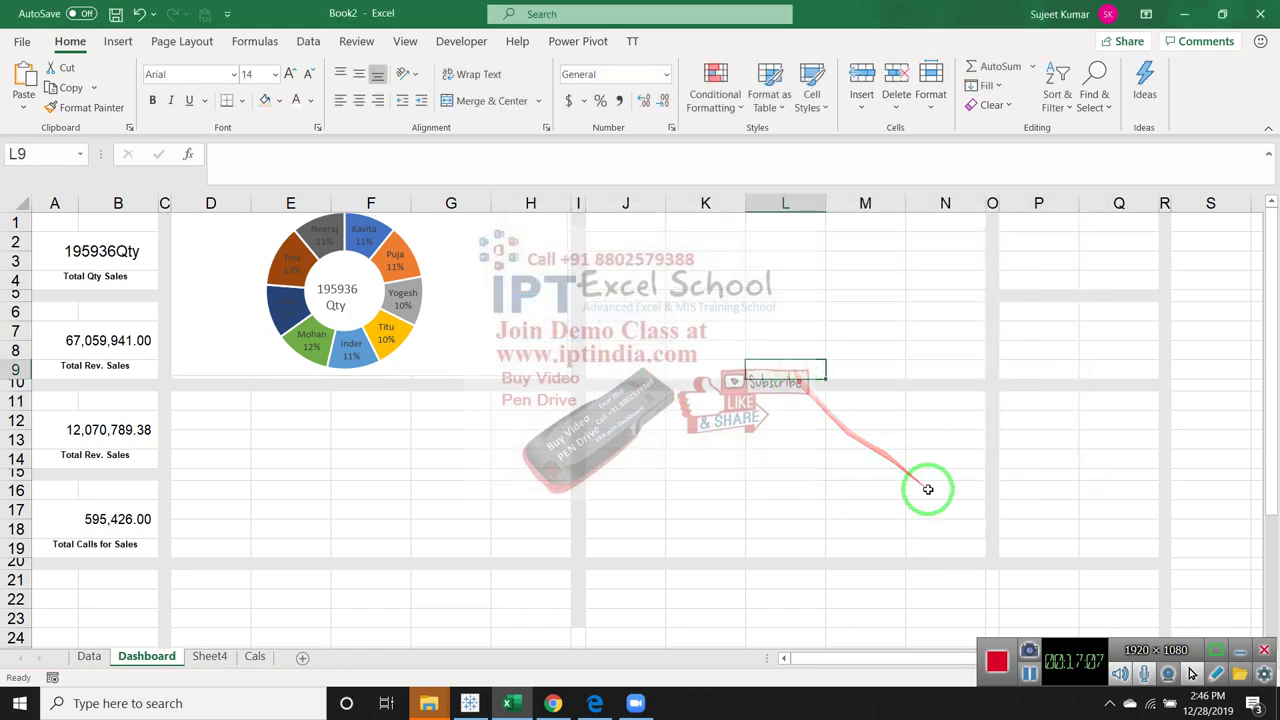
Hyperlink Sheet4's large doughnut chart to the Dashboard sheet using Ctrl+K
click(465, 336)
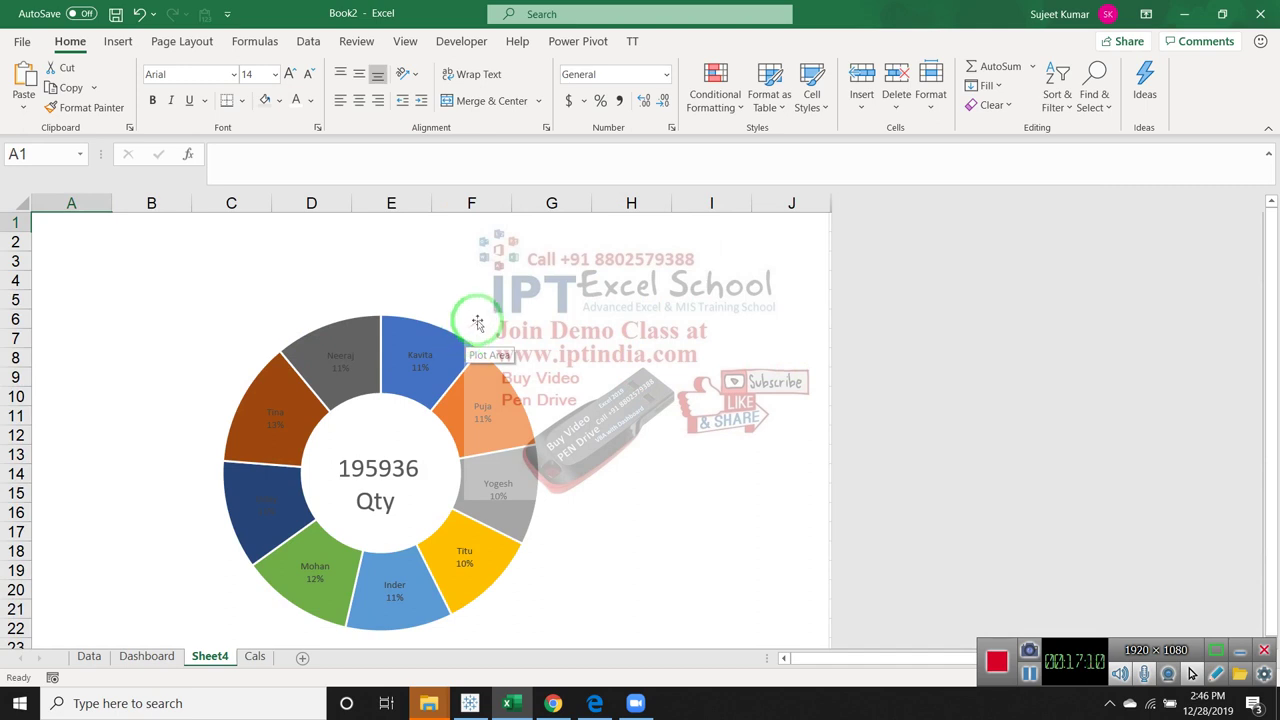
click(477, 323)
right_click(729, 268)
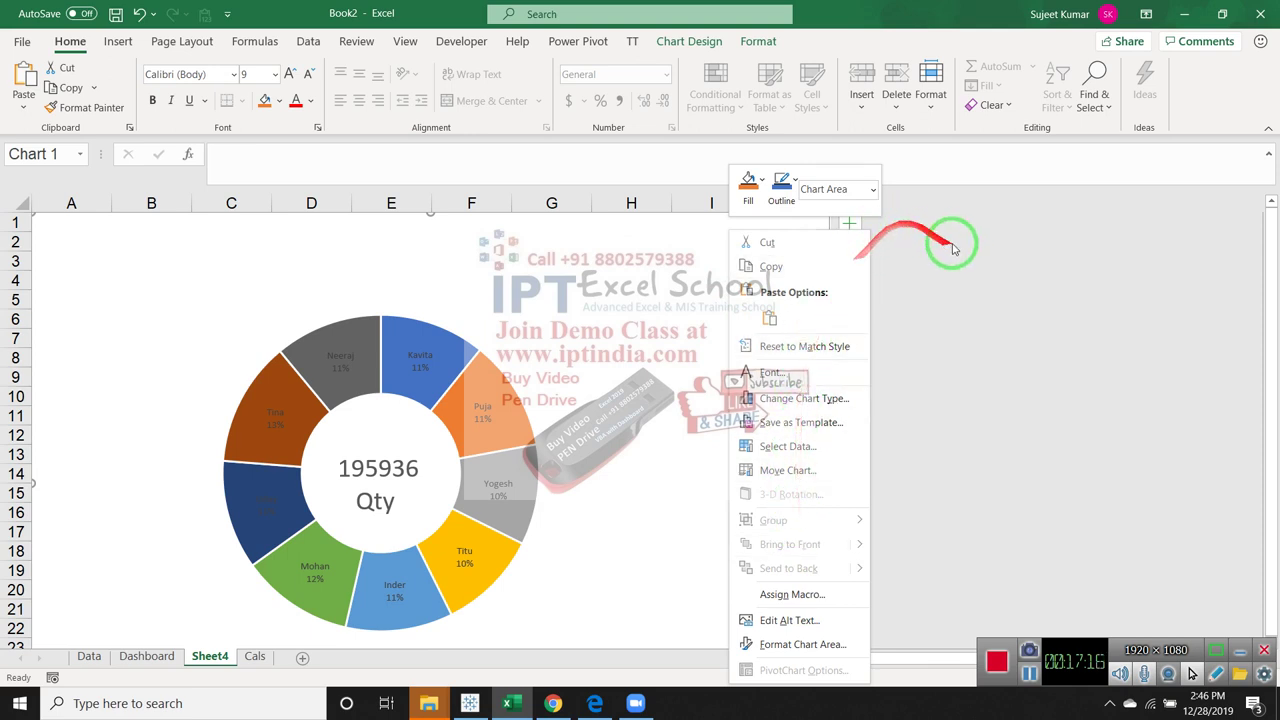
click(1008, 372)
key(ctrl+k)
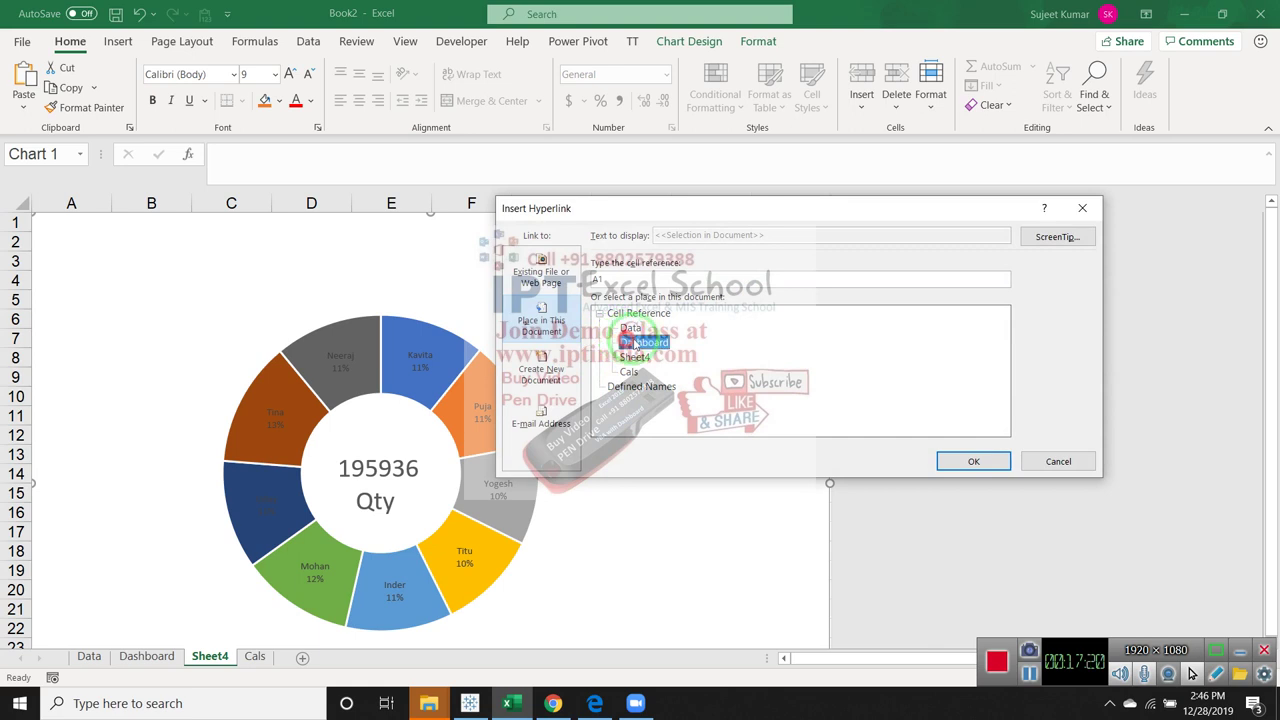
click(955, 460)
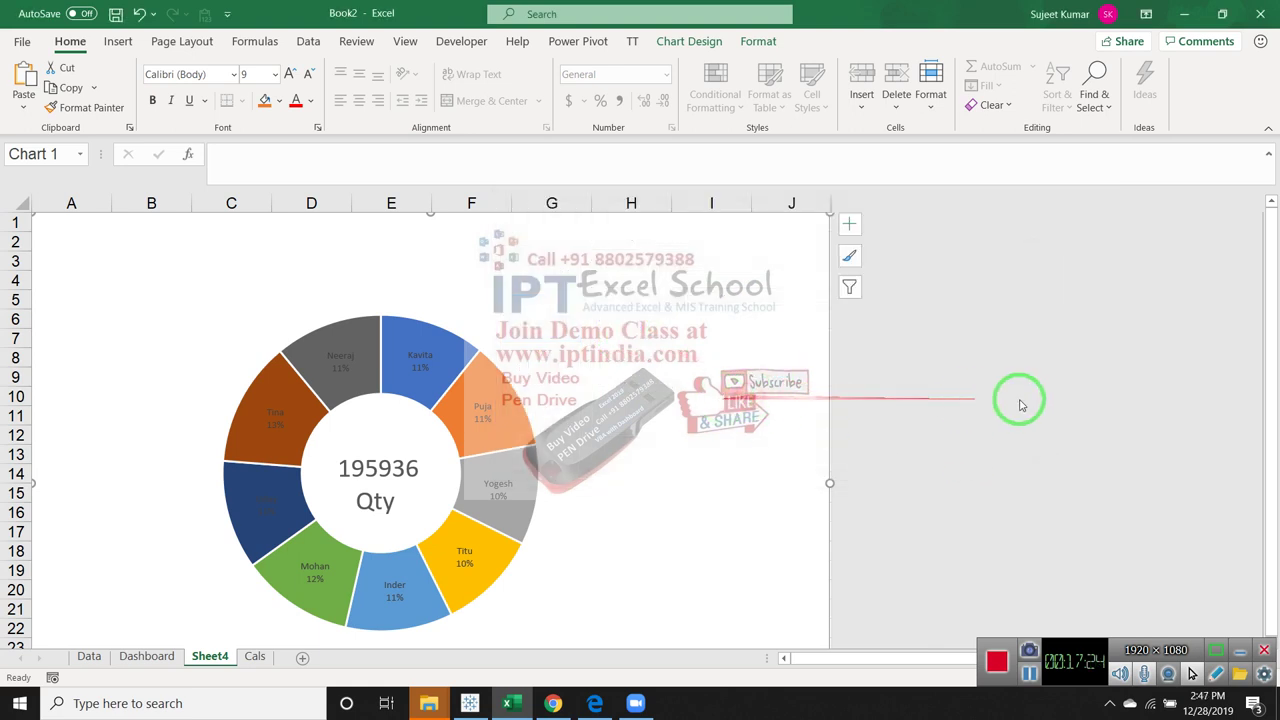
click(838, 152)
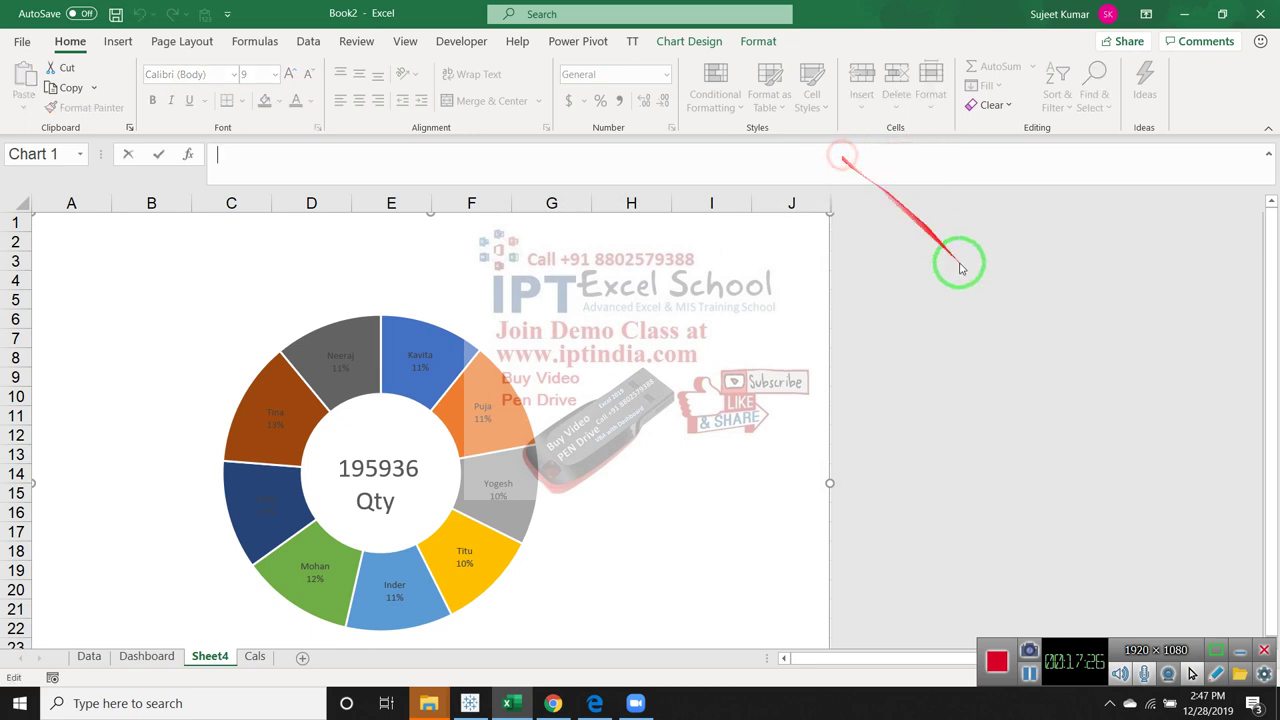
click(755, 370)
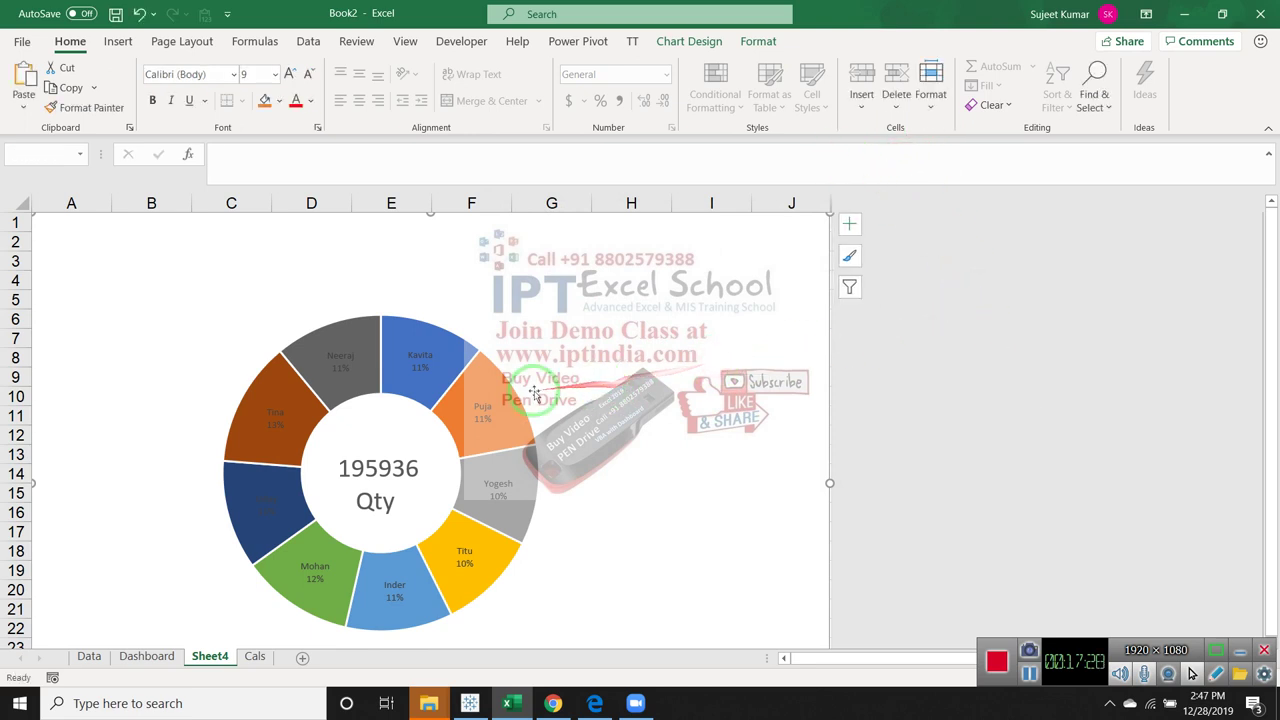
double_click(562, 379)
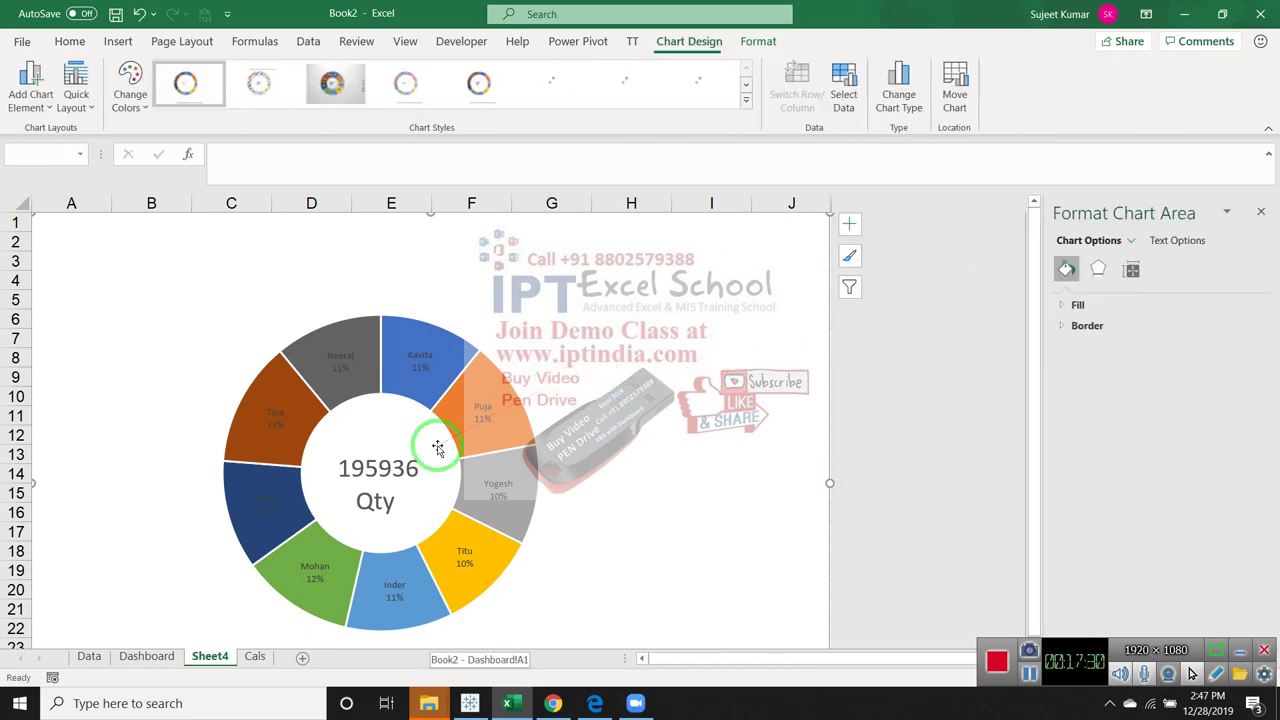
Reopen the large chart's hyperlink to confirm it targets Dashboard
click(255, 657)
click(222, 658)
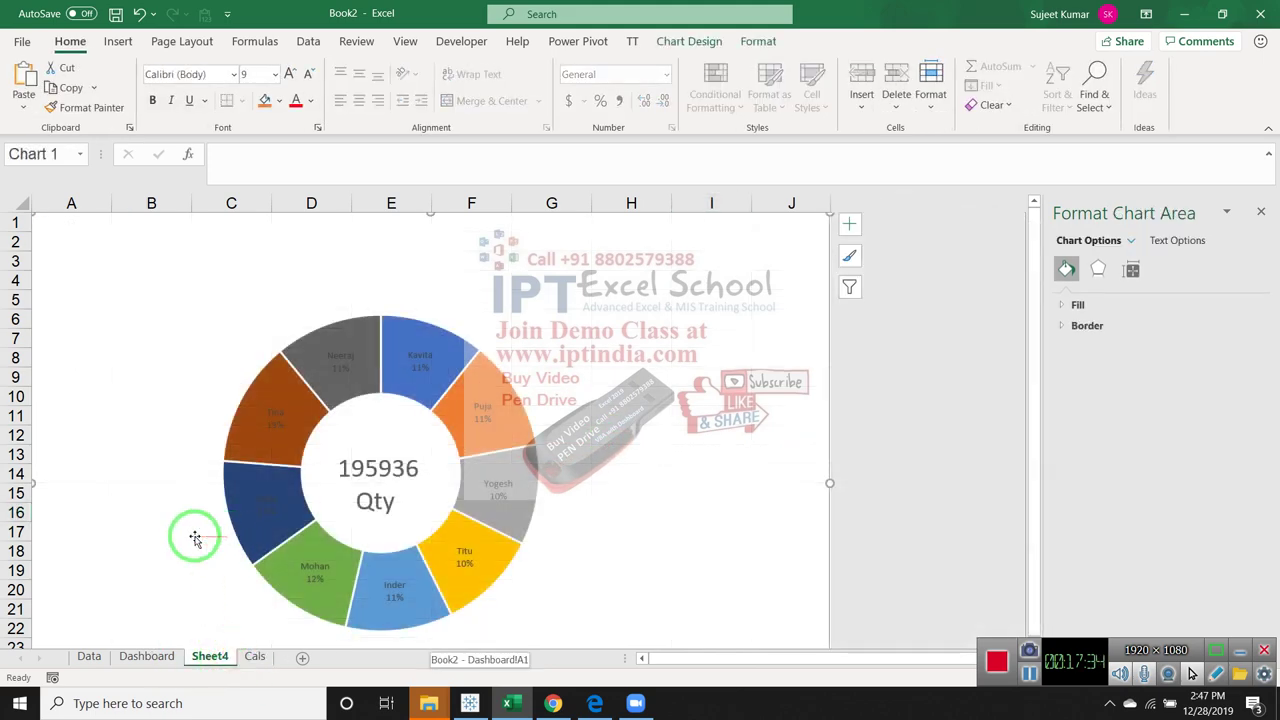
key(ctrl+k)
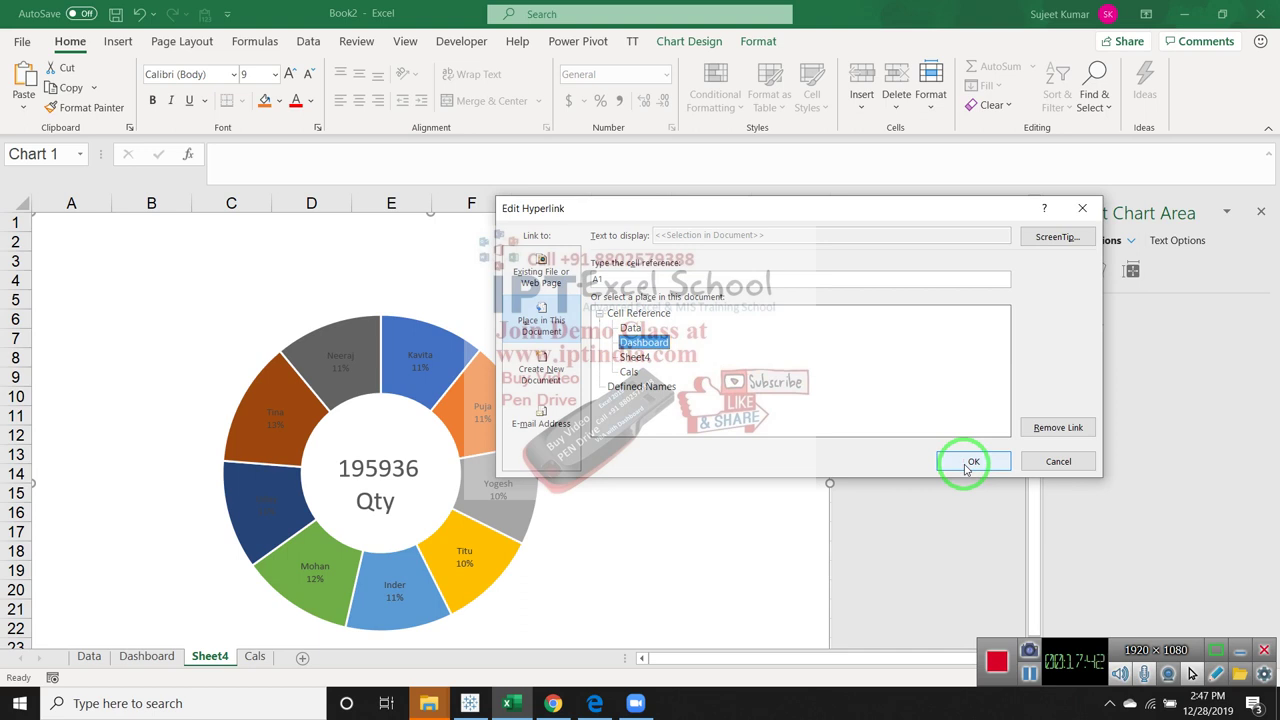
click(967, 468)
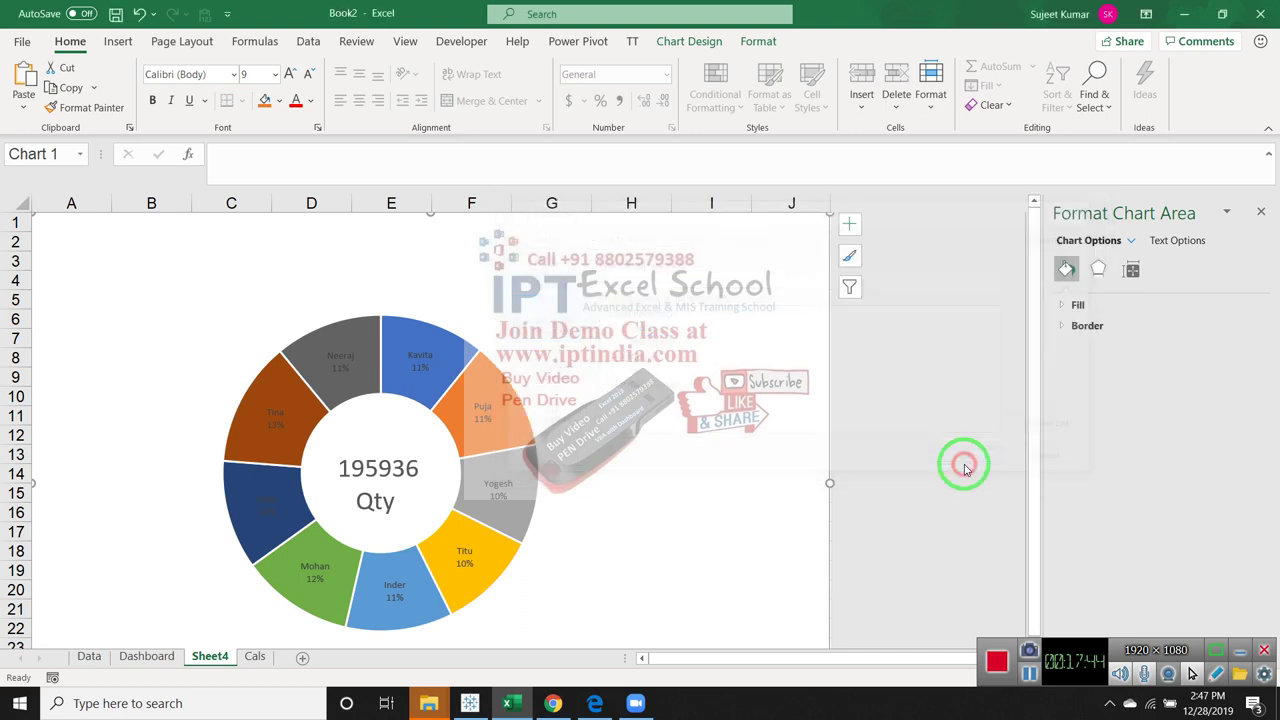
Narrow column XFD beside Sheet4's doughnut chart to 20 pixels
click(348, 441)
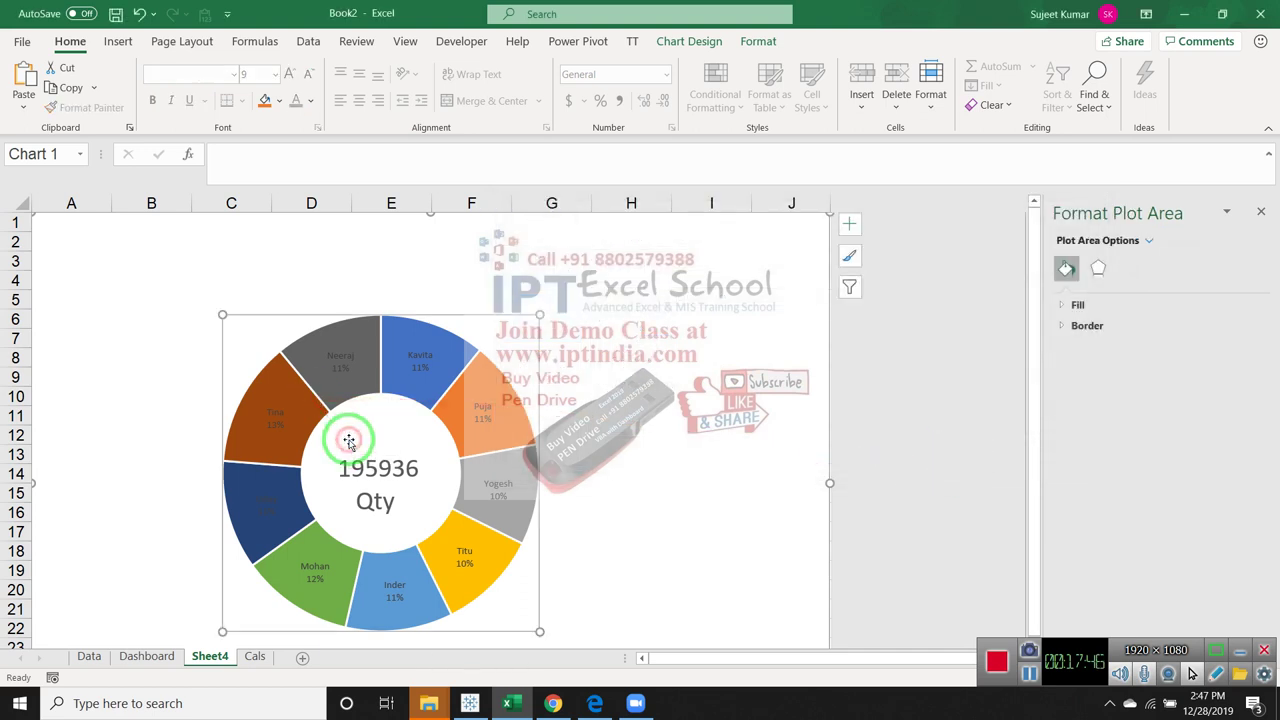
click(570, 390)
scroll(760, 440, down, 5)
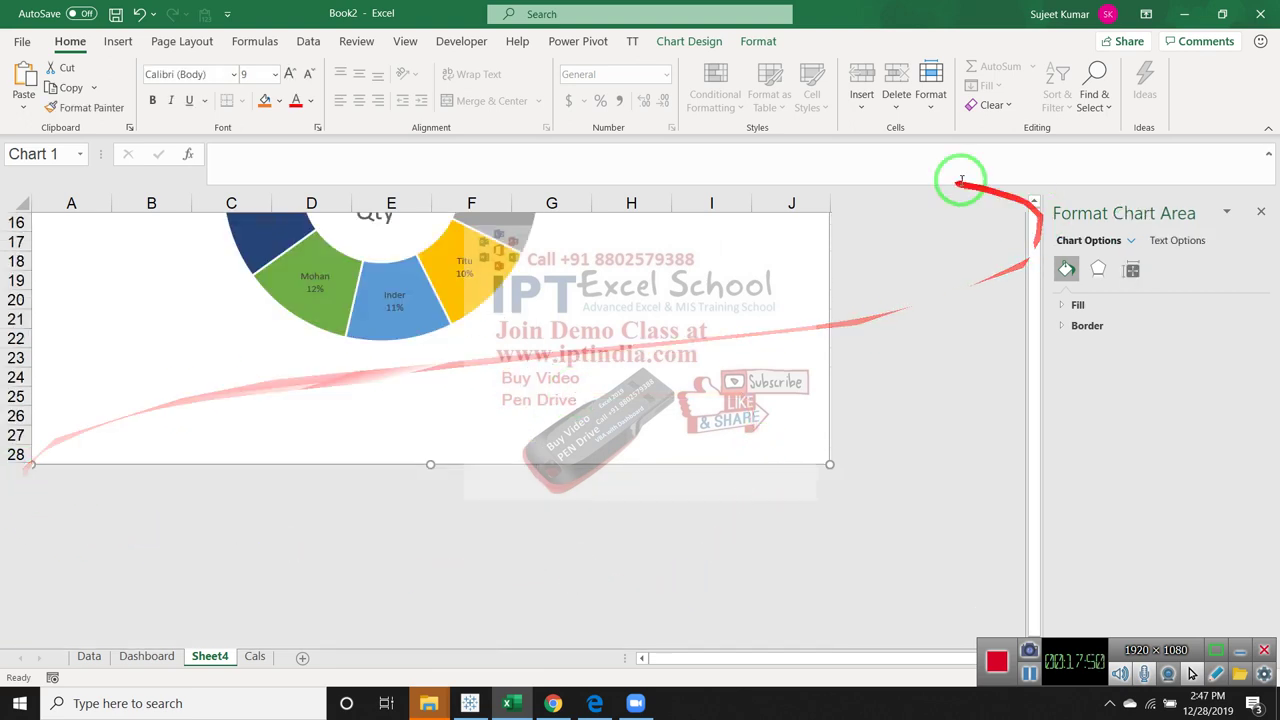
drag(831, 203, 904, 215)
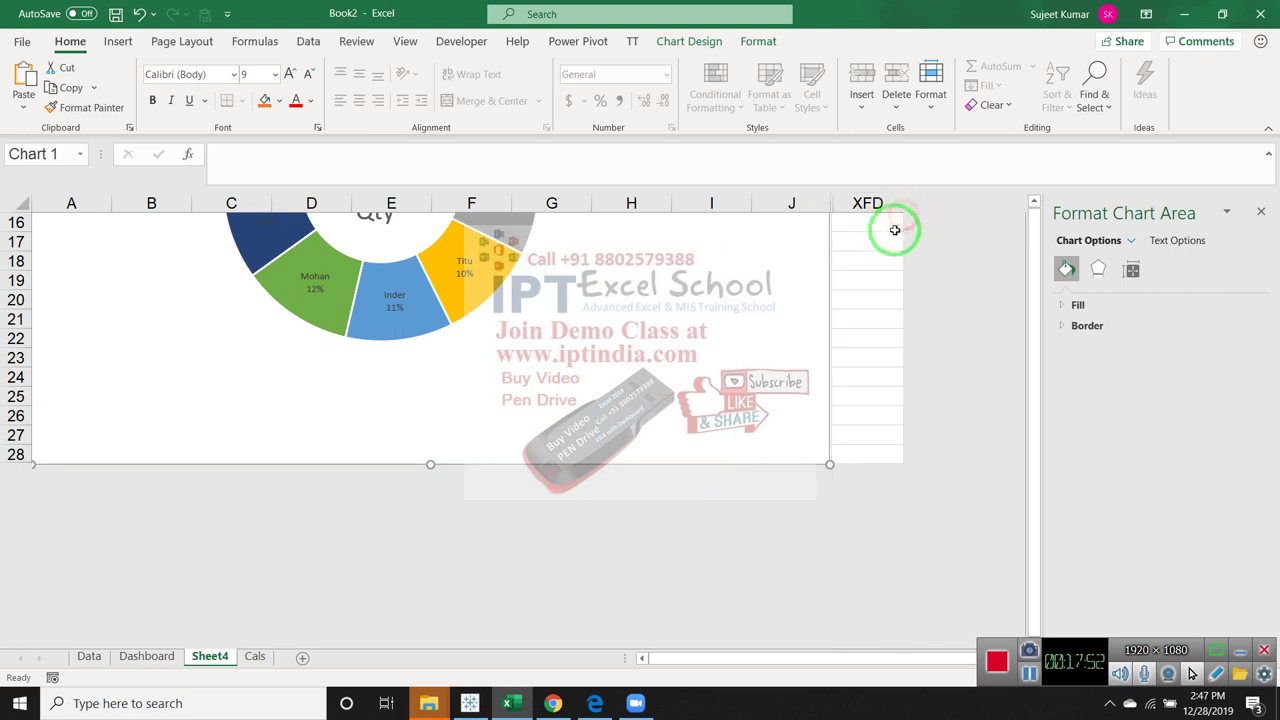
click(880, 240)
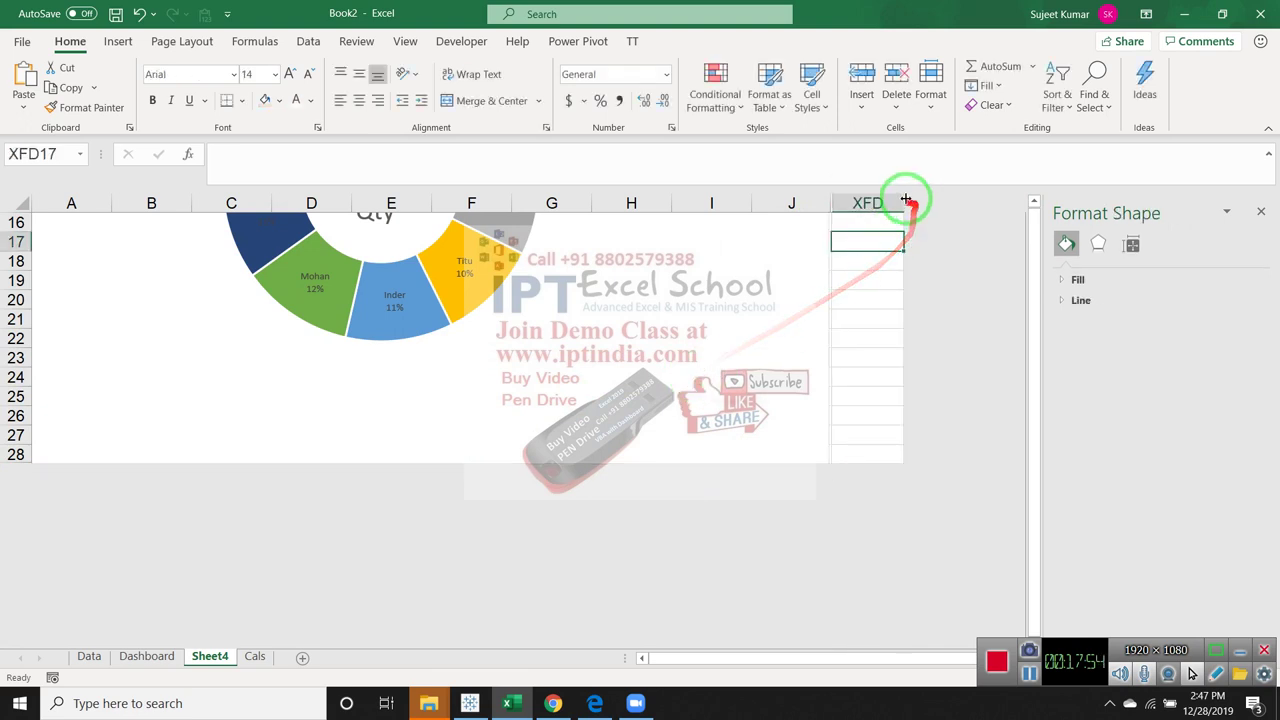
drag(904, 203, 846, 198)
drag(901, 379, 767, 374)
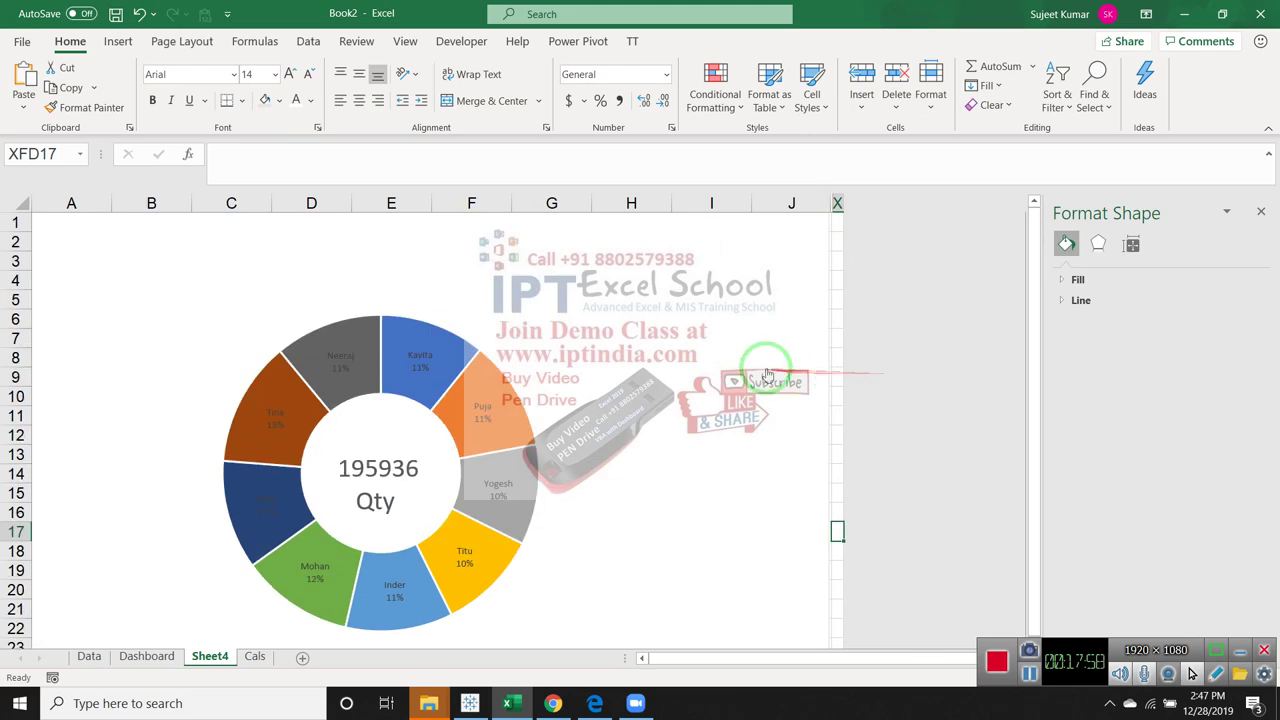
Flip between the Dashboard and Sheet4 charts with Ctrl+PageUp/PageDown, ending on Dashboard
key(ctrl+Page_Up)
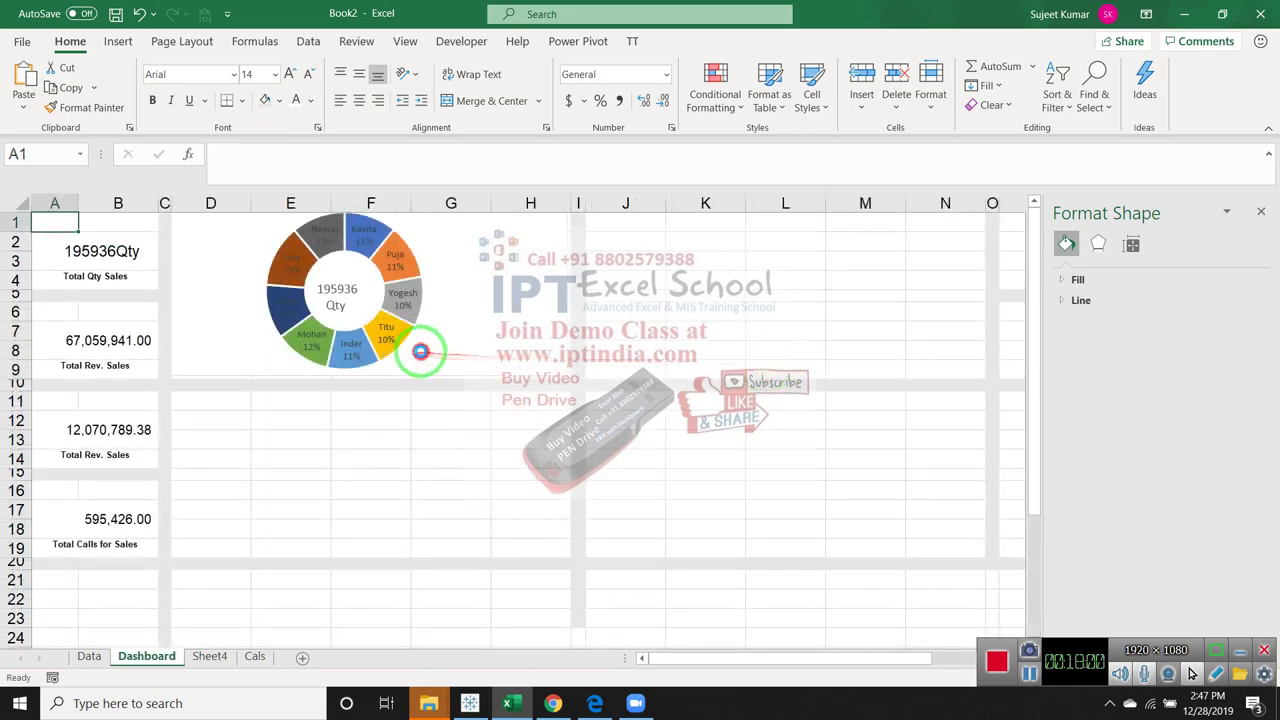
key(ctrl+Page_Down)
key(ctrl+Page_Up)
key(ctrl+Page_Down)
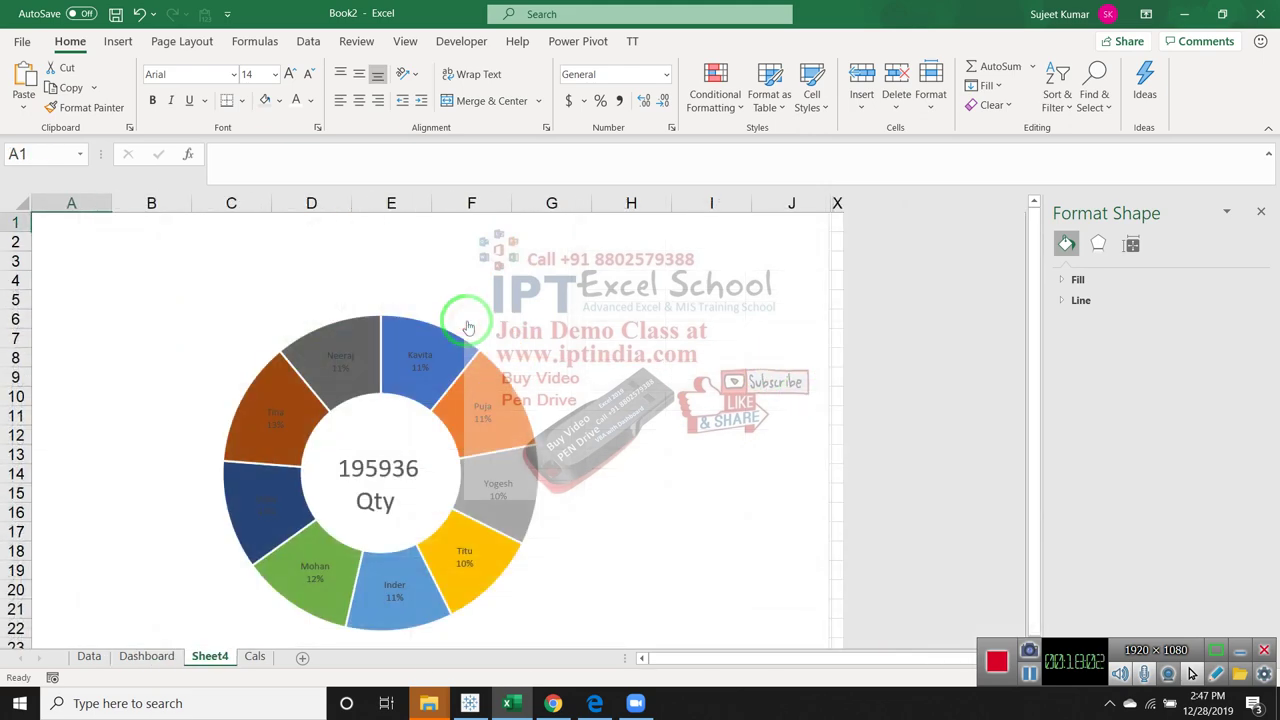
key(ctrl+Page_Up)
key(ctrl+Page_Down)
key(ctrl+Page_Up)
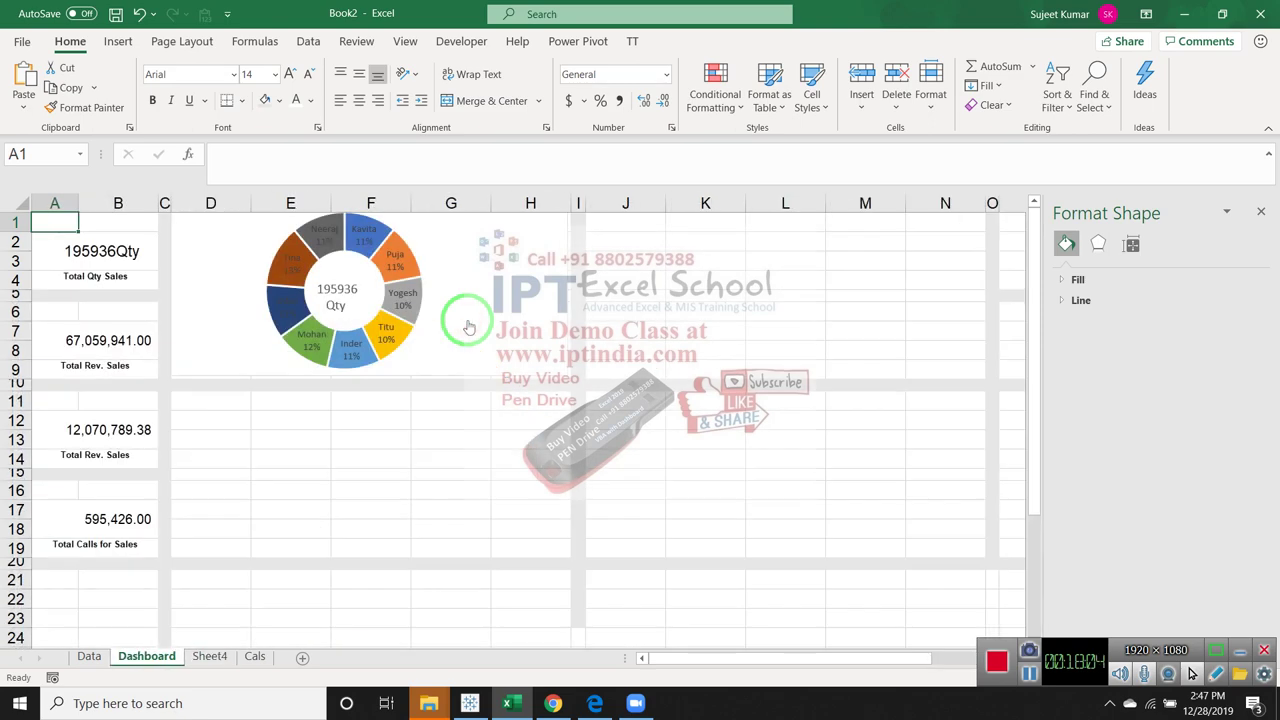
key(ctrl+Page_Down)
key(ctrl+Page_Up)
key(ctrl+Page_Down)
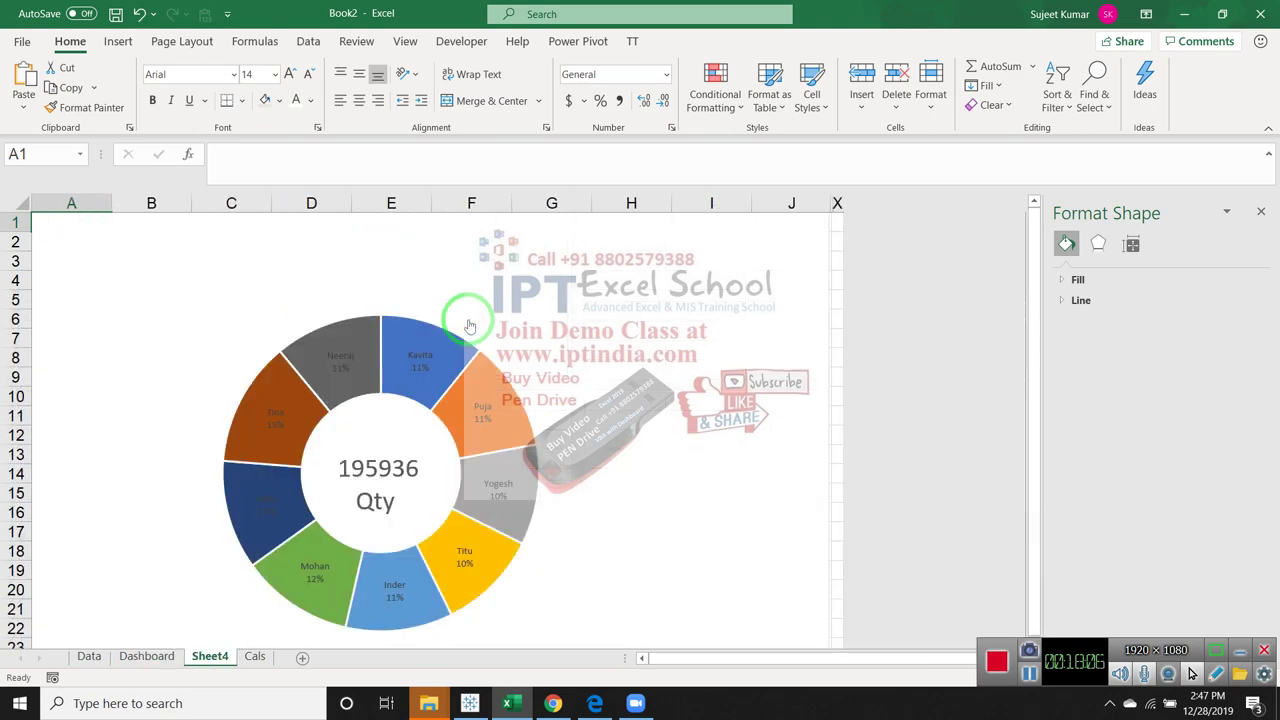
key(ctrl+Page_Up)
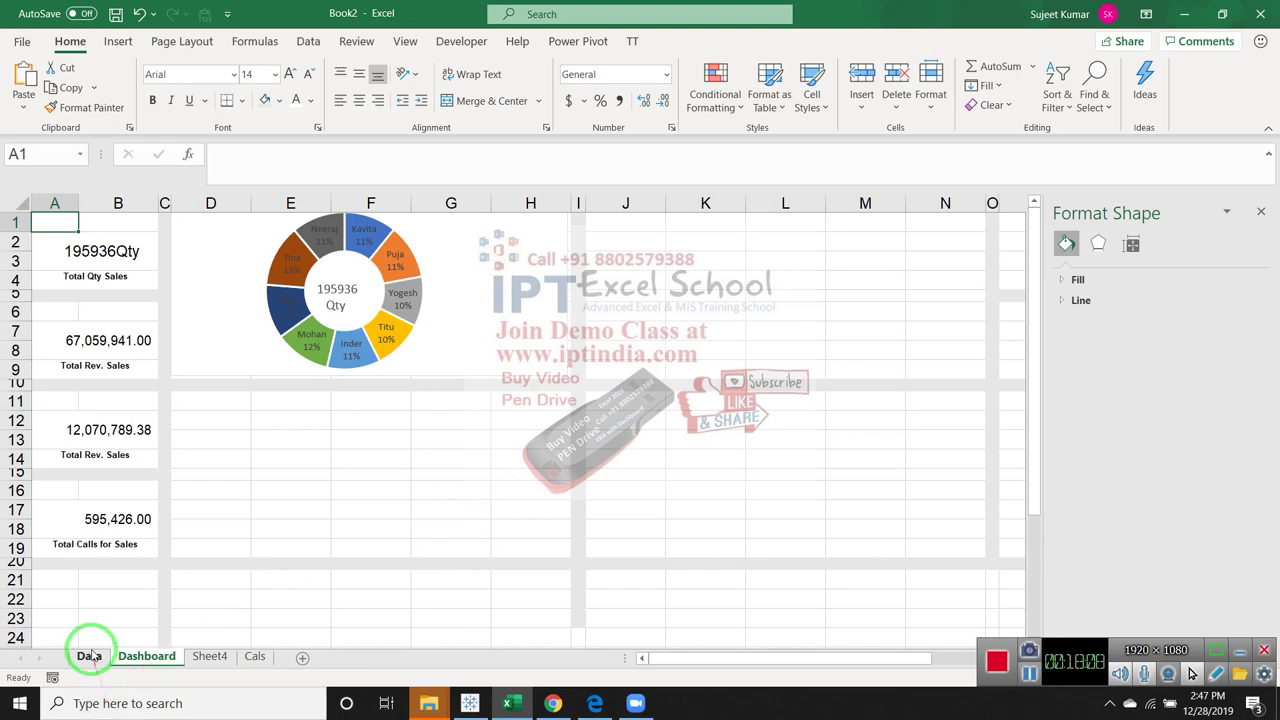
Copy the Data sheet's Product column into column E of the Cals sheet
click(257, 656)
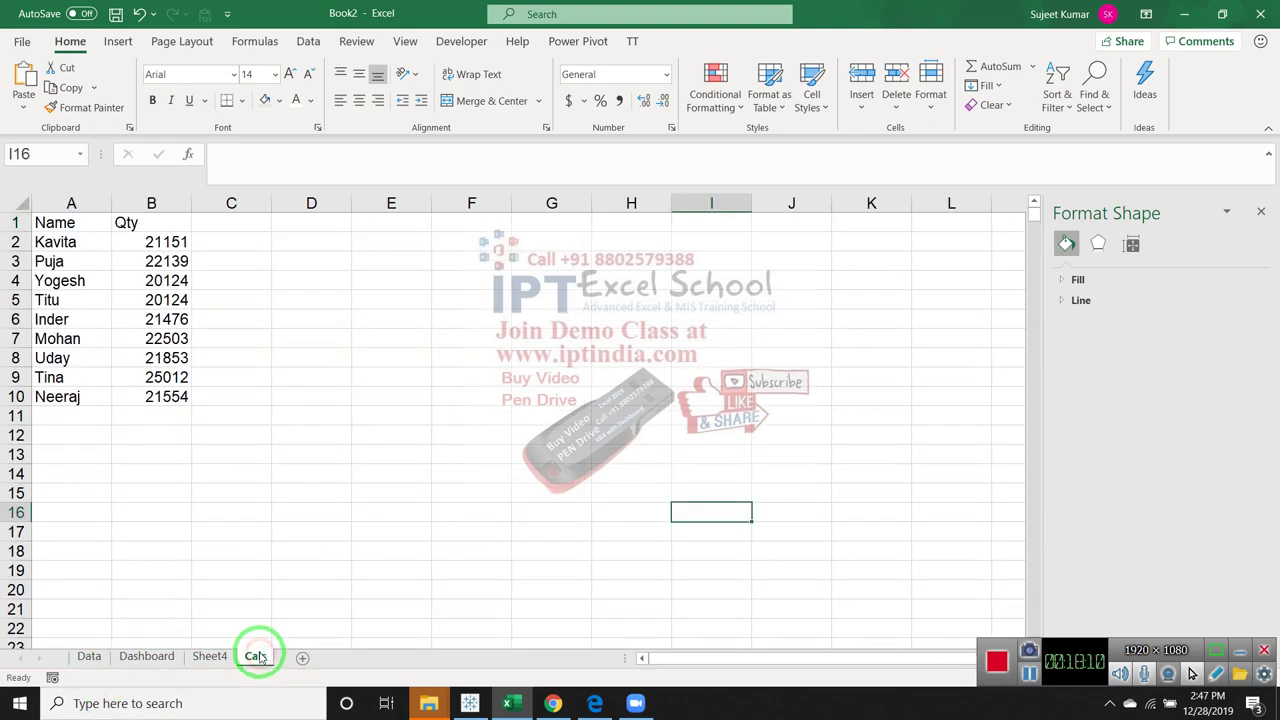
click(105, 656)
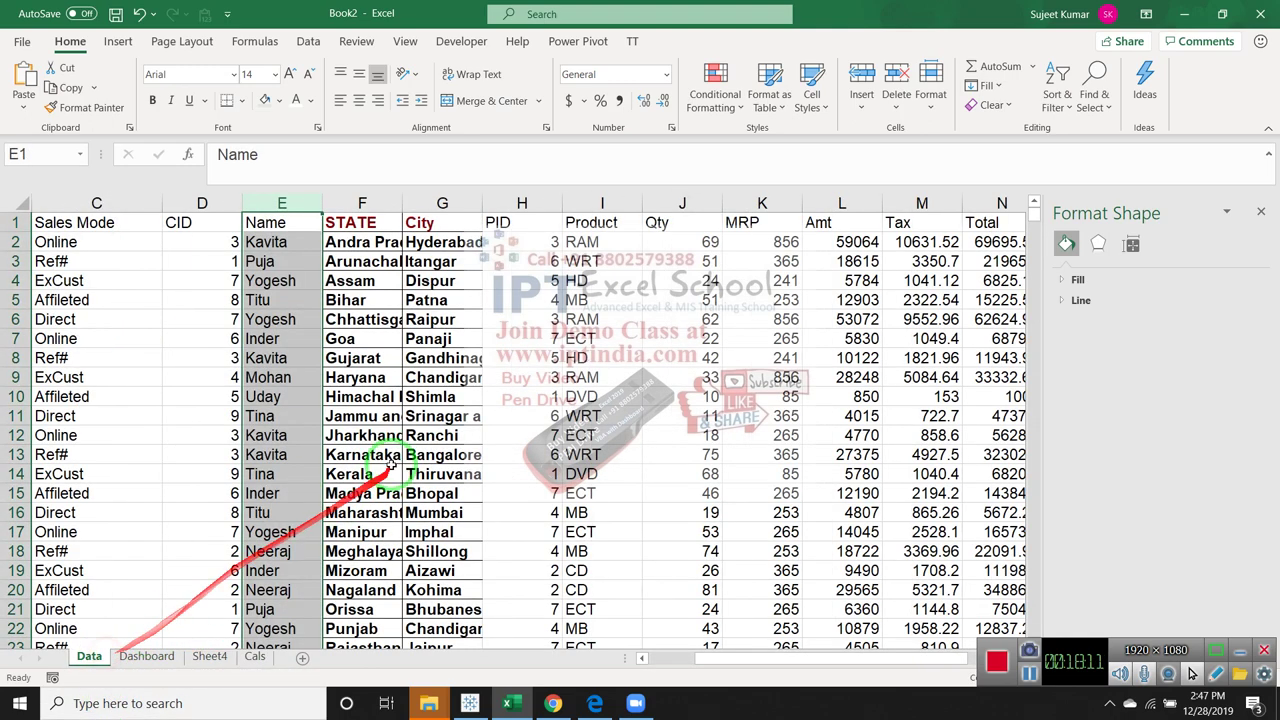
click(617, 195)
key(ctrl+c)
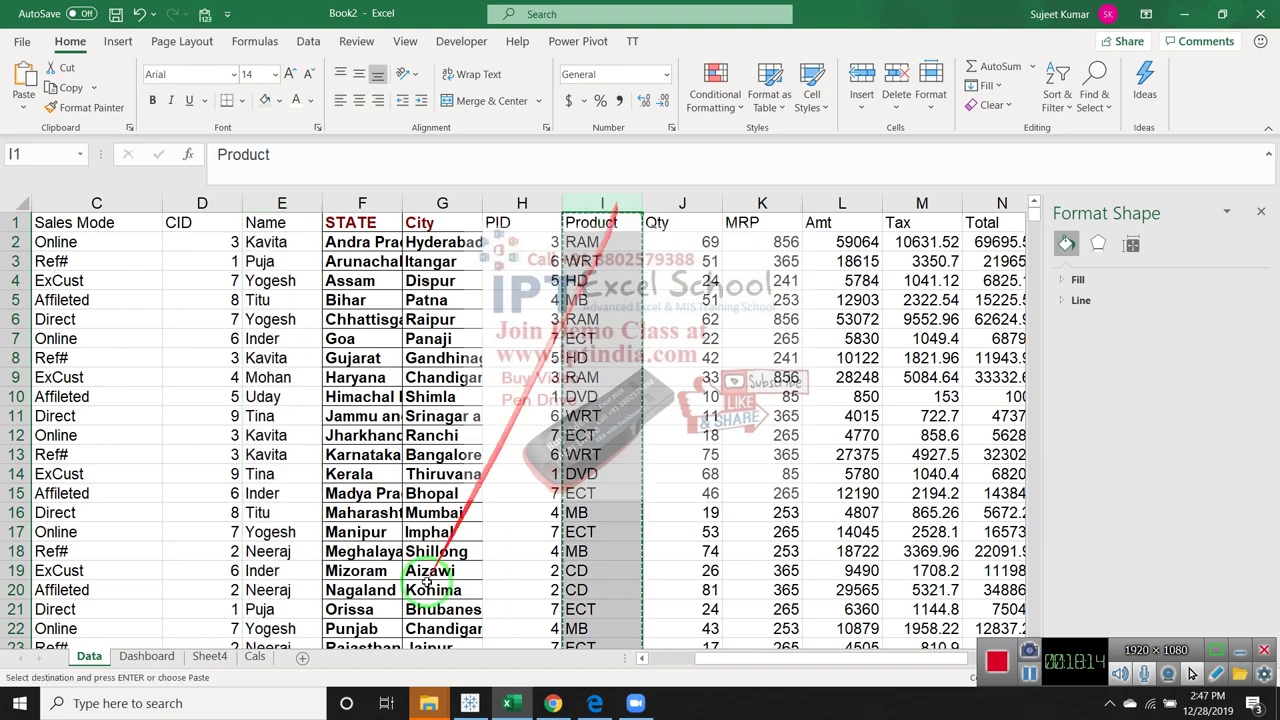
click(257, 656)
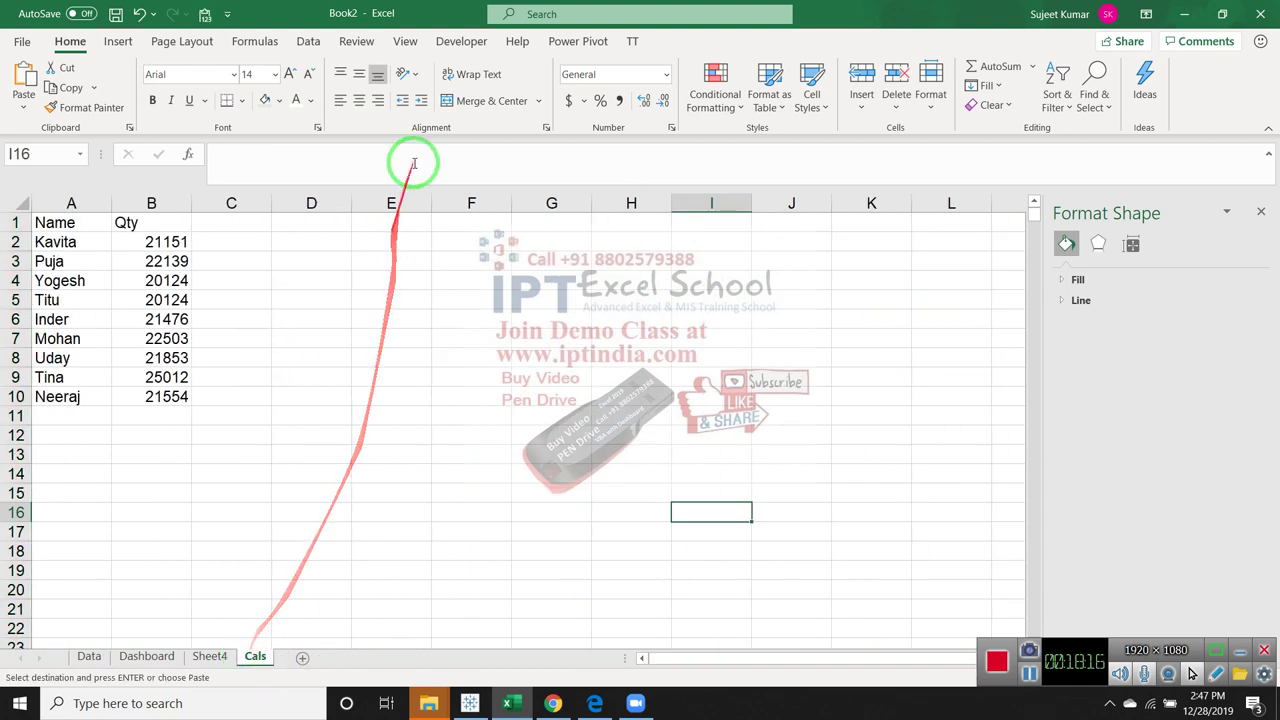
click(413, 218)
key(ctrl+v)
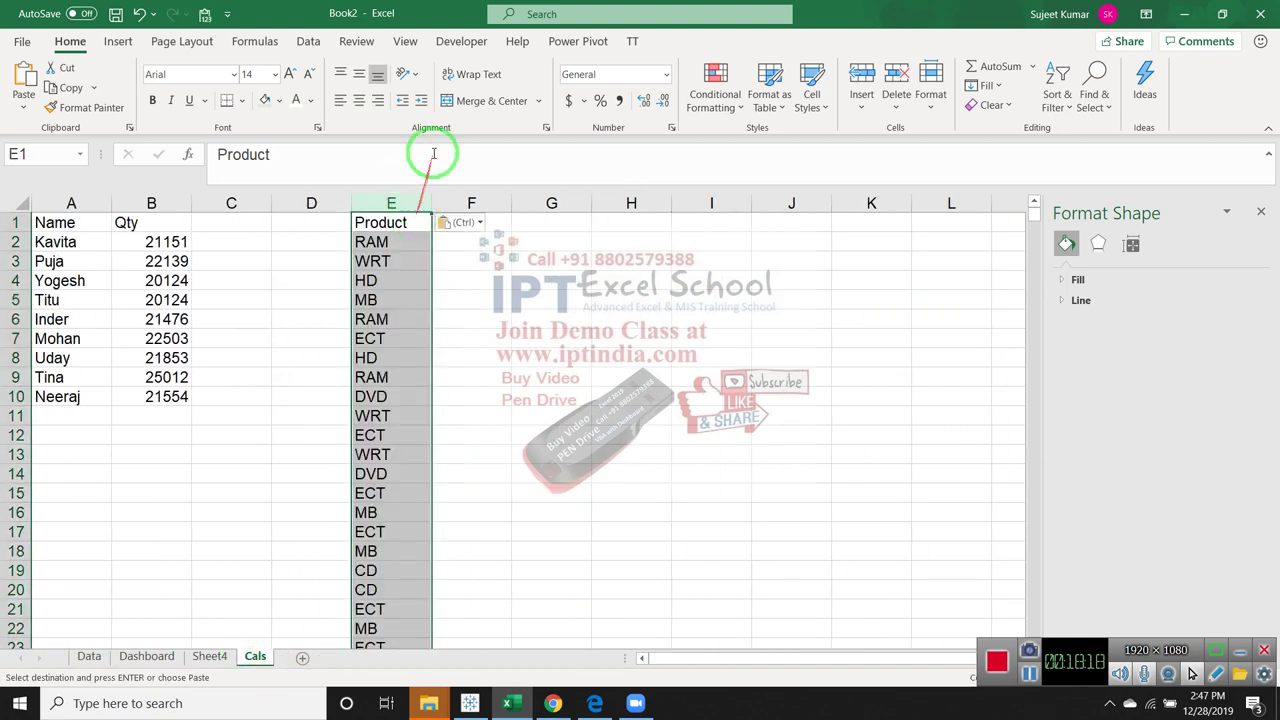
Remove duplicates from column E, leaving RAM, WRT, HD, MB, ECT, DVD and CD
click(310, 41)
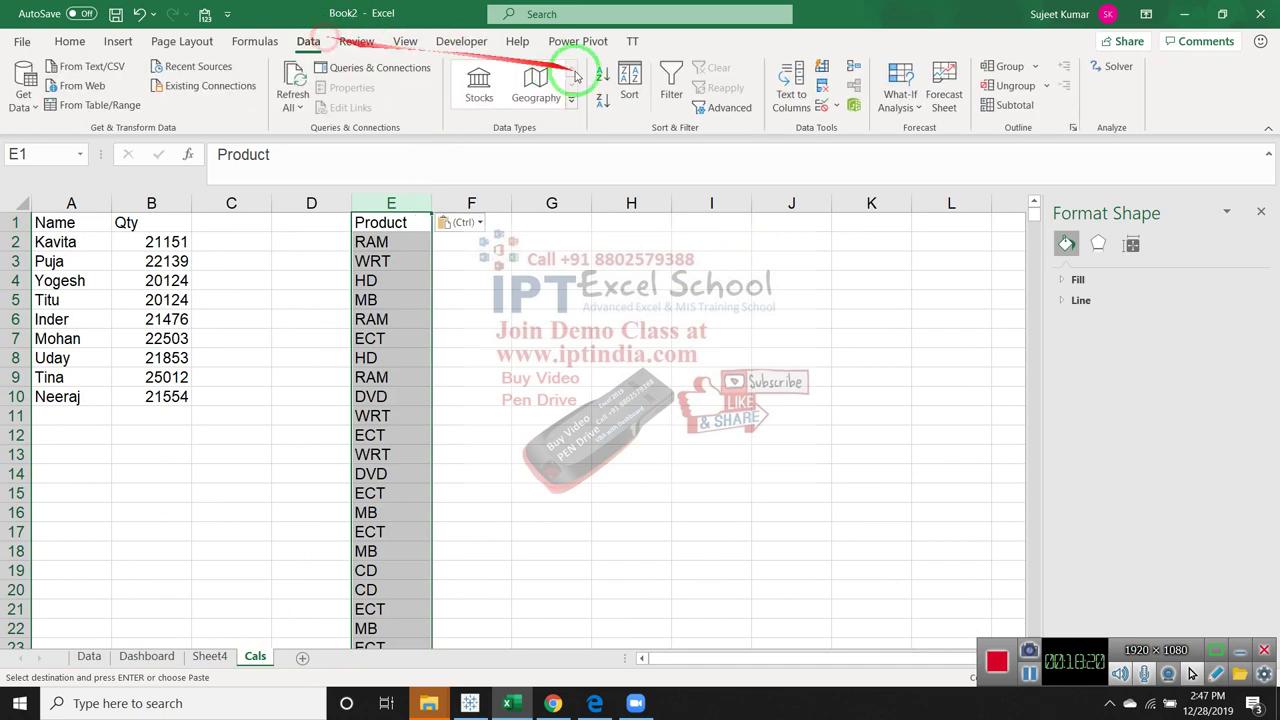
click(820, 90)
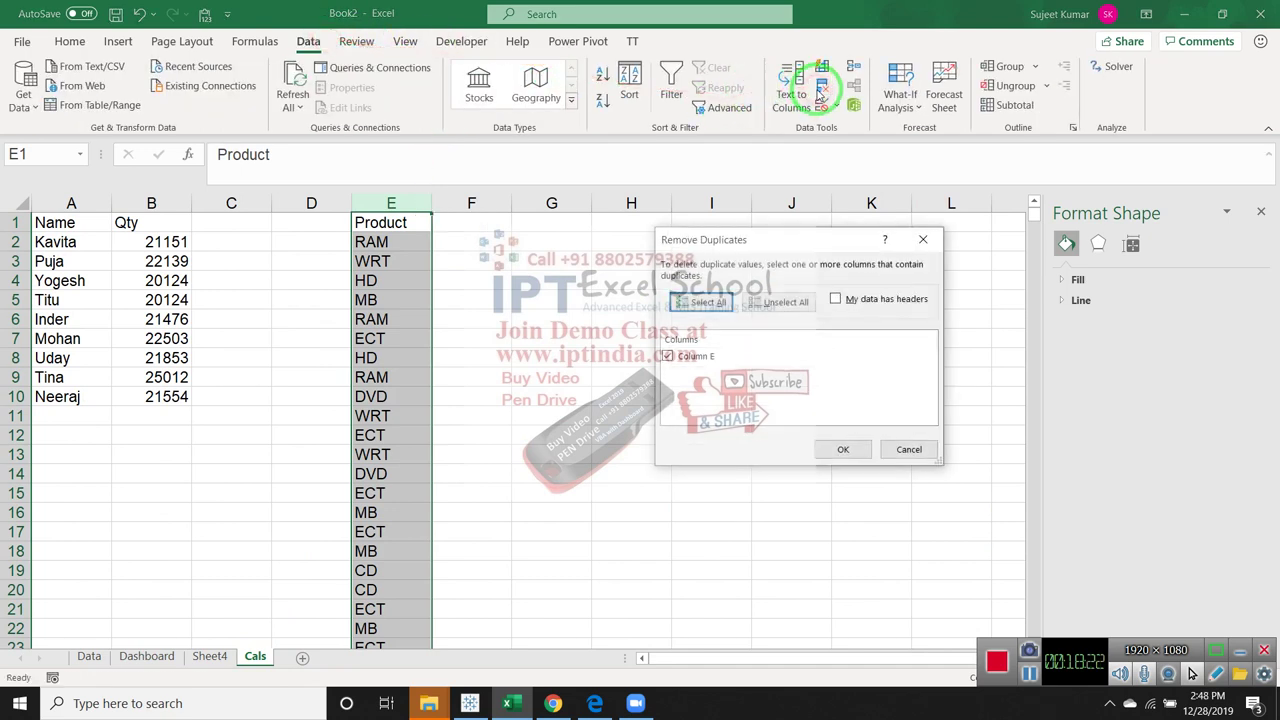
click(837, 449)
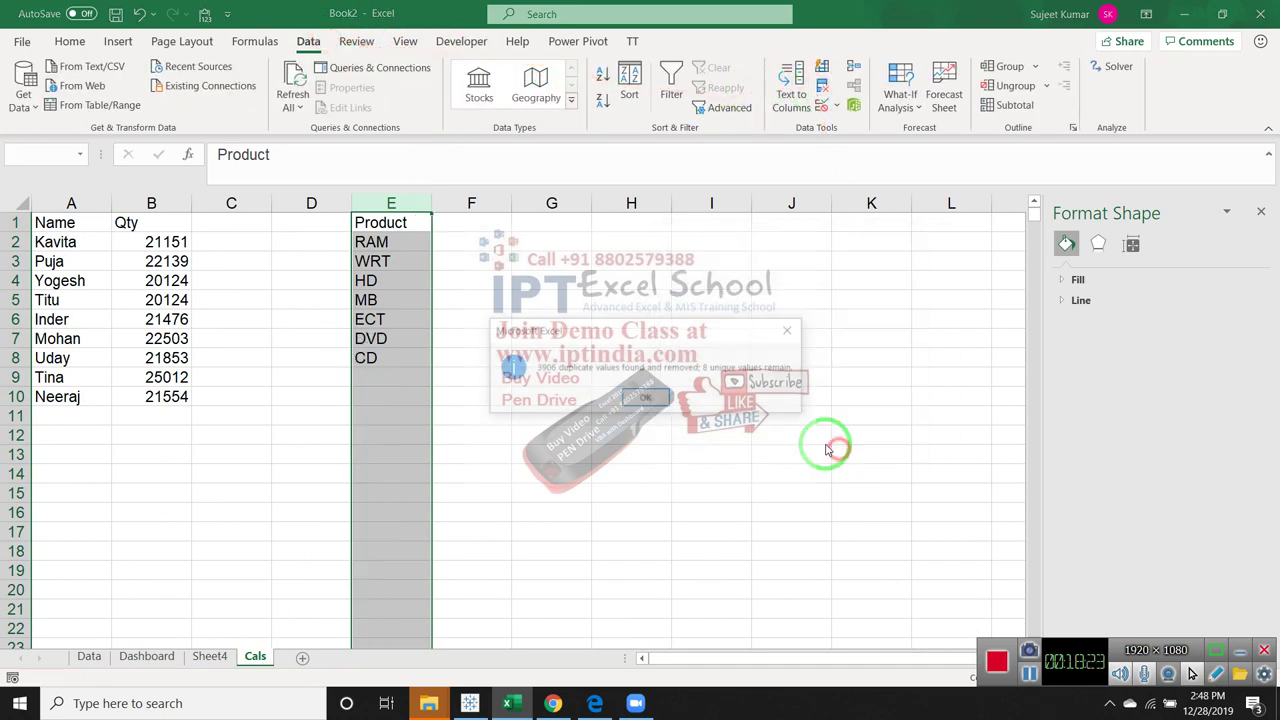
click(645, 398)
click(494, 224)
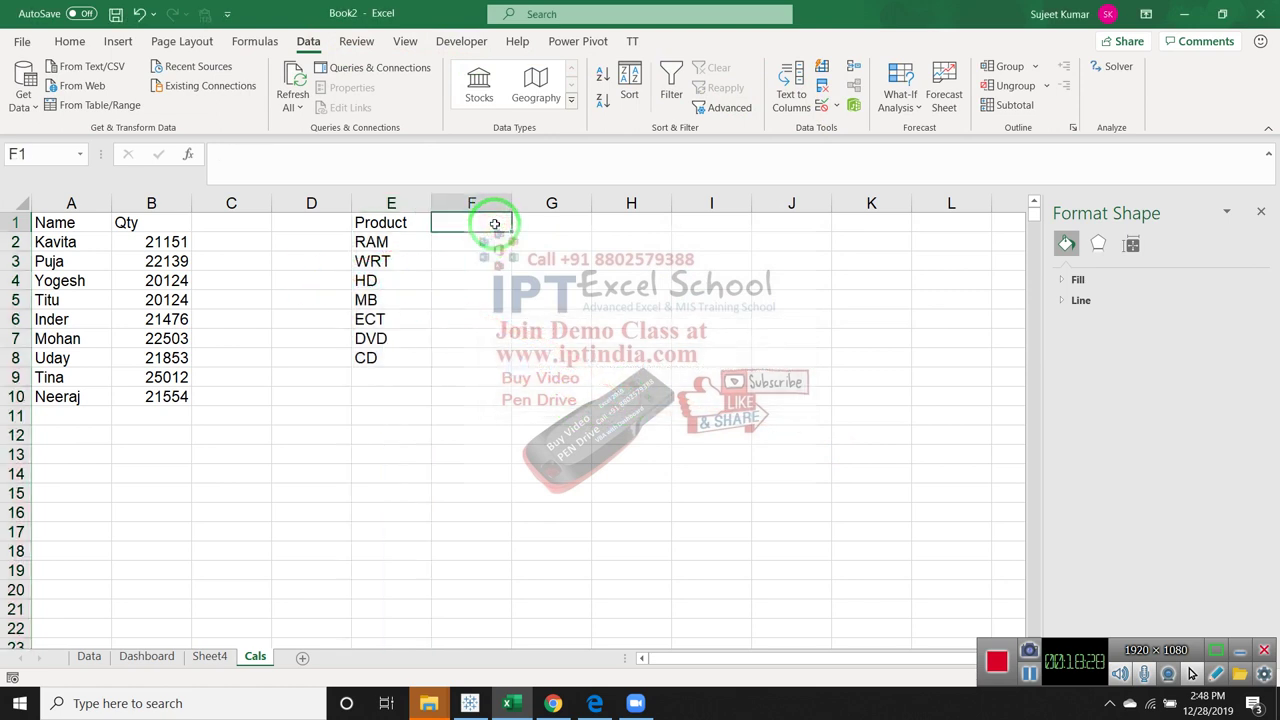
Replace the Qty heading in F1 with the heading Total
text(Qty)
key(Return)
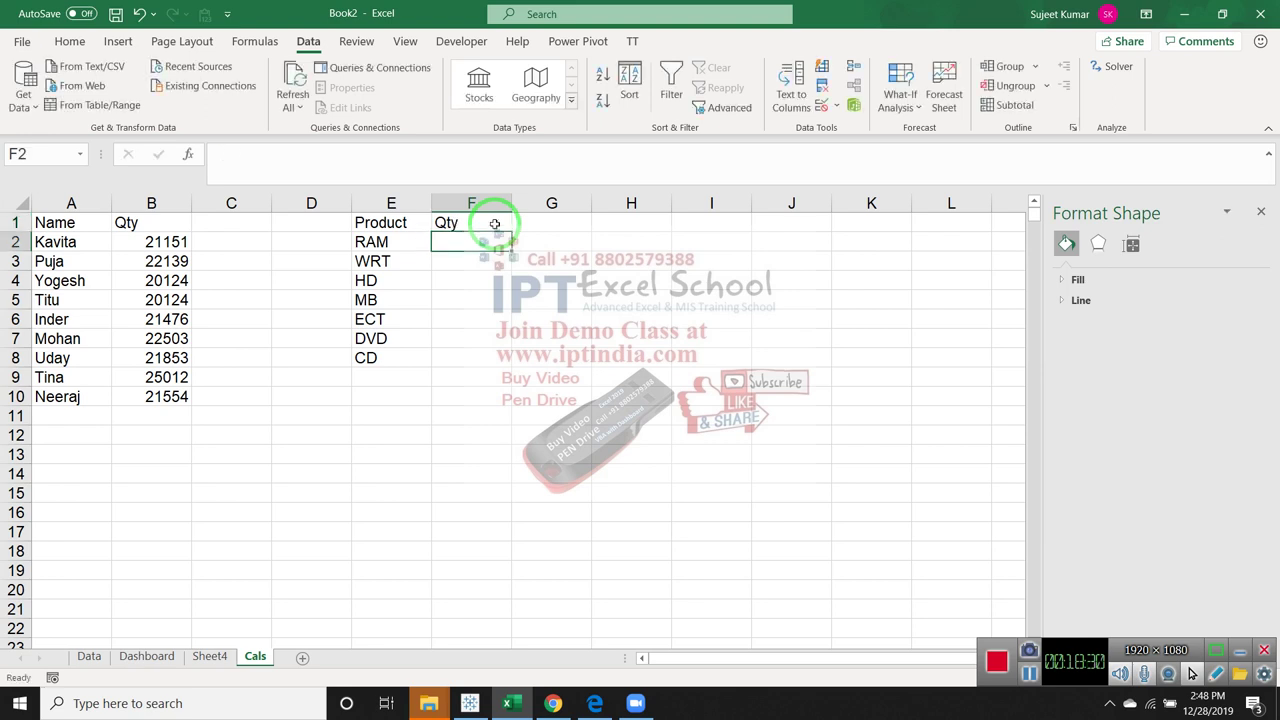
text(=ra)
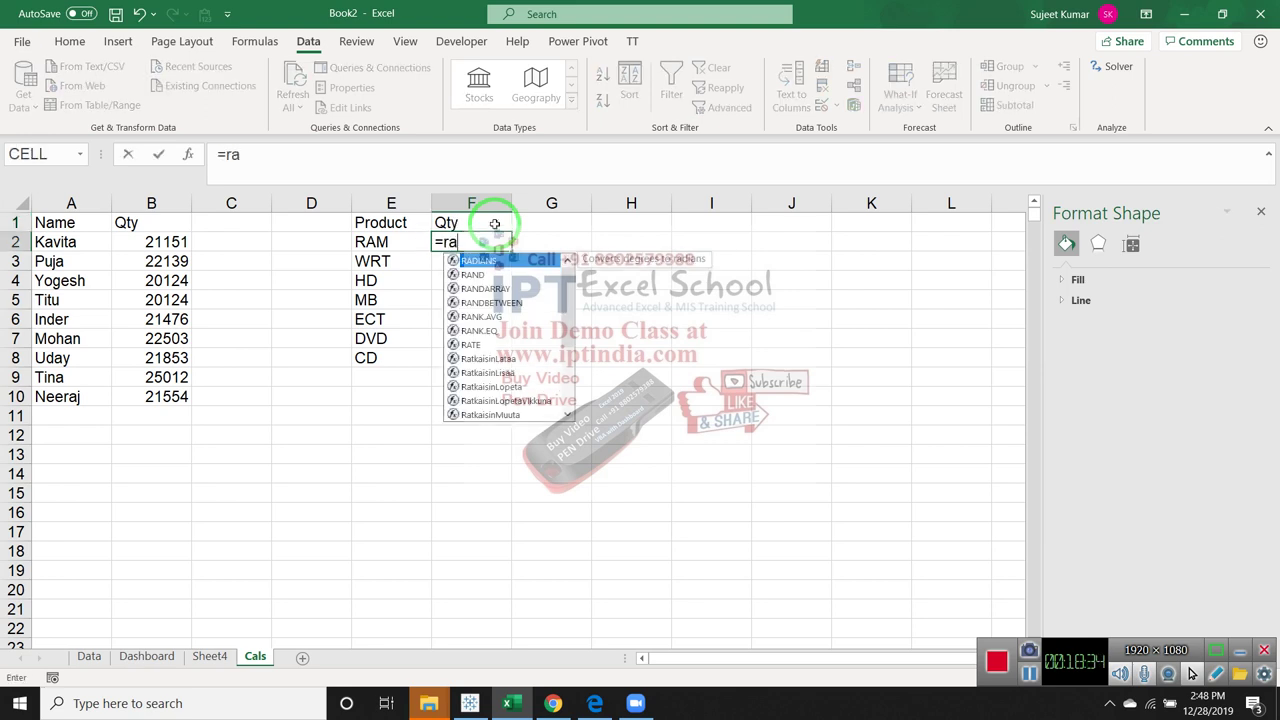
key(Escape)
key(Escape)
click(495, 224)
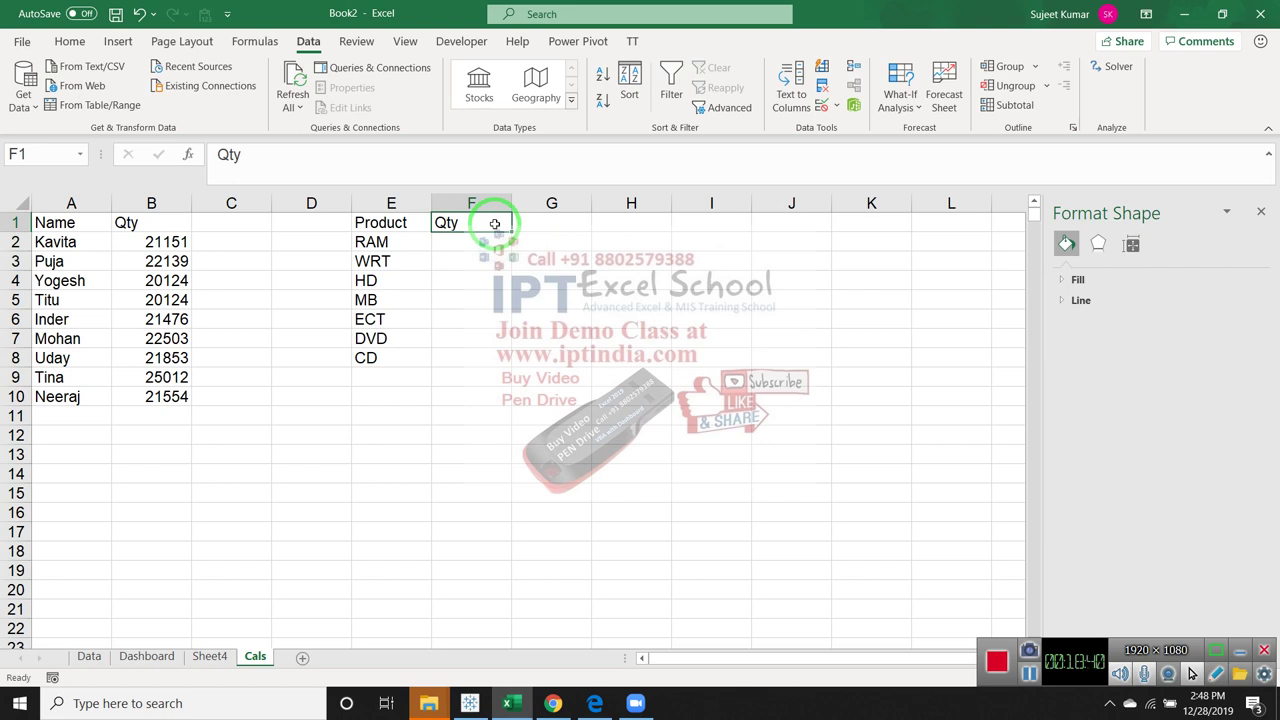
text(Total)
key(Return)
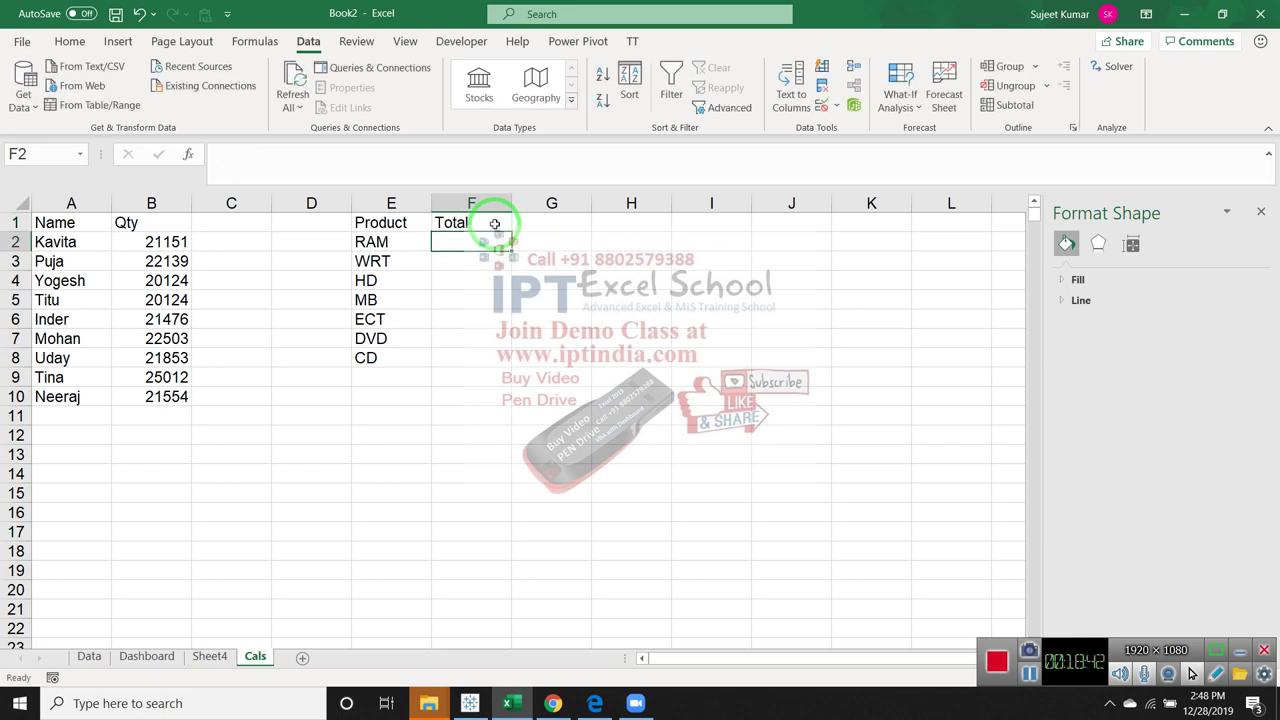
Enter a SUMIF in F2 that sums the Data sheet's Amt column by Product
text(=ra)
key(Up)
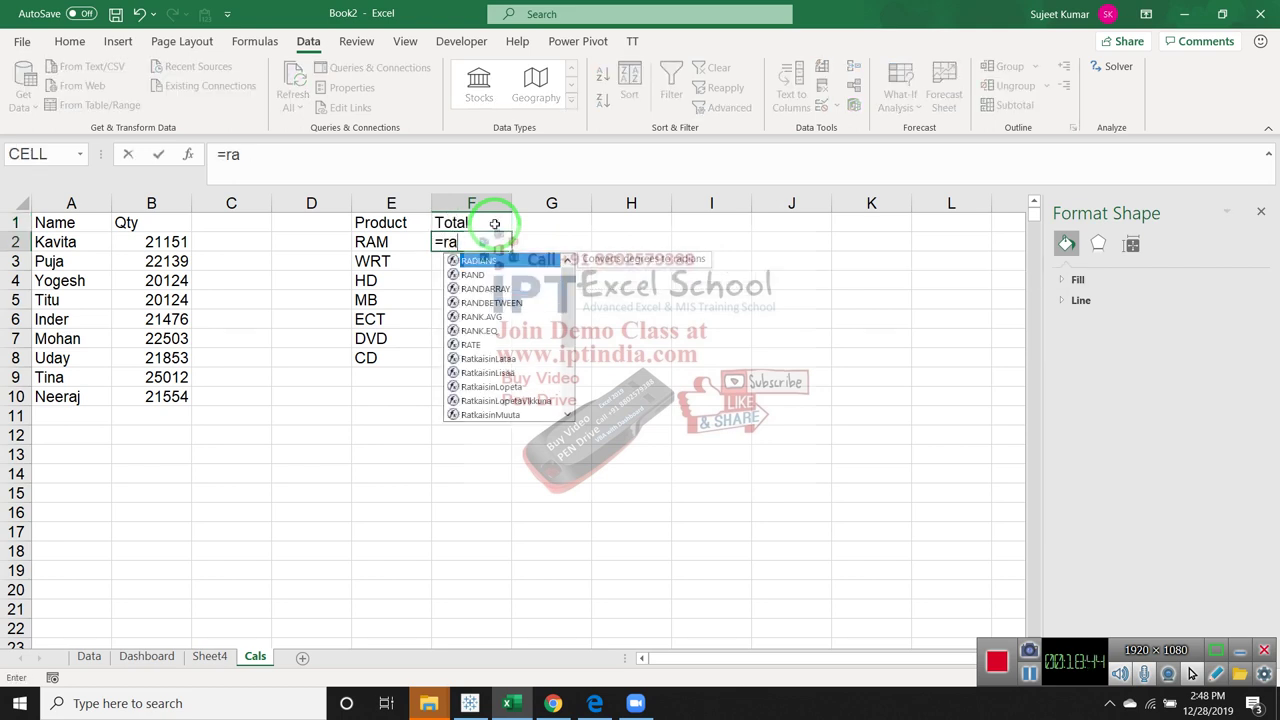
key(BackSpace)
key(BackSpace)
text(s)
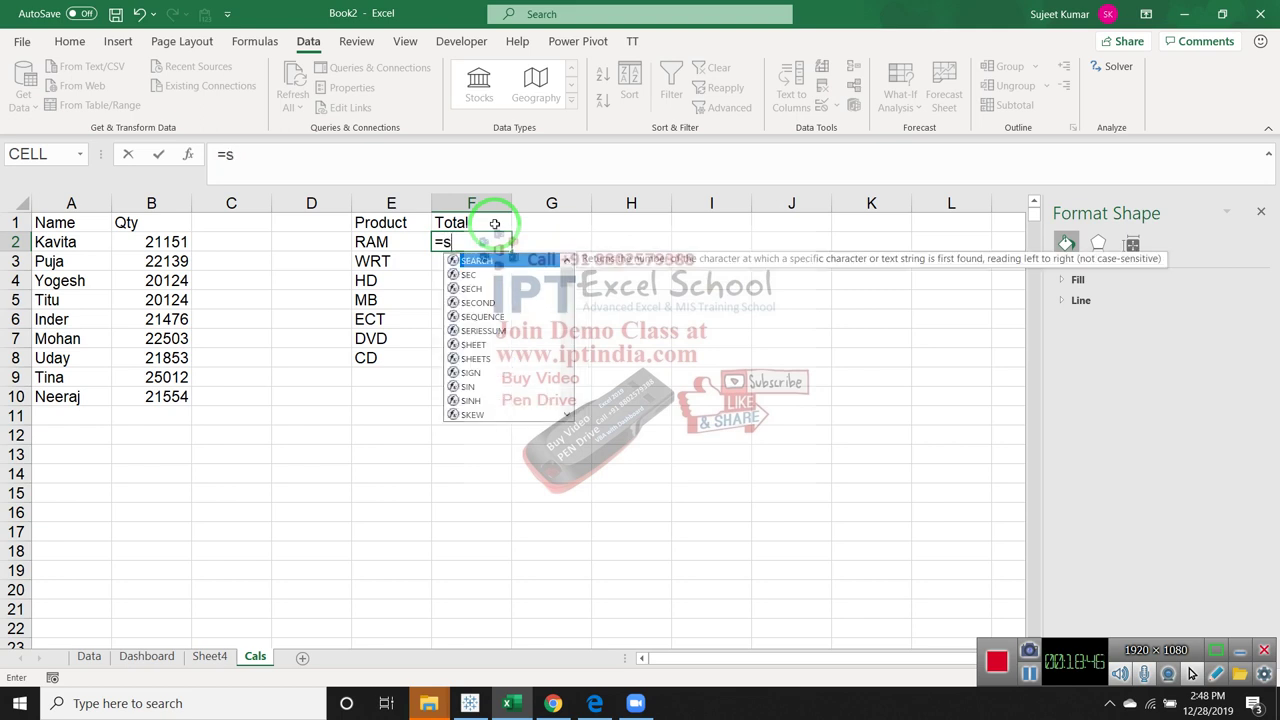
text(um)
key(Down)
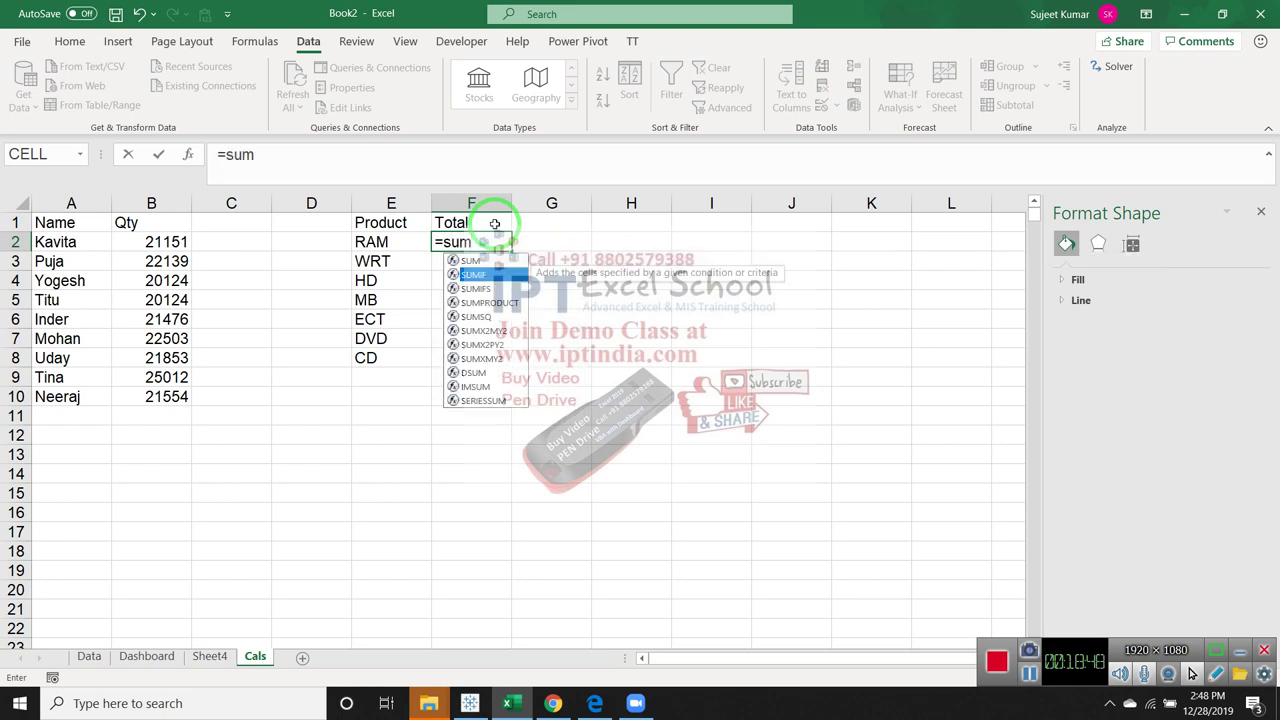
key(Tab)
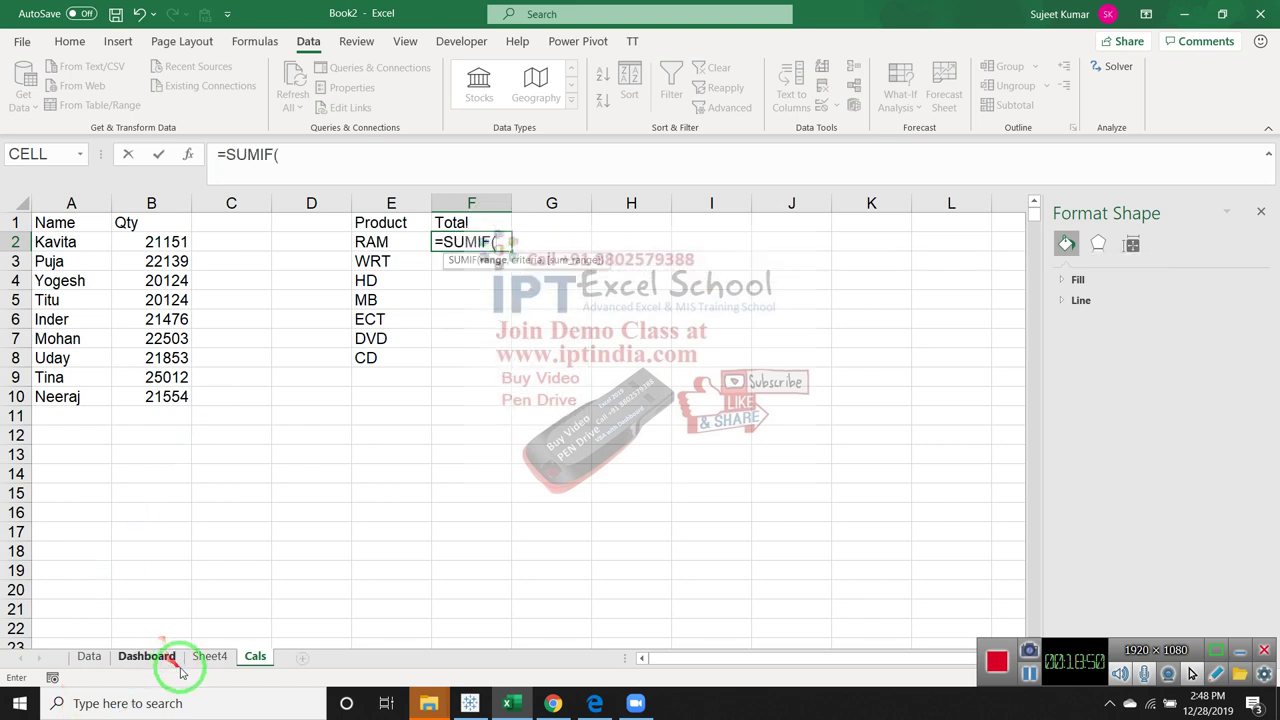
click(90, 660)
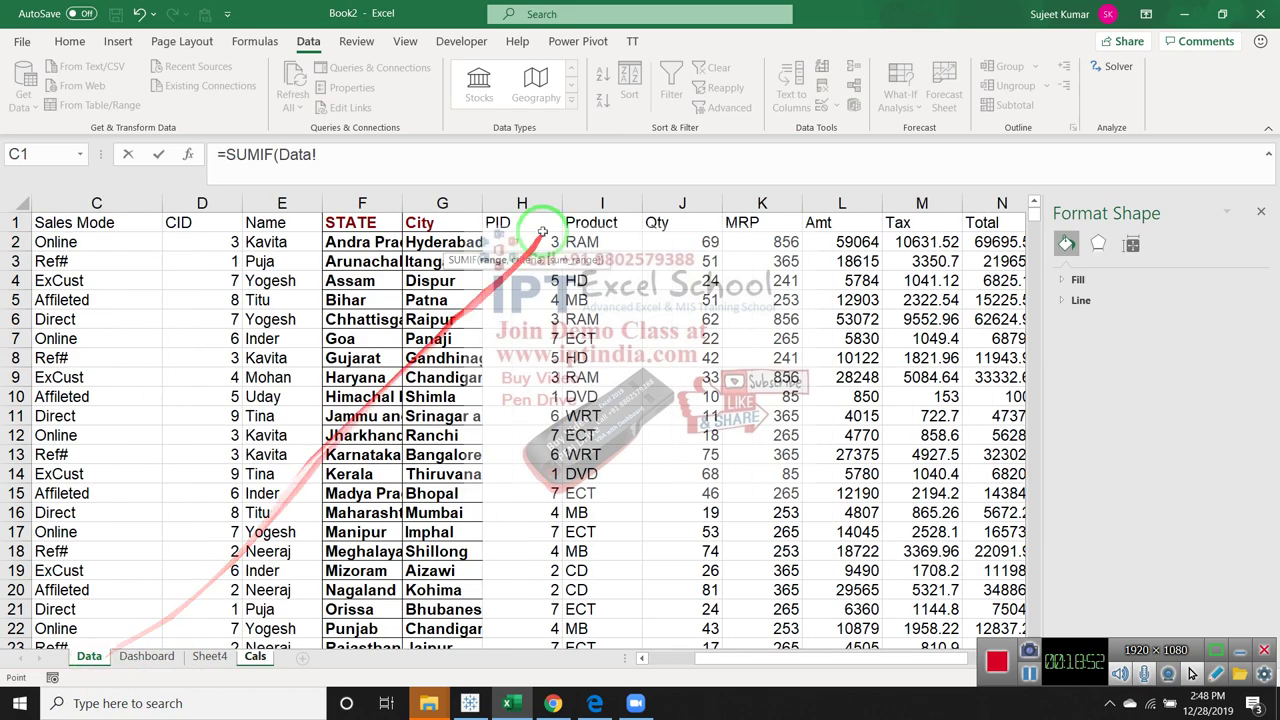
click(591, 200)
text(,)
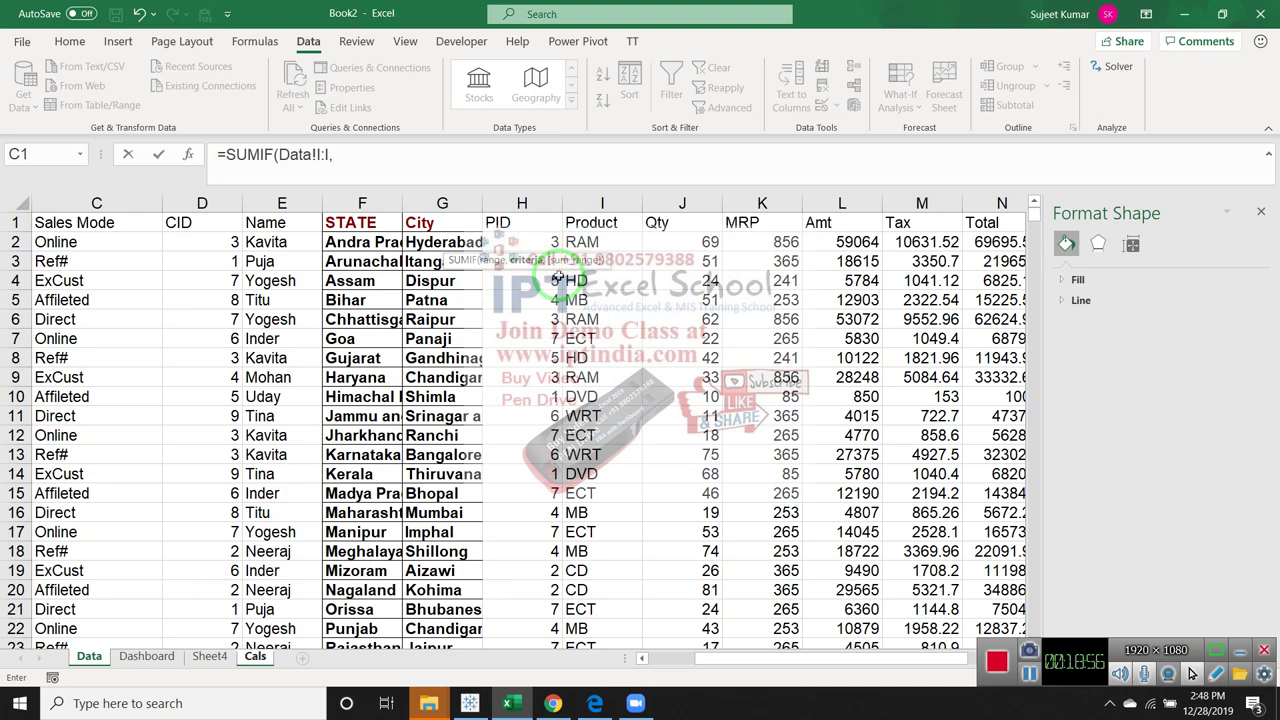
text(c2,)
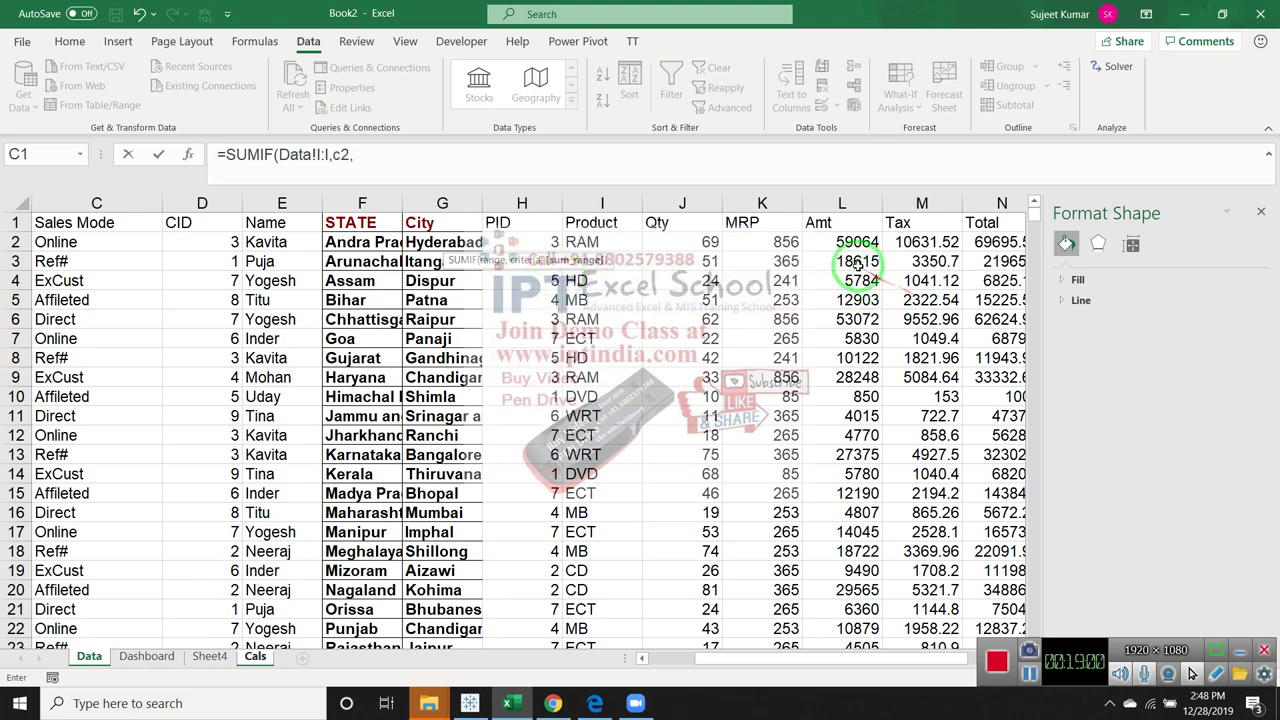
click(906, 203)
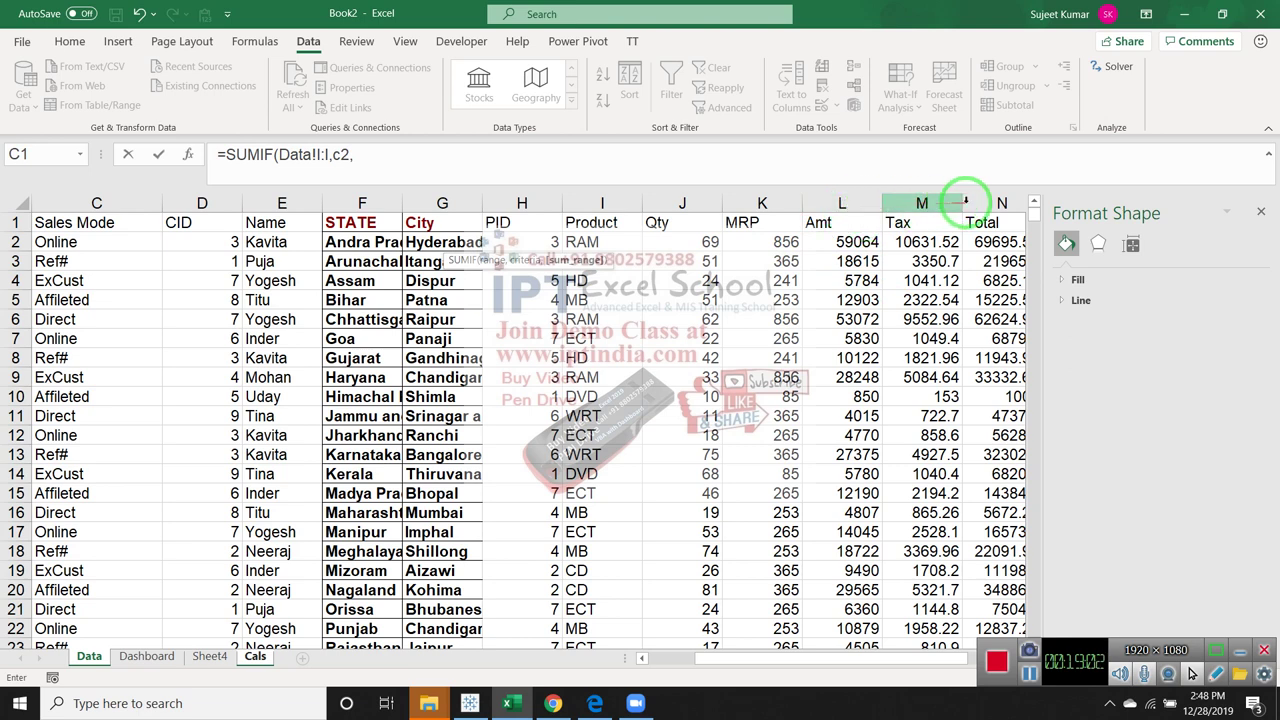
click(863, 205)
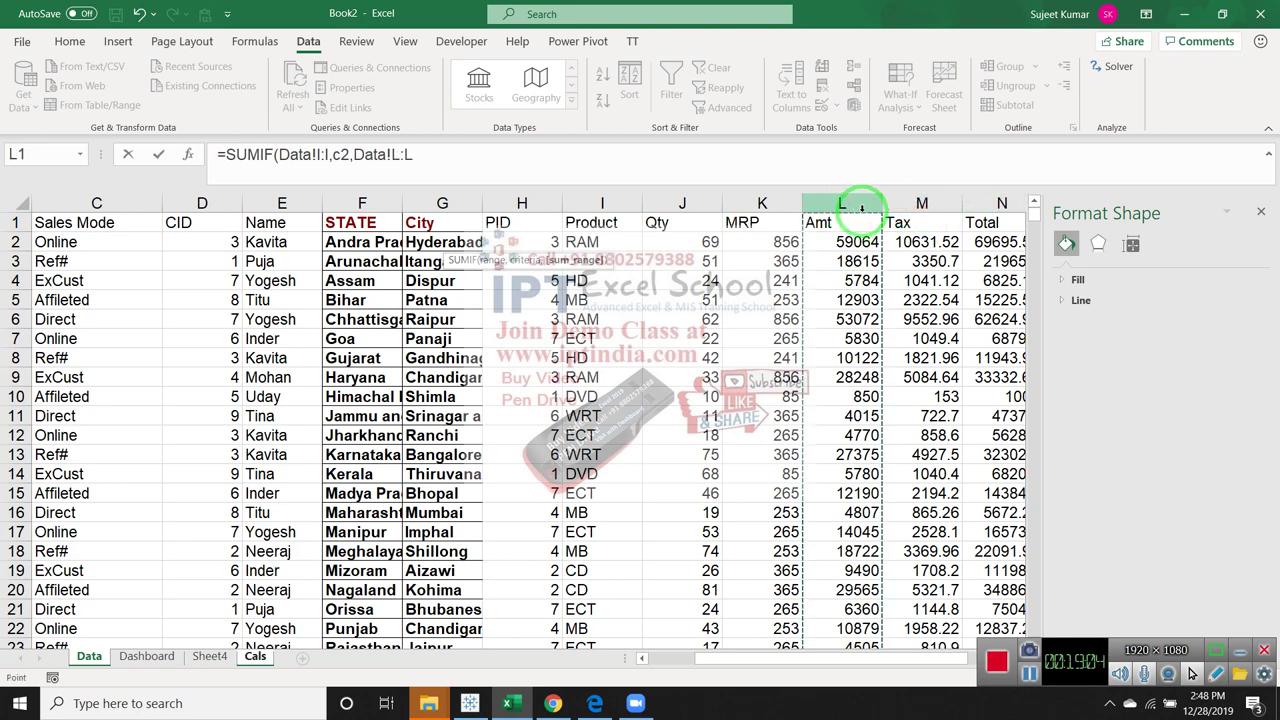
key(Return)
key(Up)
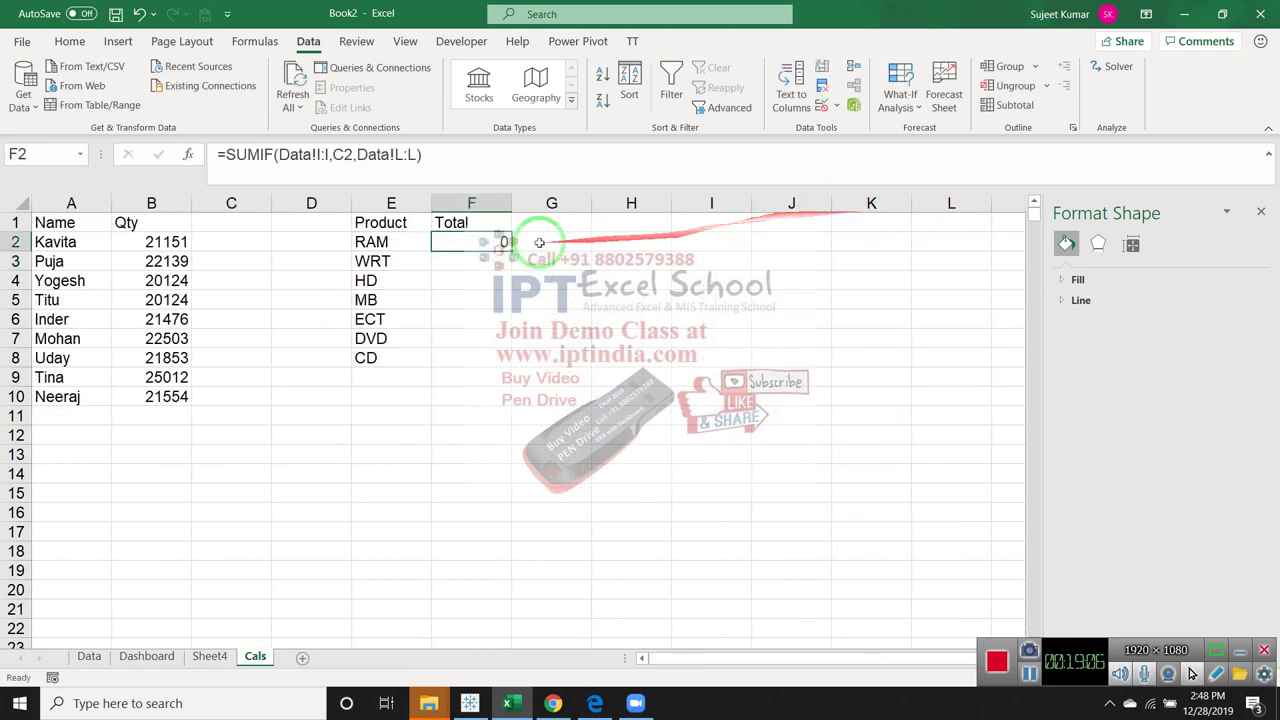
Correct the SUMIF criterion to E2, fill it down to F8, and select E1:F8
click(342, 155)
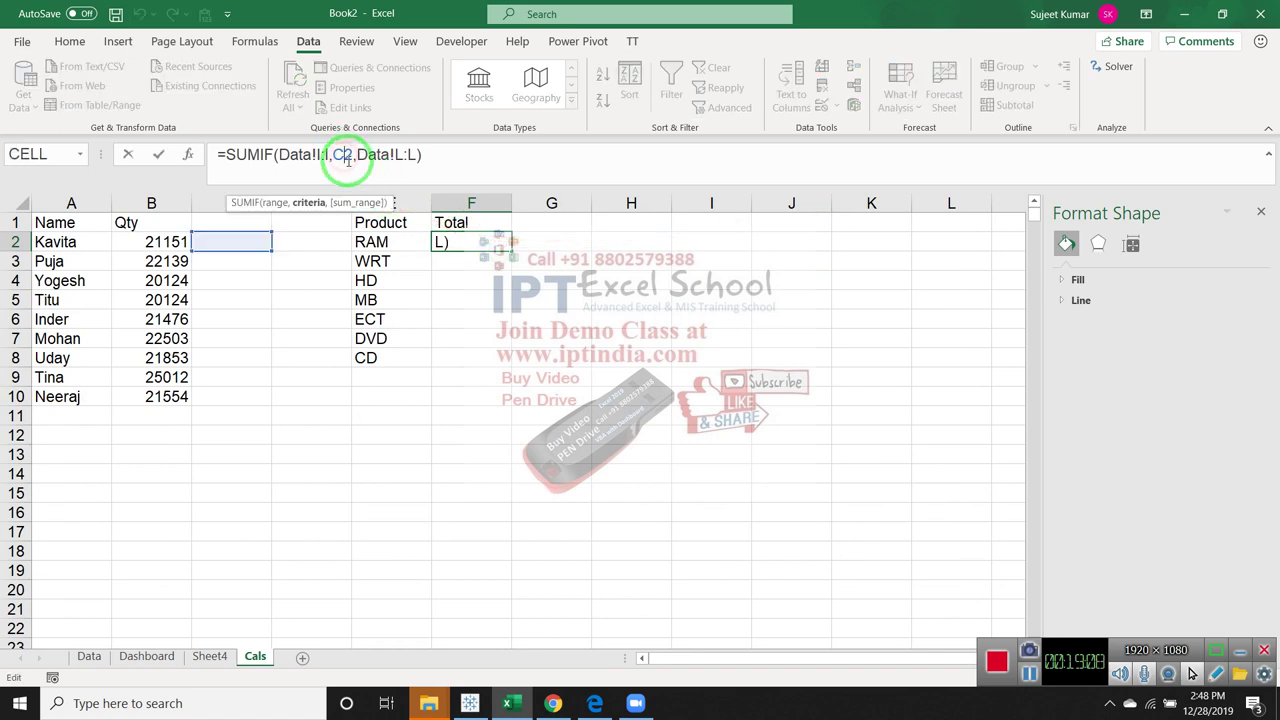
key(BackSpace)
text(E)
key(Return)
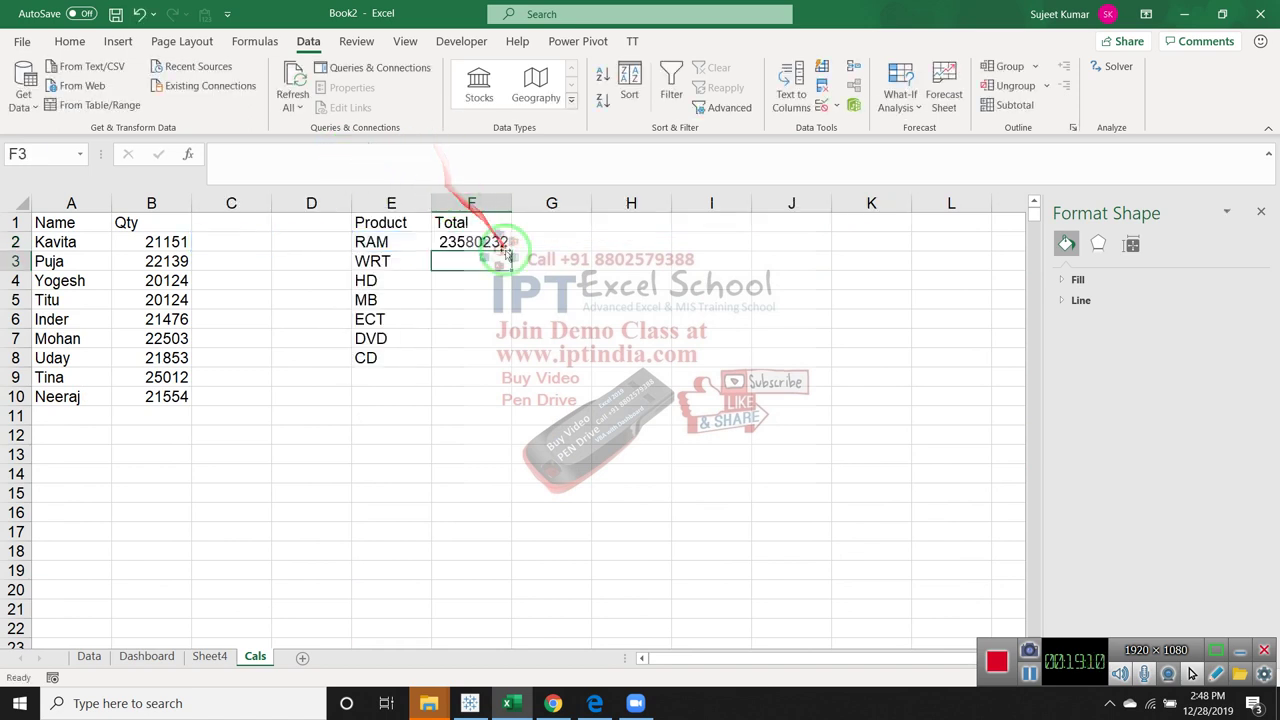
click(495, 246)
double_click(514, 252)
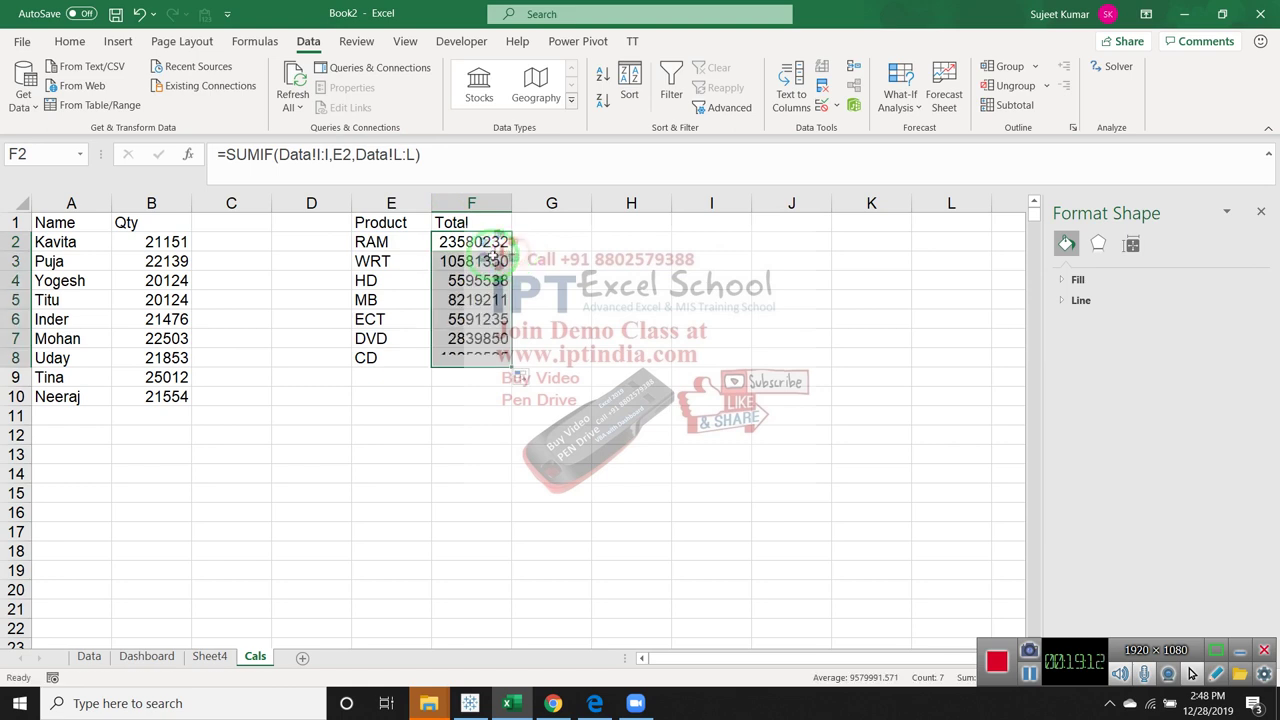
drag(385, 220, 482, 362)
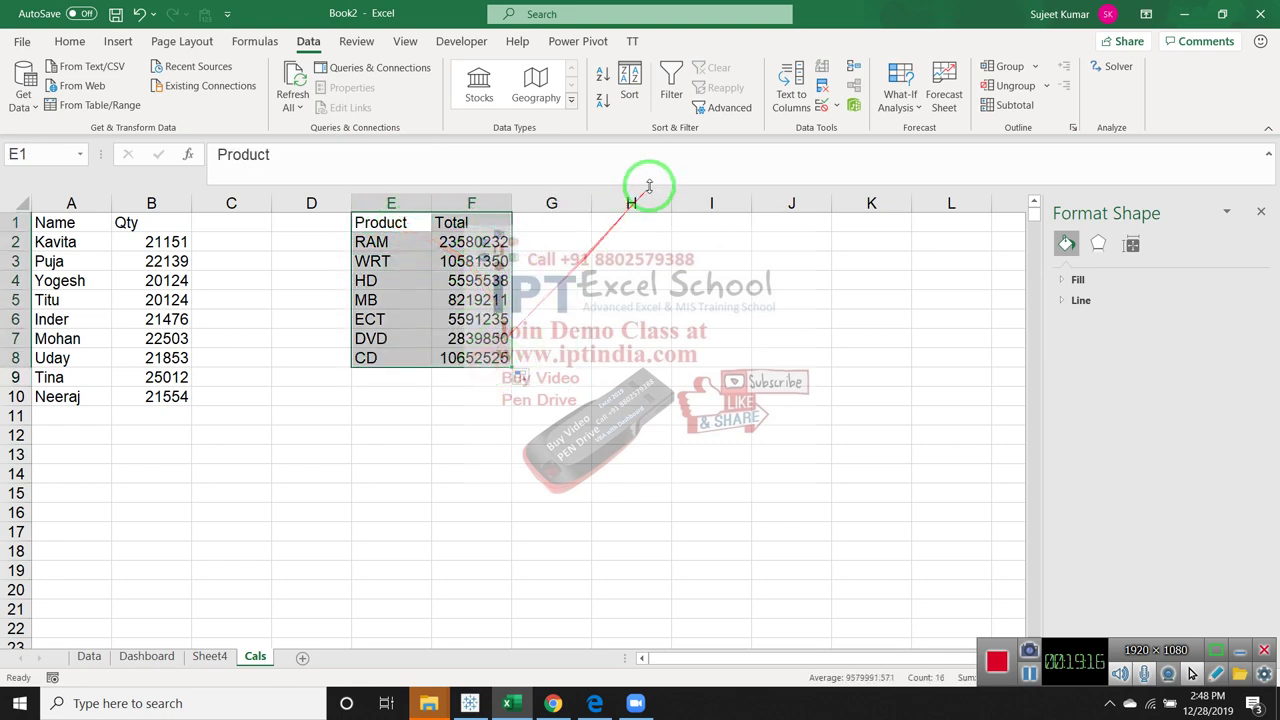
Insert a doughnut chart of the product totals and apply the percentage-label chart style
click(118, 41)
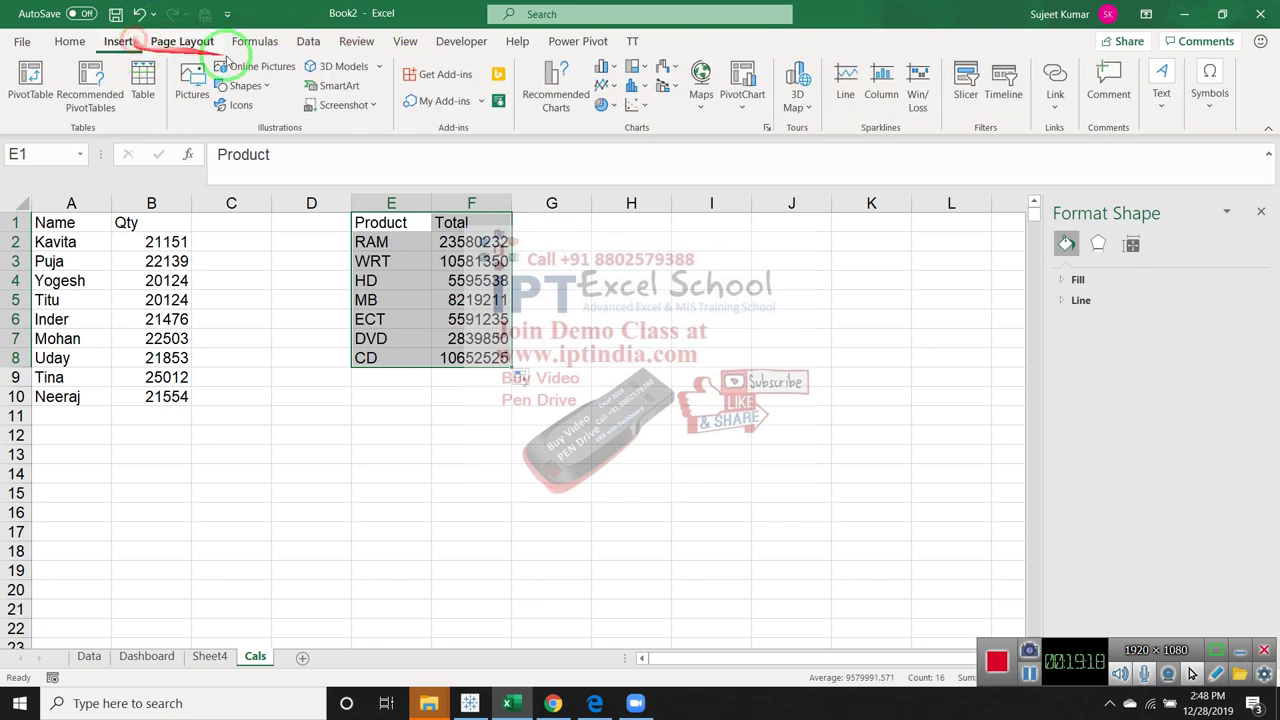
click(615, 105)
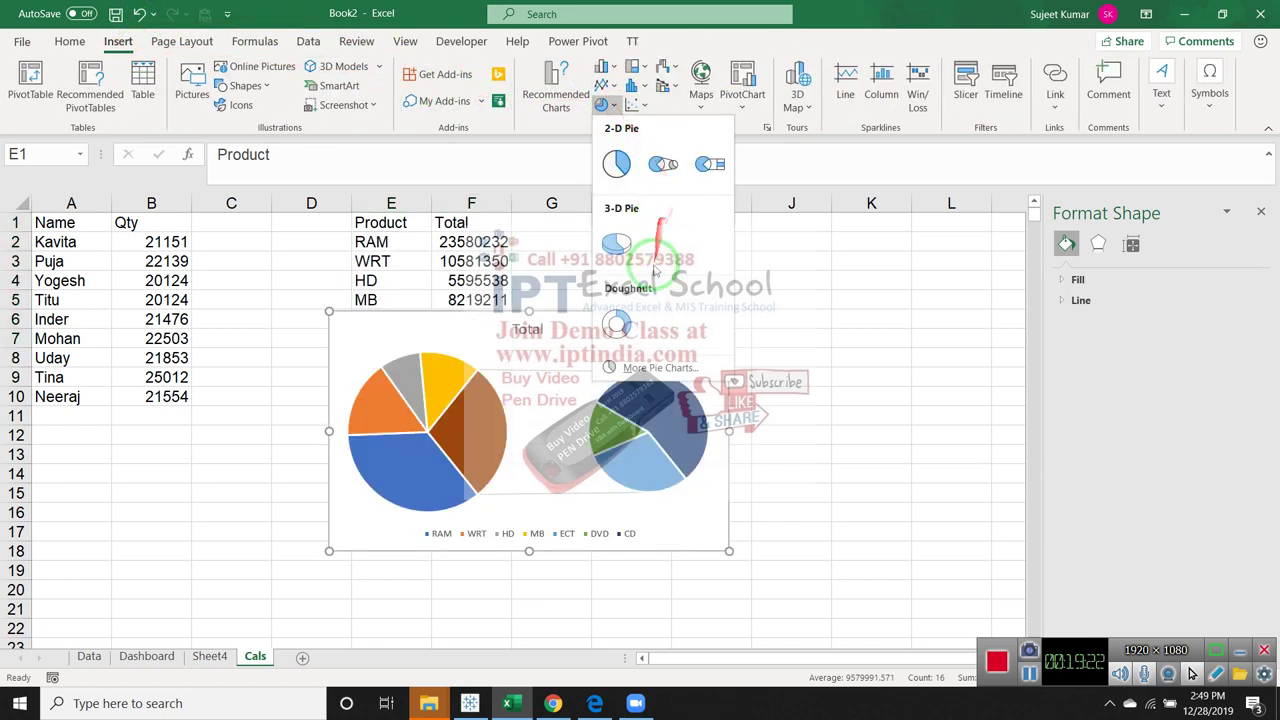
click(630, 325)
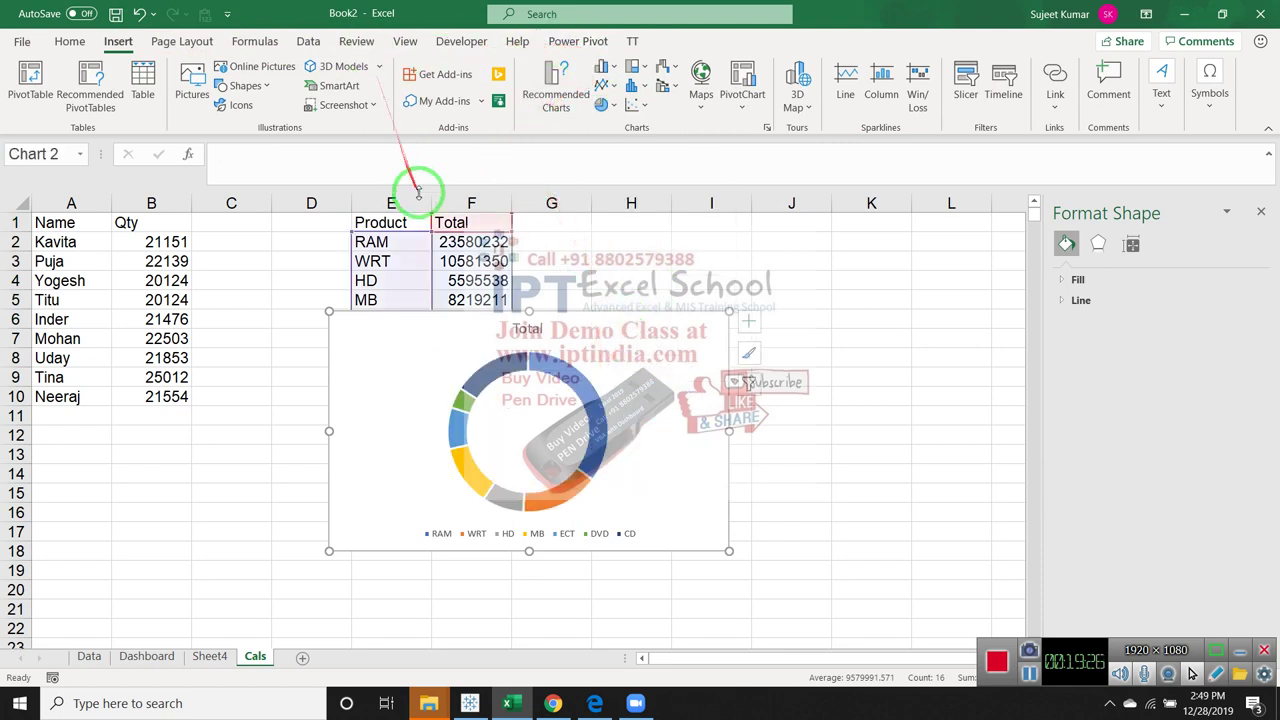
click(658, 390)
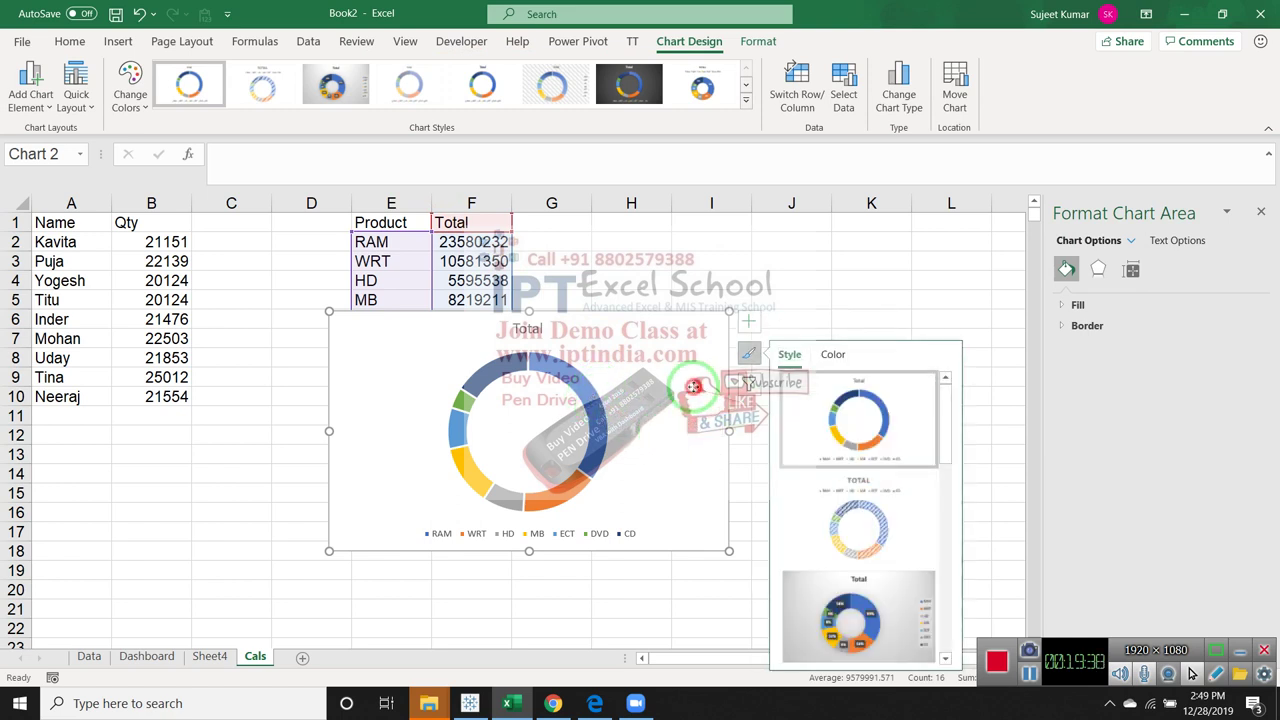
click(850, 520)
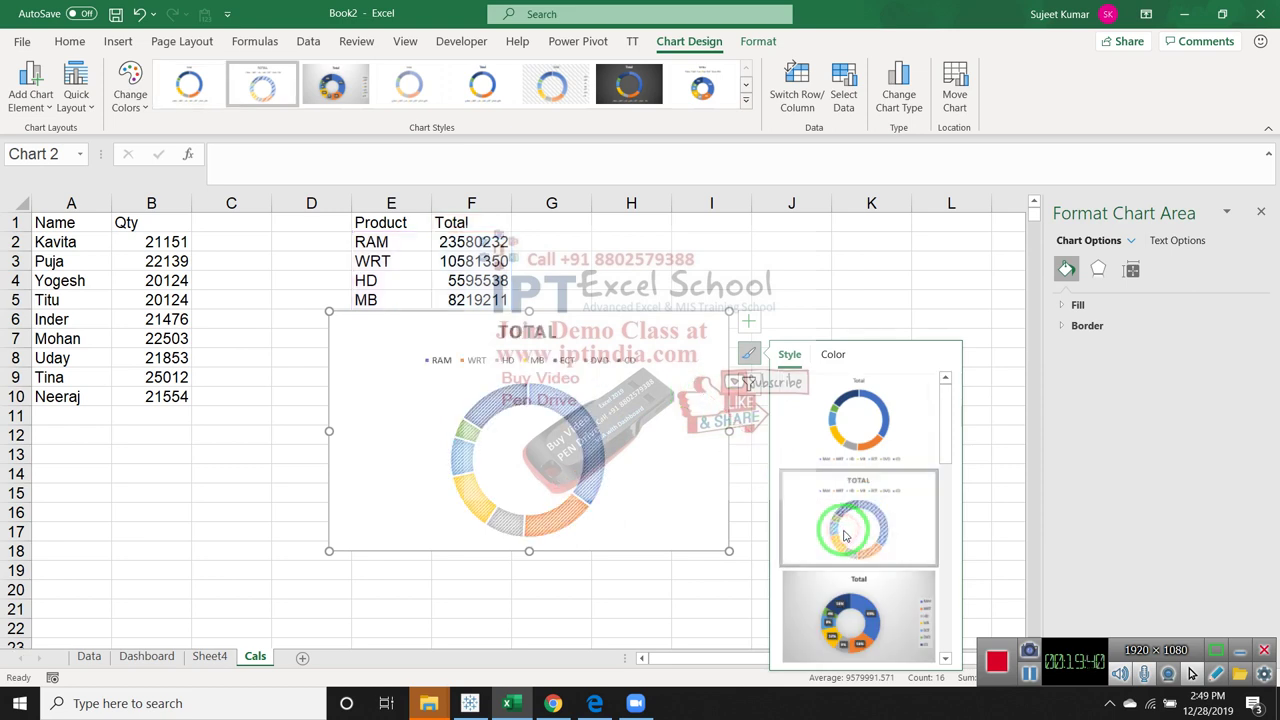
click(835, 618)
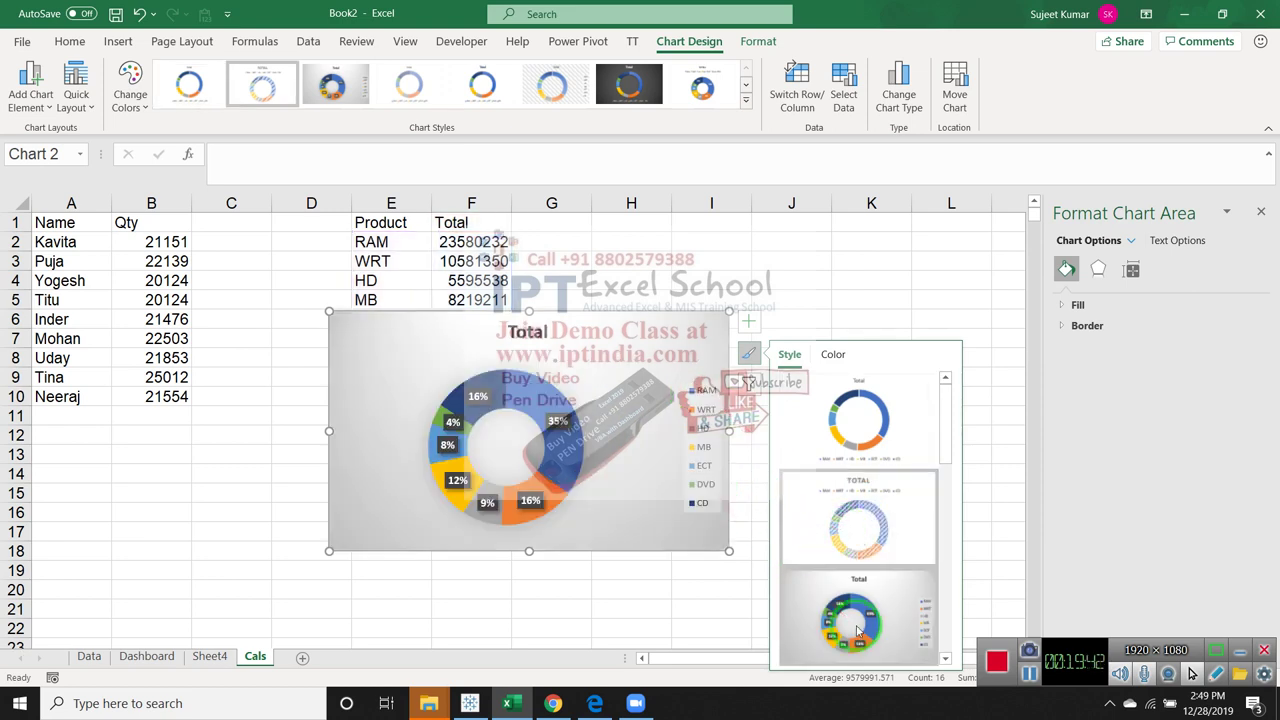
click(531, 576)
click(614, 535)
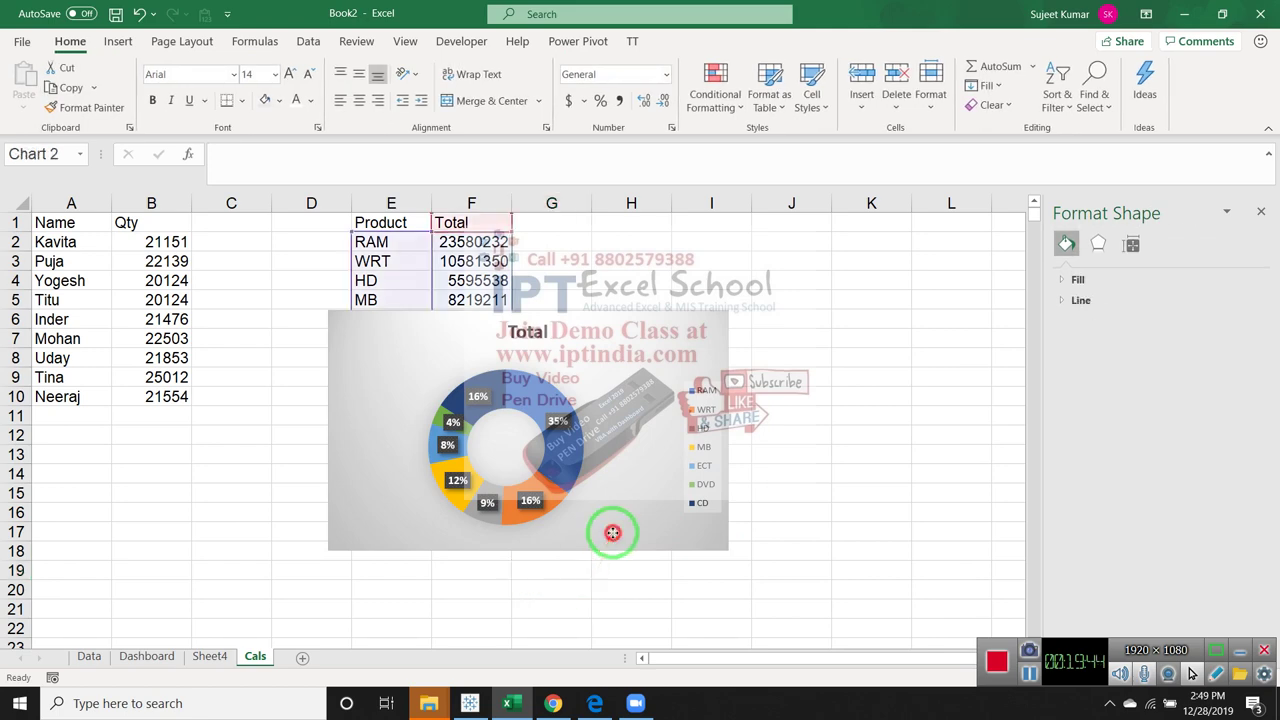
Move the Total doughnut chart onto the Dashboard sheet
key(Delete)
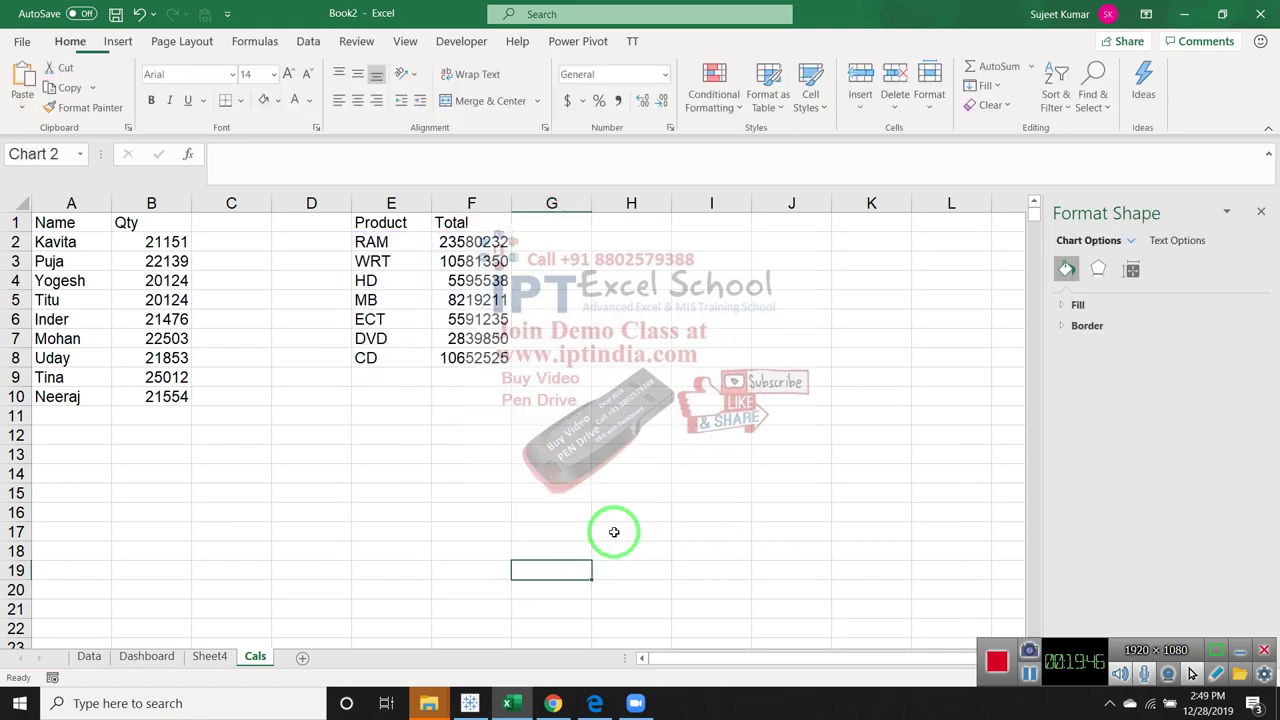
click(150, 657)
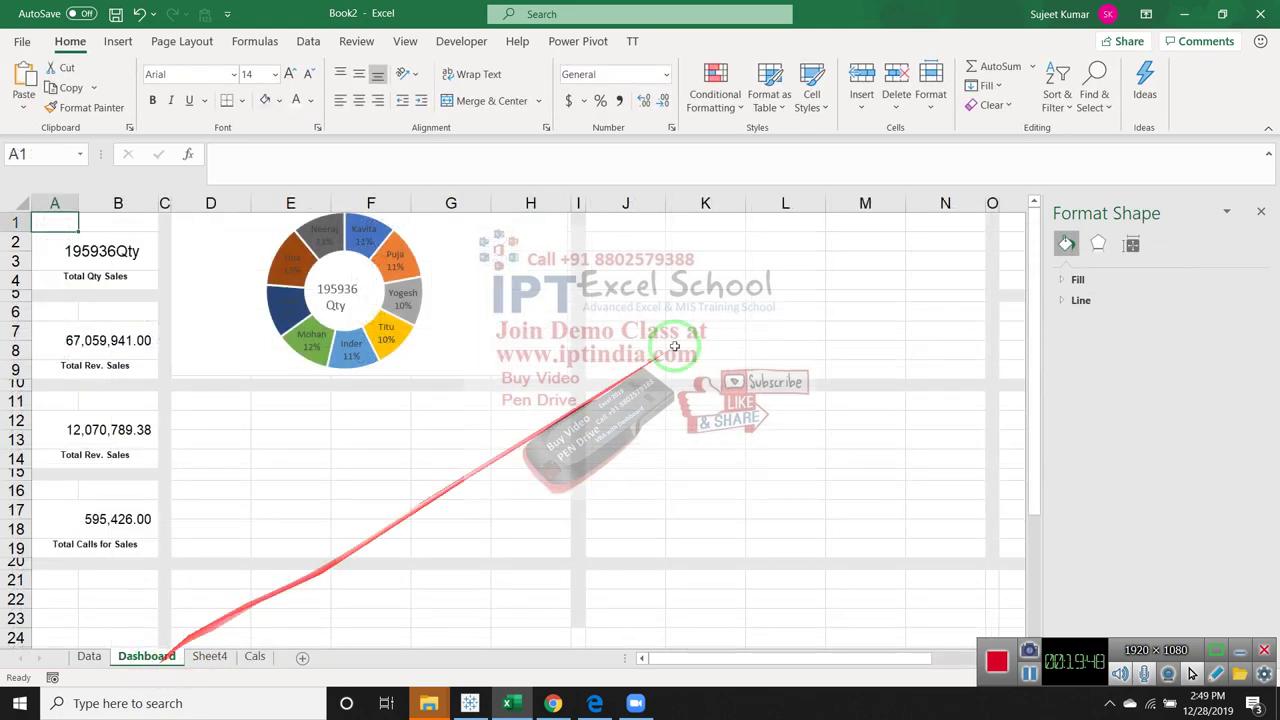
key(ctrl+v)
drag(223, 343, 576, 358)
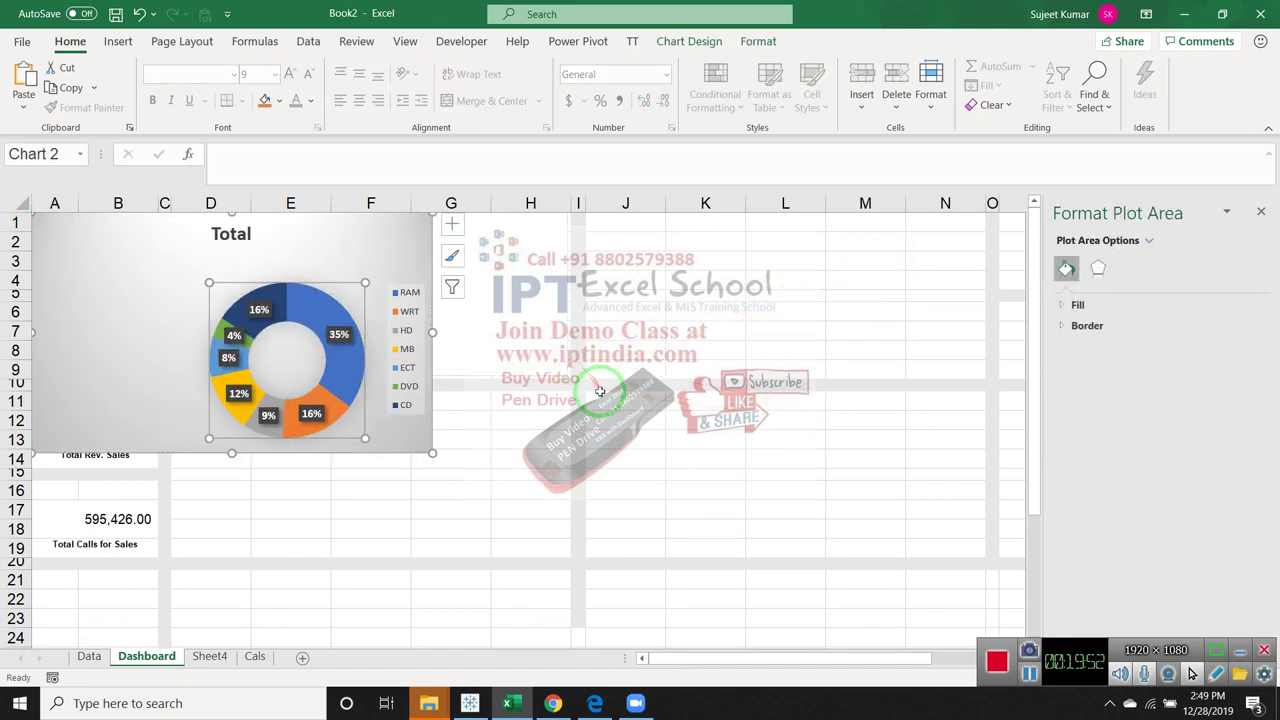
key(ctrl+z)
Place the Total chart beside the Qty doughnut and widen its right edge
click(383, 441)
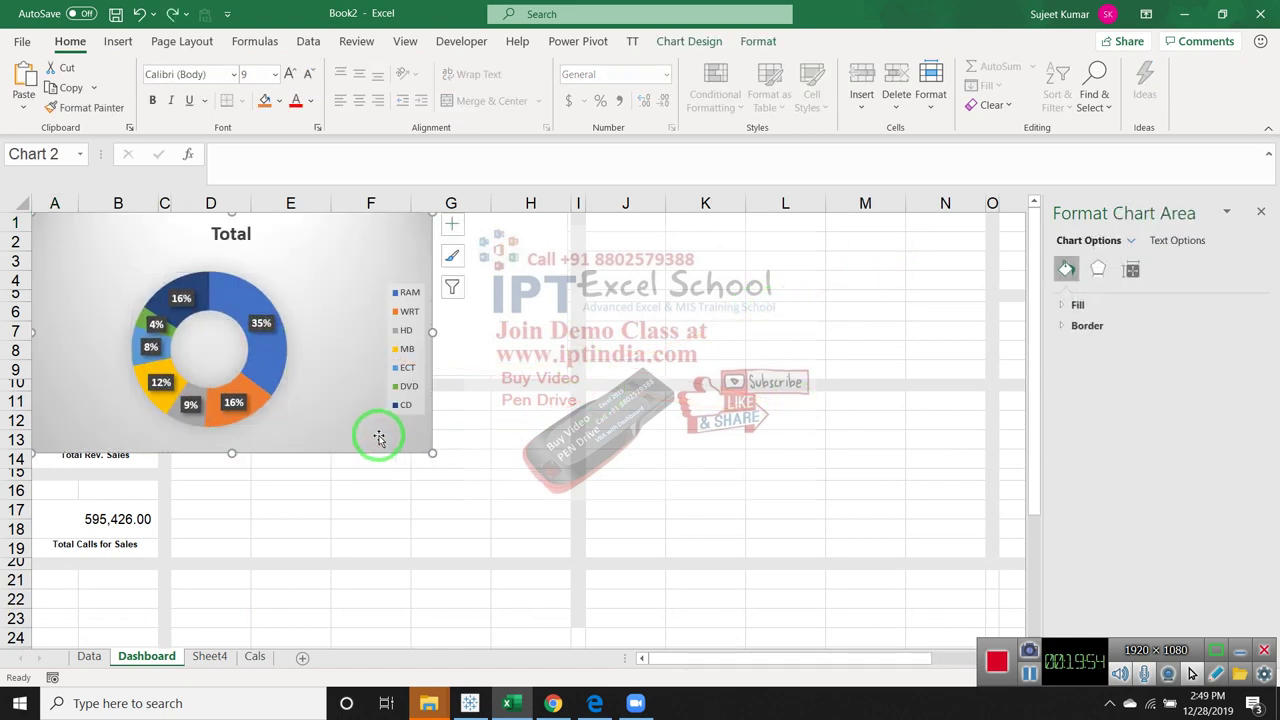
drag(379, 438, 932, 438)
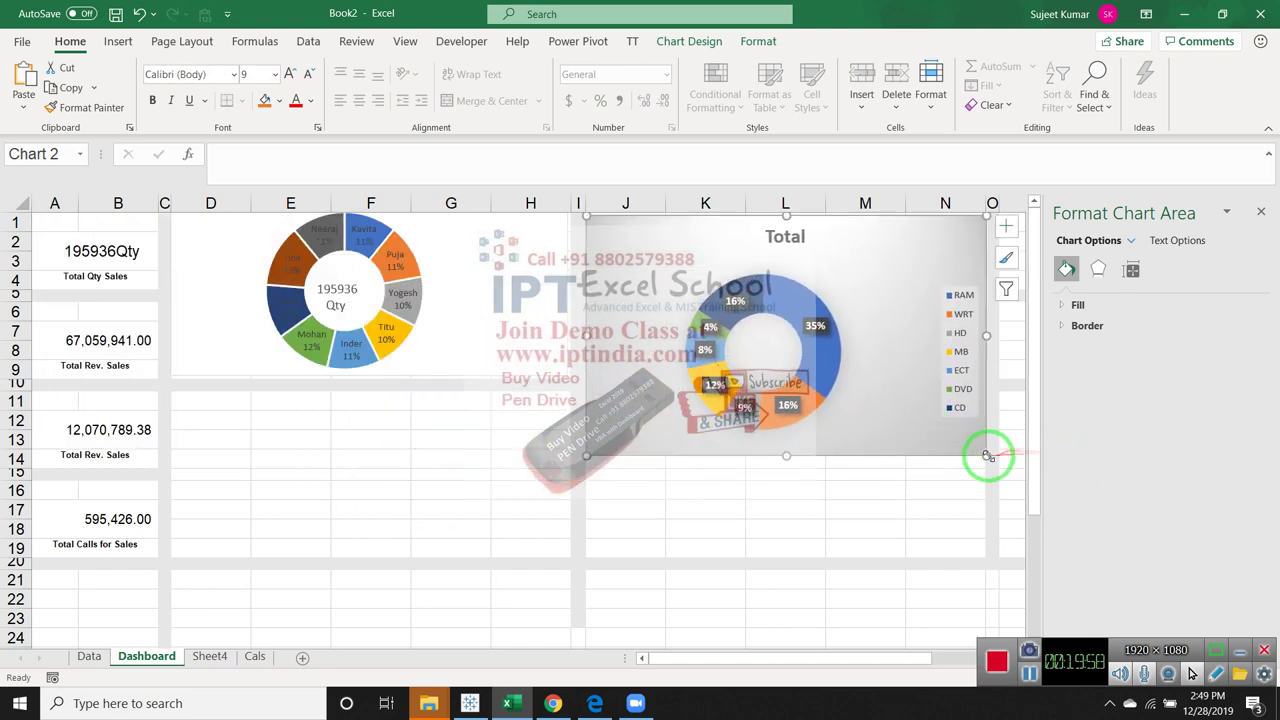
click(951, 391)
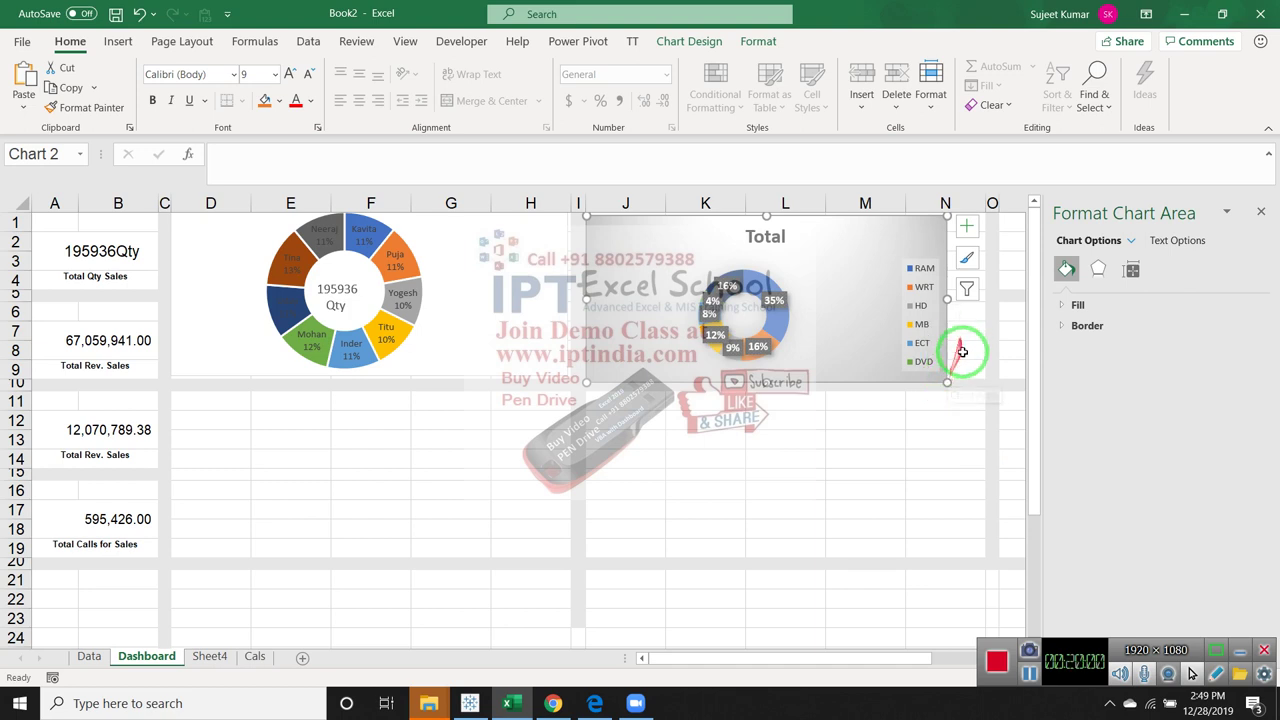
click(868, 485)
click(875, 249)
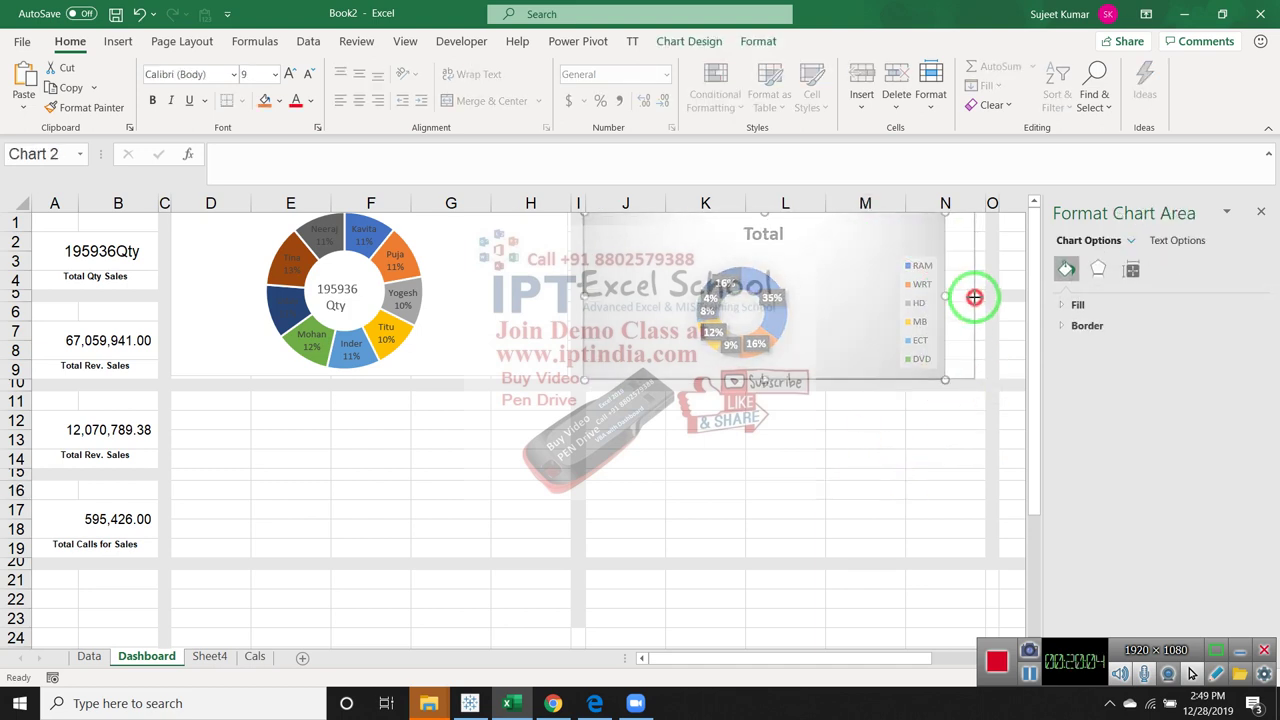
drag(974, 297, 985, 297)
Delete the Total chart title and enlarge the donut plot area
click(915, 466)
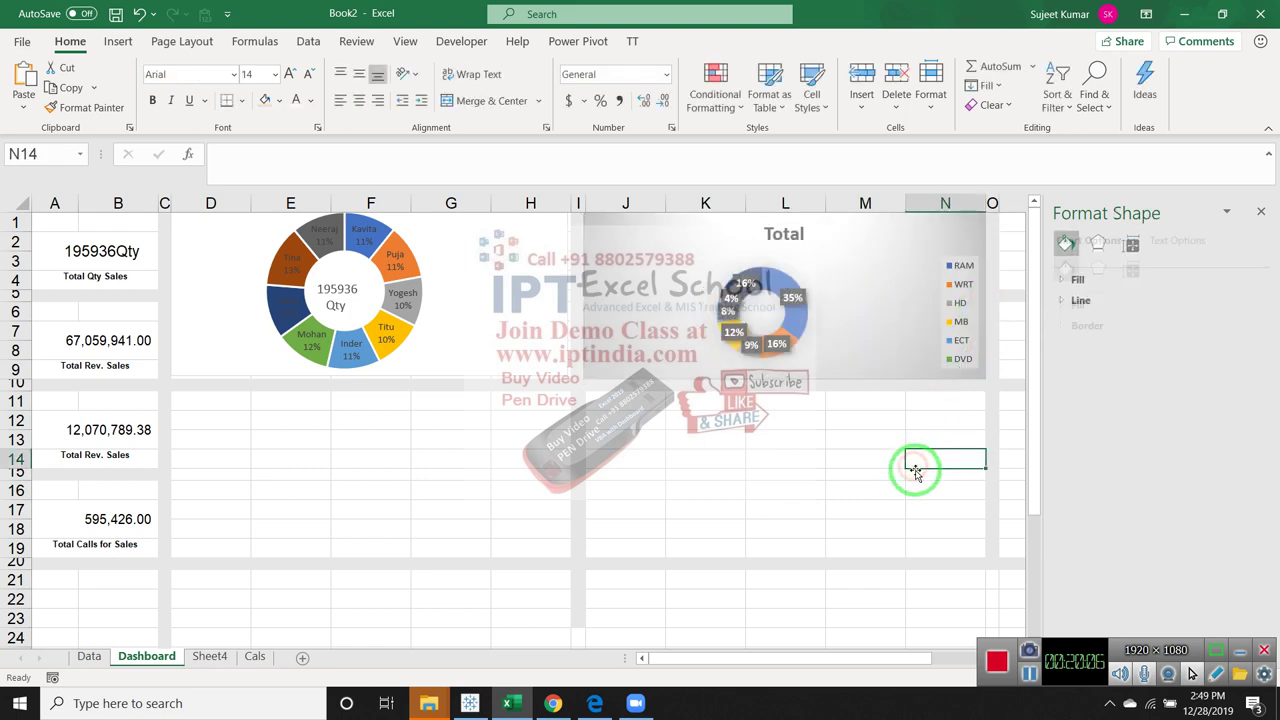
click(1260, 211)
click(746, 235)
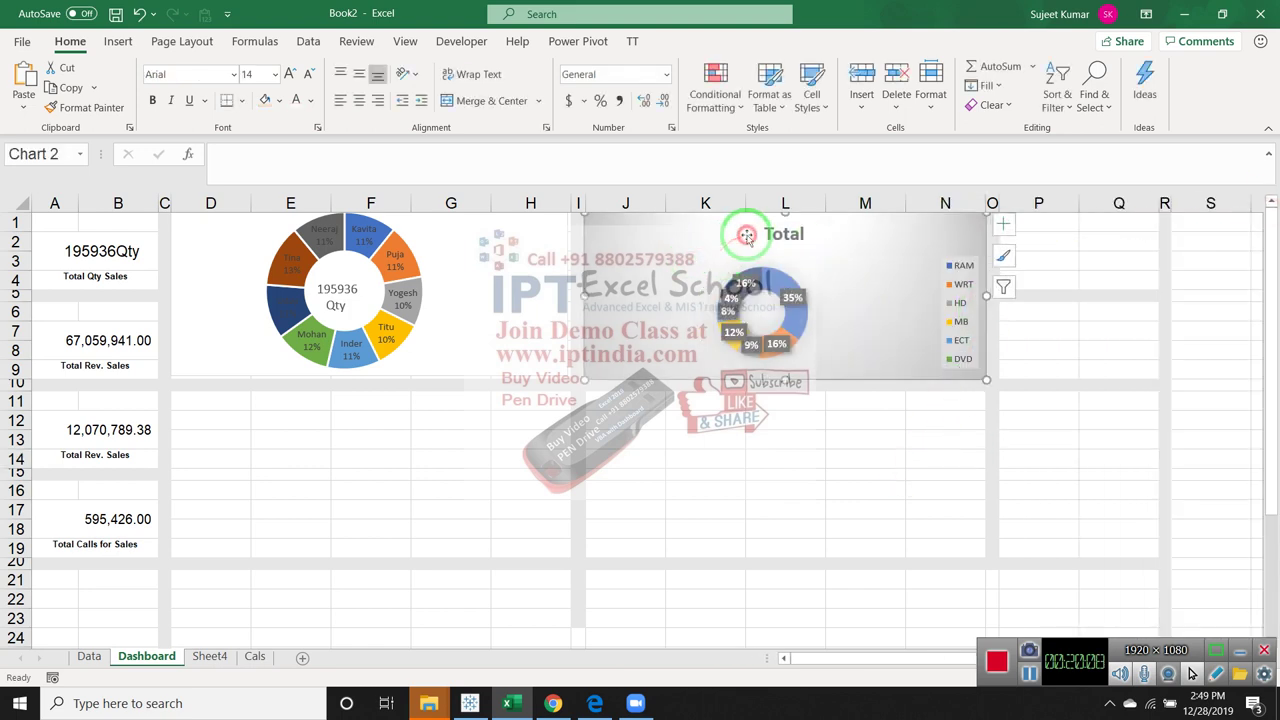
click(782, 243)
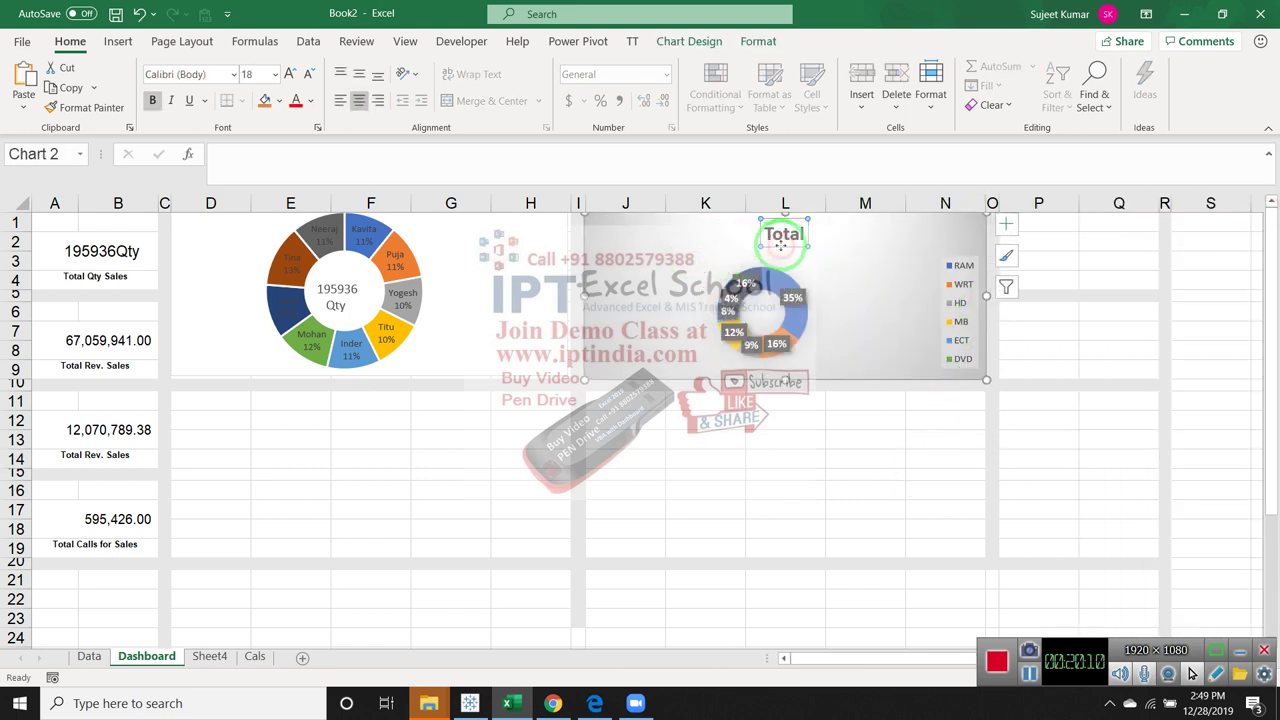
key(Delete)
click(775, 290)
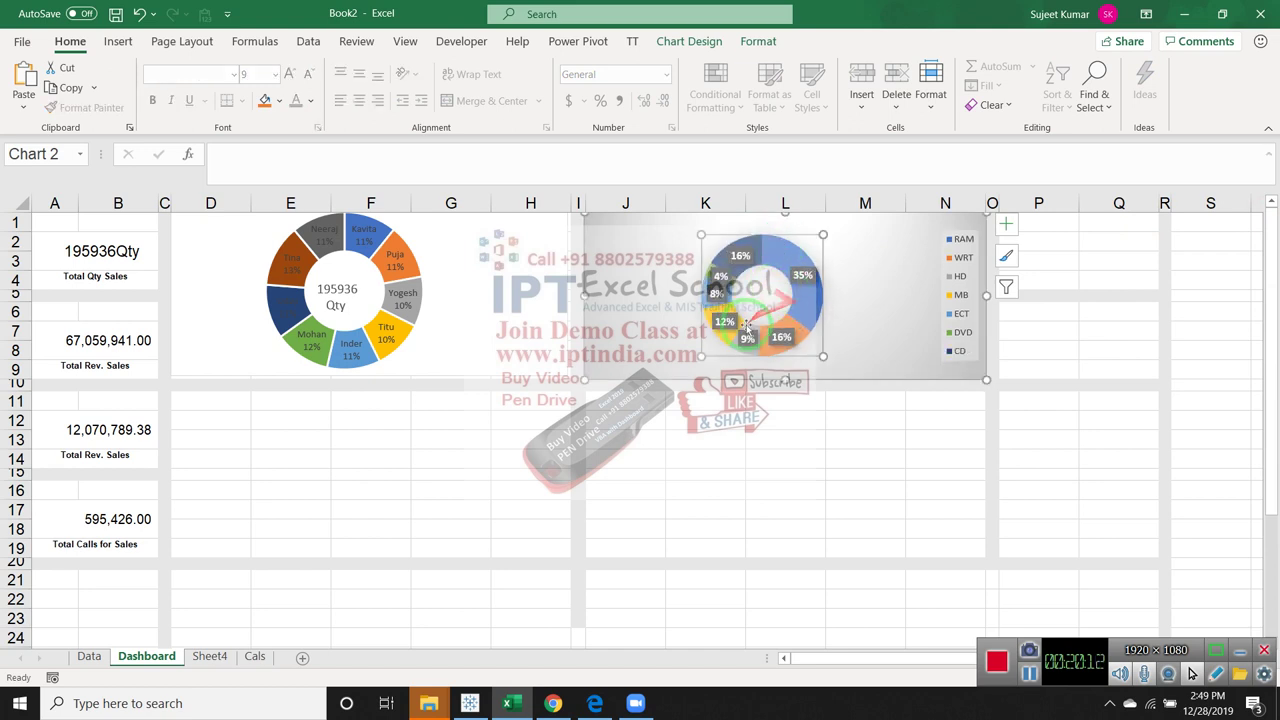
drag(701, 356, 673, 379)
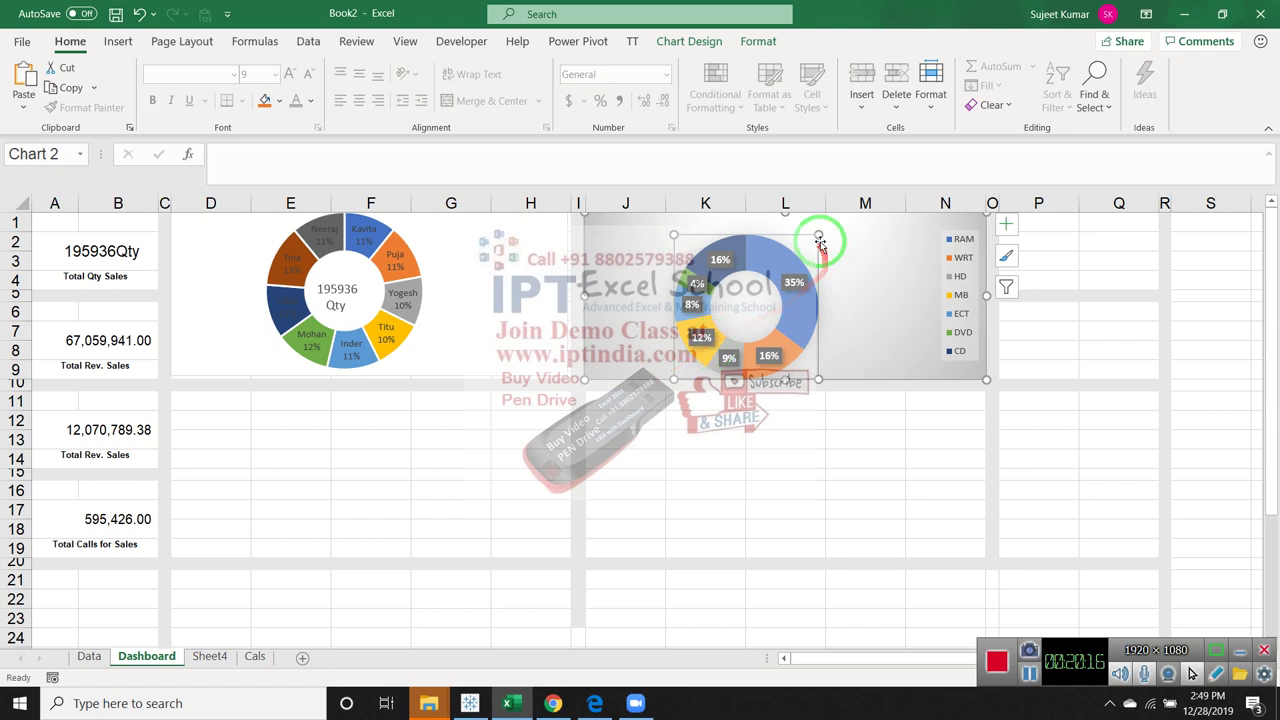
mouse_move(818, 236)
mouse_down()
mouse_move(871, 209)
mouse_move(868, 226)
mouse_up()
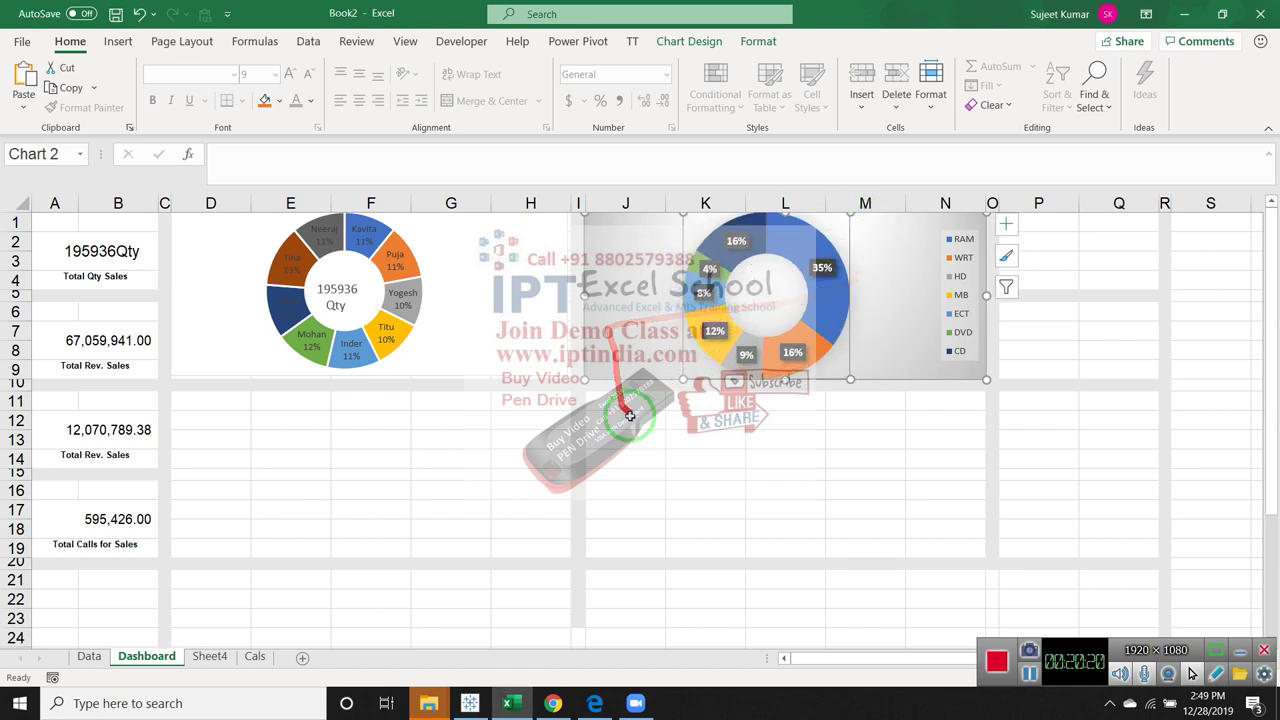
Shift the legend left, narrow column N, and narrow the chart from its right edge
click(760, 418)
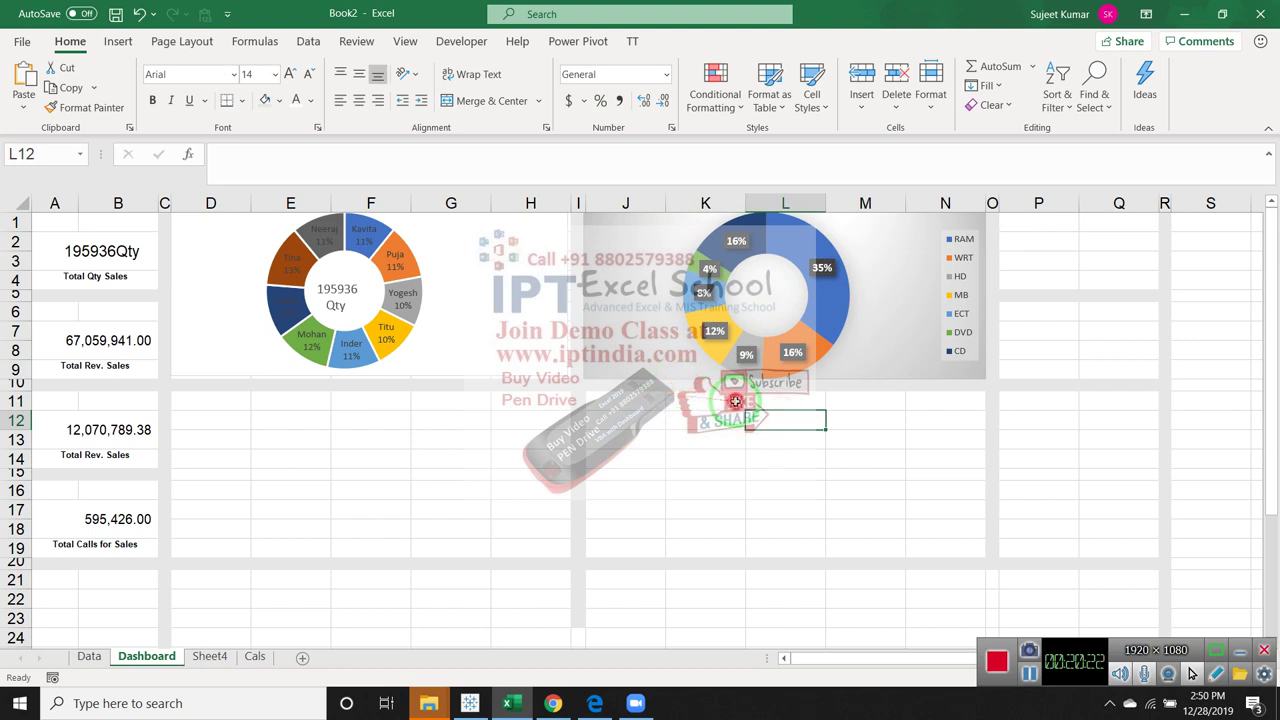
click(738, 401)
click(965, 203)
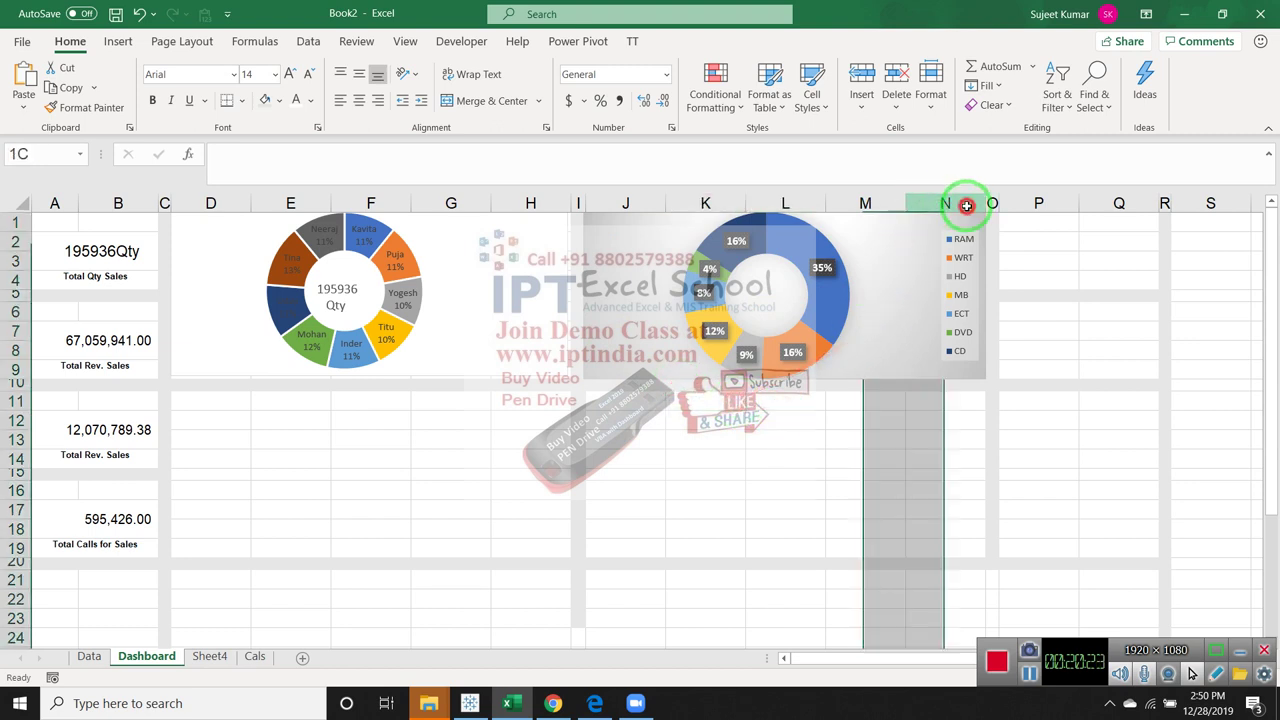
click(940, 254)
drag(954, 283, 903, 283)
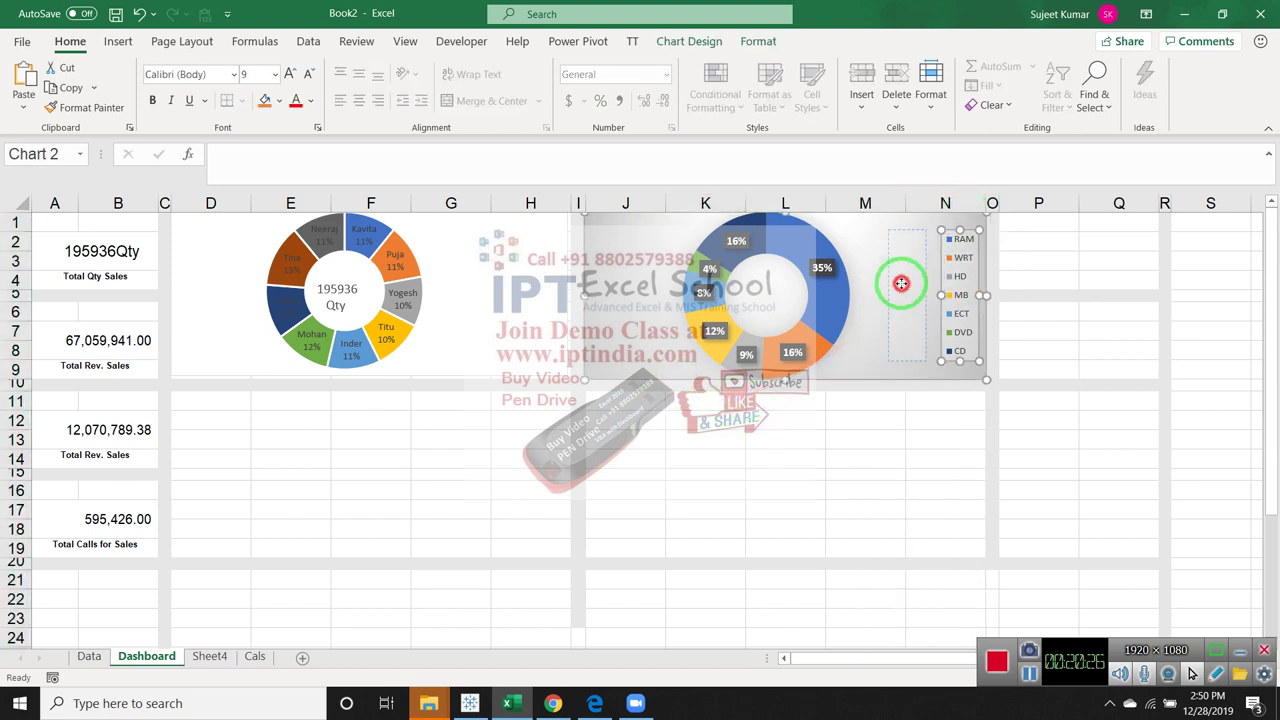
drag(981, 203, 933, 203)
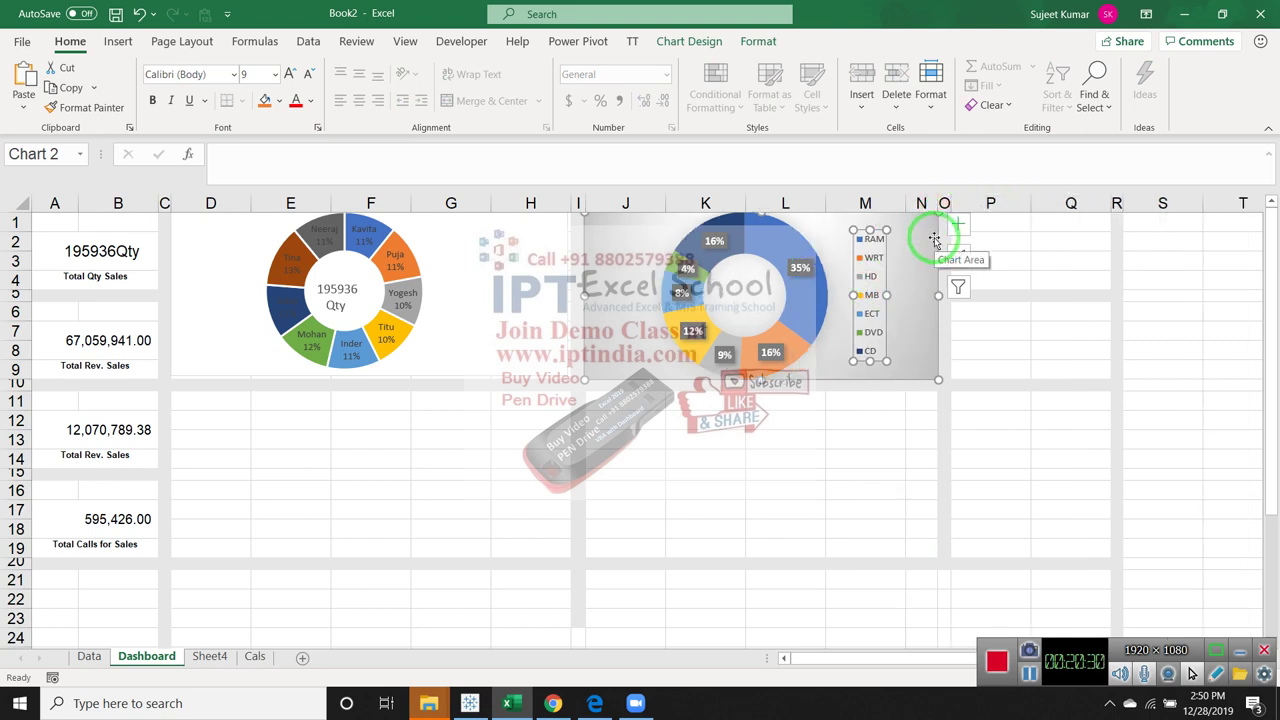
click(925, 230)
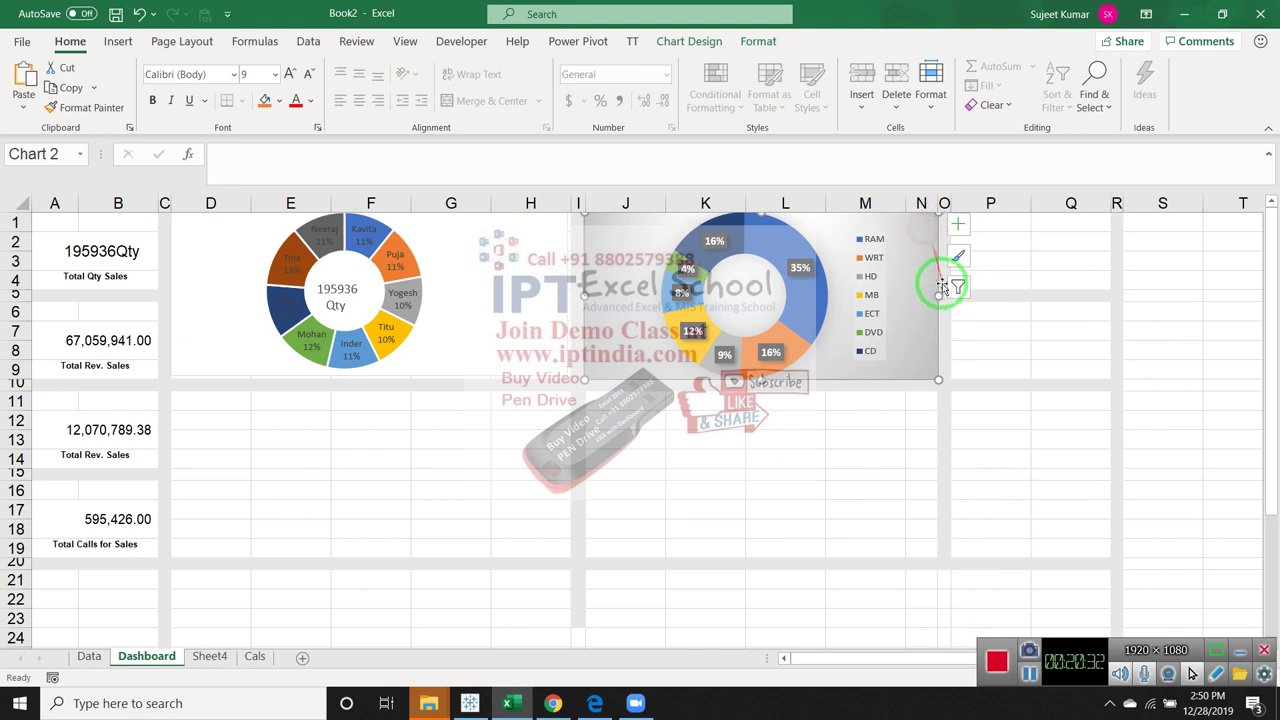
drag(938, 296, 913, 296)
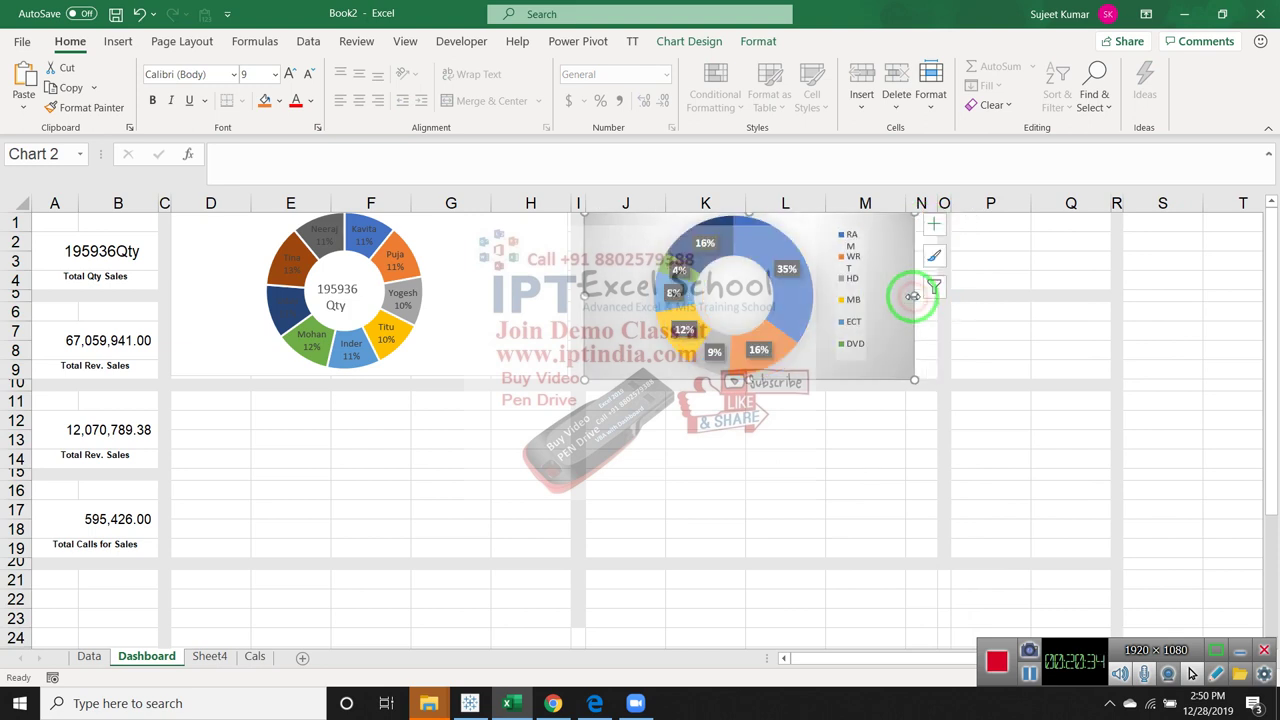
click(928, 204)
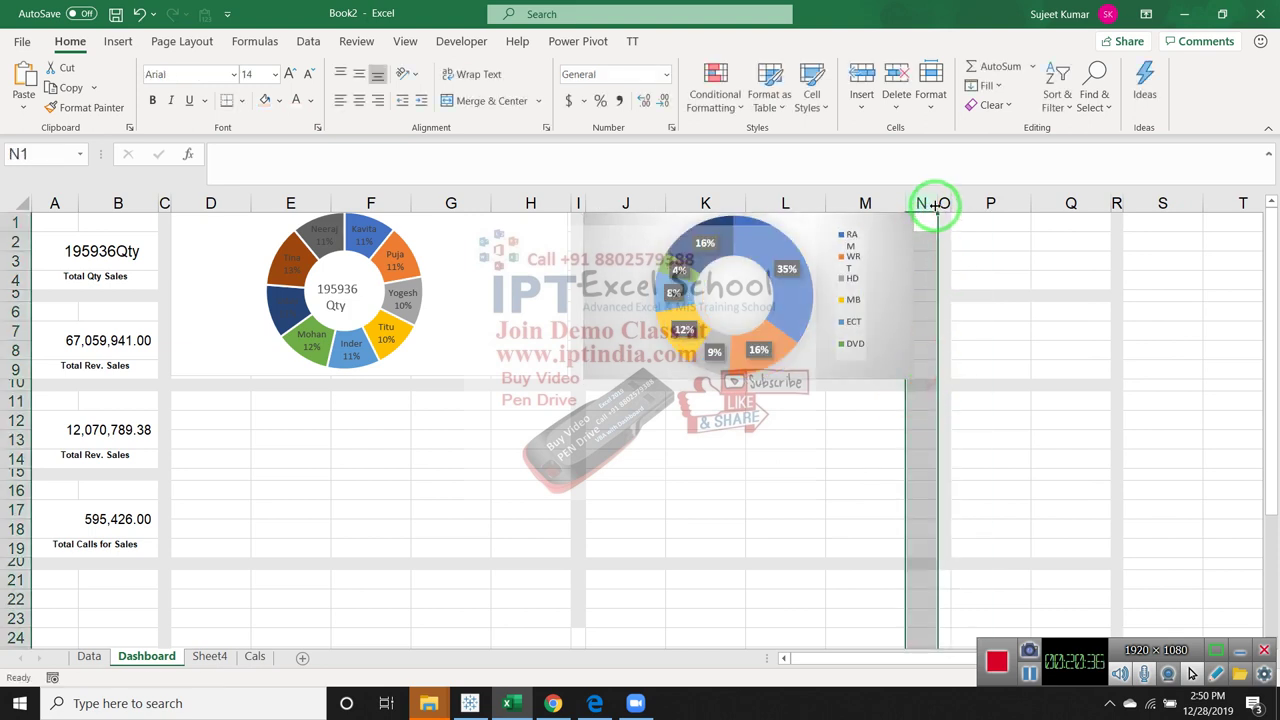
Widen column N slightly and move the narrow spacer column O in before column N
drag(936, 204, 938, 205)
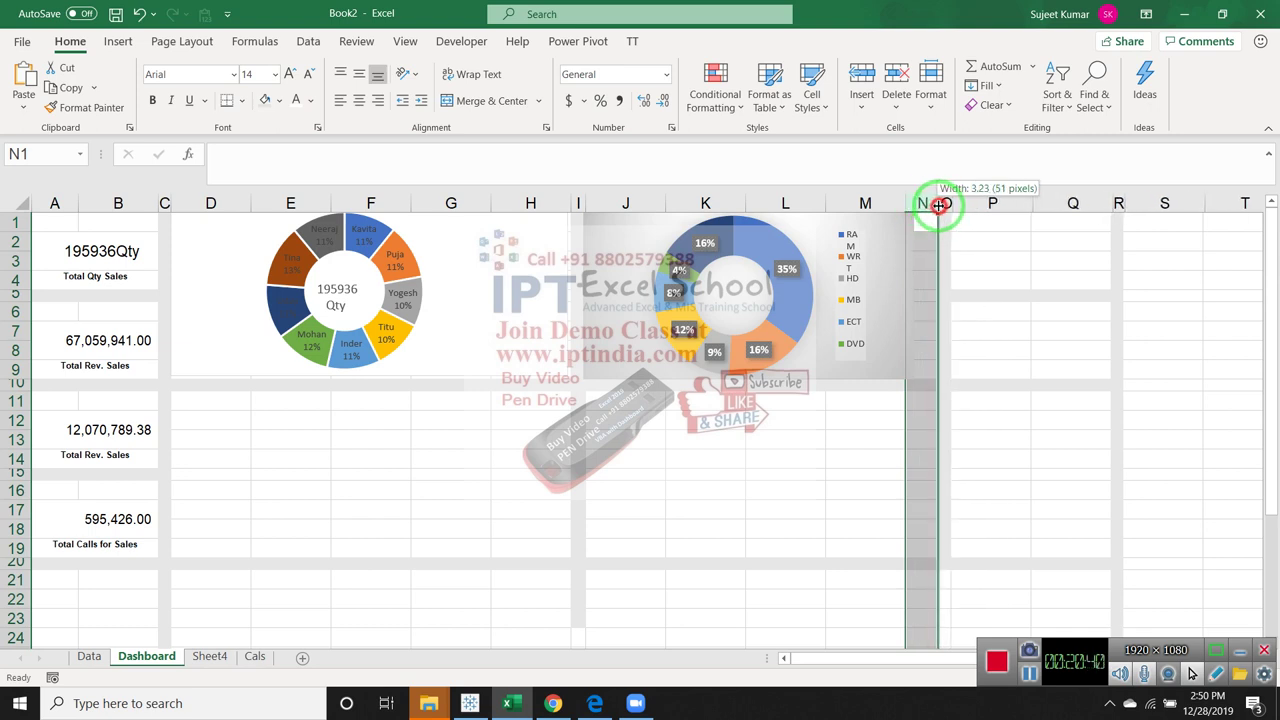
drag(938, 205, 977, 206)
click(965, 369)
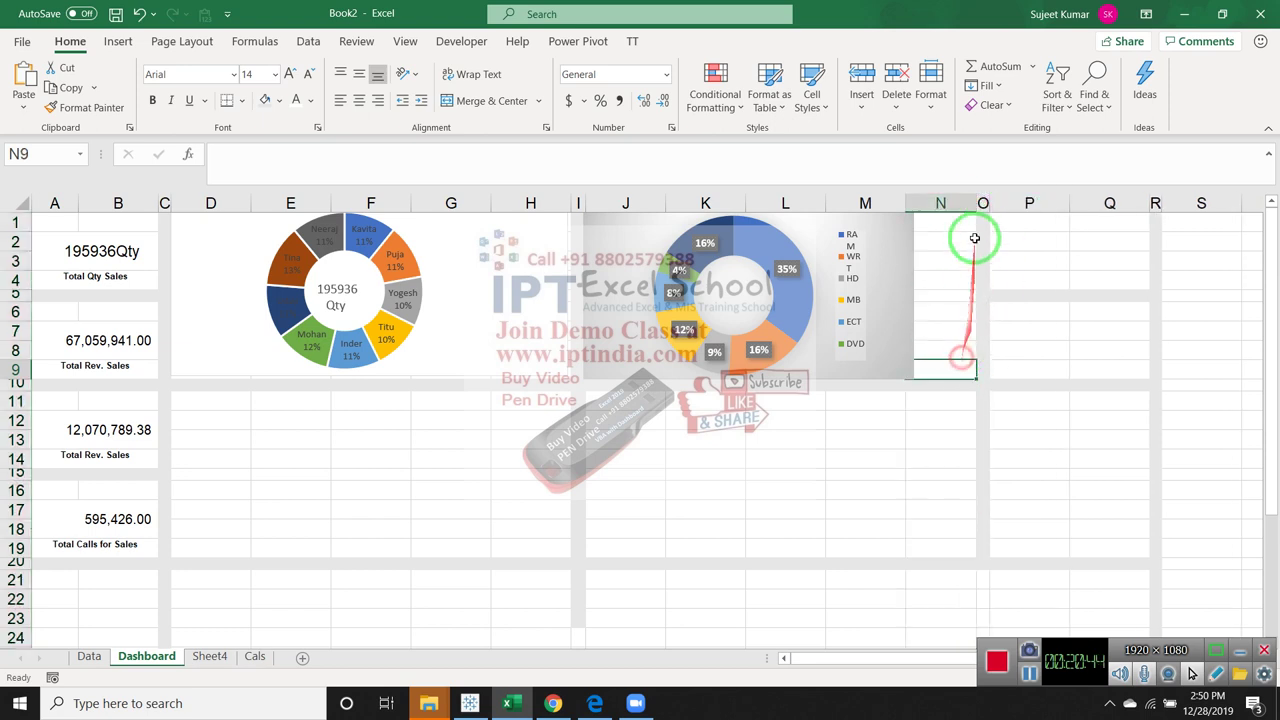
click(983, 204)
key(ctrl+x)
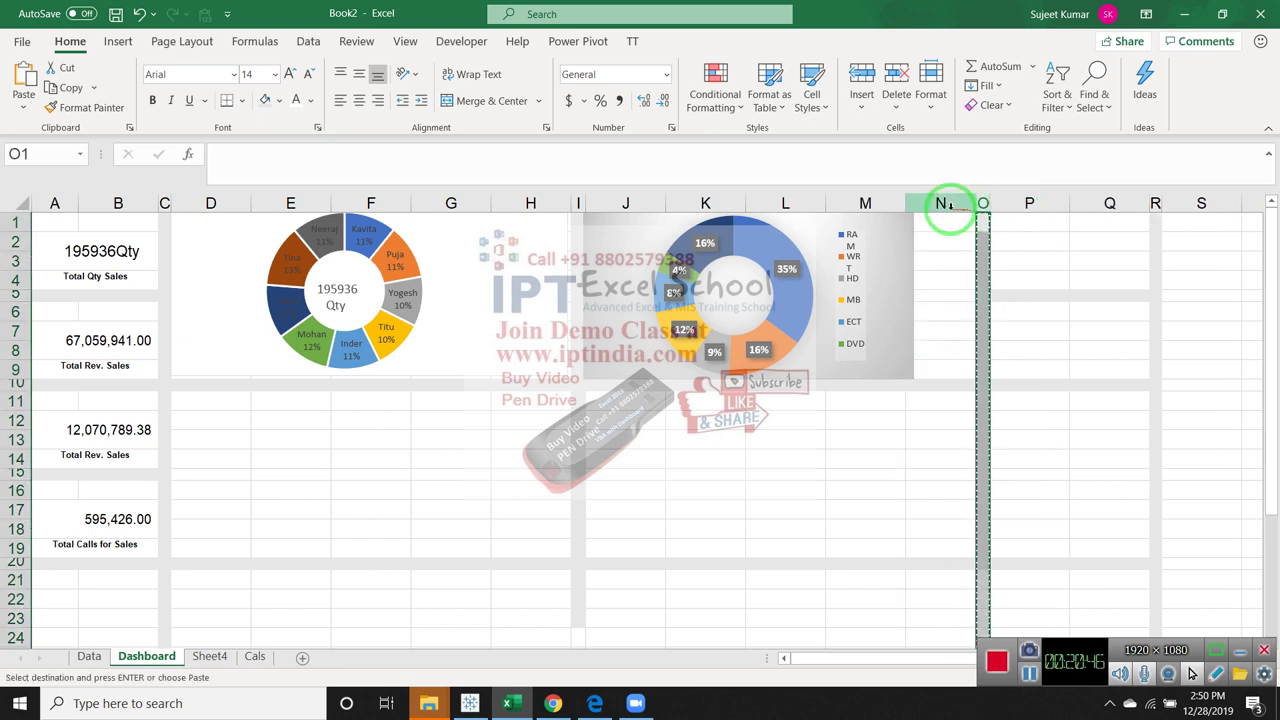
click(943, 205)
key(ctrl+shift+equal)
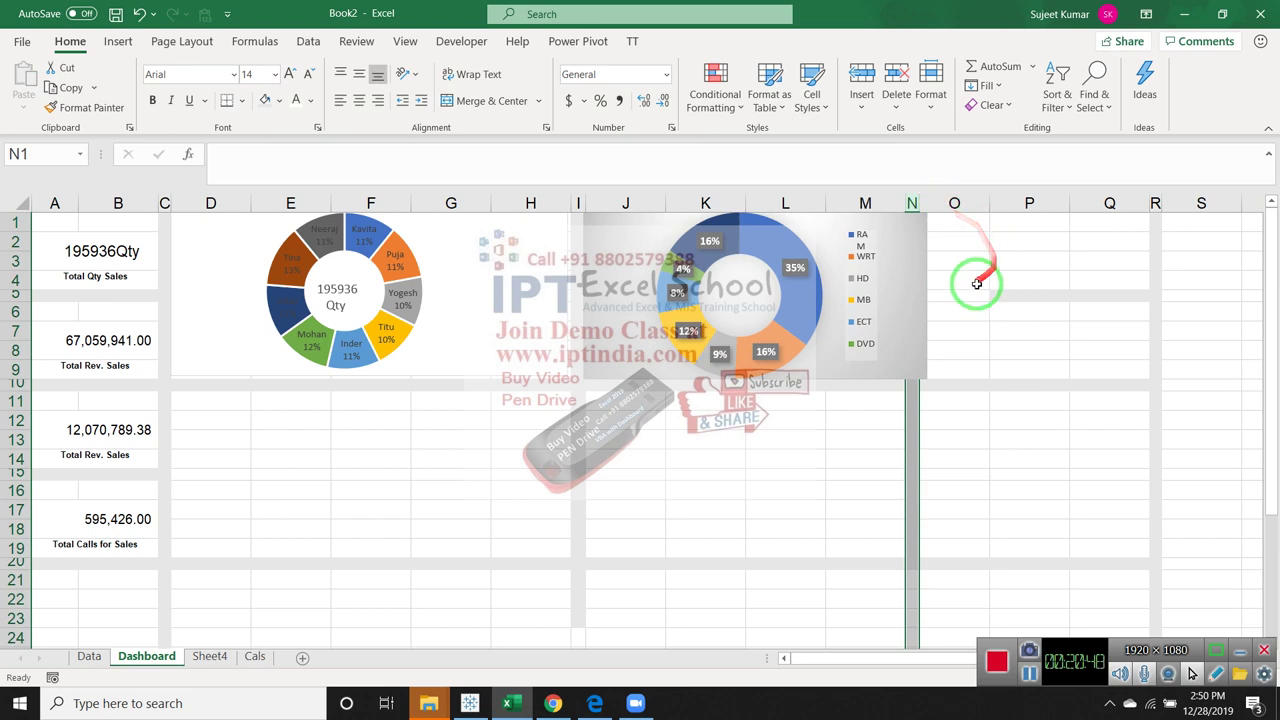
click(975, 278)
Narrow the revenue chart to end at column N and fill cell O5 grey
click(926, 288)
drag(923, 296, 903, 296)
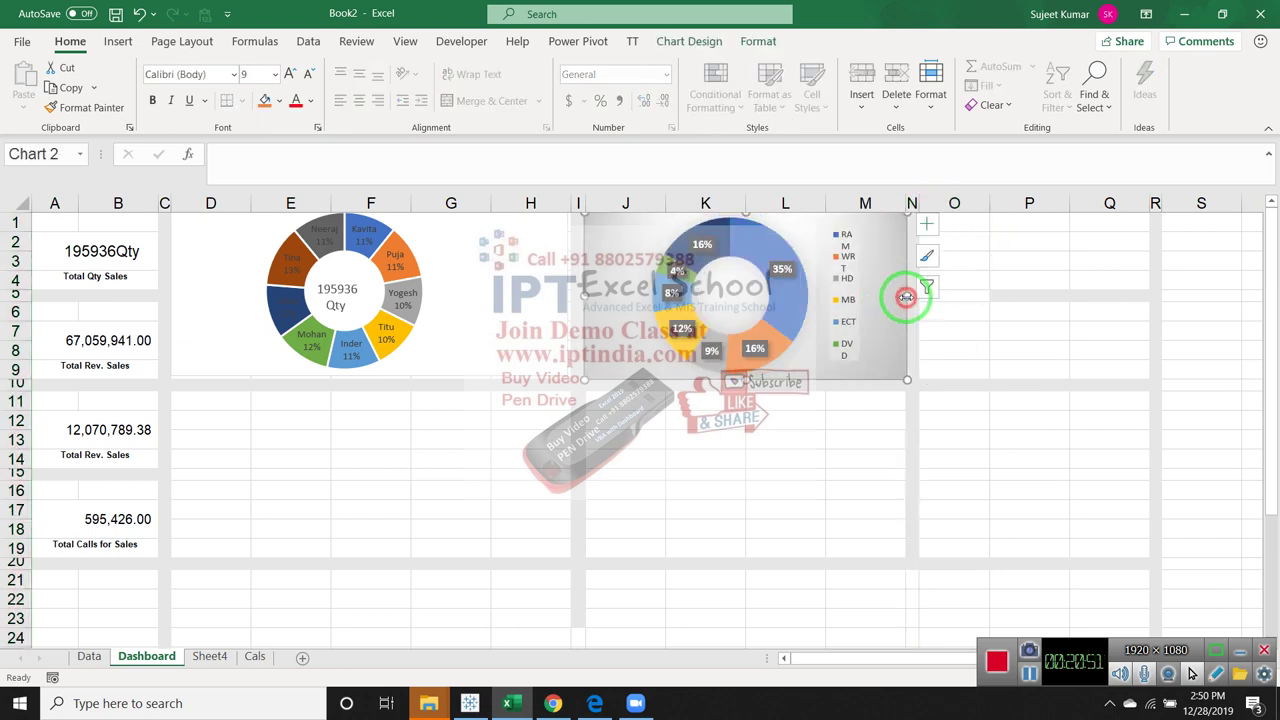
click(960, 328)
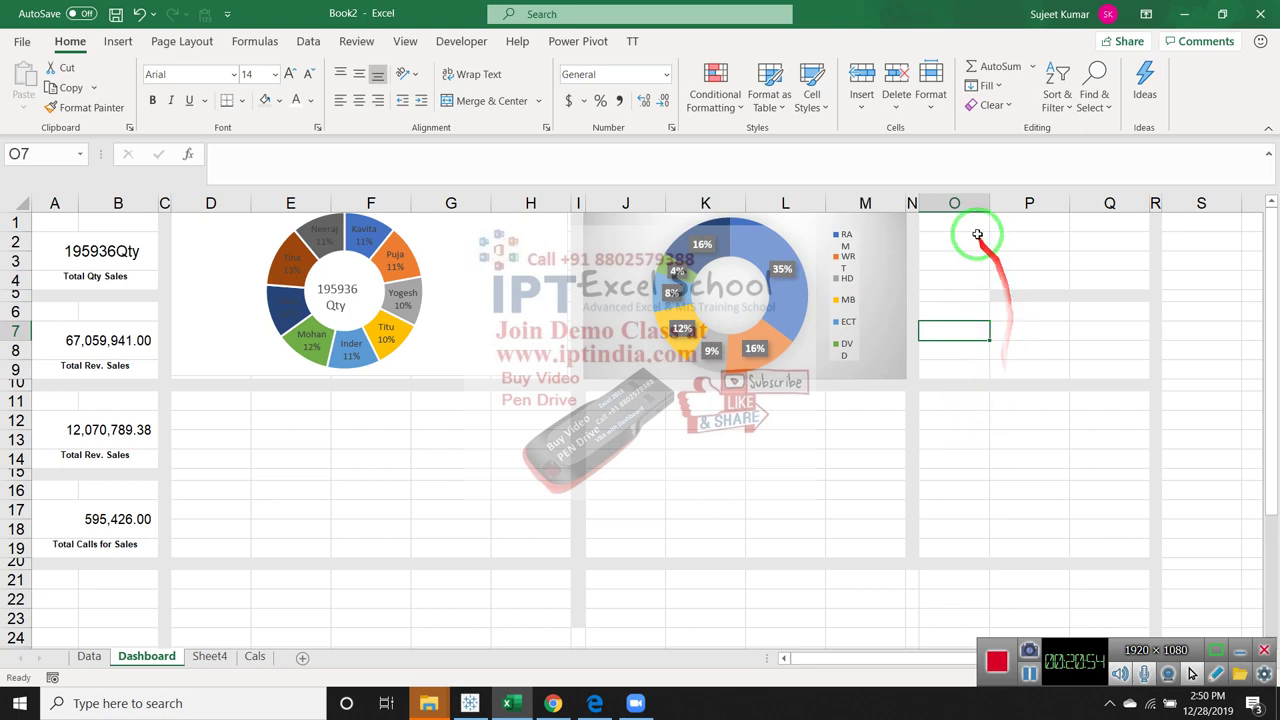
click(970, 294)
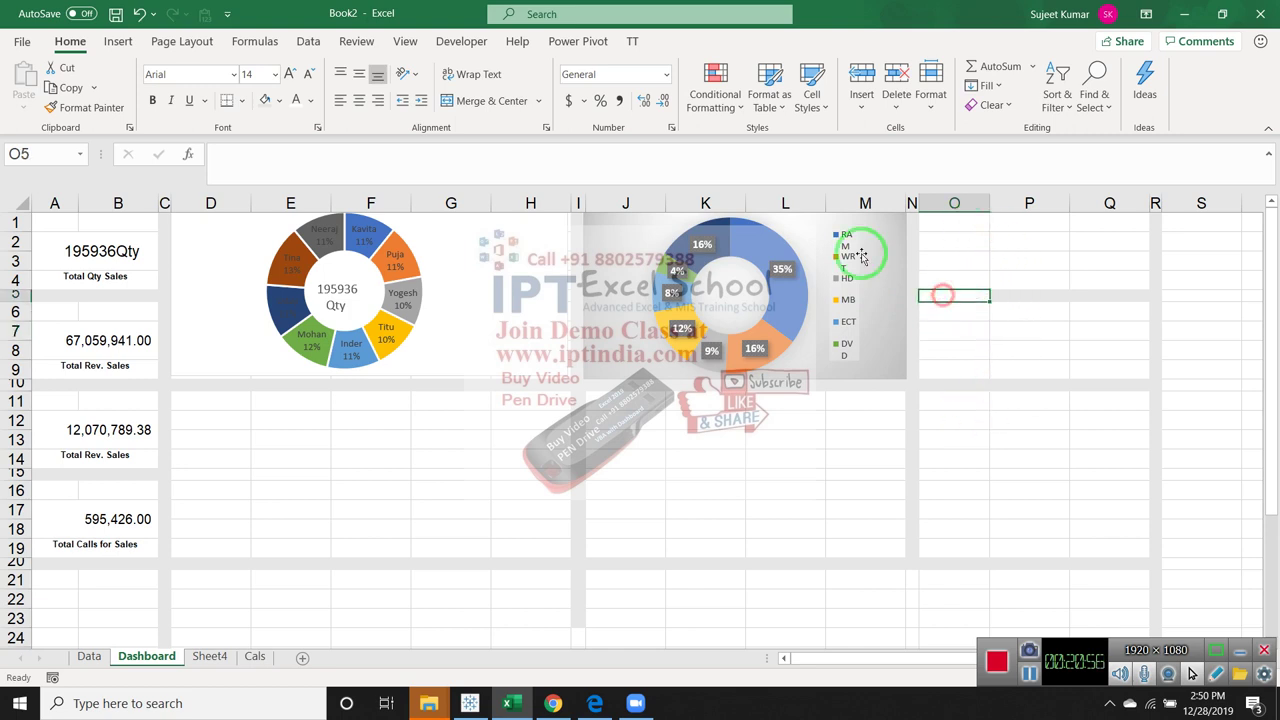
click(266, 100)
click(705, 509)
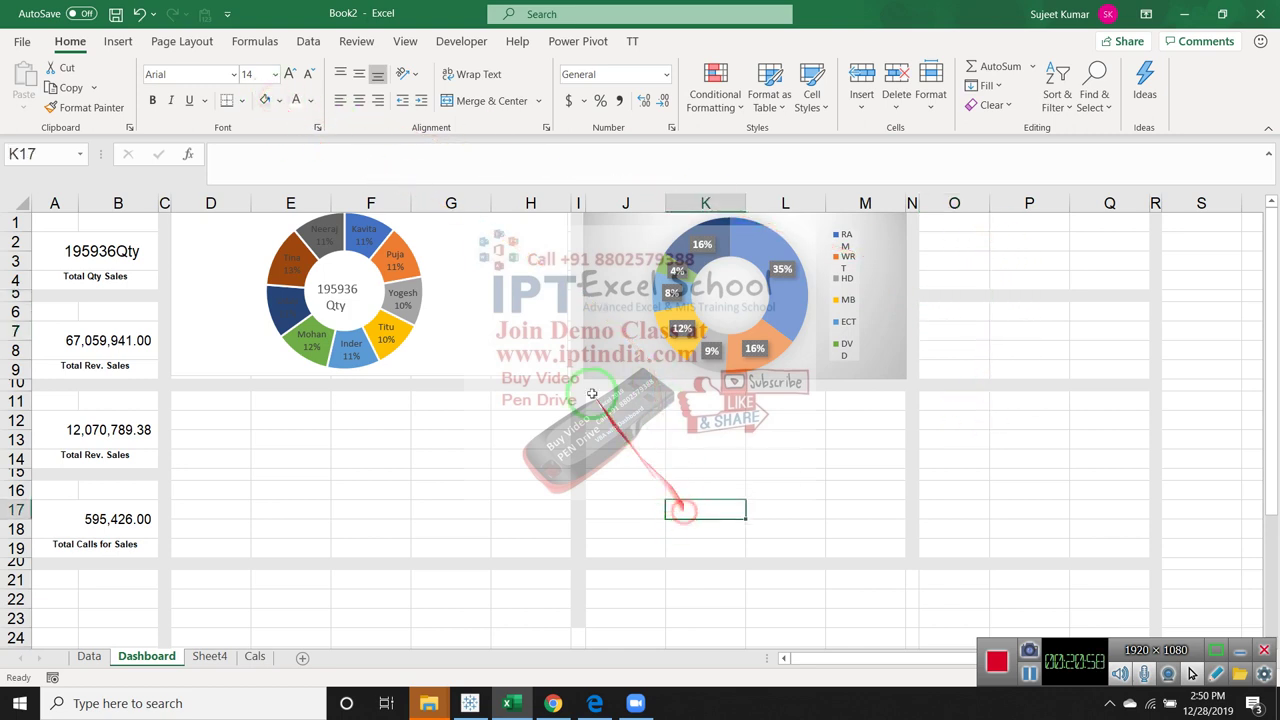
click(641, 375)
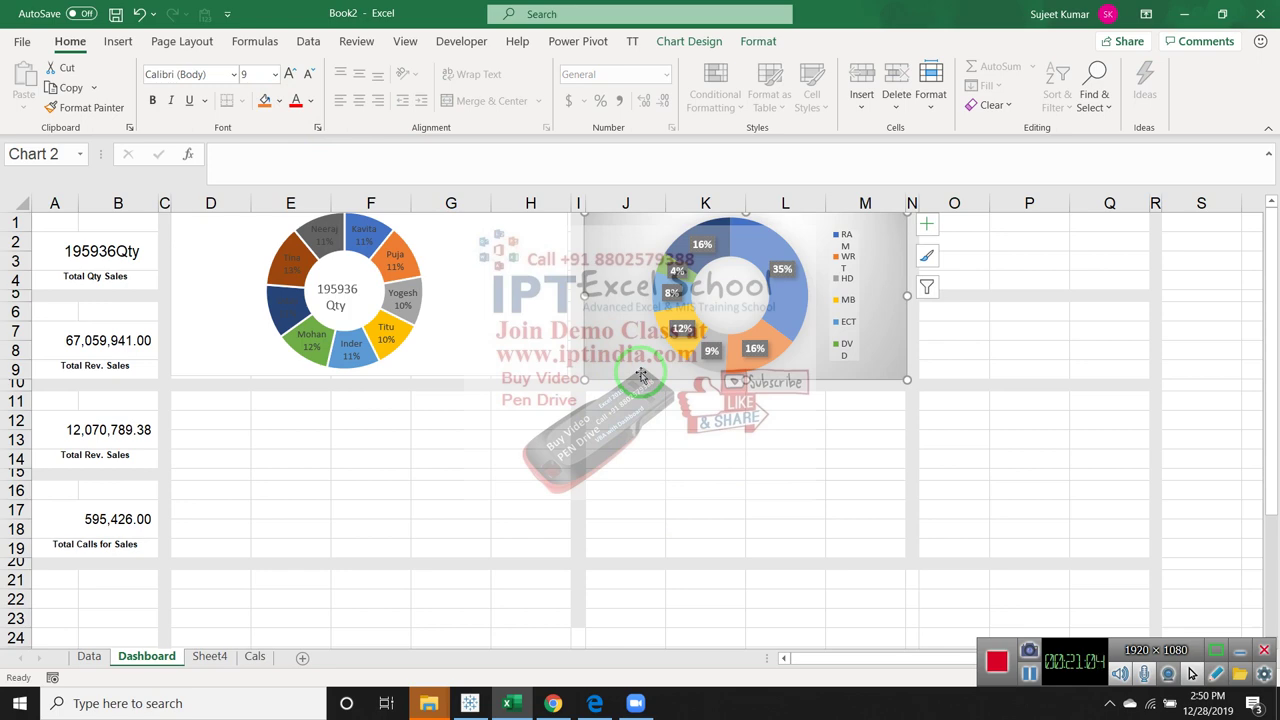
Paste the revenue doughnut chart into a new sheet and enlarge it to A1:I22
click(302, 657)
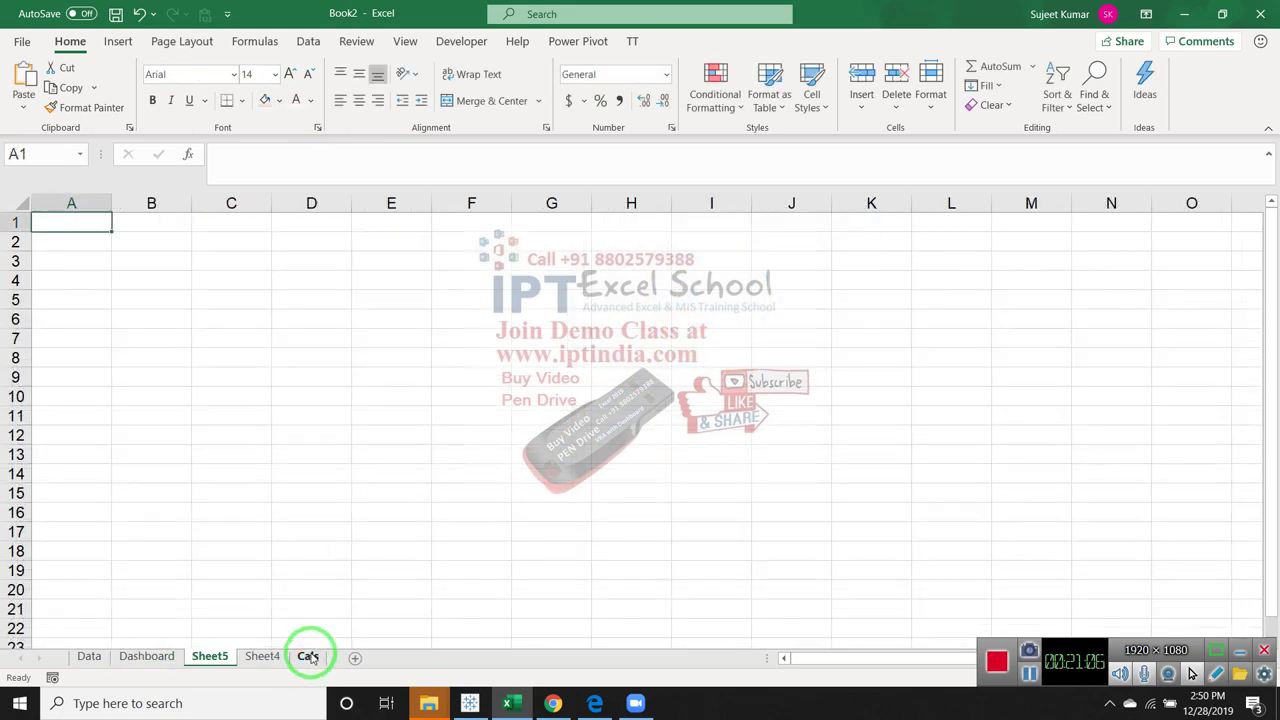
key(ctrl+v)
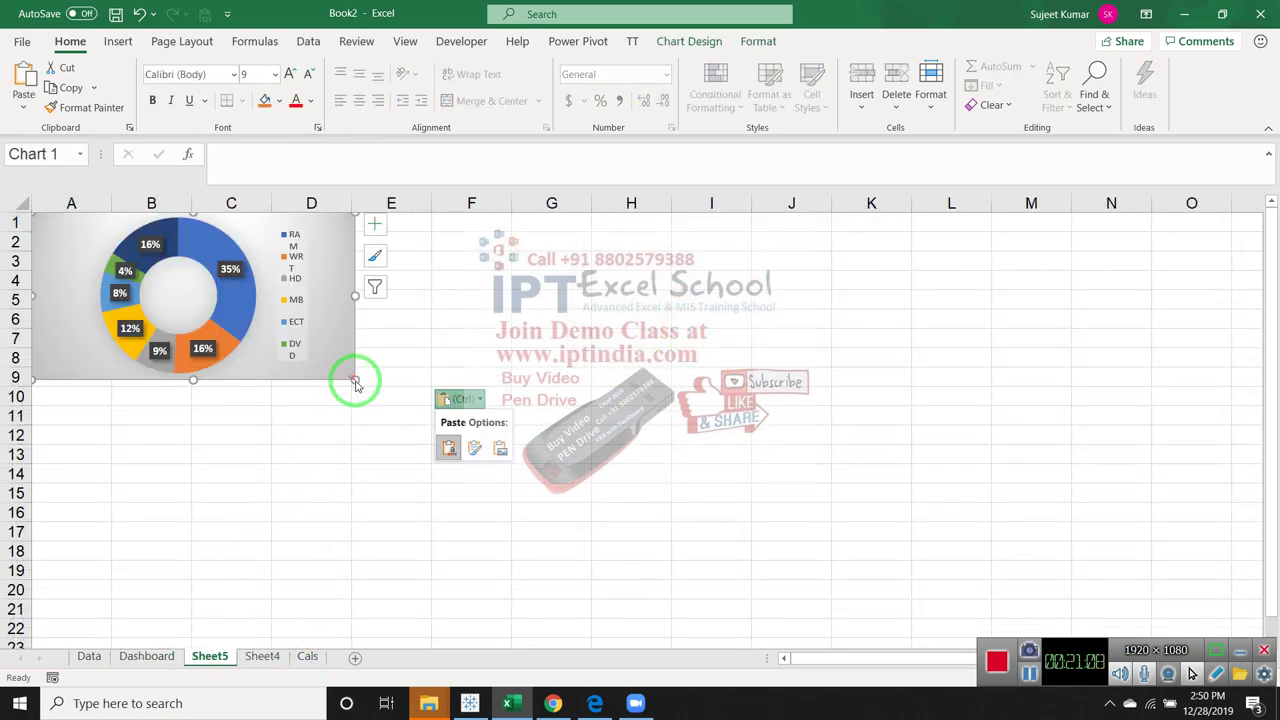
click(371, 451)
click(357, 378)
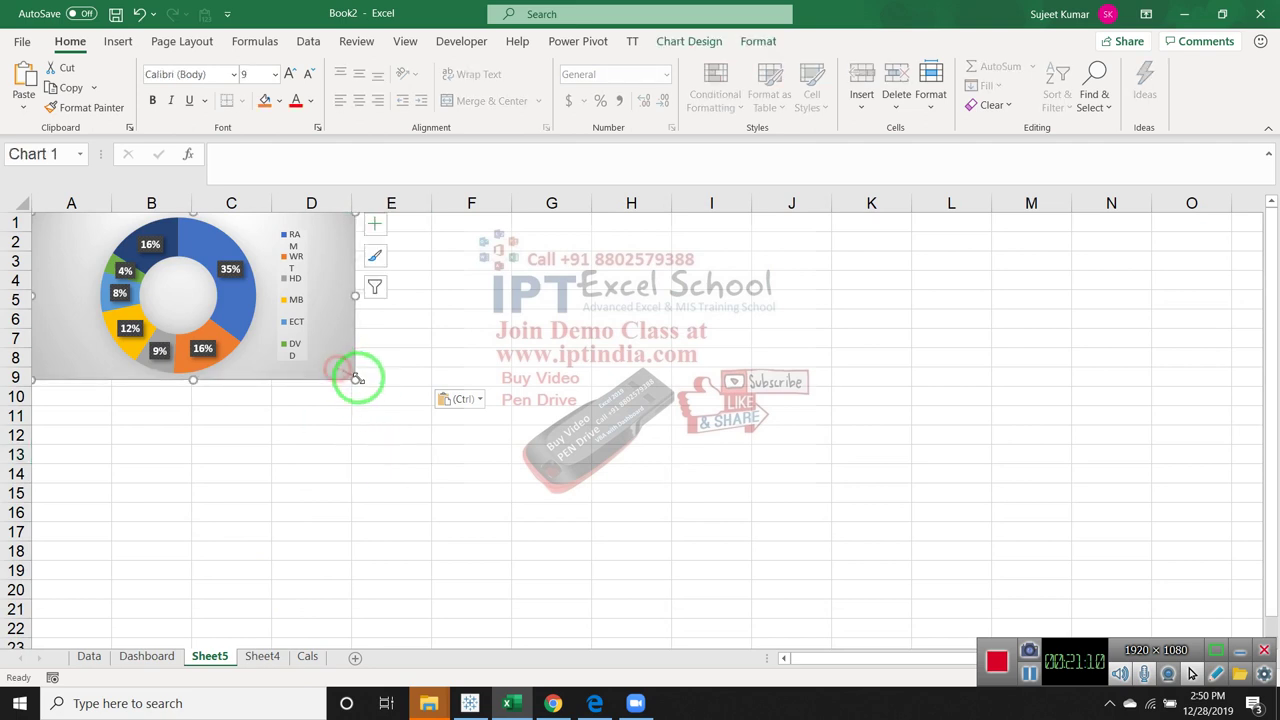
drag(357, 378, 751, 640)
click(869, 453)
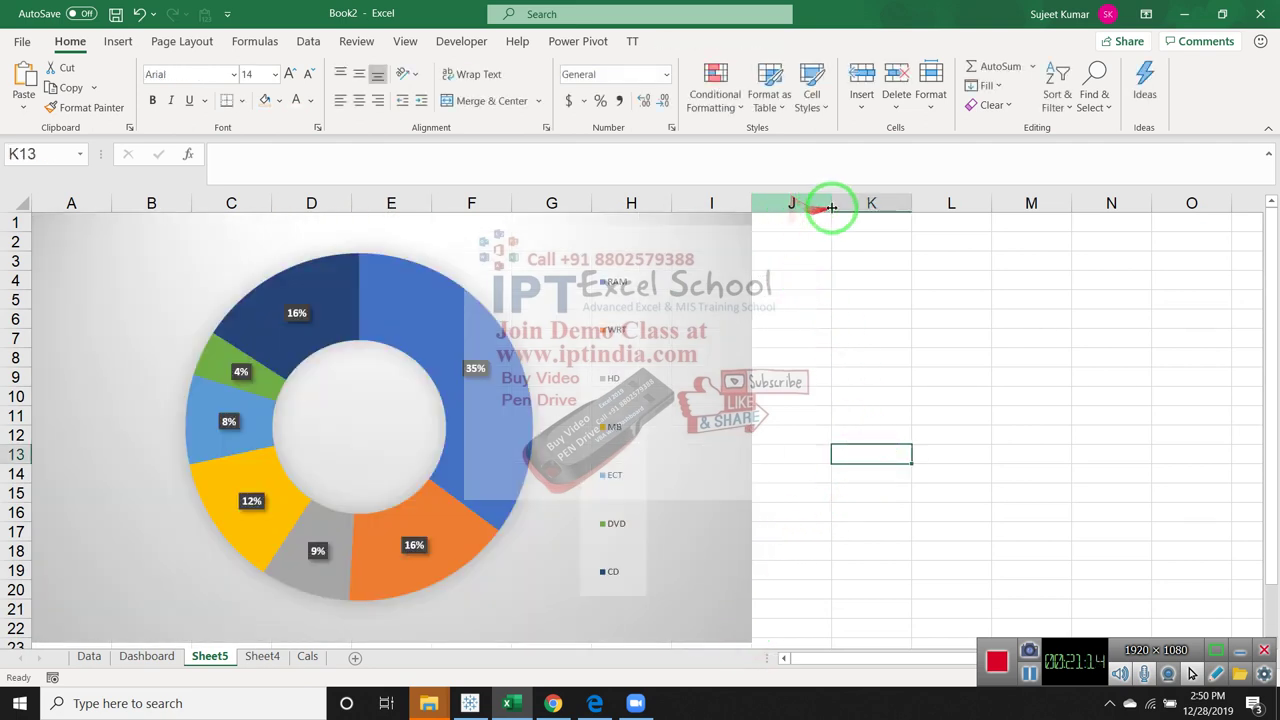
Hide all columns from J onward and all rows from 23 onward
click(791, 203)
key(ctrl+shift+Right)
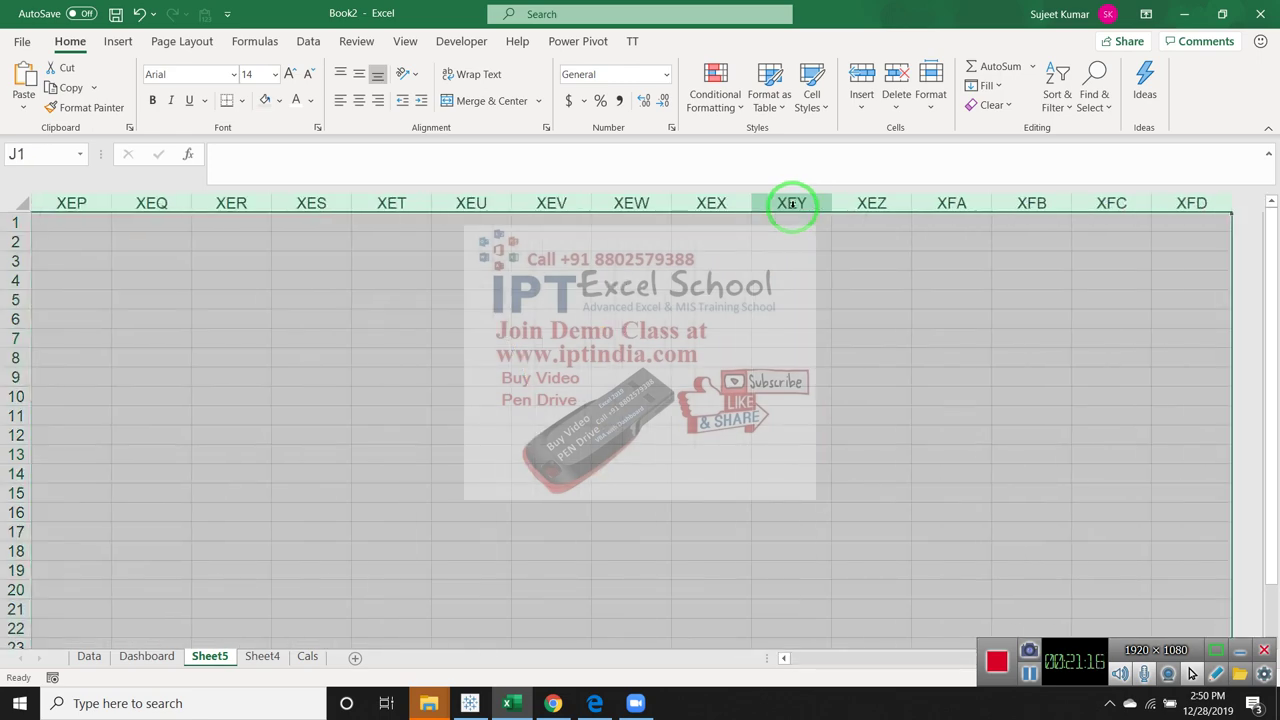
right_click(791, 203)
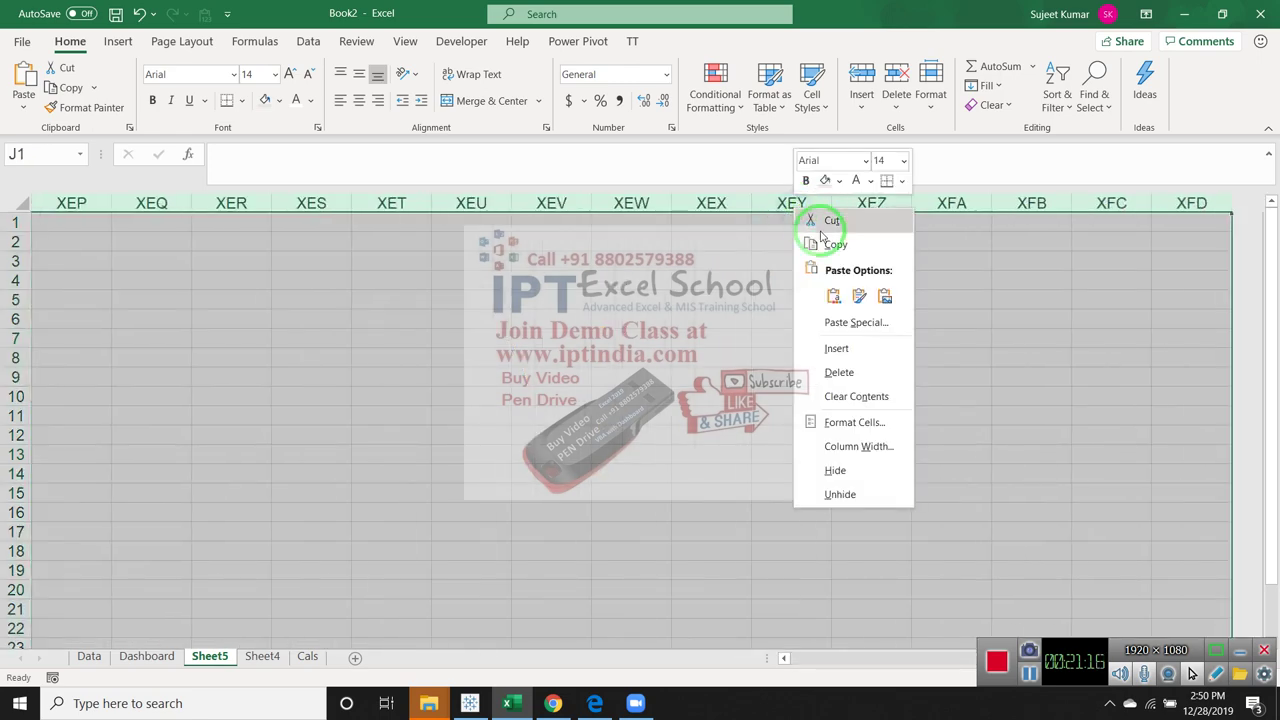
click(836, 470)
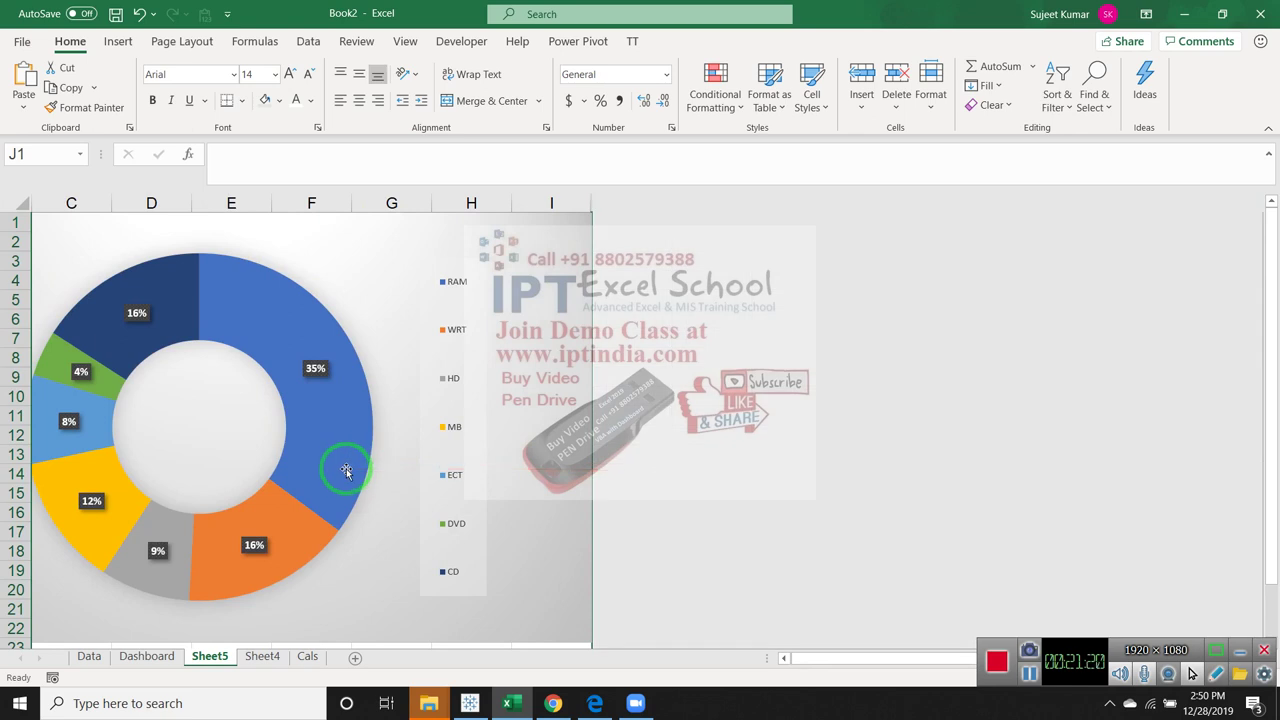
scroll(300, 450, down, 4)
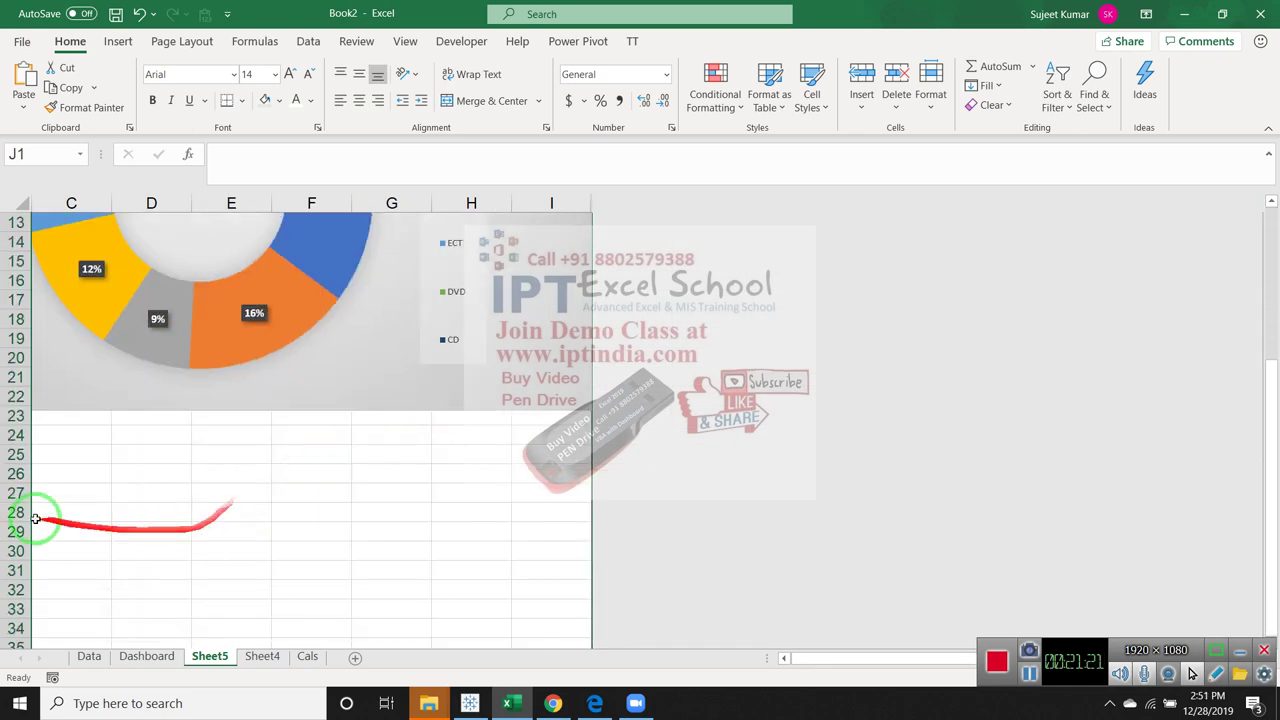
click(12, 417)
key(ctrl+shift+Down)
right_click(10, 422)
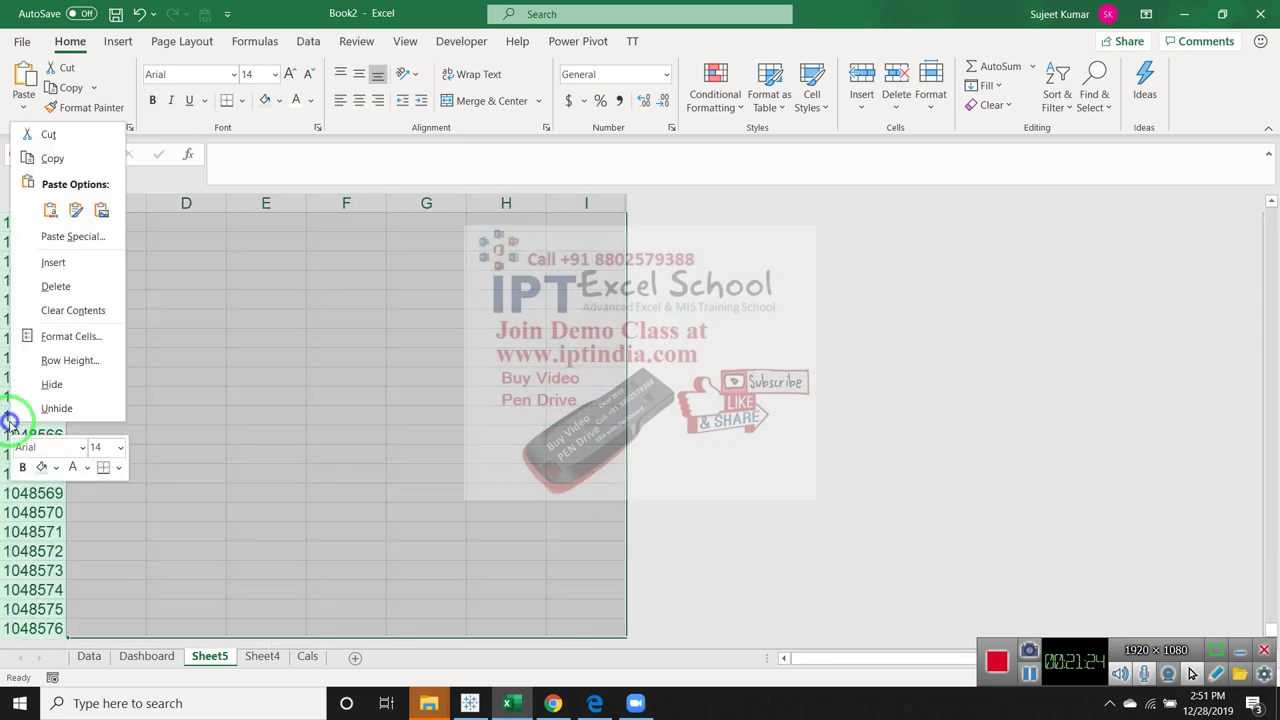
click(52, 384)
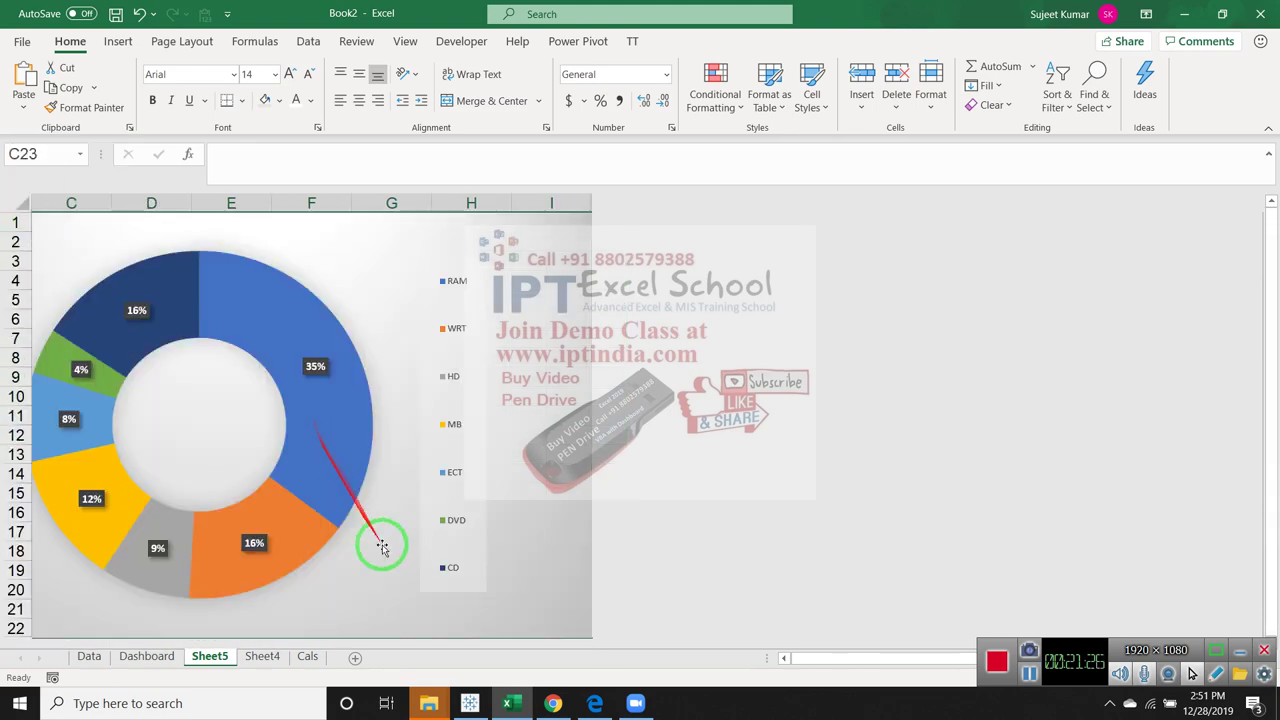
Hyperlink the Dashboard's Total doughnut chart to Sheet5, then view Sheet5
click(146, 656)
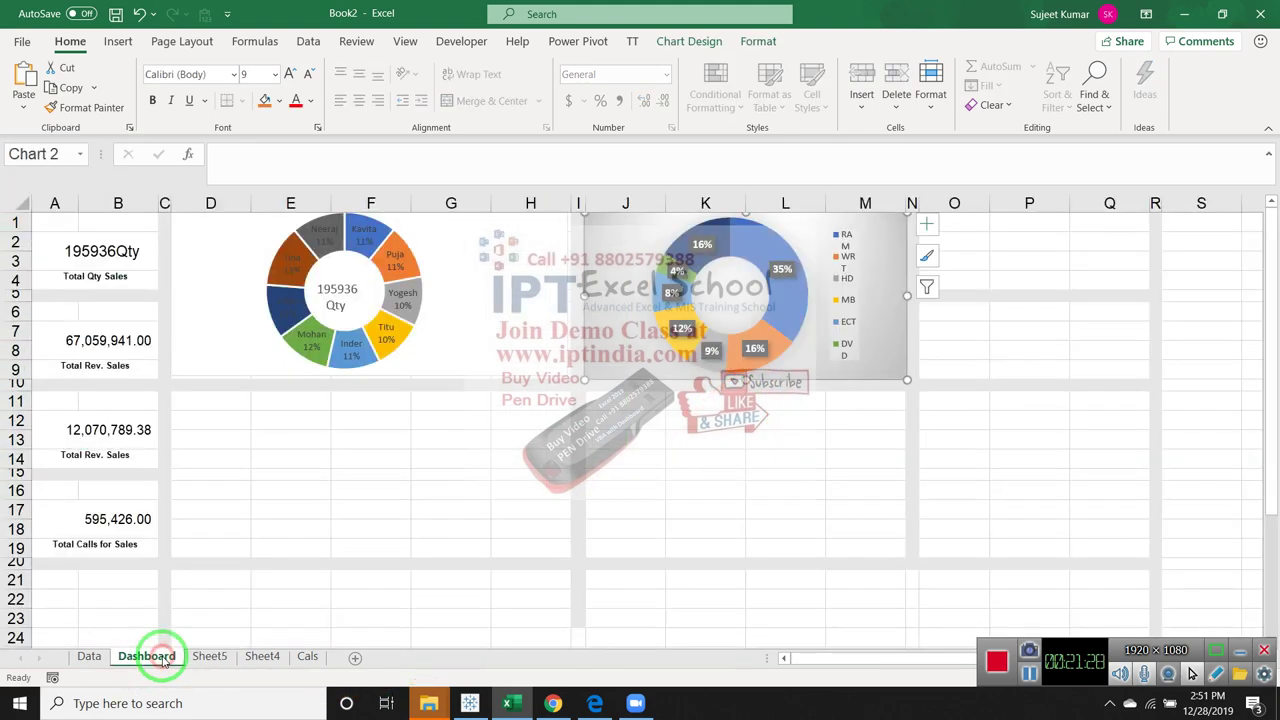
right_click(609, 317)
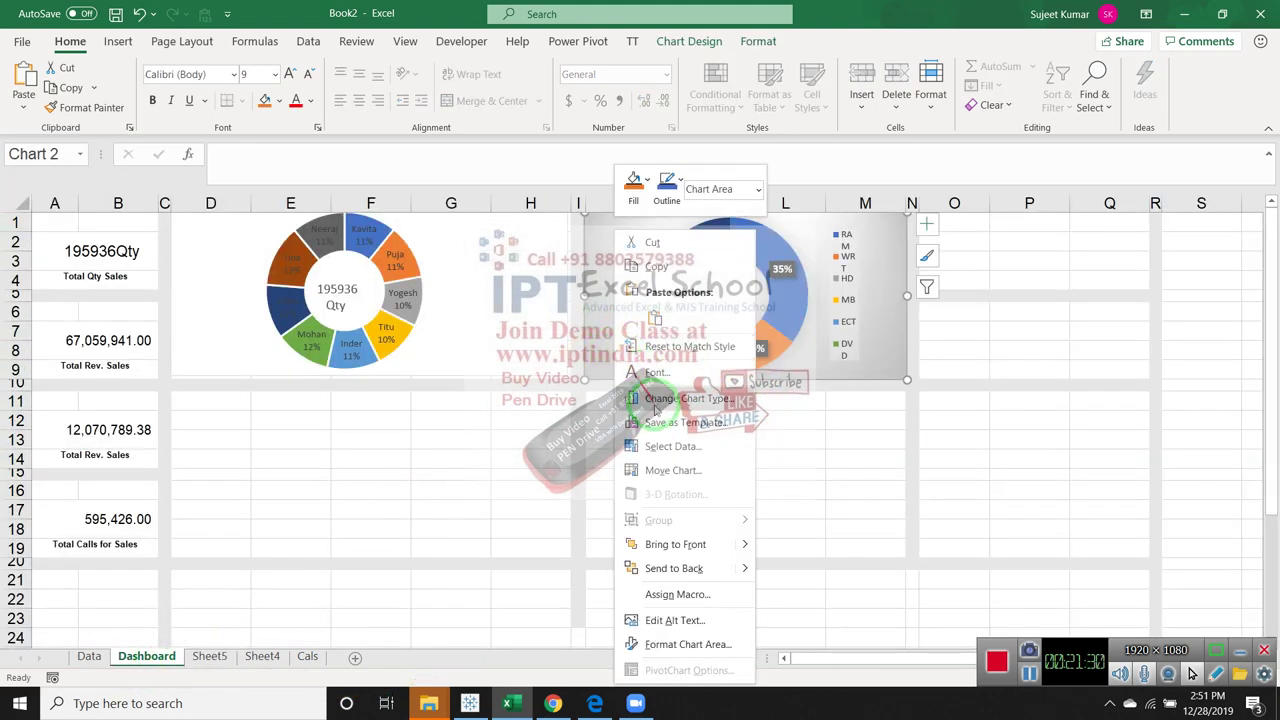
click(858, 648)
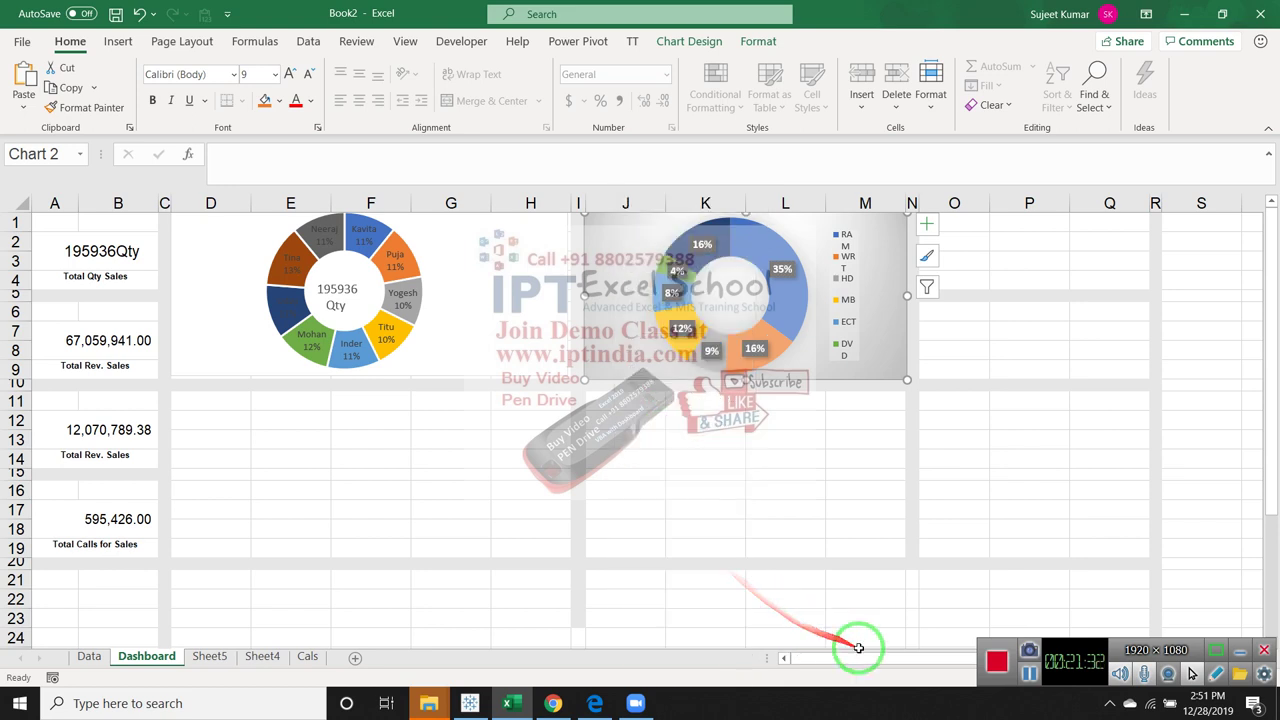
key(ctrl+k)
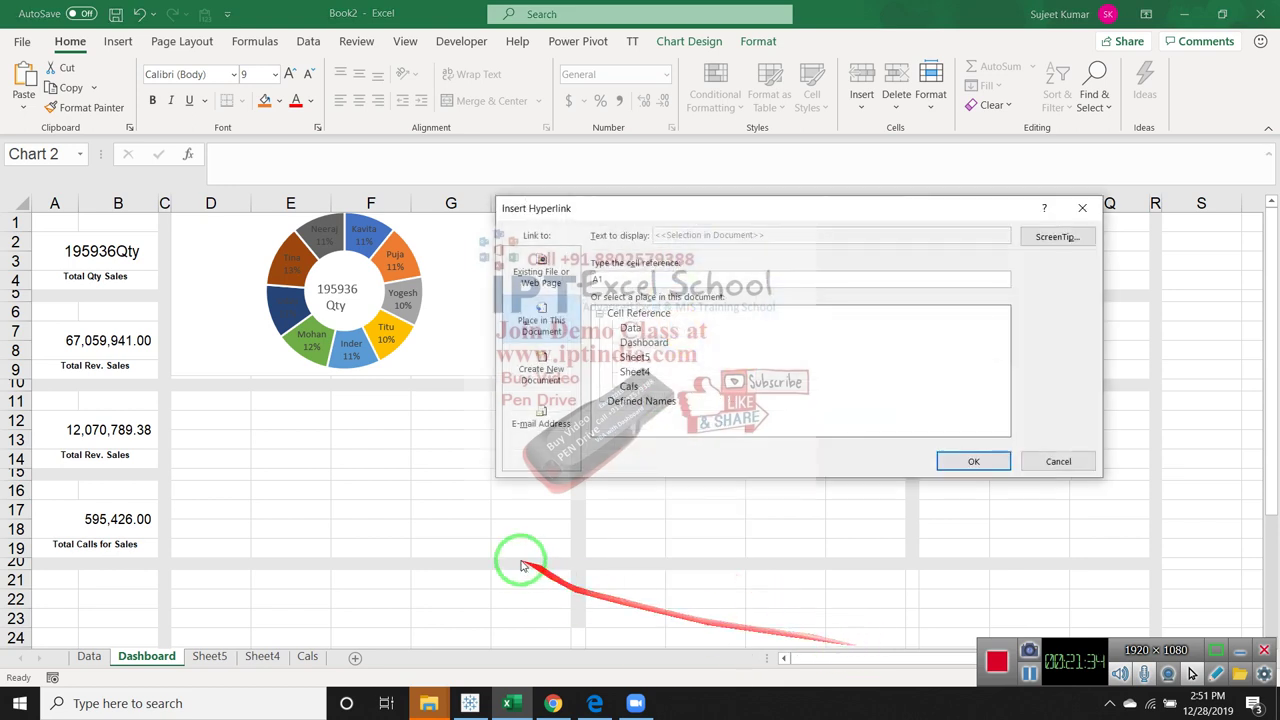
click(635, 359)
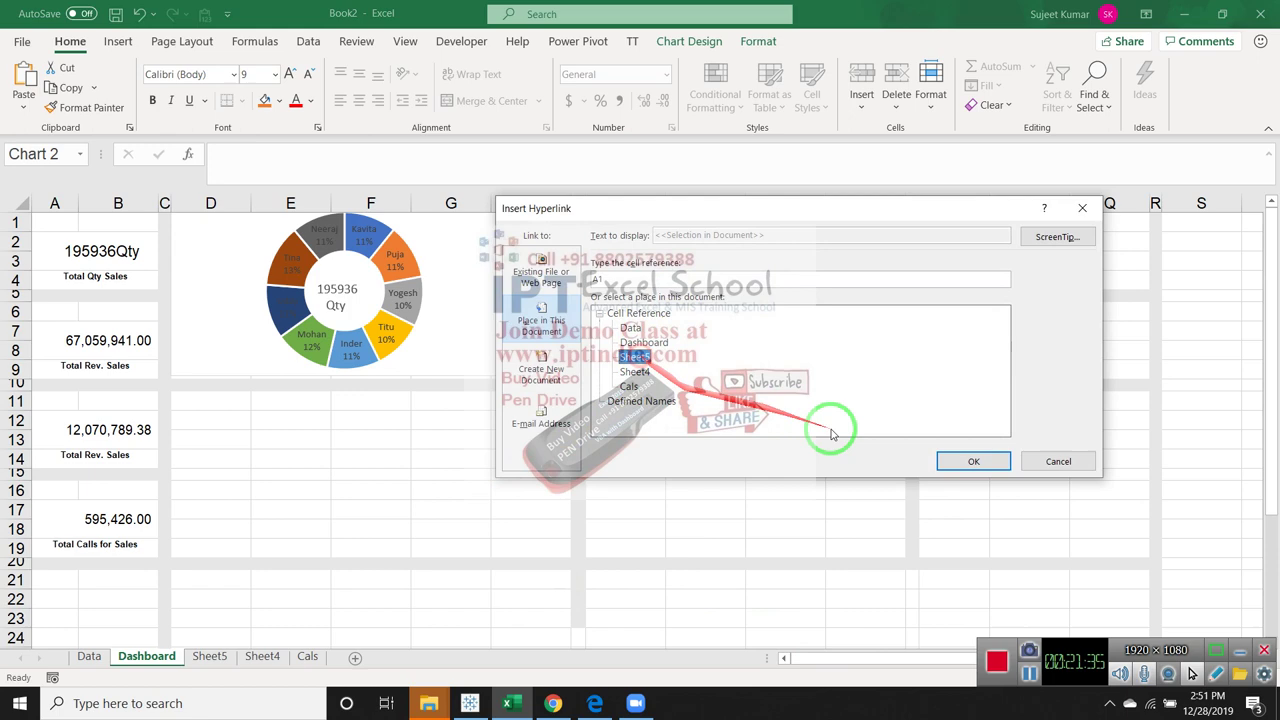
click(953, 462)
click(757, 520)
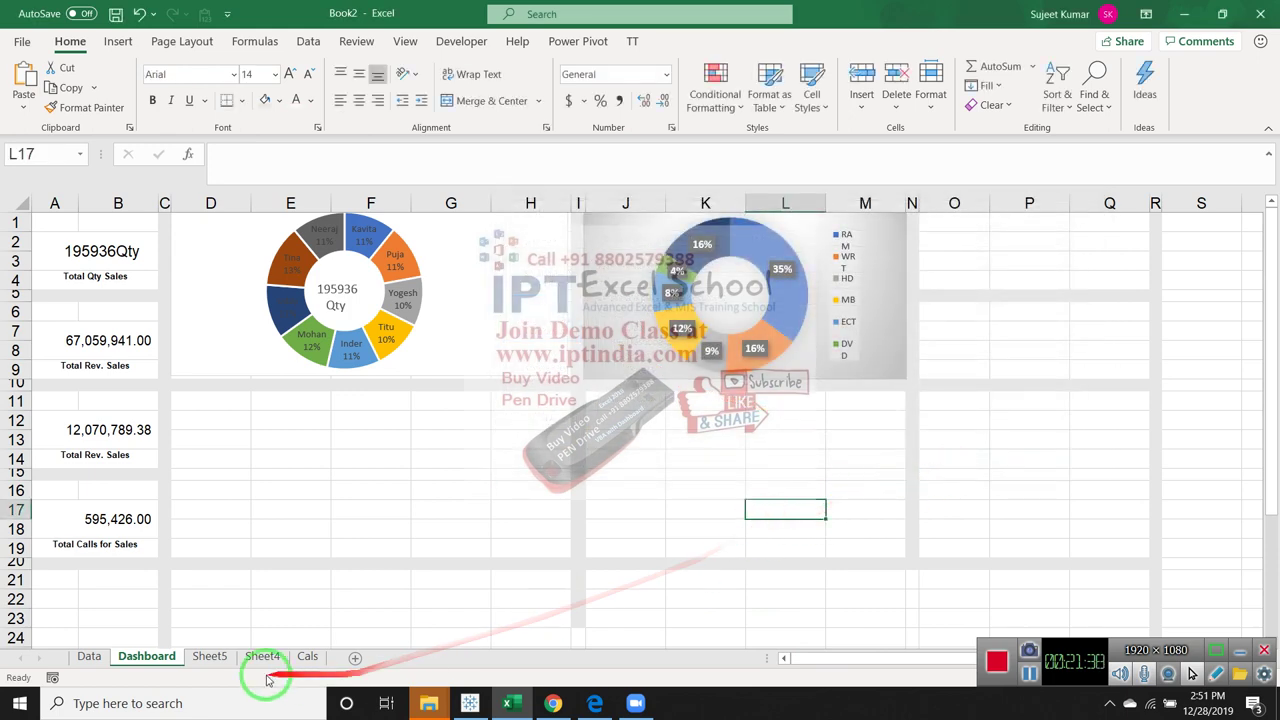
click(210, 656)
Link the enlarged Sheet5 chart back to Dashboard and test both chart links
right_click(515, 383)
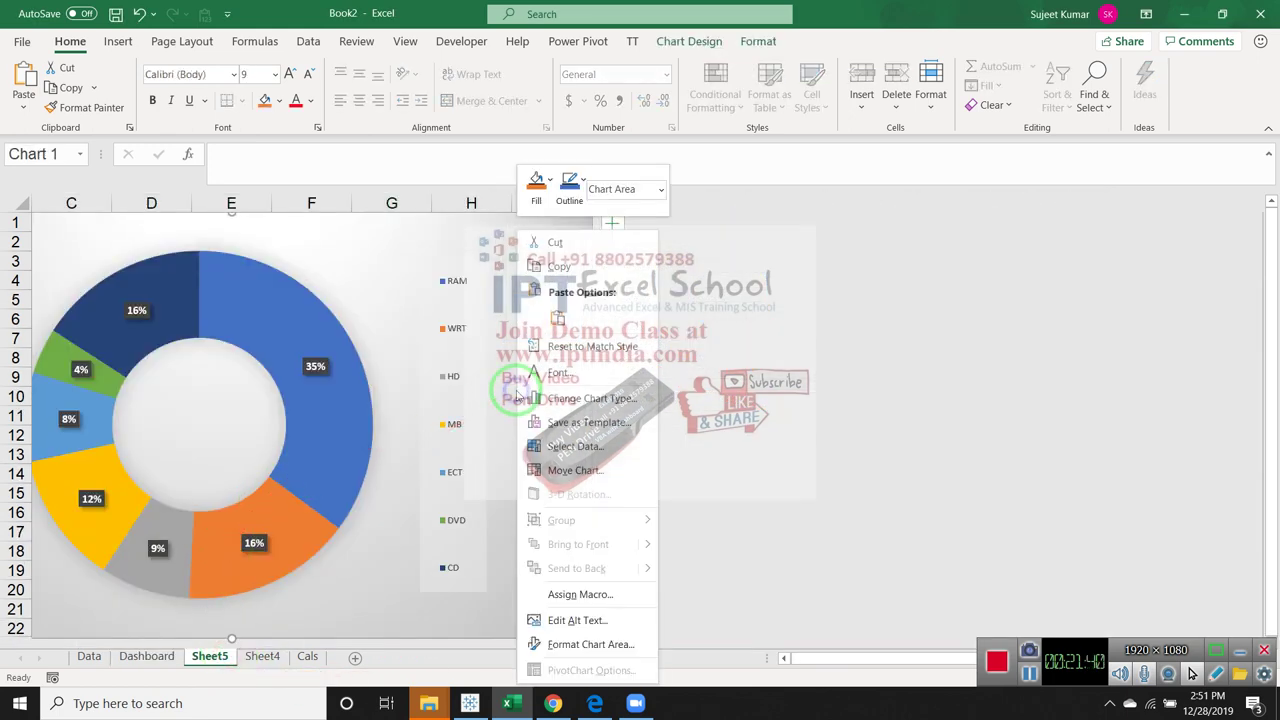
click(601, 592)
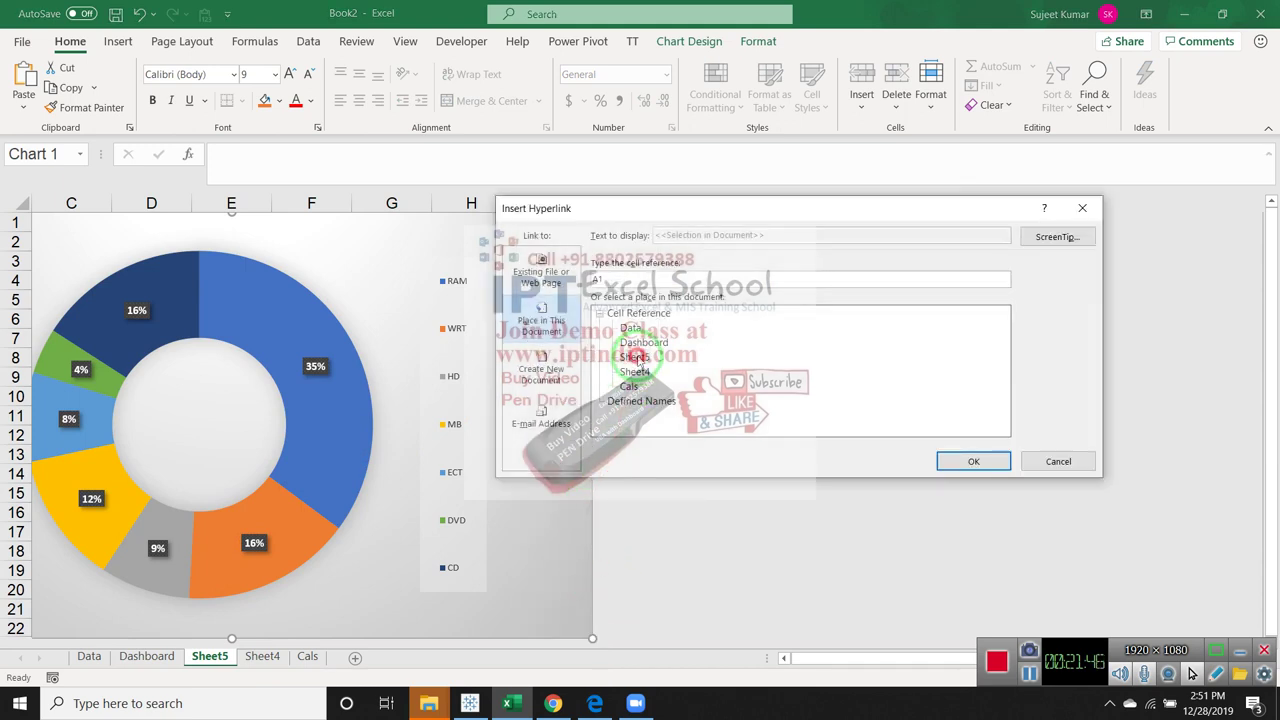
click(971, 460)
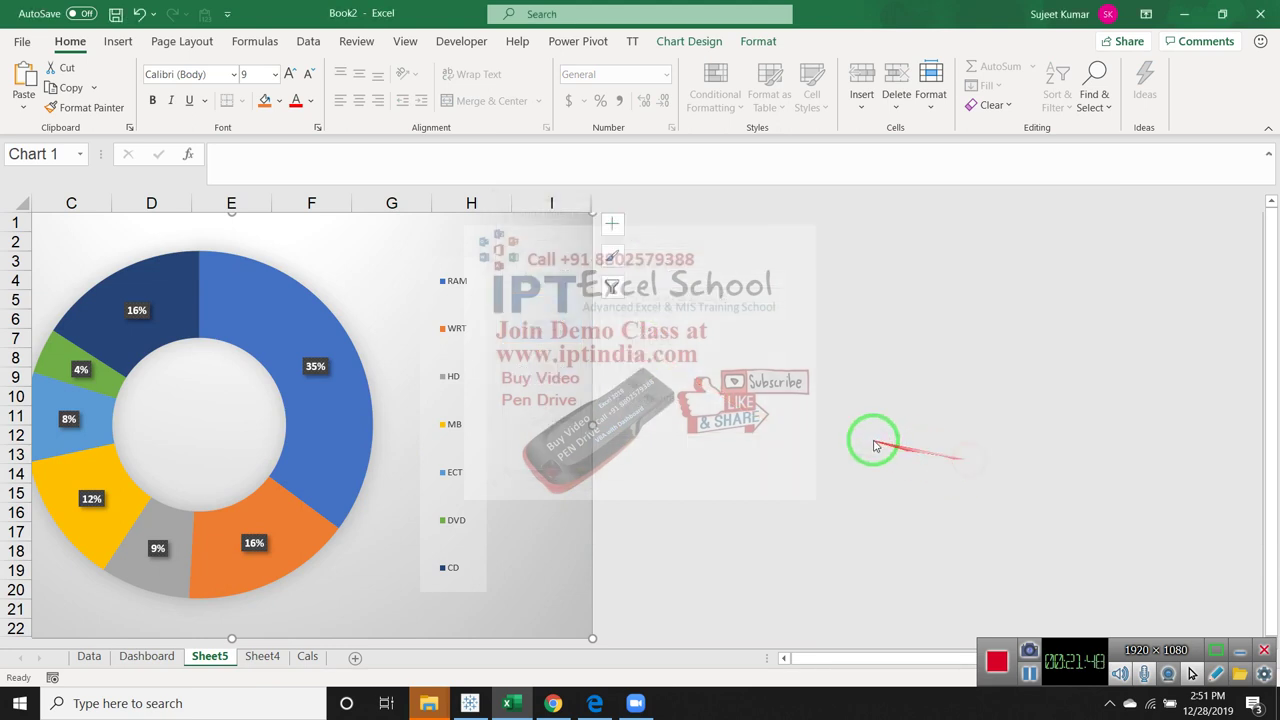
click(571, 204)
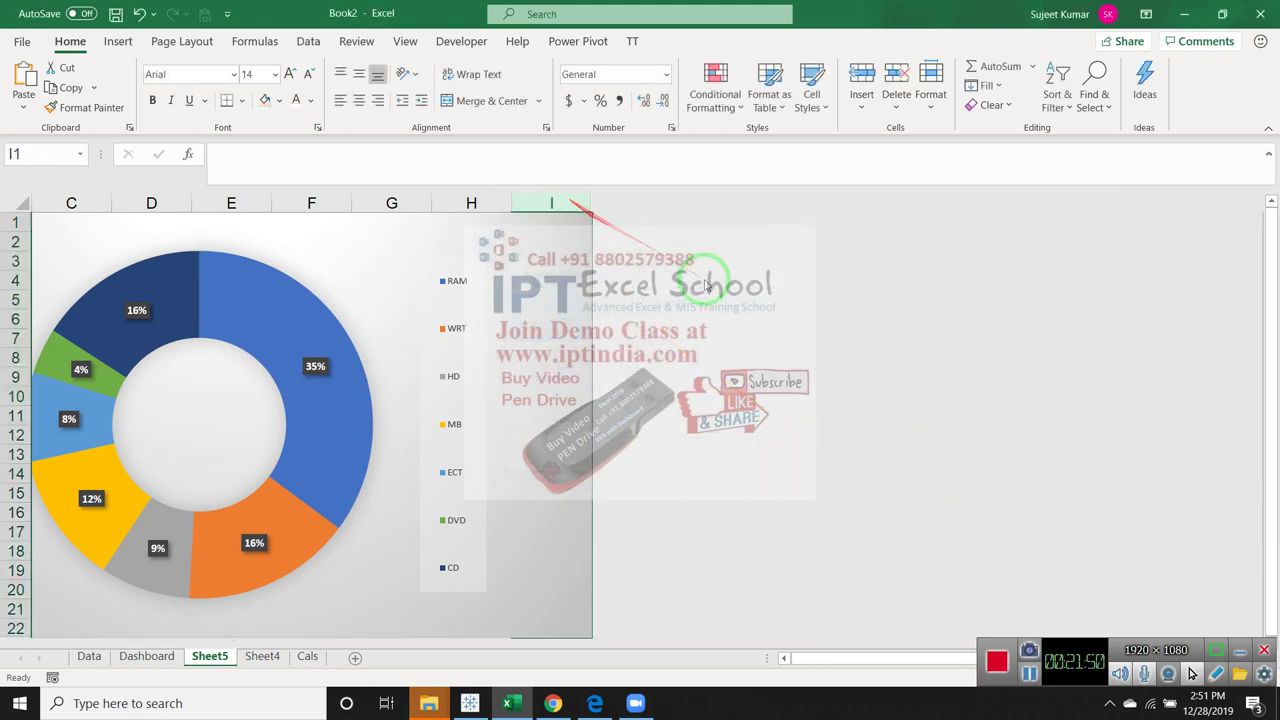
drag(705, 275, 457, 620)
click(331, 620)
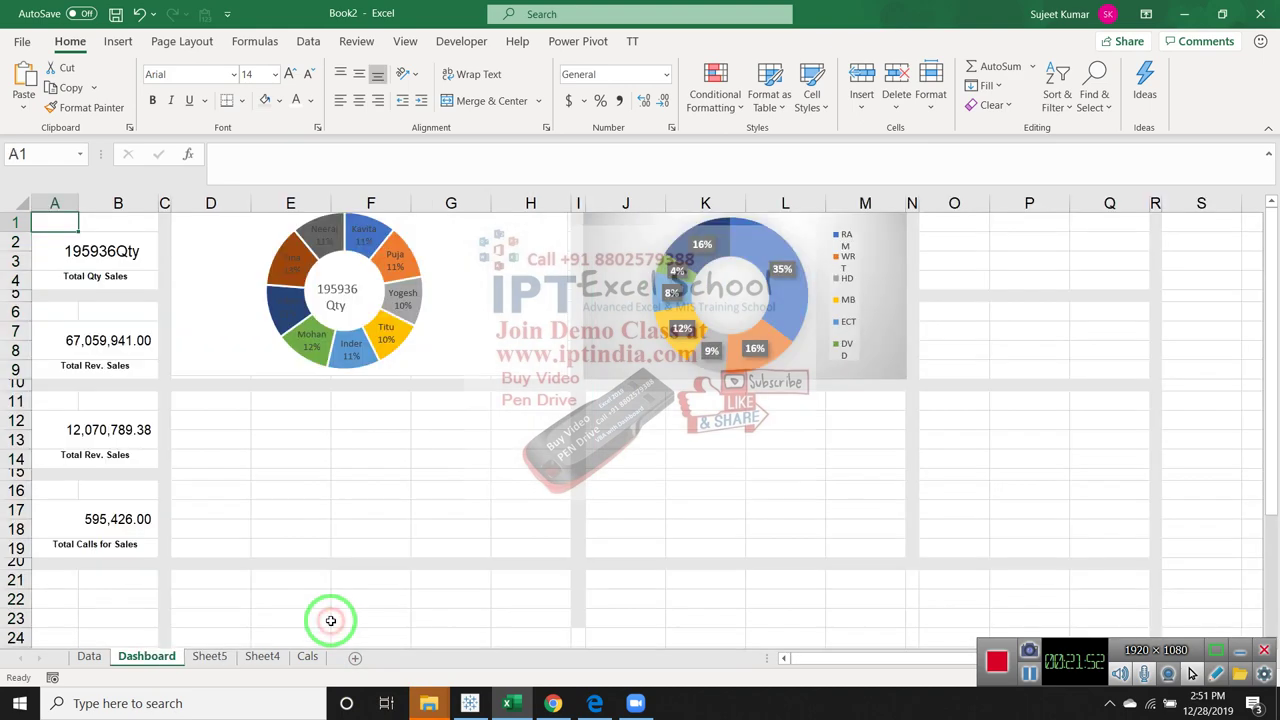
click(638, 364)
click(414, 430)
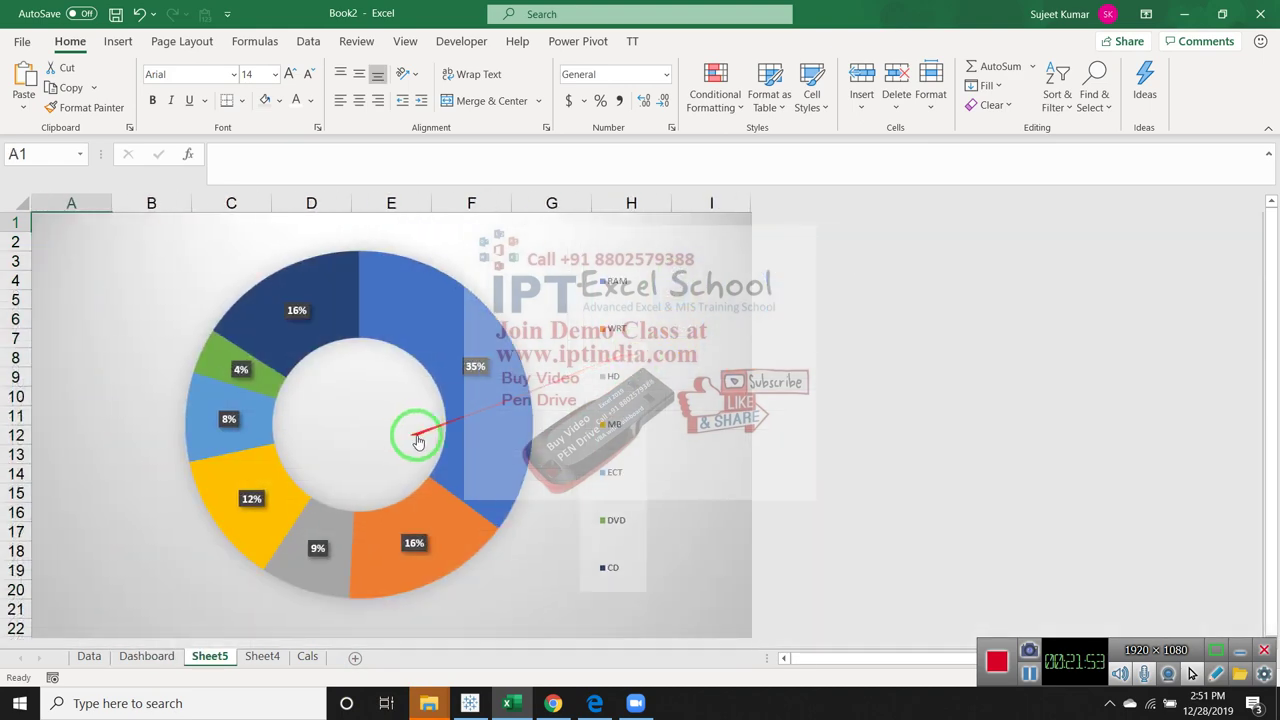
click(494, 435)
click(600, 355)
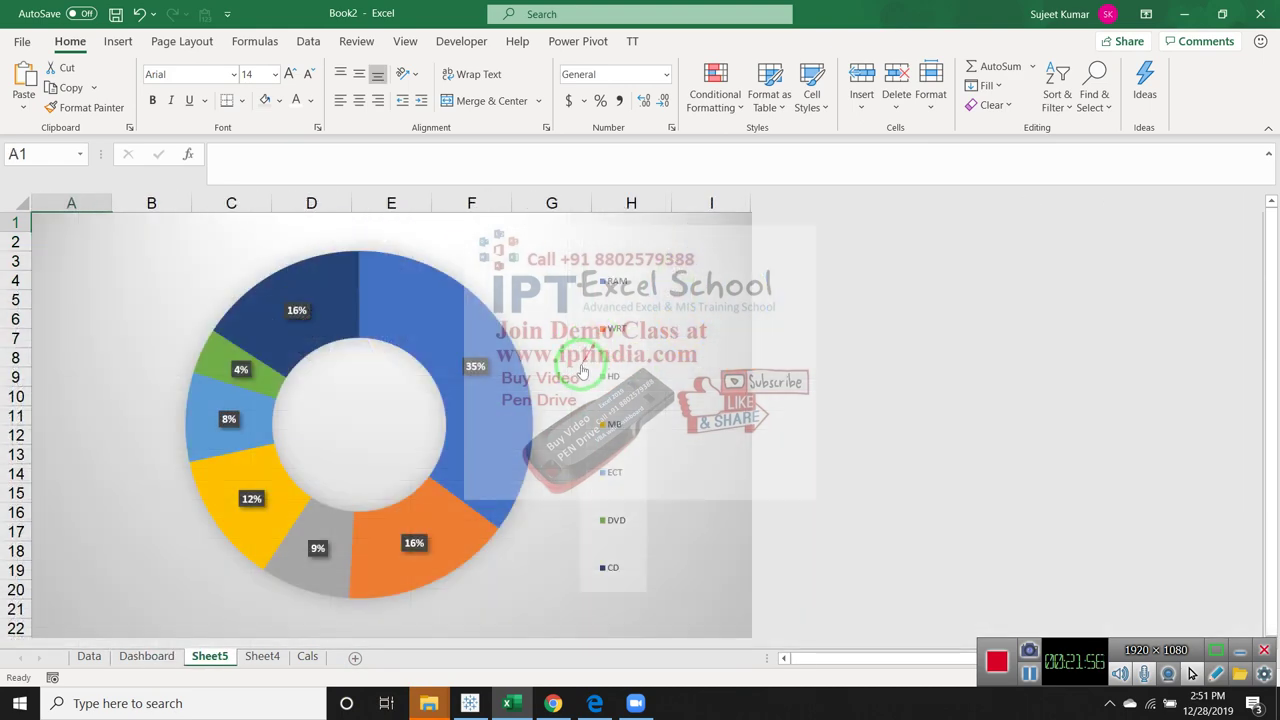
click(532, 388)
Pick cell O2 beside the charts as the start of the helper table
click(482, 444)
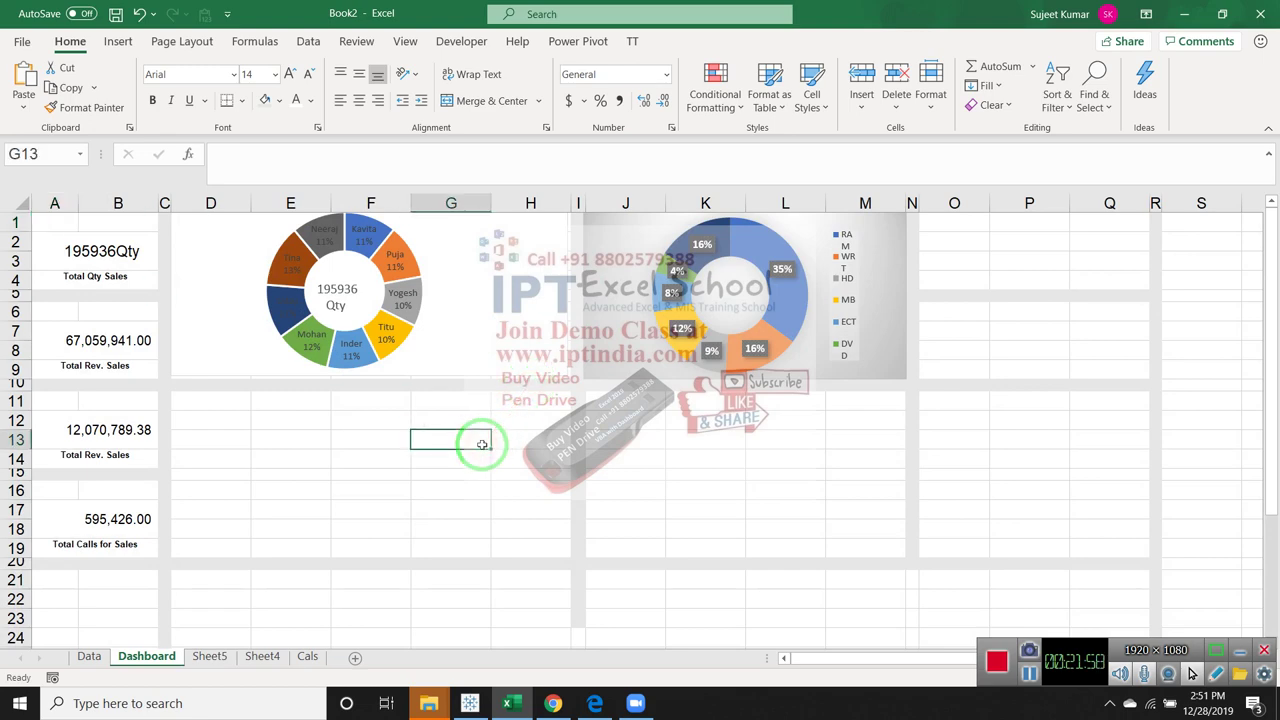
scroll(482, 444, down, 2)
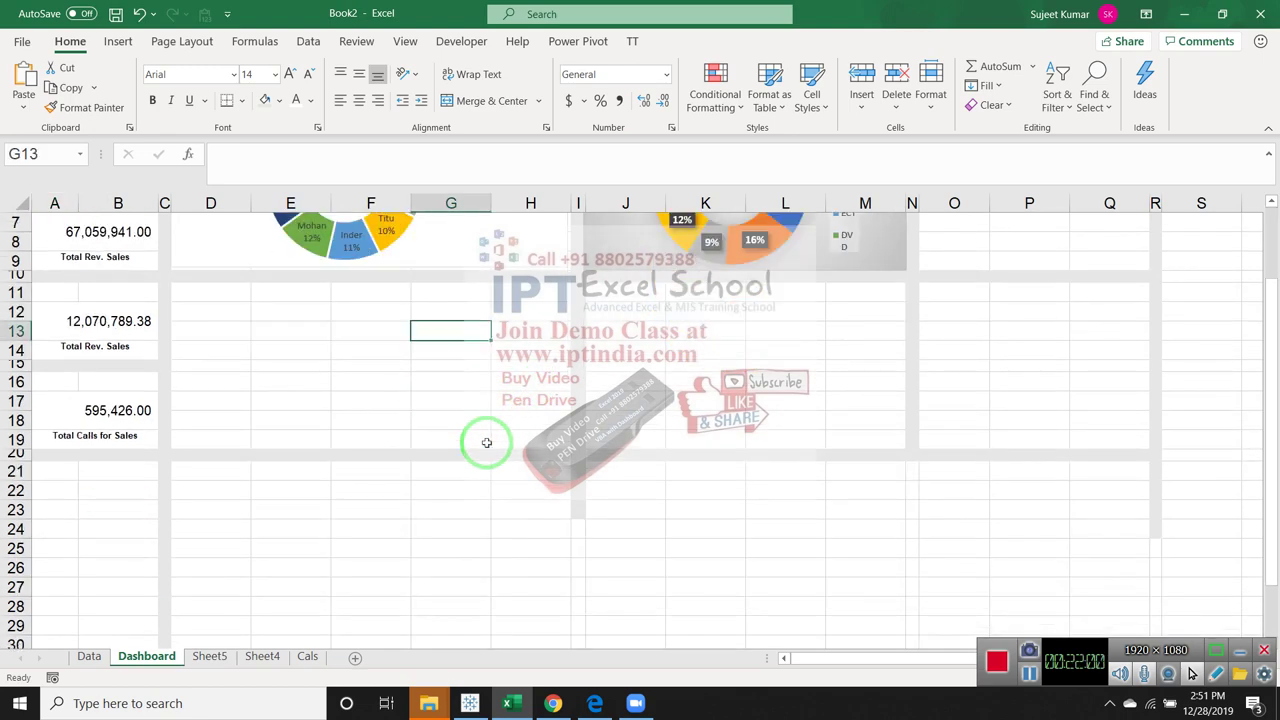
scroll(487, 443, up, 2)
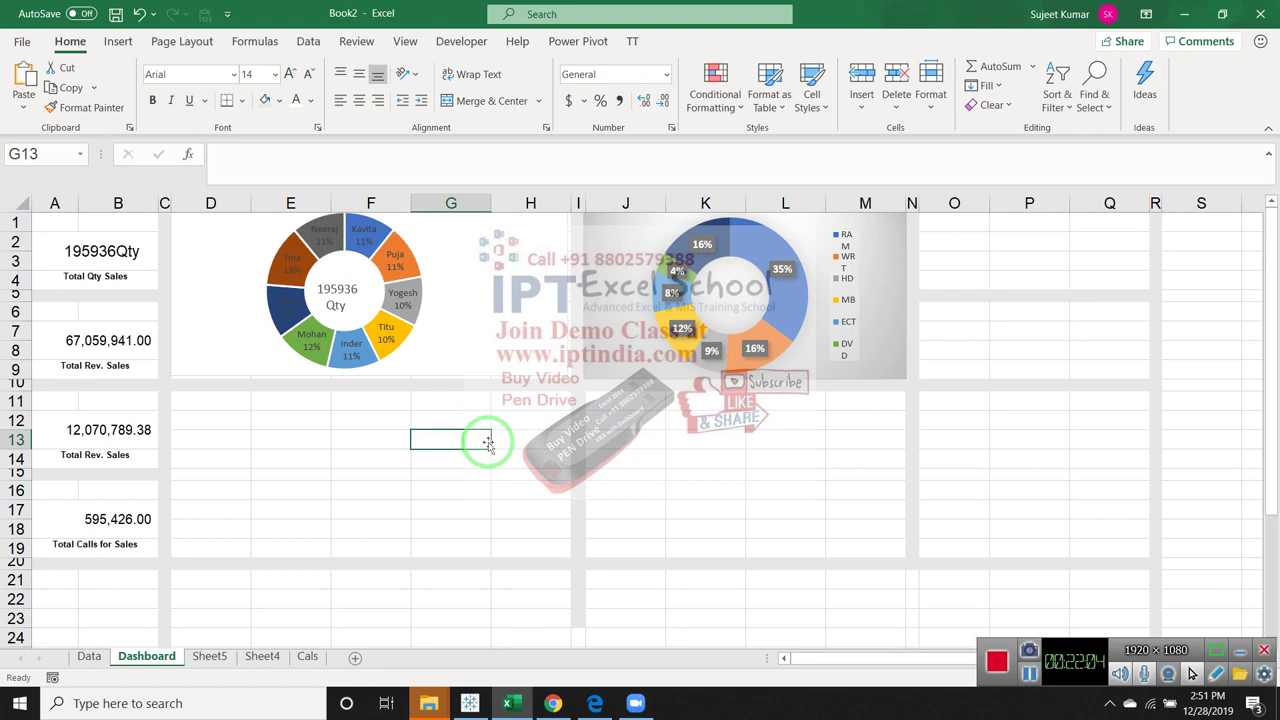
click(946, 236)
click(963, 219)
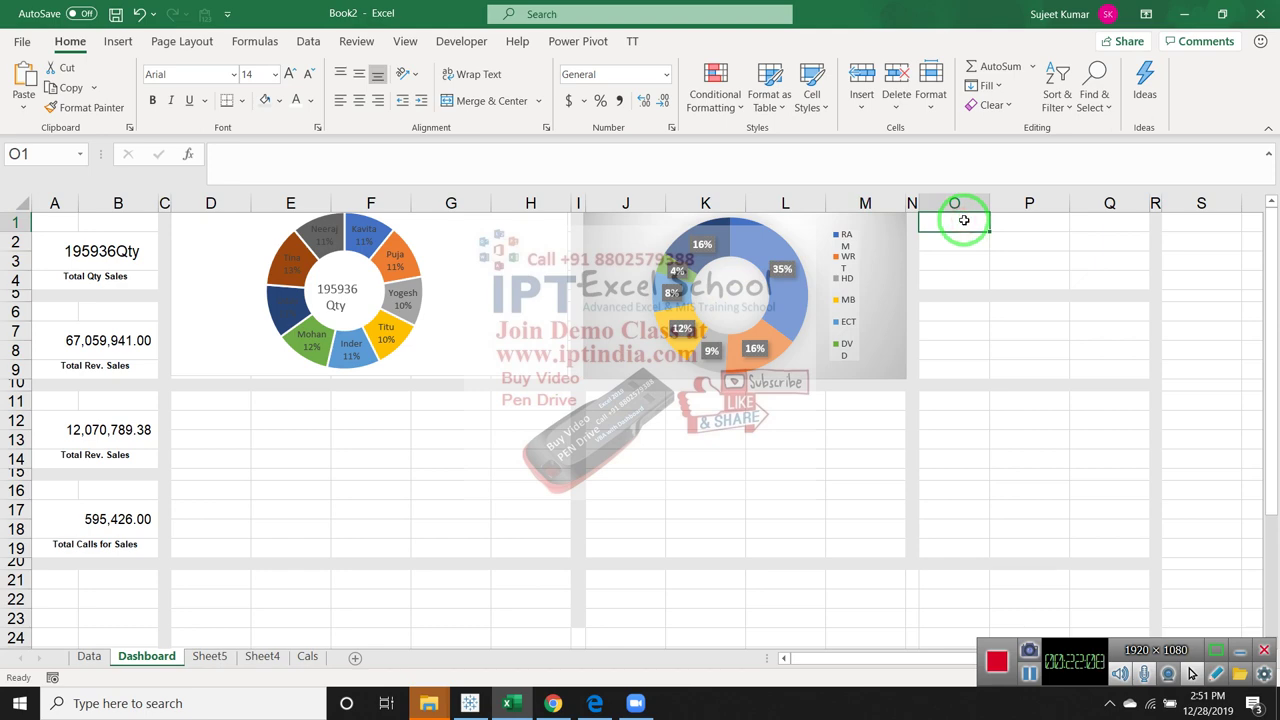
key(alt+Tab)
key(alt+Tab)
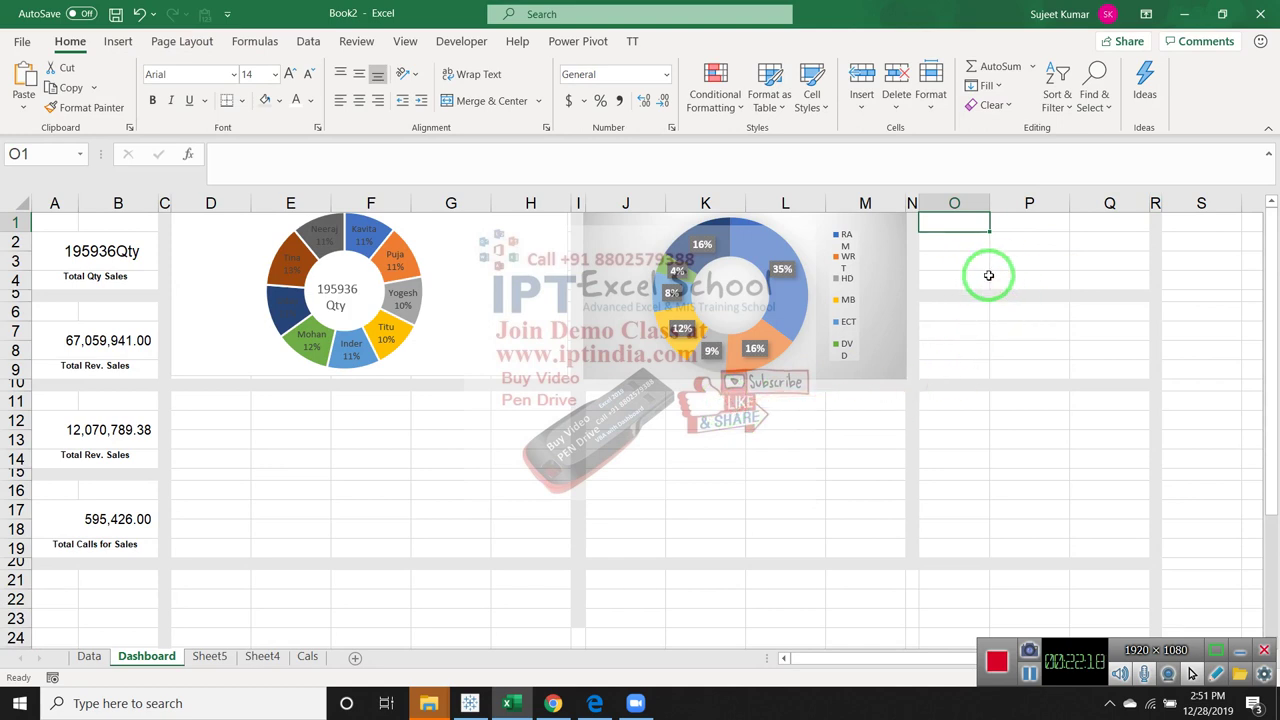
click(1013, 229)
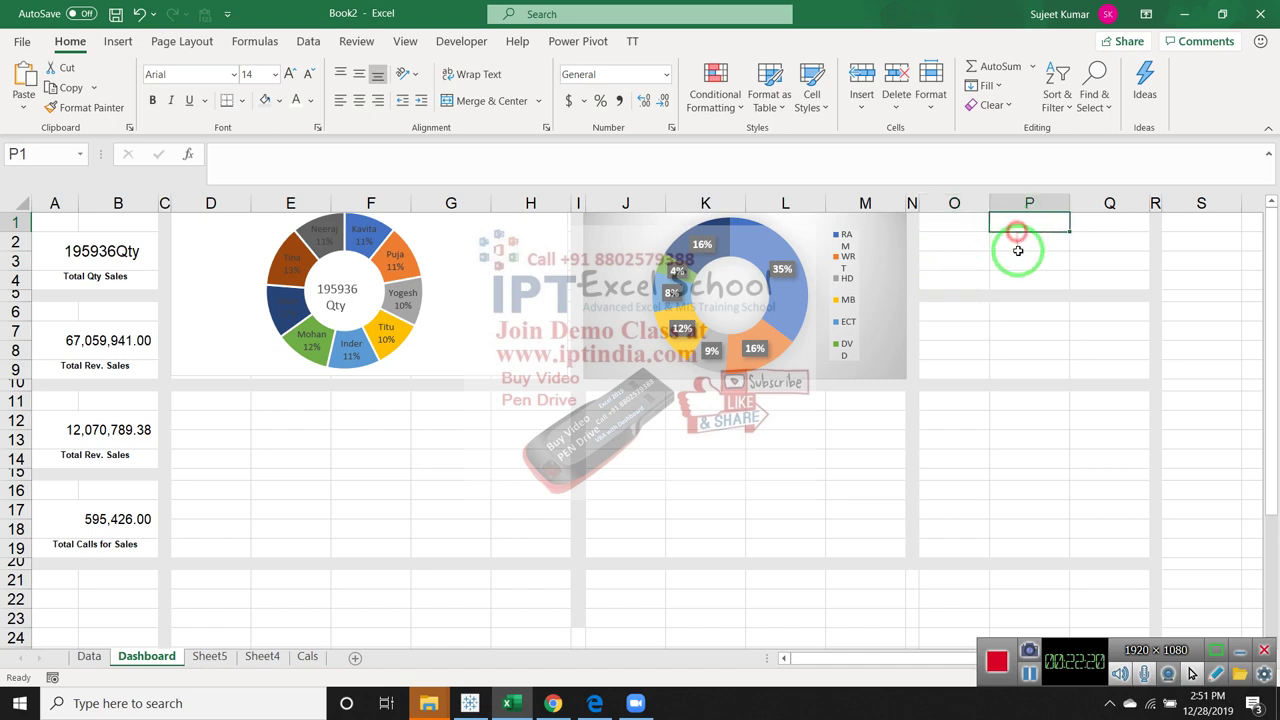
click(1014, 246)
click(971, 246)
click(971, 225)
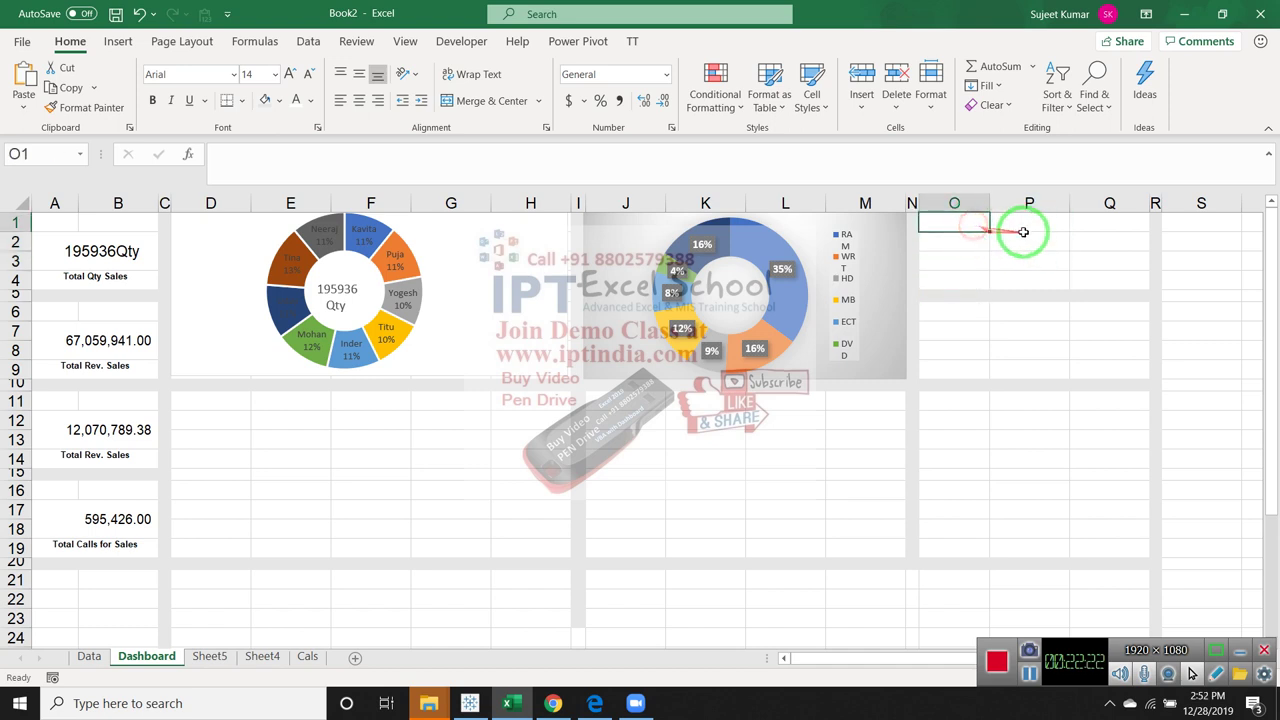
click(1015, 242)
click(972, 235)
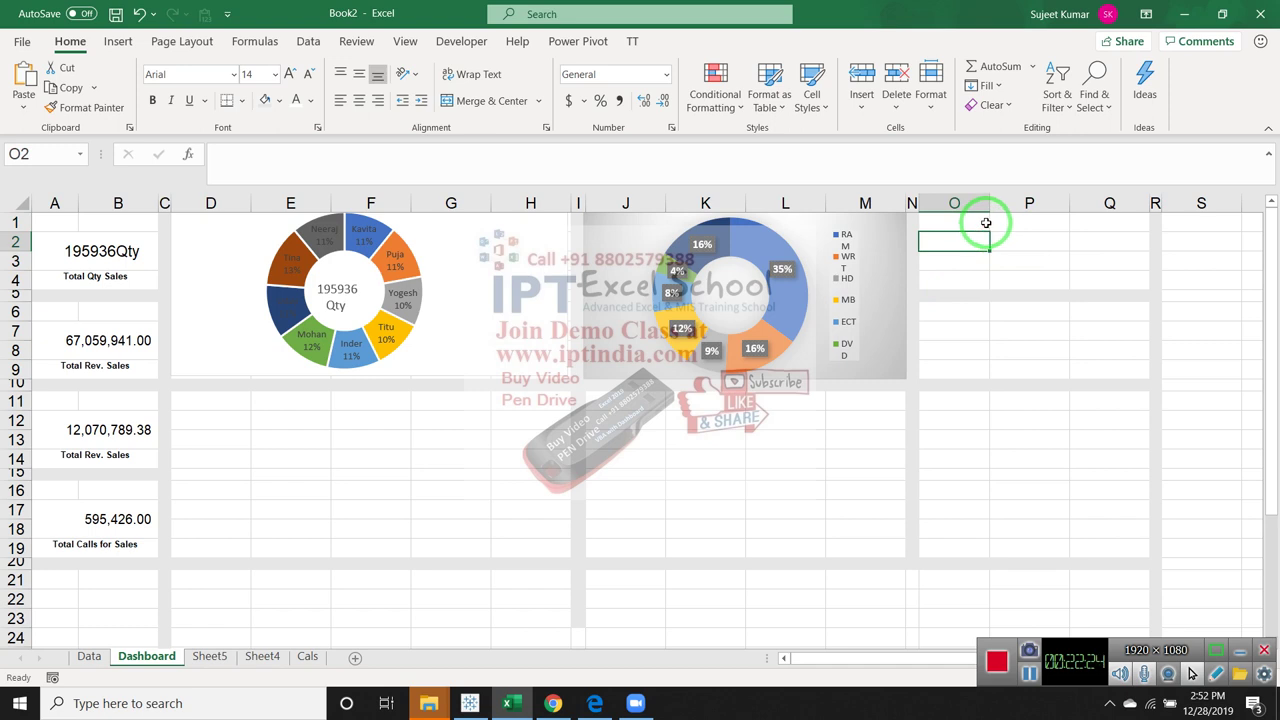
Enter IPTINDAI in O2 and the headers Qty and Rev in P1 and Q1
text(IPTINDAI)
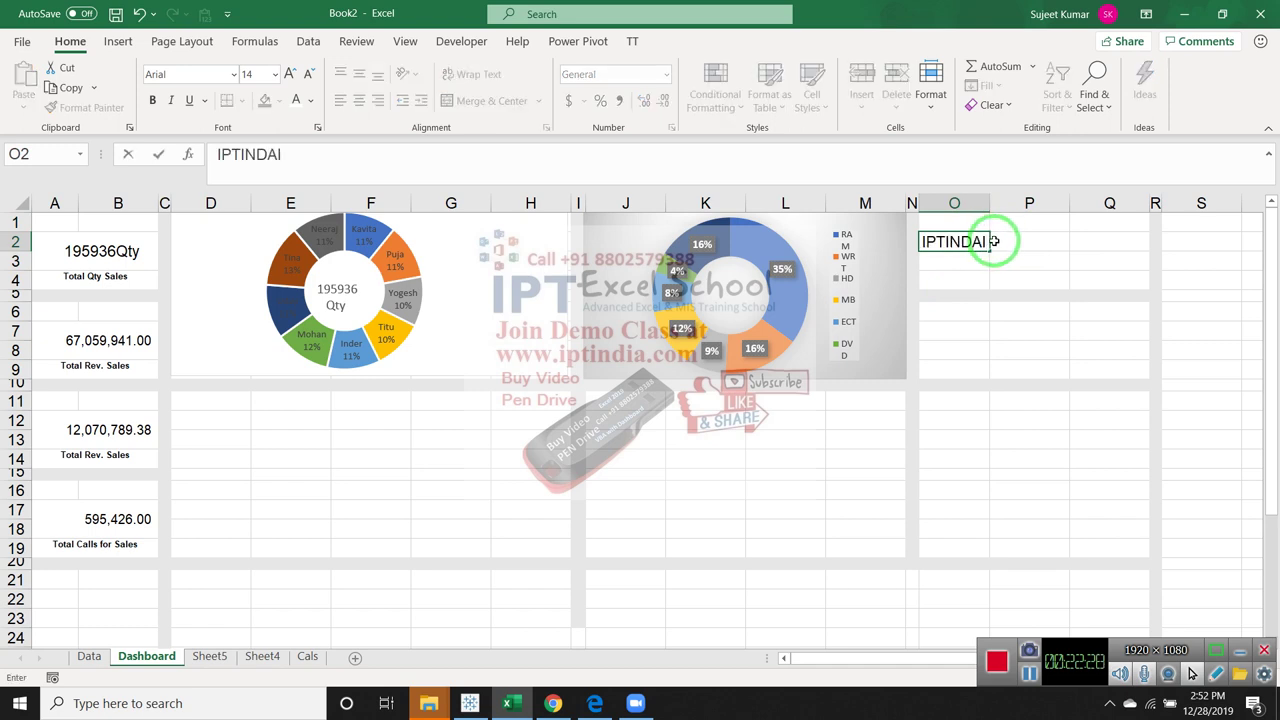
click(994, 241)
key(Up)
text(Q)
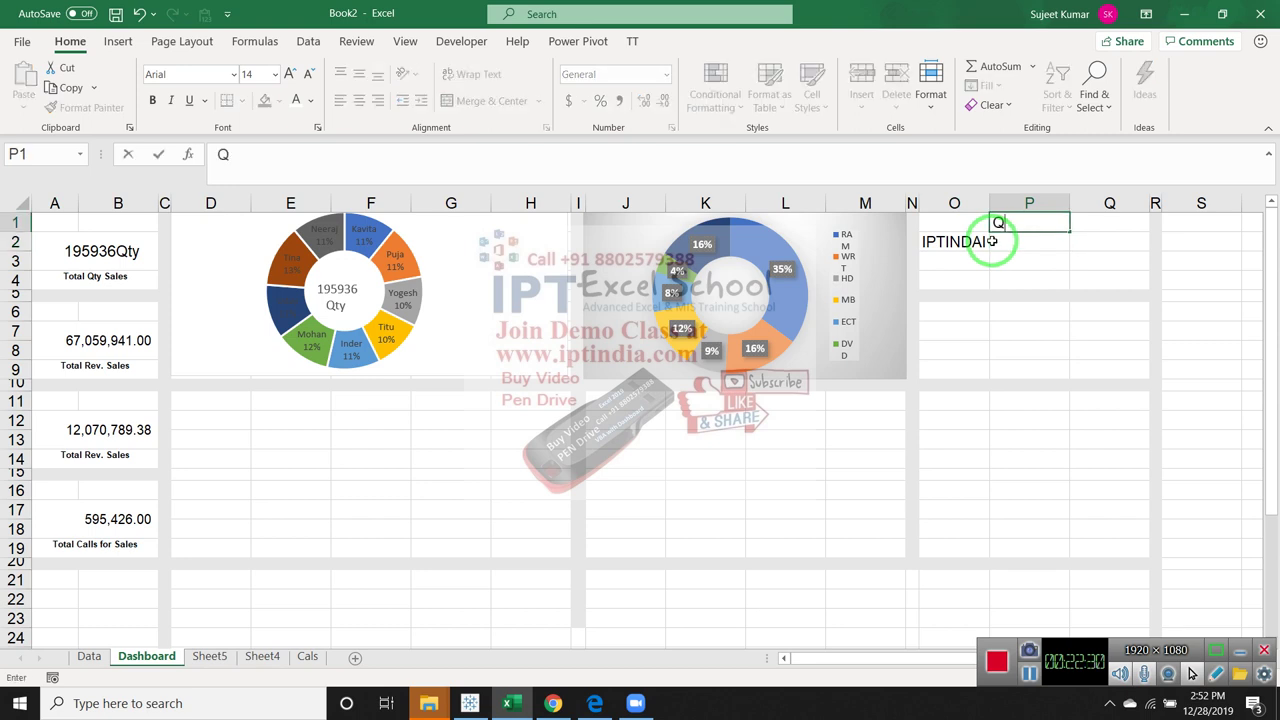
key(Right)
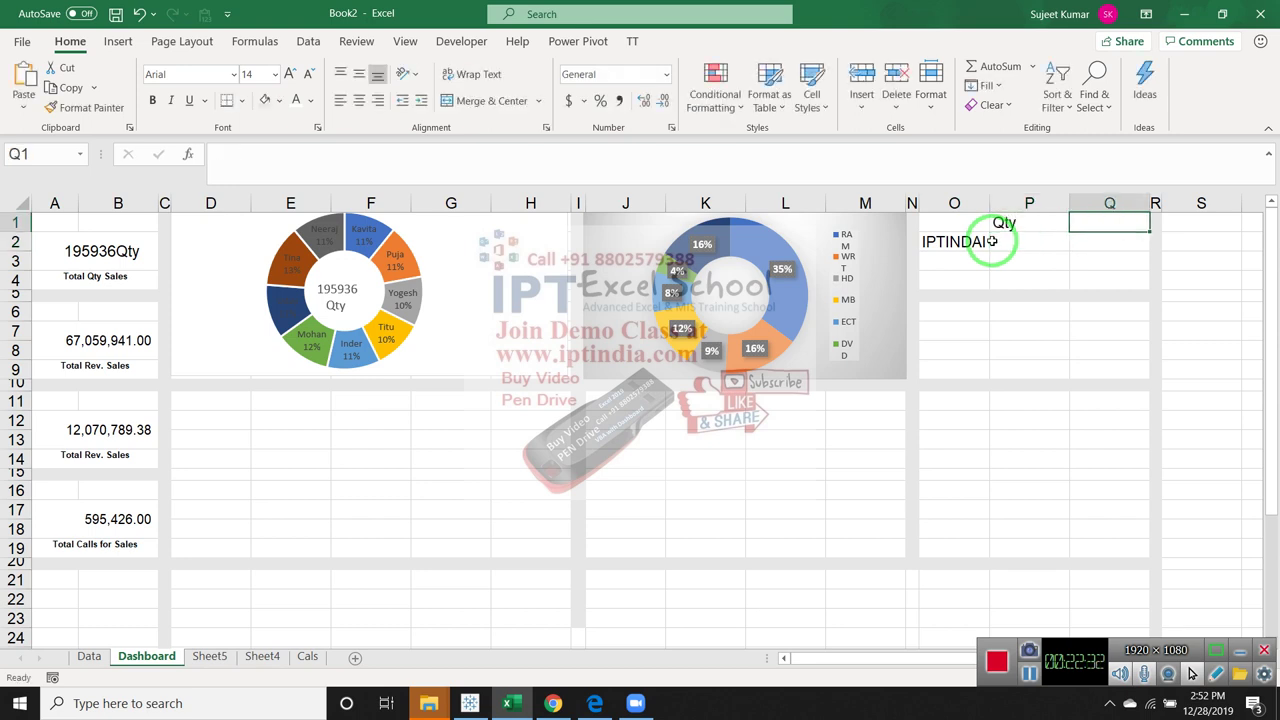
text(Rev)
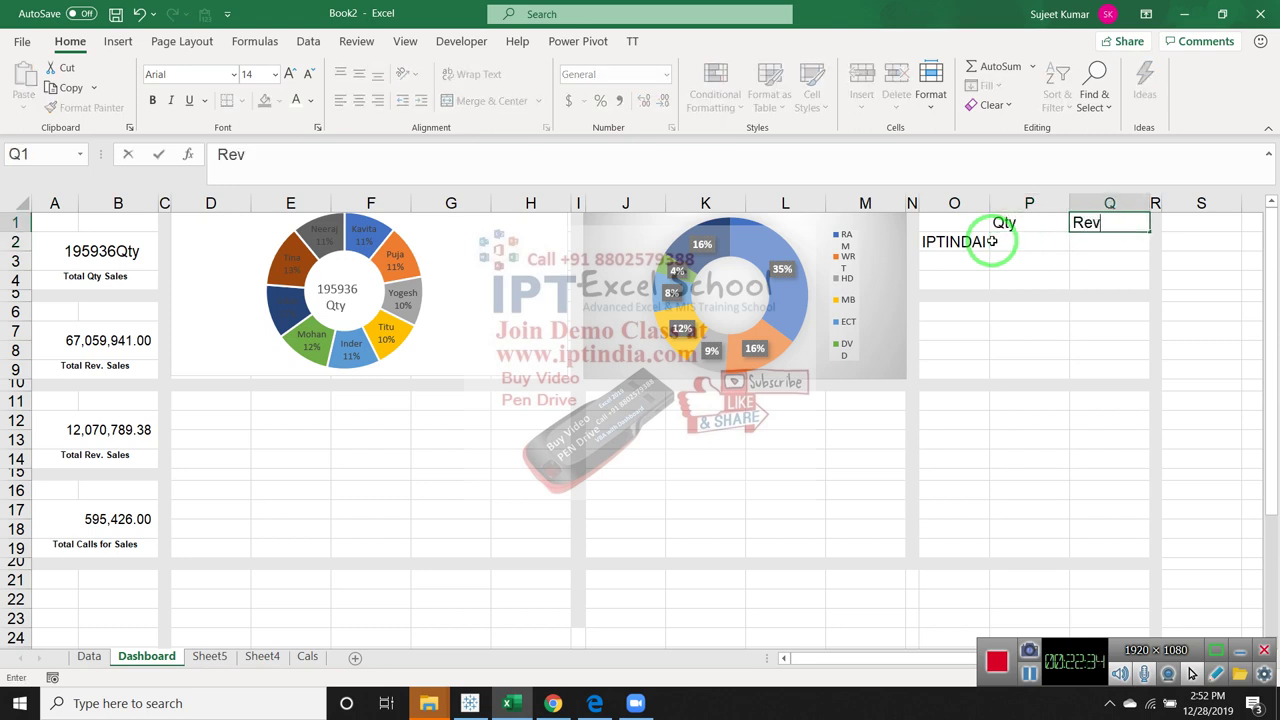
click(993, 241)
Enter the second site name in O3, retyping it to correct it
key(Left)
key(Down)
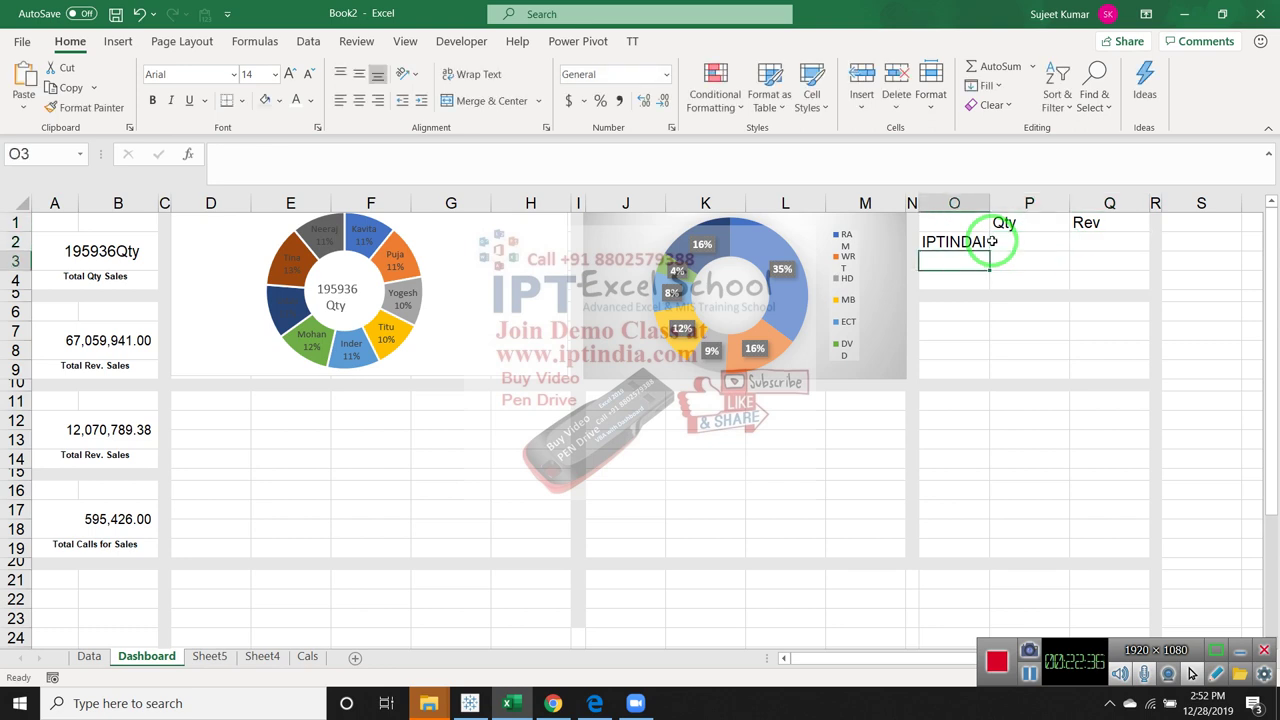
text(SujeetKUMAR)
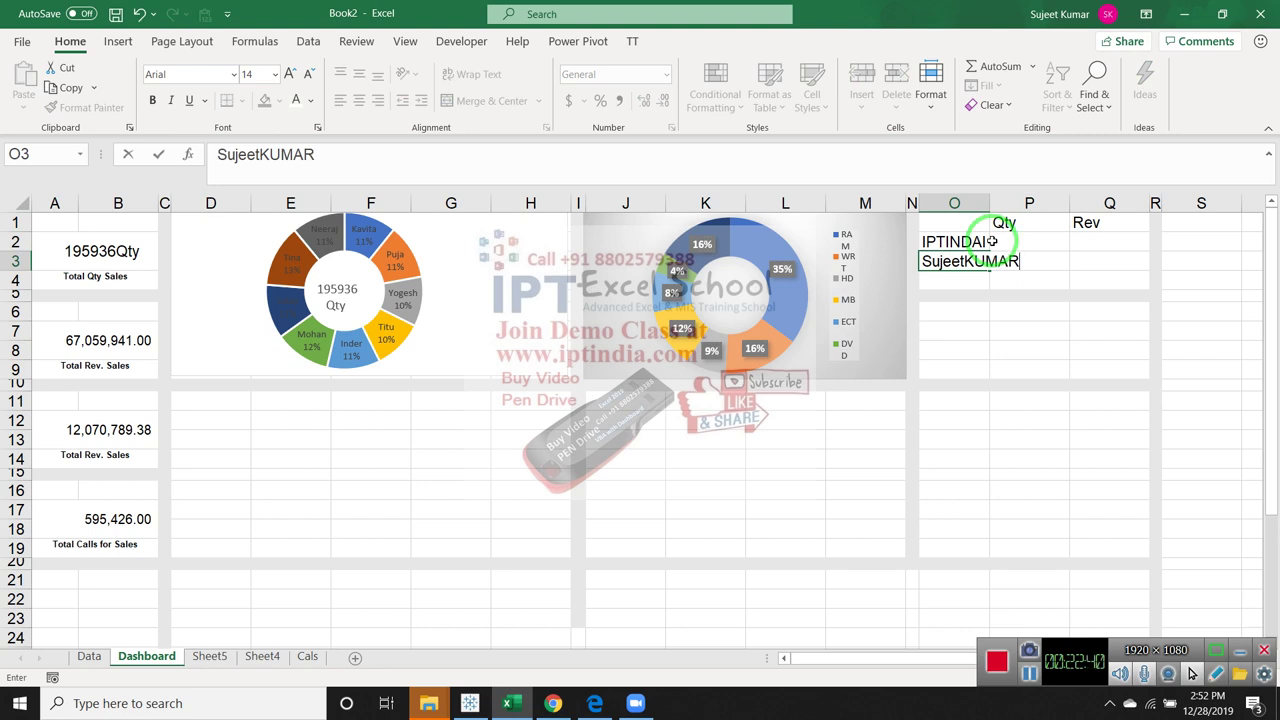
key(Return)
key(Up)
key(Up)
key(Down)
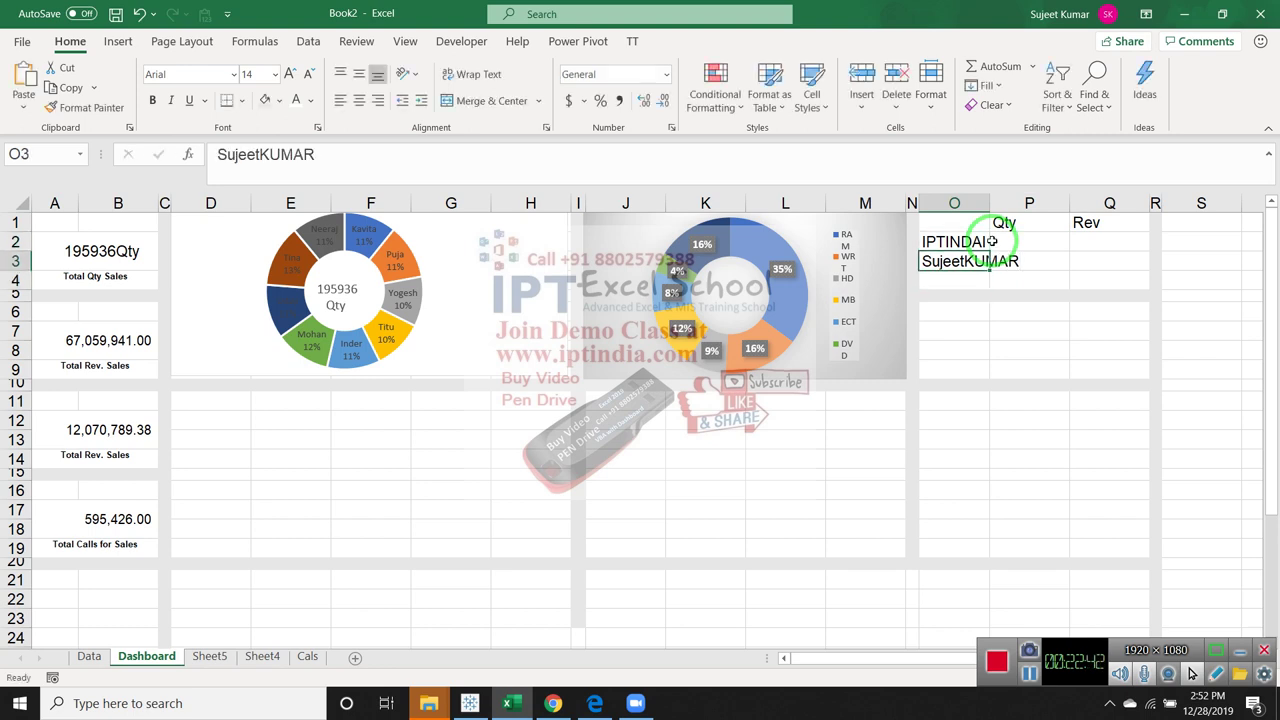
text(S)
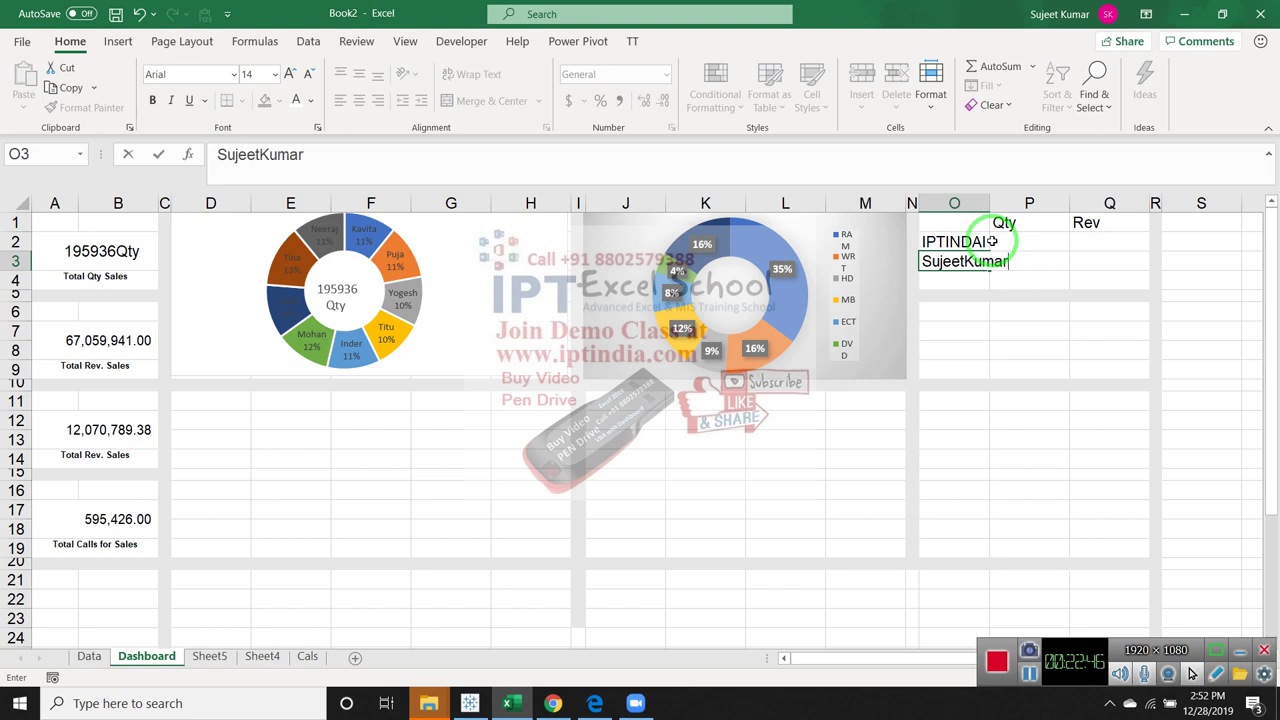
key(Tab)
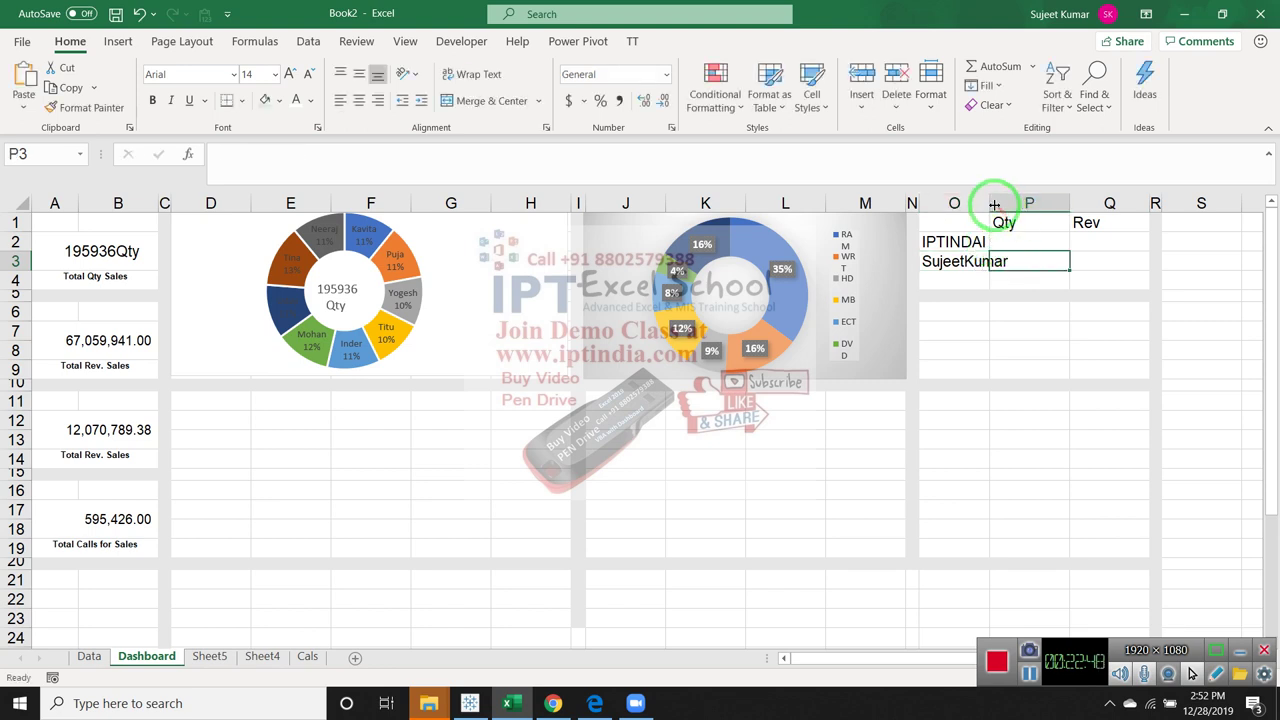
Make the O3 name's font smaller and widen column O to fit the names
drag(990, 204, 995, 204)
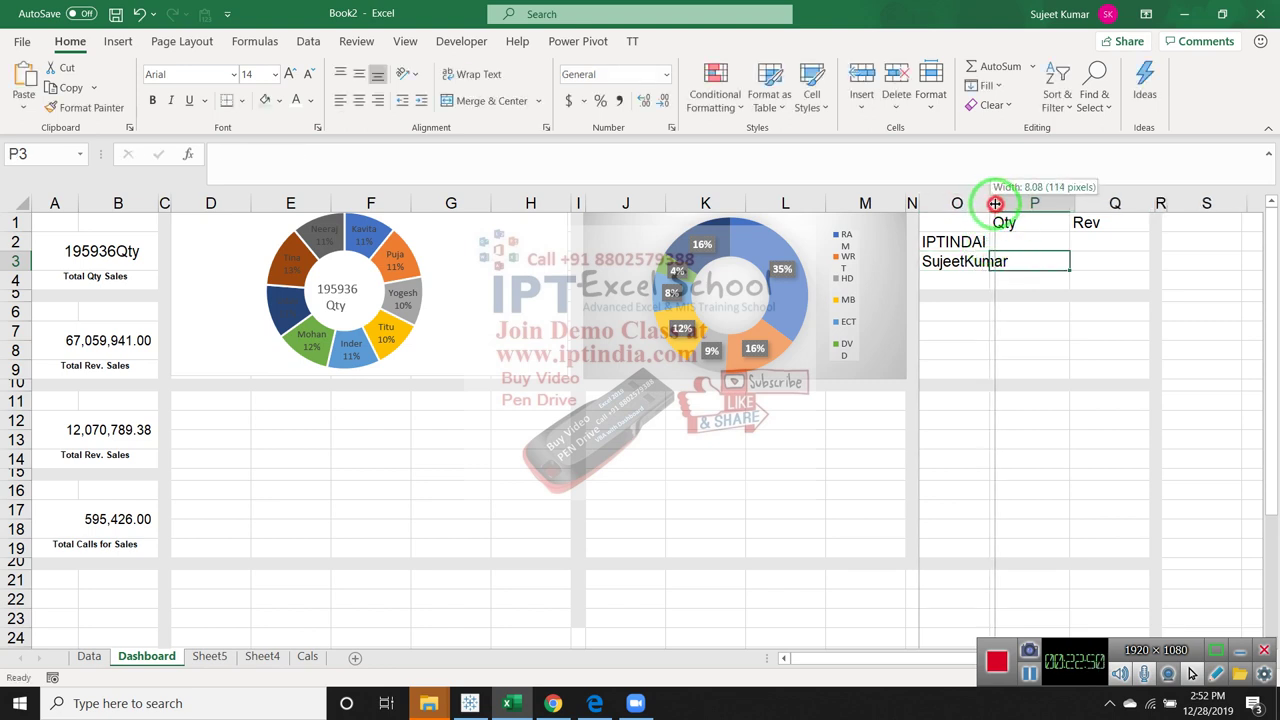
click(936, 270)
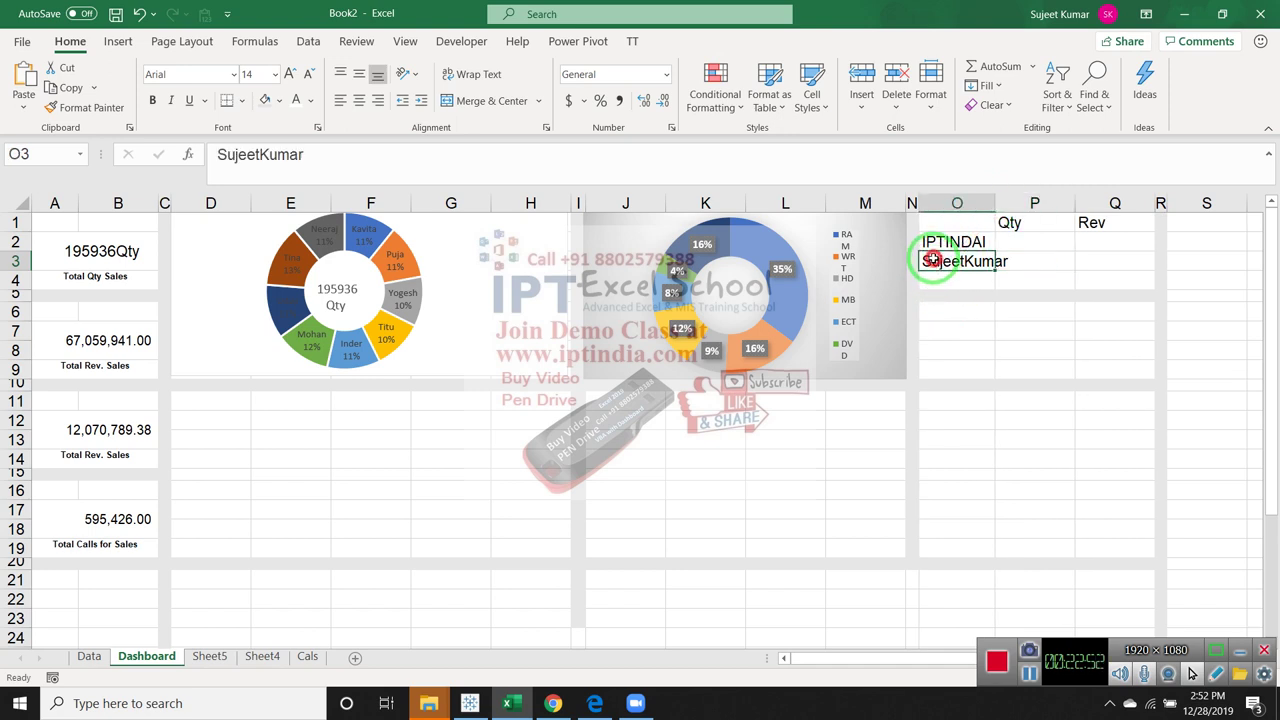
click(309, 78)
click(960, 369)
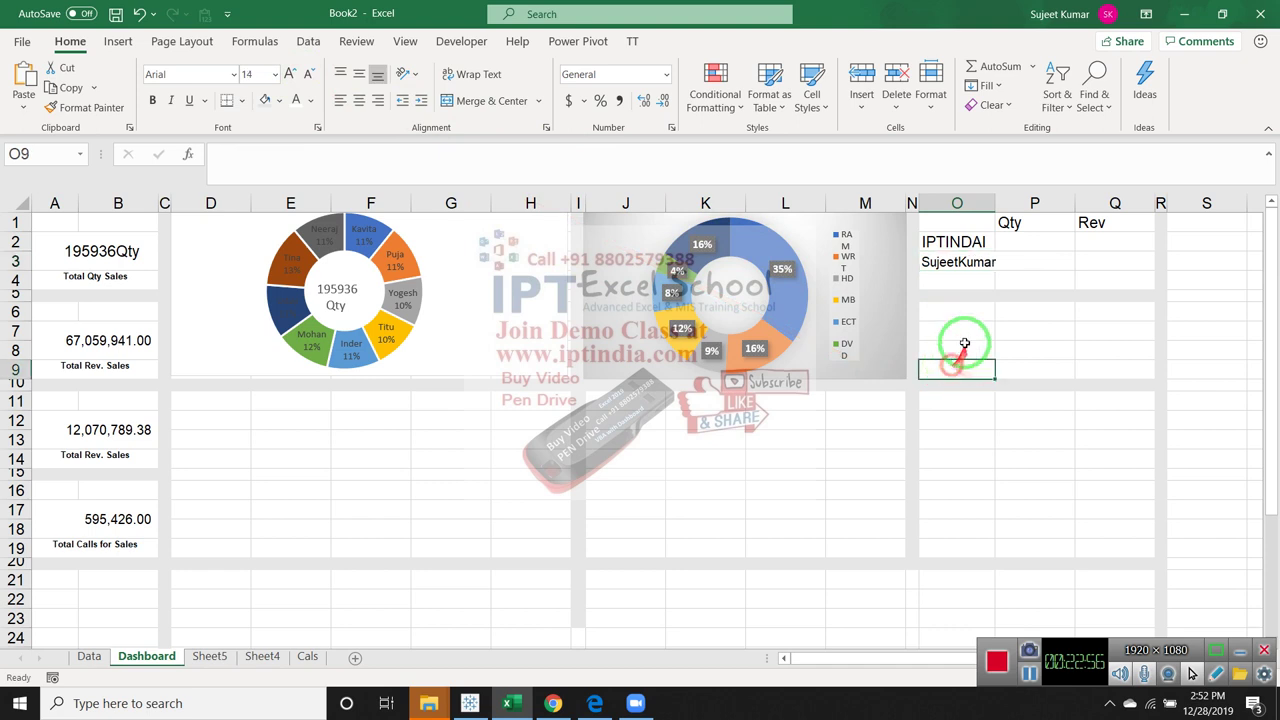
drag(995, 203, 1004, 203)
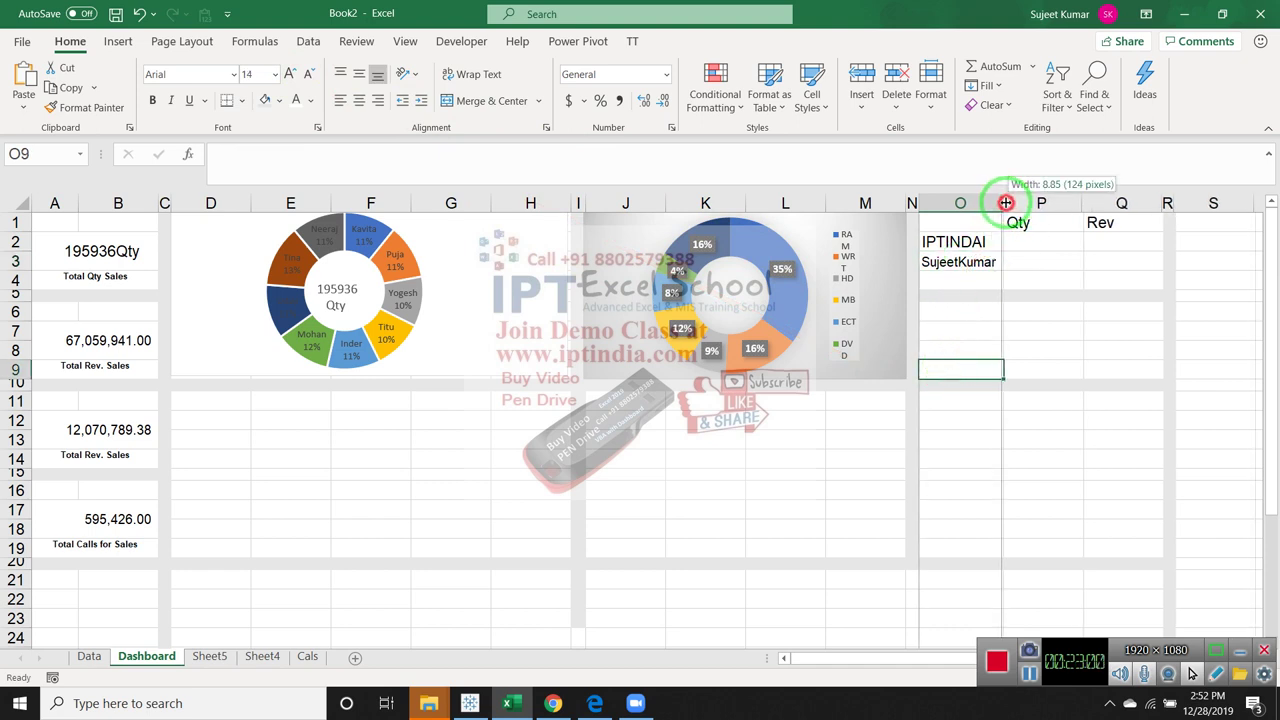
drag(1008, 203, 1006, 203)
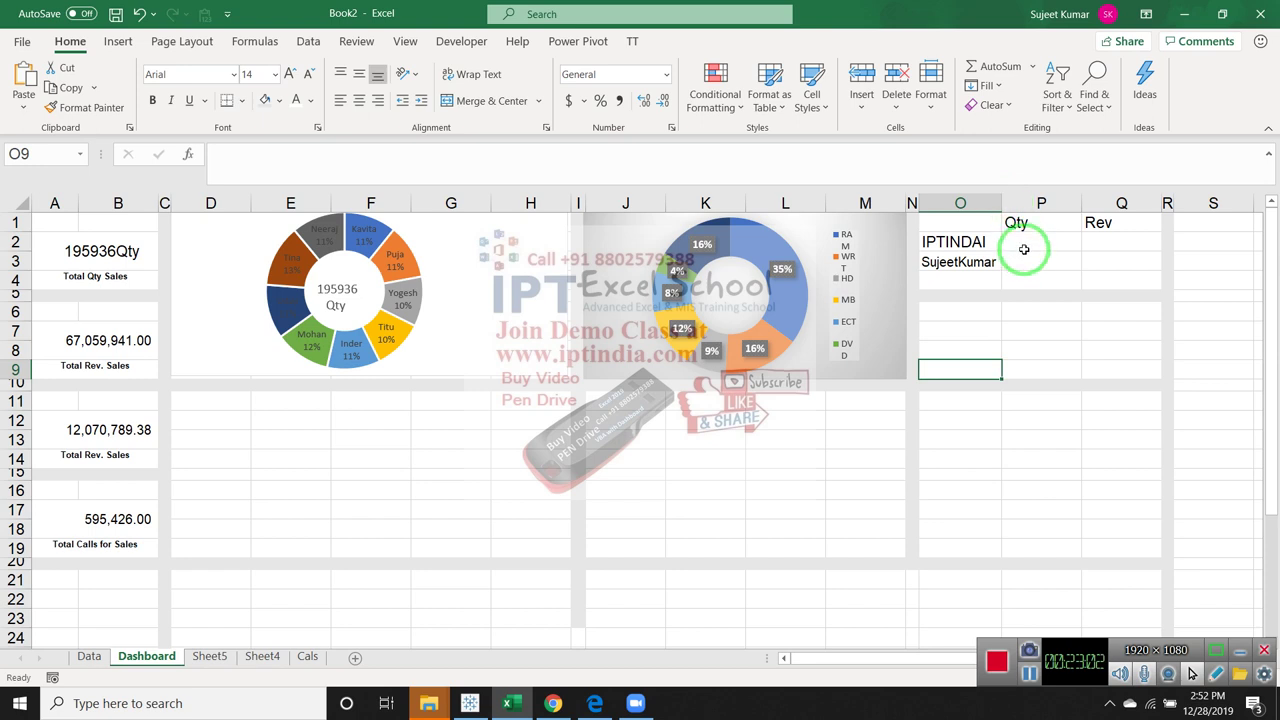
click(1024, 241)
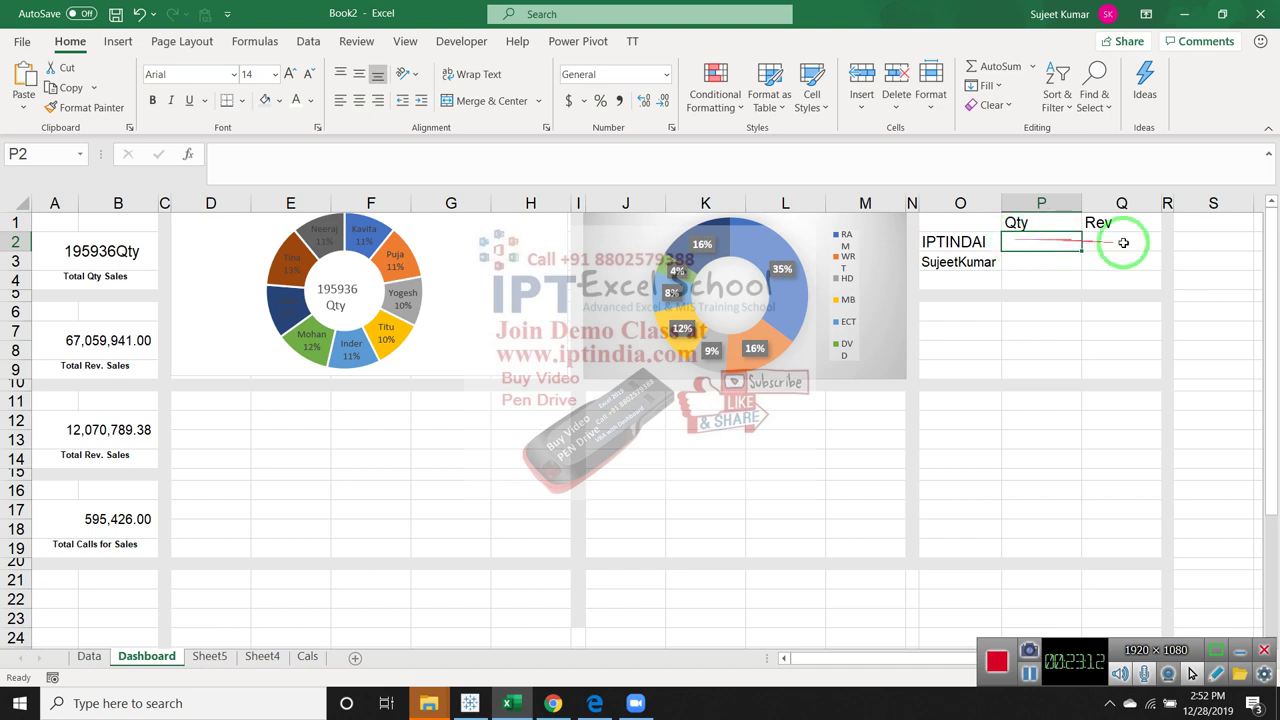
Enter =SUMIF(Data!P:P,O2,Data!J:J) in P2 to total IPTINDAI's quantity
text(=sum)
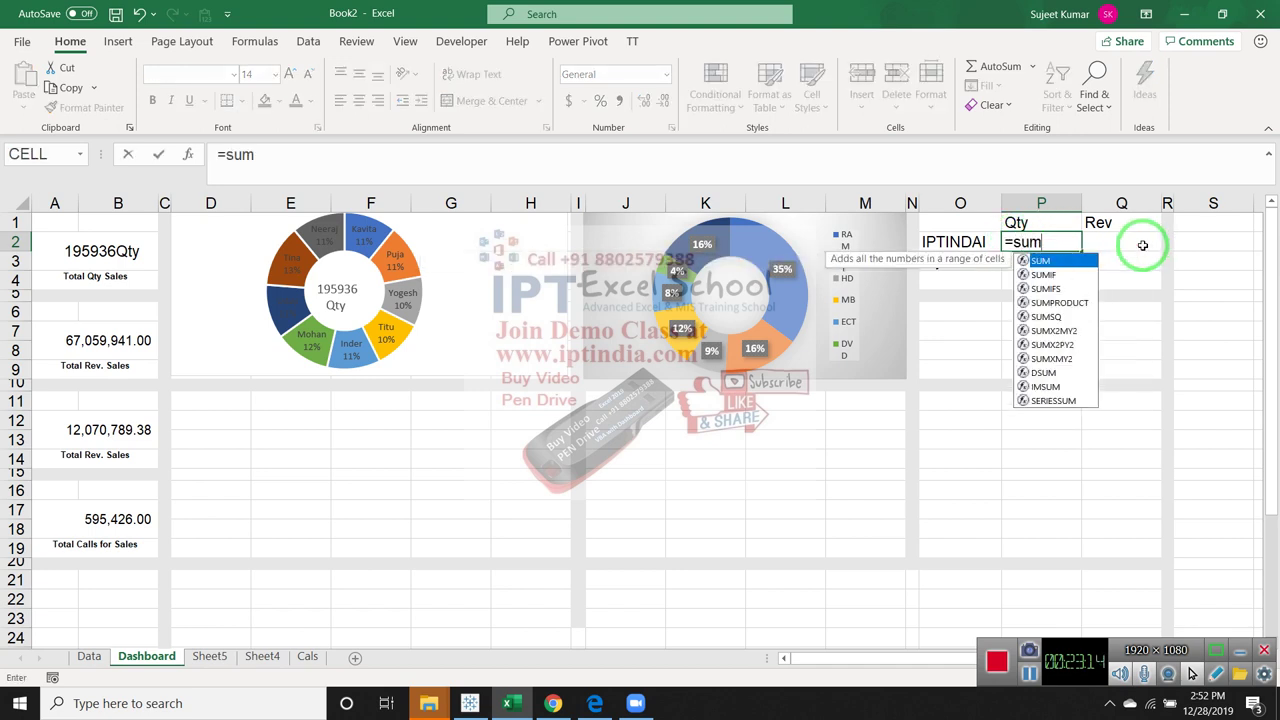
key(Down)
key(Tab)
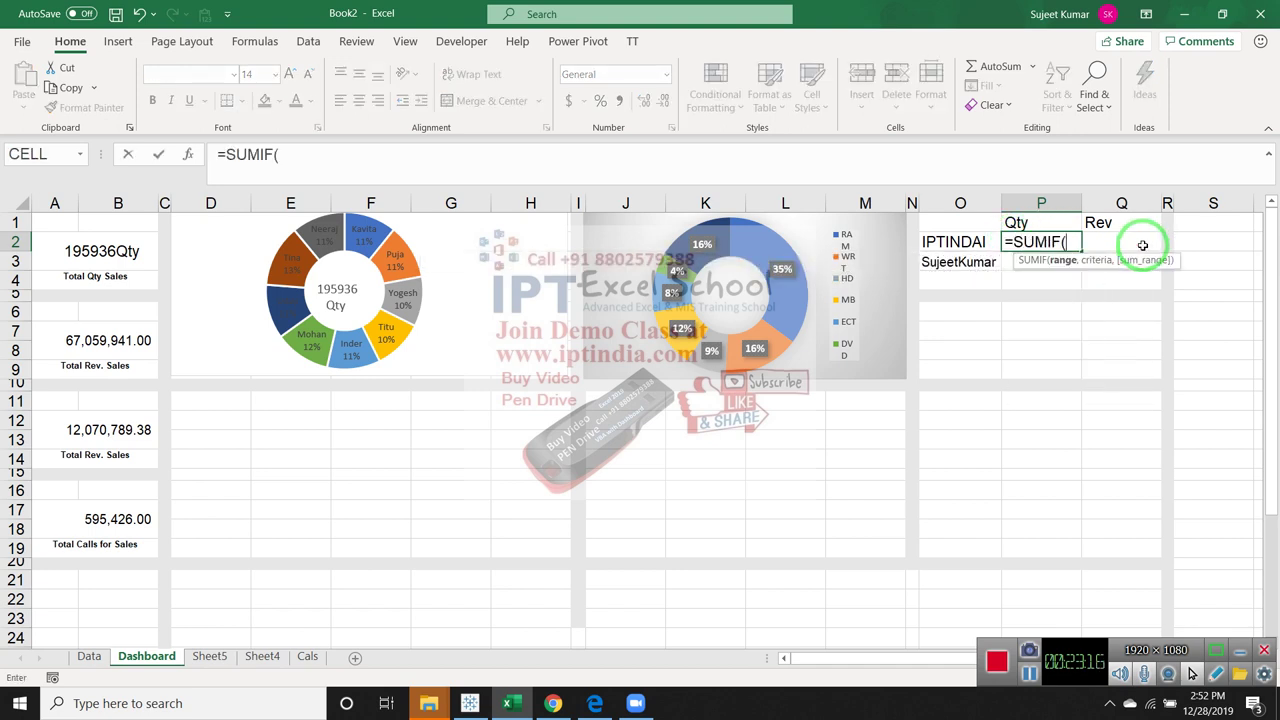
click(89, 657)
click(1152, 205)
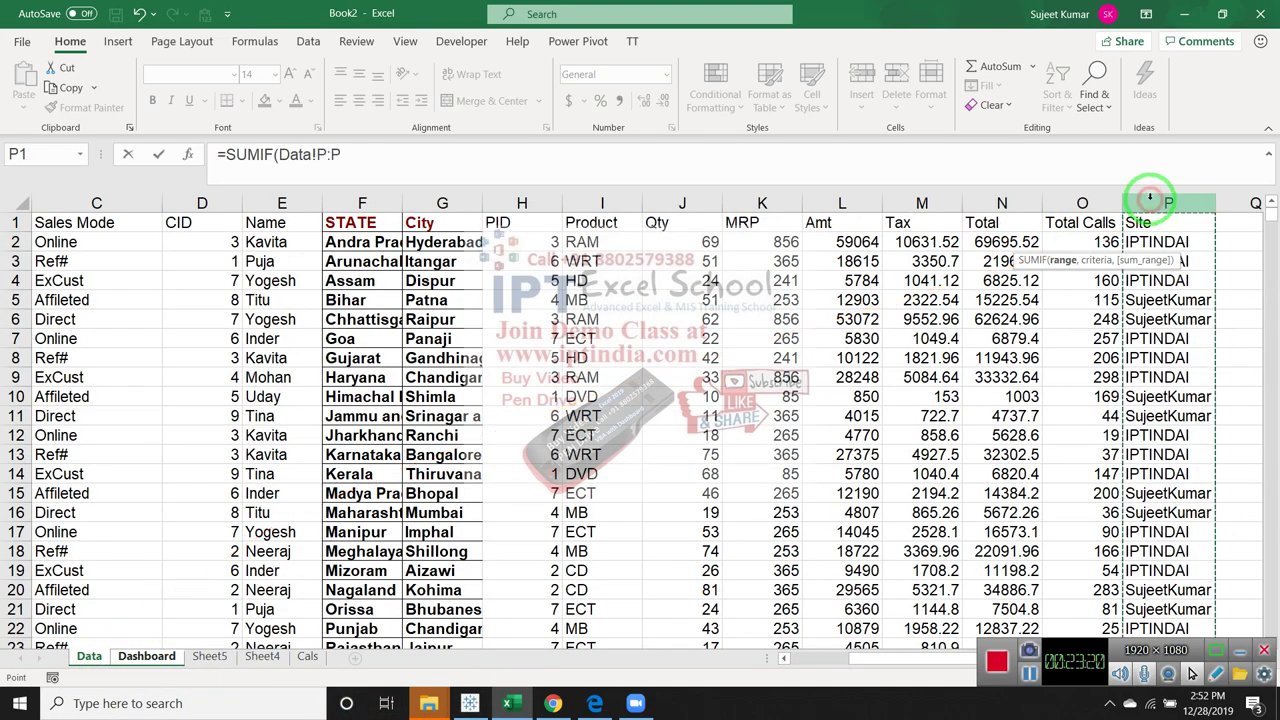
text(,)
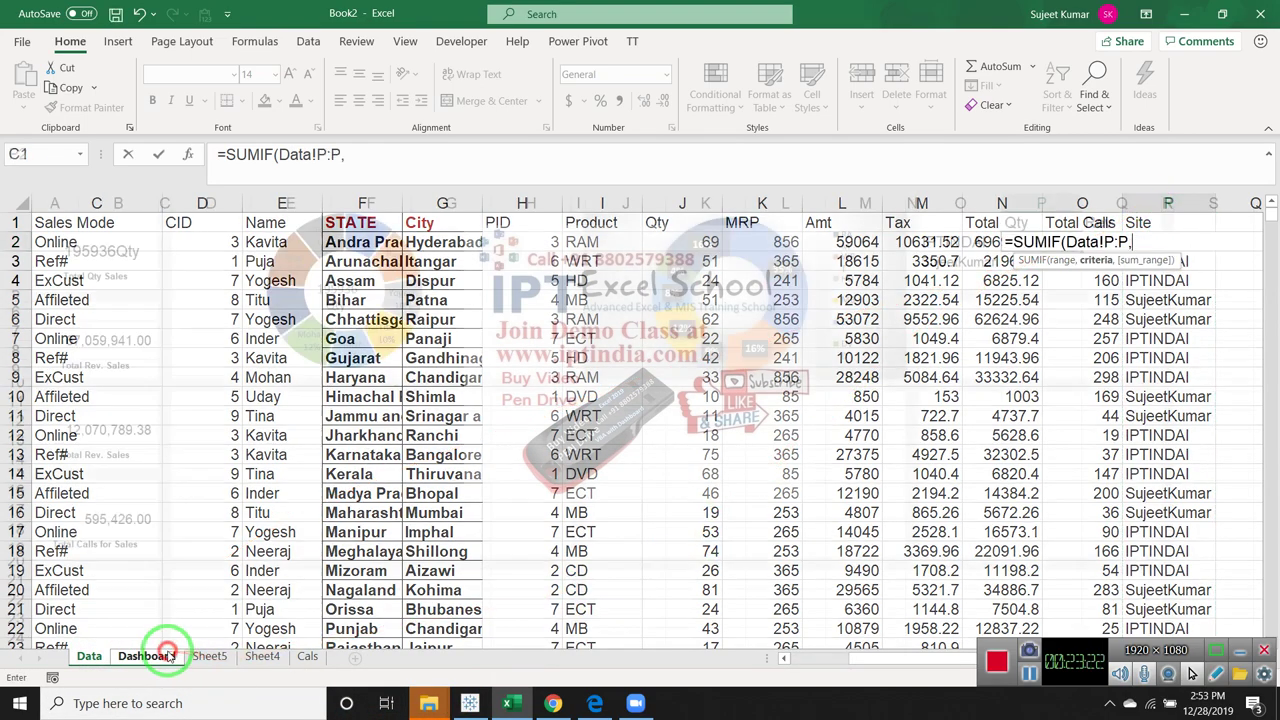
click(146, 656)
click(946, 242)
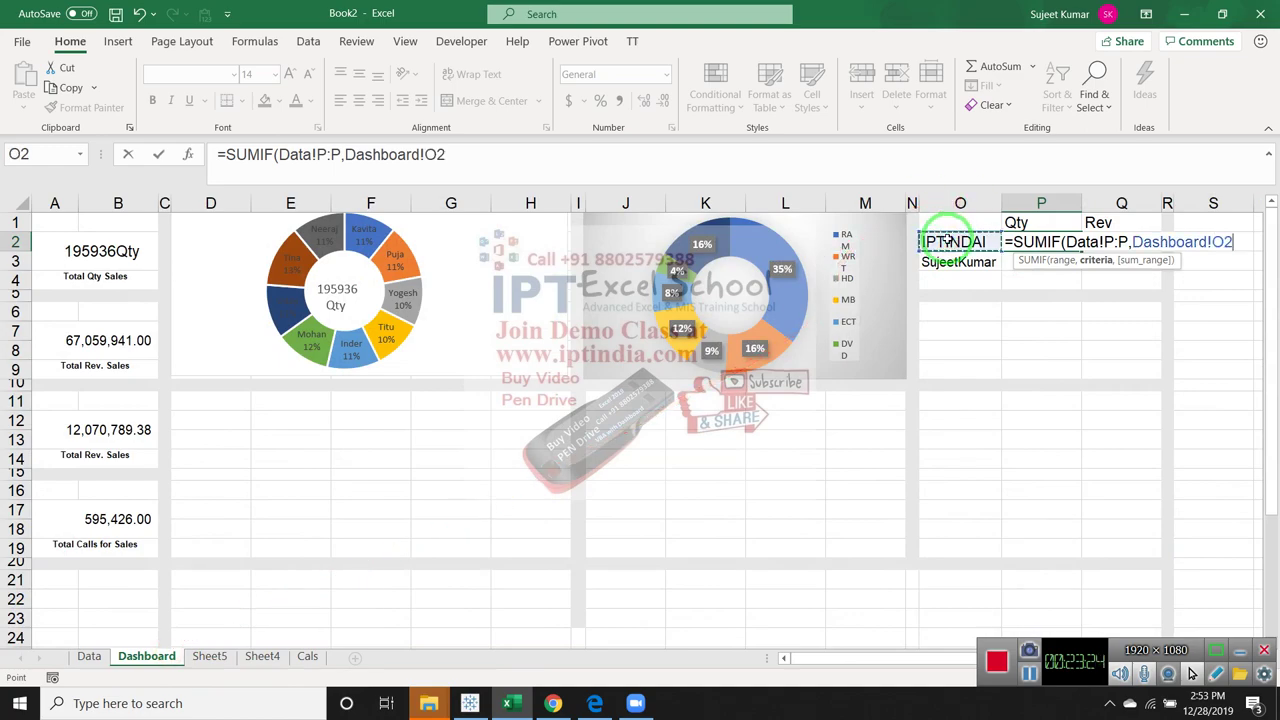
text(,)
click(89, 656)
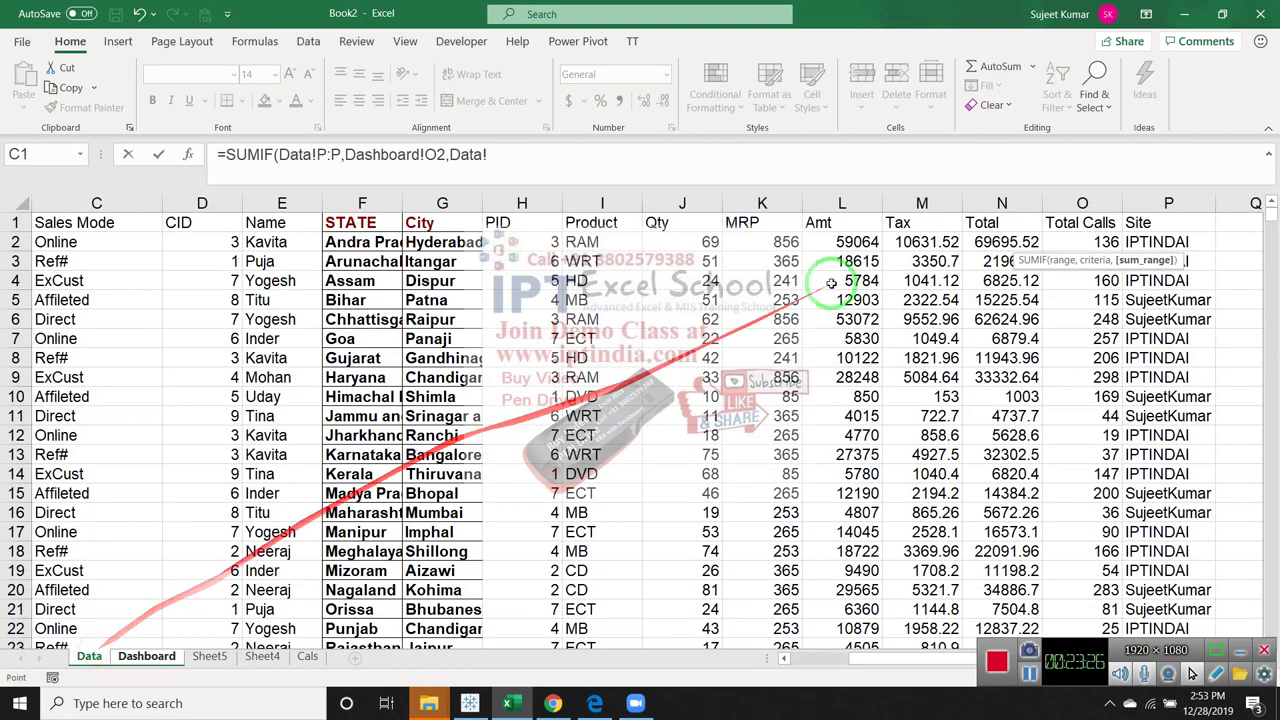
click(709, 204)
key(Return)
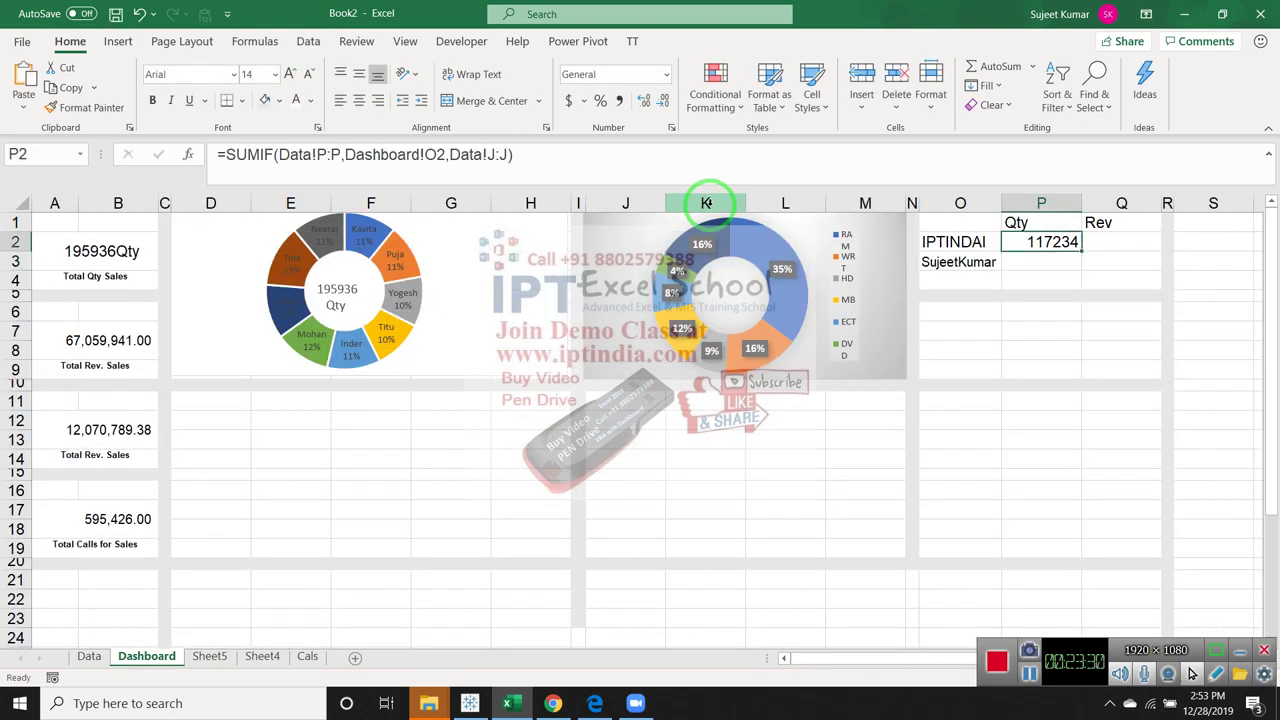
Copy P2's SUMIF formula text into Q2 under Rev and review the helper table
key(shift+Down)
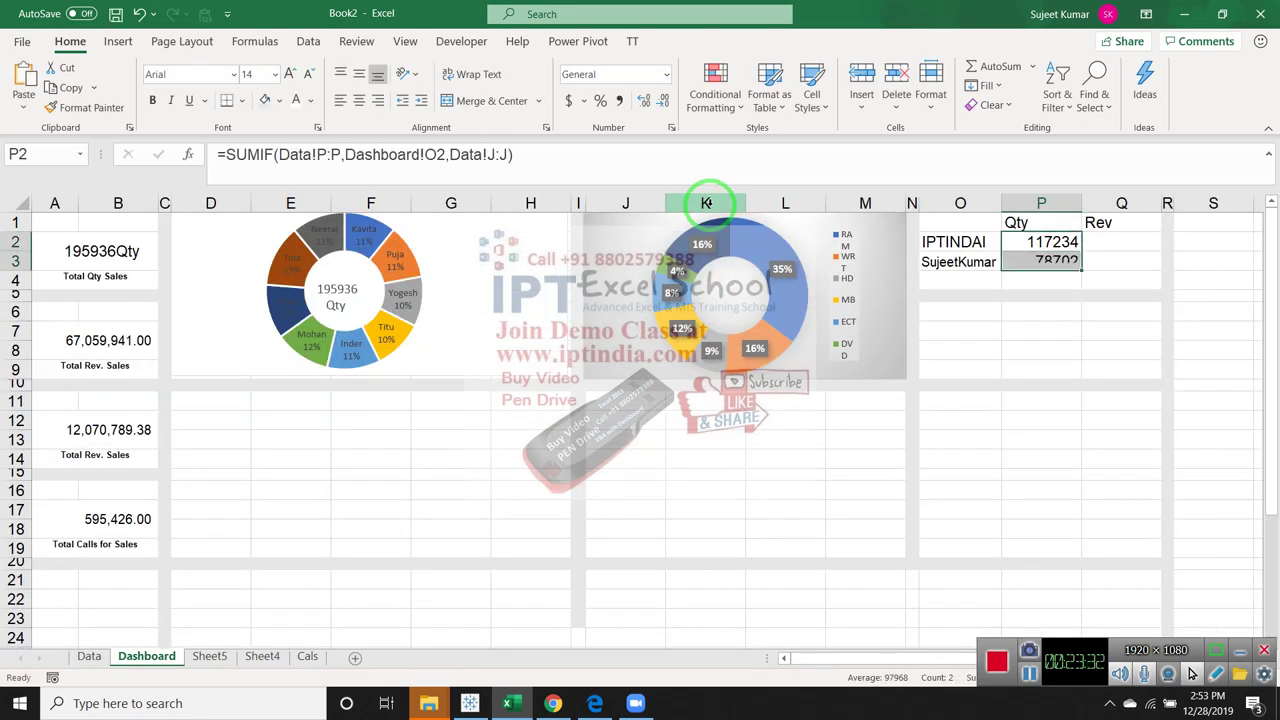
key(Right)
key(Left)
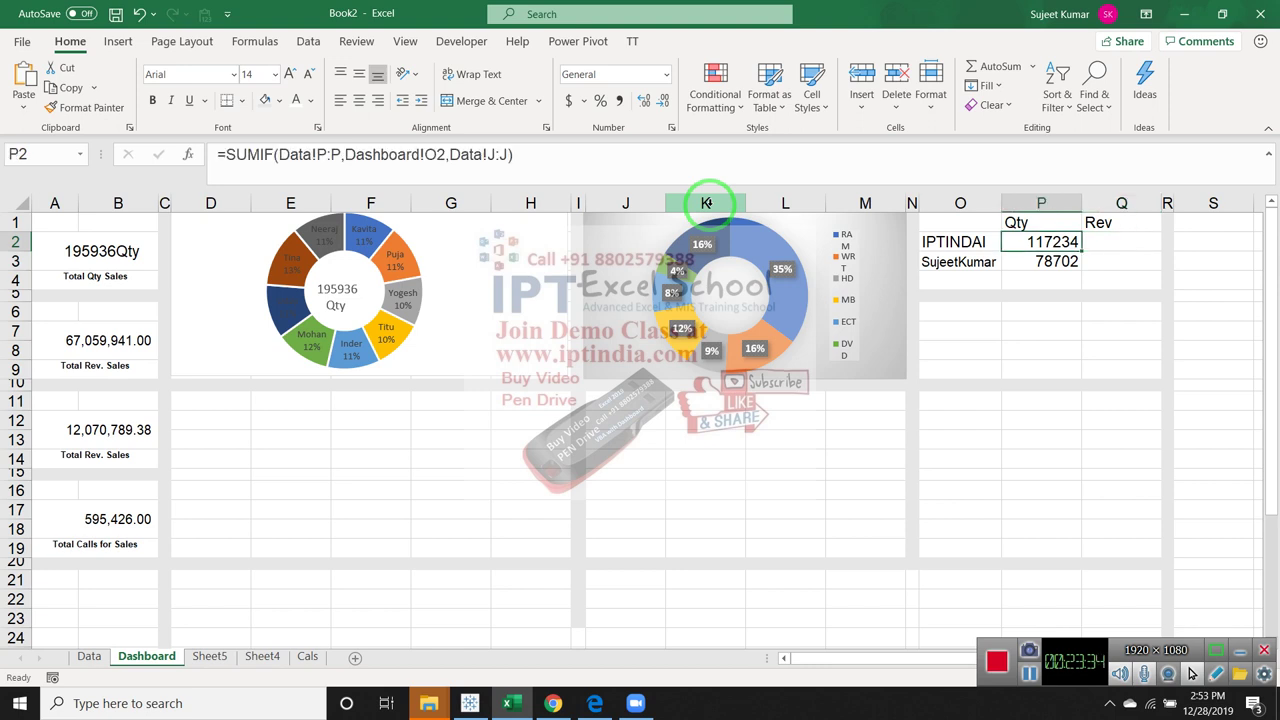
click(575, 155)
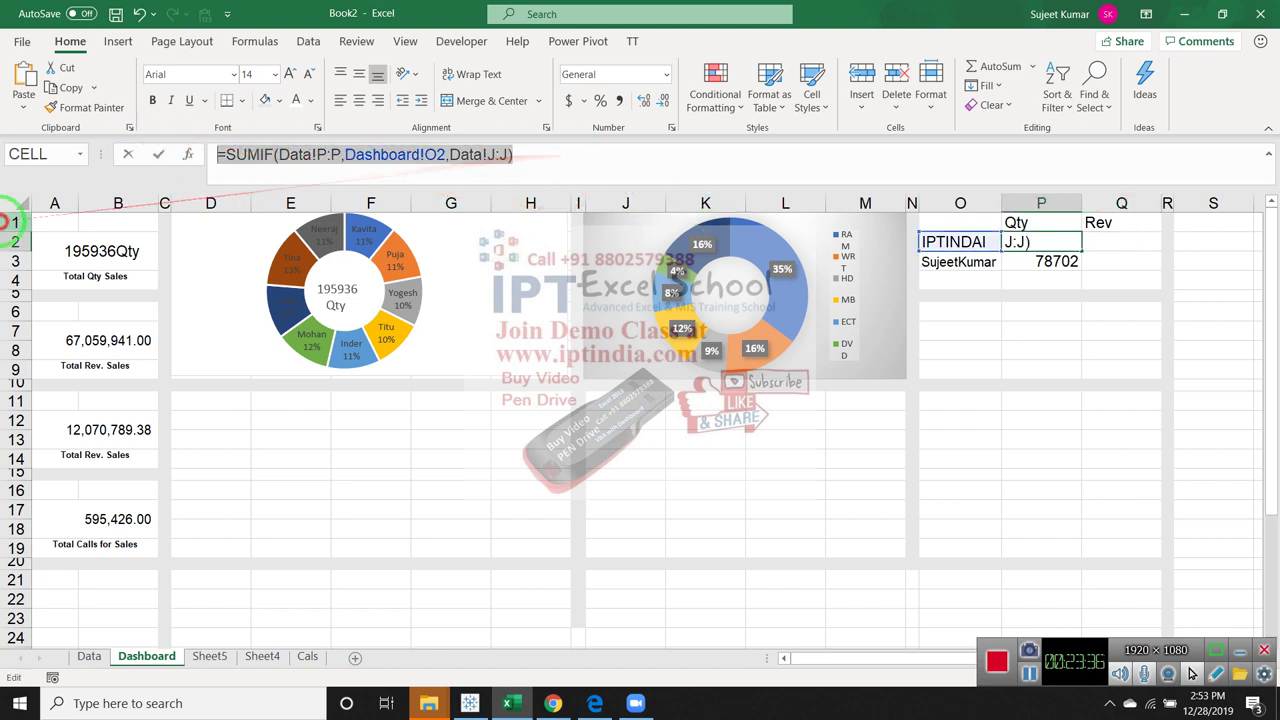
key(ctrl+Return)
key(Right)
text(=SUMIF(Data!P:P,Dashboard!O2,Data!J:J))
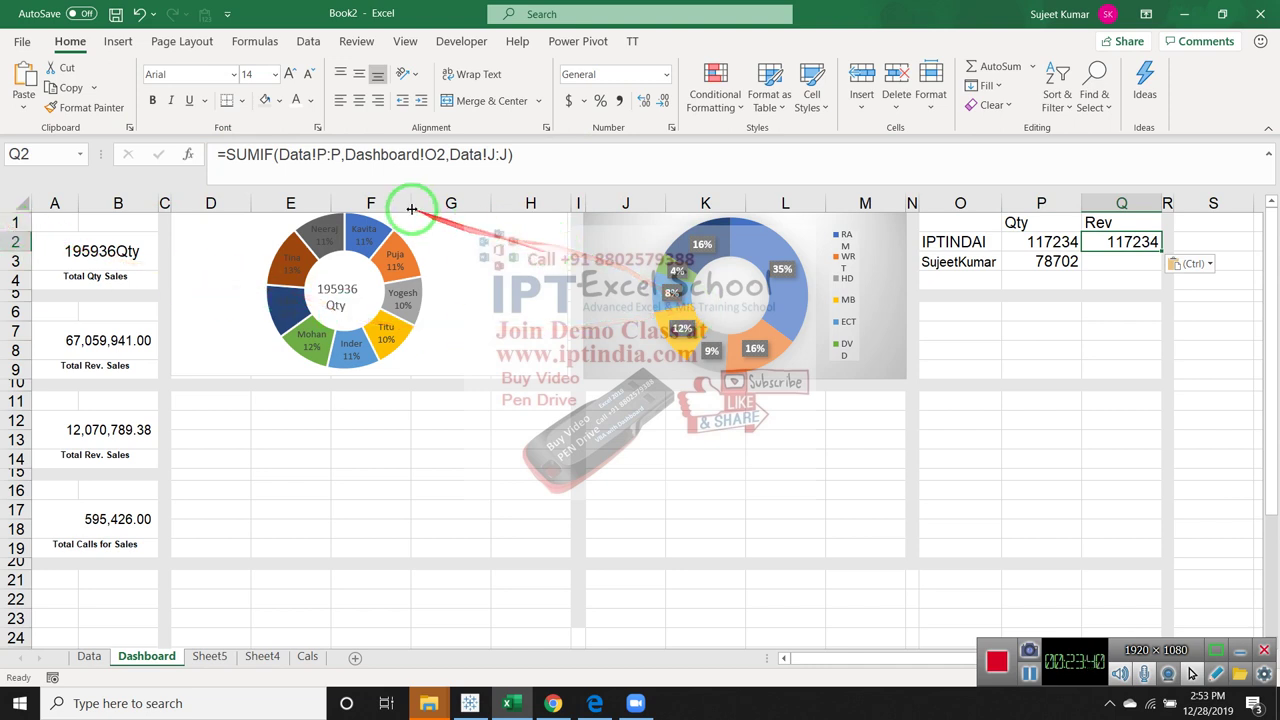
drag(1014, 222, 1100, 226)
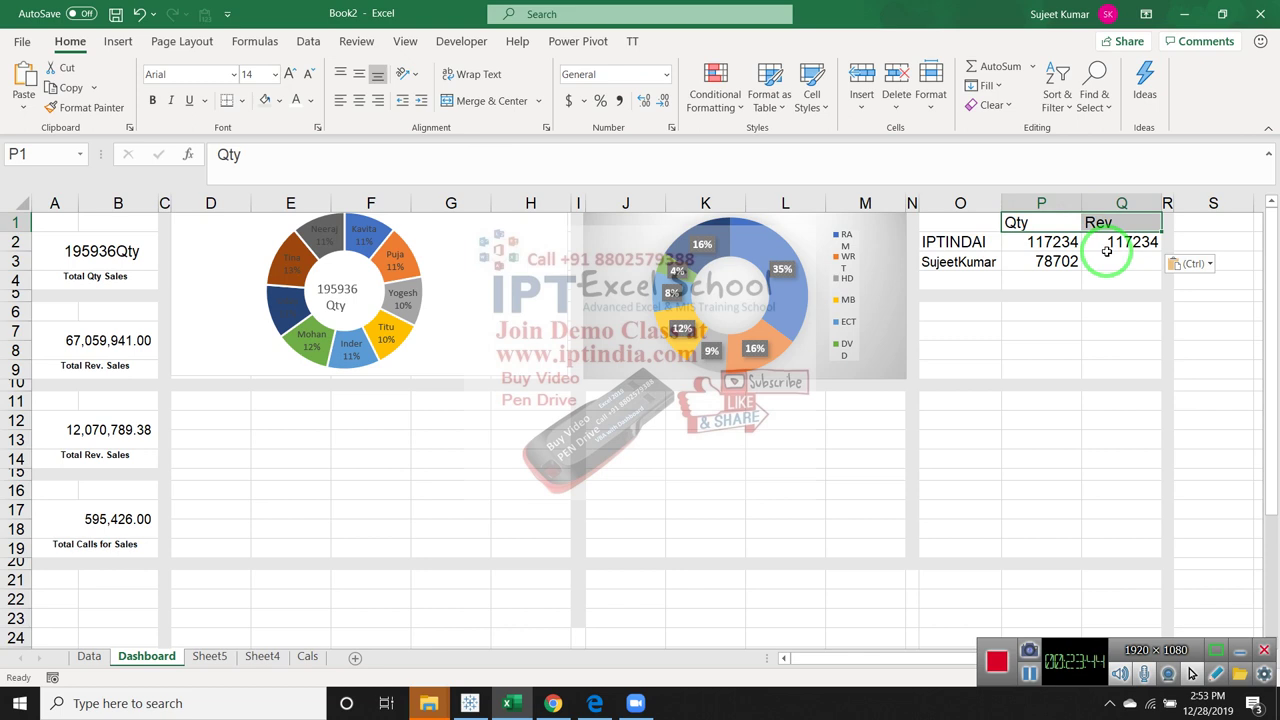
click(1043, 245)
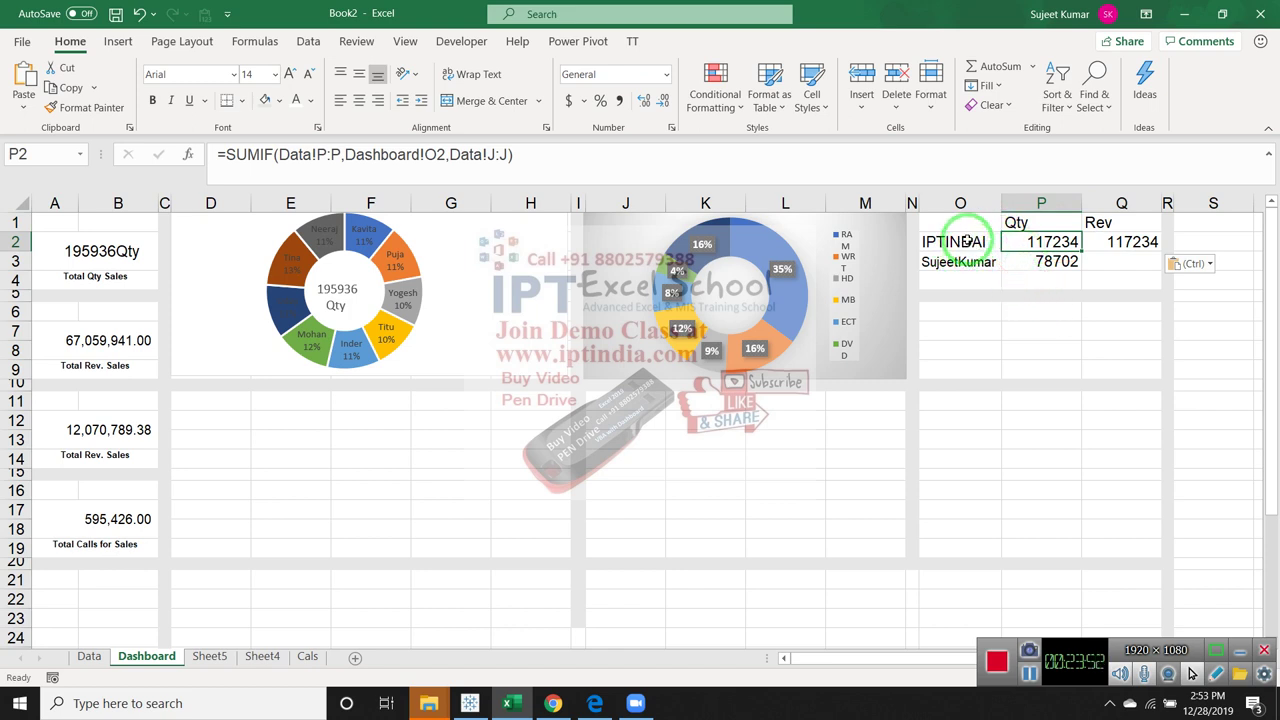
drag(965, 218, 1111, 268)
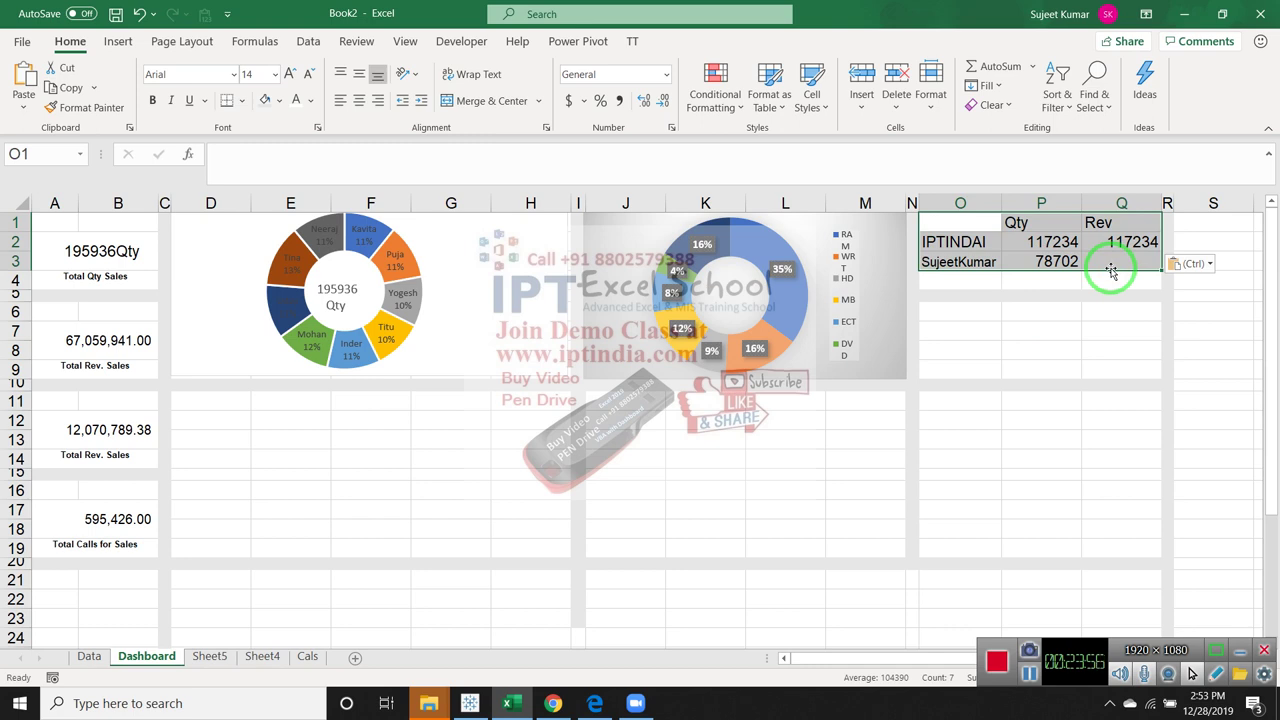
Clear the second site's row, the copied formula in Q2 and the Rev header
key(Down)
key(Down)
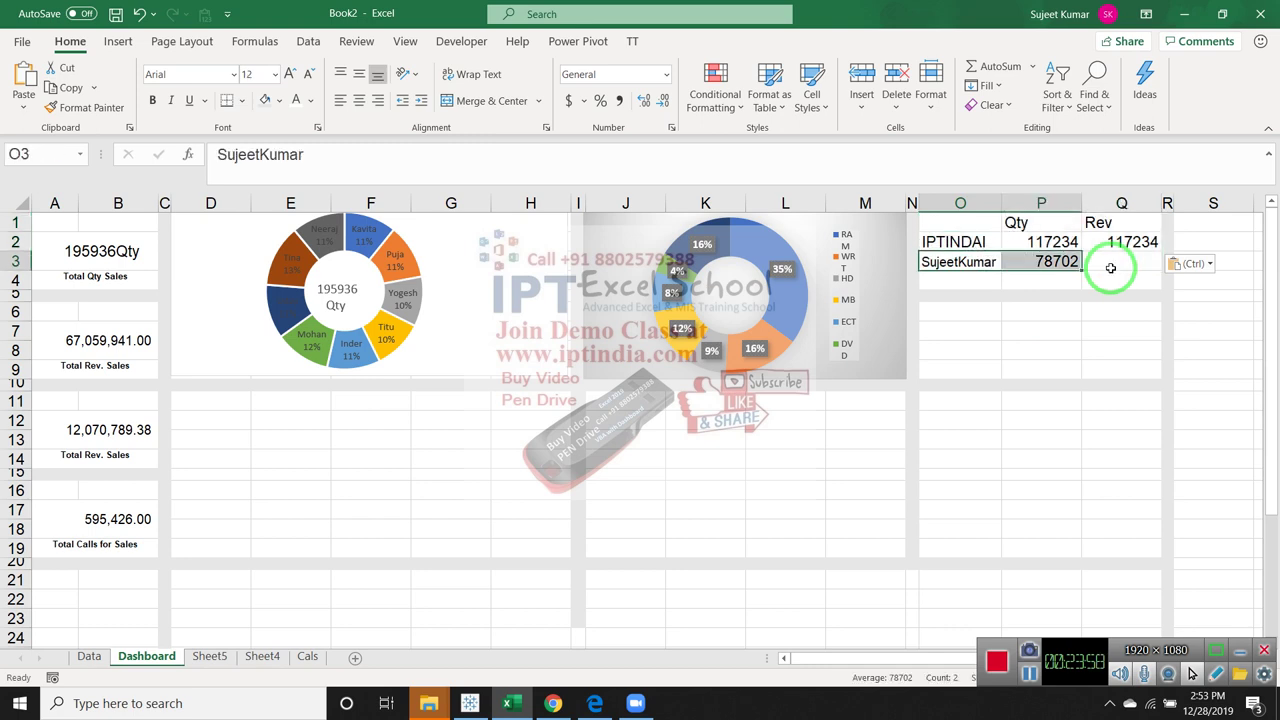
key(ctrl+z)
key(Up)
key(Right)
key(Right)
key(Delete)
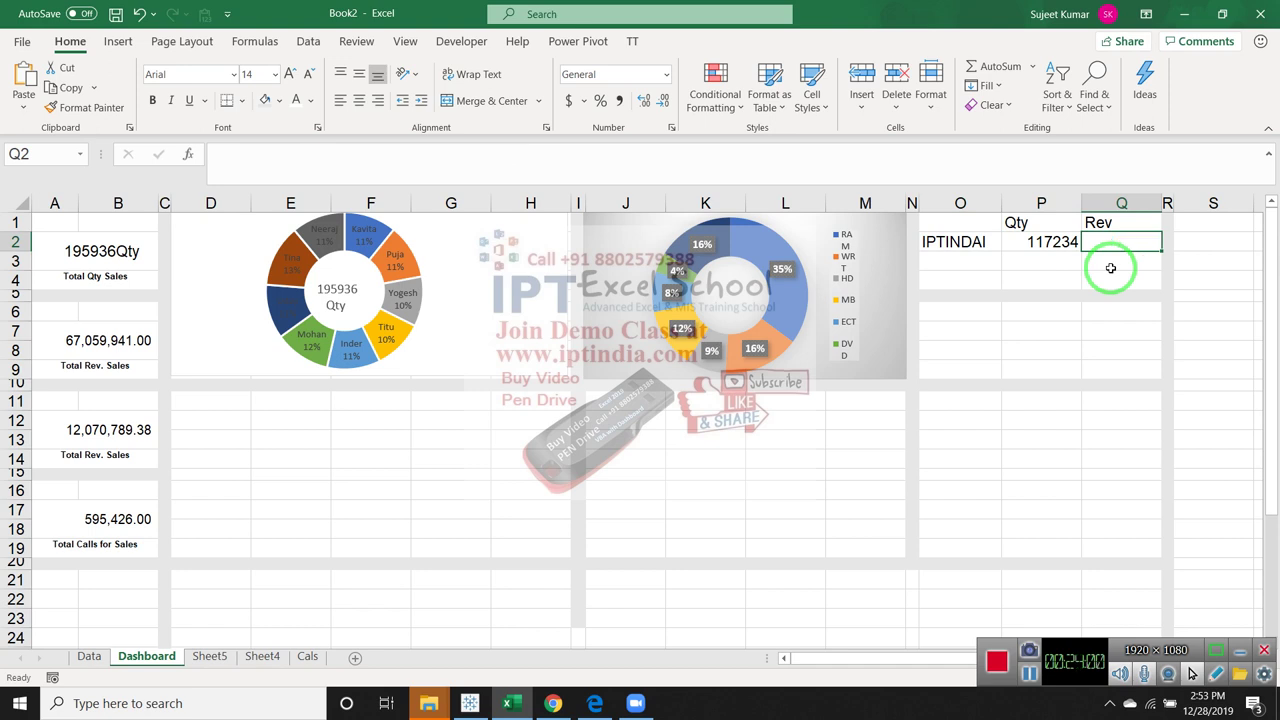
key(Up)
key(Delete)
key(Left)
key(Down)
key(Left)
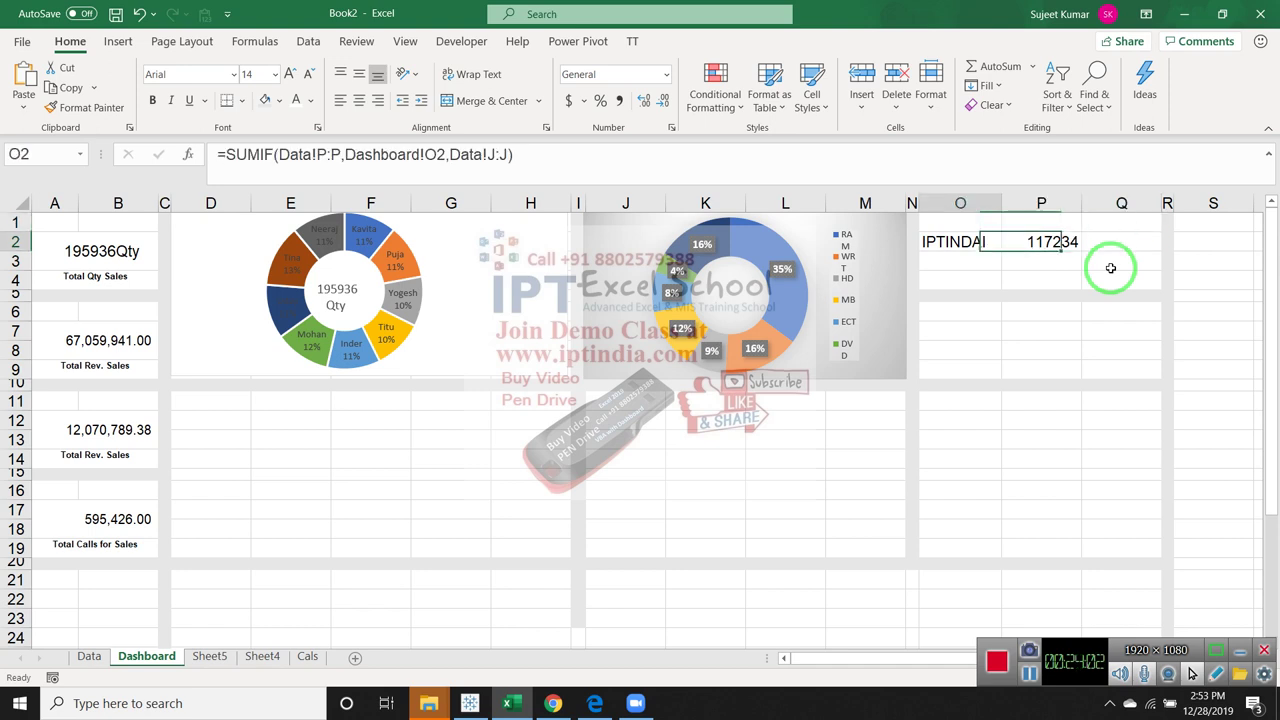
Move IPTINDAI beneath its 117234 total and insert an empty column at P
click(983, 260)
click(977, 249)
drag(977, 255, 1018, 272)
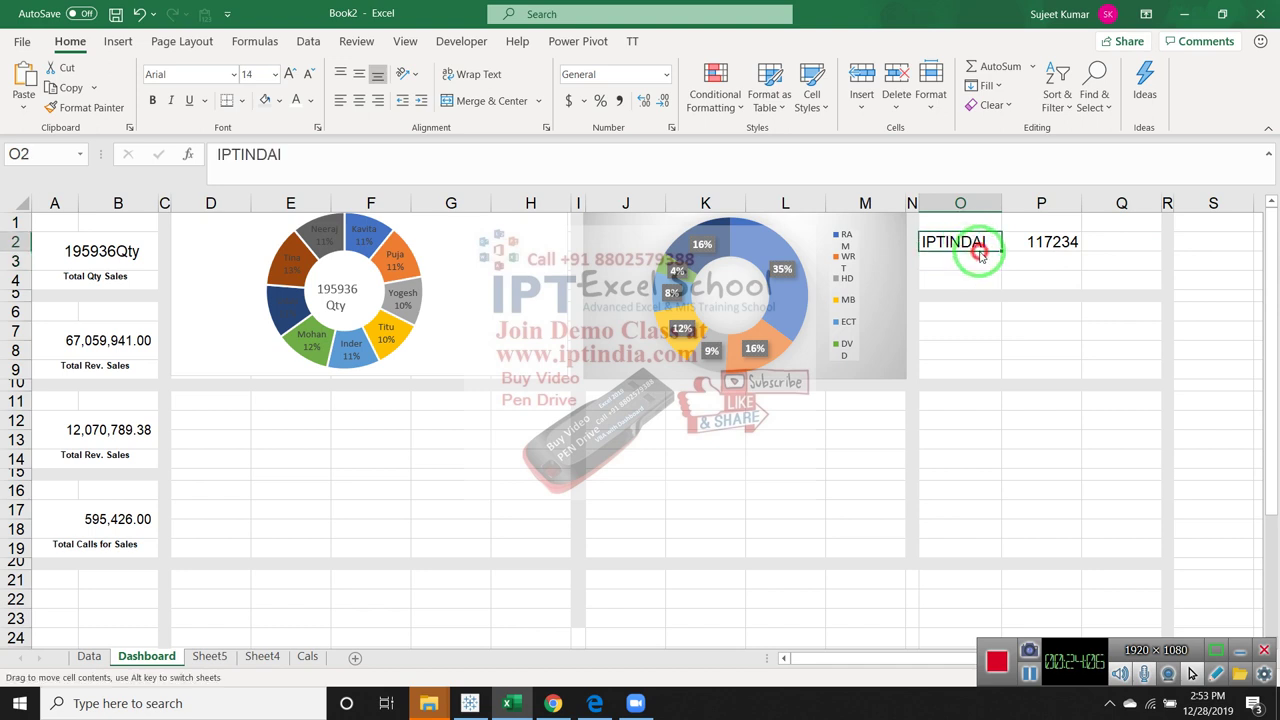
click(1036, 240)
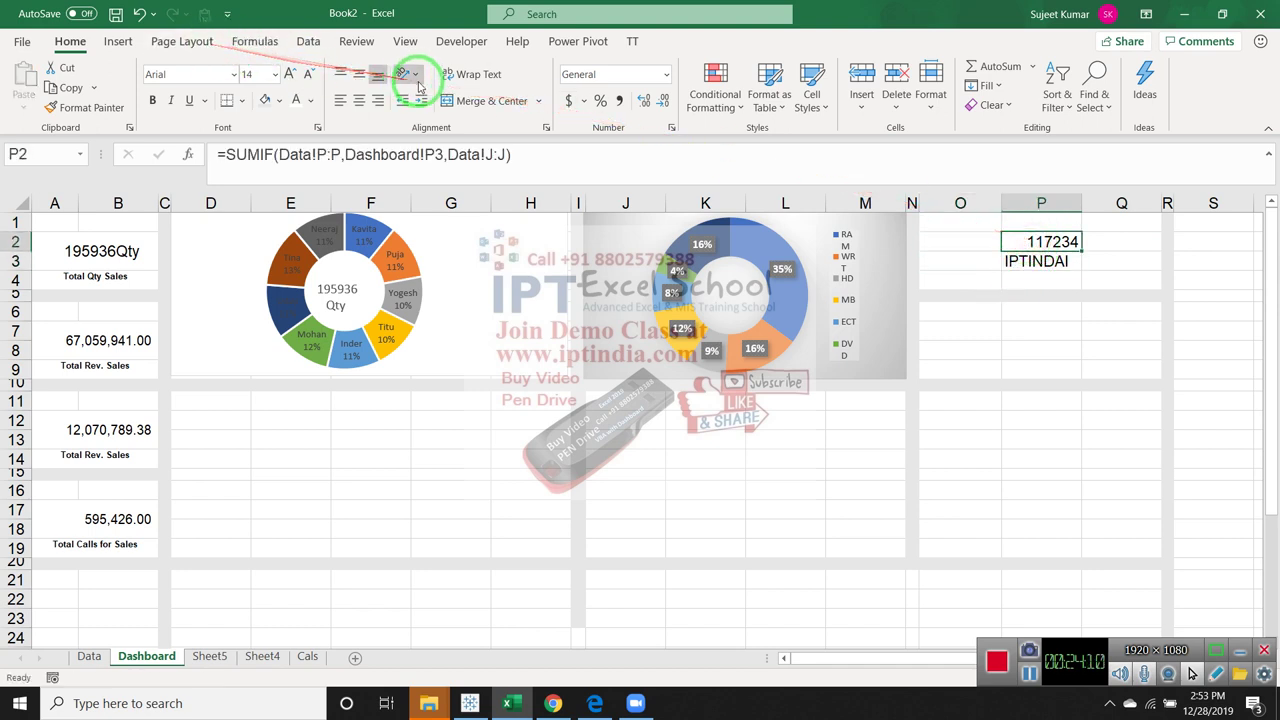
right_click(1062, 240)
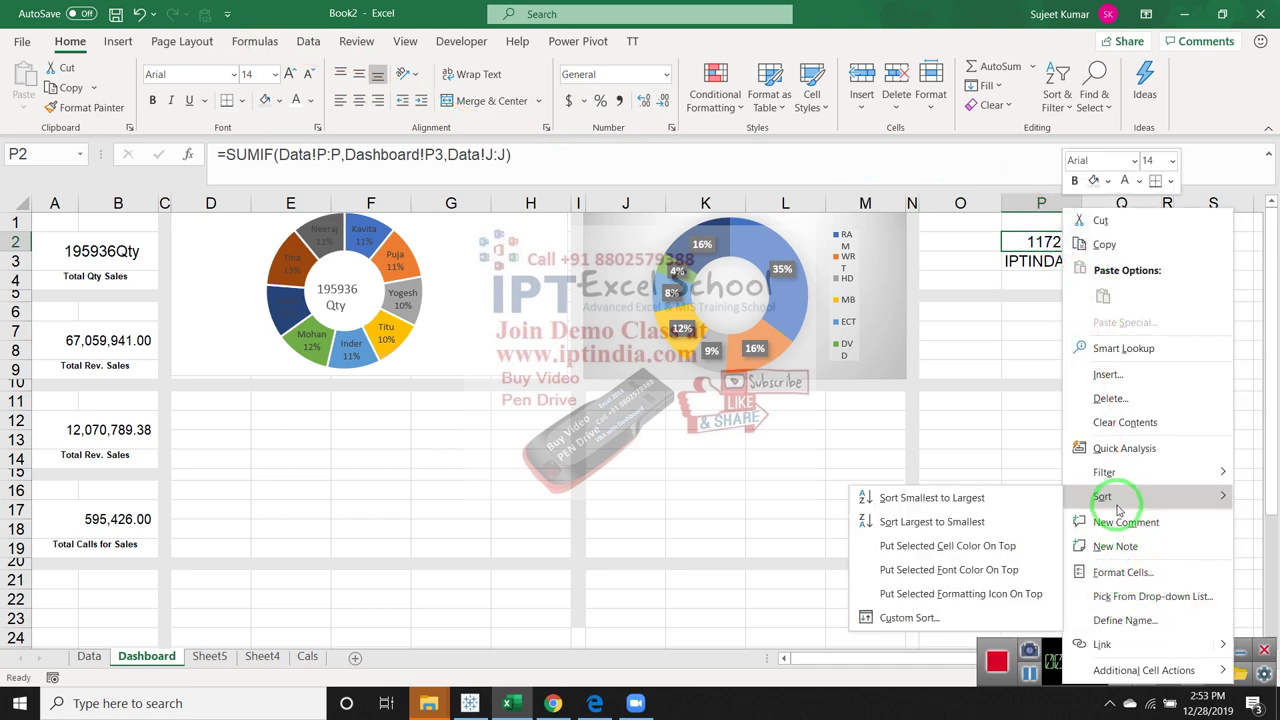
click(965, 261)
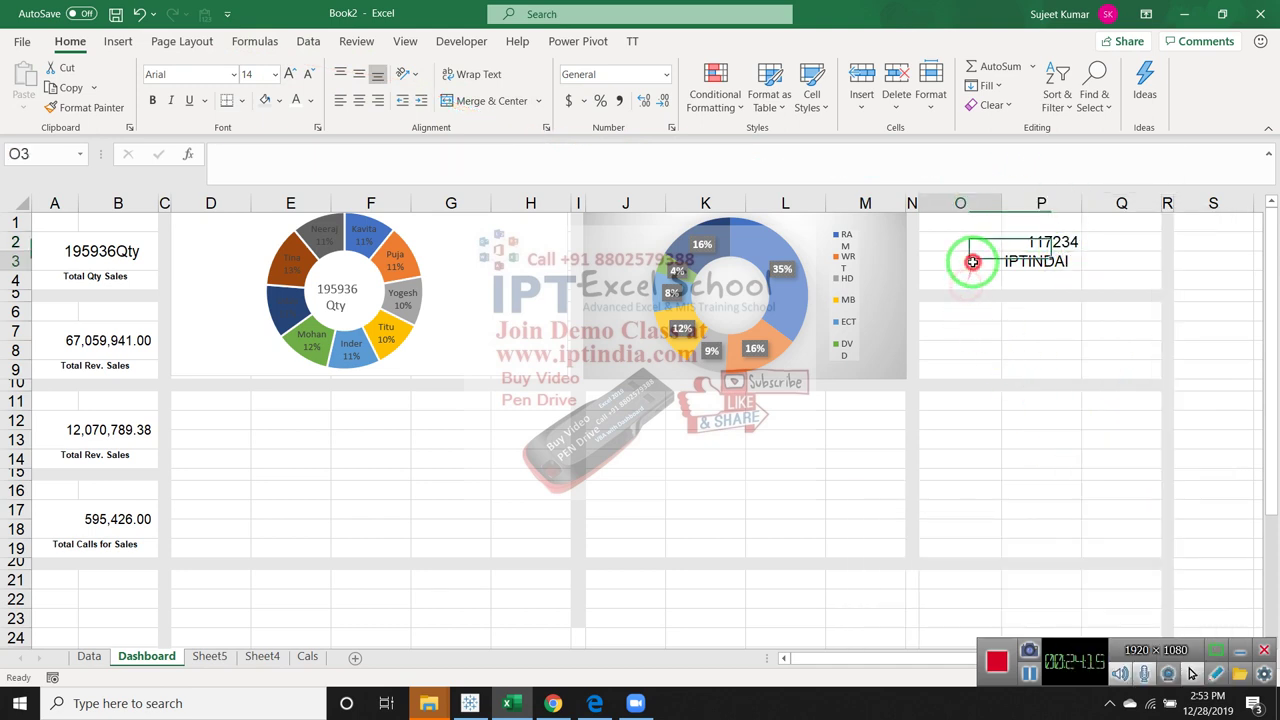
click(1010, 203)
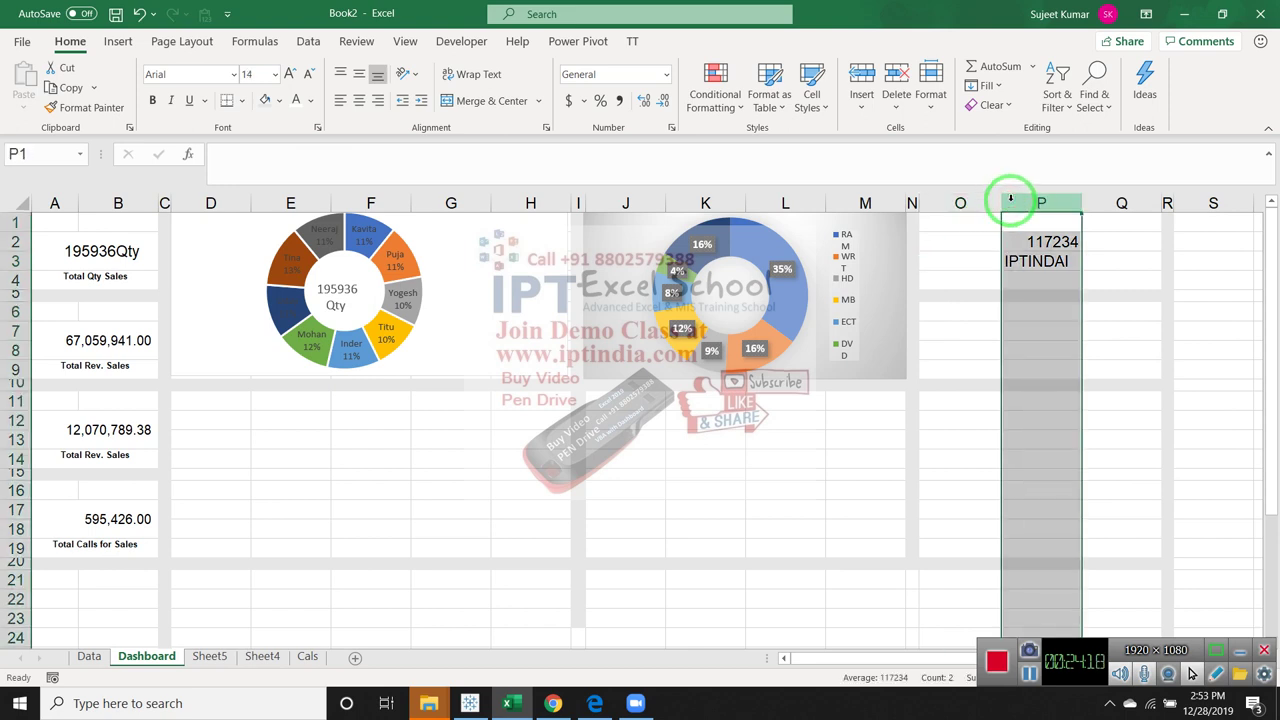
key(ctrl+shift+plus)
click(1050, 345)
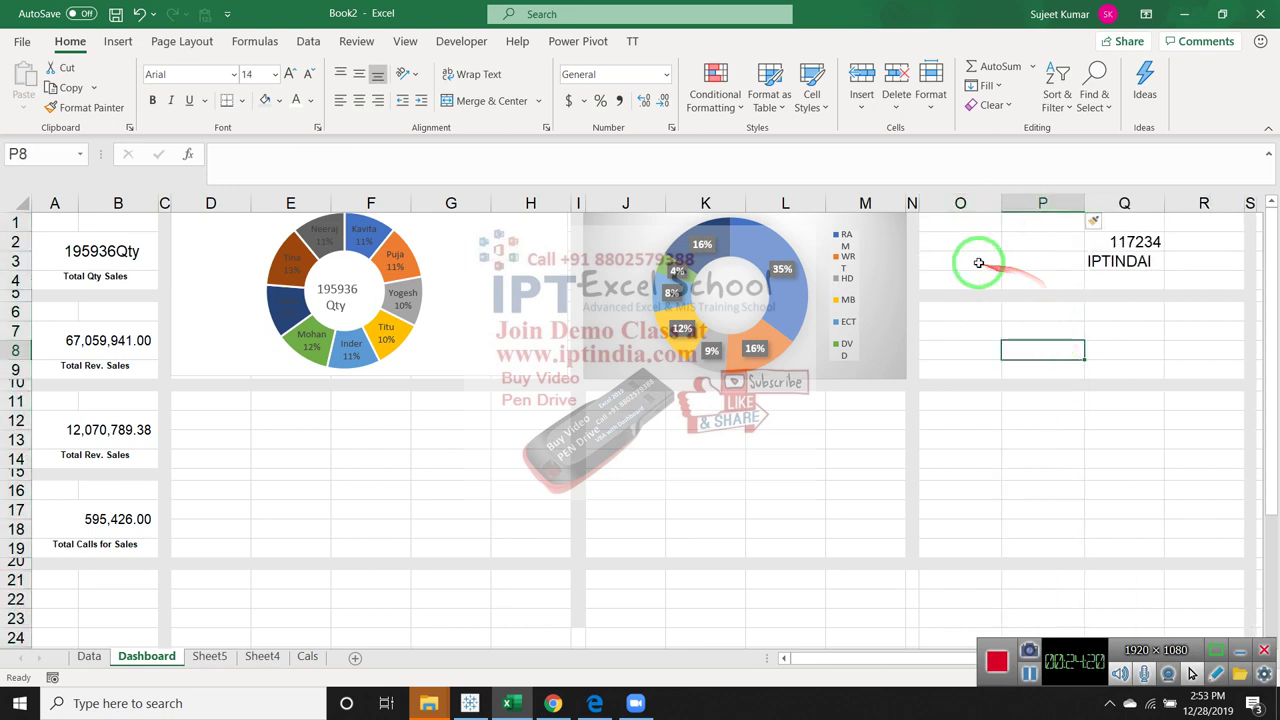
Merge O2:P2 and Q2:R2, clearing the old total and IPTINDAI label from column Q
drag(980, 244, 1006, 245)
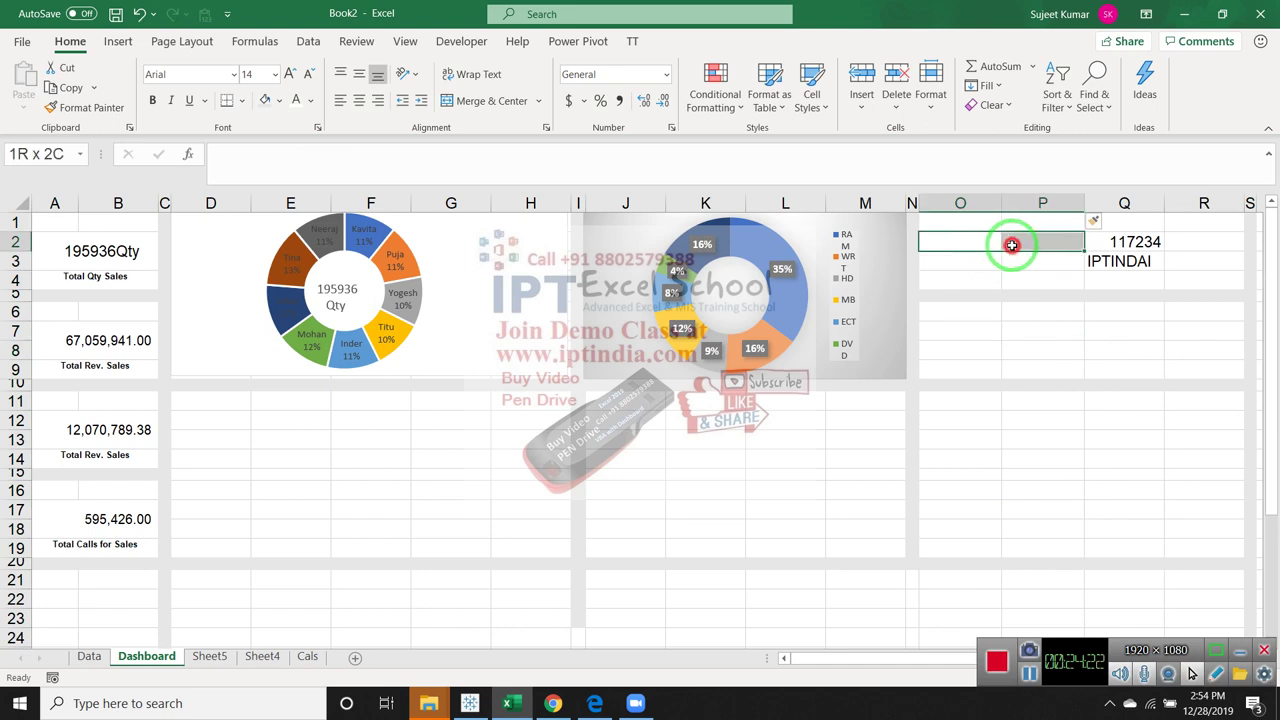
click(490, 100)
click(994, 263)
click(1020, 263)
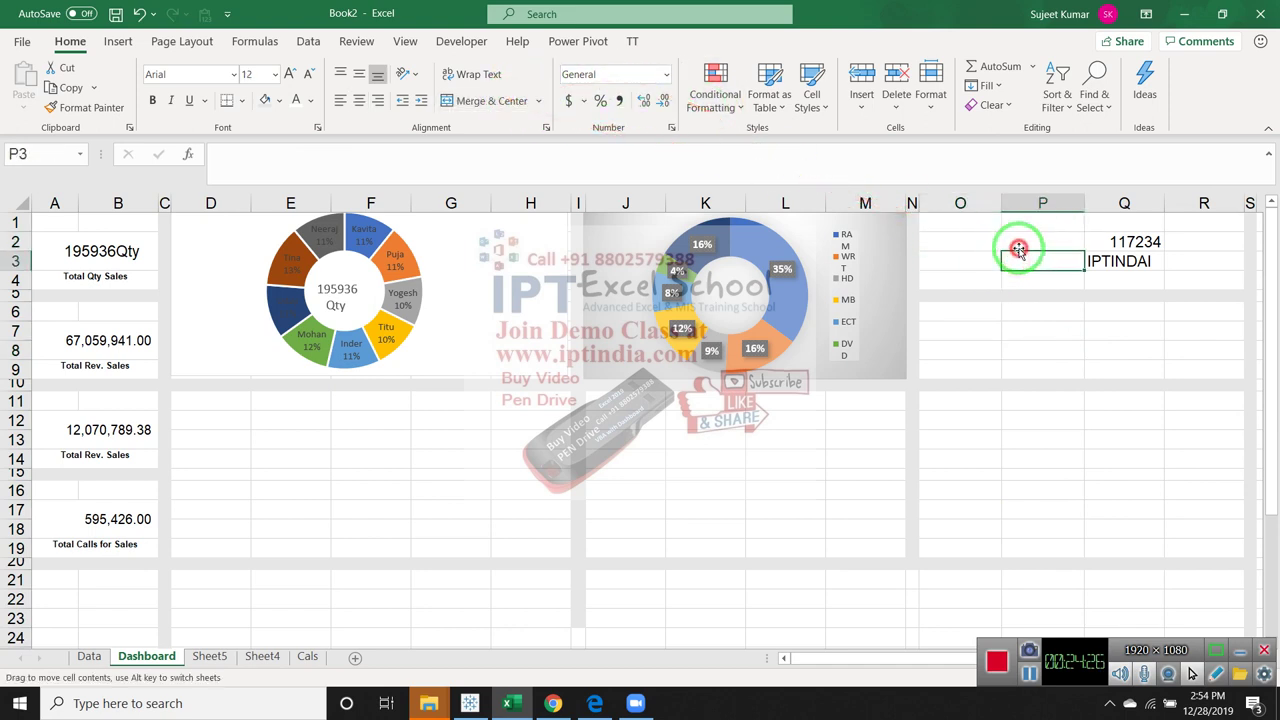
drag(960, 245, 1016, 245)
key(ctrl+y)
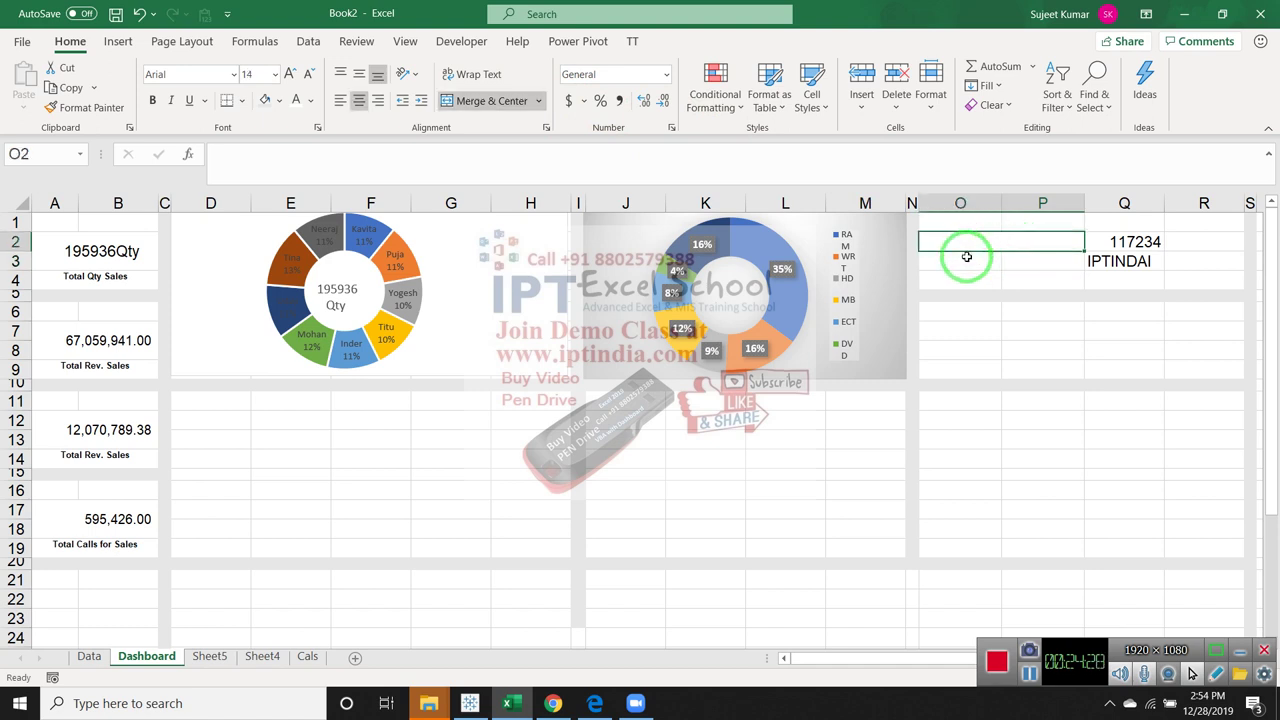
mouse_move(1126, 240)
mouse_down()
mouse_move(1131, 252)
mouse_move(1200, 243)
mouse_up()
key(Delete)
click(1133, 248)
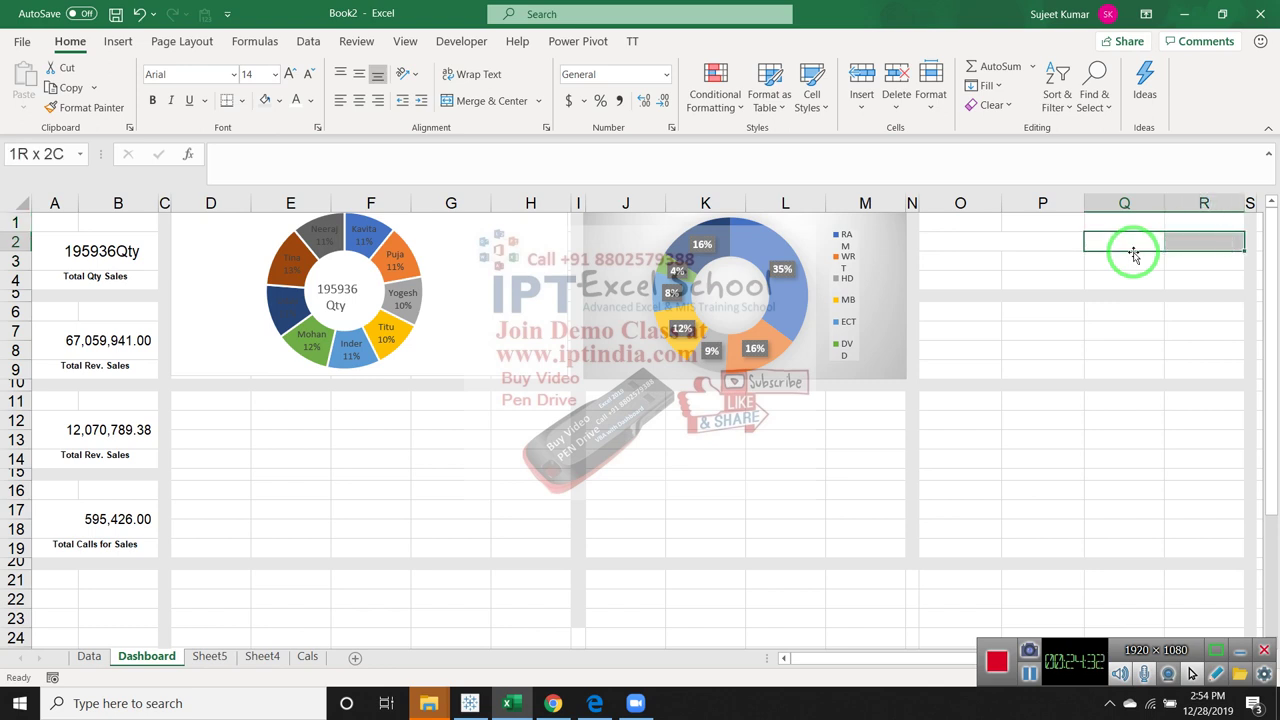
click(491, 100)
Clear a #NAME? error from merged O2, then type IPTINDA in O3 and Qty beside it
drag(960, 245, 1011, 246)
text(=)
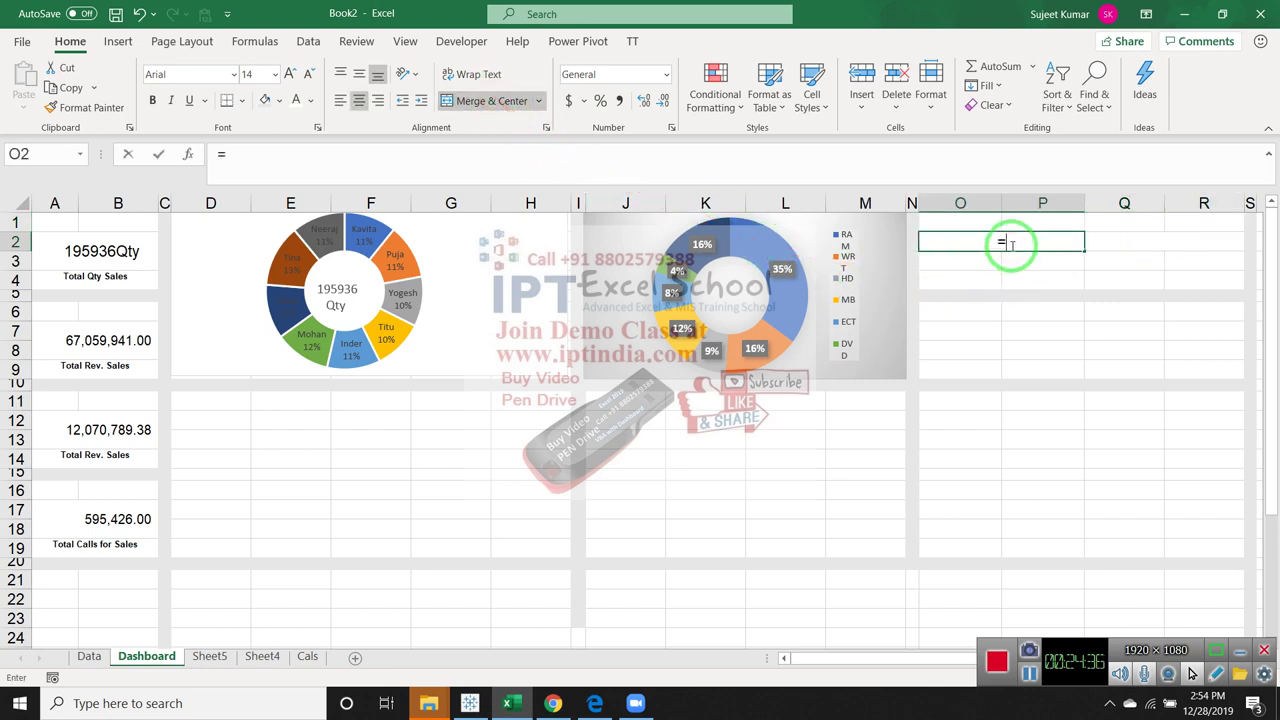
text(su)
key(Return)
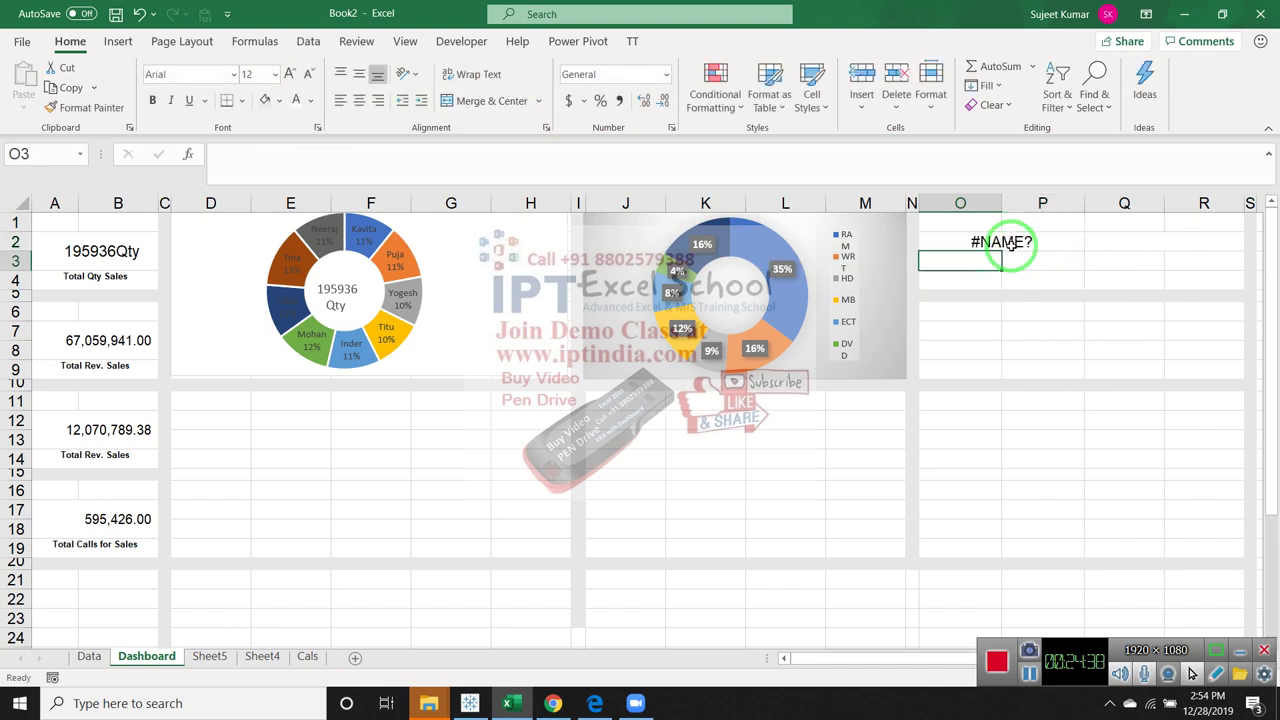
click(1011, 246)
key(BackSpace)
key(Return)
text(IPTINDA)
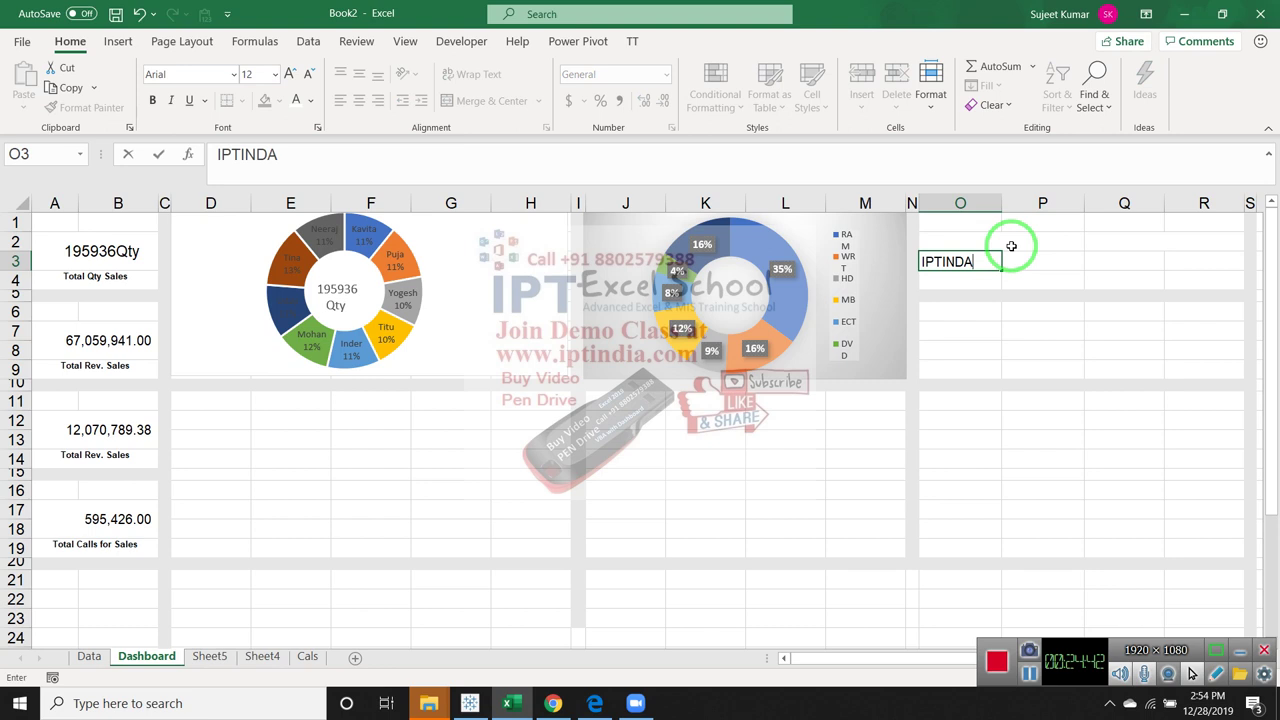
key(Tab)
text(Q)
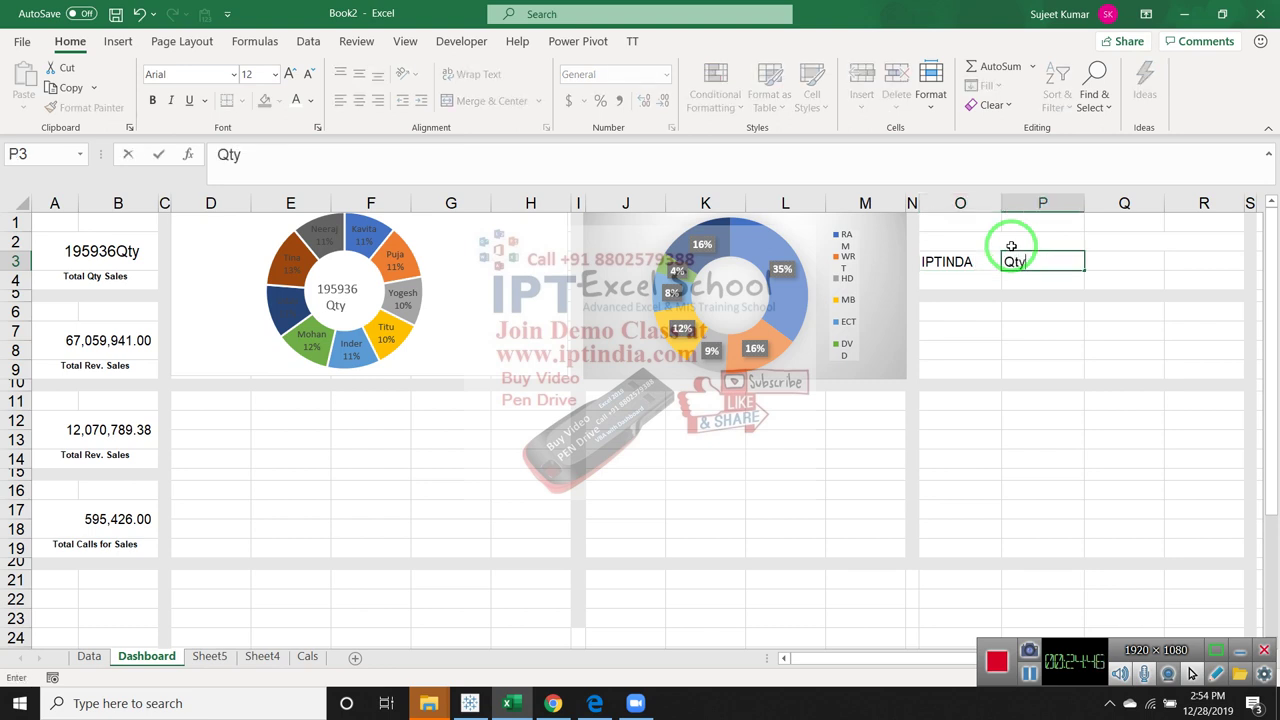
key(shift+Tab)
key(Tab)
key(Tab)
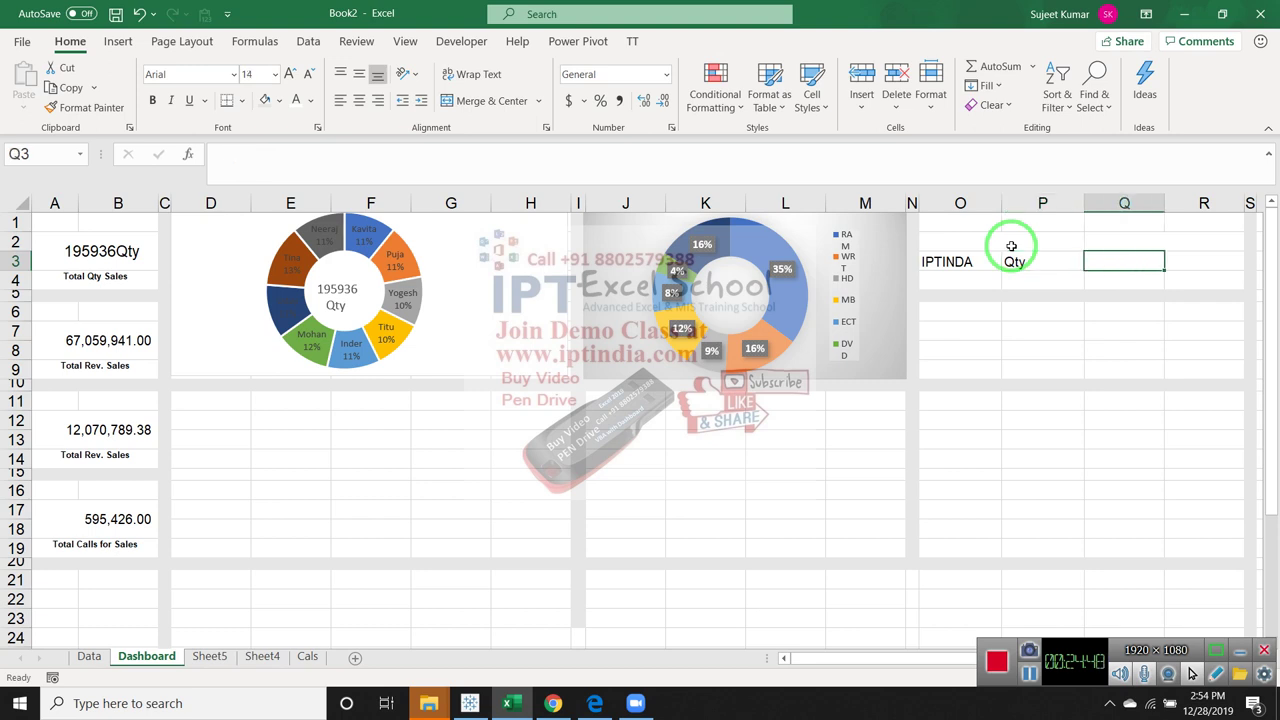
text(S)
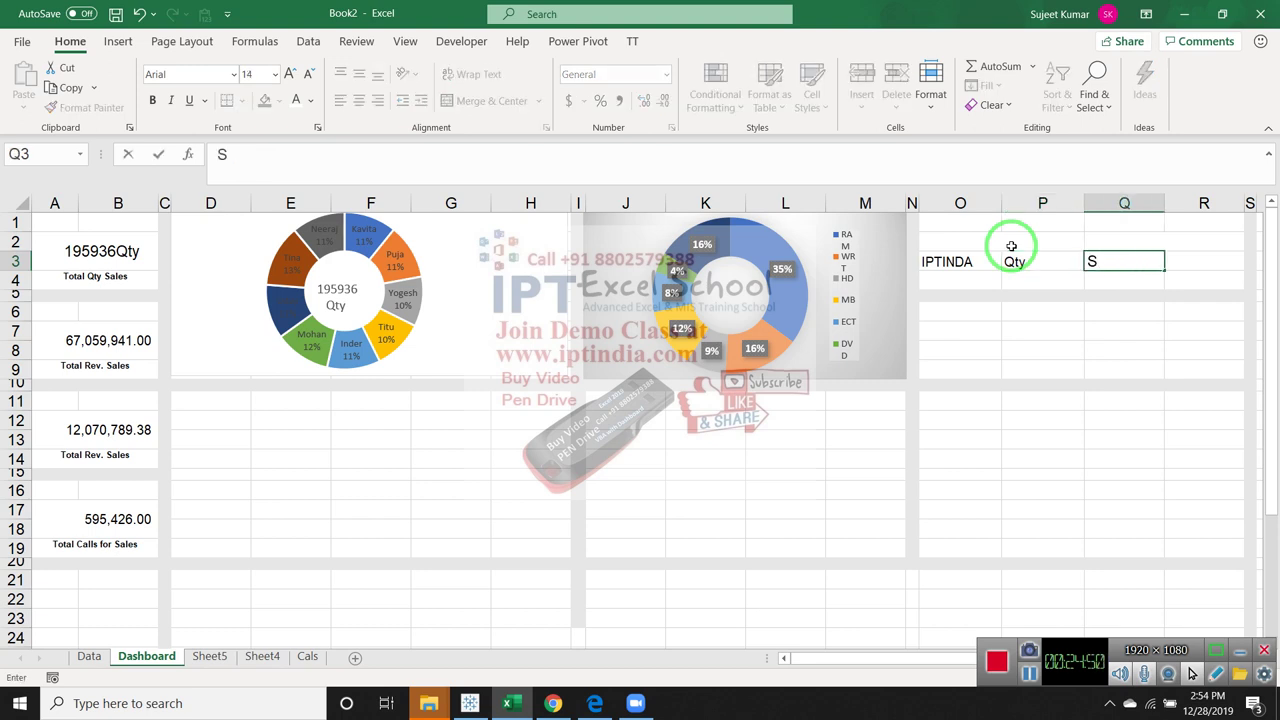
key(Escape)
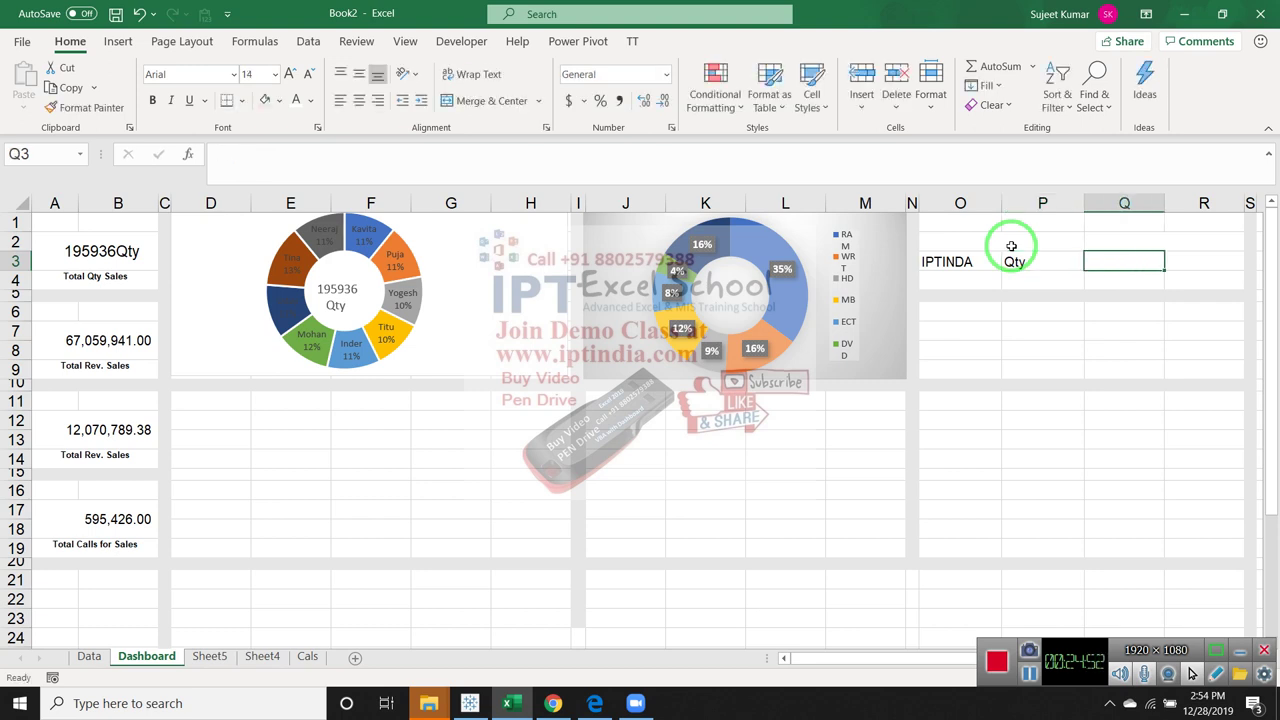
Delete the misplaced IPTINDA text from O3 and reselect the merged O2 heading cell
click(1011, 246)
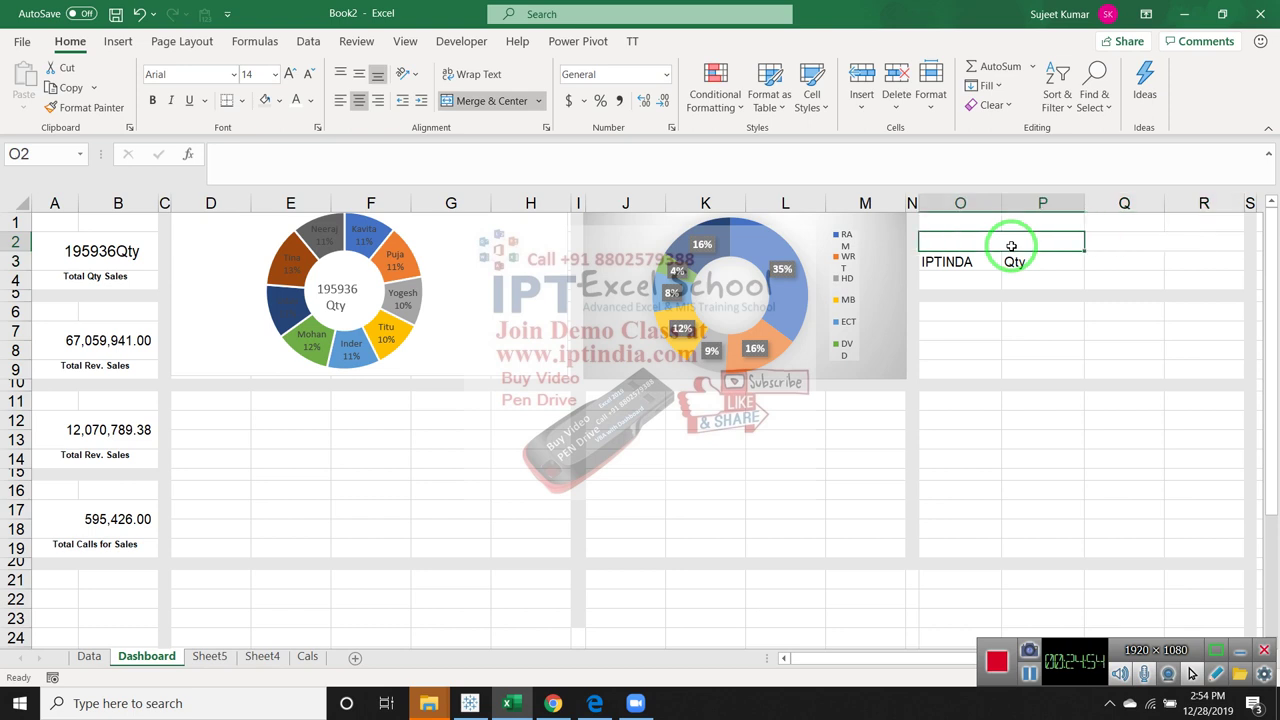
key(Down)
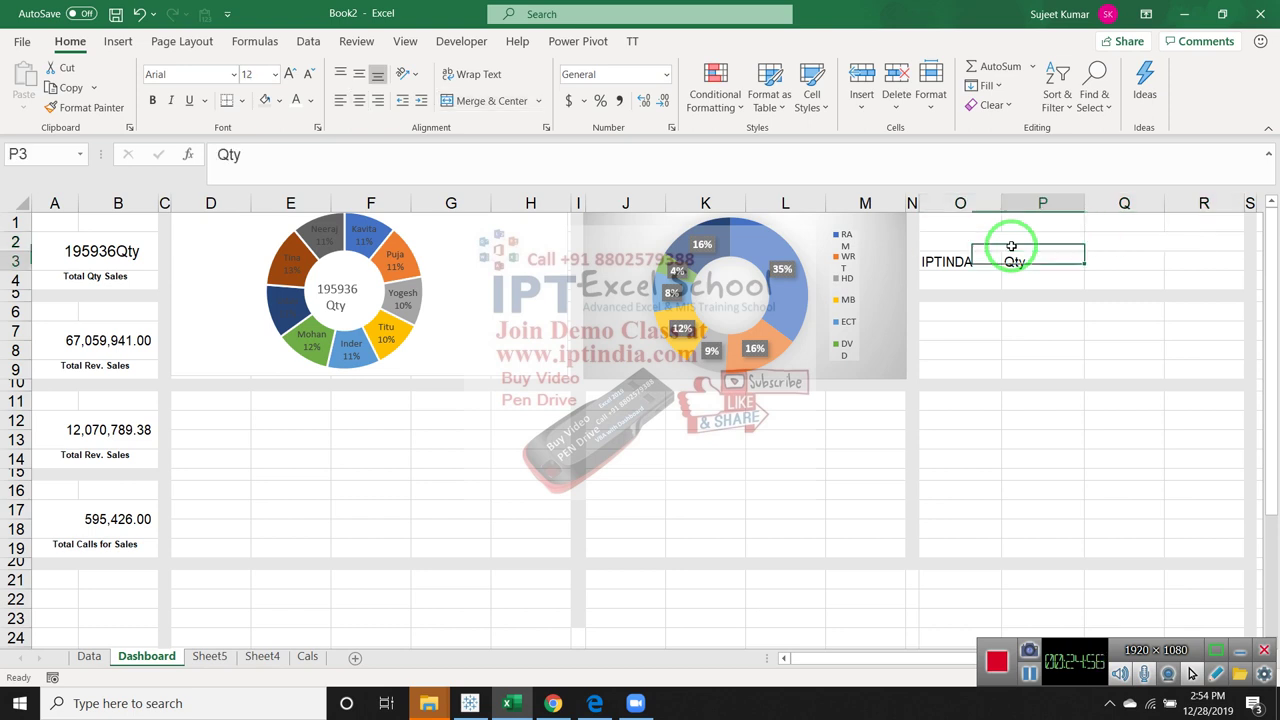
click(1011, 246)
key(Down)
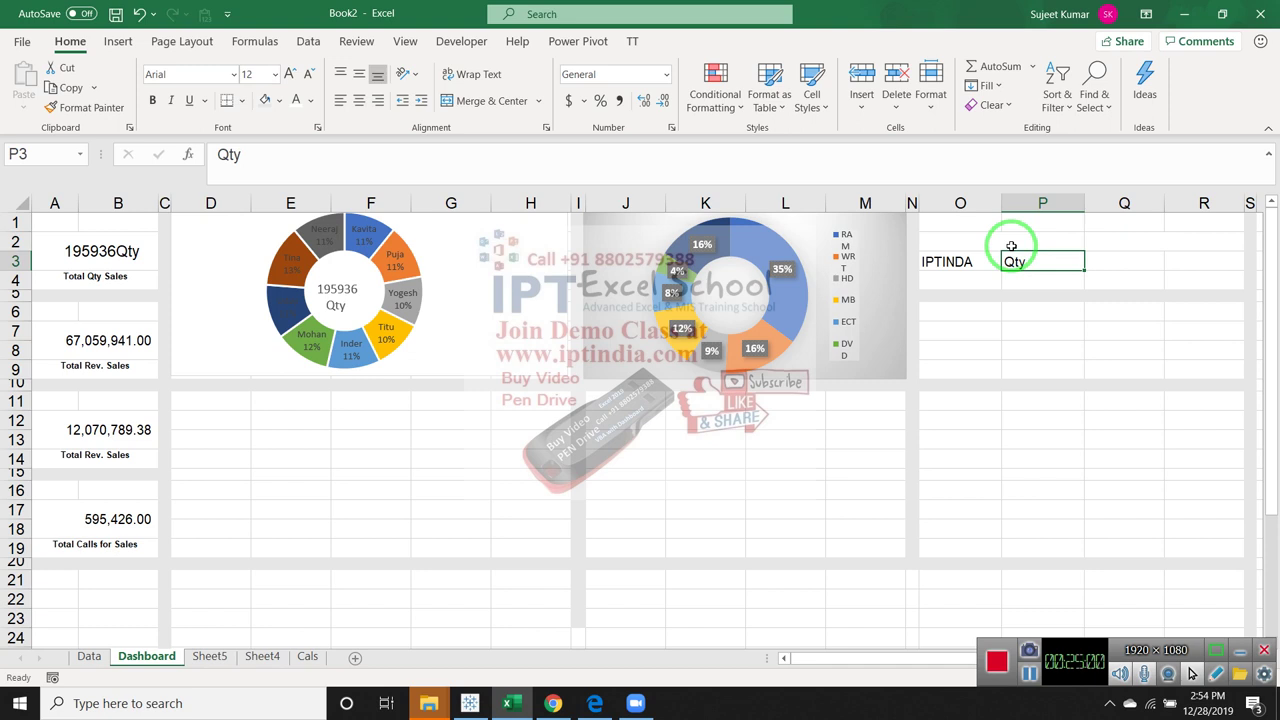
click(1011, 246)
key(Down)
key(Left)
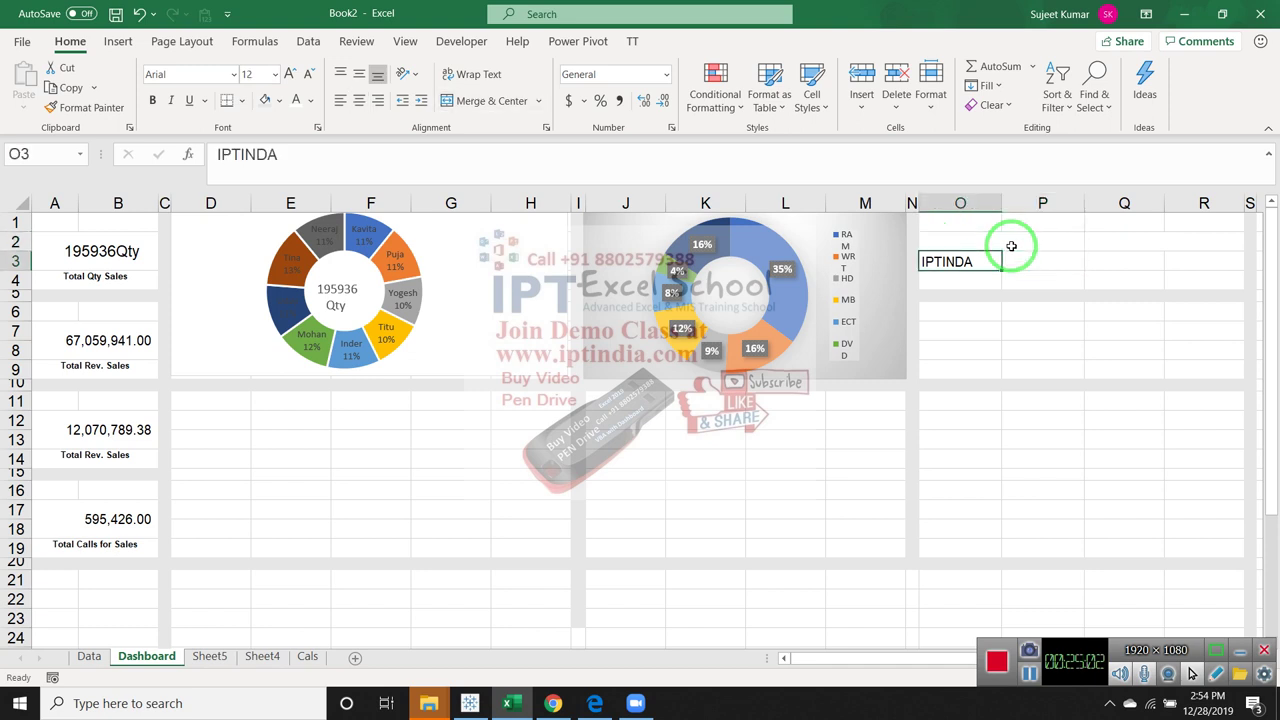
key(Delete)
click(1011, 246)
Type IPTINDIA into merged O2:P2 and the second site name into merged Q2:R2
key(BackSpace)
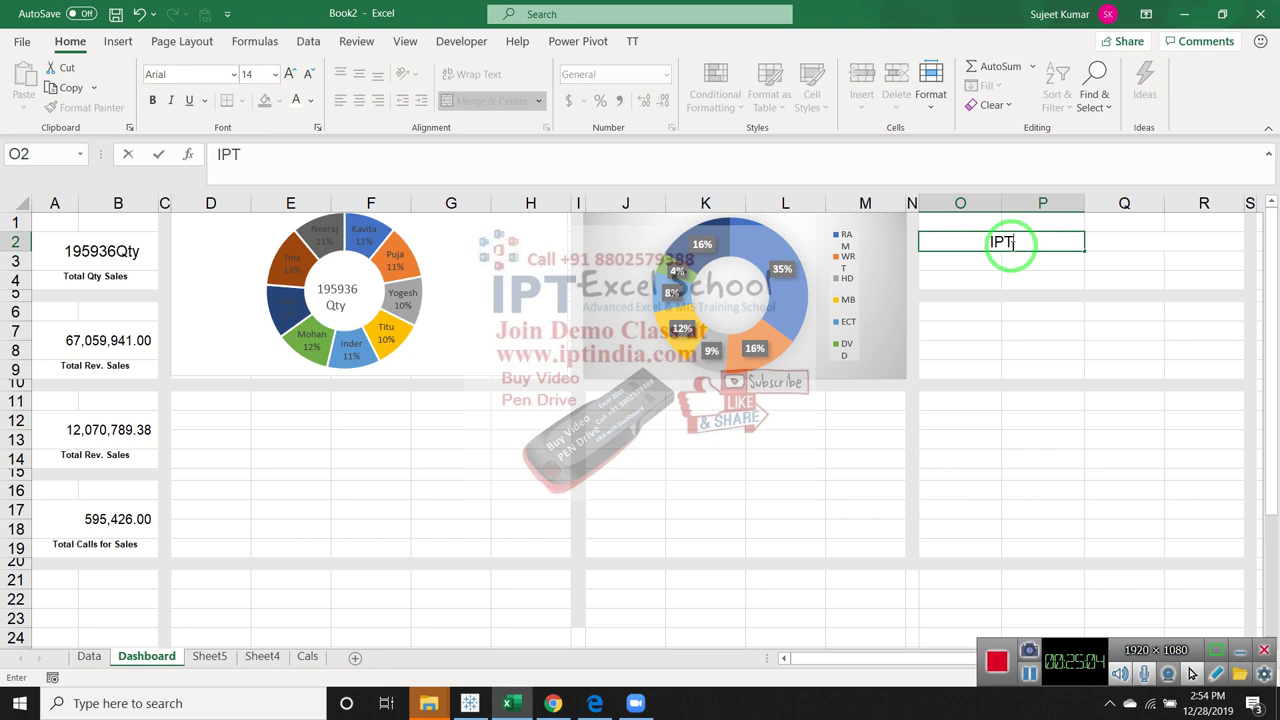
key(Return)
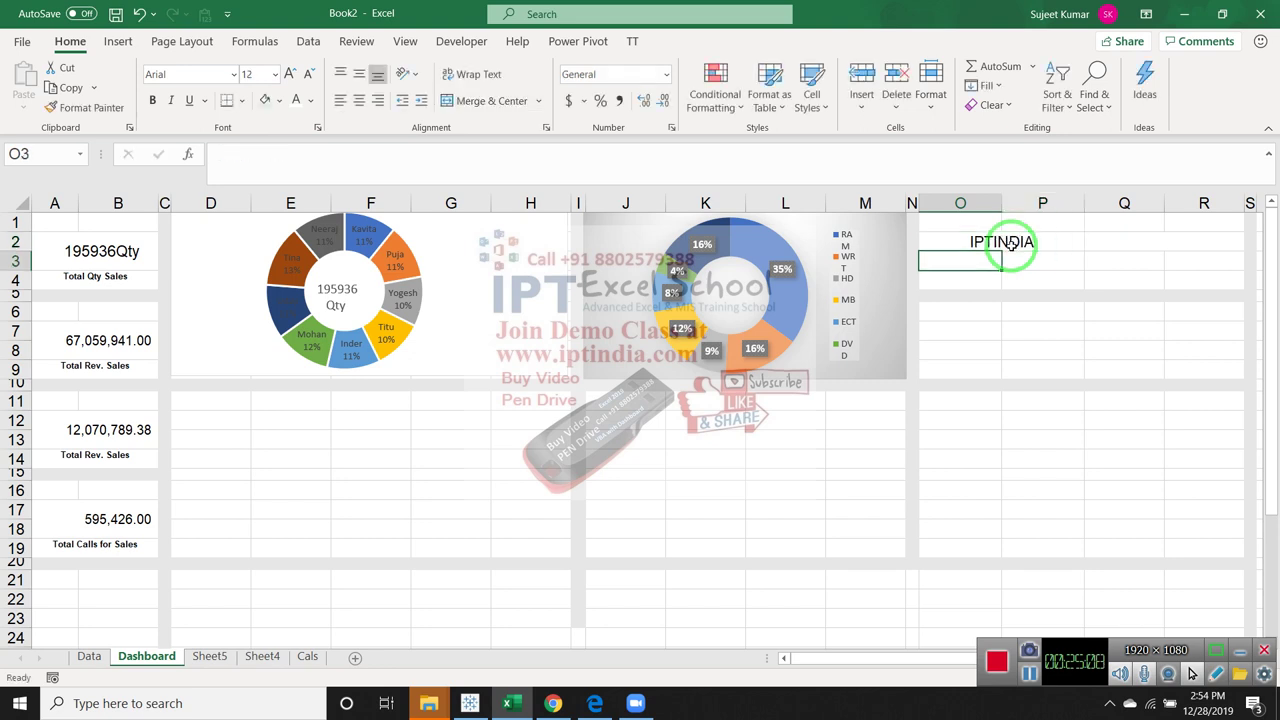
click(1011, 244)
key(Right)
key(Down)
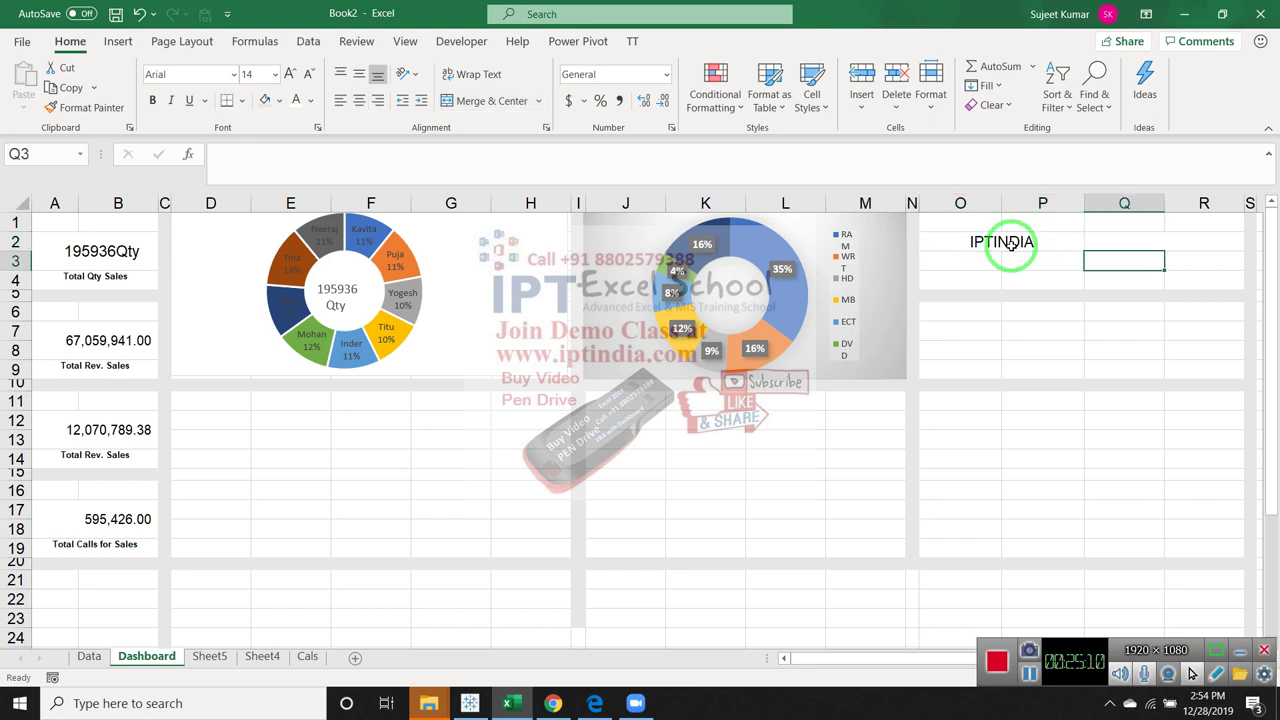
key(Up)
text(S)
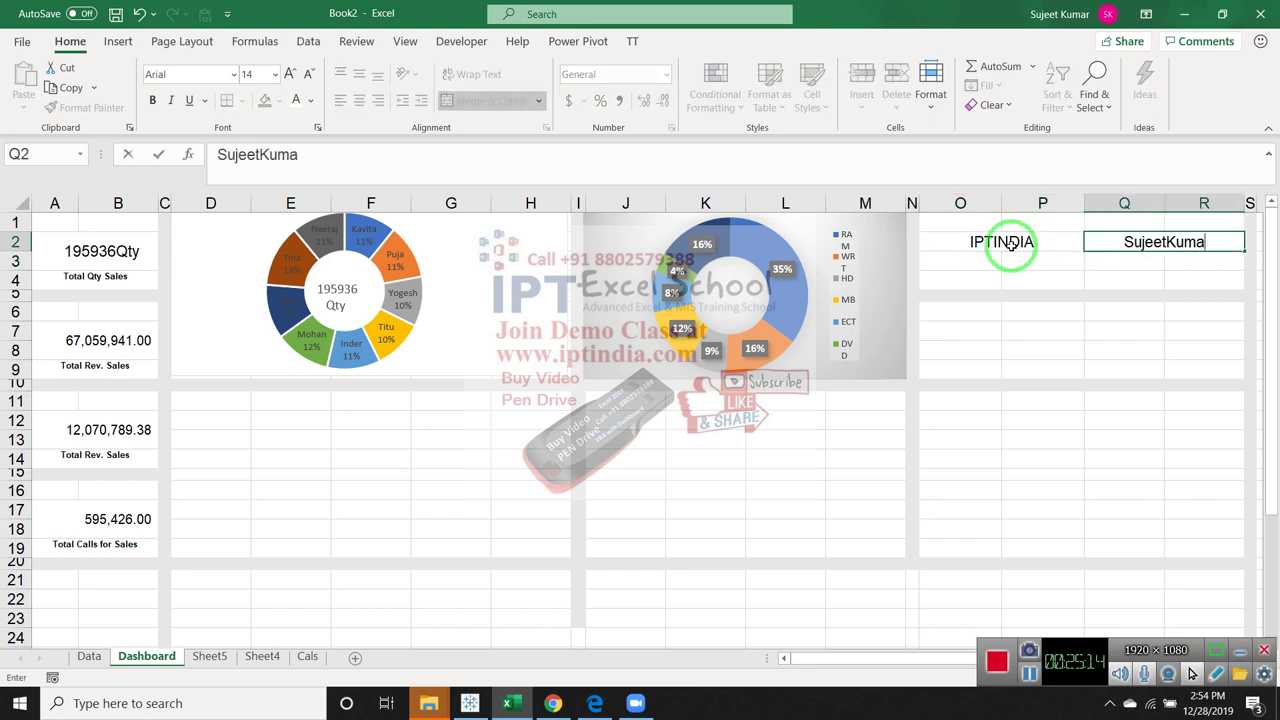
key(Return)
key(Left)
key(Left)
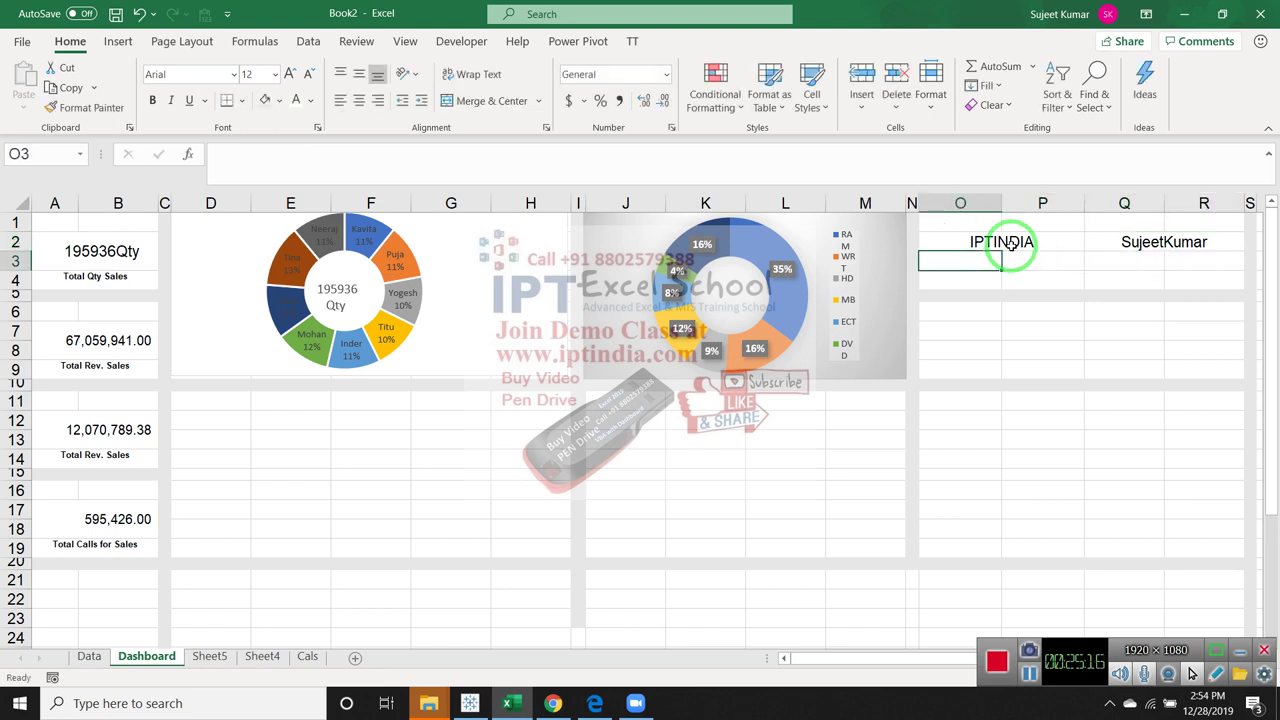
Enter =SUMIF(Data!P:P,O2,Data!J:J) in O3 under IPTINDIA; it returns 0
text(=sum)
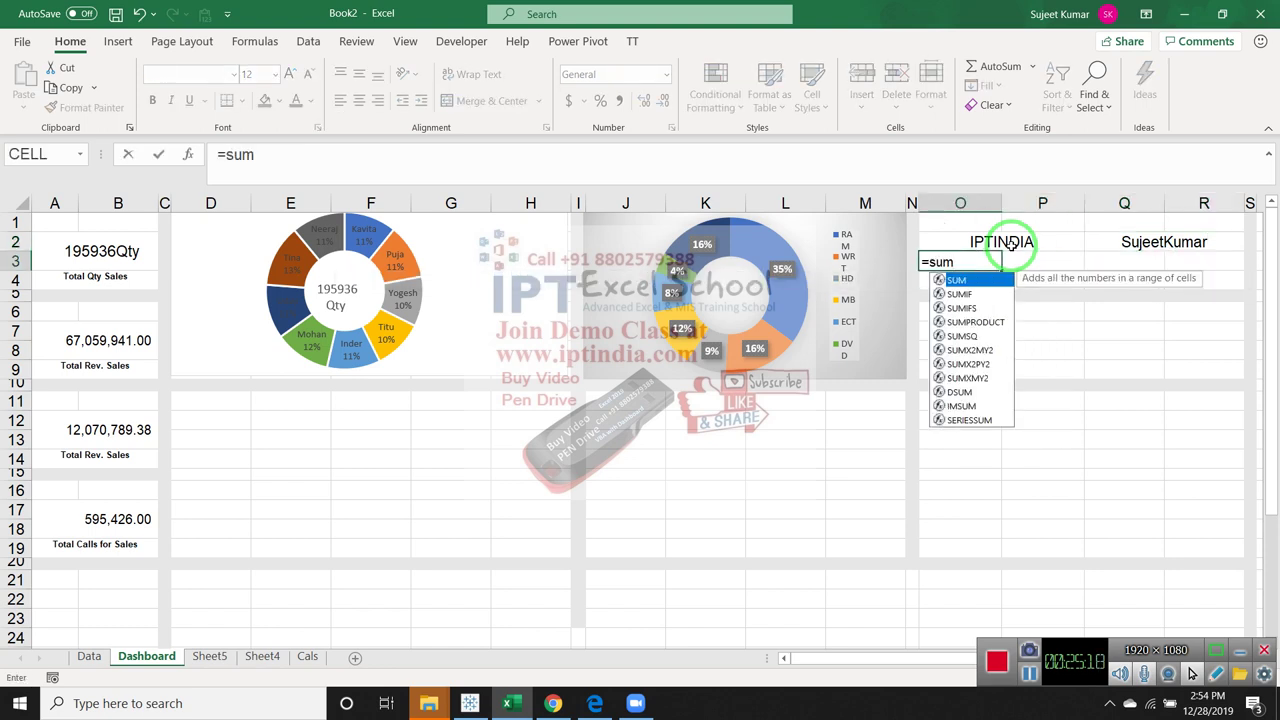
key(Down)
key(Tab)
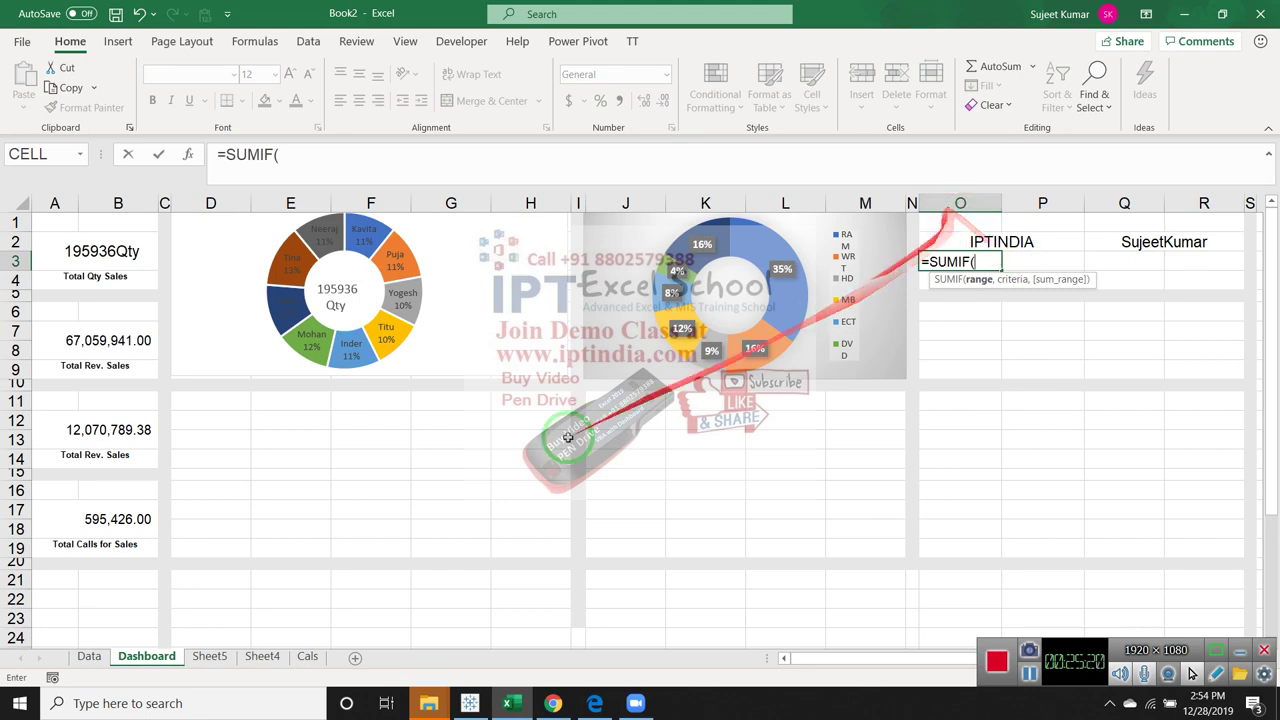
click(228, 664)
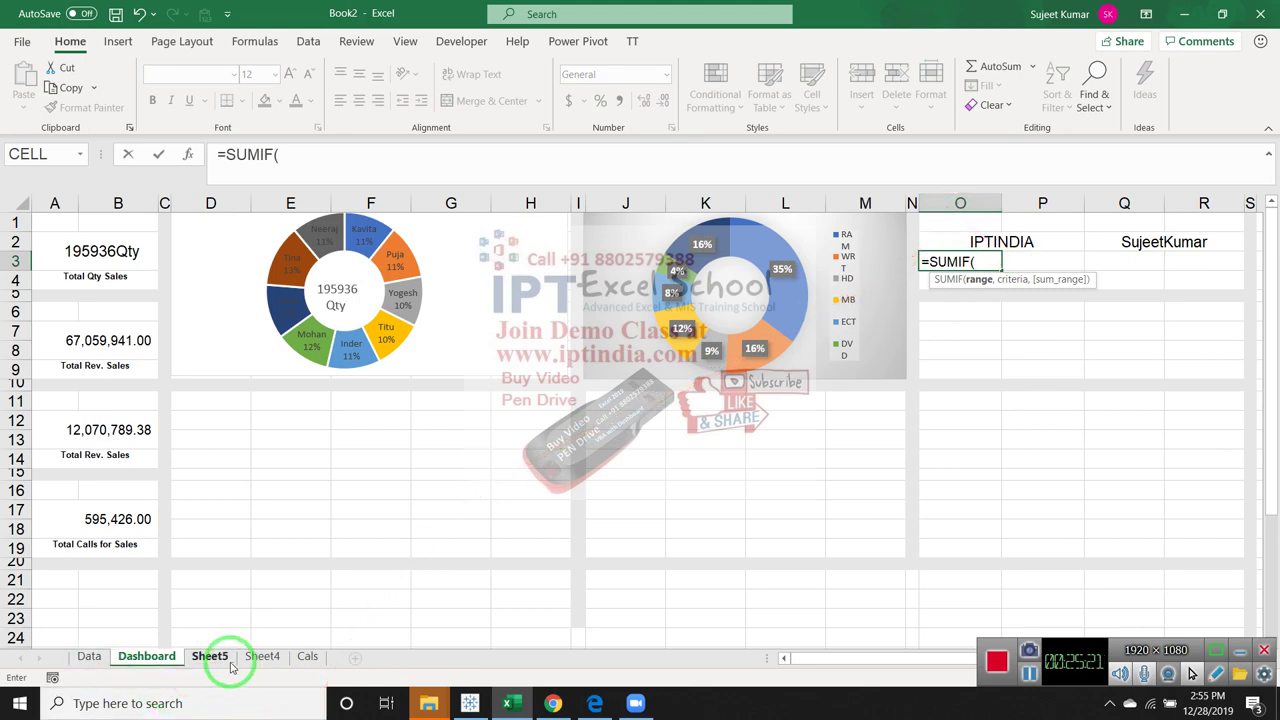
click(88, 656)
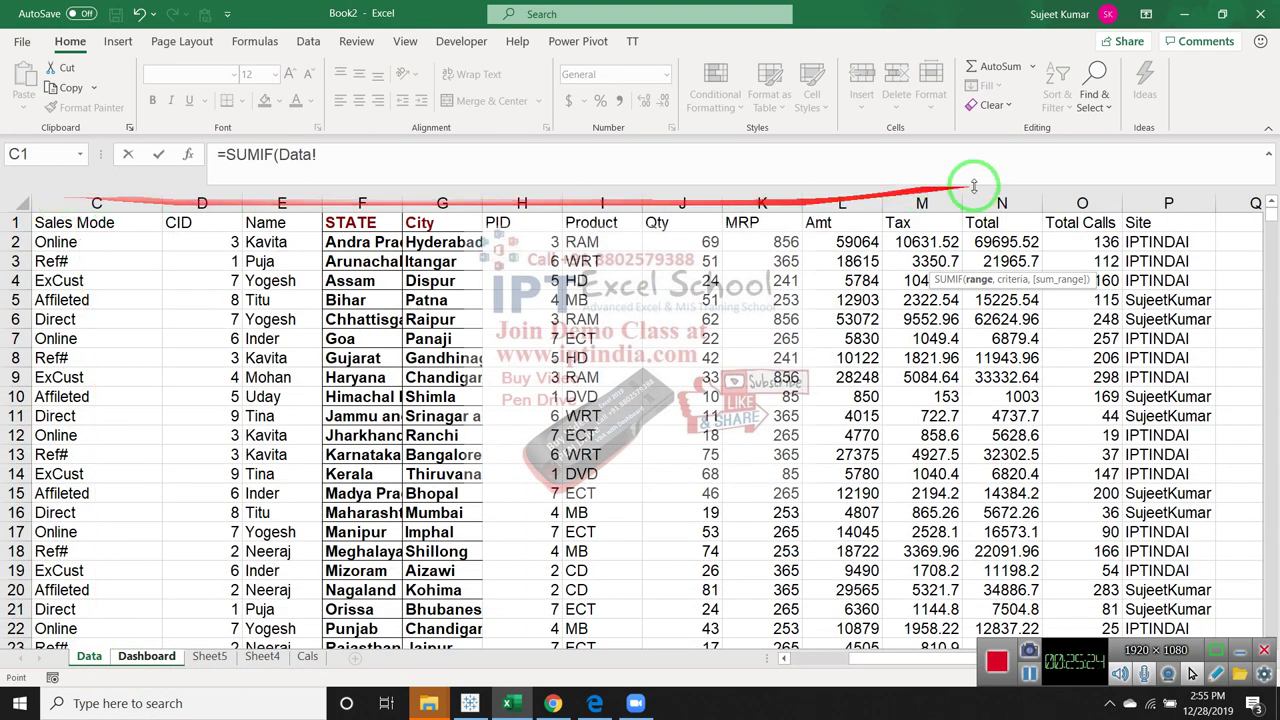
click(1157, 193)
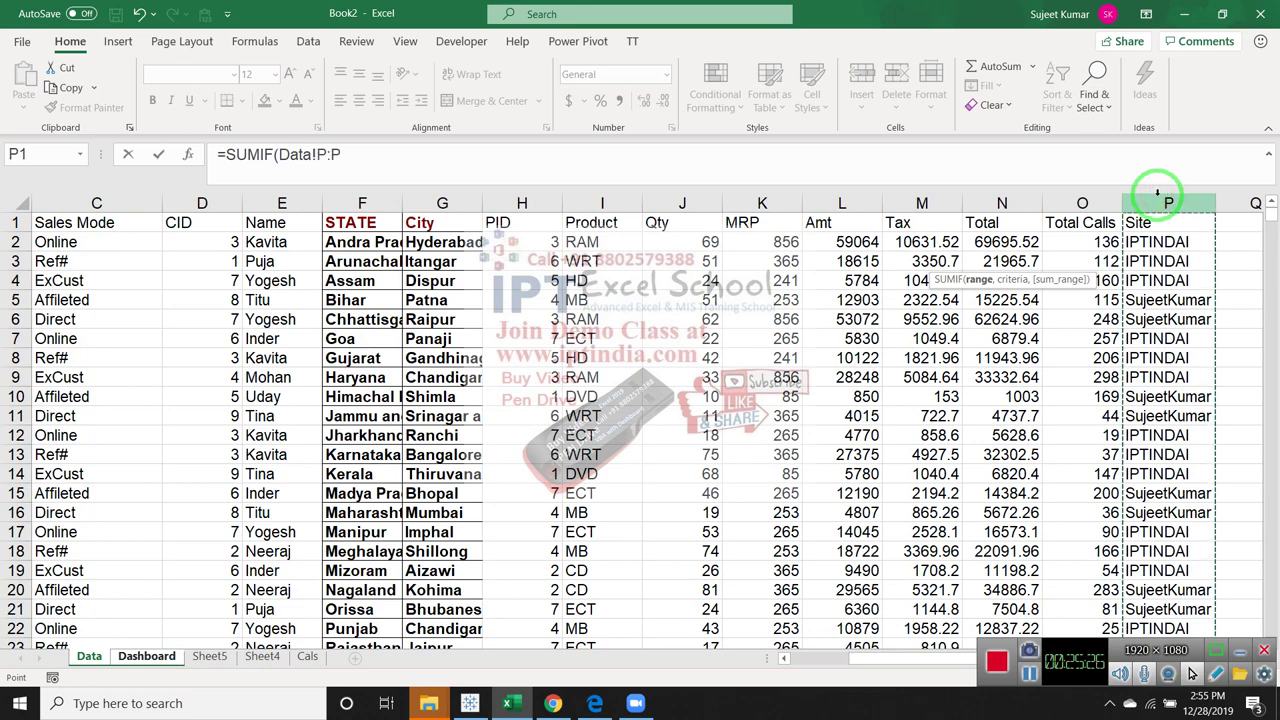
text(,)
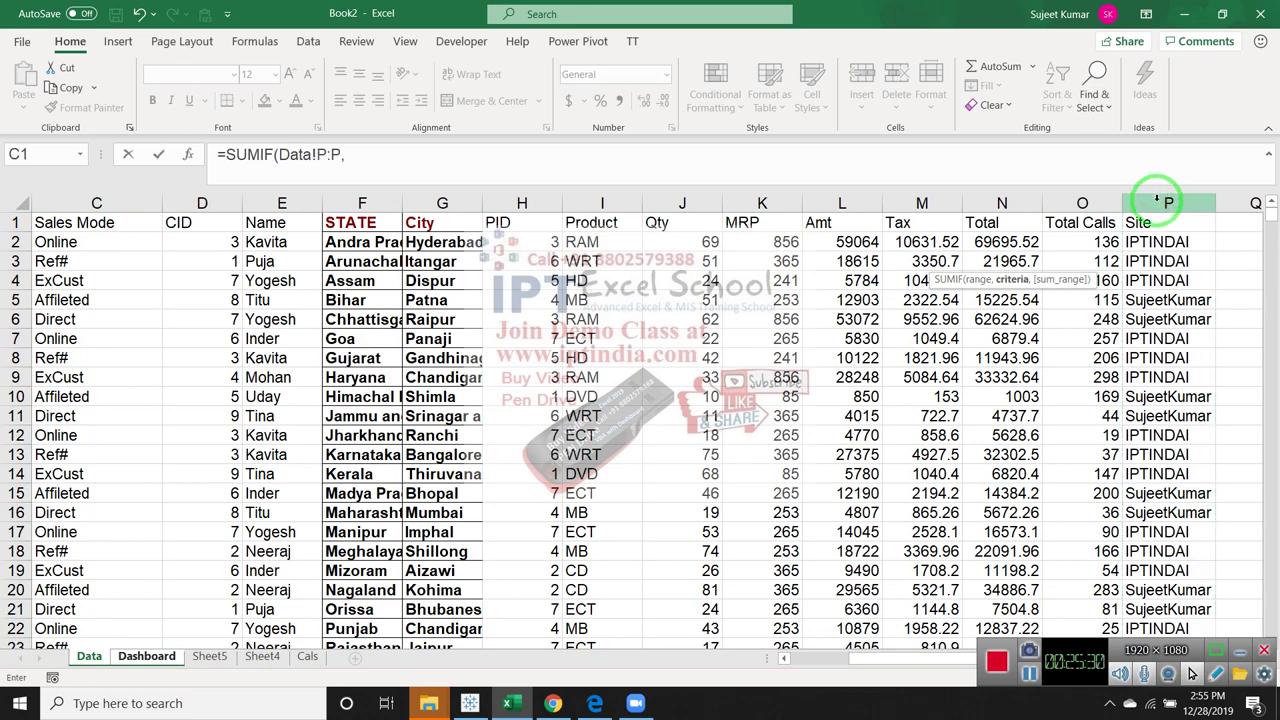
text(o2,)
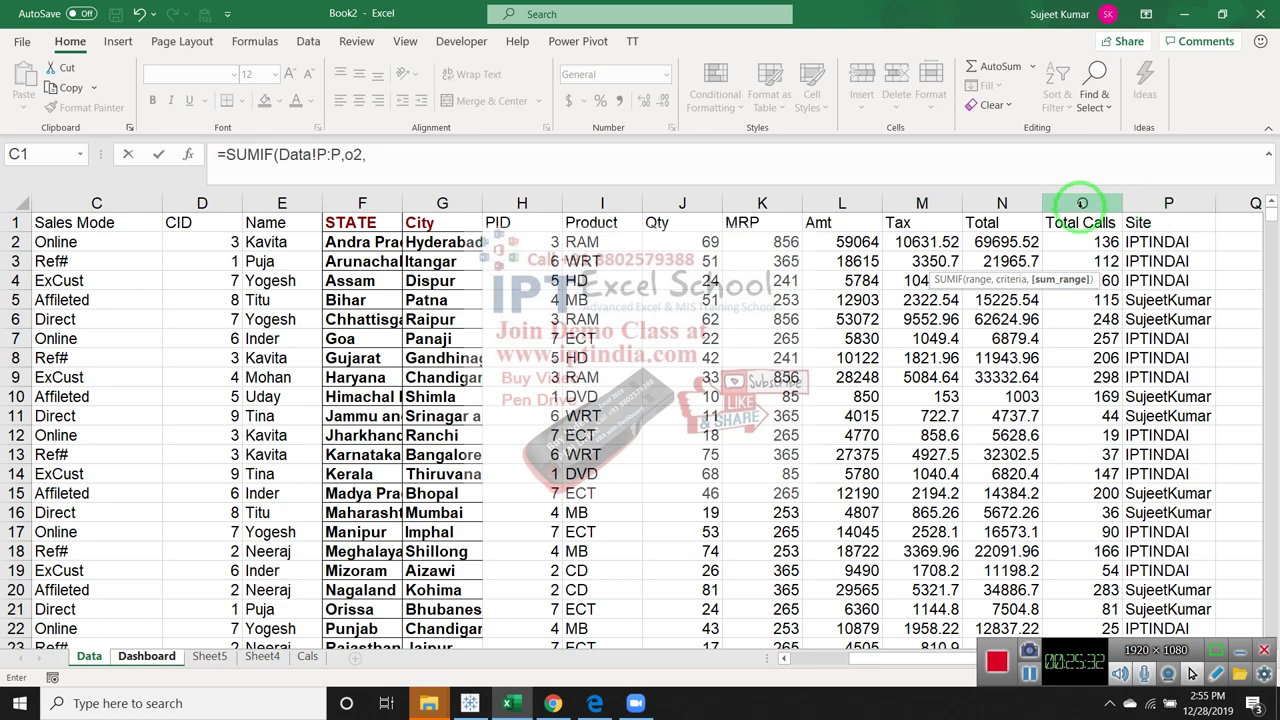
click(682, 203)
key(Return)
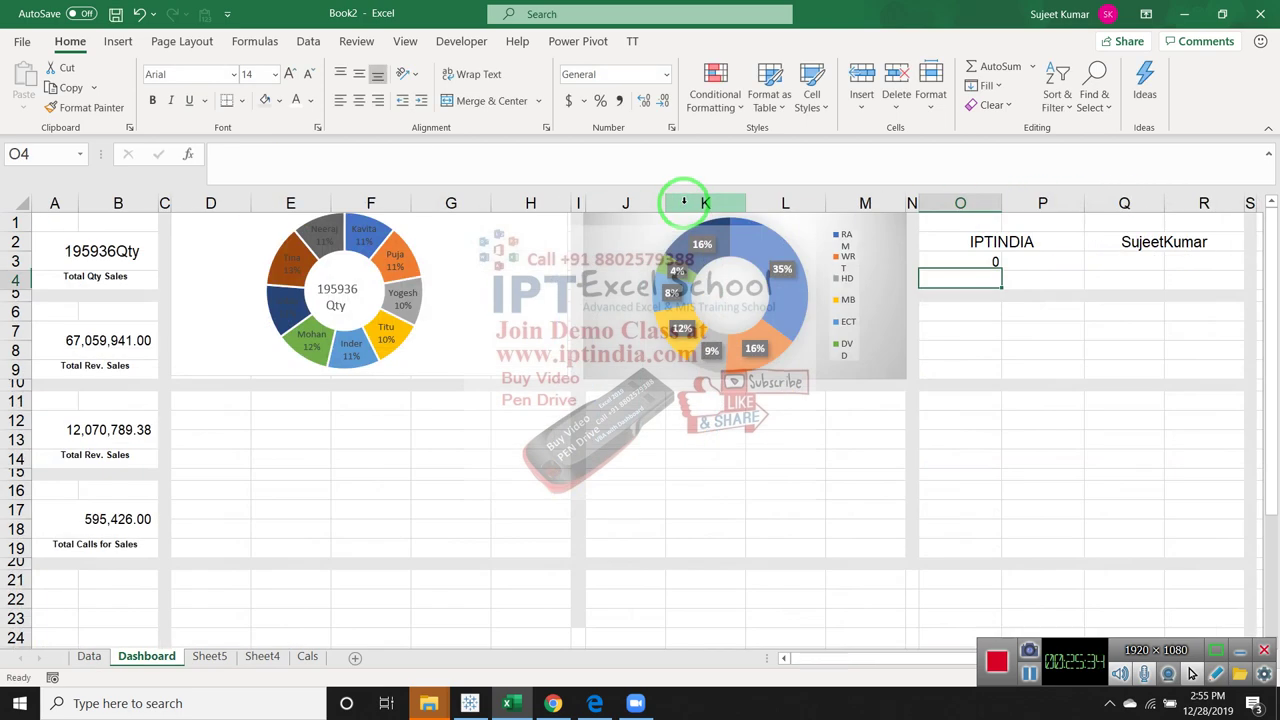
key(Up)
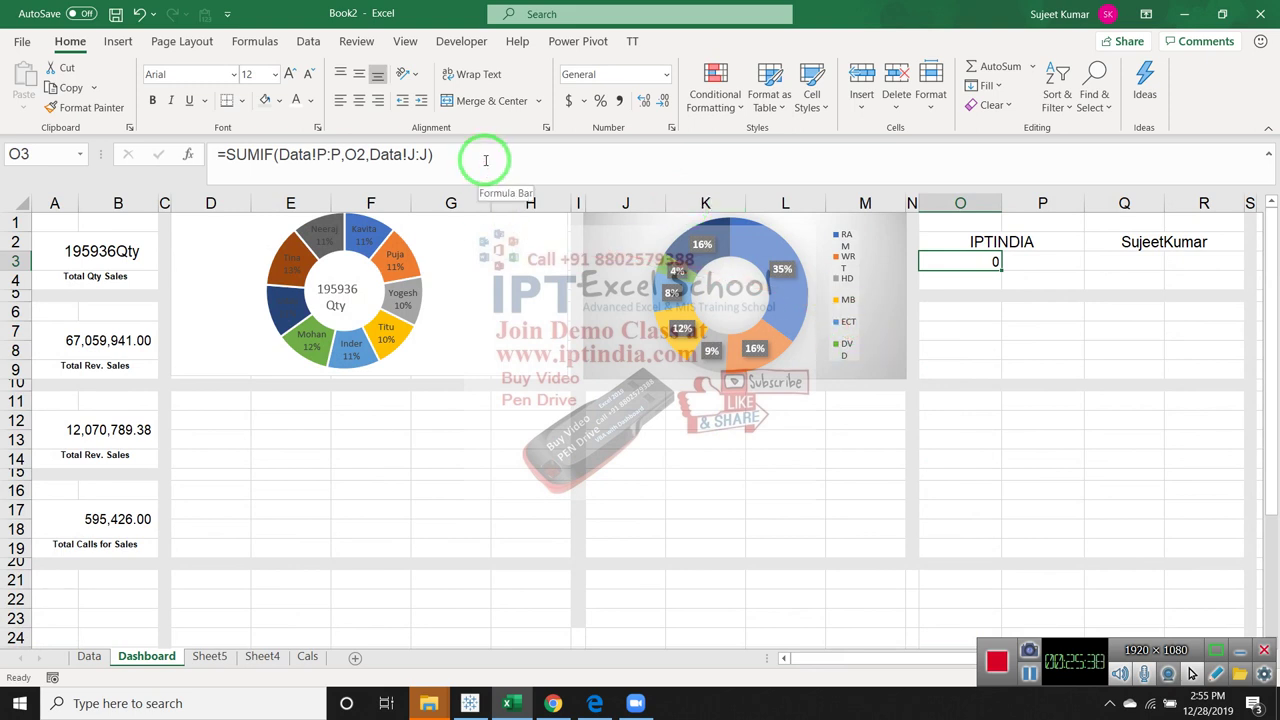
click(366, 154)
key(BackSpace)
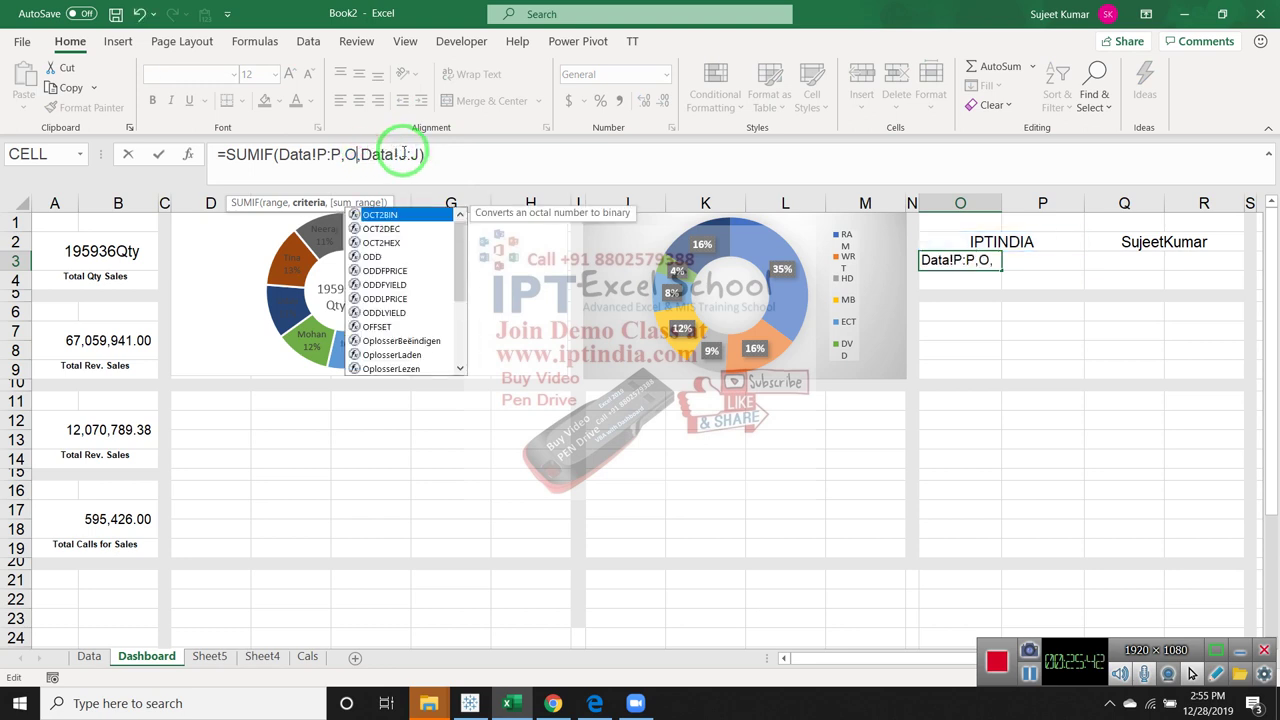
text(3)
key(Return)
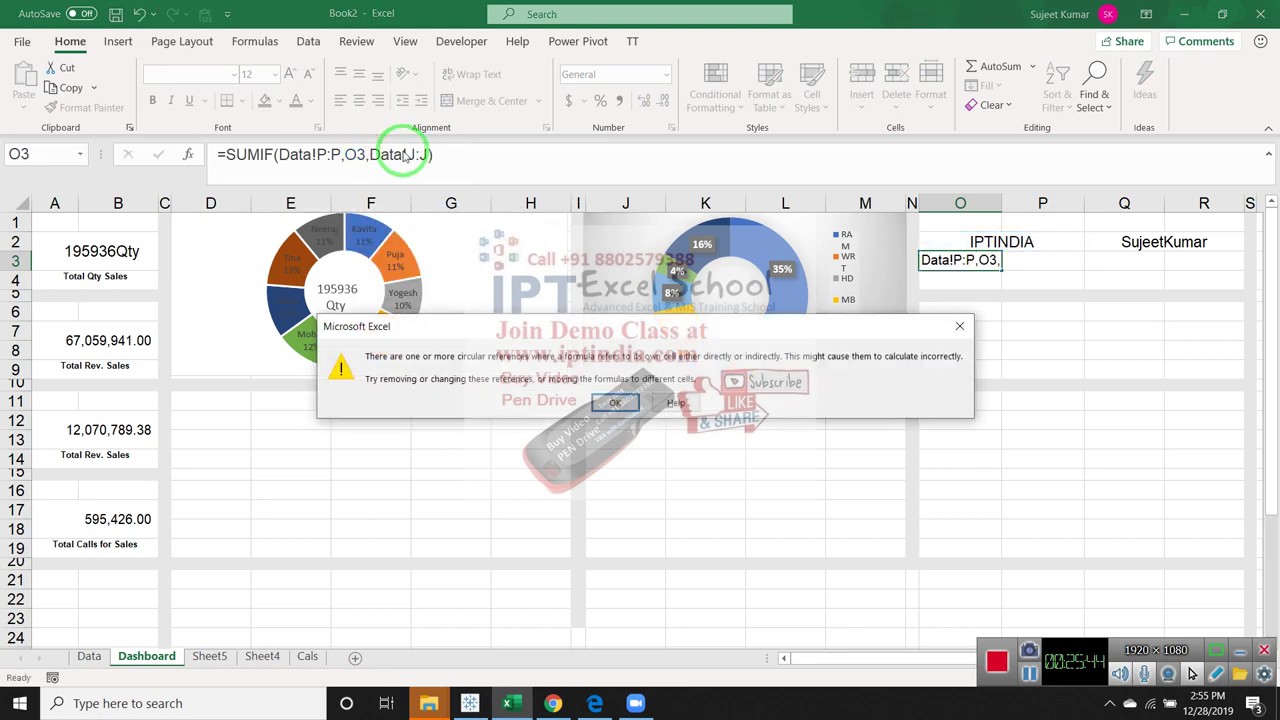
key(Return)
key(Up)
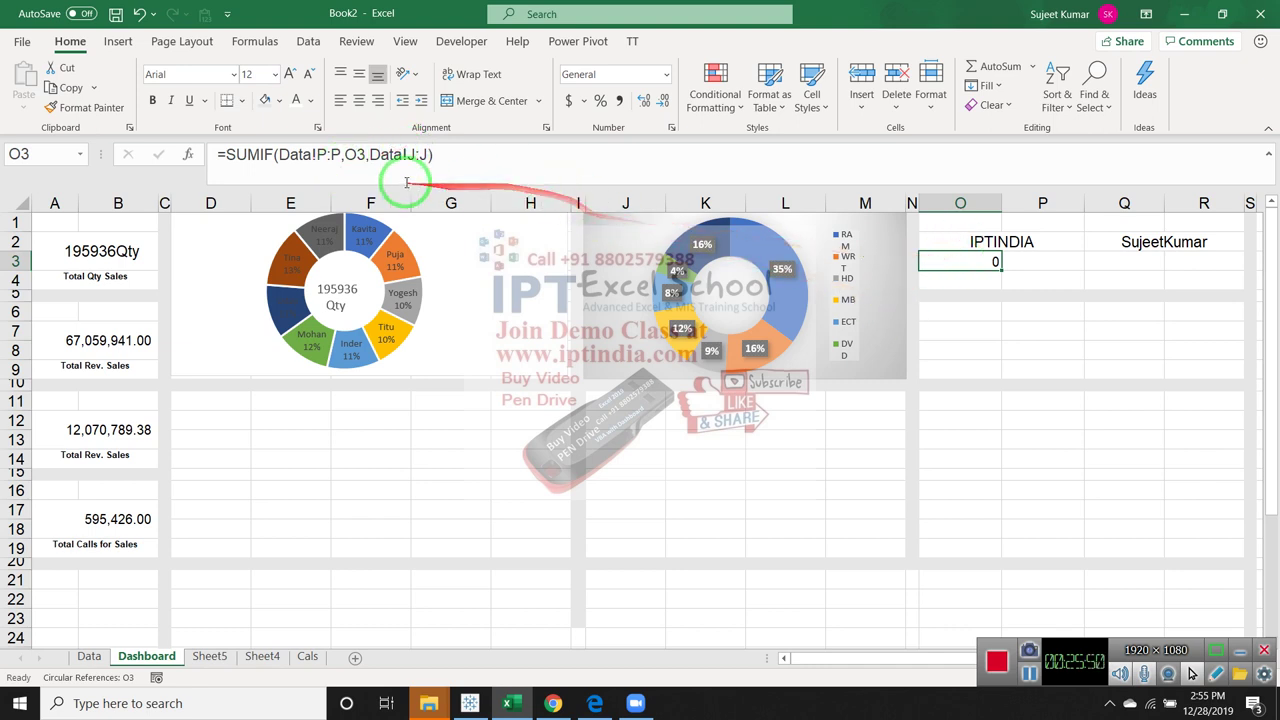
double_click(356, 154)
text(O)
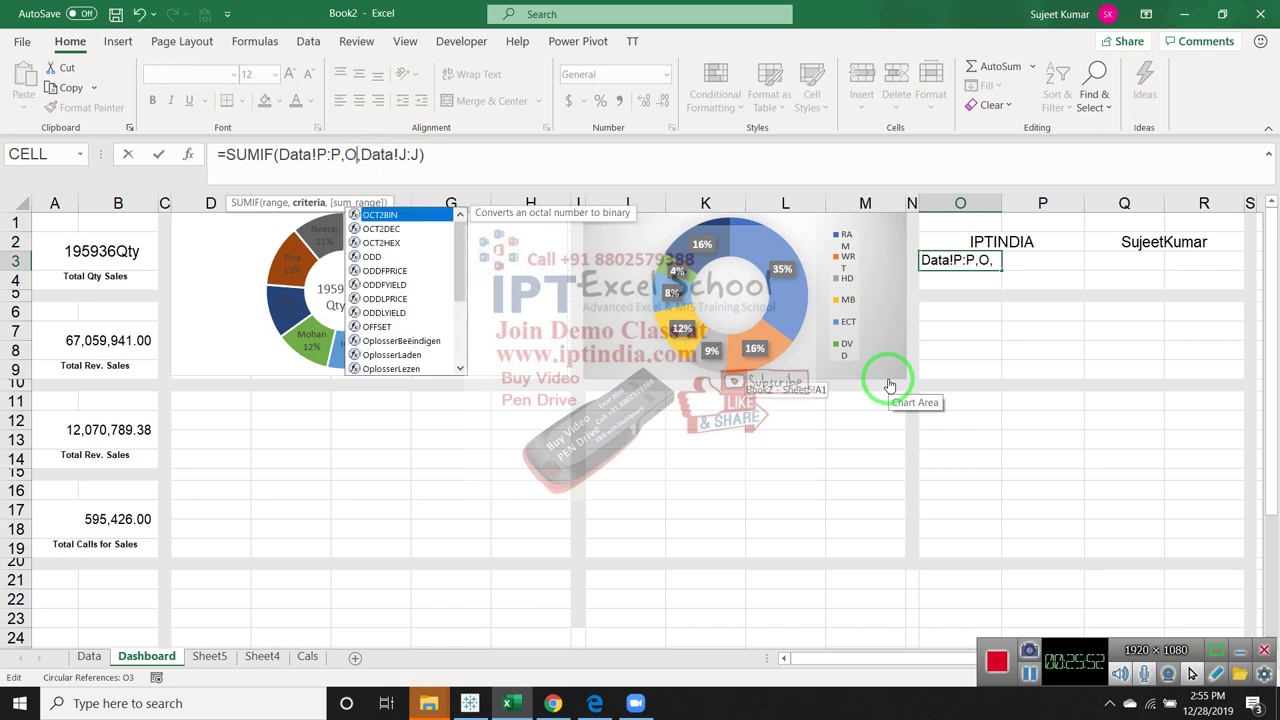
key(BackSpace)
click(958, 241)
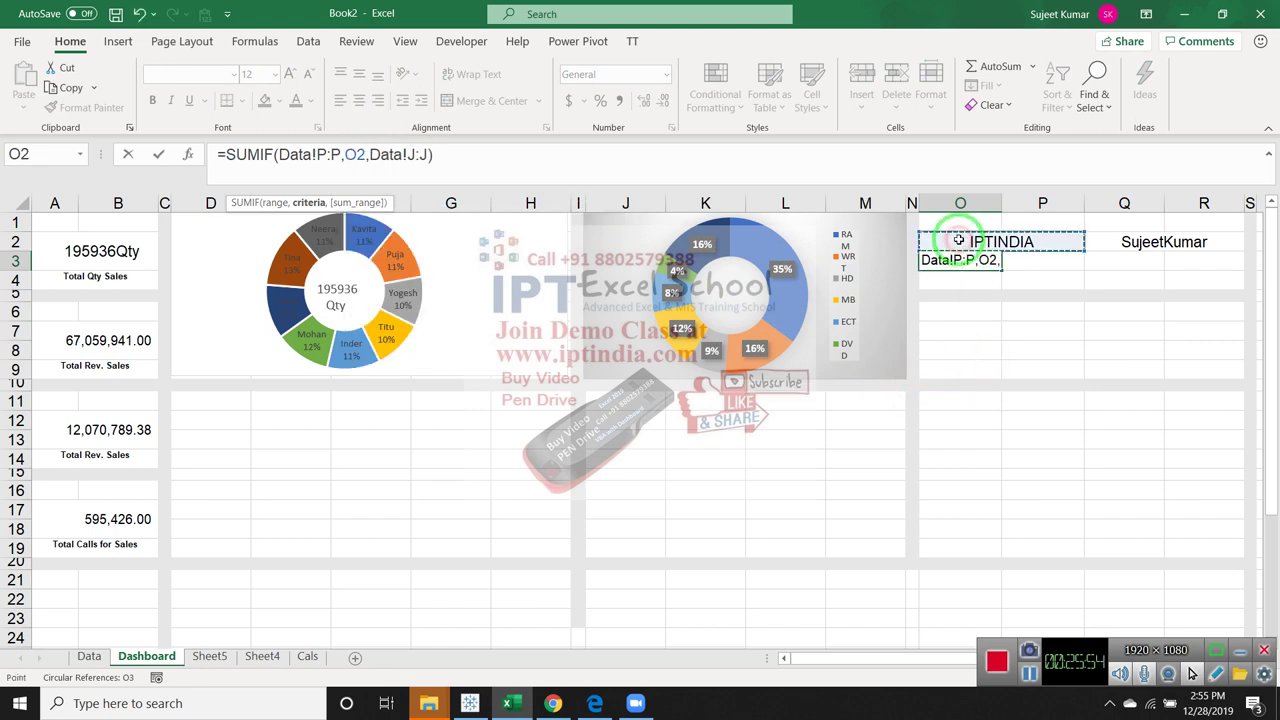
key(Return)
key(Up)
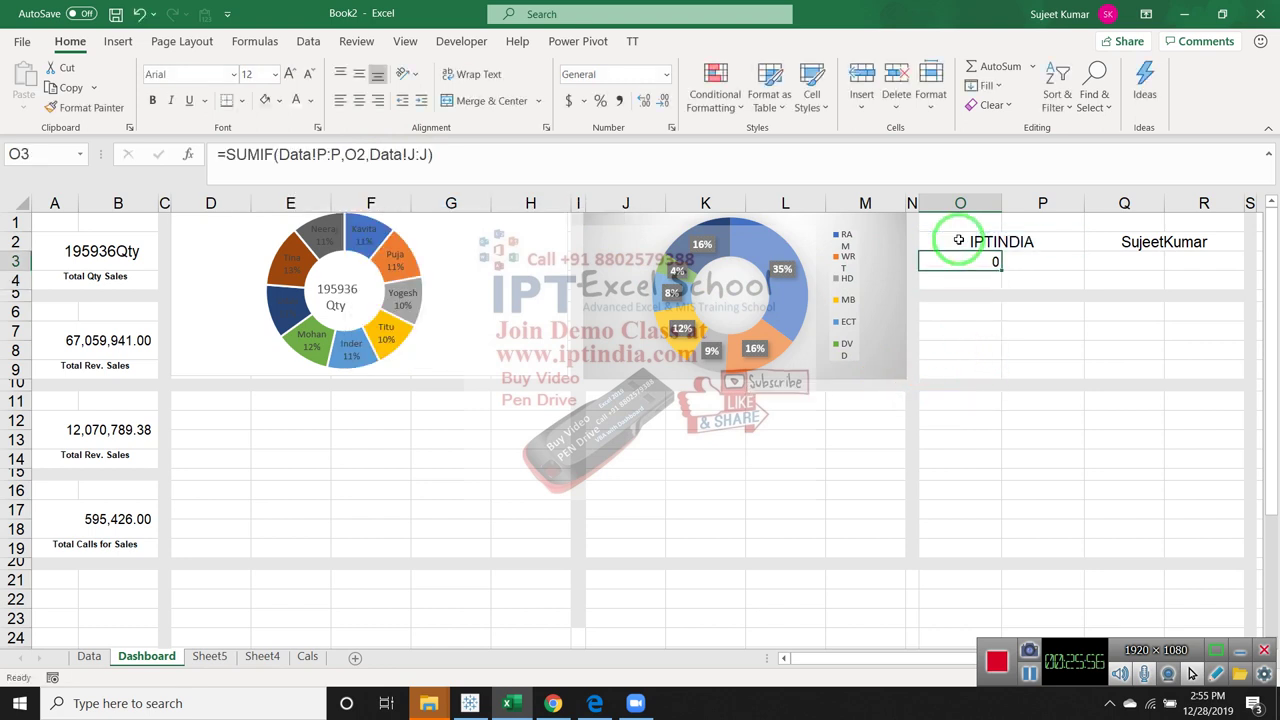
On the Data sheet, edit the misspelled IPTINDAI site name in P2 via the formula bar
click(89, 656)
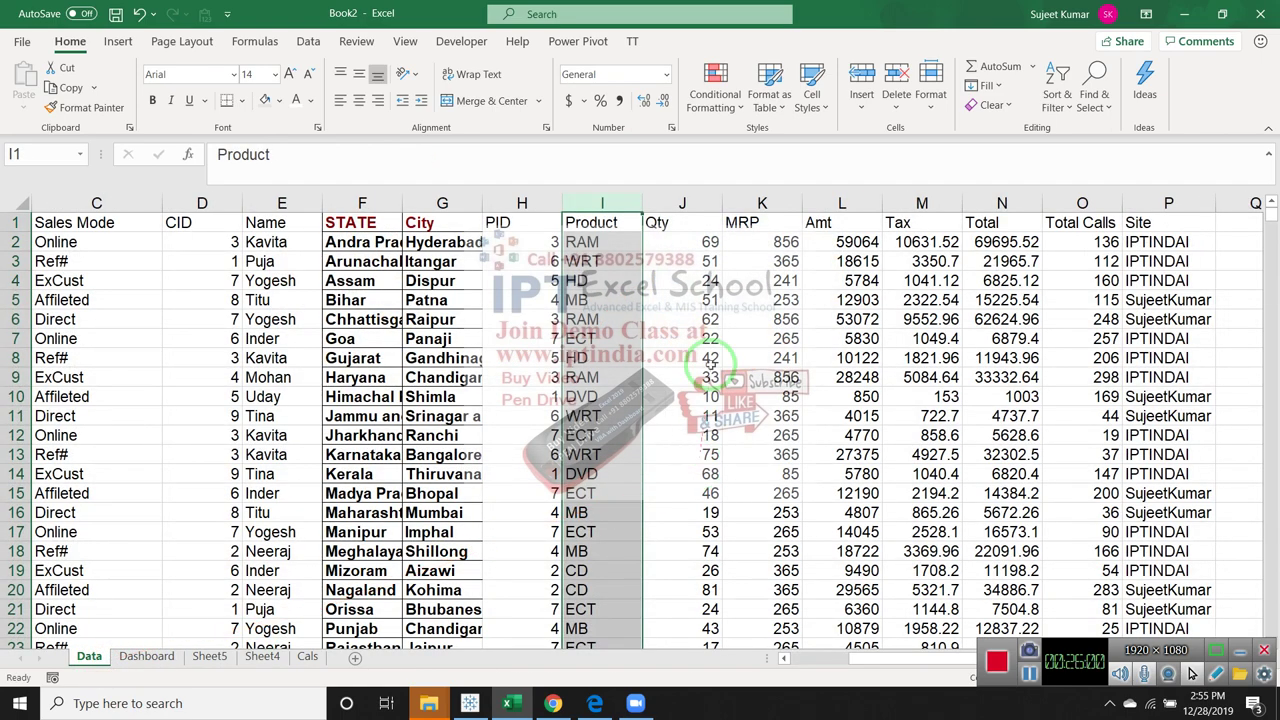
drag(1187, 199, 845, 358)
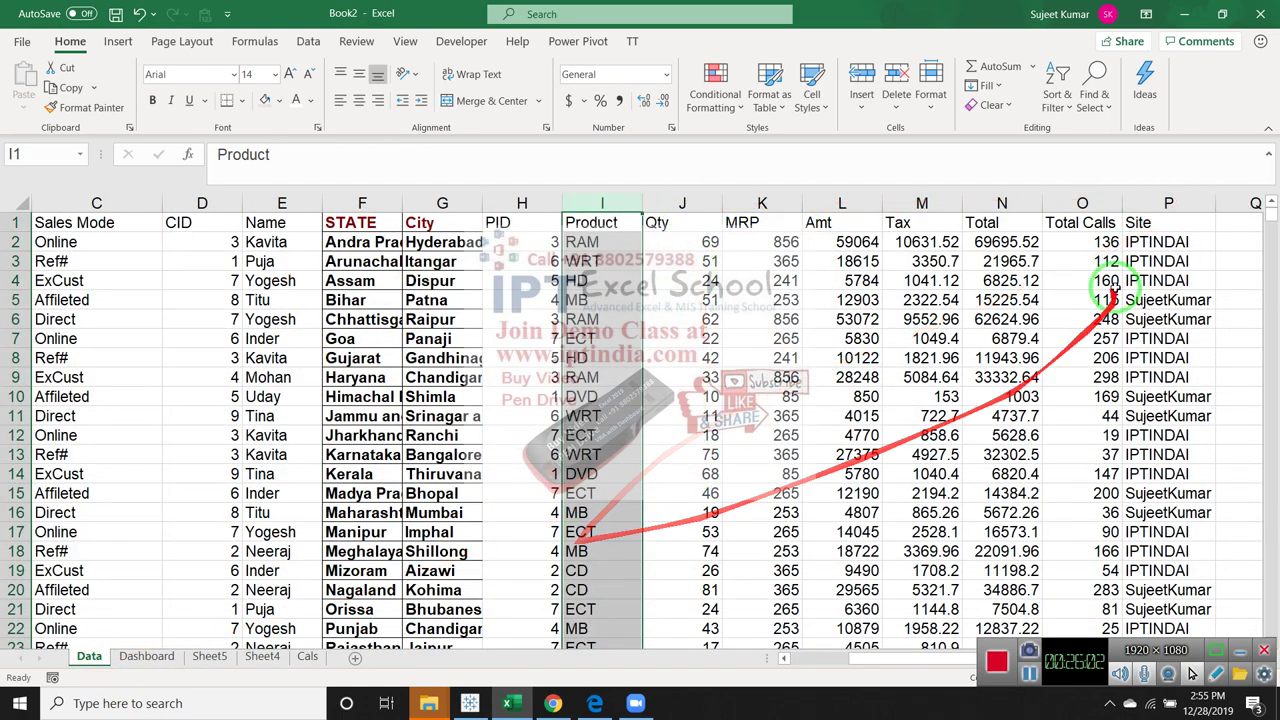
click(1150, 242)
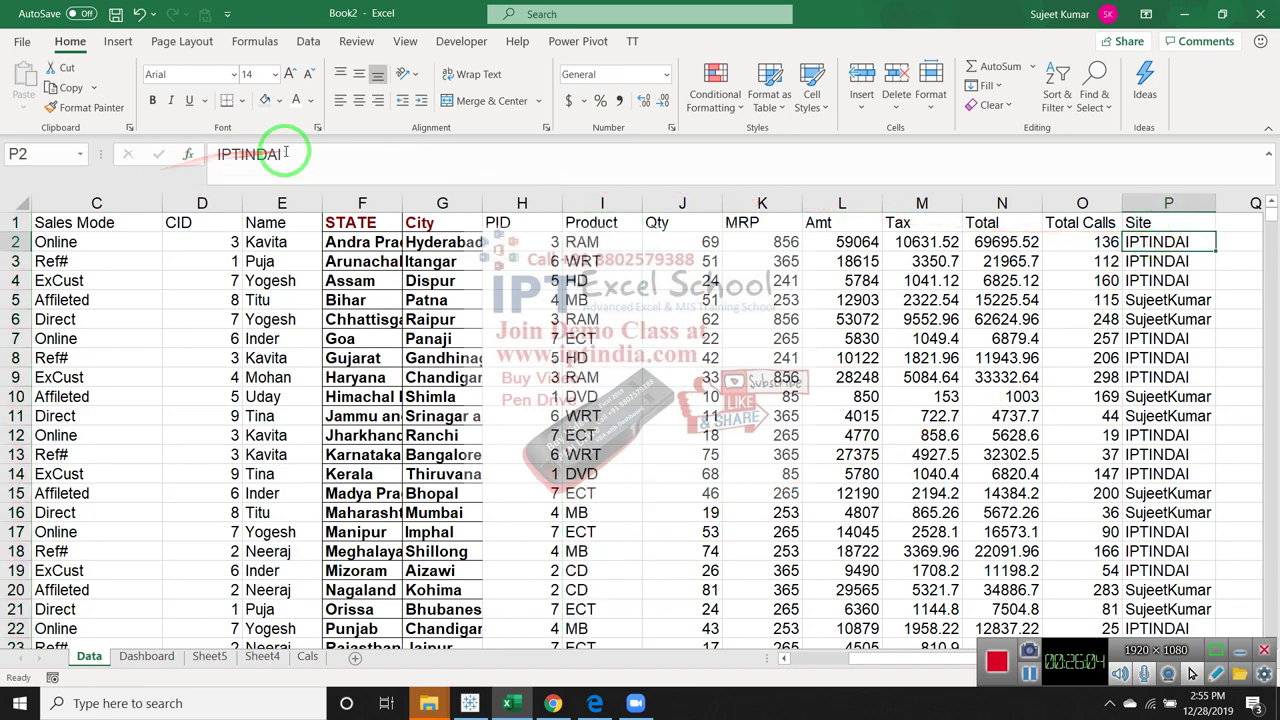
drag(275, 154, 106, 154)
key(Escape)
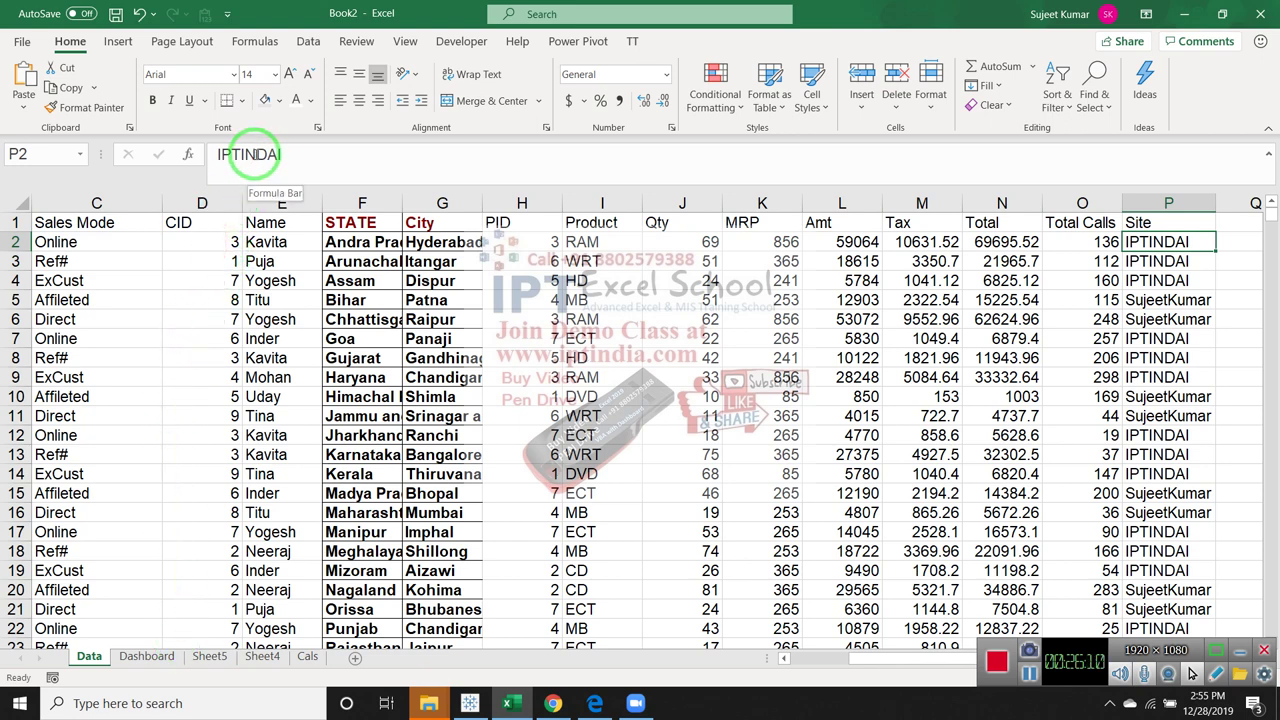
click(352, 155)
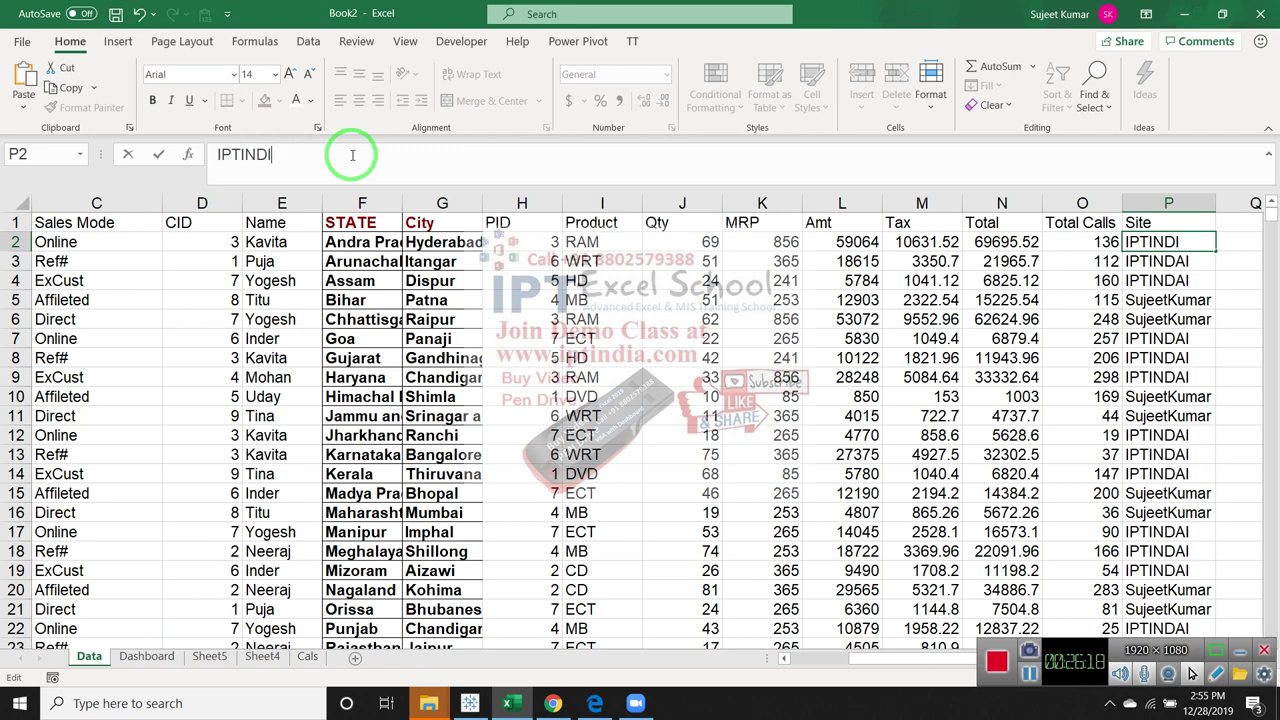
Correct P2 to IPTINDIA, fill it down over P2:P4, and return to the Dashboard sheet
key(Return)
key(Up)
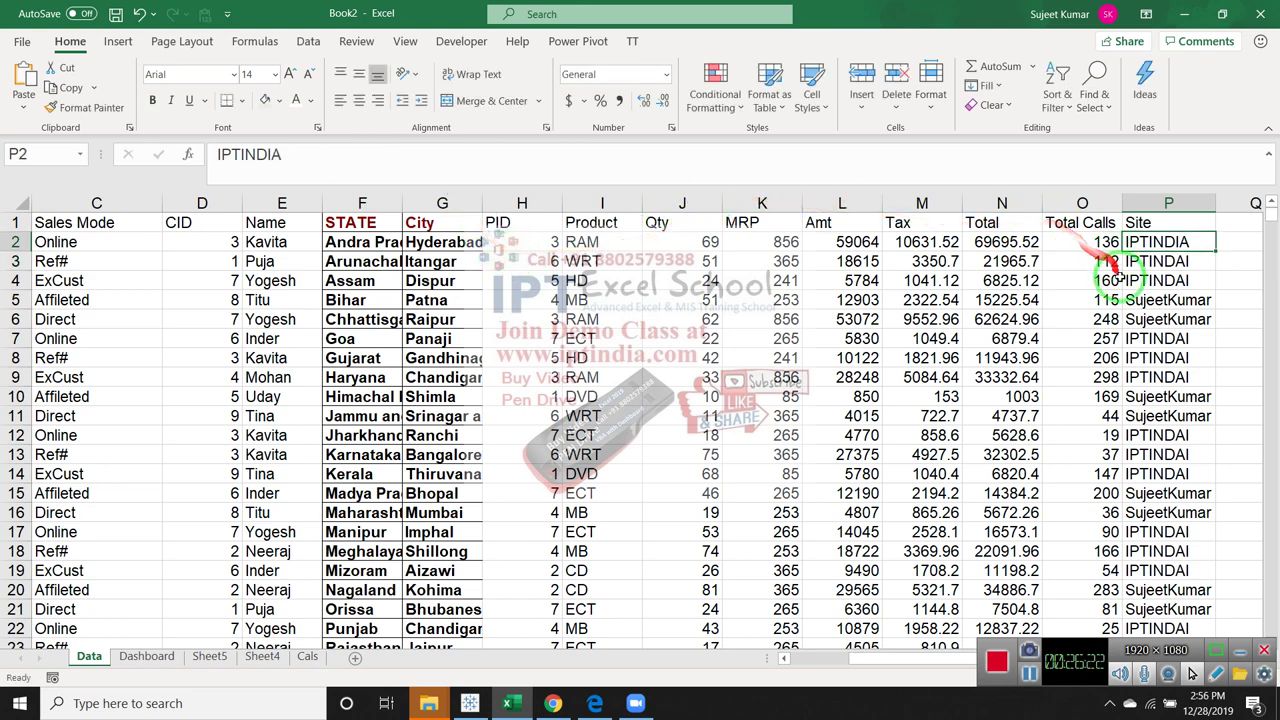
shift+click(1138, 282)
key(ctrl+d)
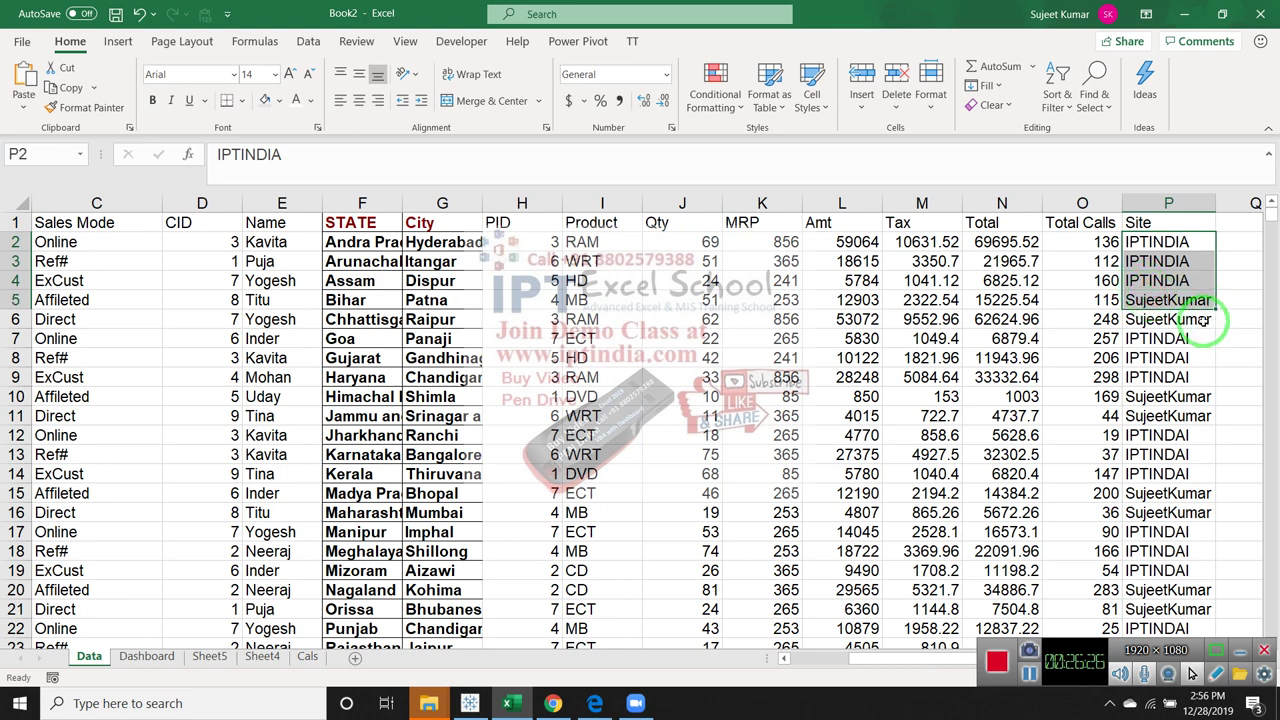
drag(1213, 313, 1210, 320)
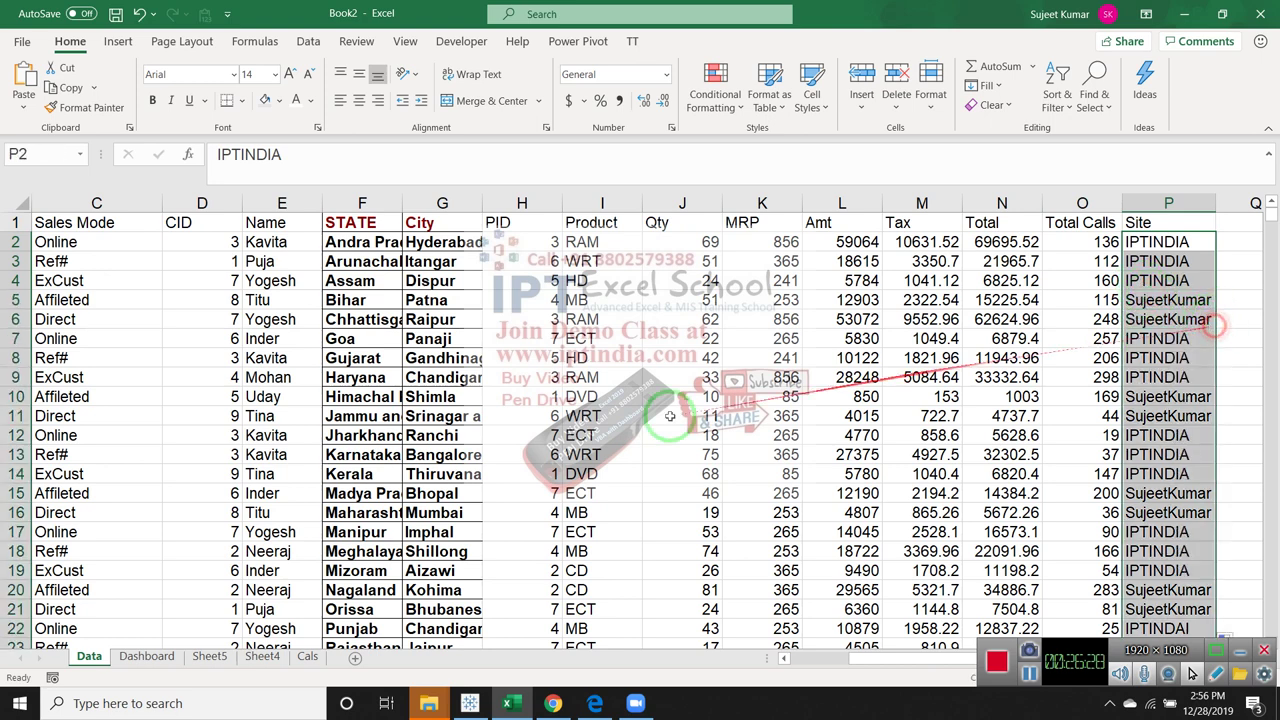
click(140, 663)
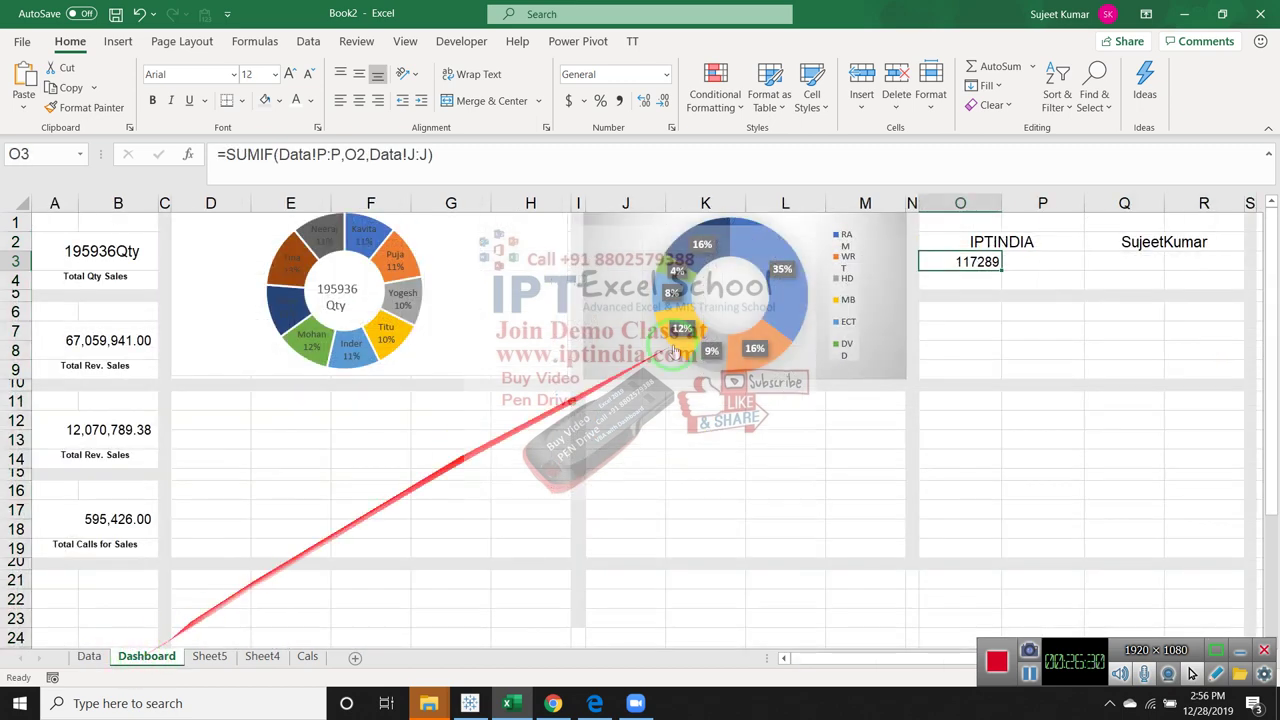
Add a Qty label in O4 beneath the IPTINDIA total
click(990, 260)
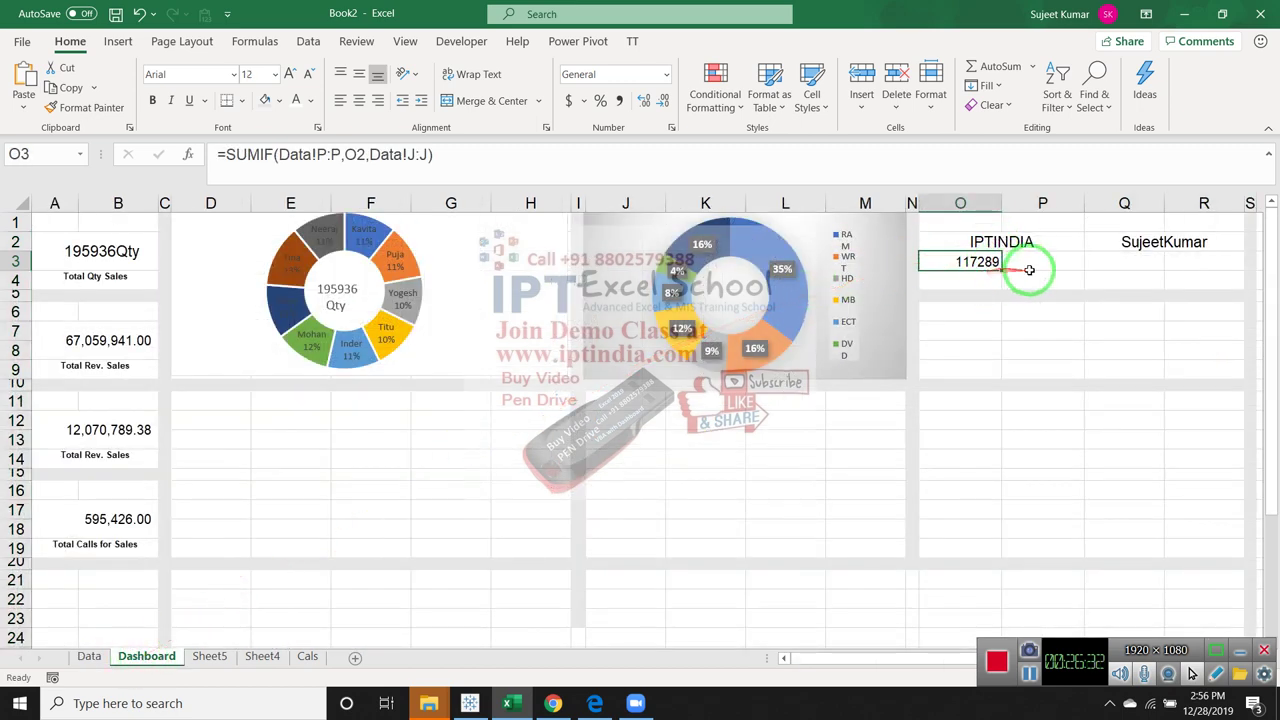
click(968, 280)
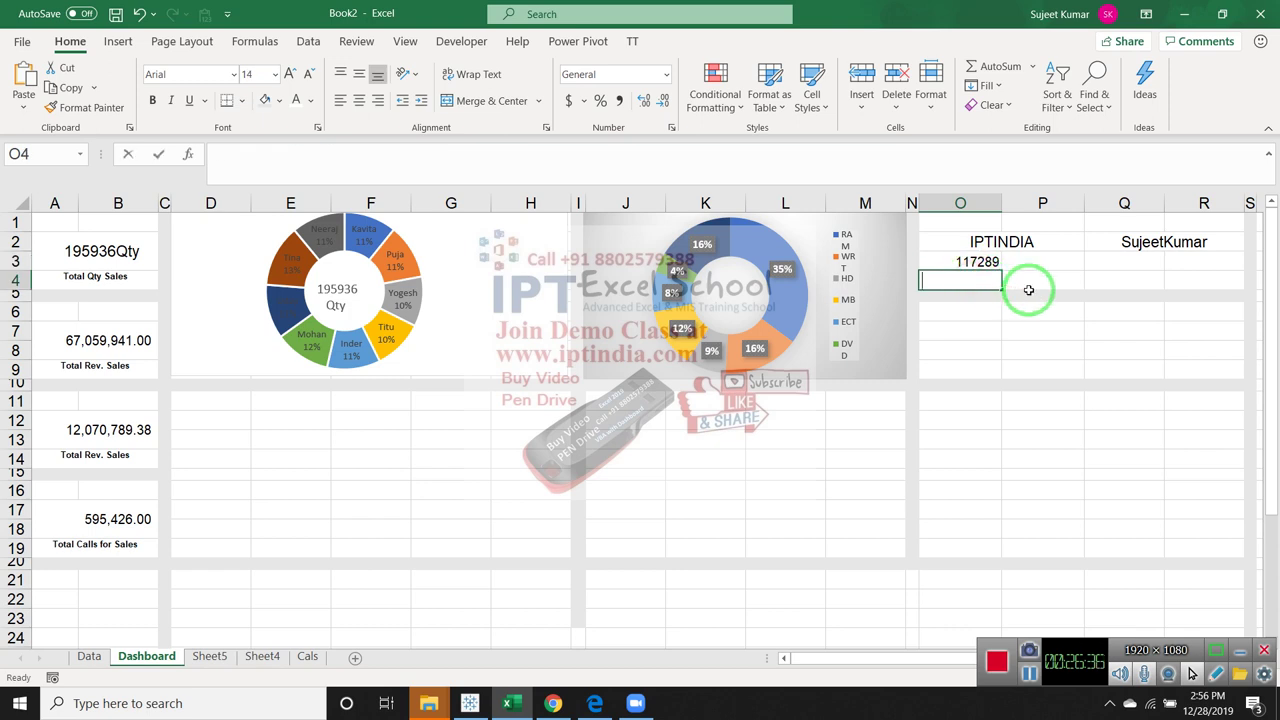
text(Q)
key(Return)
key(Up)
key(Up)
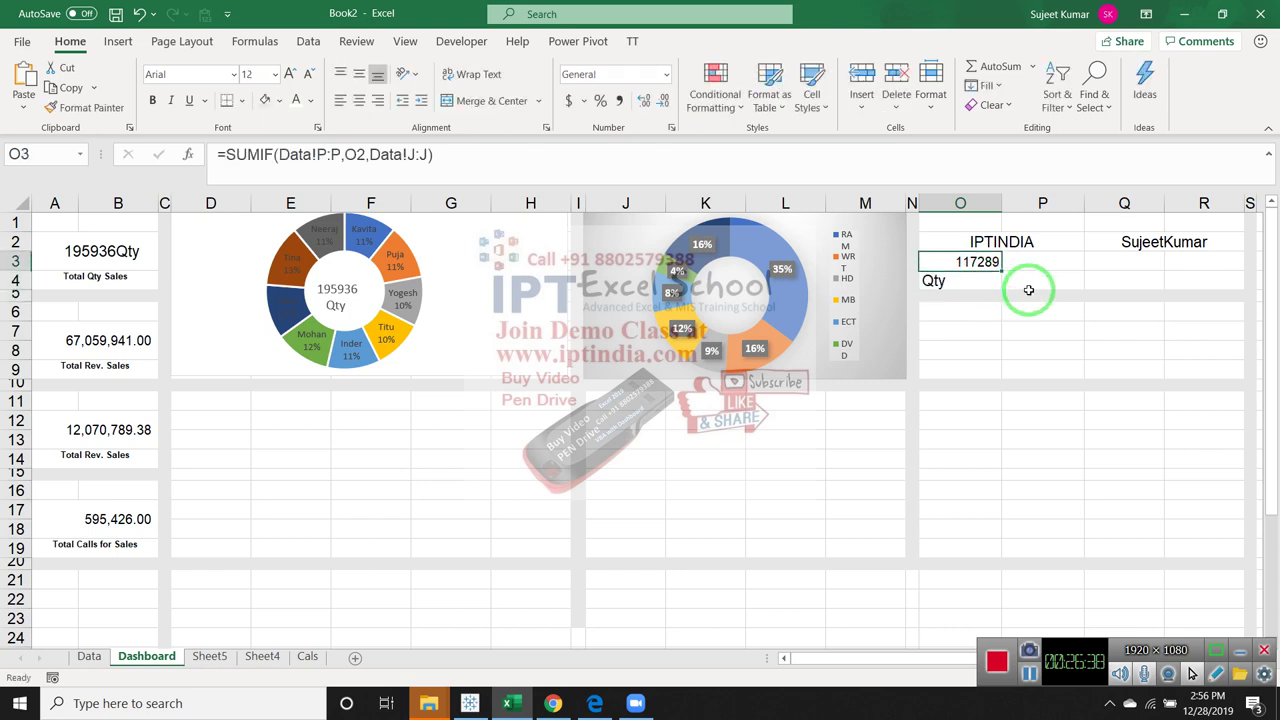
Give O3 the custom thousands format #, "K" so it shows 117 K
drag(920, 277, 988, 261)
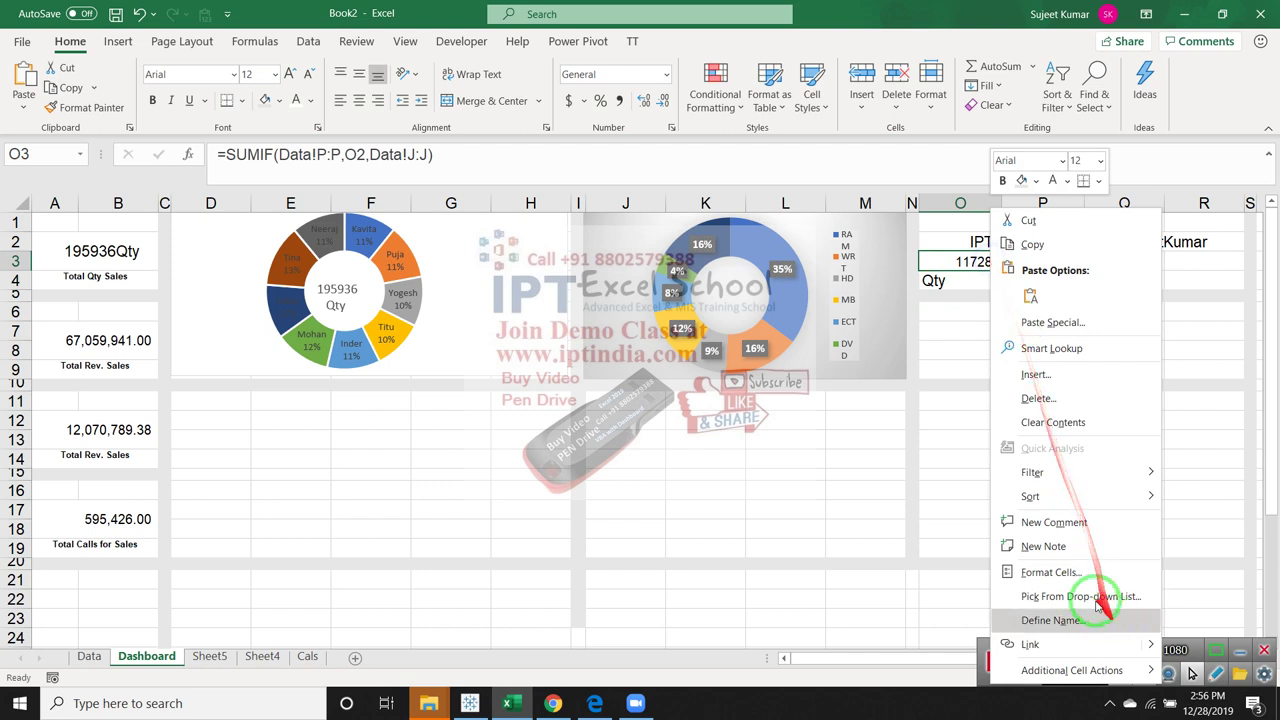
click(1068, 572)
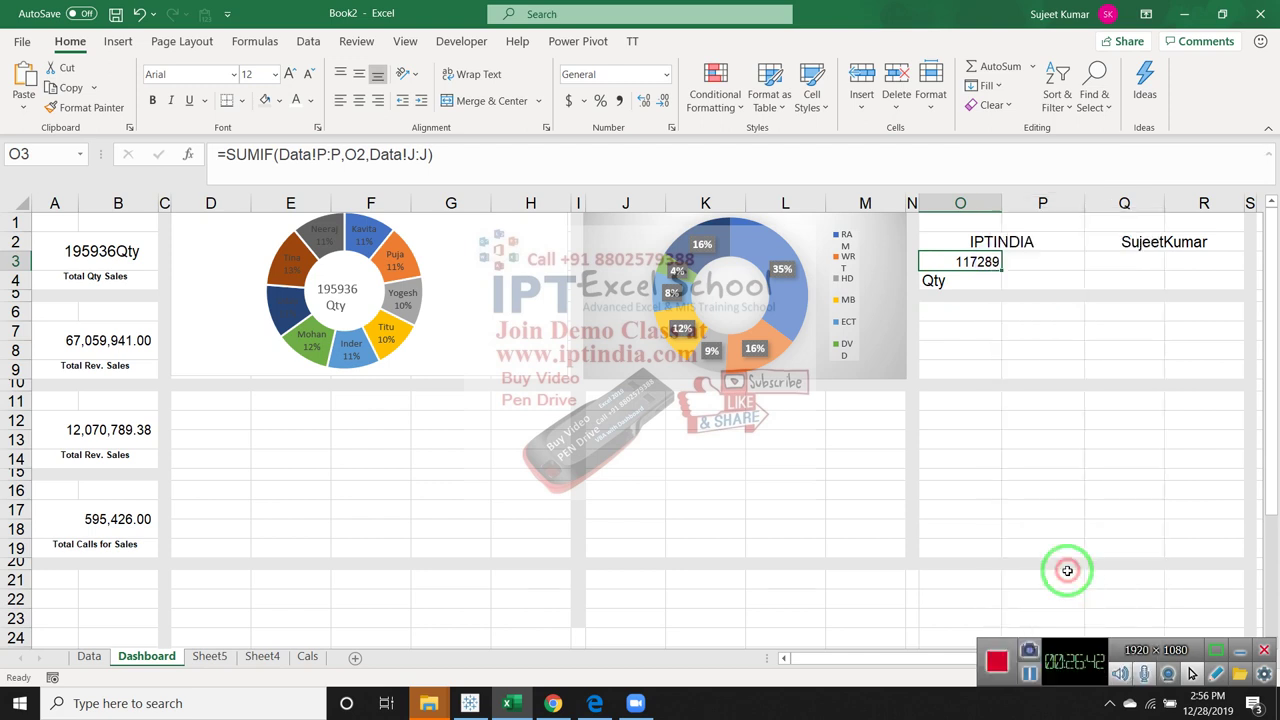
click(870, 466)
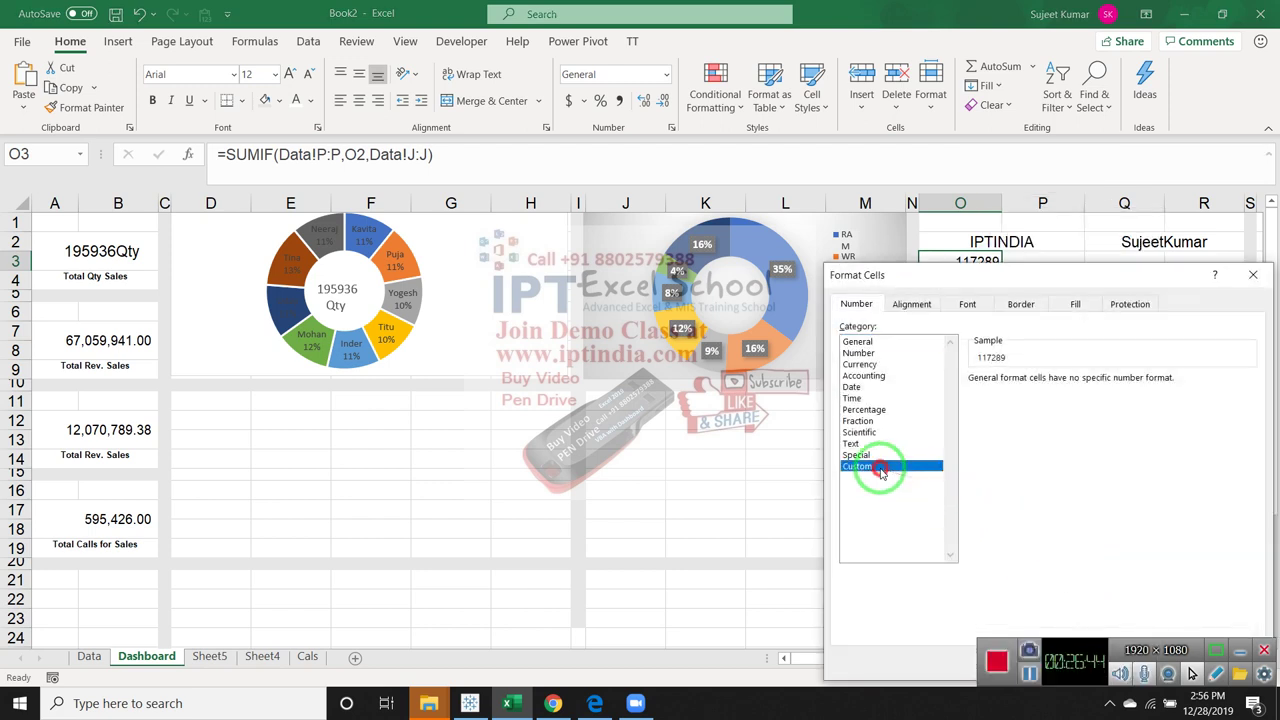
double_click(1010, 396)
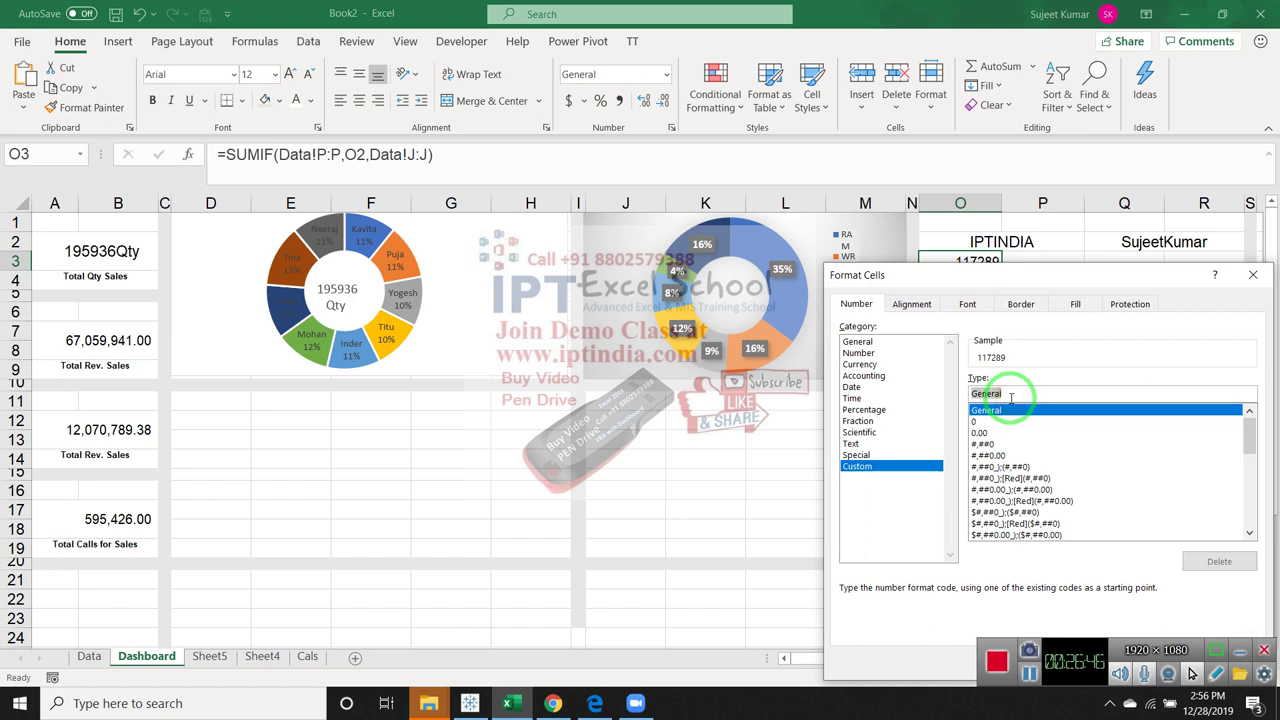
text(#, "K)
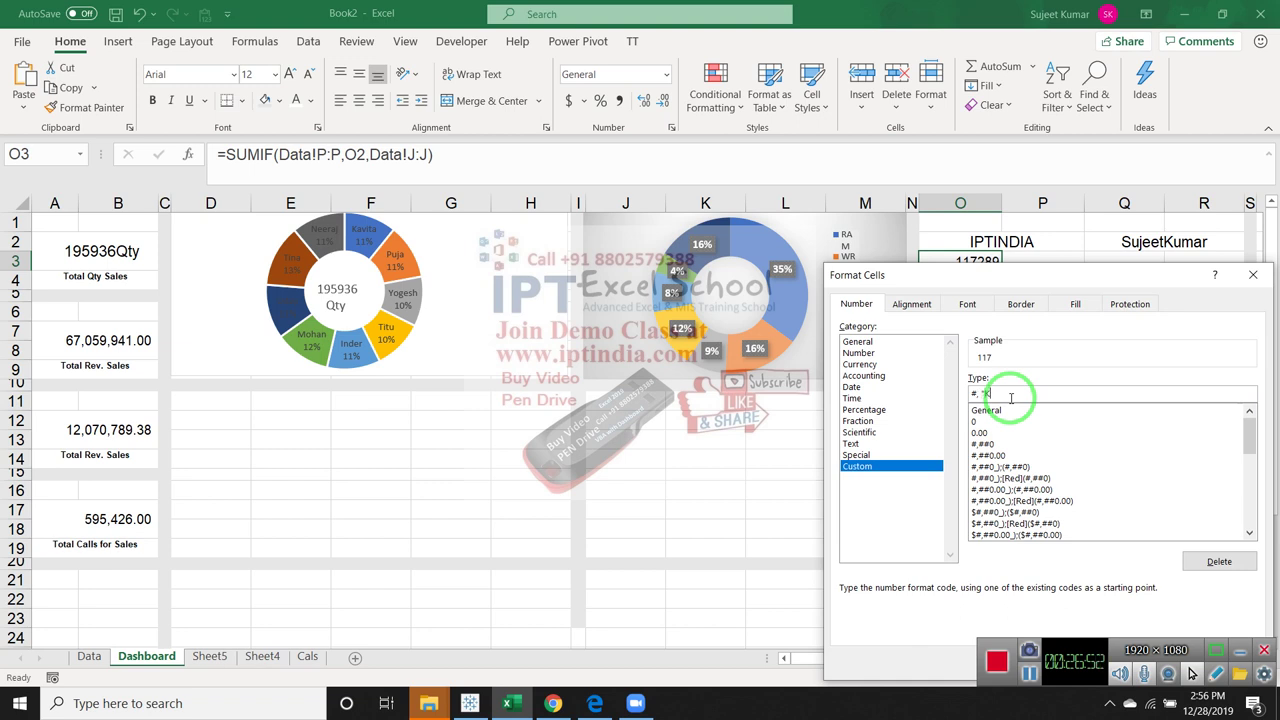
key(Return)
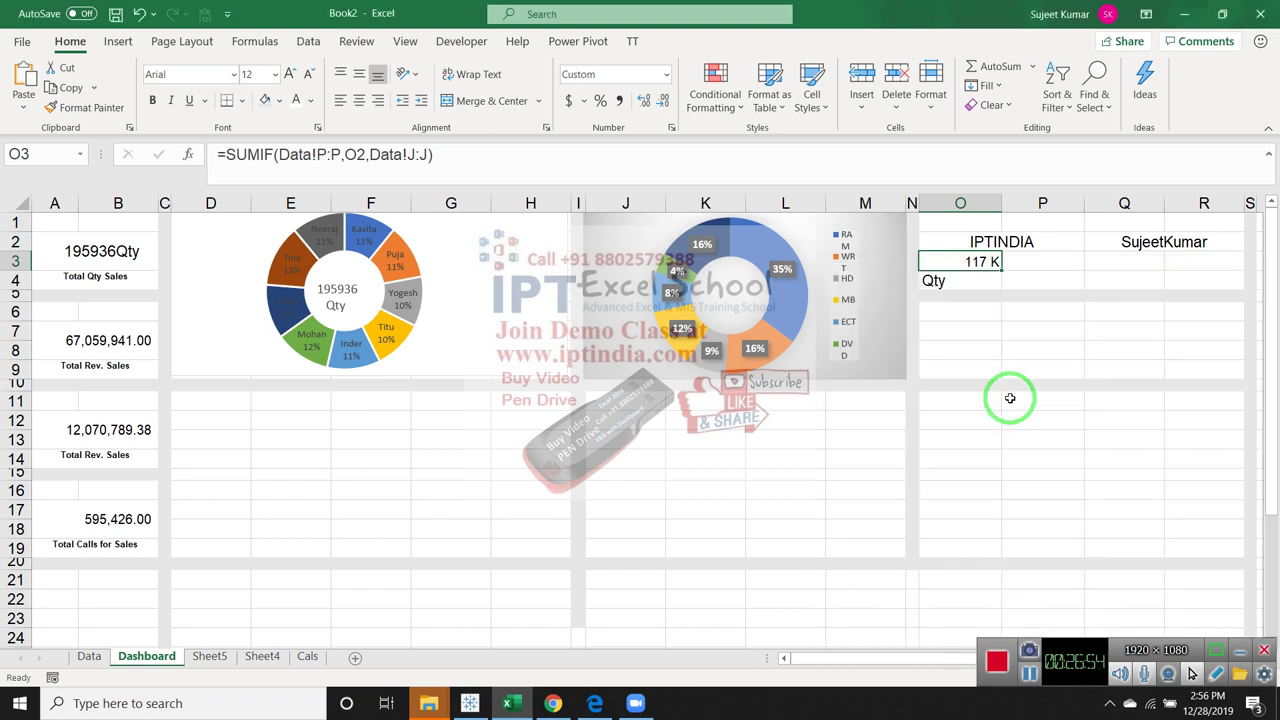
Right-align the Qty label in O4
click(988, 280)
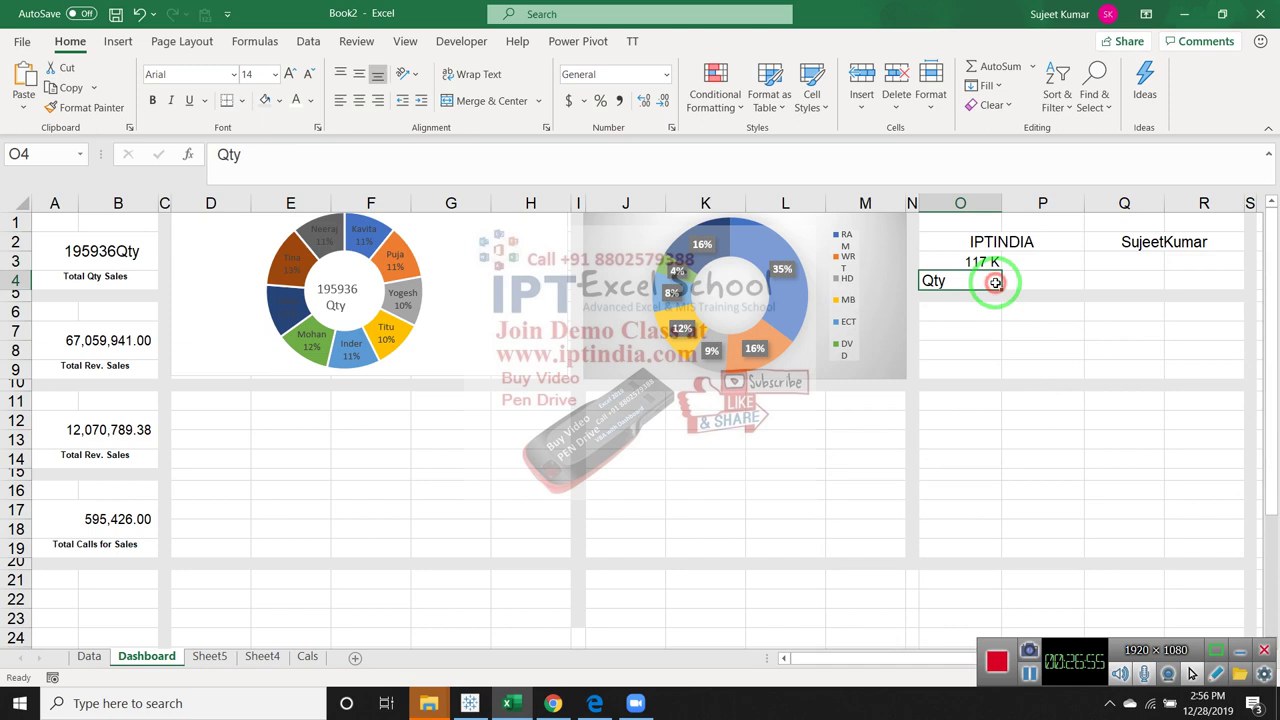
click(379, 100)
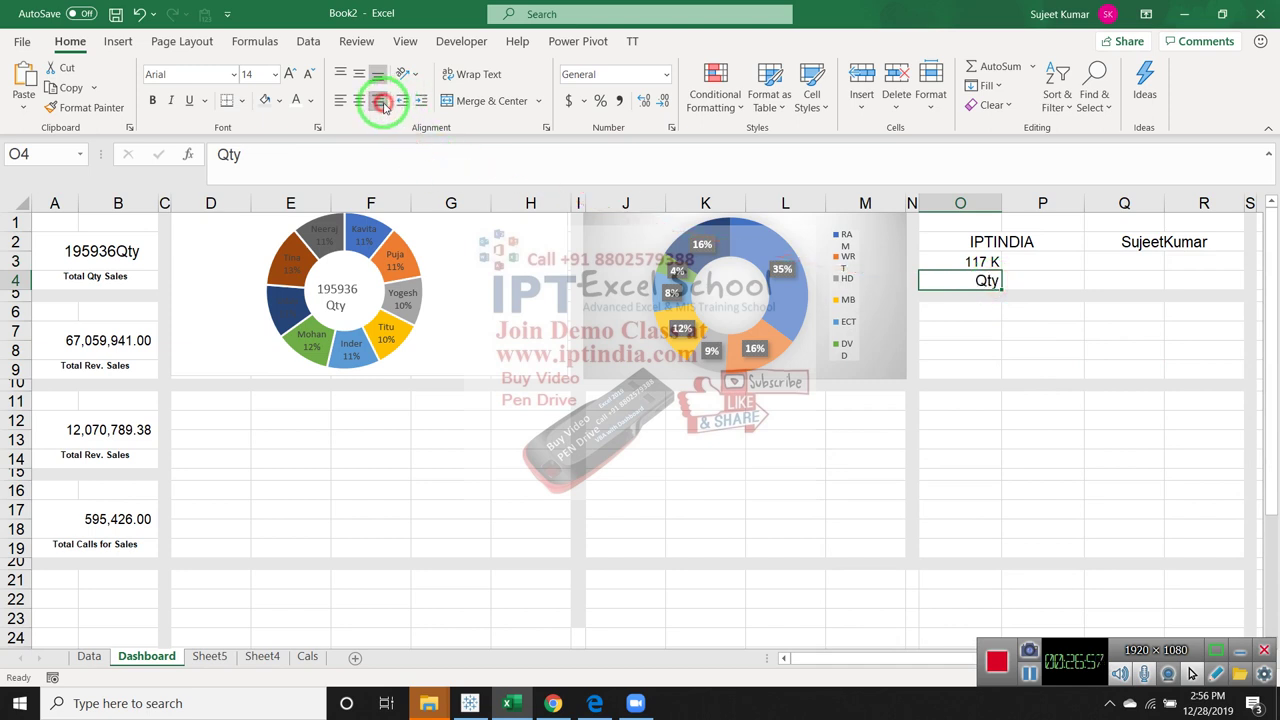
click(1036, 352)
click(988, 262)
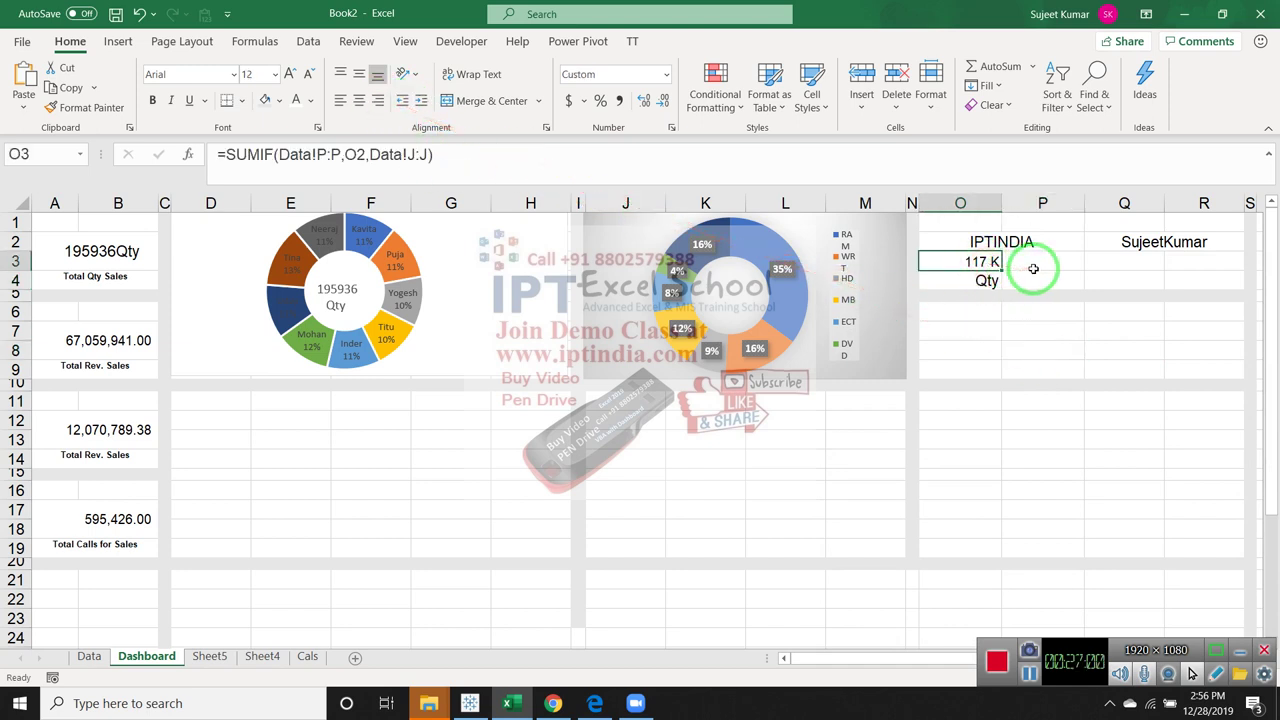
click(1043, 281)
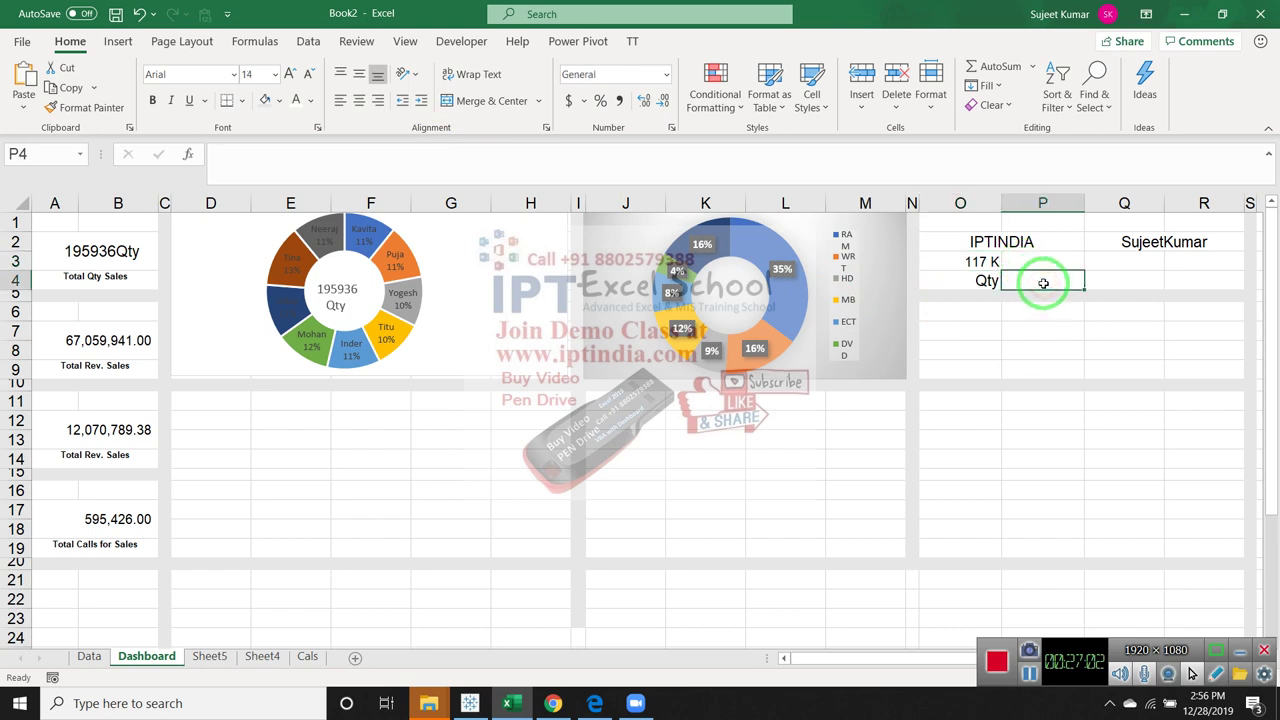
Label P4 as Rev beneath the revenue cell
text(Rev)
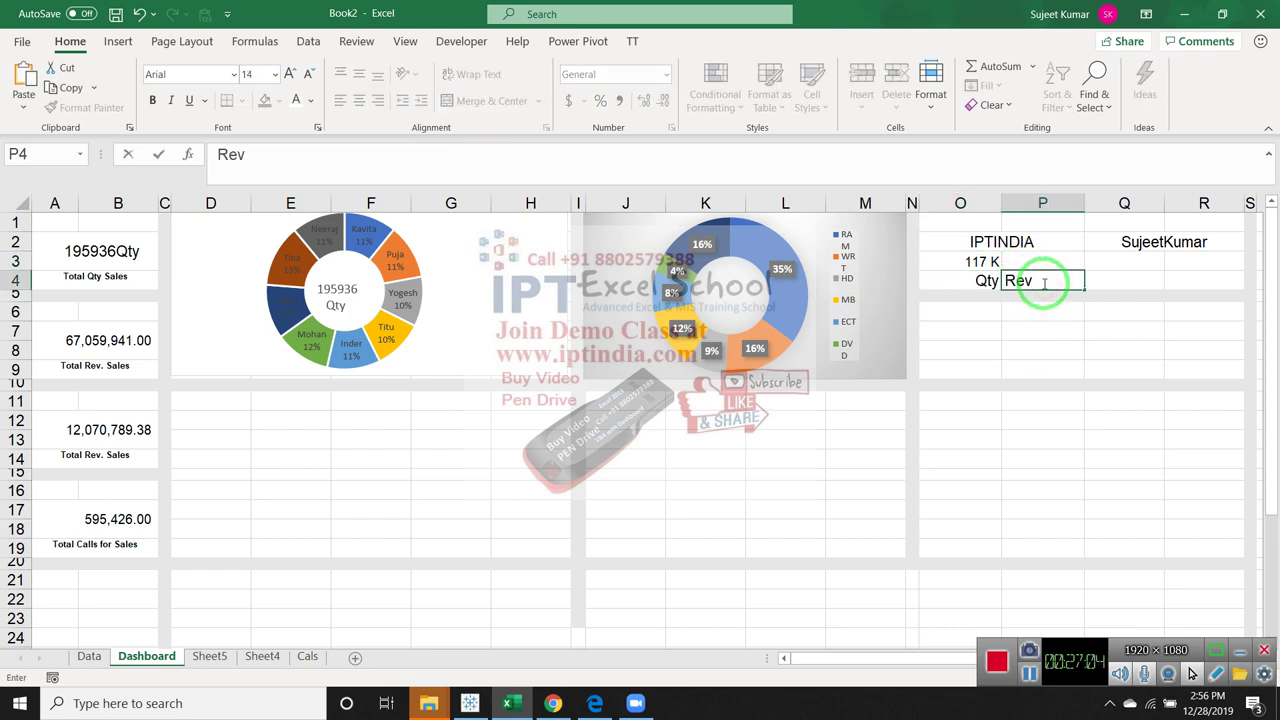
key(Up)
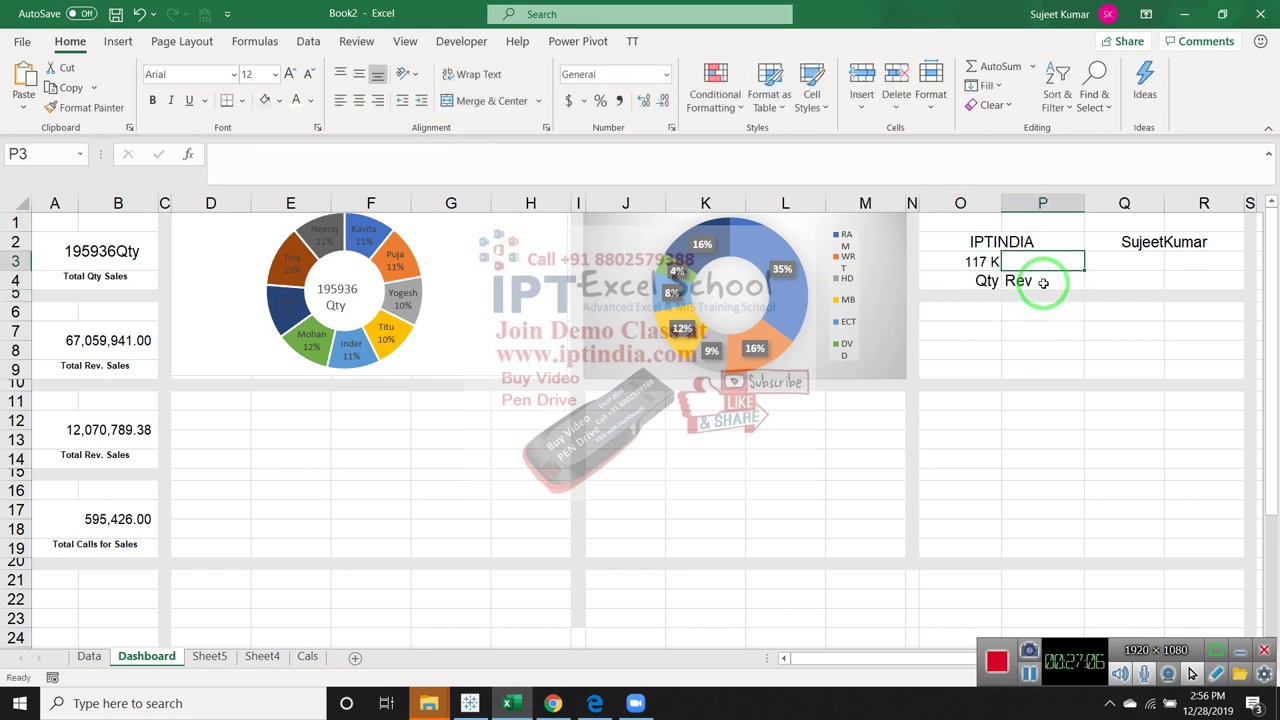
key(Up)
key(Down)
Copy the IPTINDIA SUMIF formula from O3 into P3
text(=)
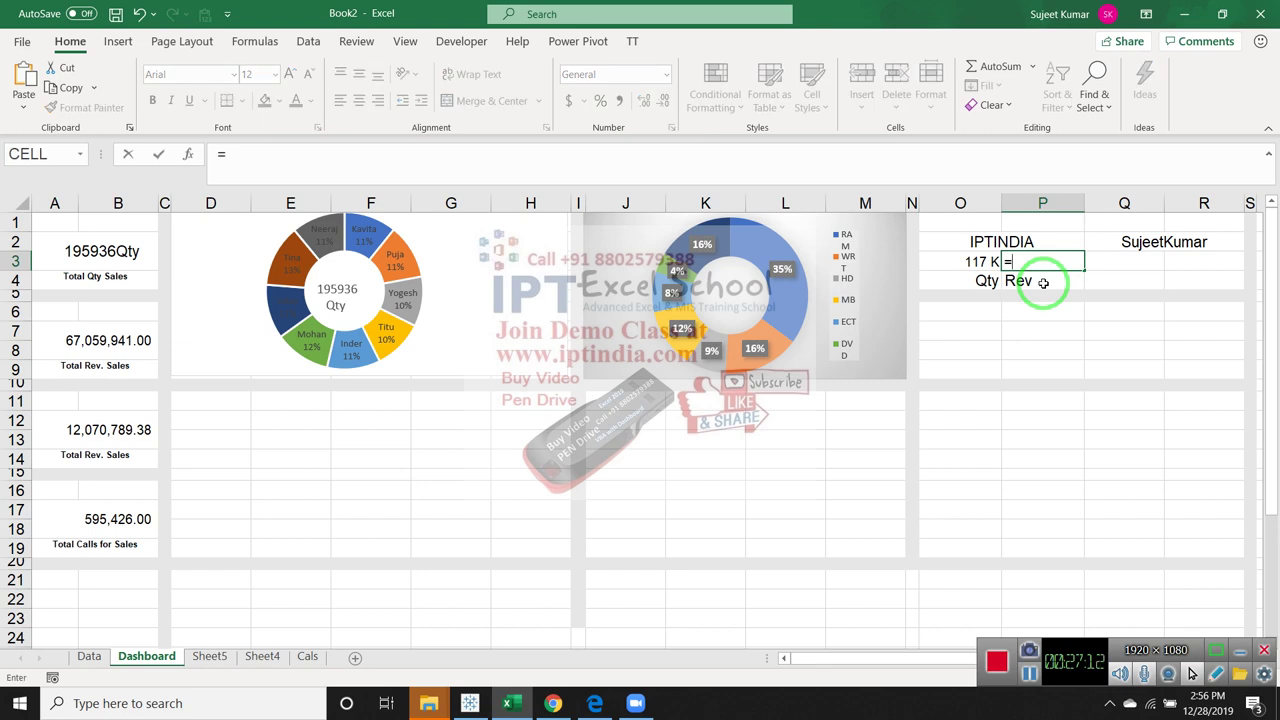
key(Escape)
key(Left)
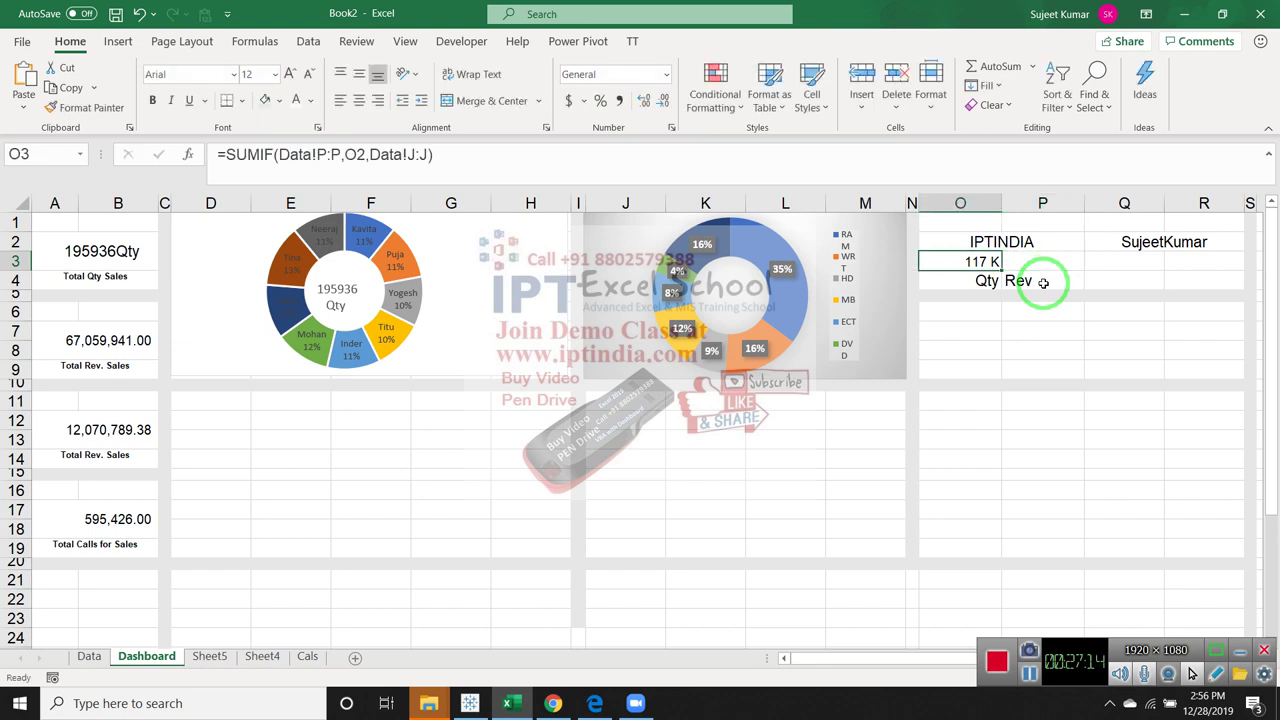
click(457, 160)
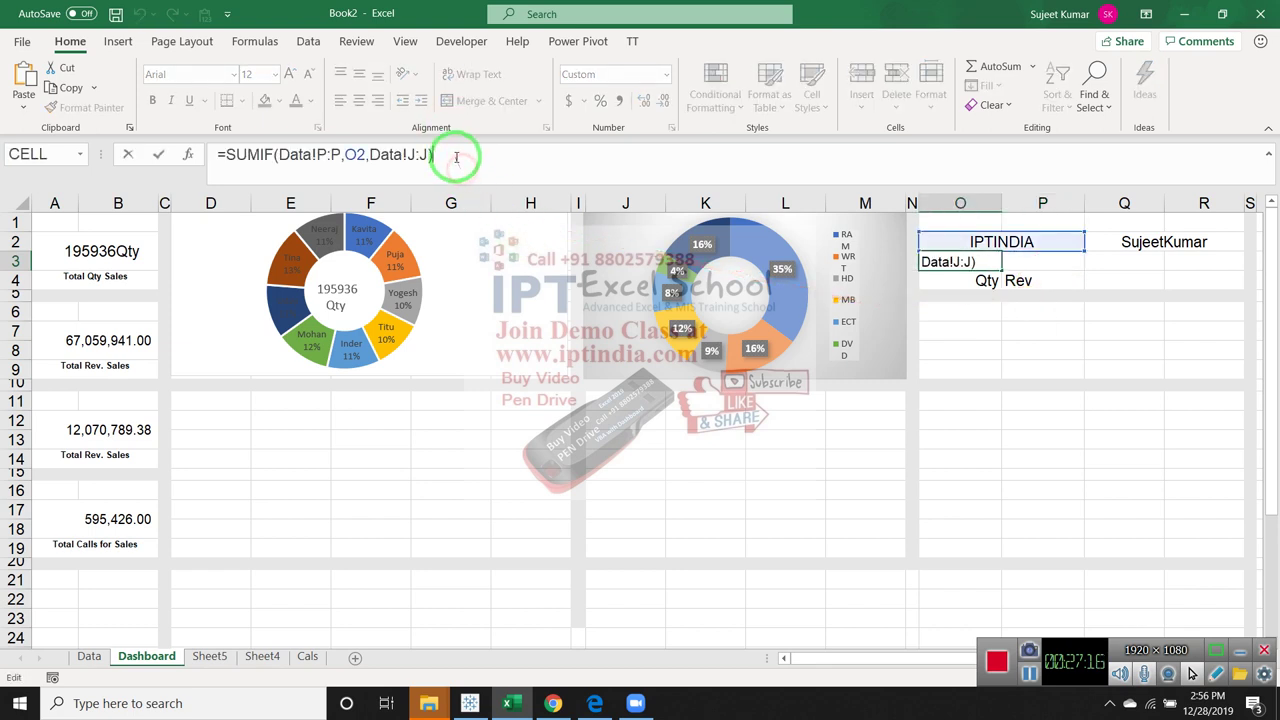
drag(457, 154, 5, 155)
key(ctrl+c)
key(Escape)
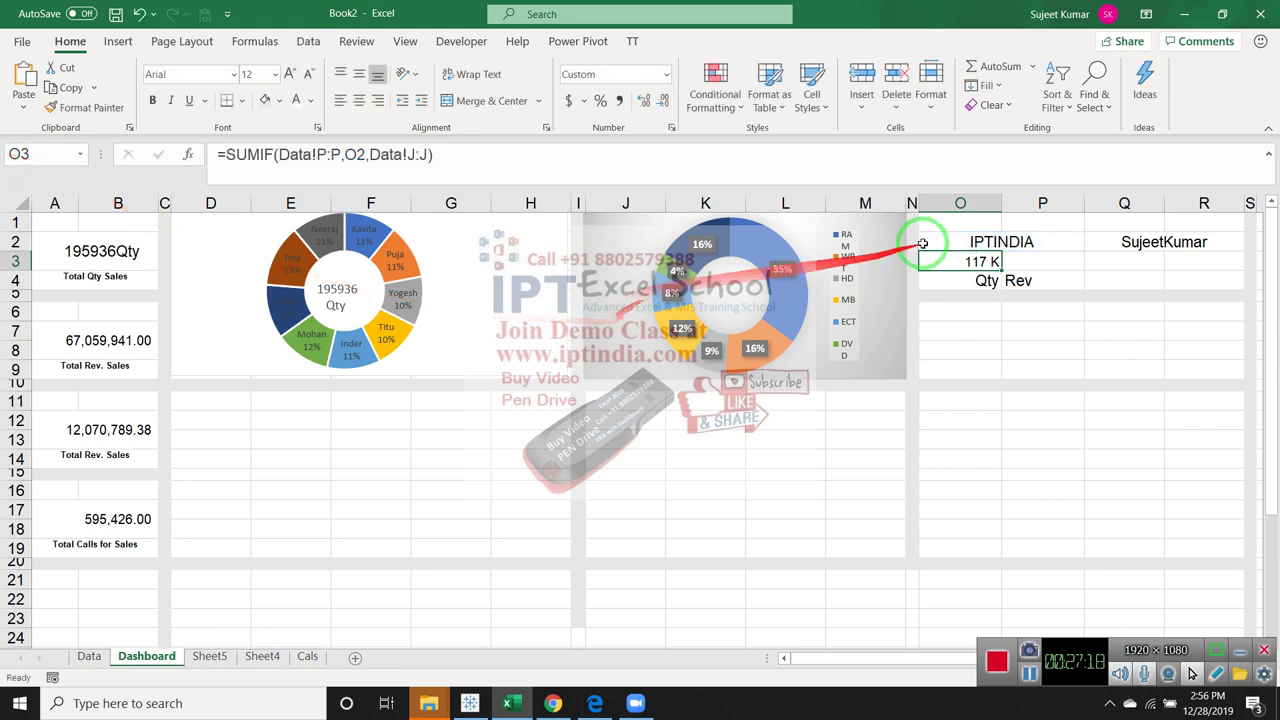
click(1042, 260)
key(ctrl+v)
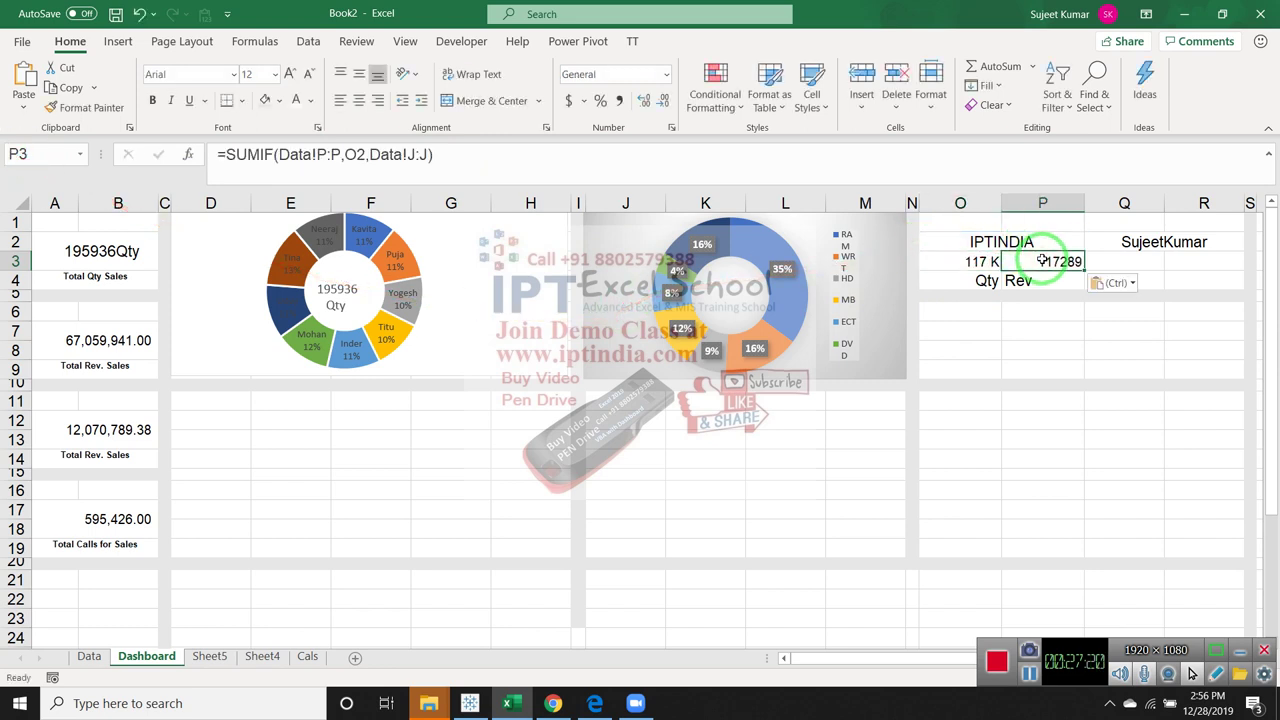
Change P3's sum range to Data column N:N to total revenue
click(89, 656)
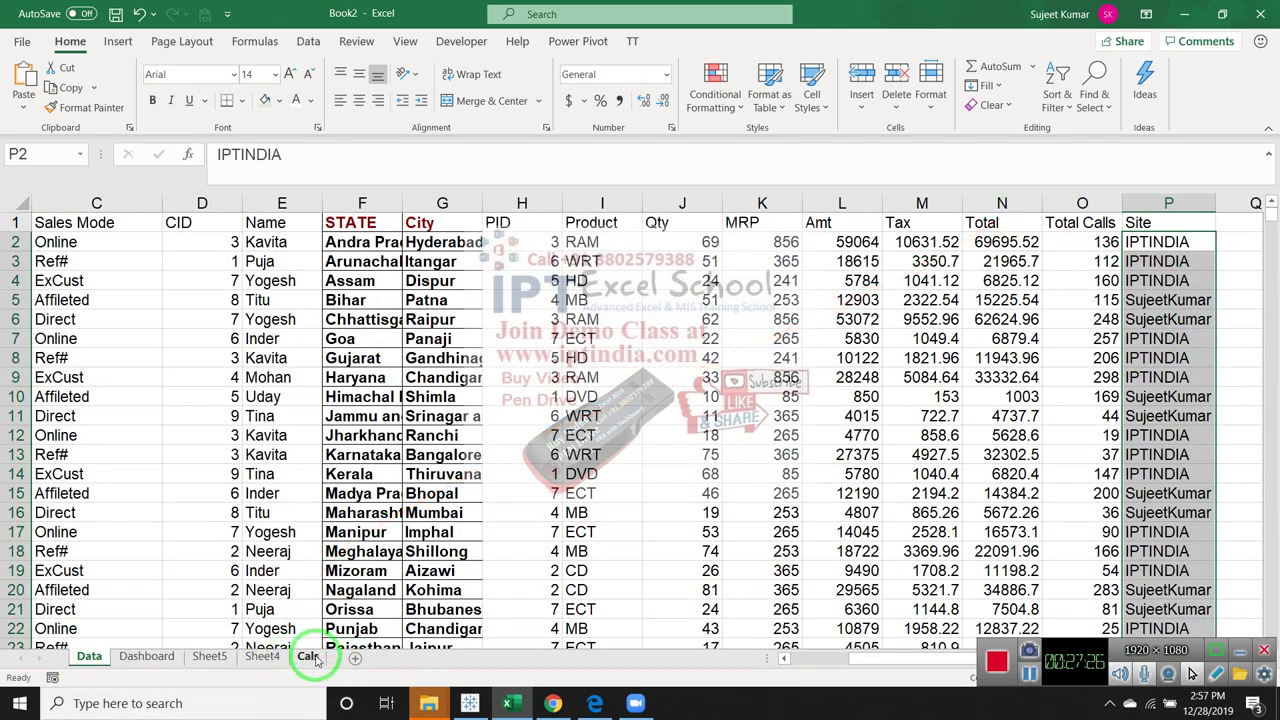
drag(318, 658, 196, 662)
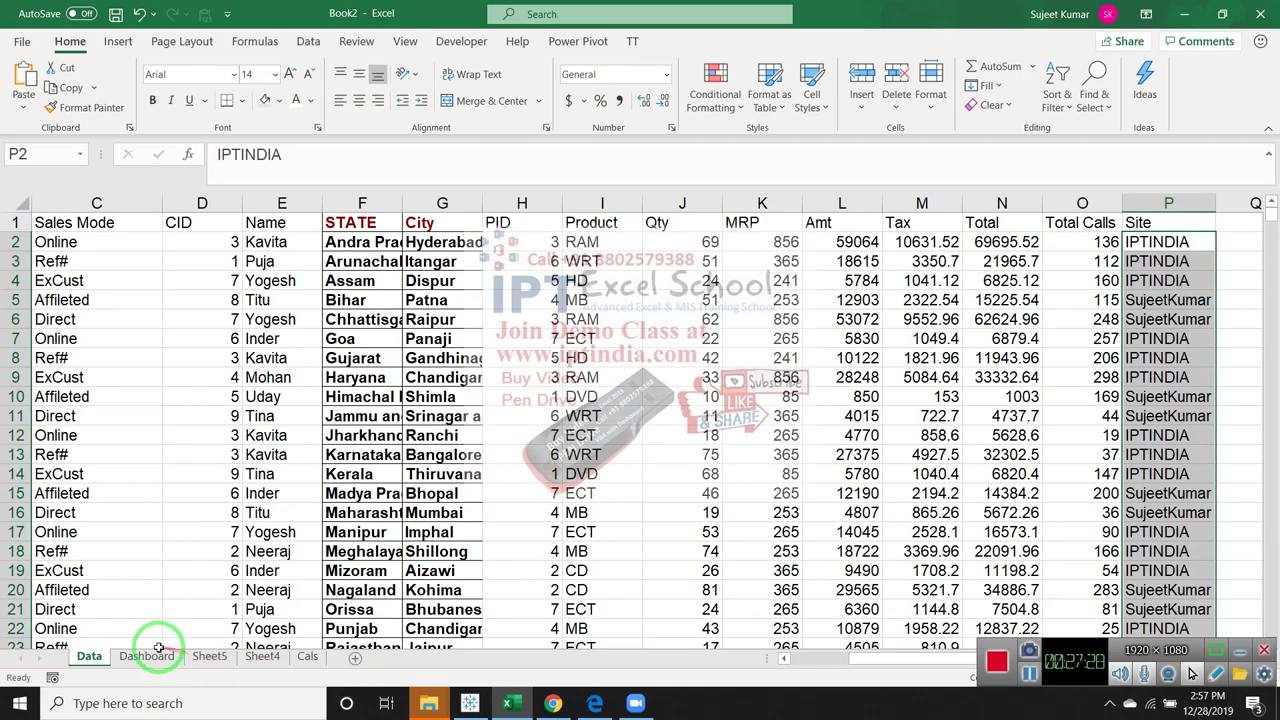
click(152, 656)
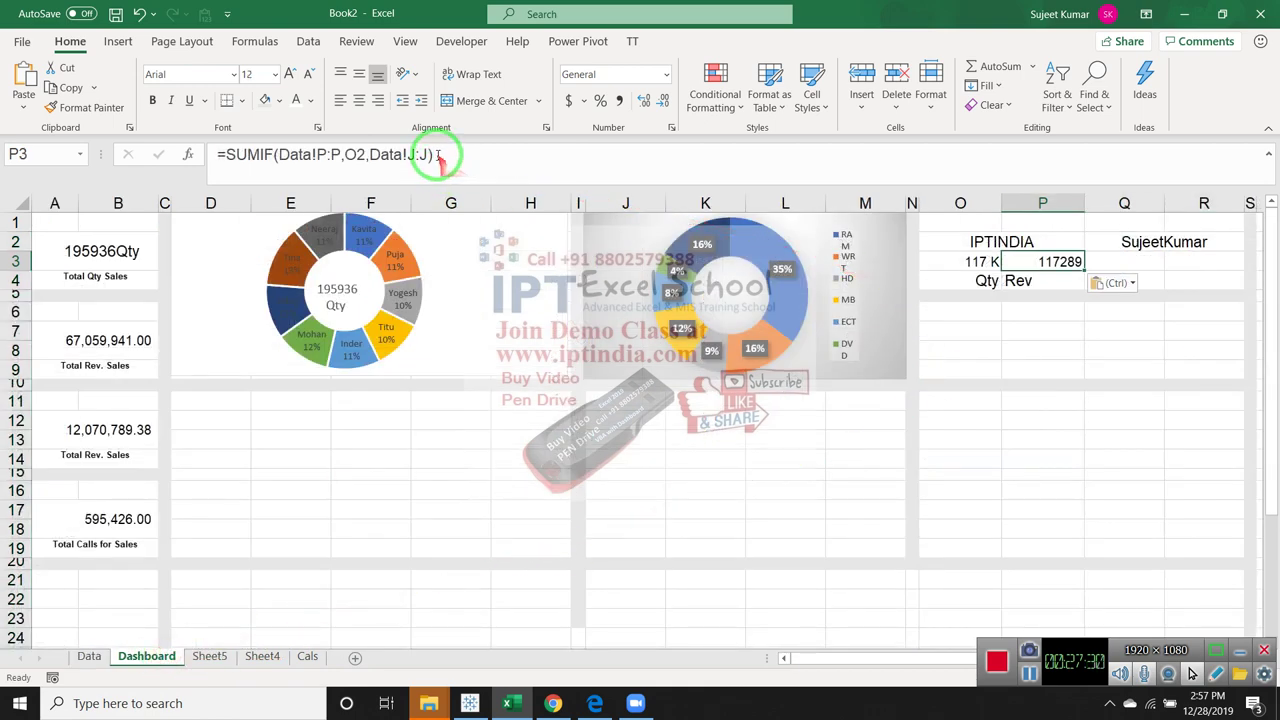
click(583, 163)
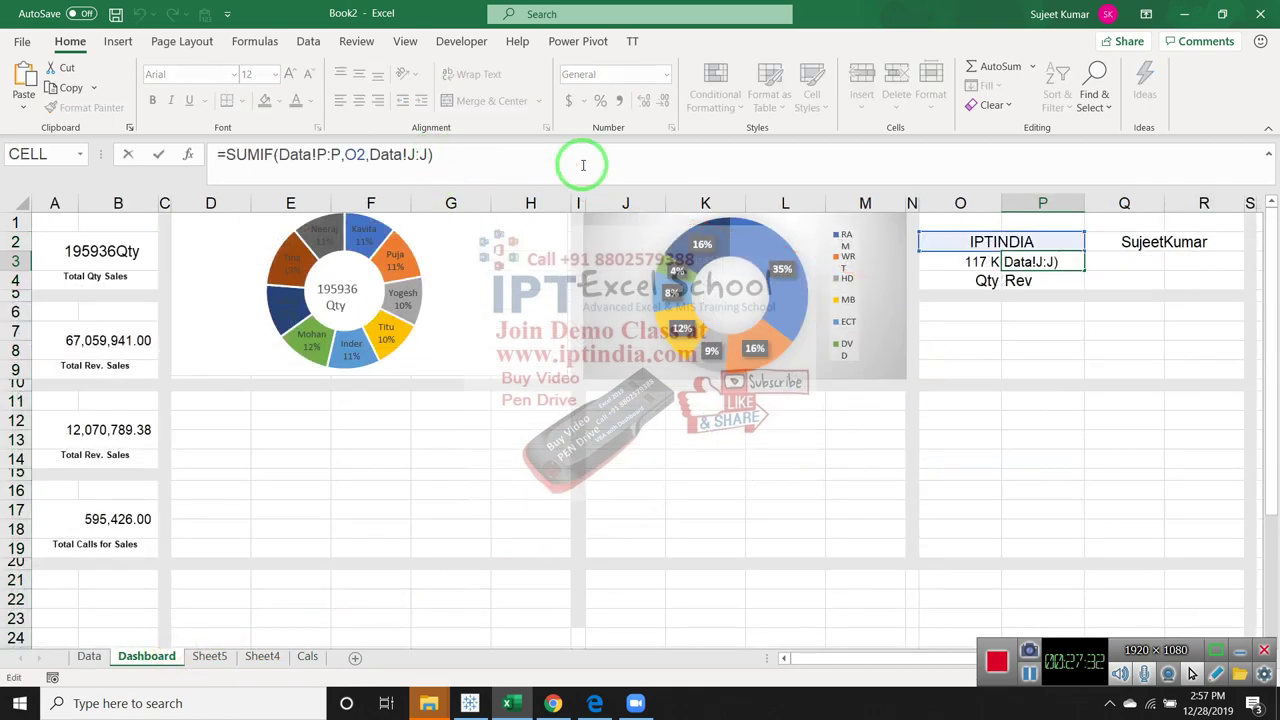
key(Left)
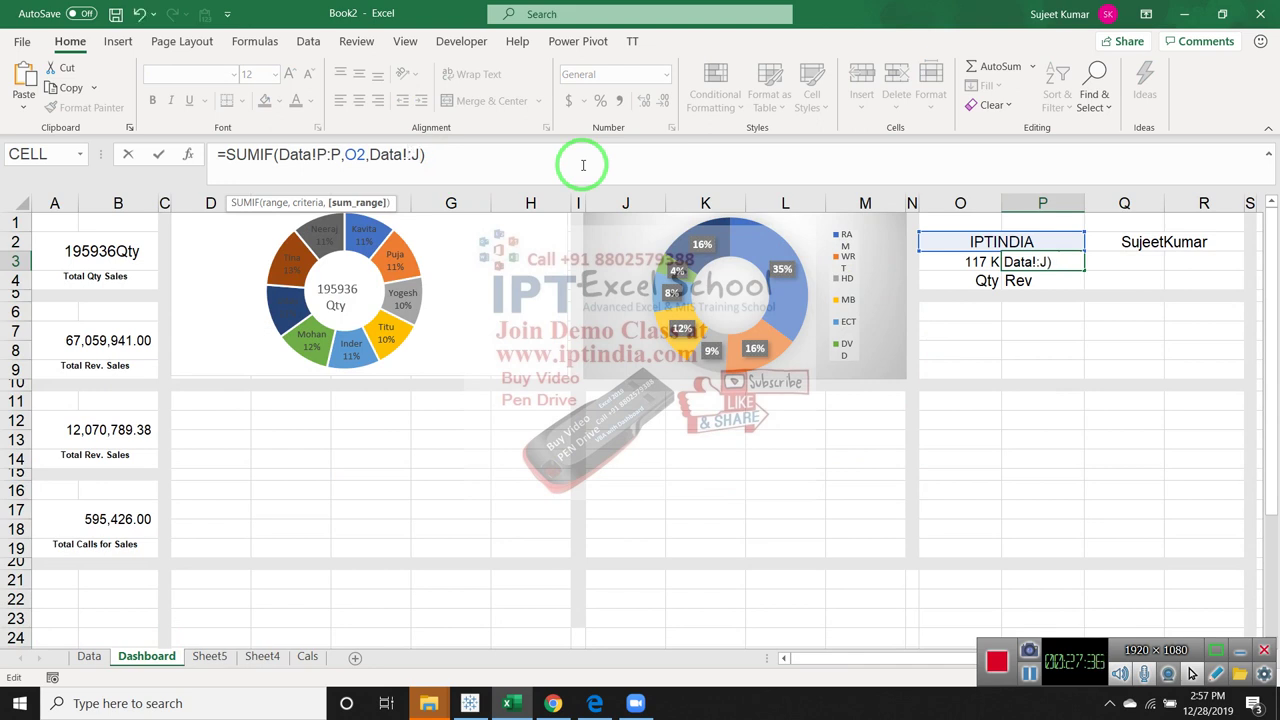
text(N:)
text(N)
key(Return)
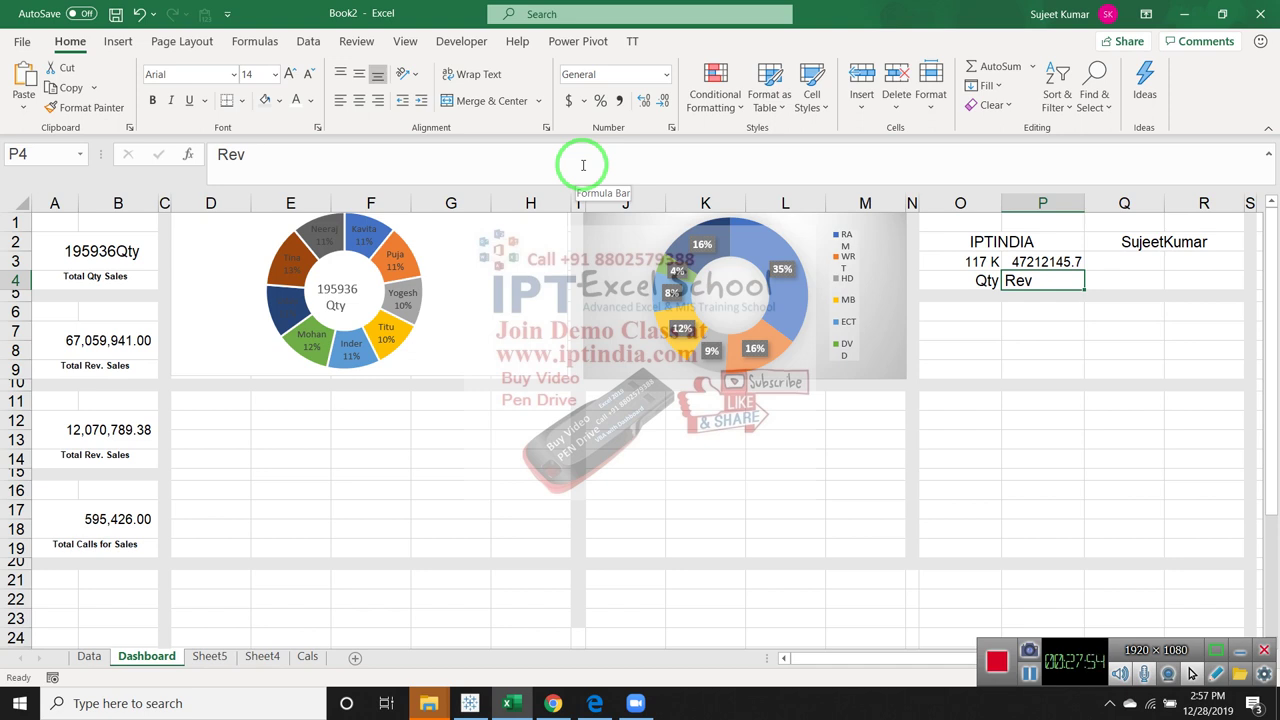
Apply the custom millions format 0.00,, "M" to P3, showing 47.21 M
click(1020, 261)
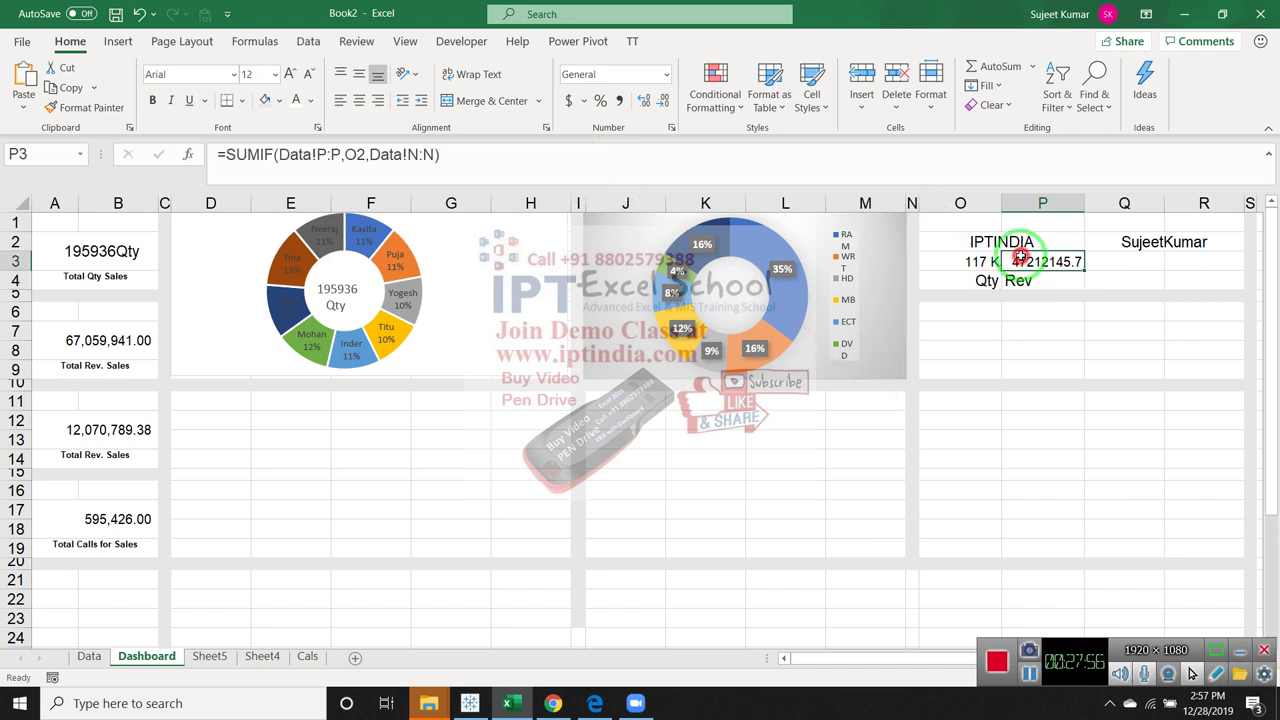
right_click(1020, 261)
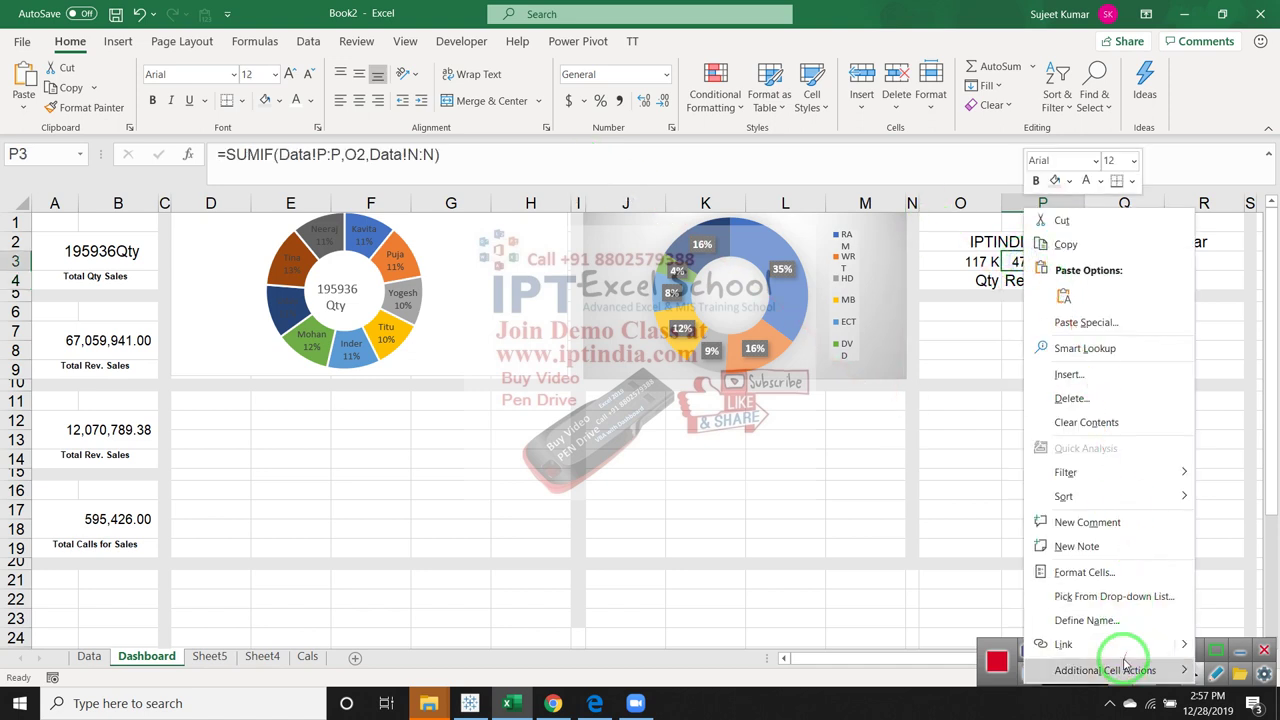
click(1085, 573)
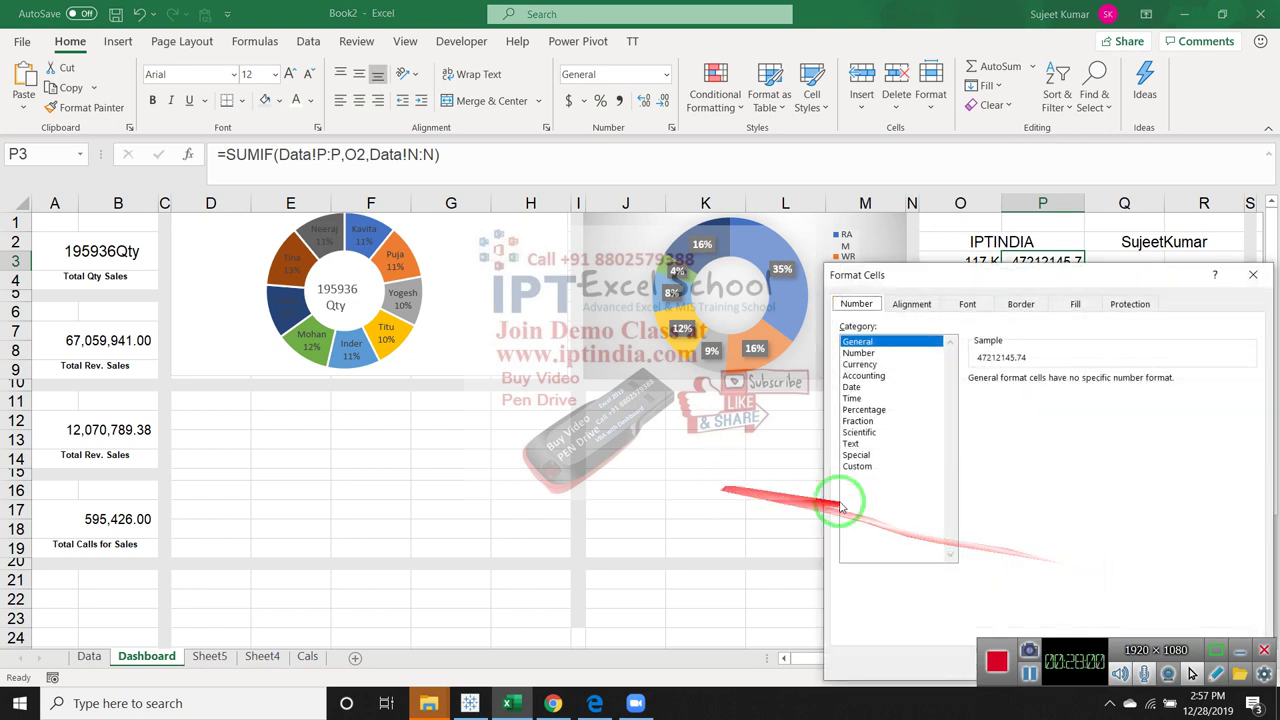
click(857, 466)
click(988, 392)
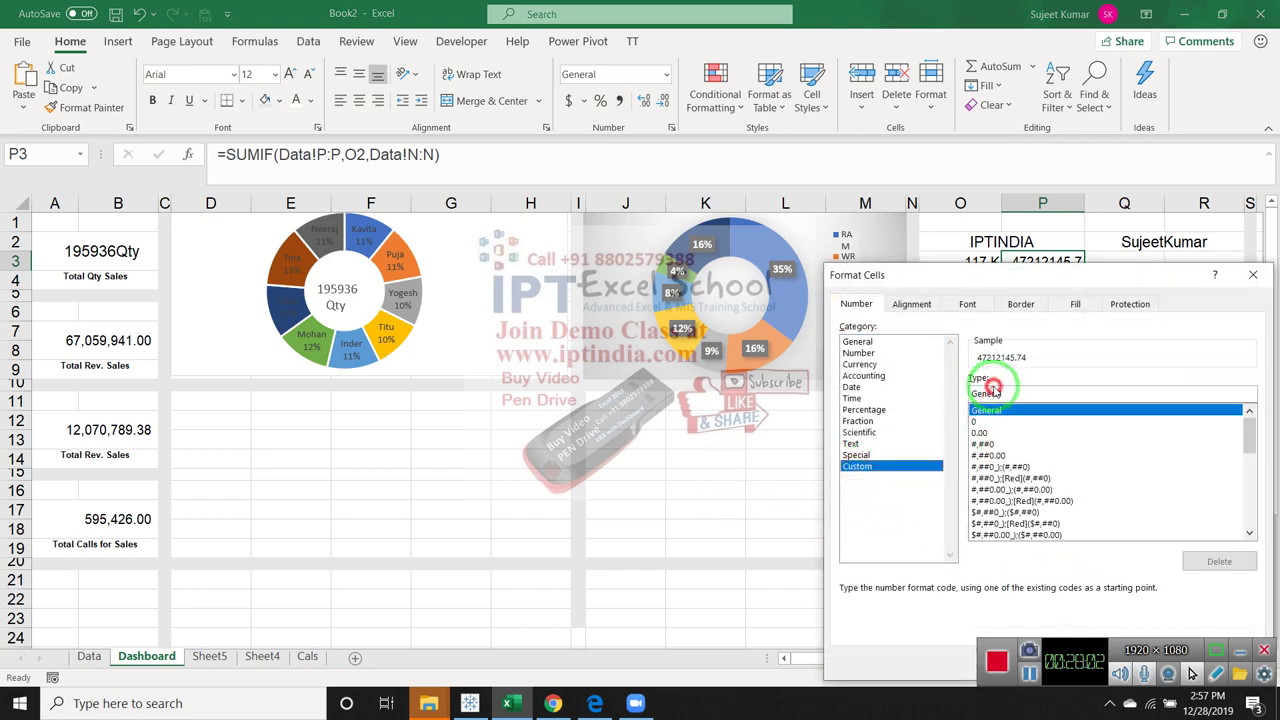
double_click(988, 393)
text(0.00,, "M)
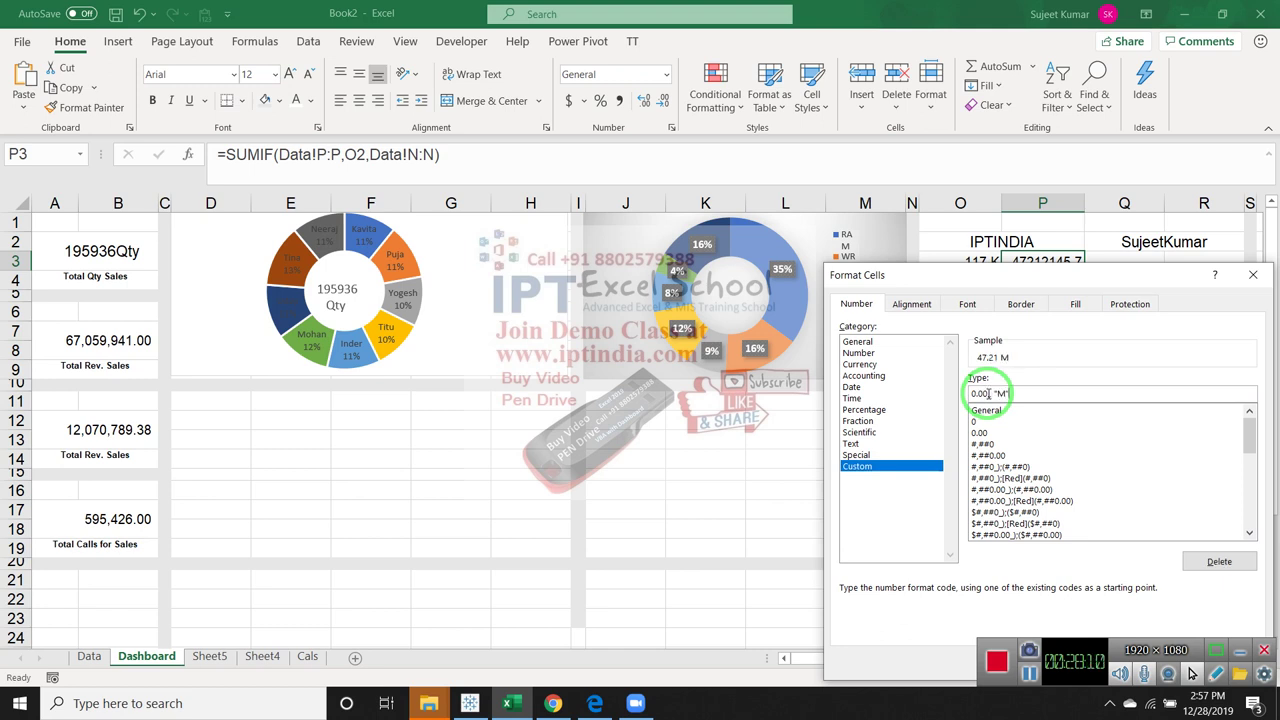
key(Return)
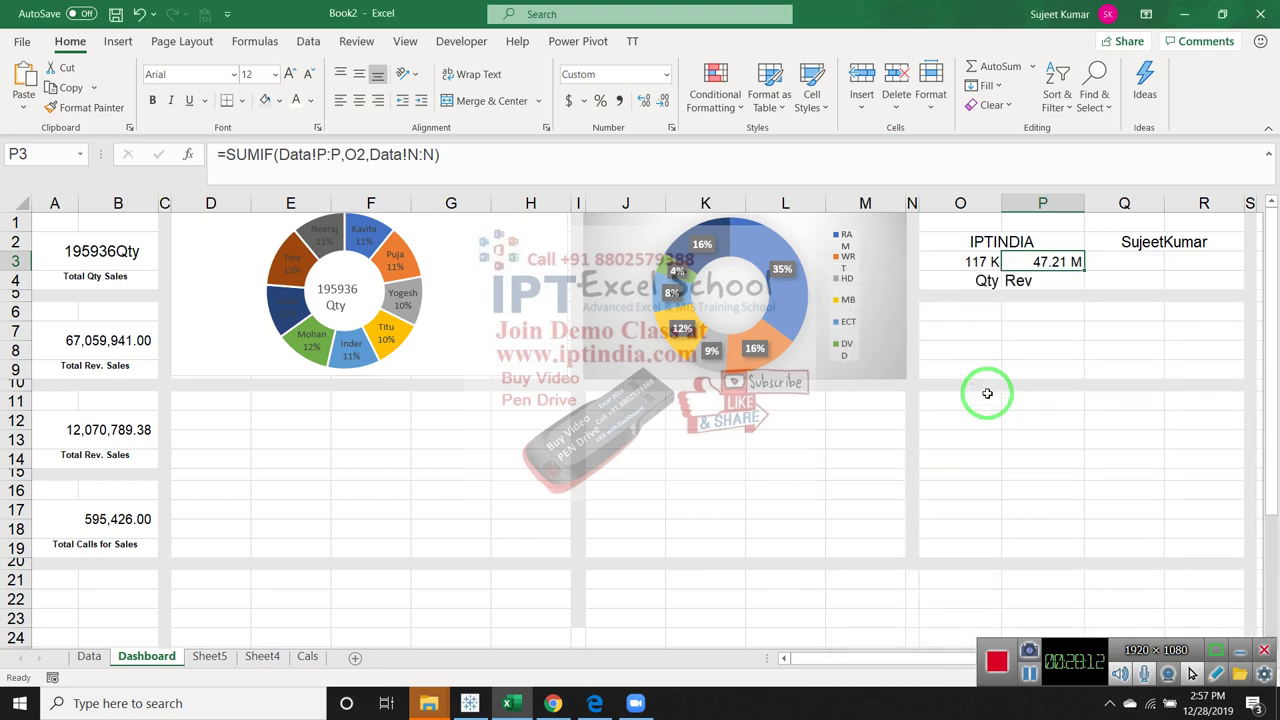
key(Up)
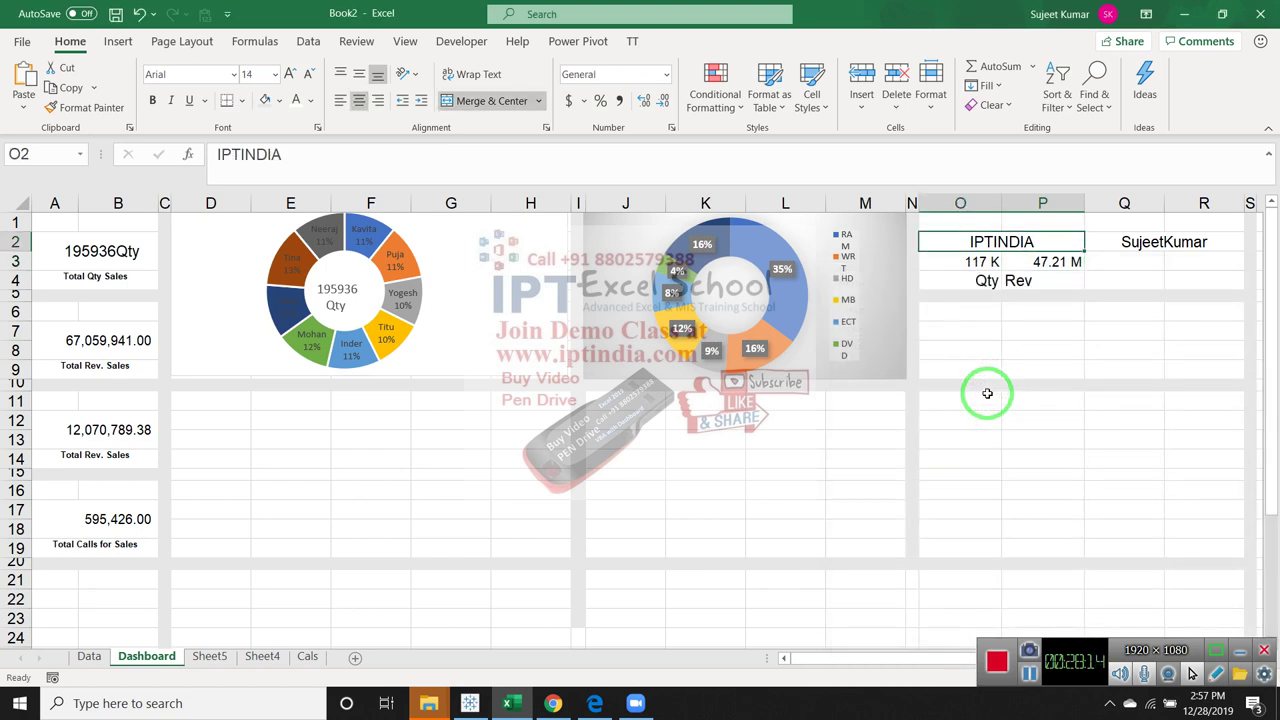
Copy the IPTINDIA summary block O3:P4 into Q3:R4 for the second site
key(Down)
key(Left)
key(shift+Right)
key(shift+Down)
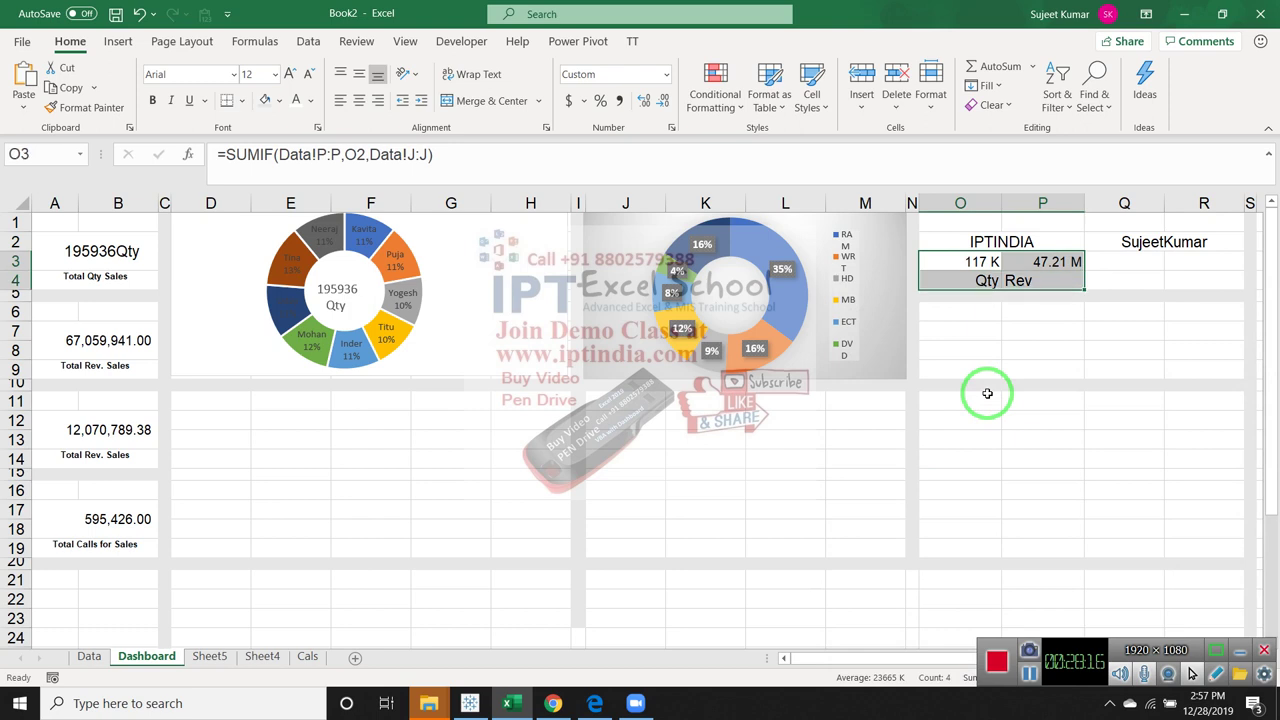
key(ctrl+c)
key(Right)
key(Right)
key(ctrl+v)
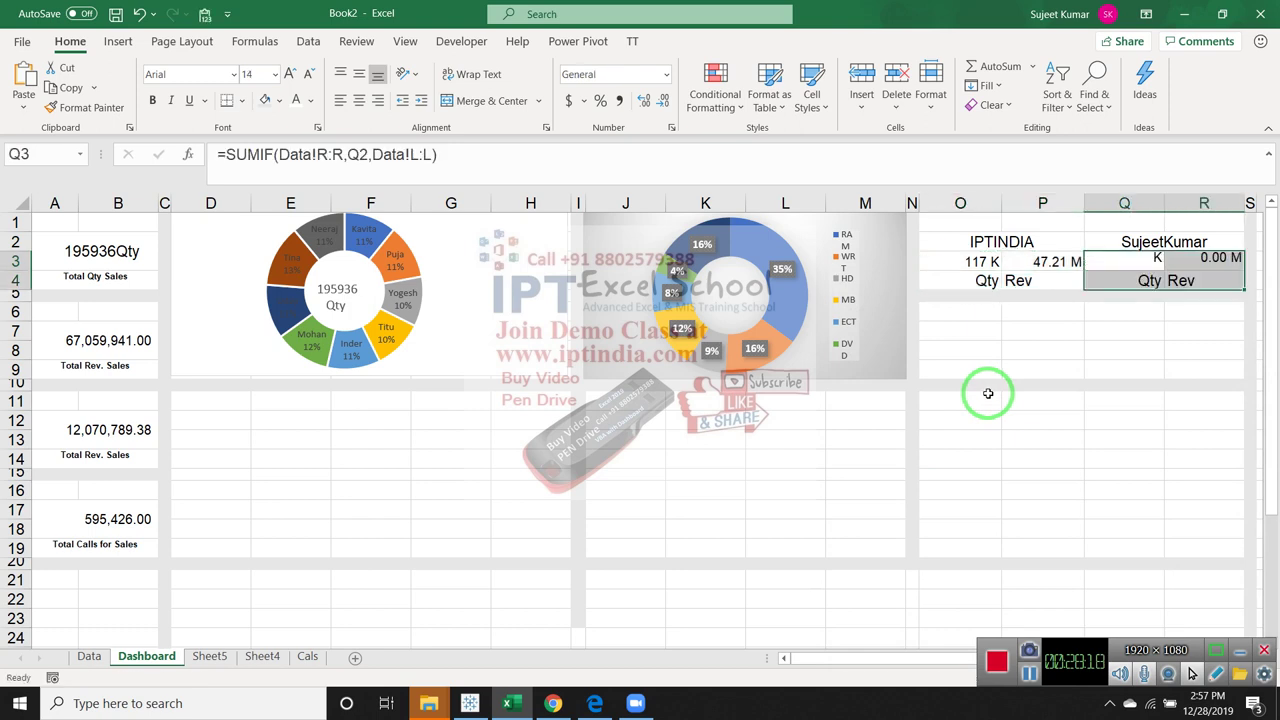
key(Escape)
Point Q3's SUMIF criteria at the second site's heading in Q2
key(Down)
key(Up)
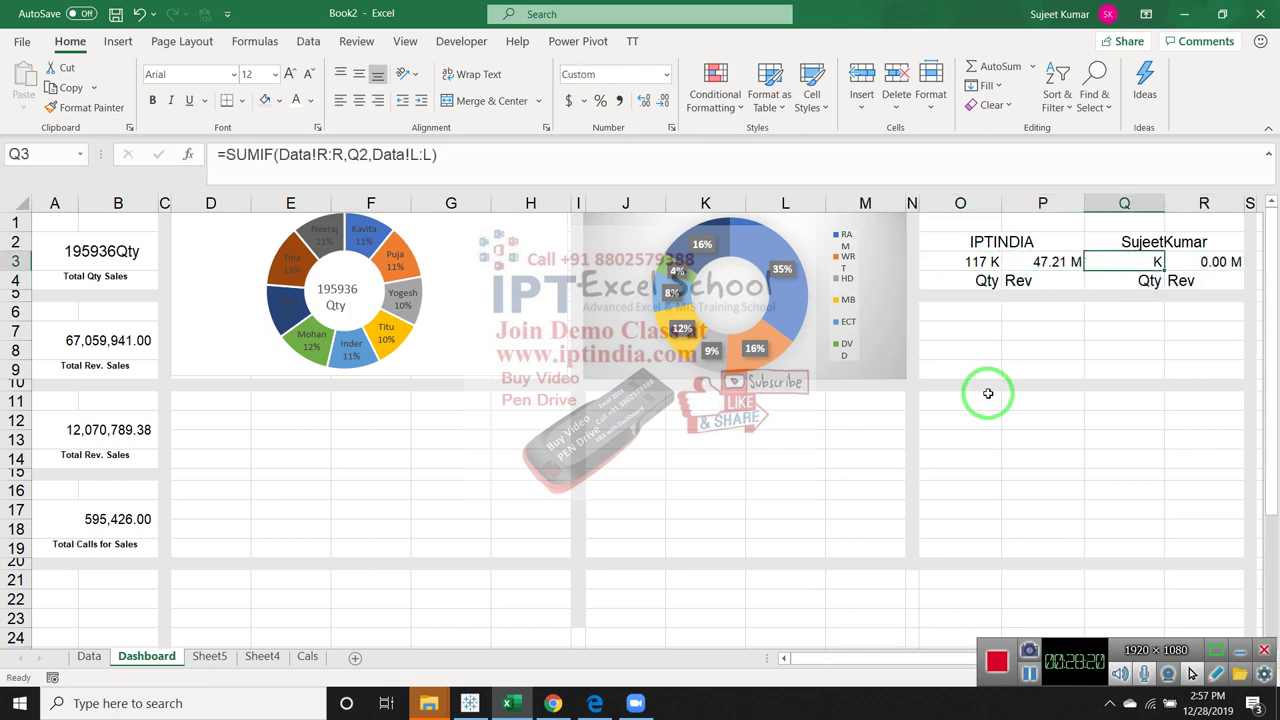
key(F2)
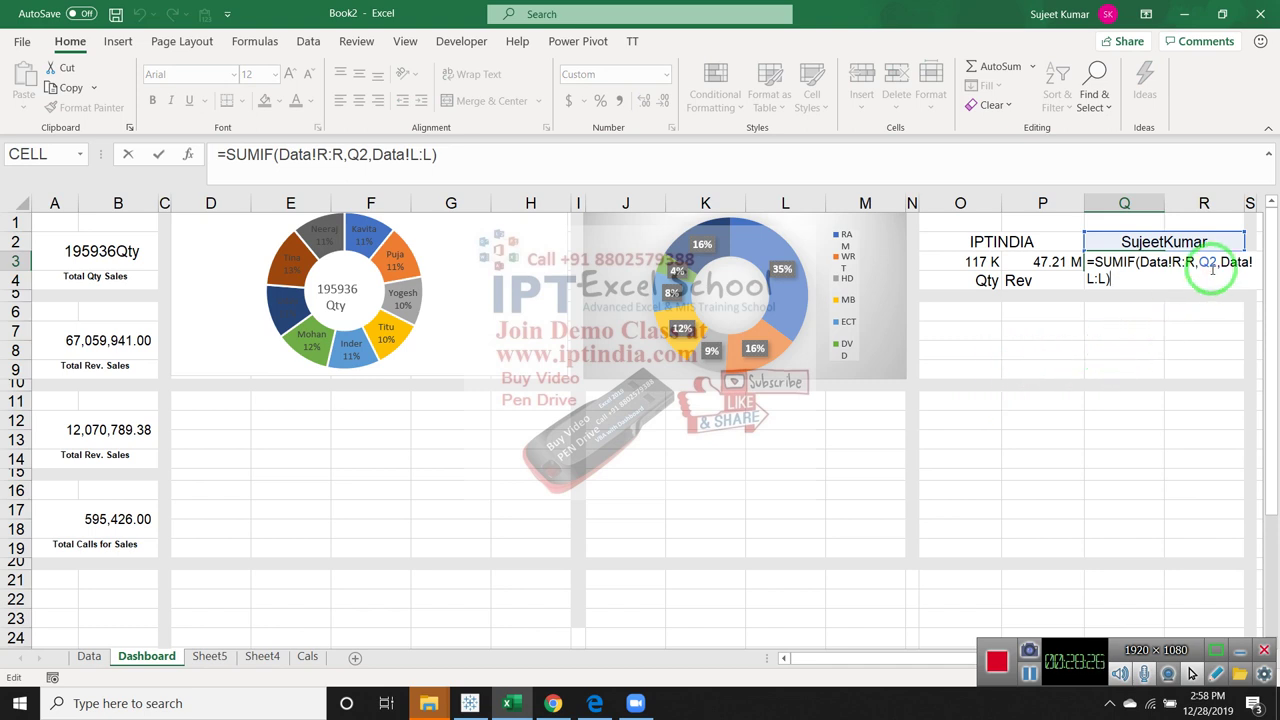
click(1212, 268)
key(BackSpace)
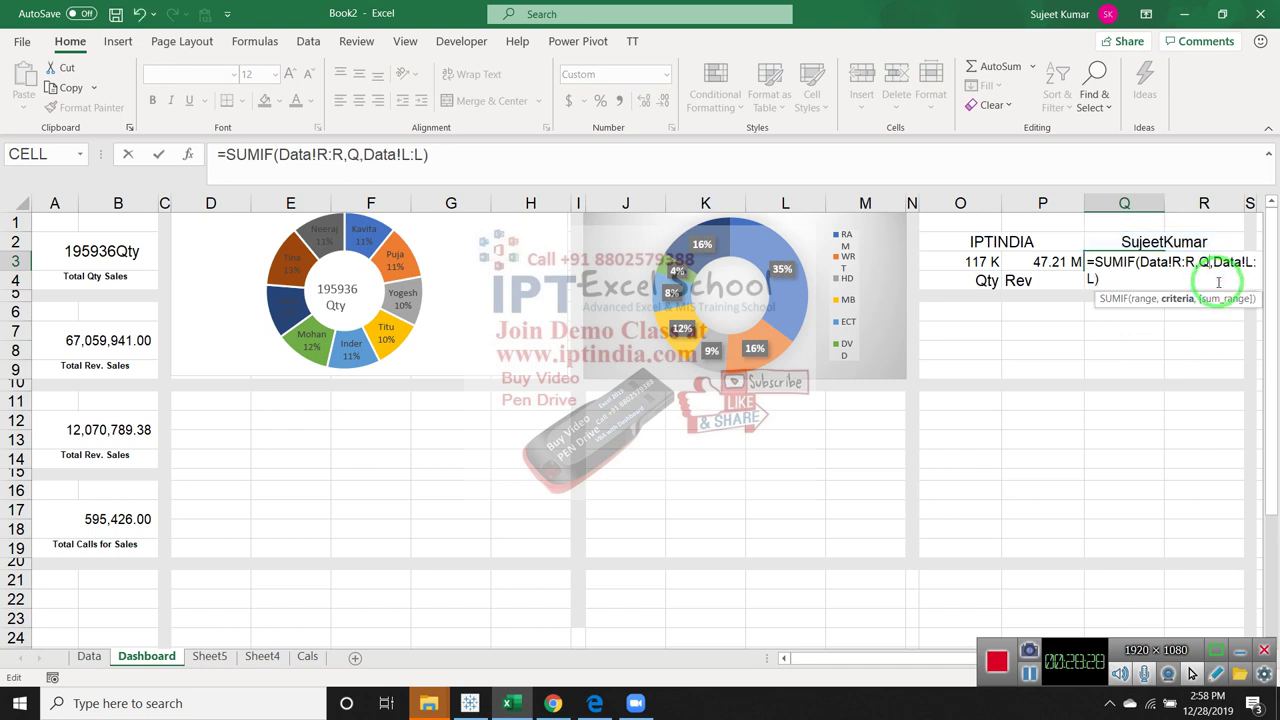
key(BackSpace)
click(1143, 243)
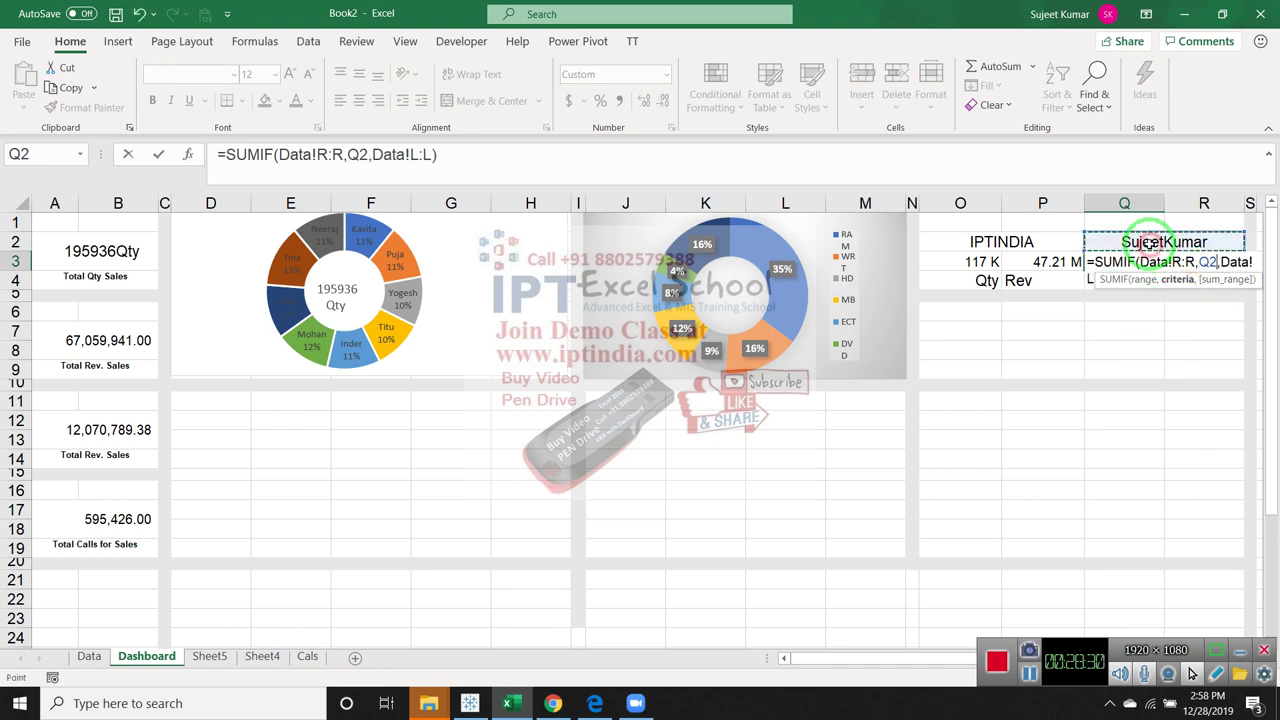
key(Return)
key(Up)
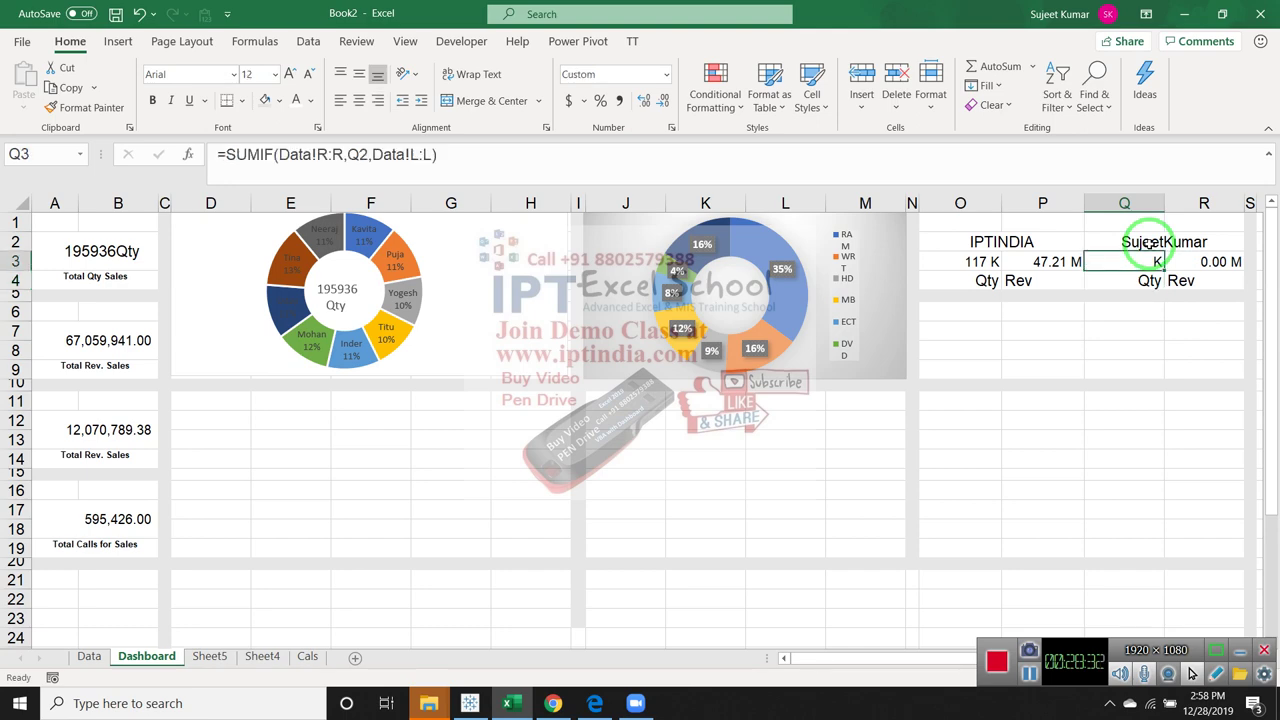
Paste the exact site name from the Data sheet's P5 into heading Q2
click(89, 656)
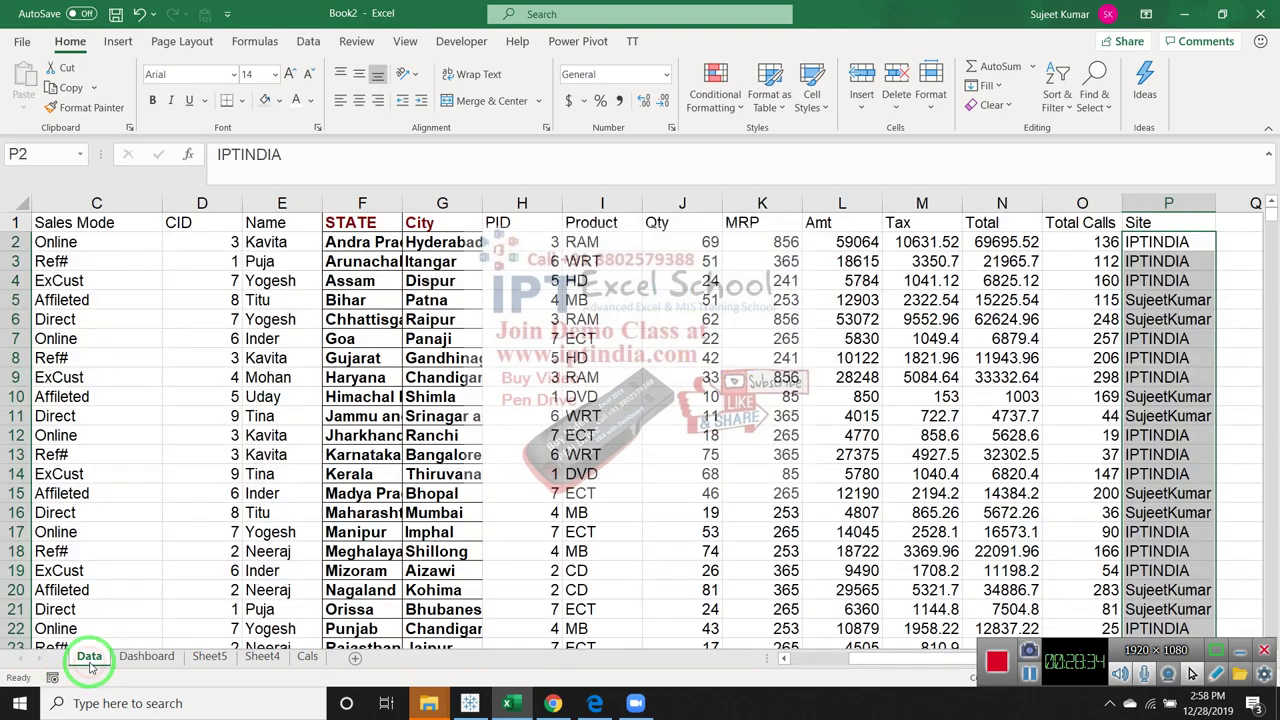
click(1160, 295)
key(ctrl+c)
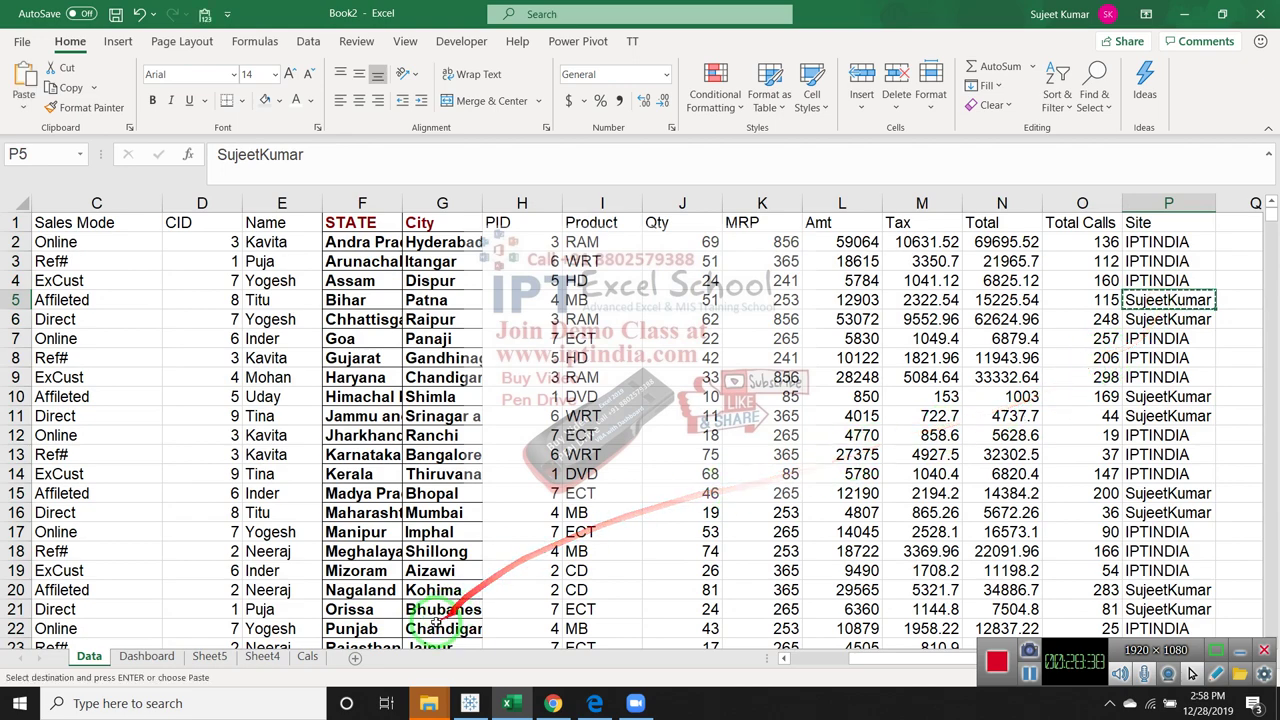
click(137, 657)
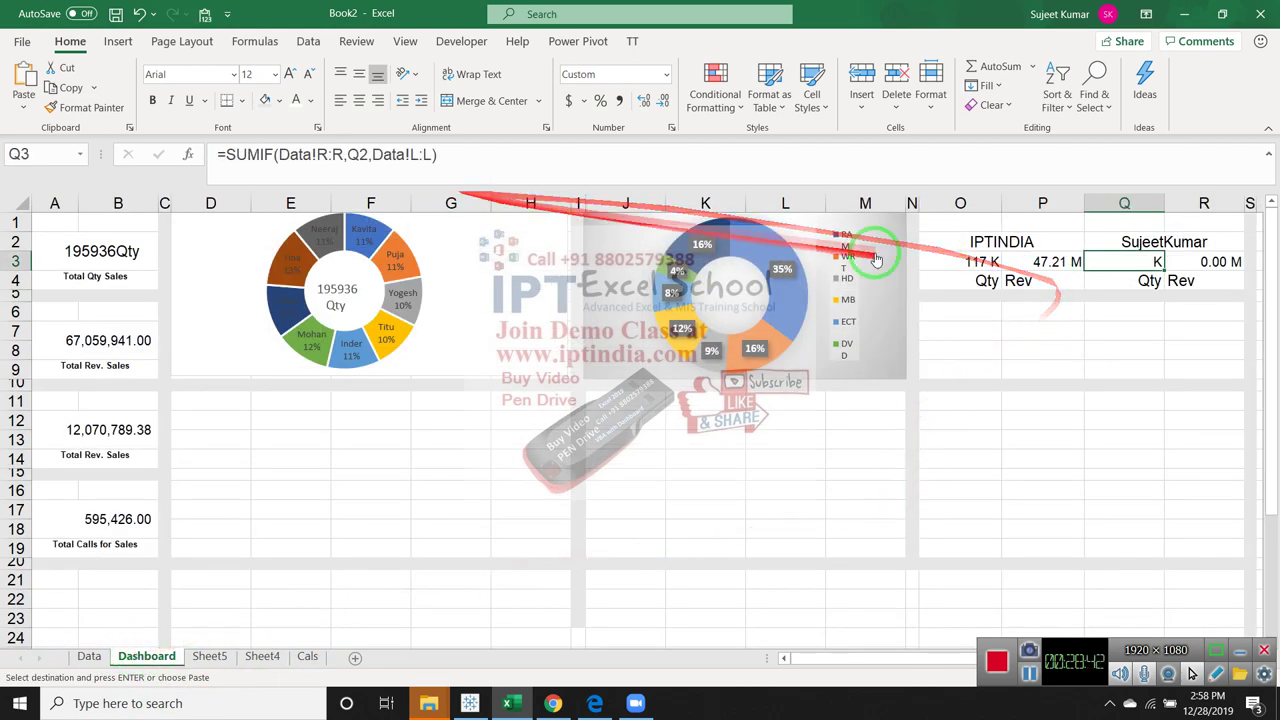
click(1157, 247)
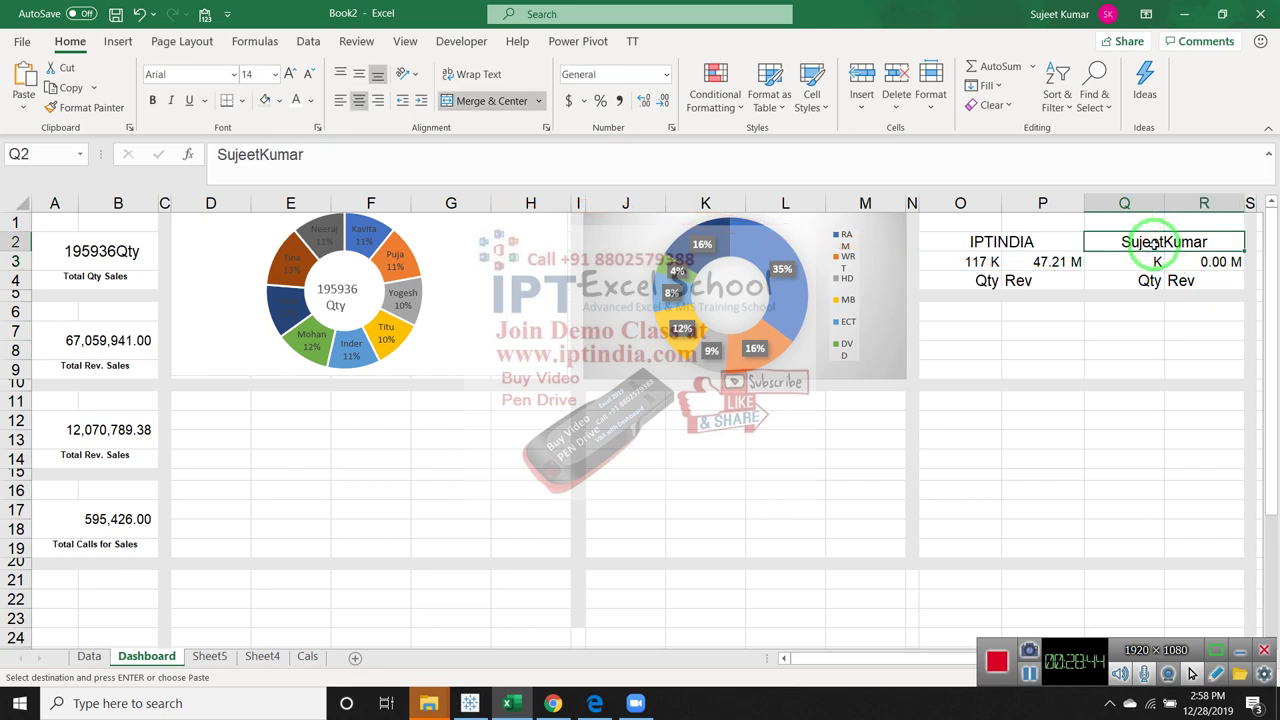
key(ctrl+v)
click(1140, 295)
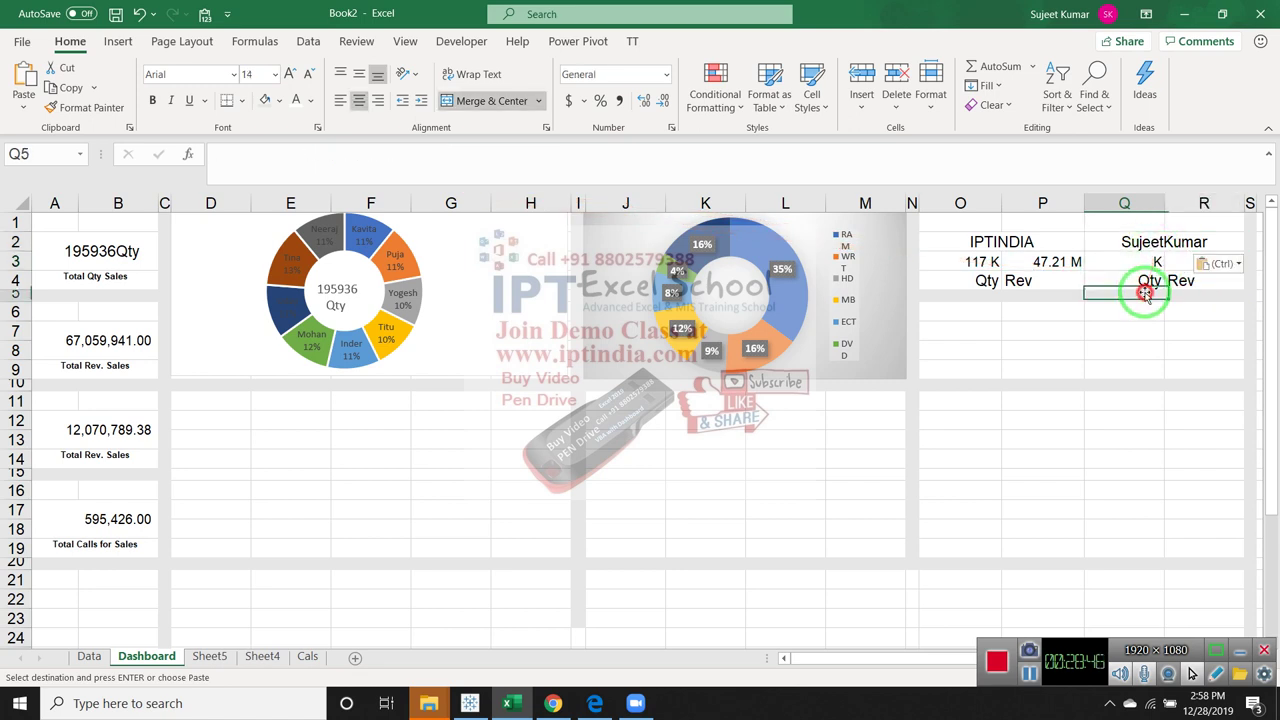
Correct the criteria range in Q3's SUMIF formula to column P
click(1143, 264)
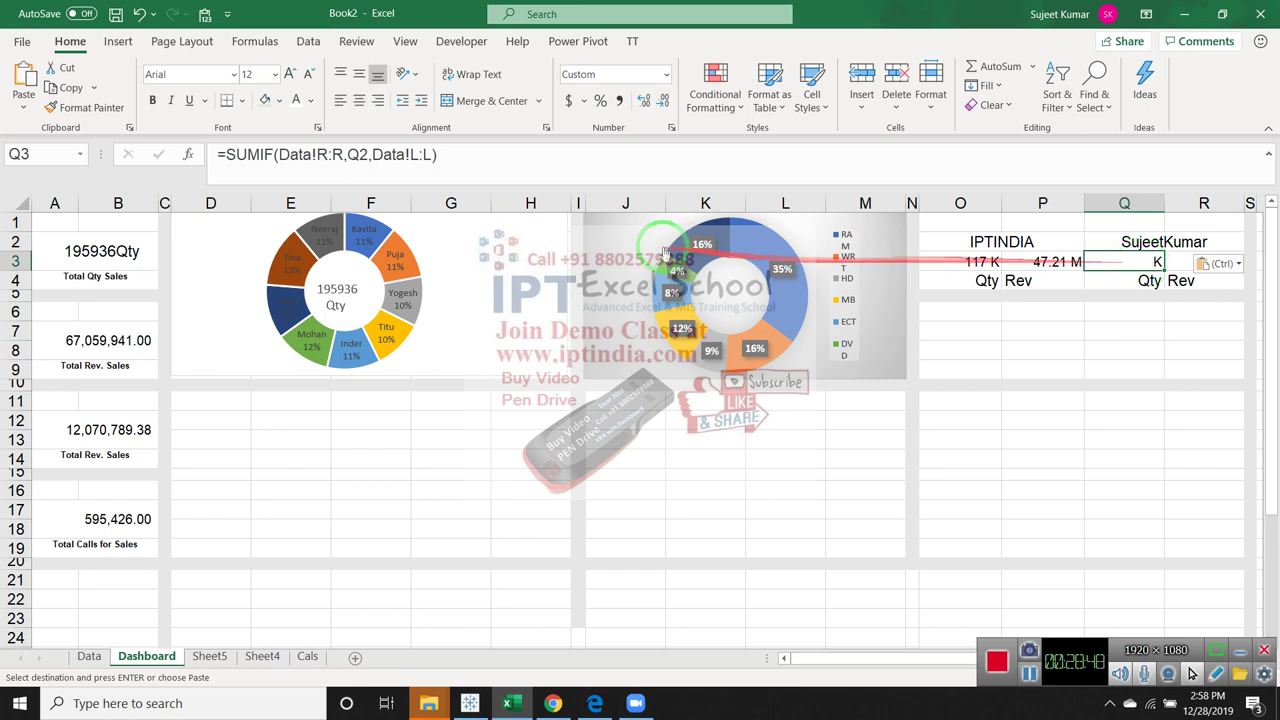
key(Left)
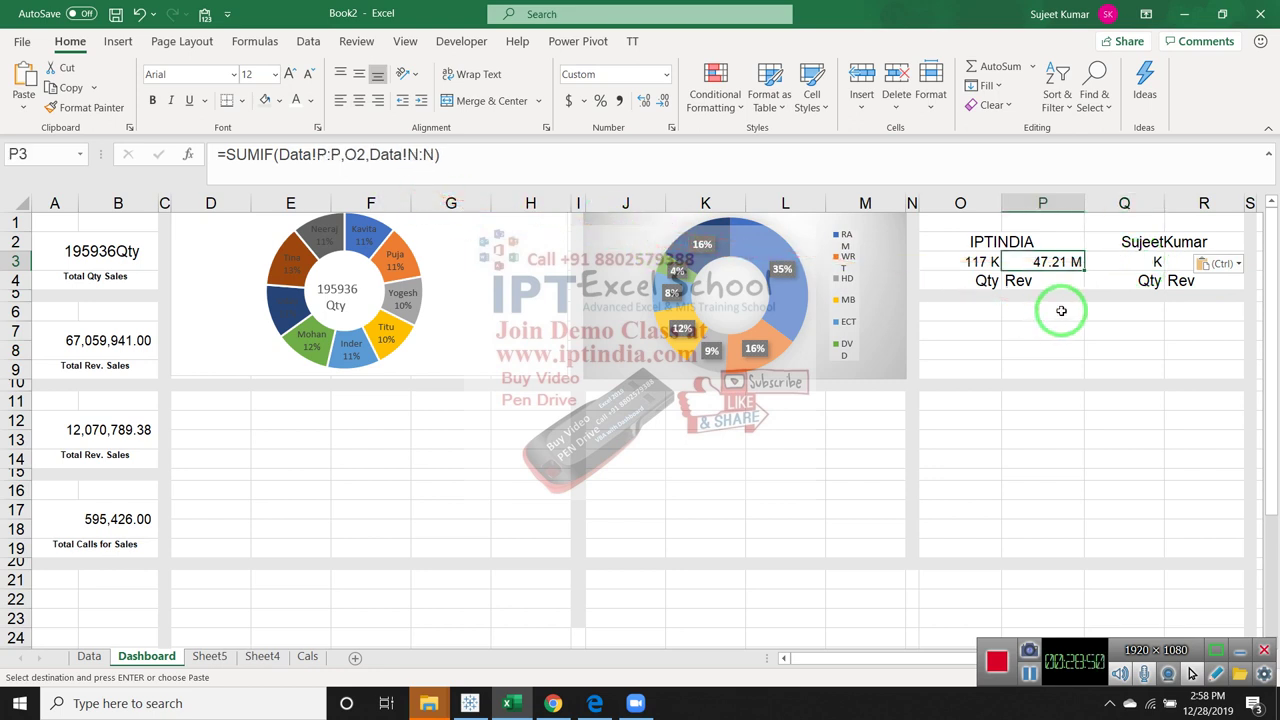
key(Right)
key(Right)
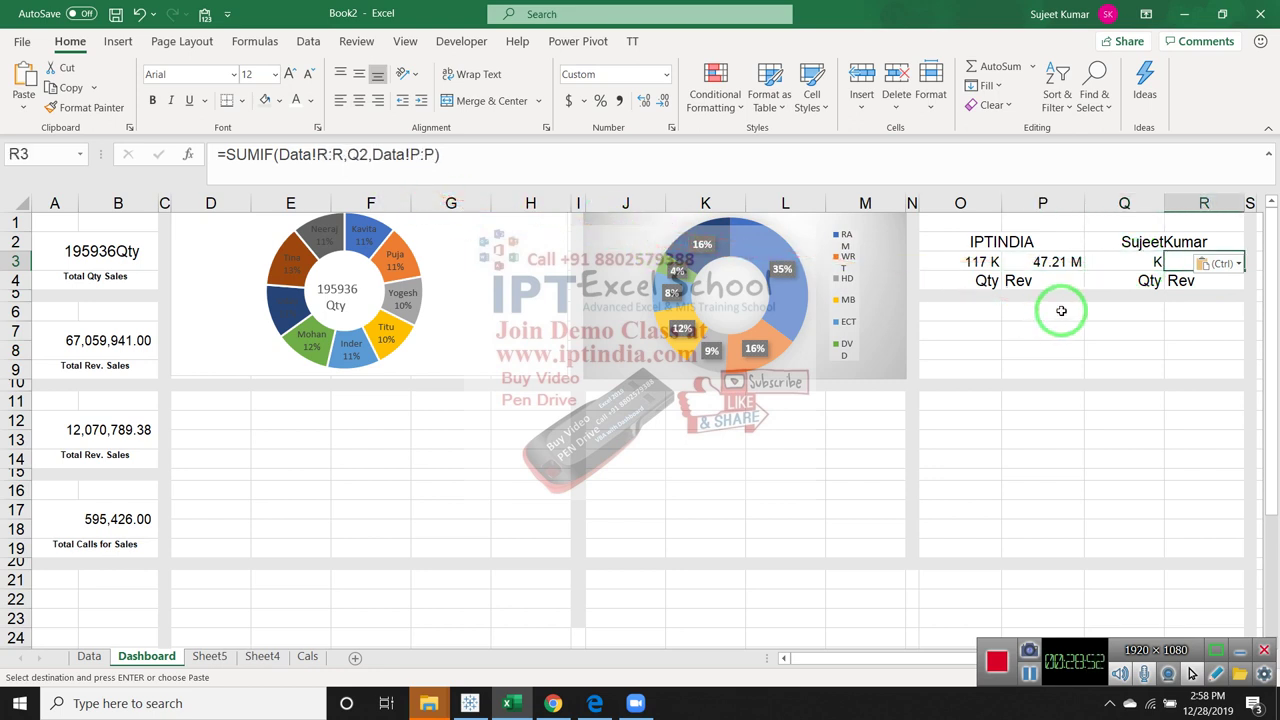
key(Left)
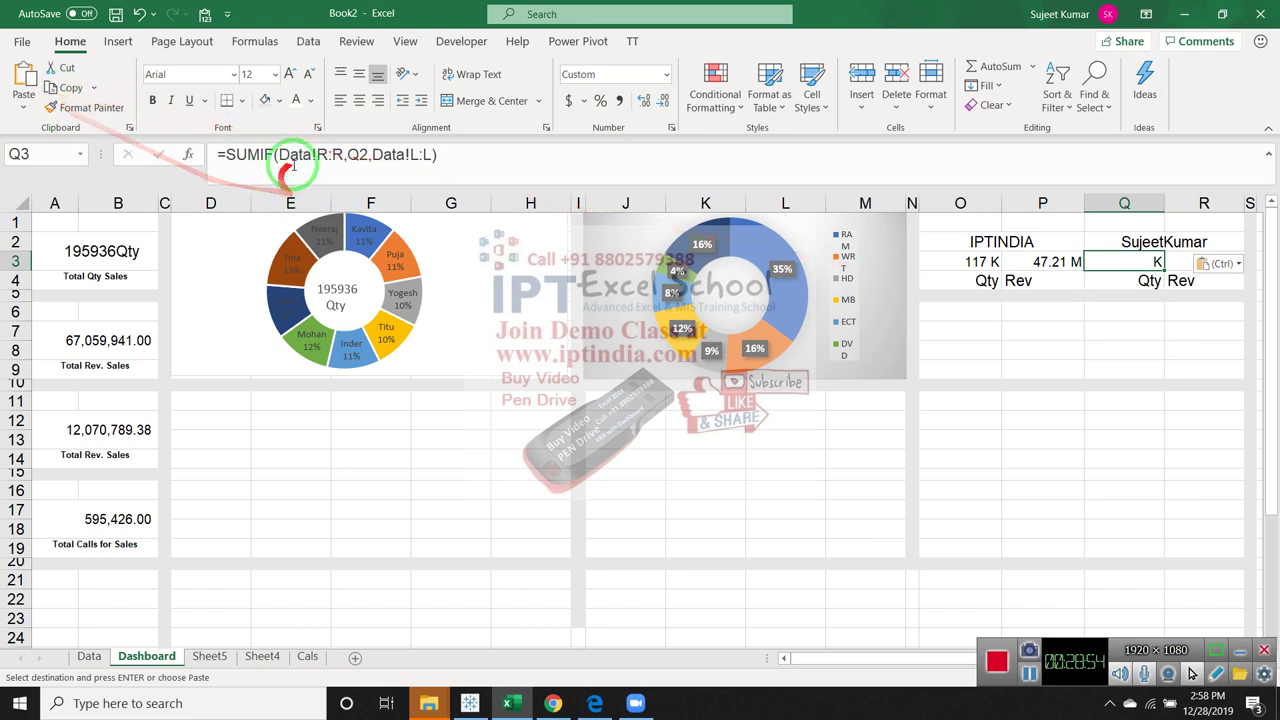
double_click(321, 156)
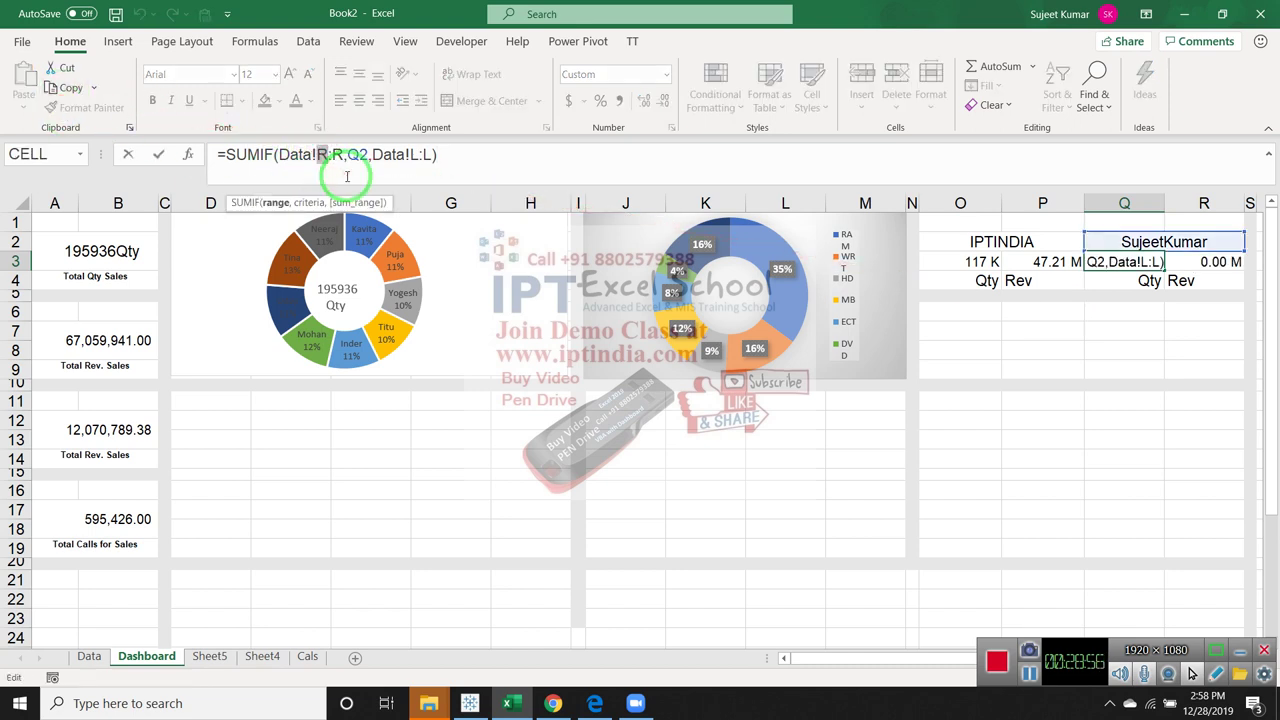
text(p)
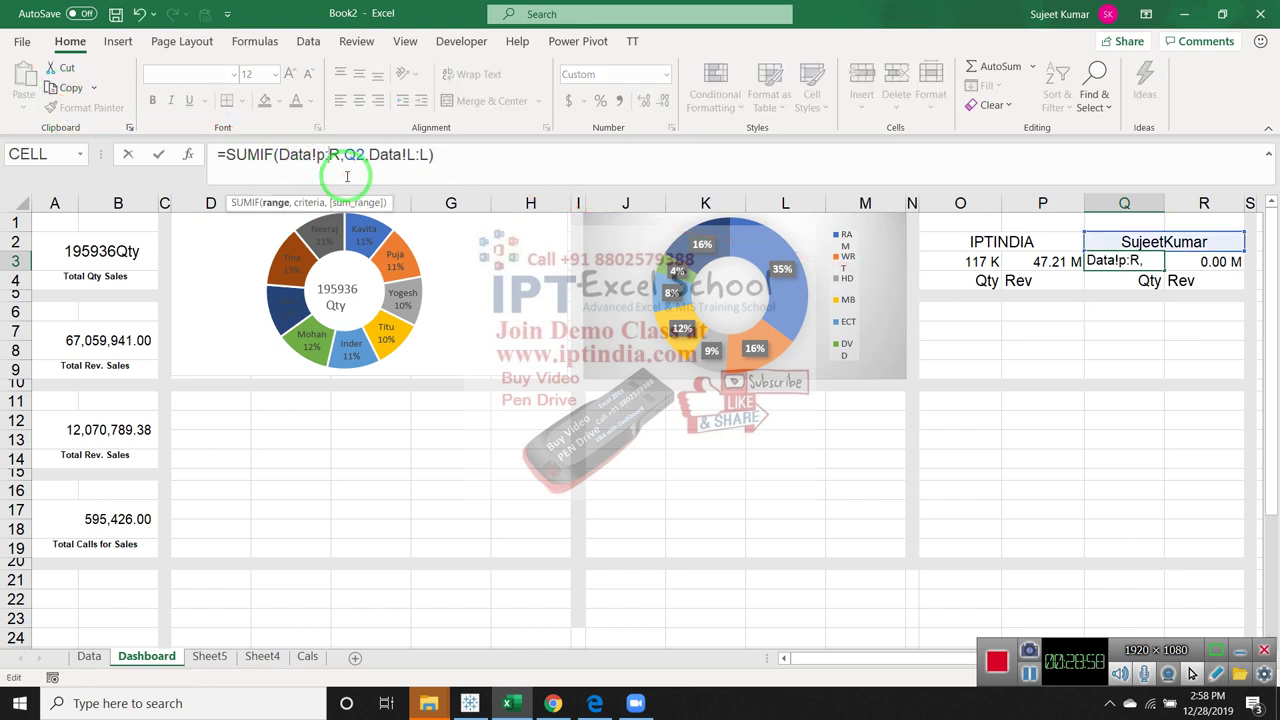
key(Right)
key(Delete)
text(p)
key(Right)
key(Right)
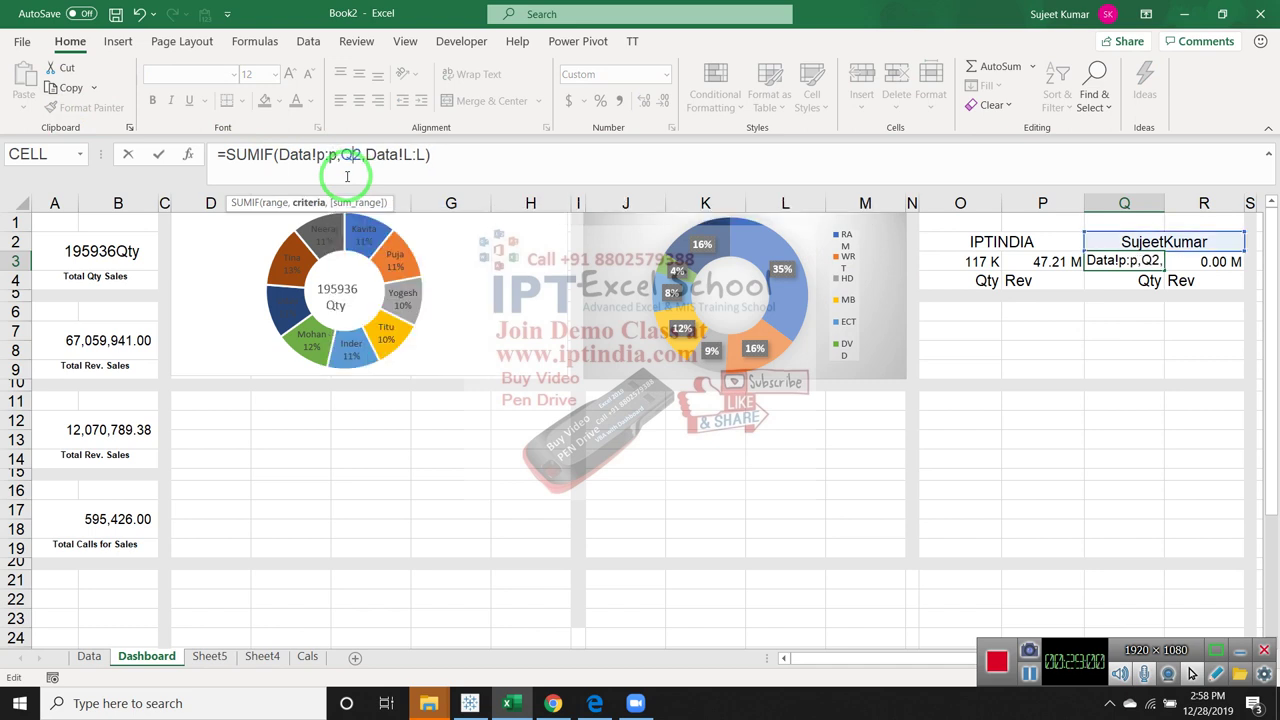
key(Right)
key(Right)
key(Right)
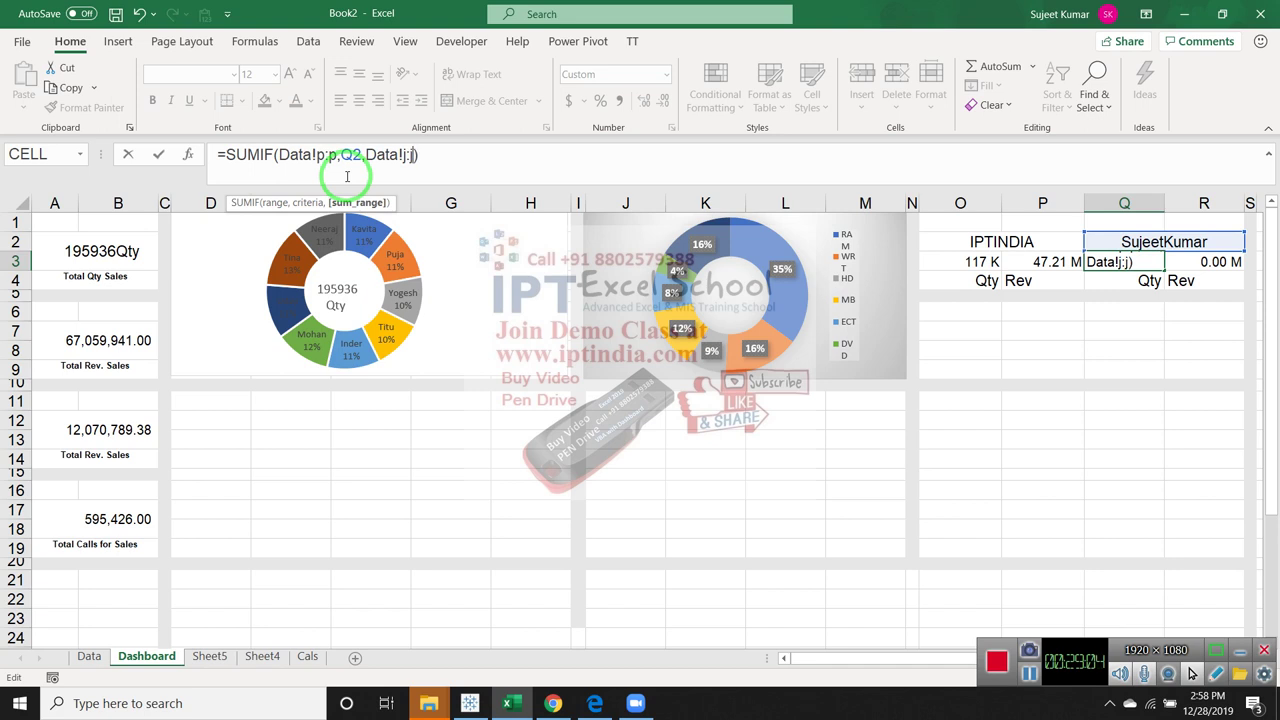
key(Return)
key(Up)
Correct R3's criteria range to column P and its sum range to column L
key(Right)
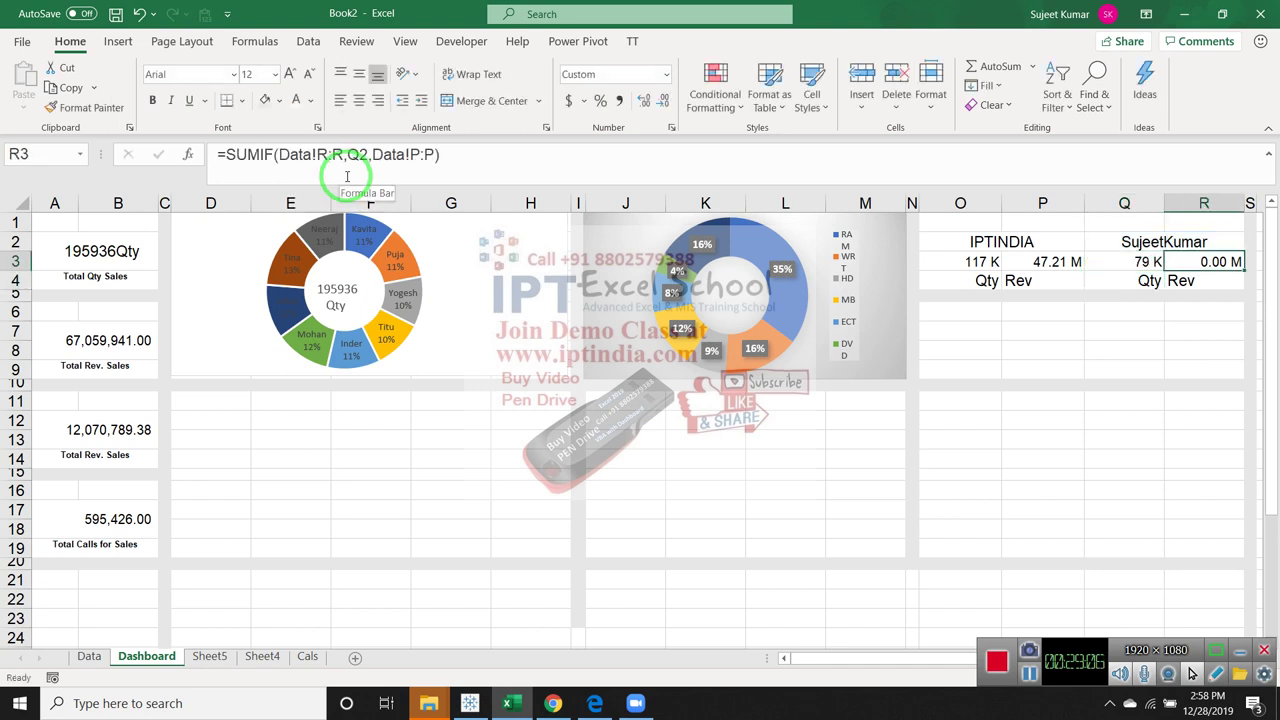
click(331, 163)
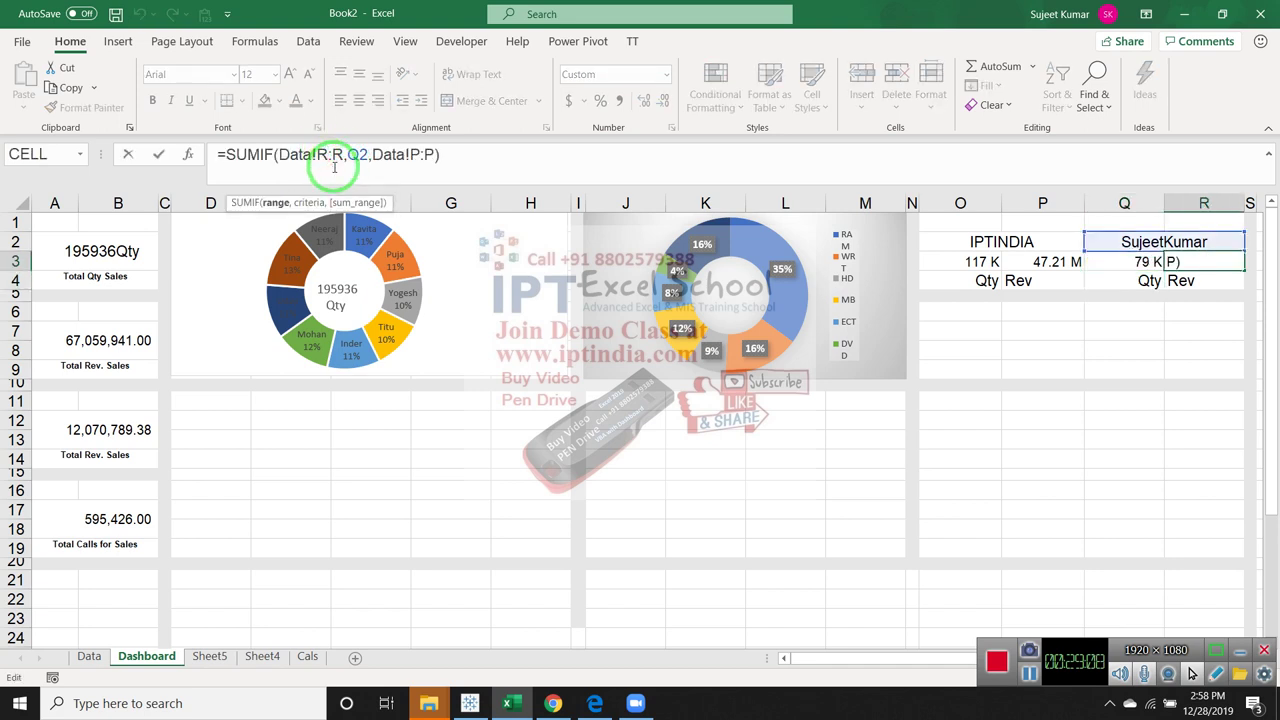
key(BackSpace)
text(p)
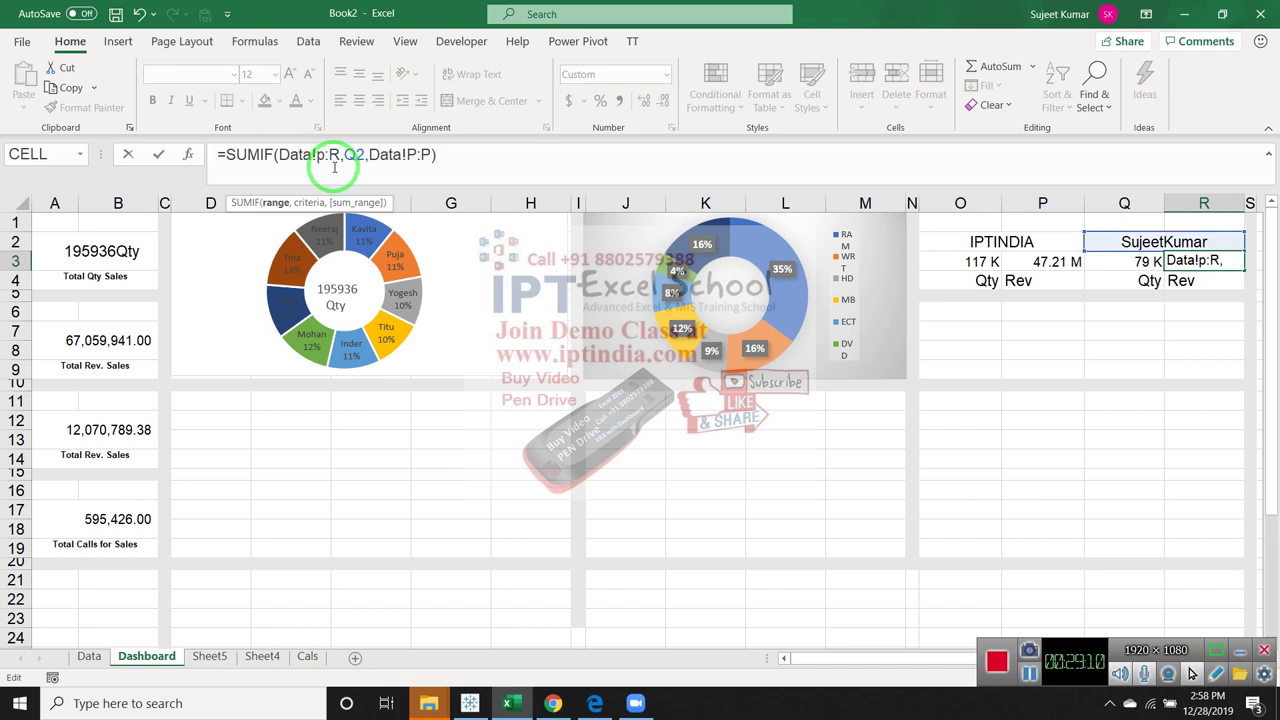
key(Right)
key(Delete)
text(p)
key(Right)
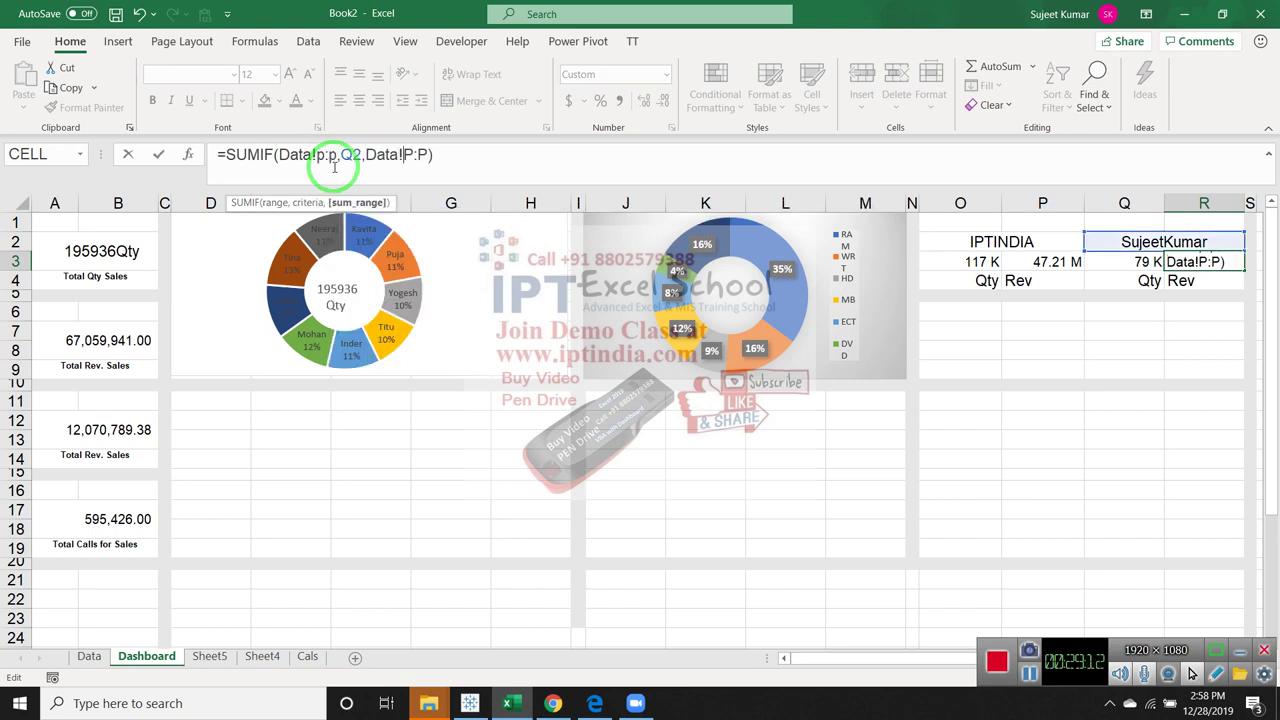
key(Delete)
text(l)
key(Return)
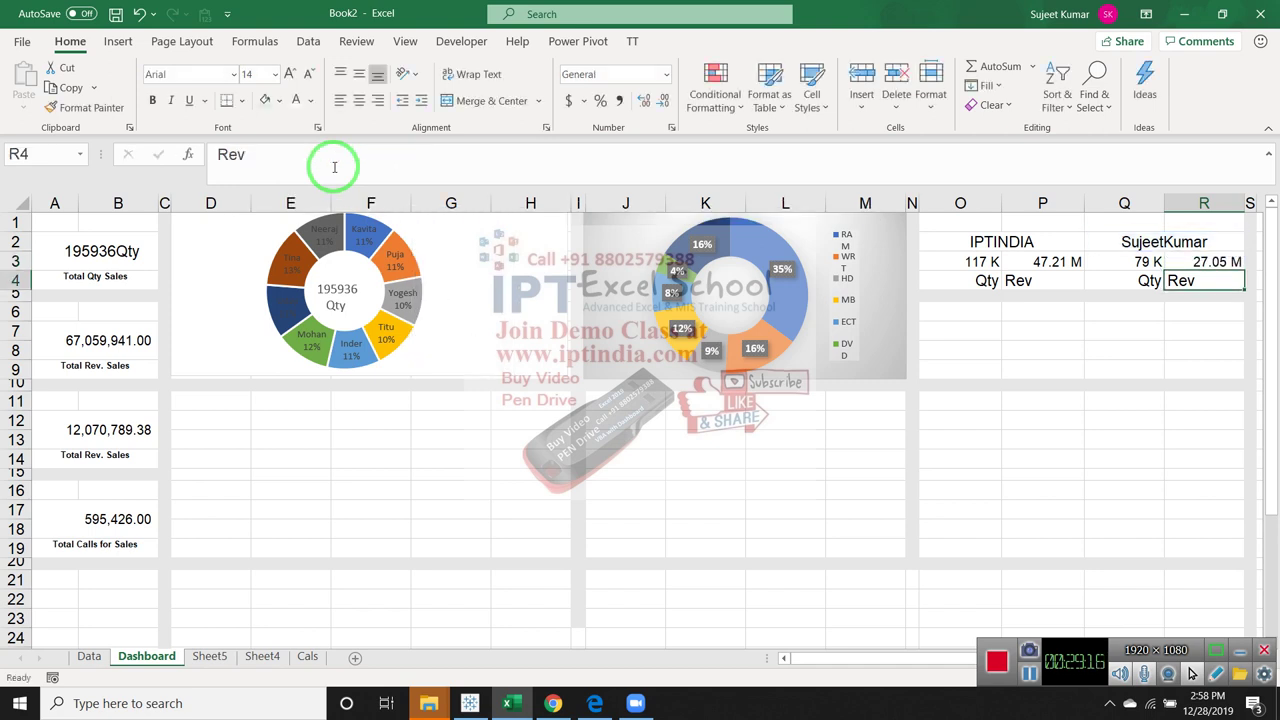
key(Up)
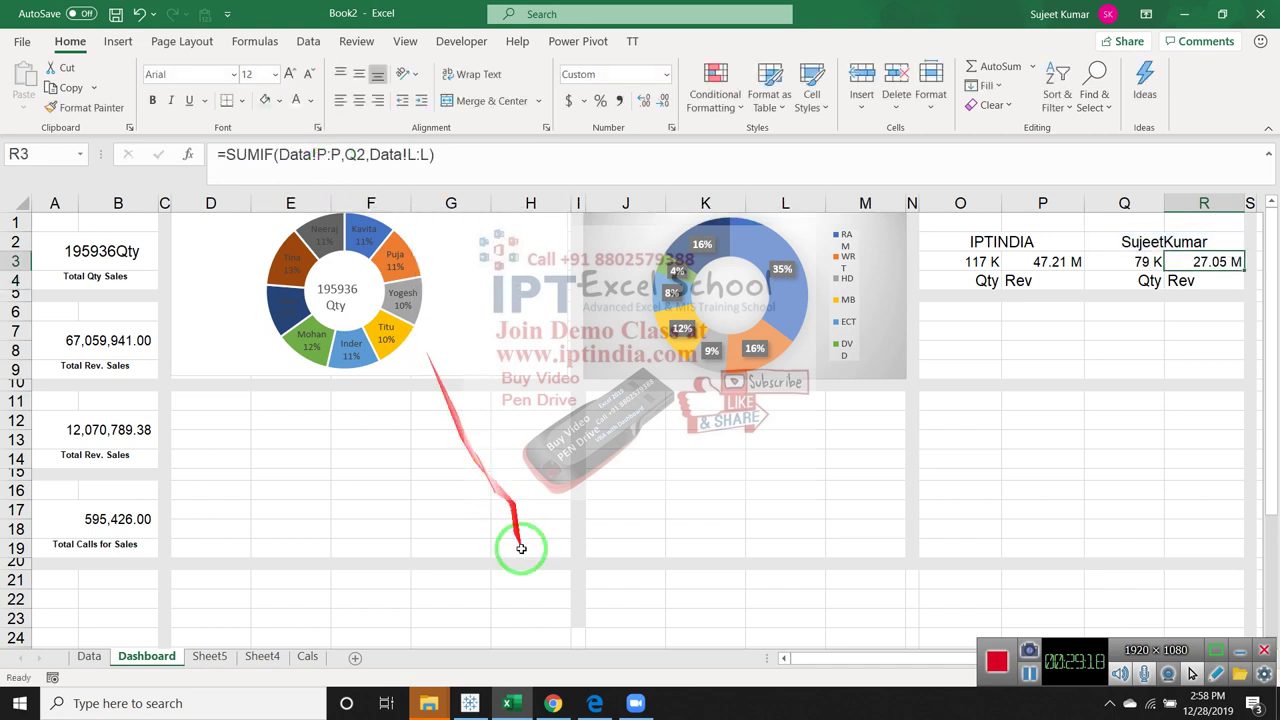
Change R3's sum range from Data!L:L to Data!N:N, giving 31.92 M
click(1043, 262)
click(1228, 256)
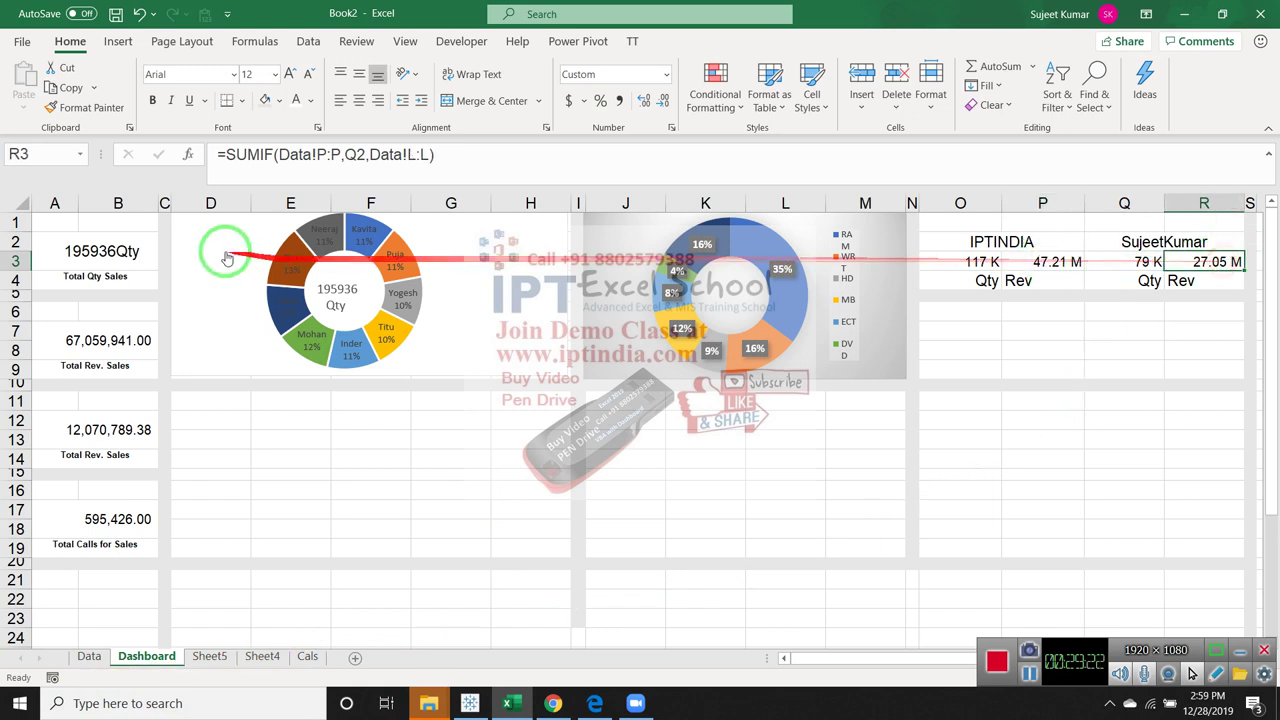
click(438, 160)
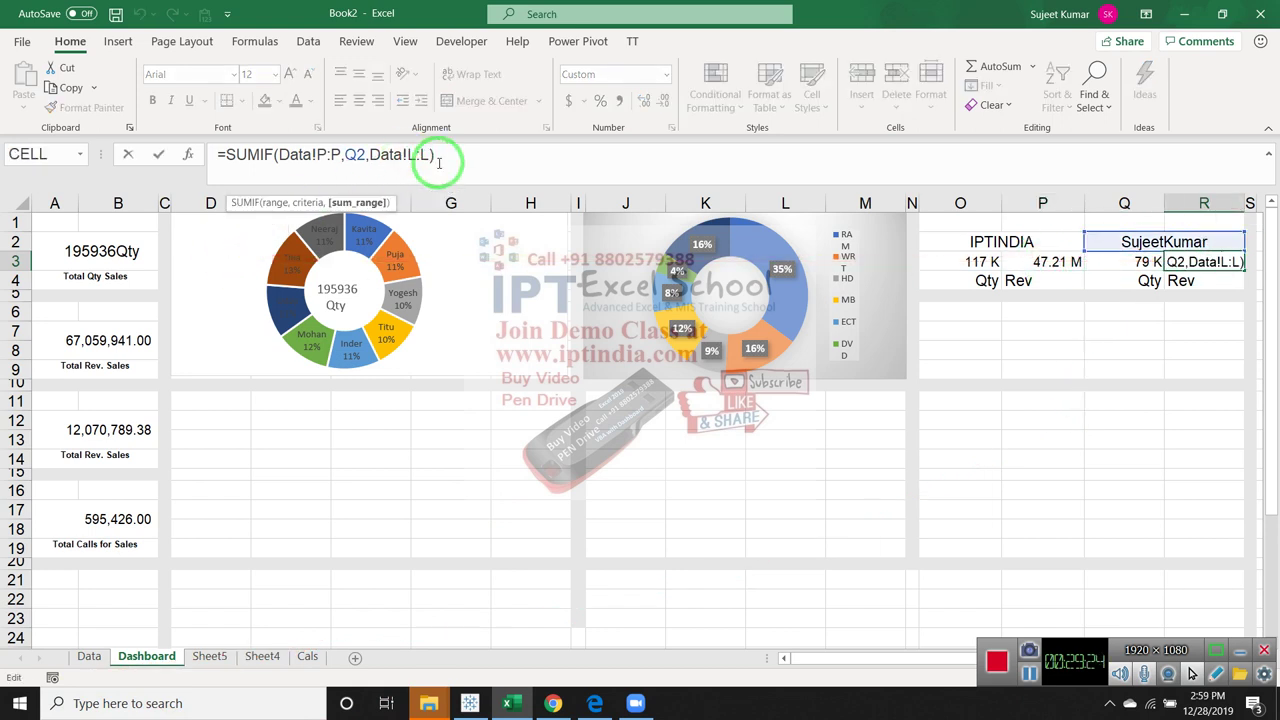
key(BackSpace)
text(n)
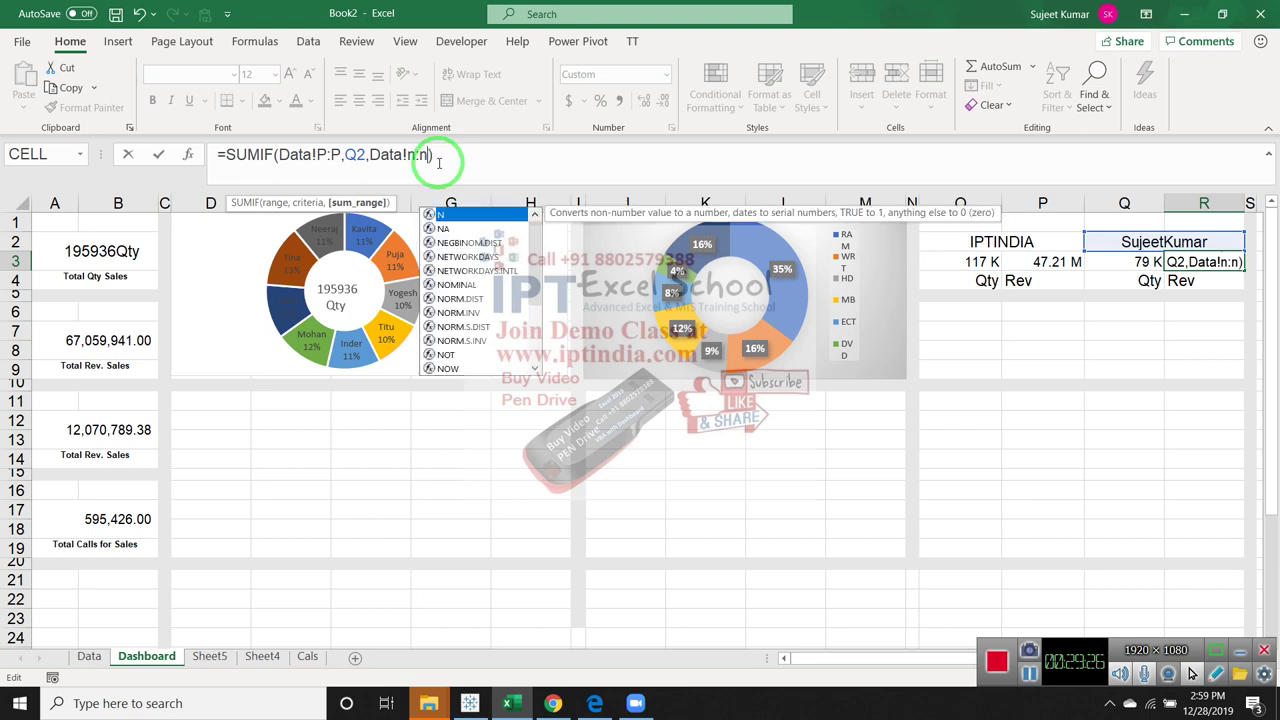
key(Return)
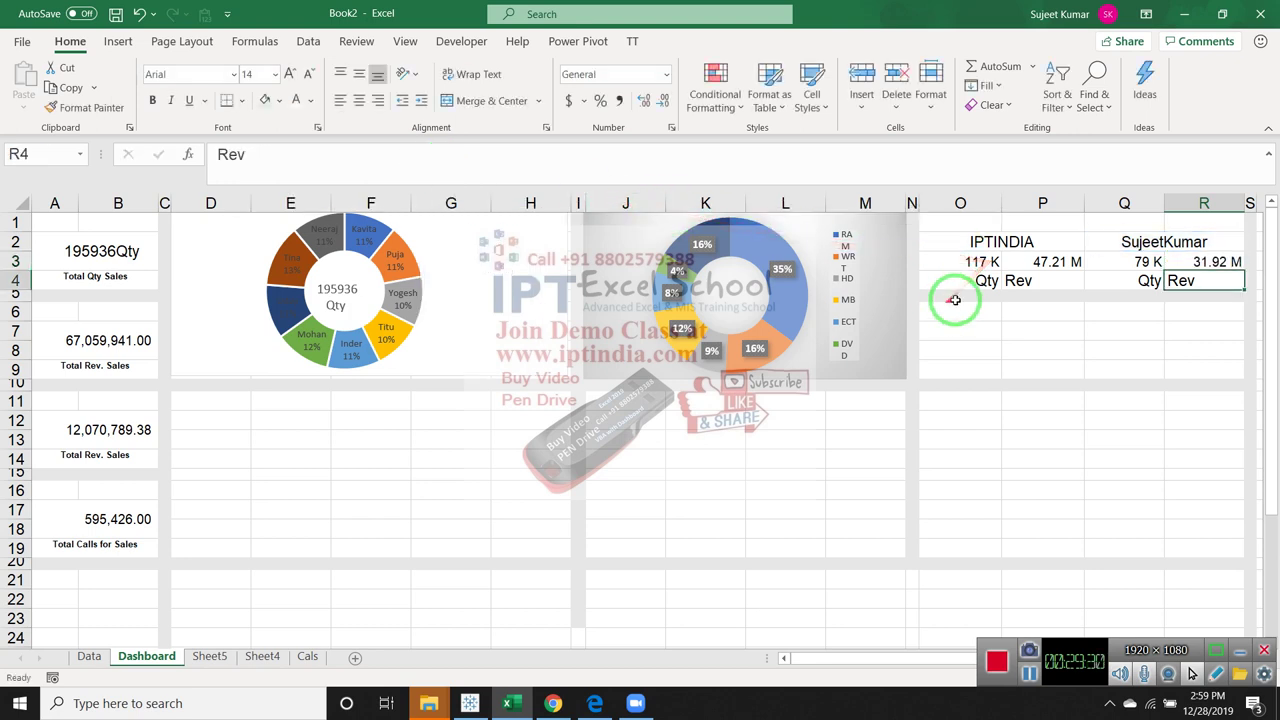
Put outside borders around the IPTINDIA block O1:P4 and the second site's block Q1:R4
drag(983, 226, 1002, 271)
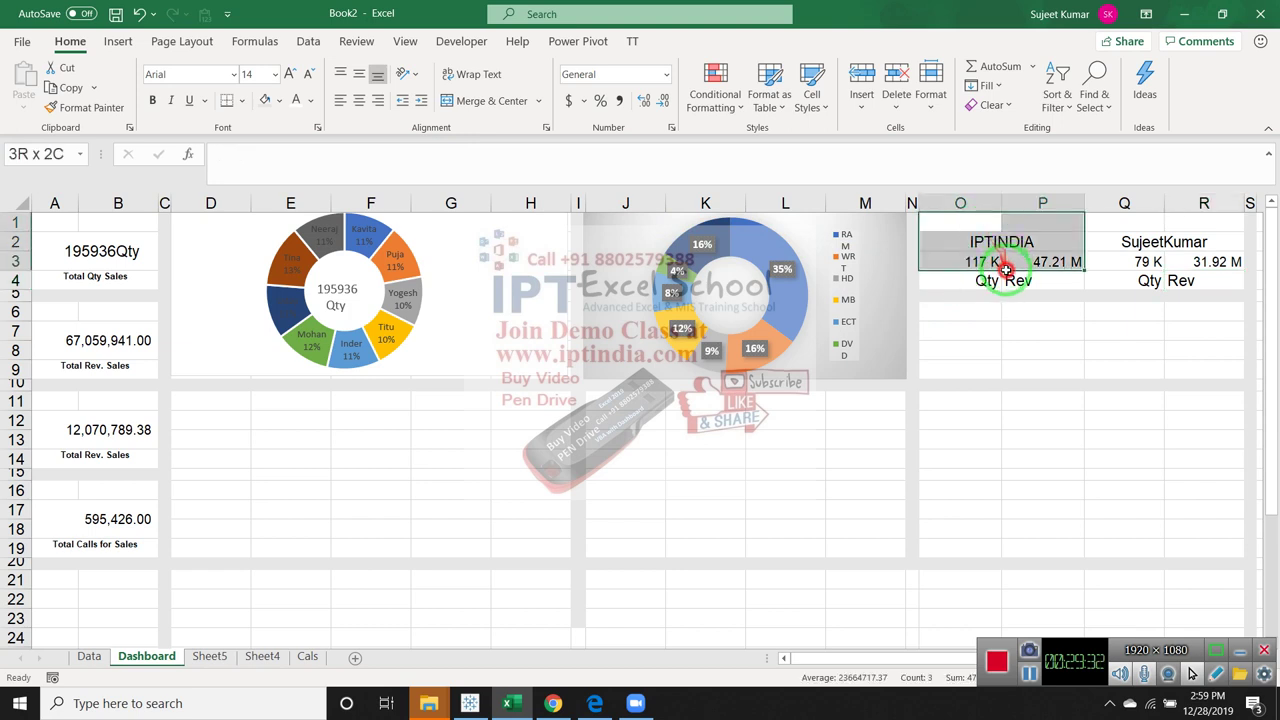
click(241, 100)
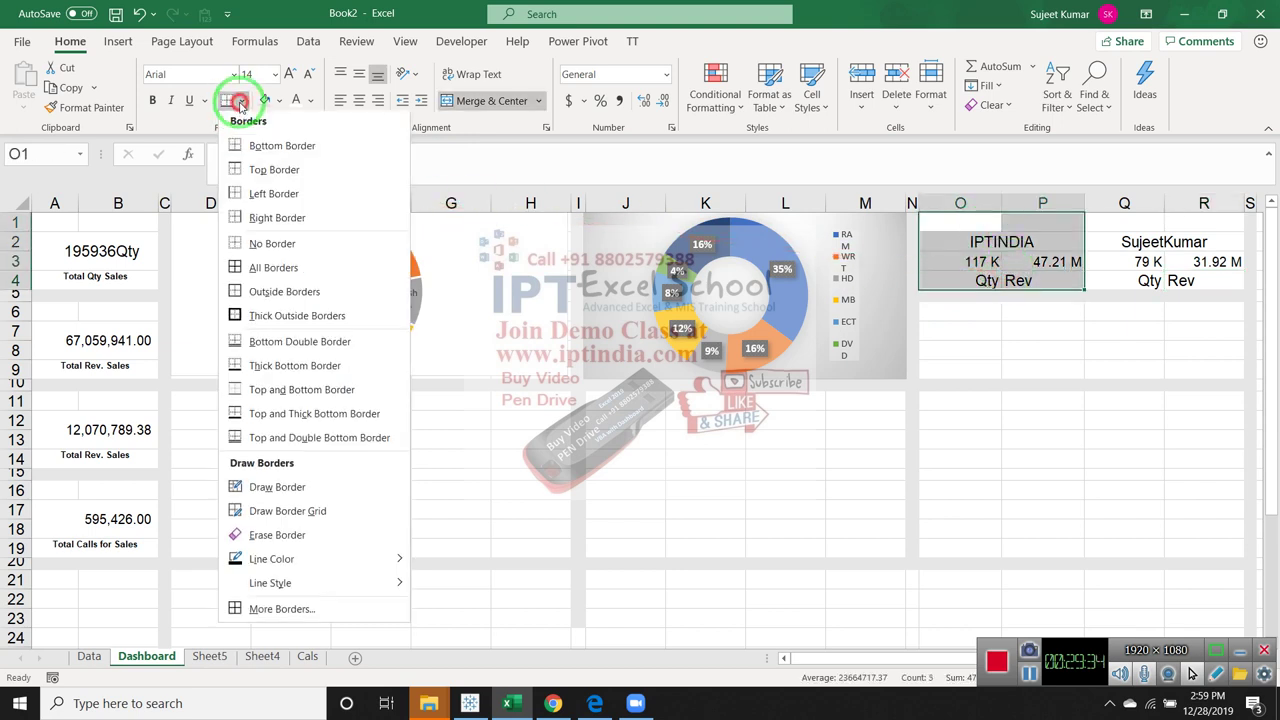
click(250, 294)
click(1040, 369)
drag(1108, 222, 1153, 284)
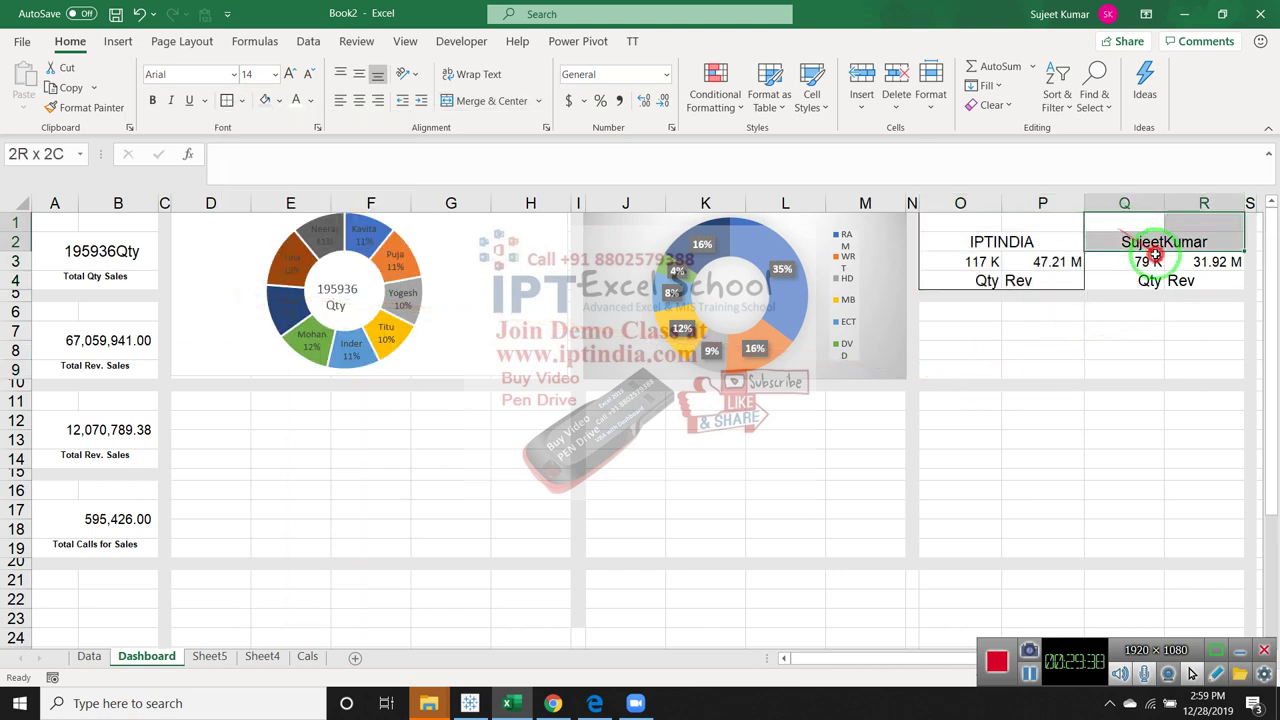
click(228, 100)
click(1050, 372)
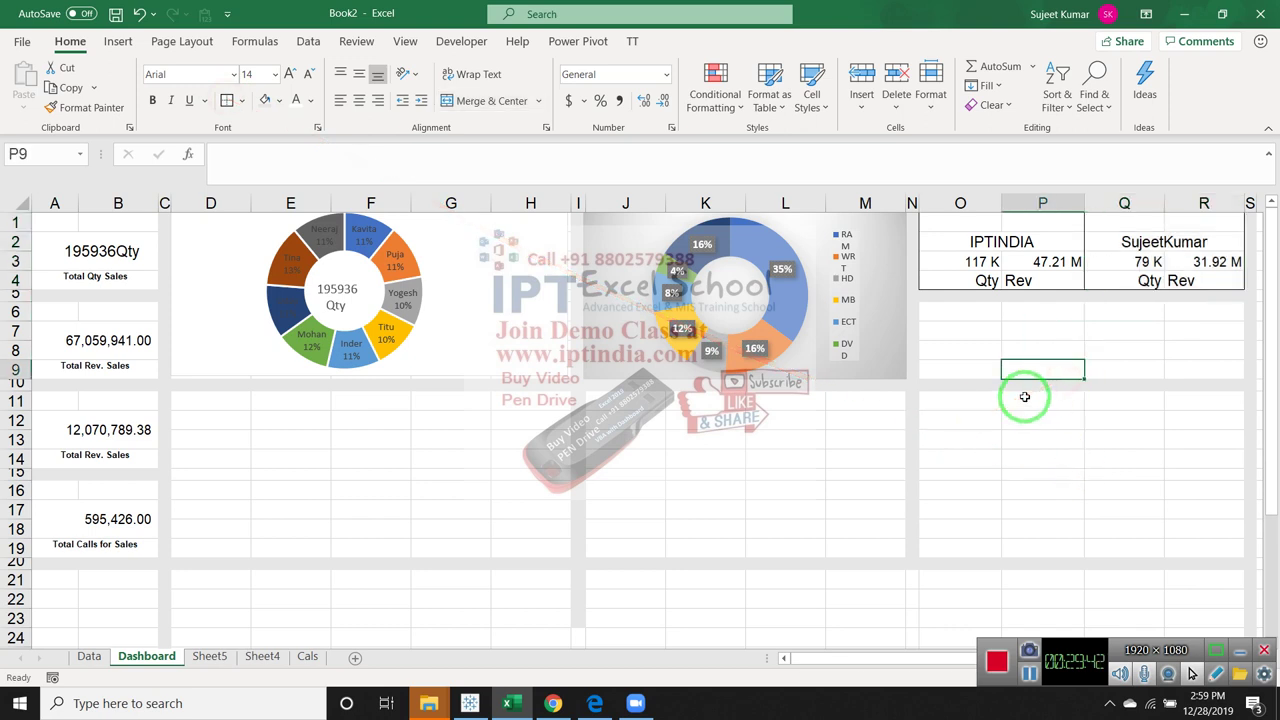
click(1046, 246)
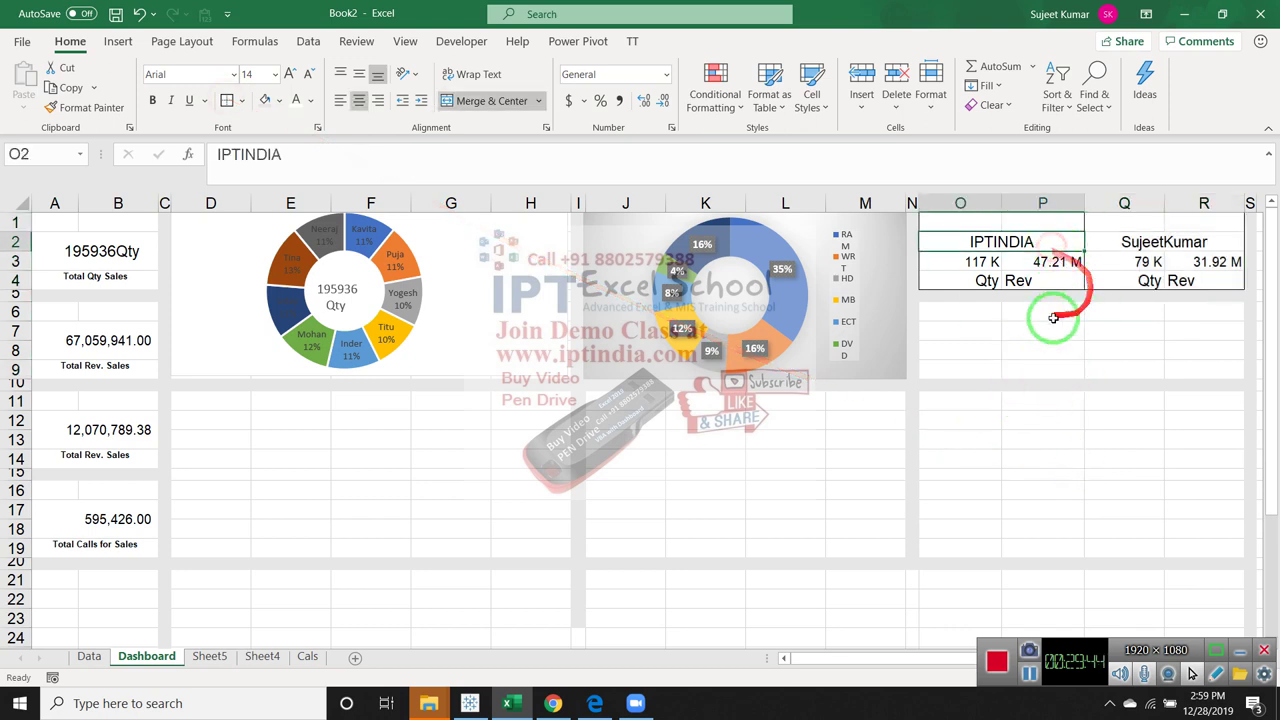
drag(995, 312, 1021, 347)
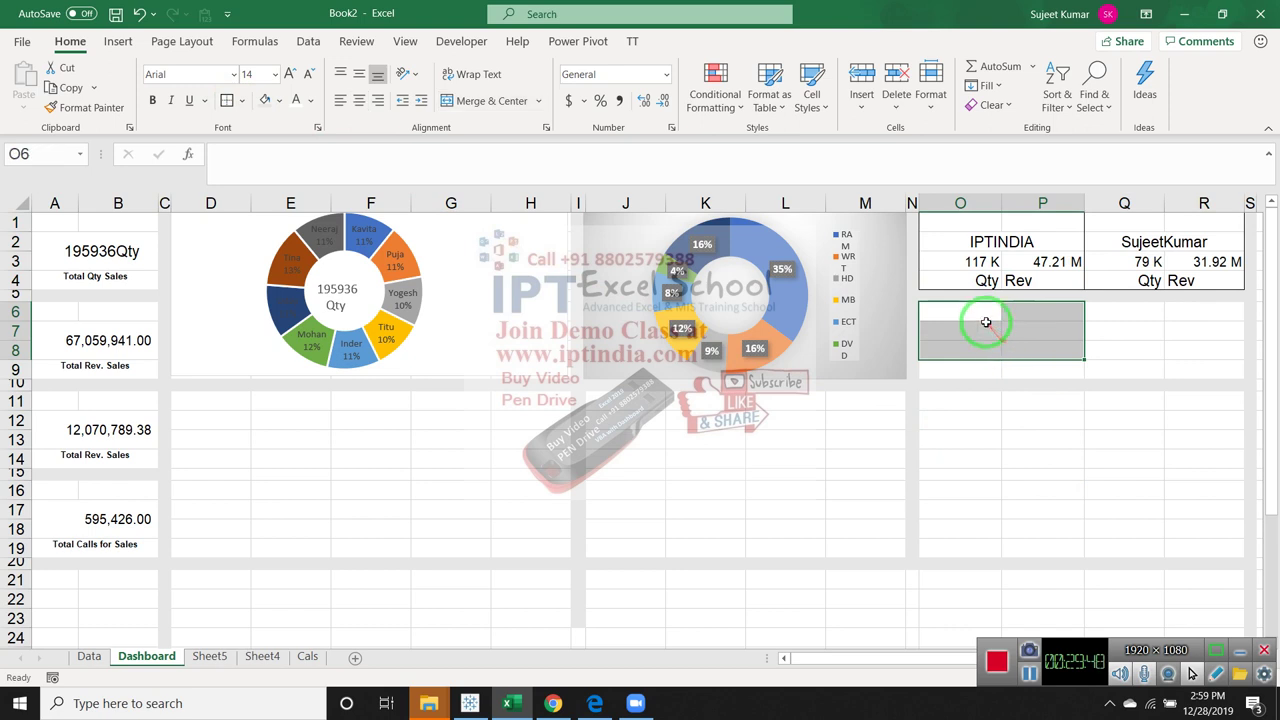
click(984, 265)
click(1040, 262)
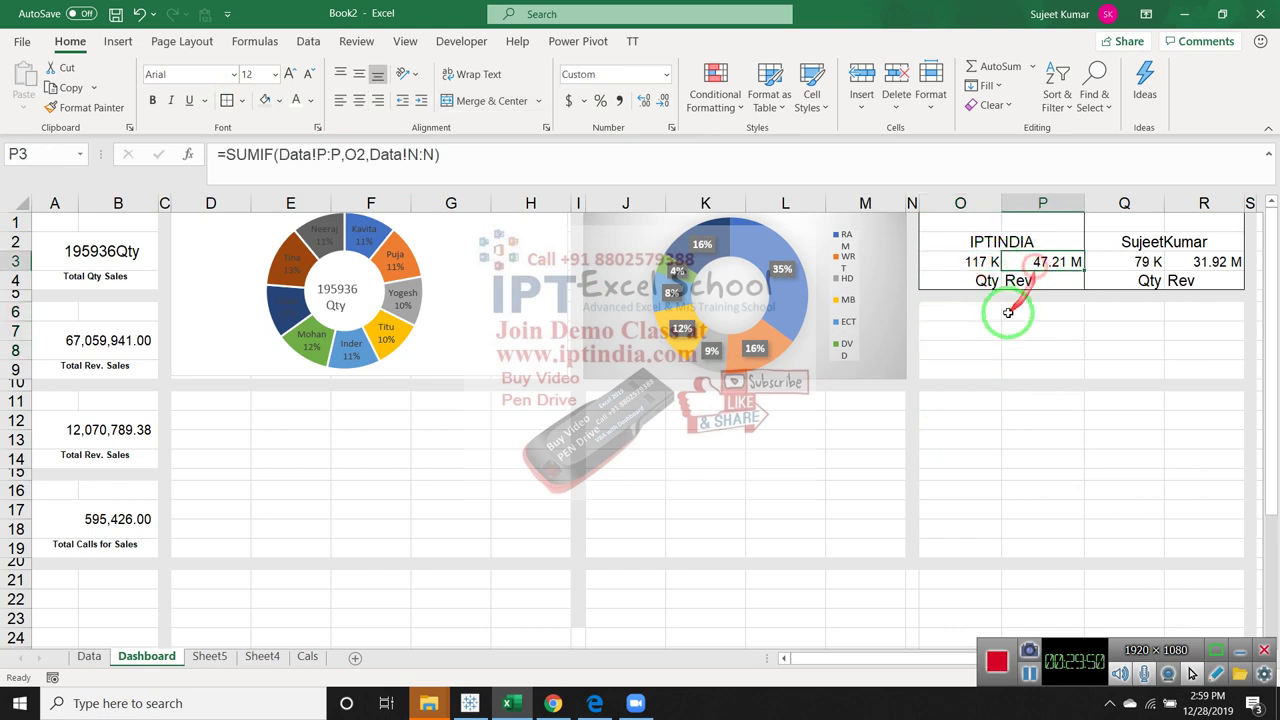
click(983, 264)
click(1038, 263)
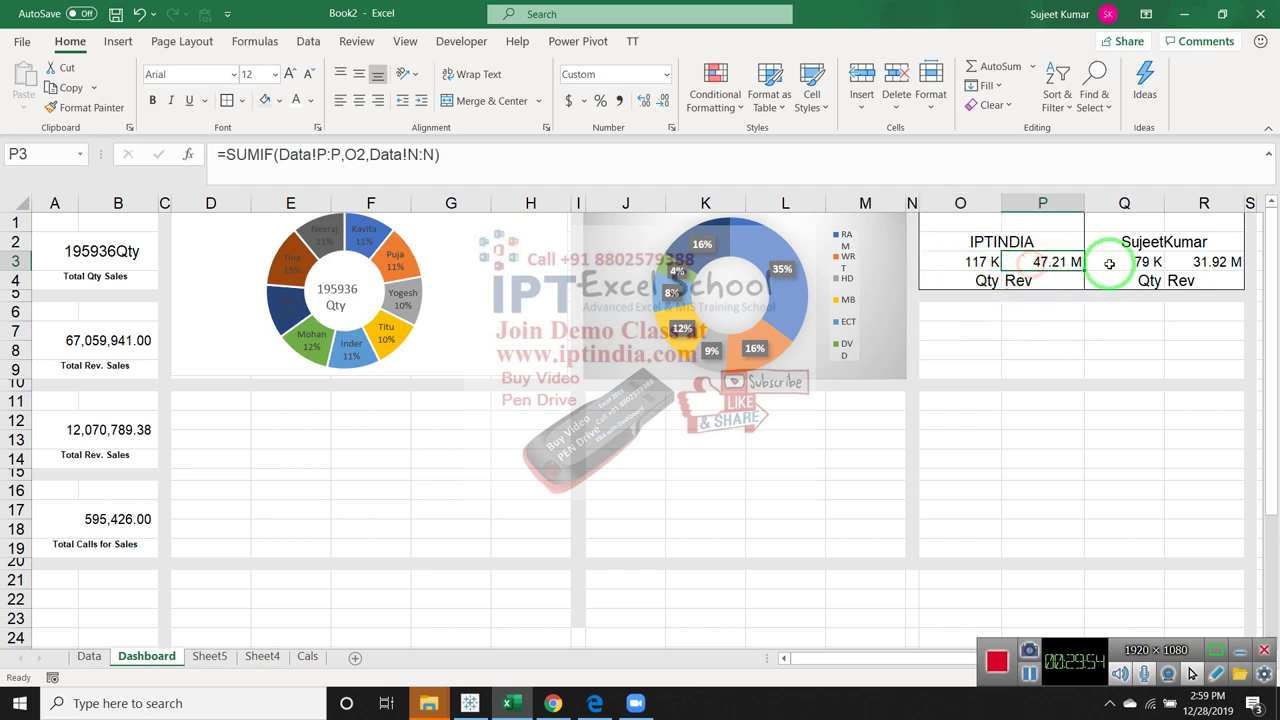
click(1174, 263)
click(1134, 263)
click(1042, 263)
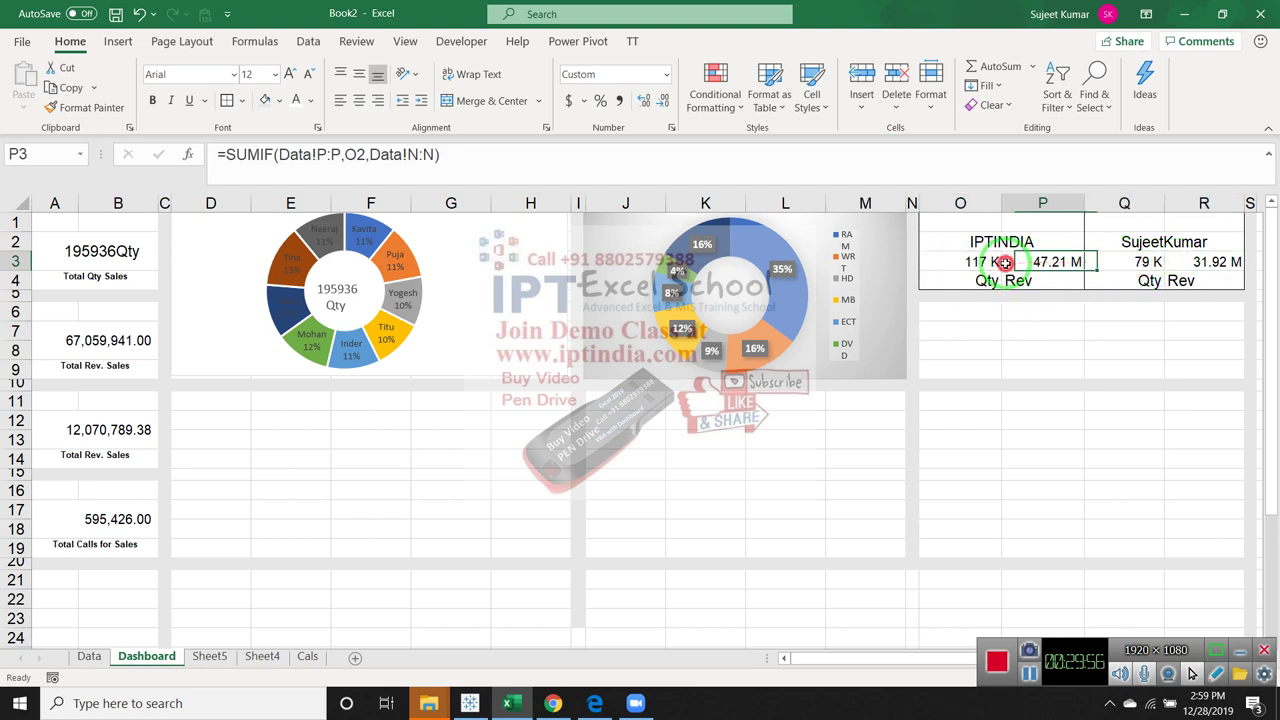
drag(987, 318, 1035, 350)
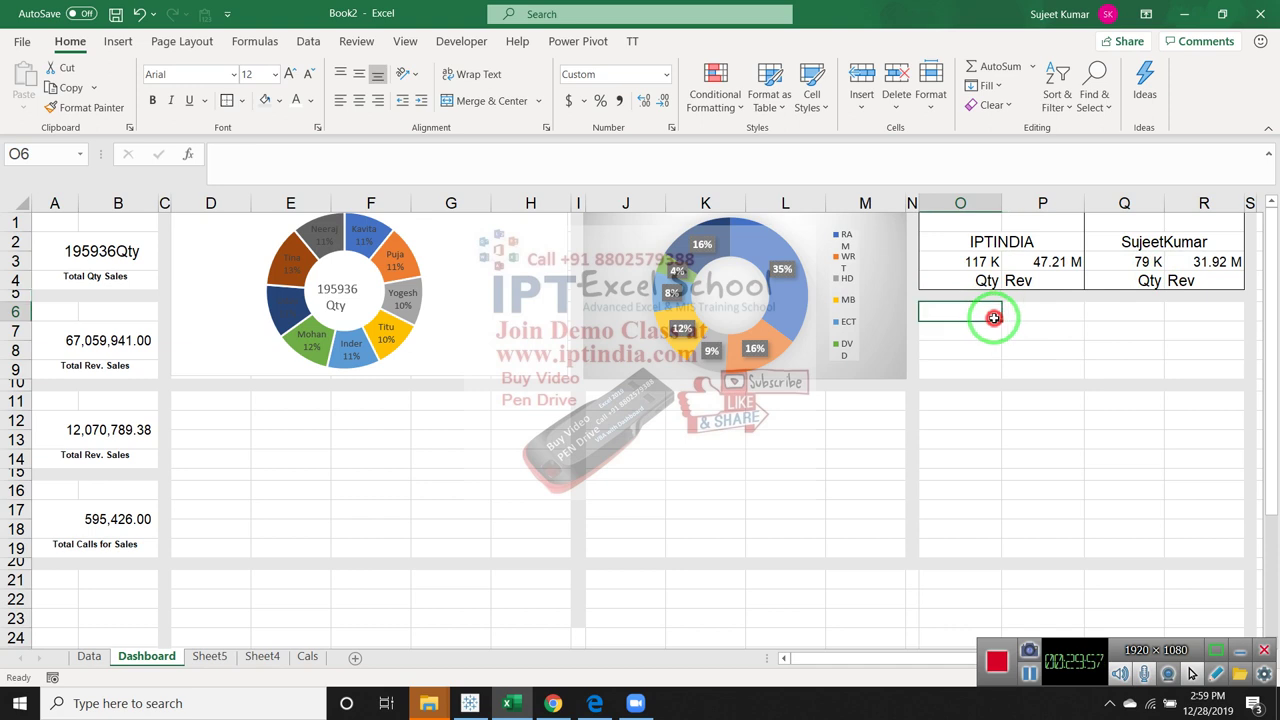
click(978, 261)
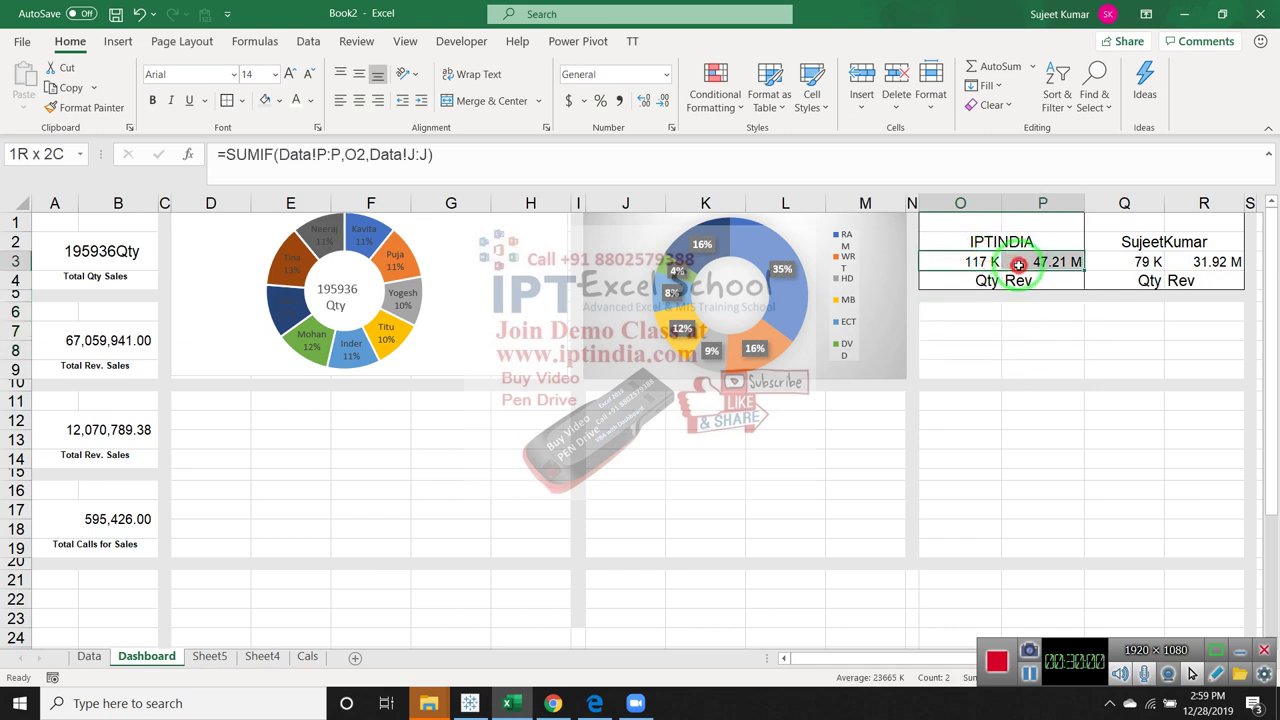
click(981, 315)
click(975, 261)
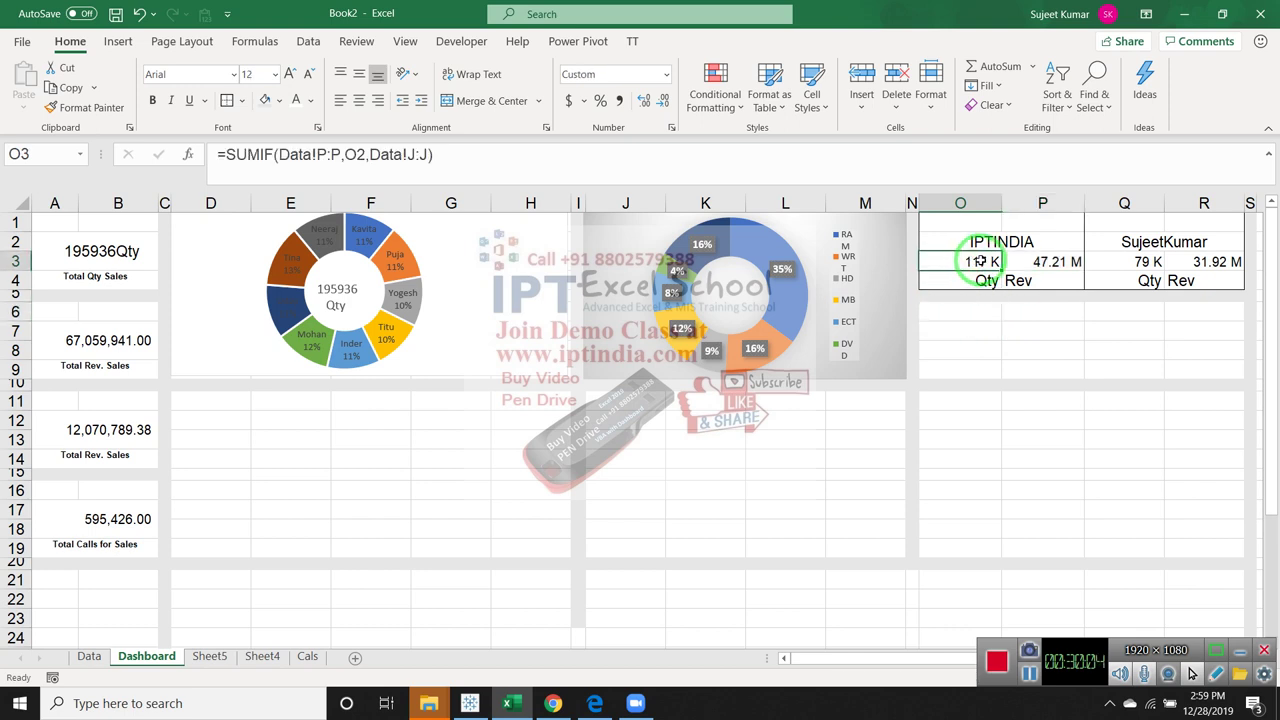
click(1045, 265)
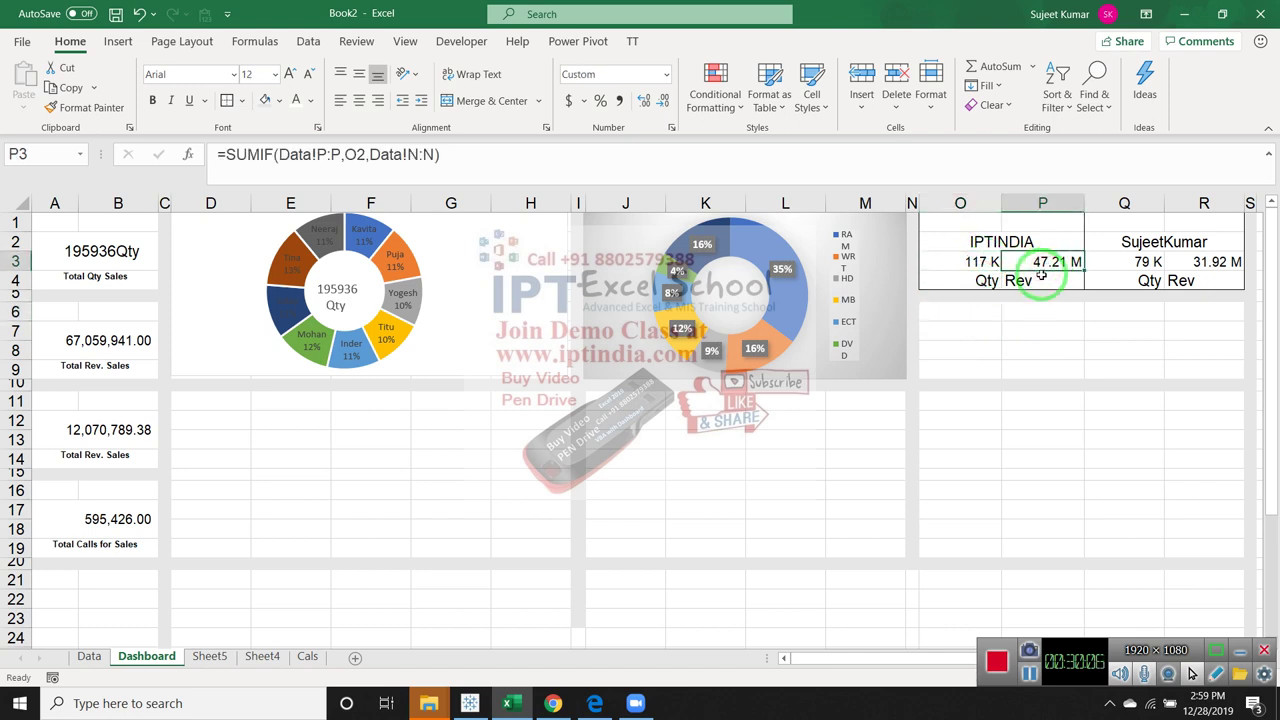
click(979, 266)
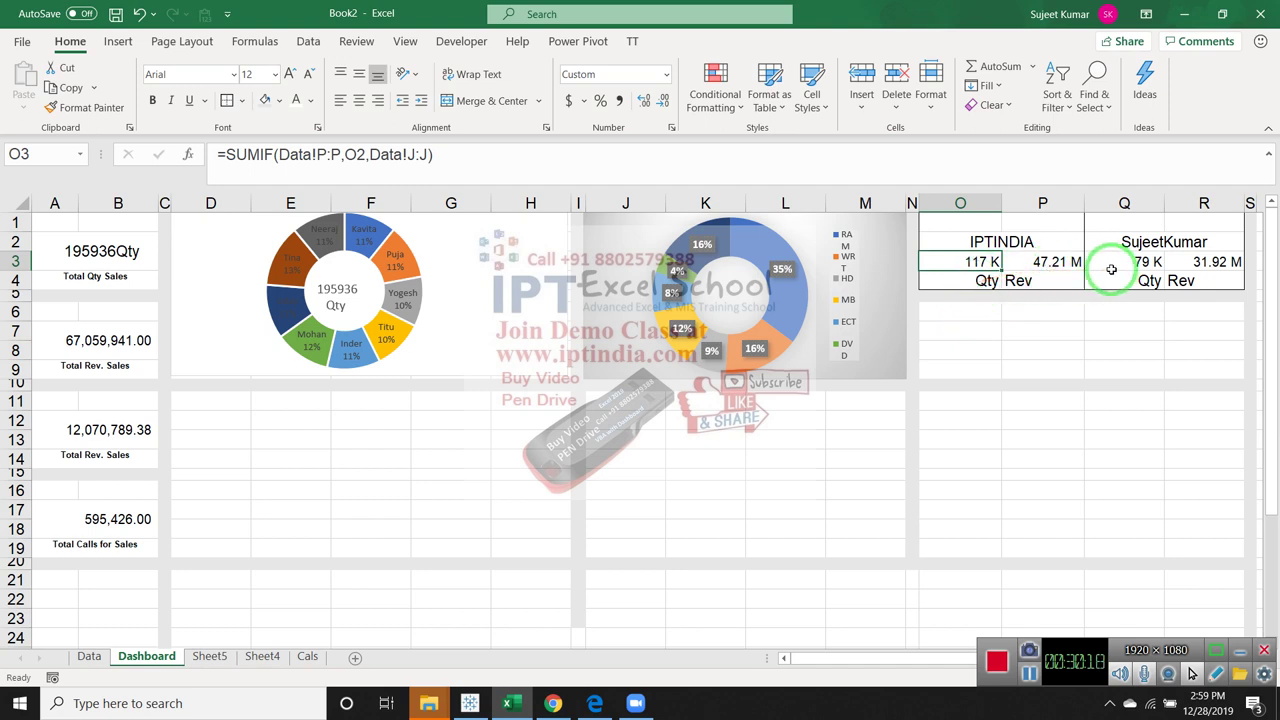
click(988, 314)
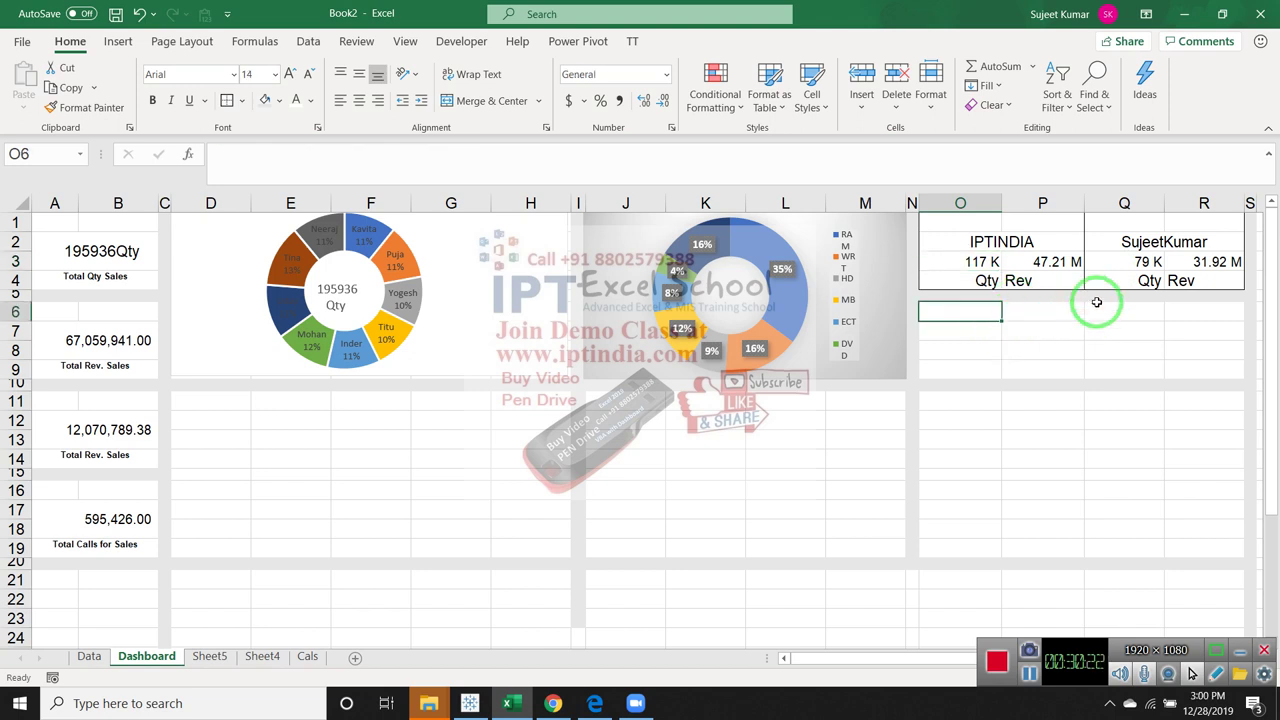
Enter =O3 in O6 to repeat the IPTINDIA quantity
text(=)
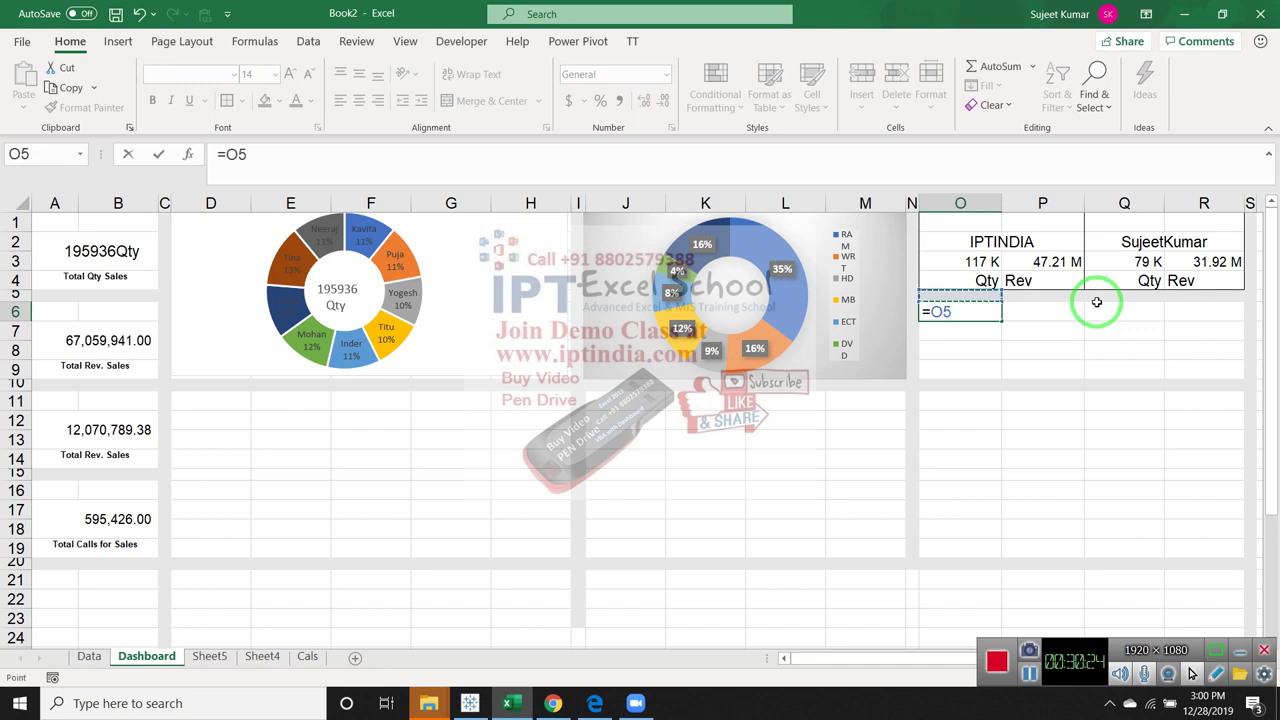
key(Up)
key(Up)
key(Return)
Enter =O3+Q3 in O7 to total both sites' quantities, 195936.00
text(=)
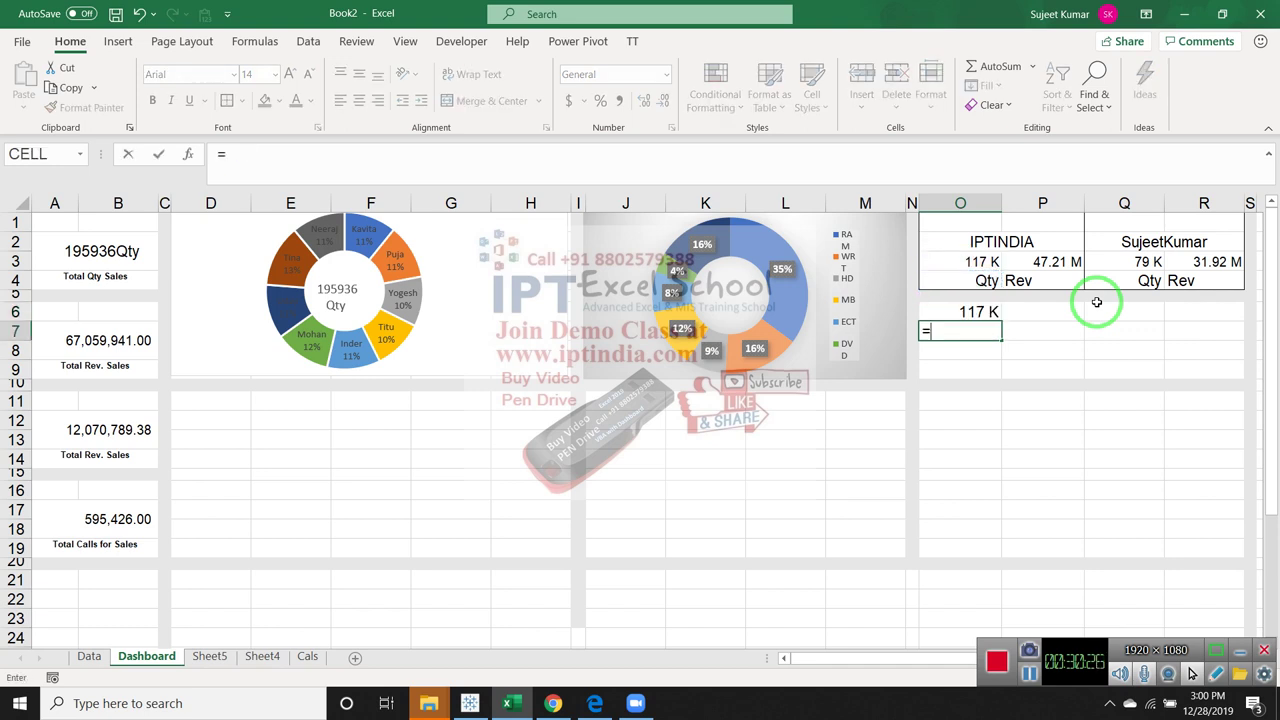
click(980, 260)
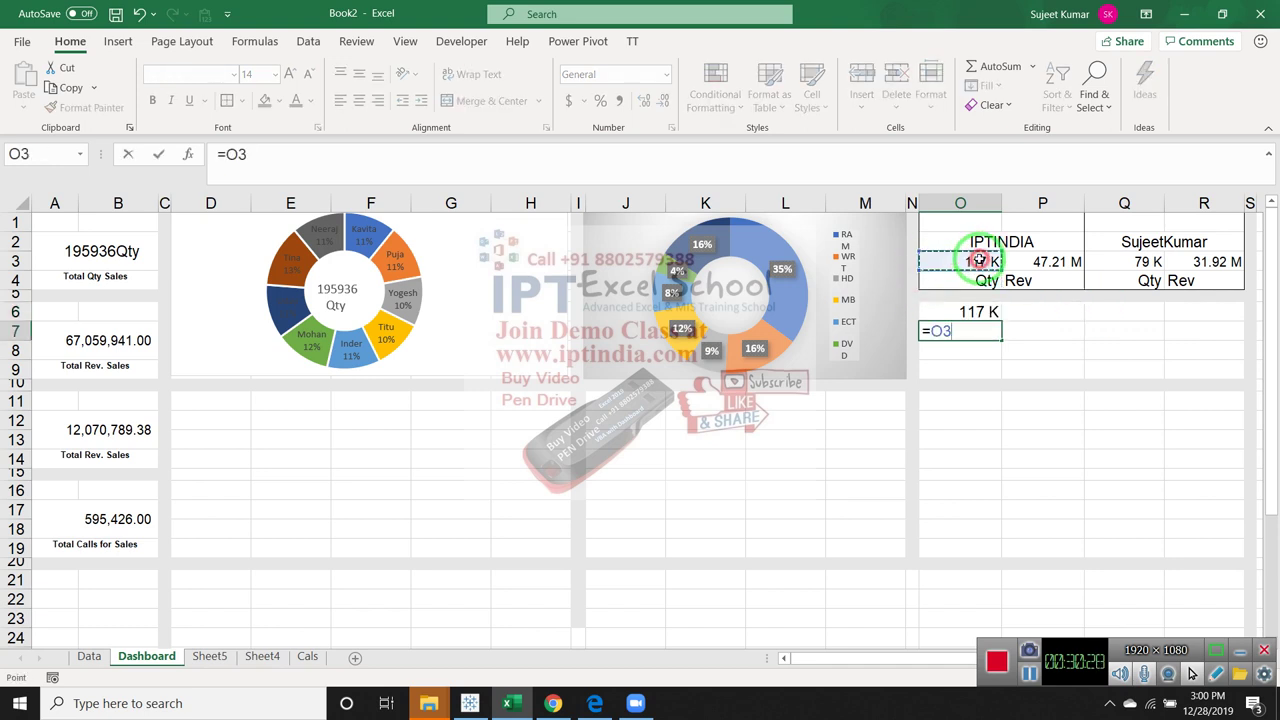
click(1189, 265)
key(Return)
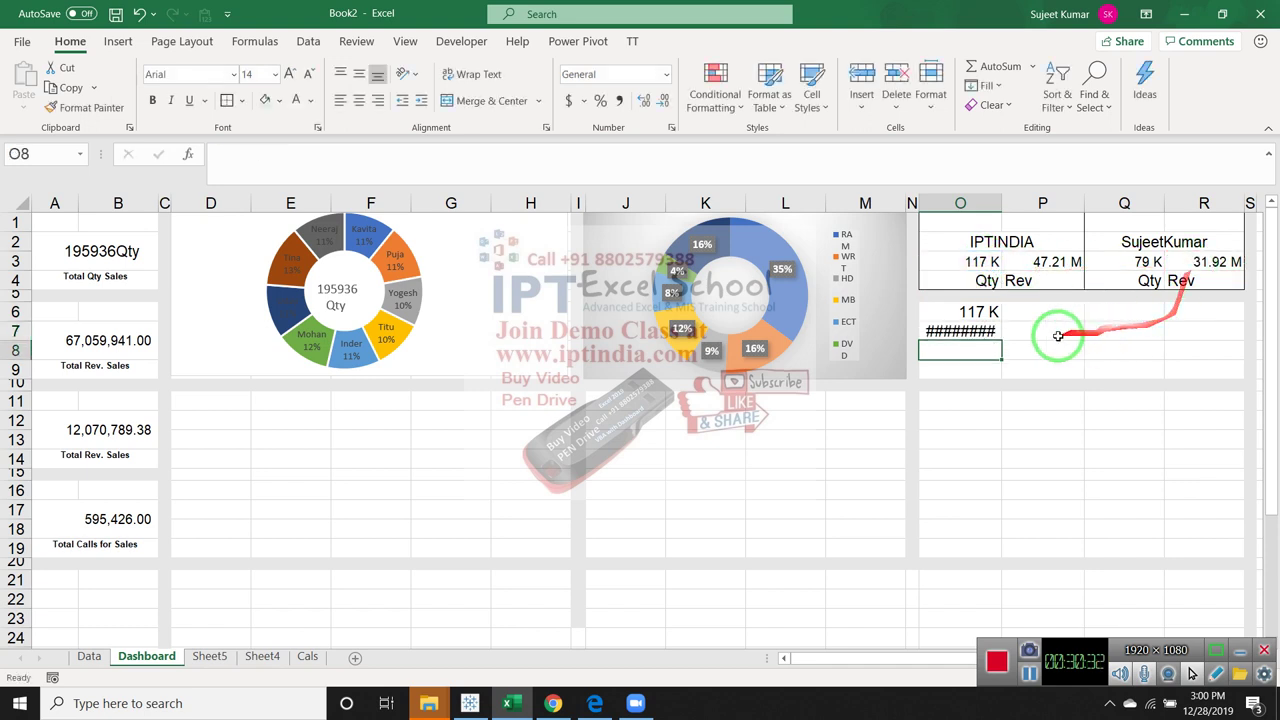
click(970, 333)
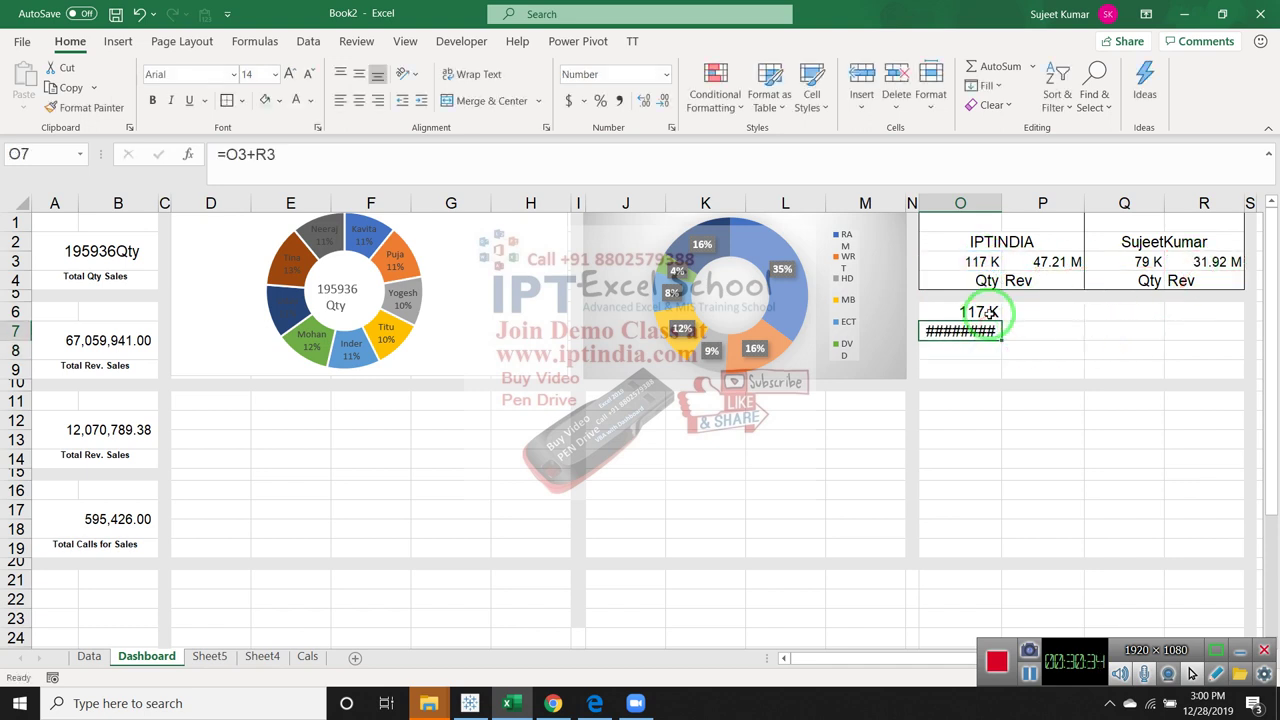
text(=)
click(976, 263)
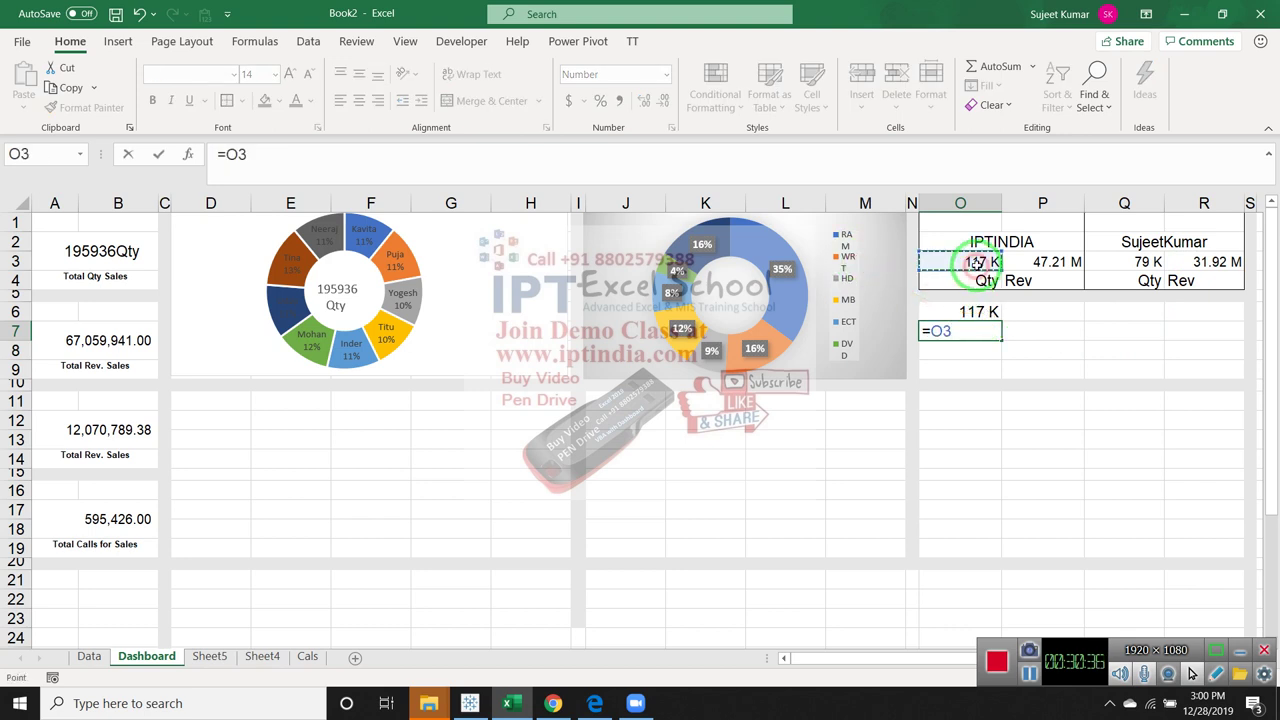
click(1128, 262)
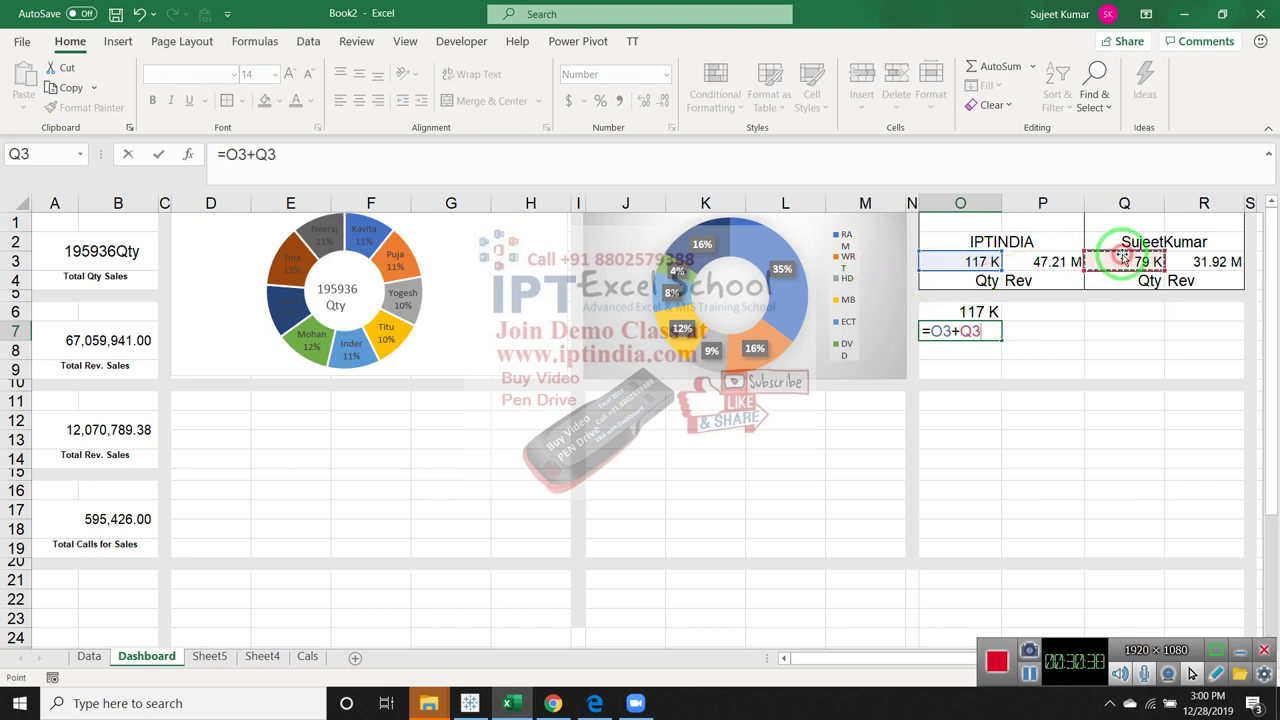
key(Return)
drag(968, 312, 972, 332)
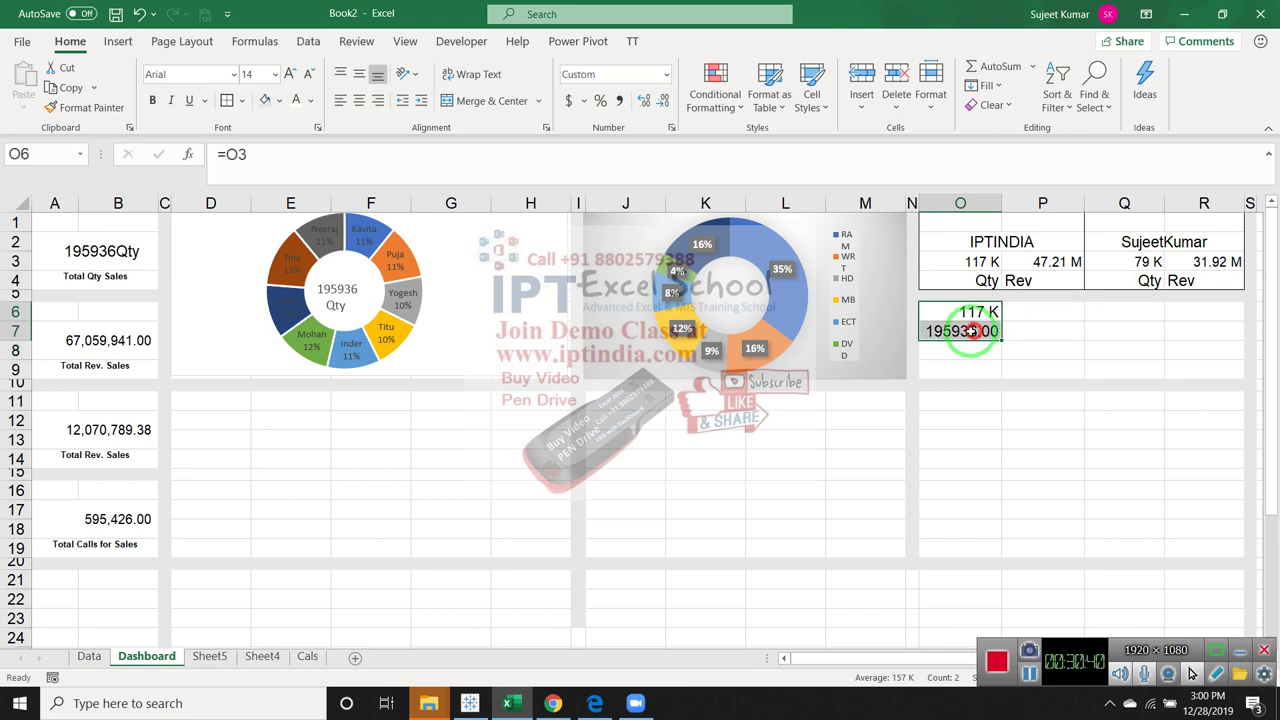
click(118, 41)
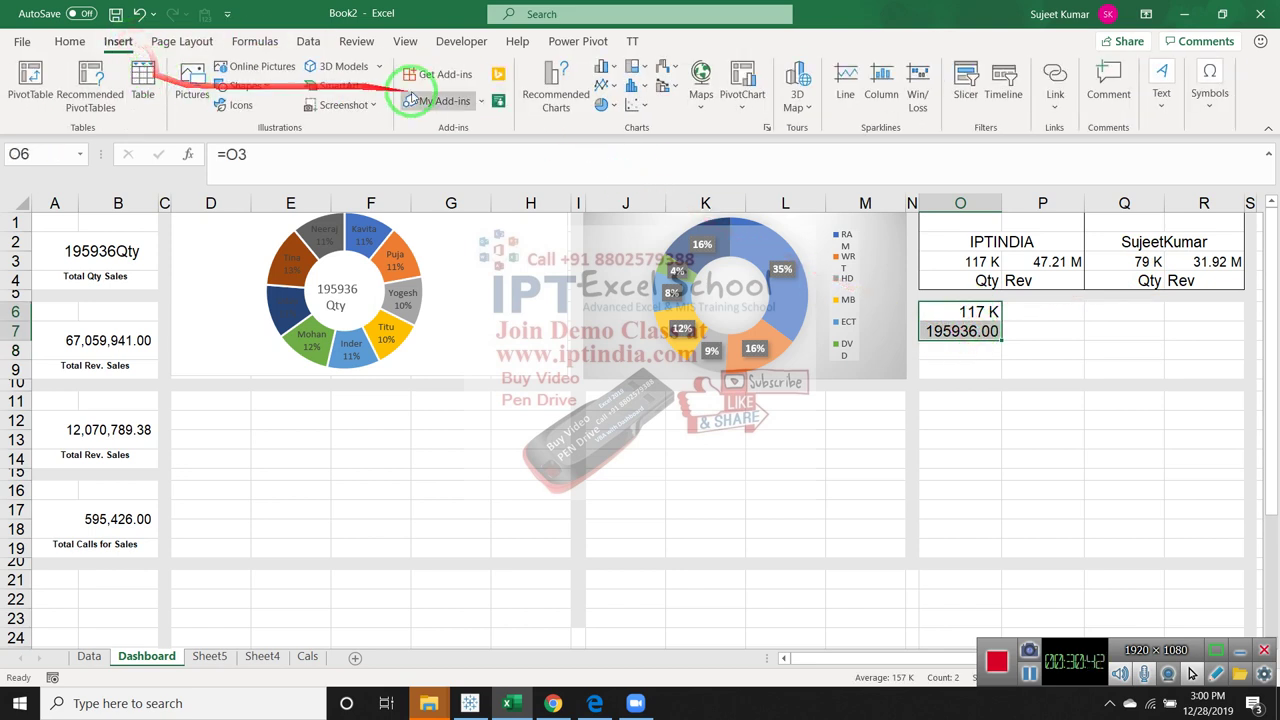
Insert a doughnut chart from O6:O7 and place it under the site blocks
click(604, 105)
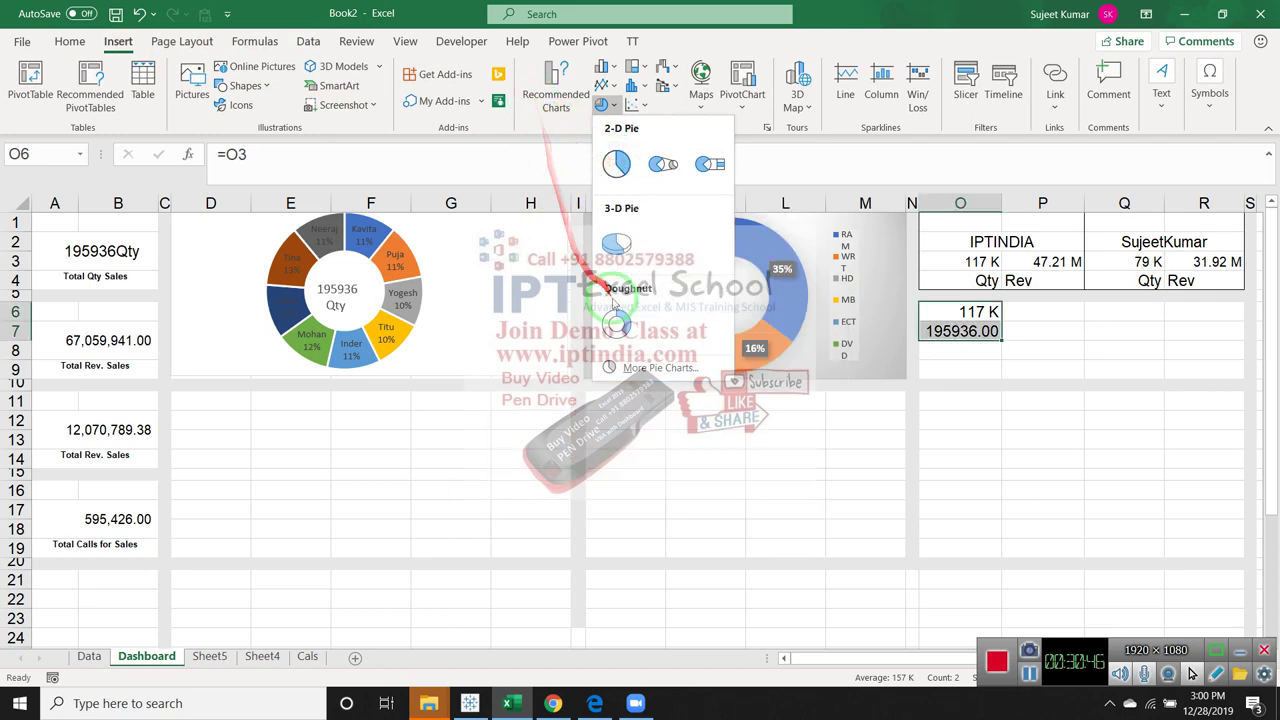
click(620, 322)
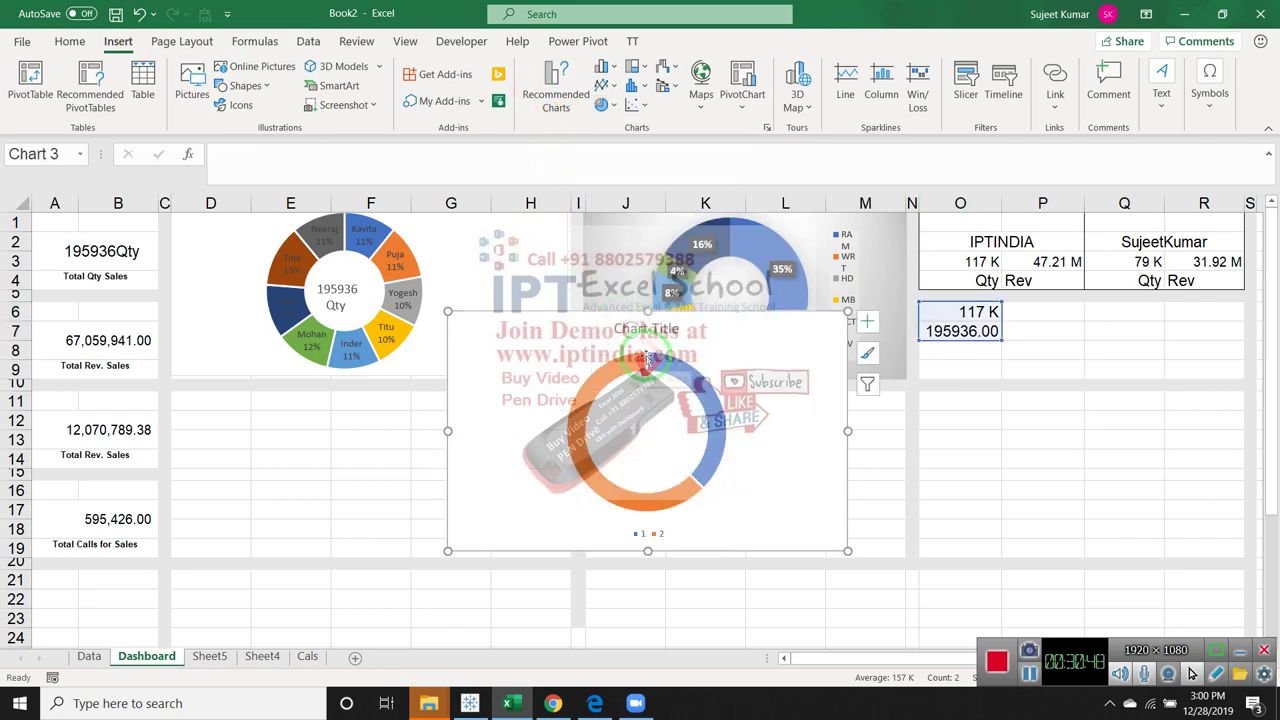
drag(742, 335, 1062, 320)
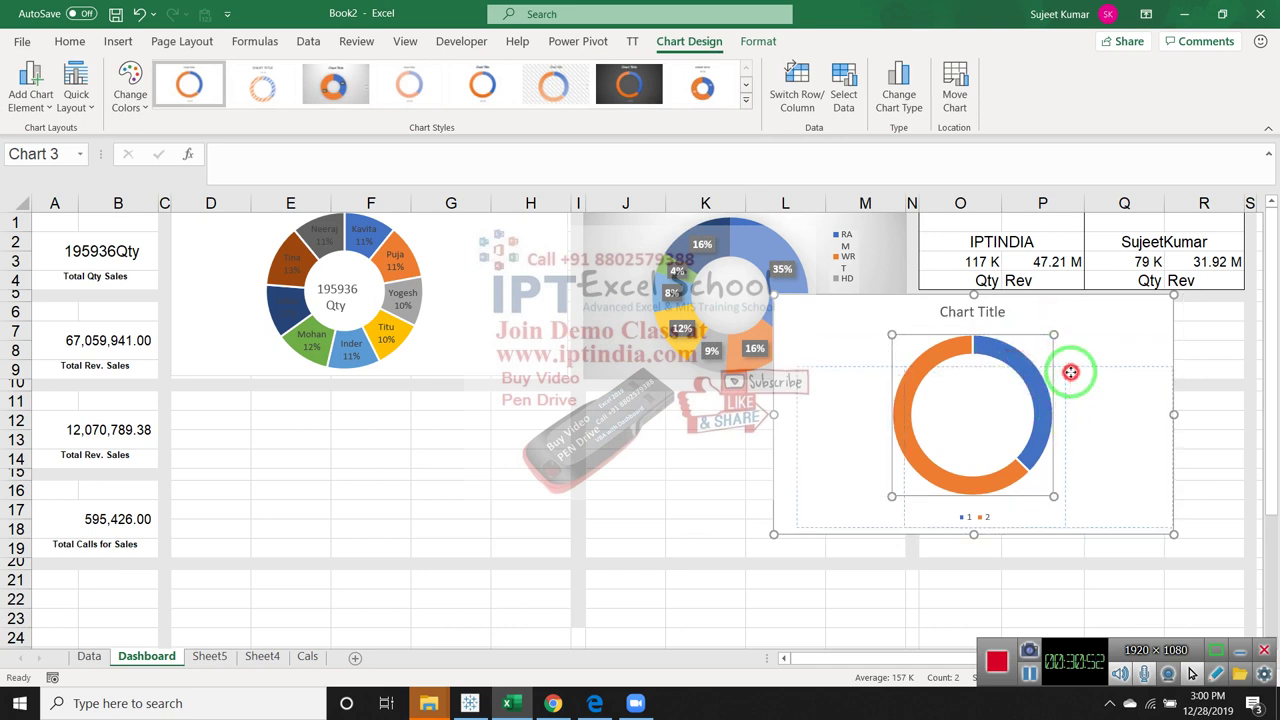
drag(1062, 406, 1074, 436)
key(ctrl+z)
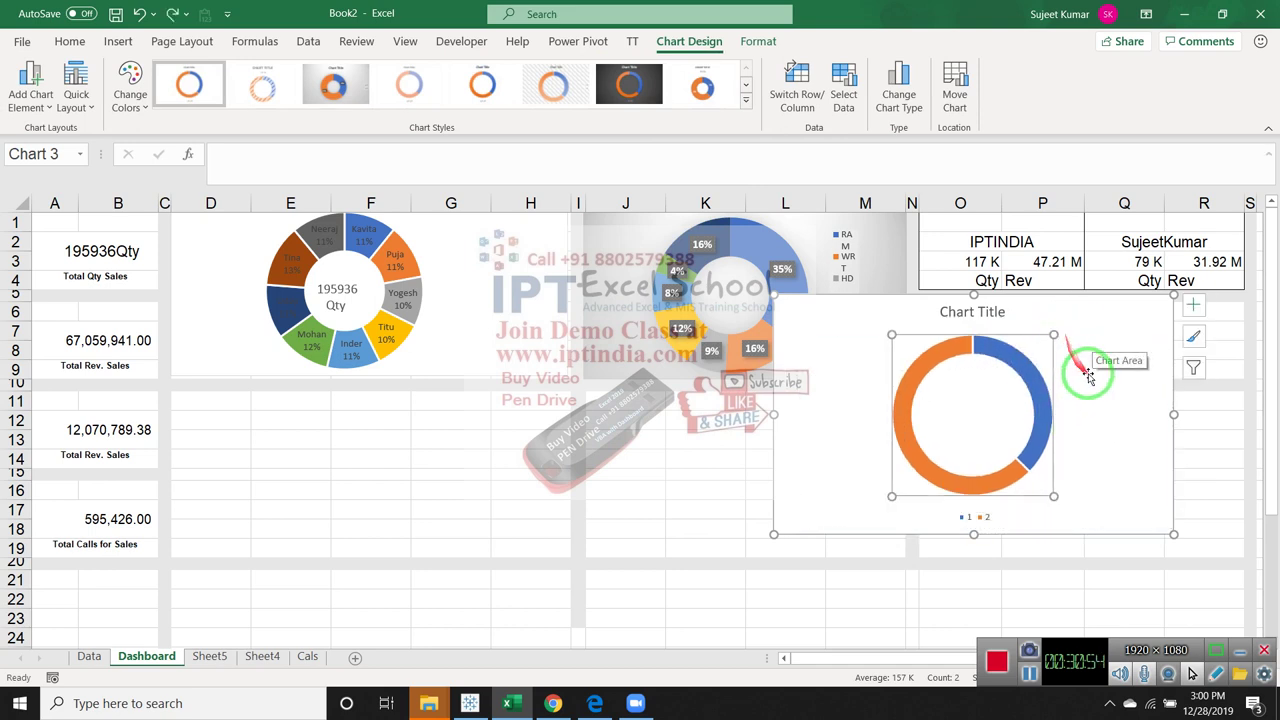
Remove the legend and the chart title from the doughnut chart
right_click(1046, 421)
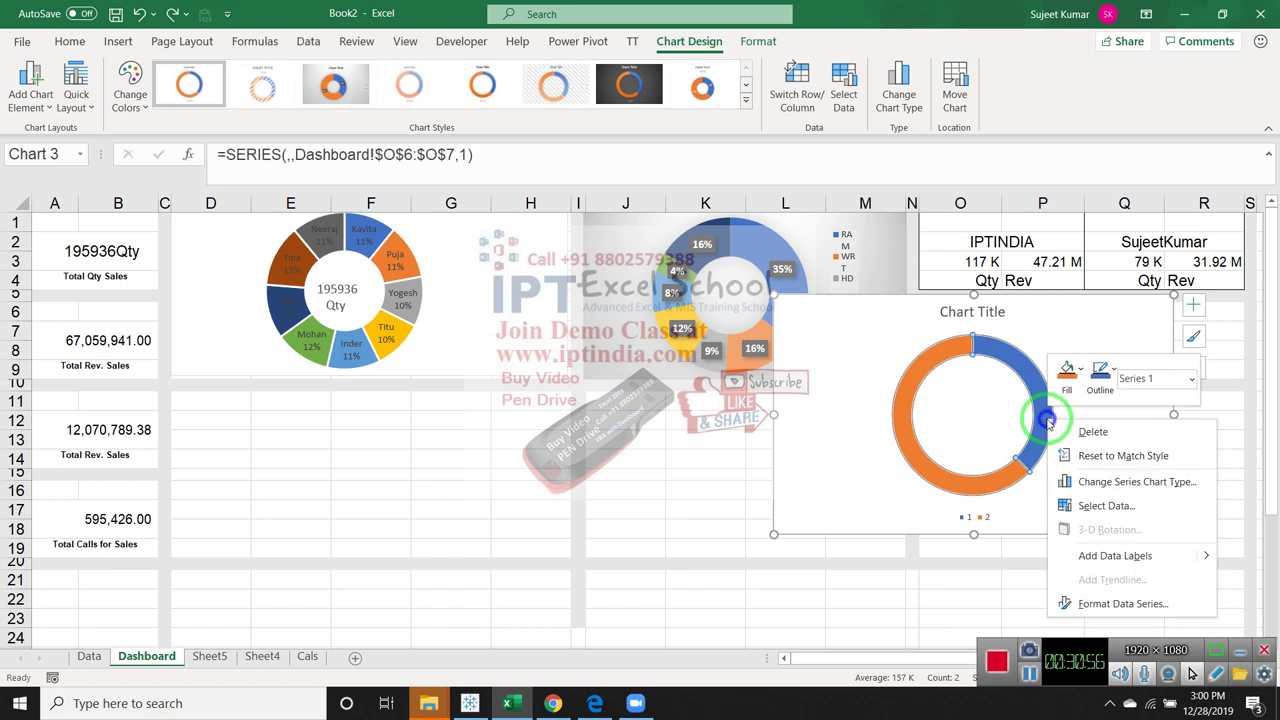
click(985, 510)
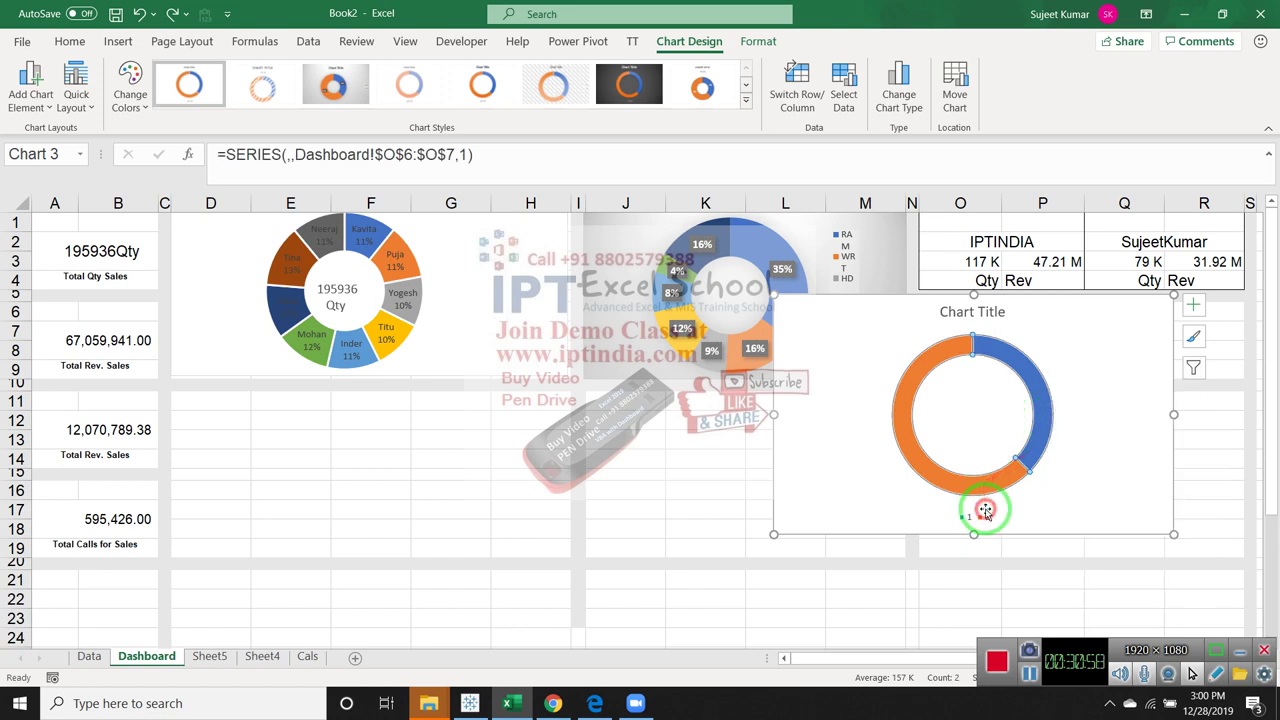
click(988, 517)
key(Delete)
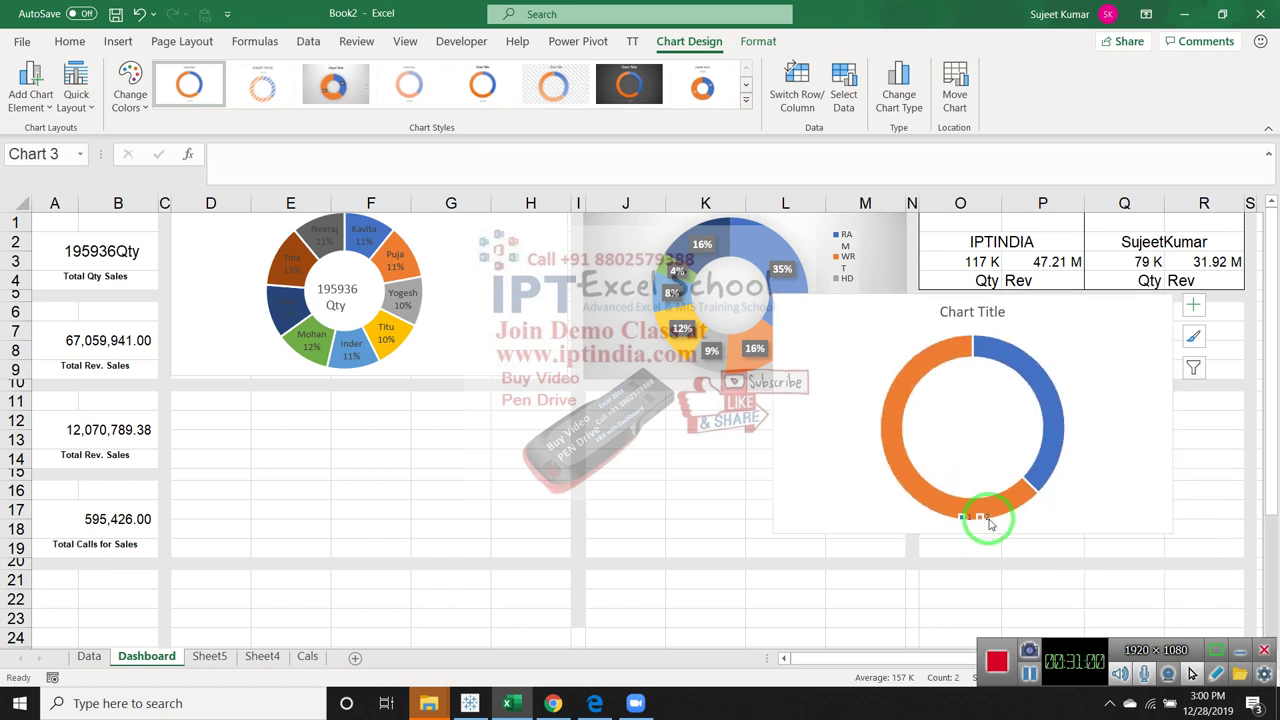
click(1005, 311)
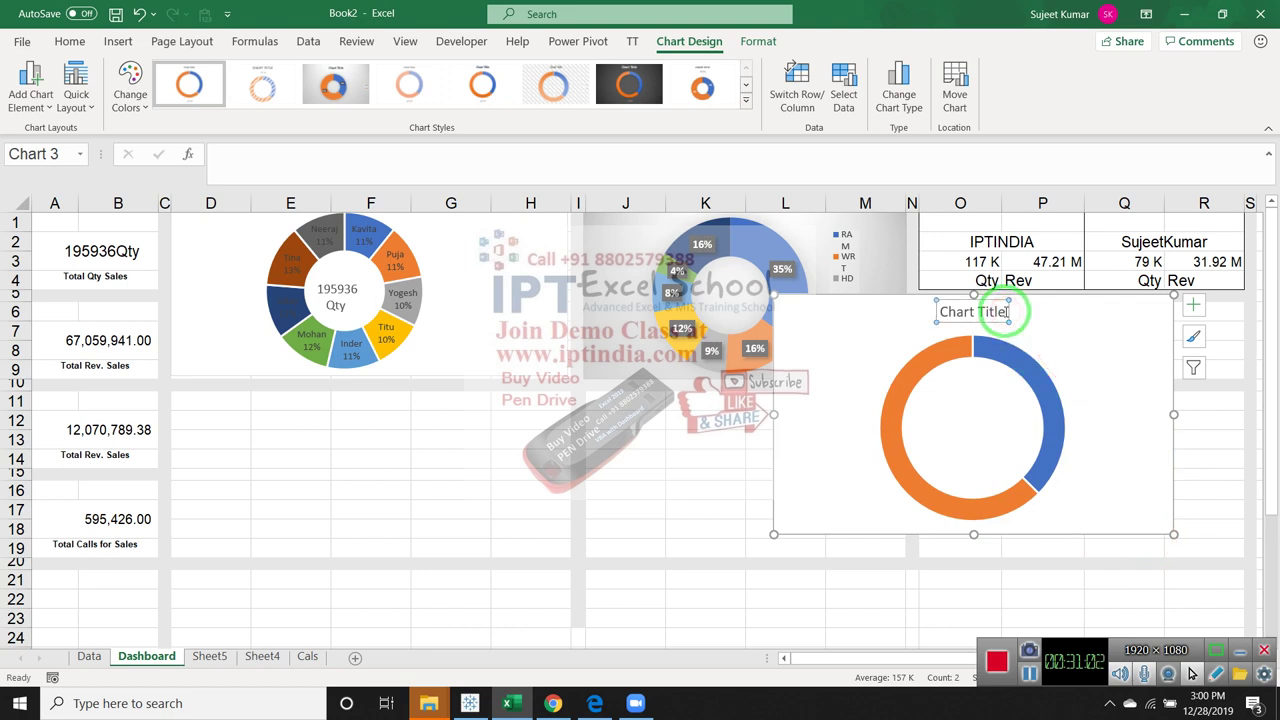
key(Delete)
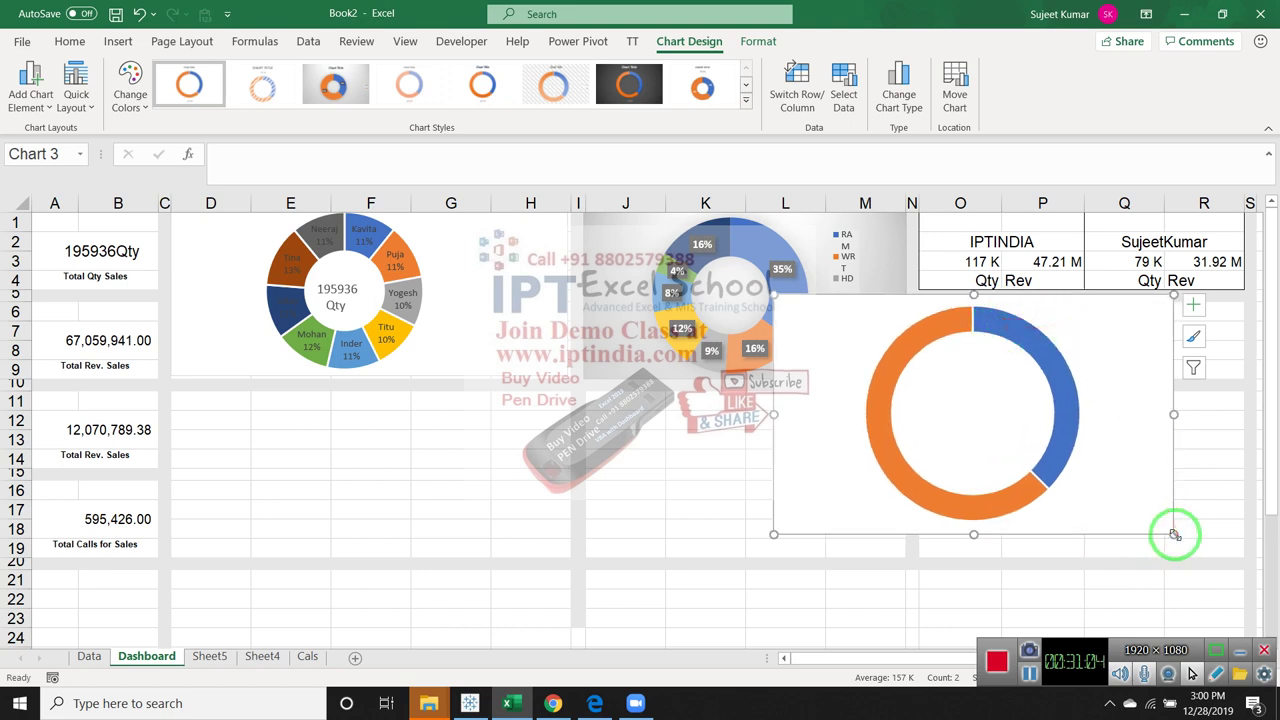
Try several chart styles on the IPTINDIA doughnut, settling on the grey gradient style with dark 37%/63% labels
click(975, 500)
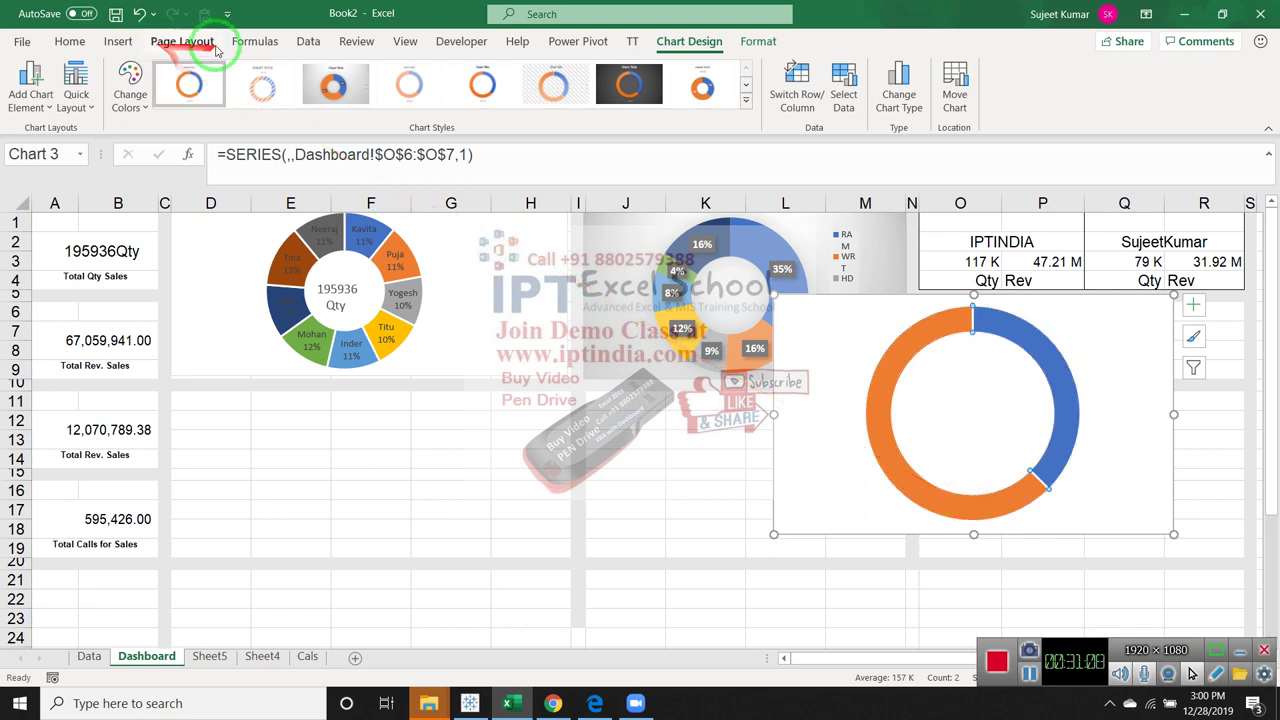
click(651, 99)
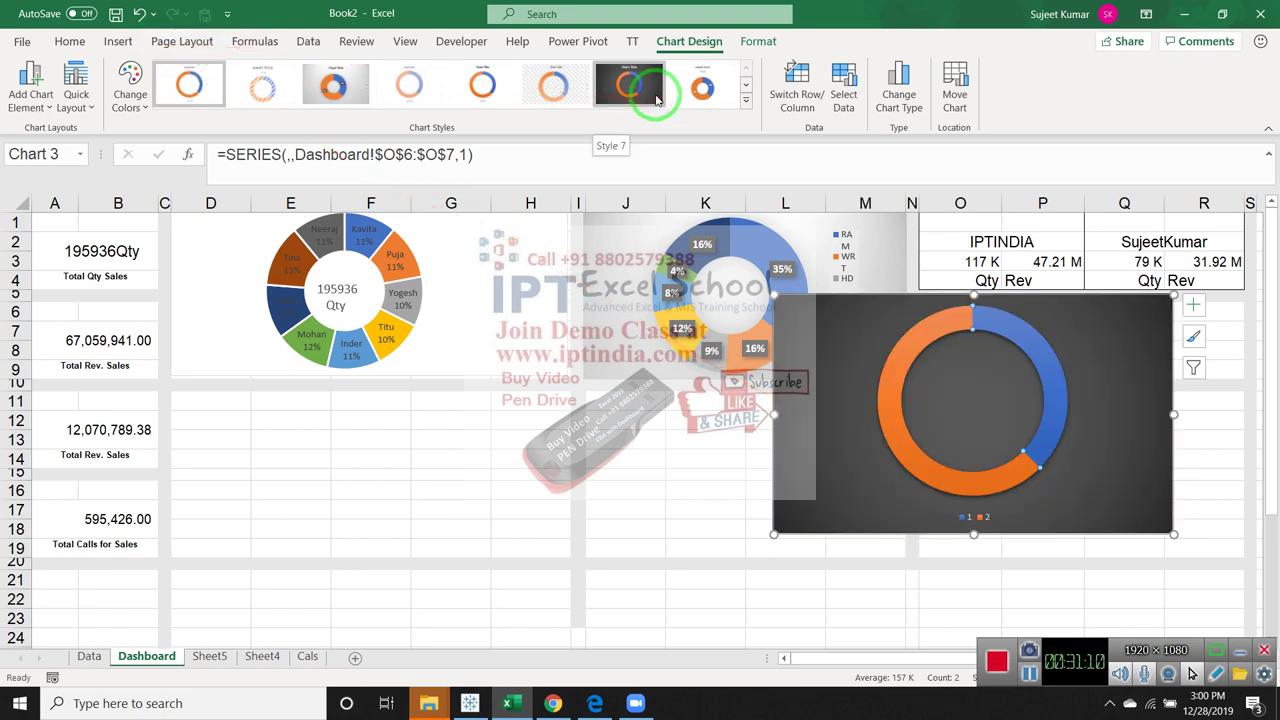
click(553, 85)
click(745, 99)
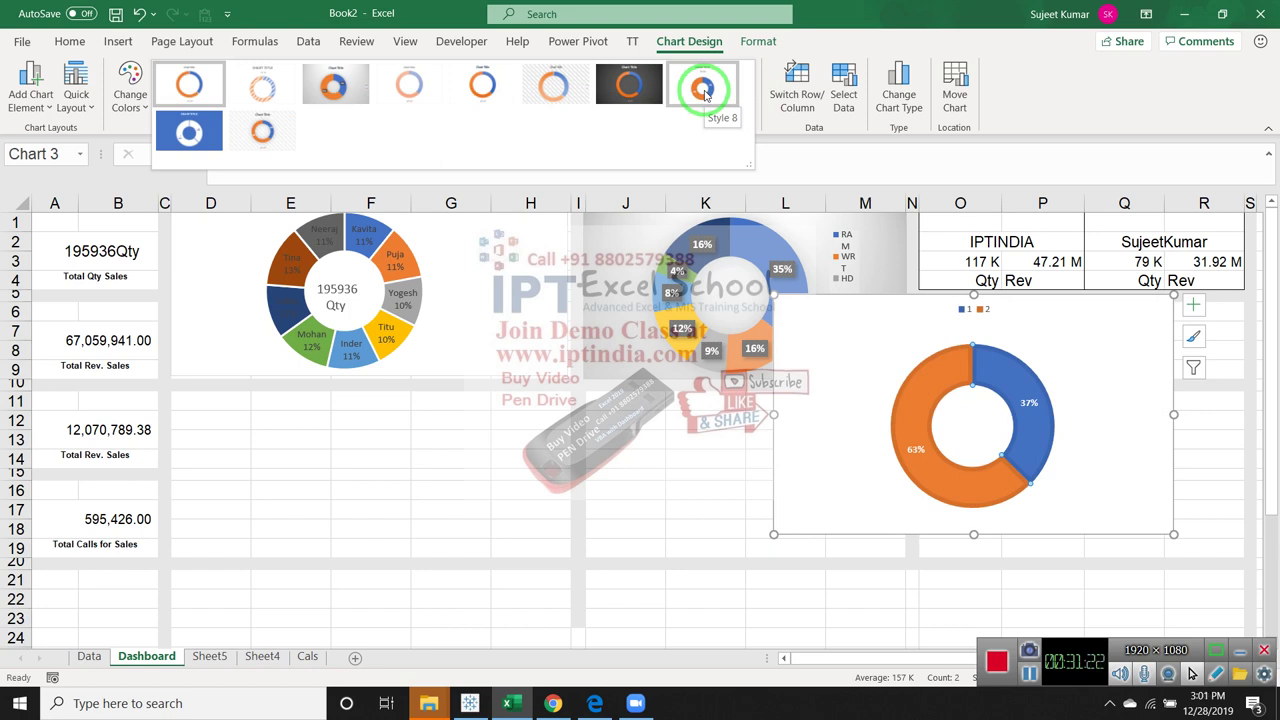
click(703, 90)
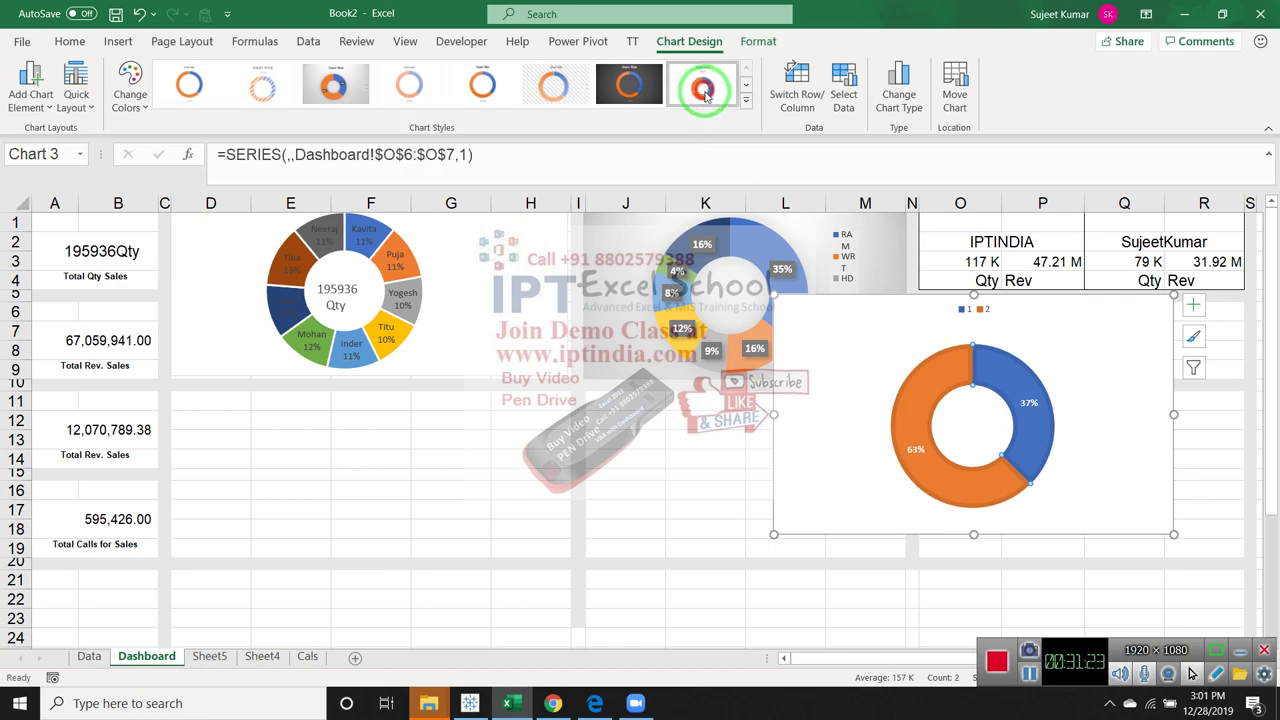
click(676, 455)
click(775, 530)
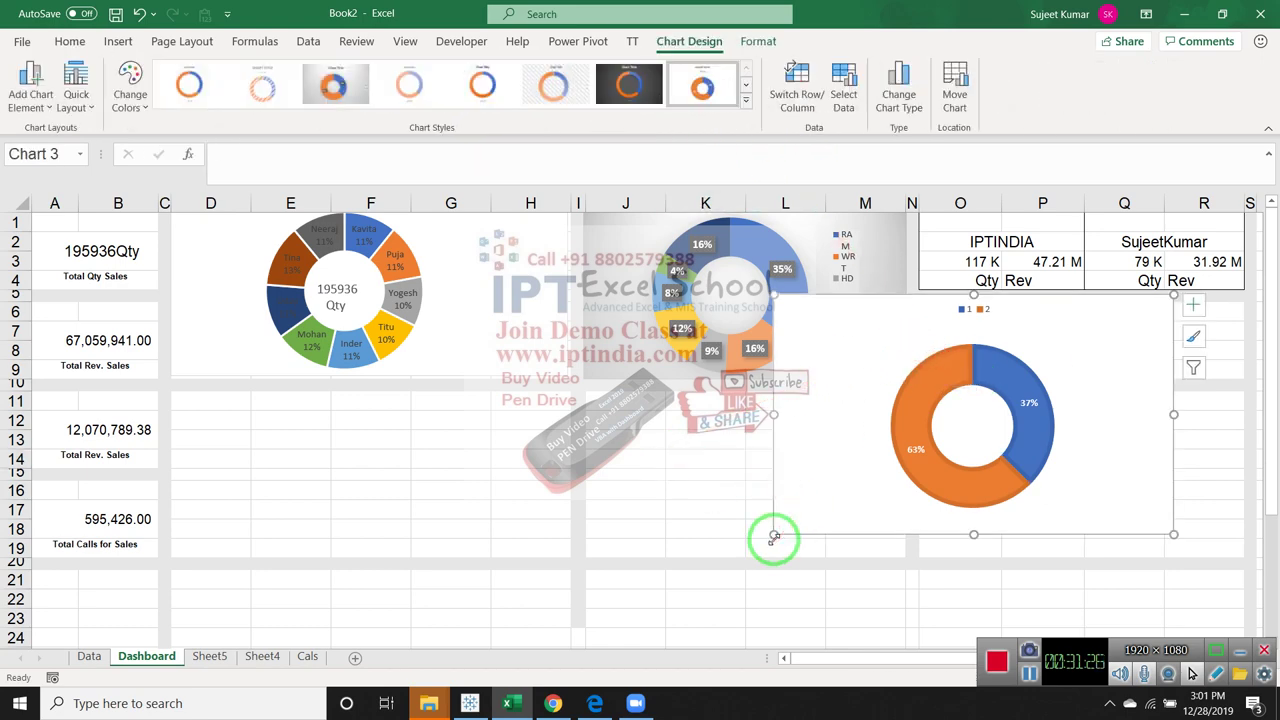
right_click(1000, 462)
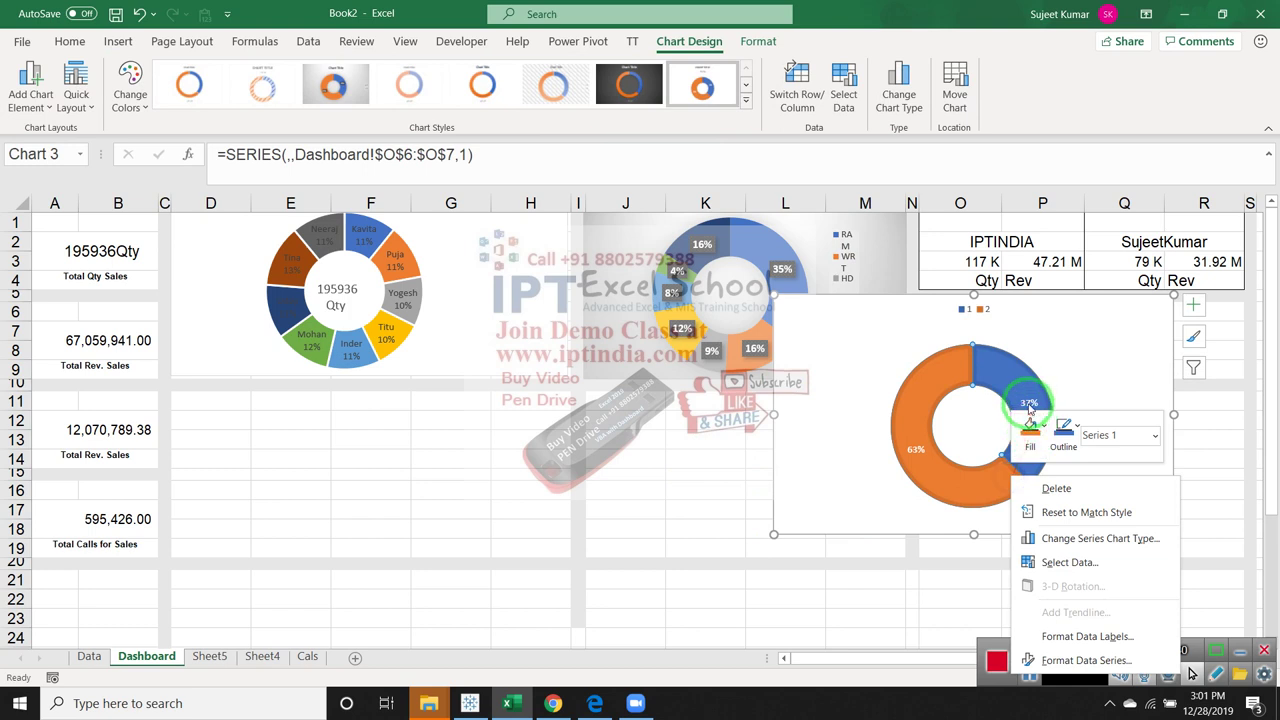
click(987, 380)
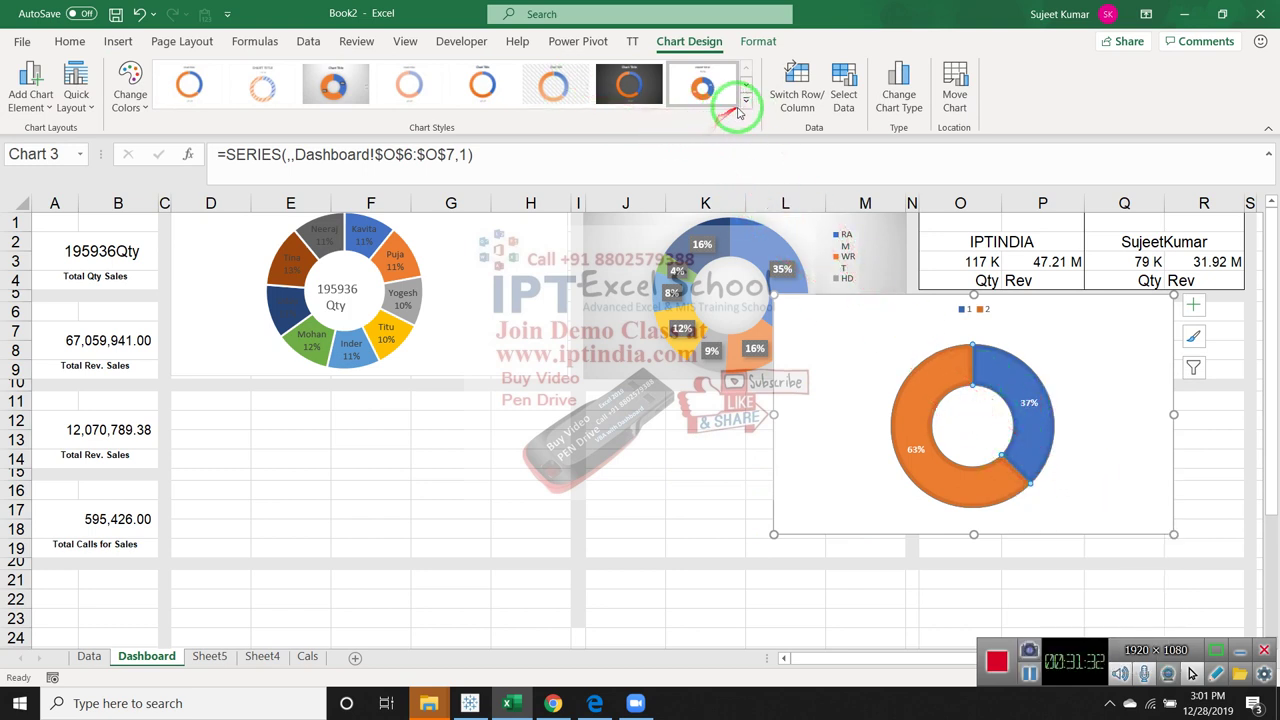
click(335, 85)
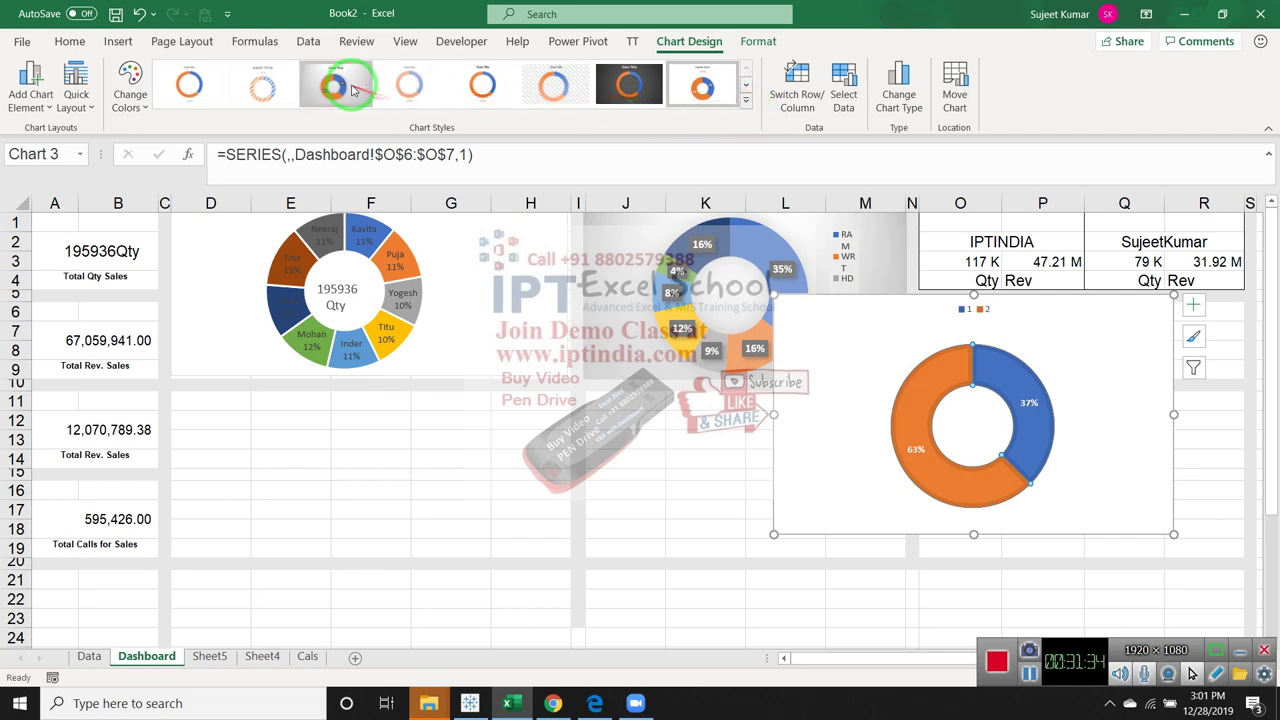
Shrink the IPTINDIA doughnut chart from its corner and left side, and delete its legend
click(889, 598)
click(1168, 533)
drag(1168, 533, 1072, 432)
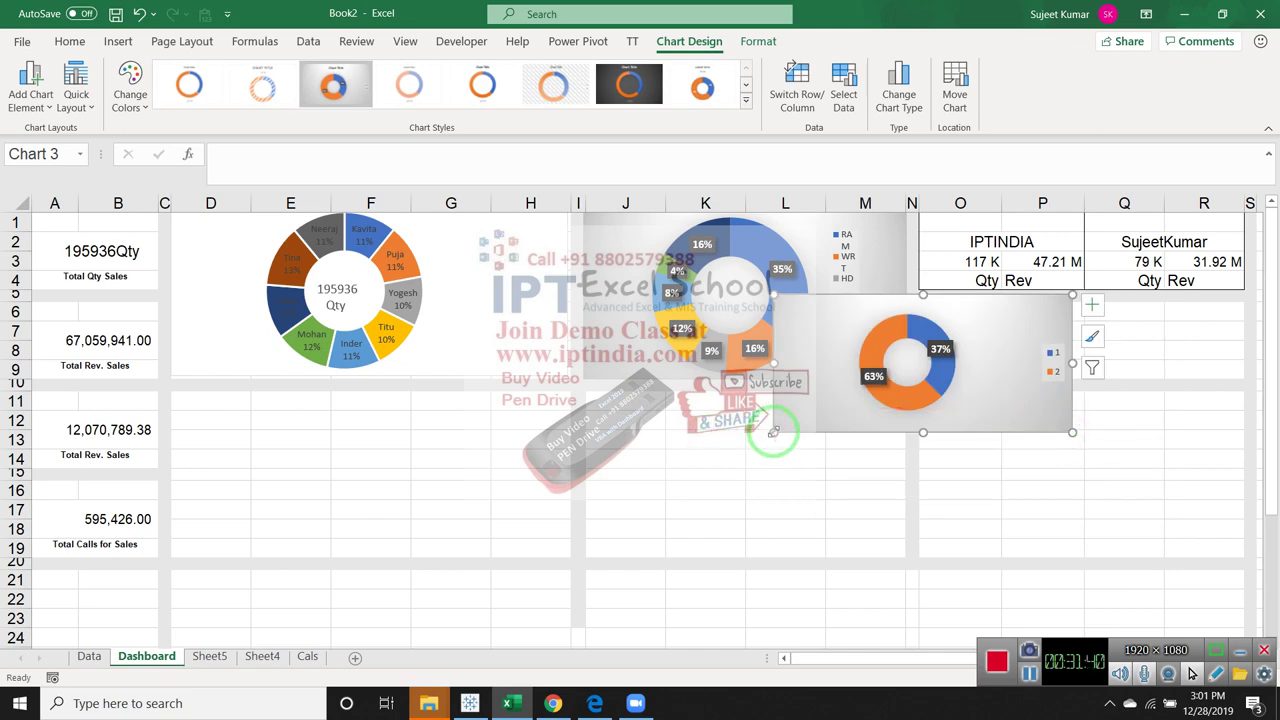
drag(773, 430, 867, 432)
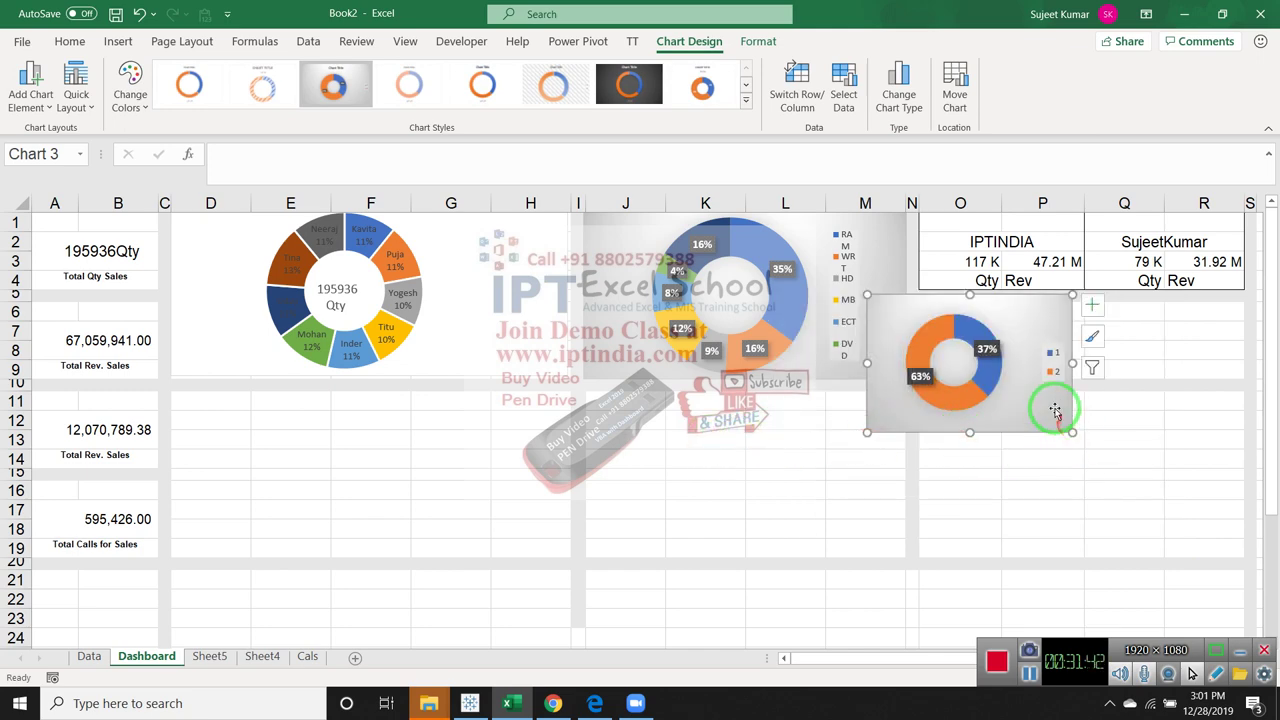
click(1215, 490)
click(1058, 372)
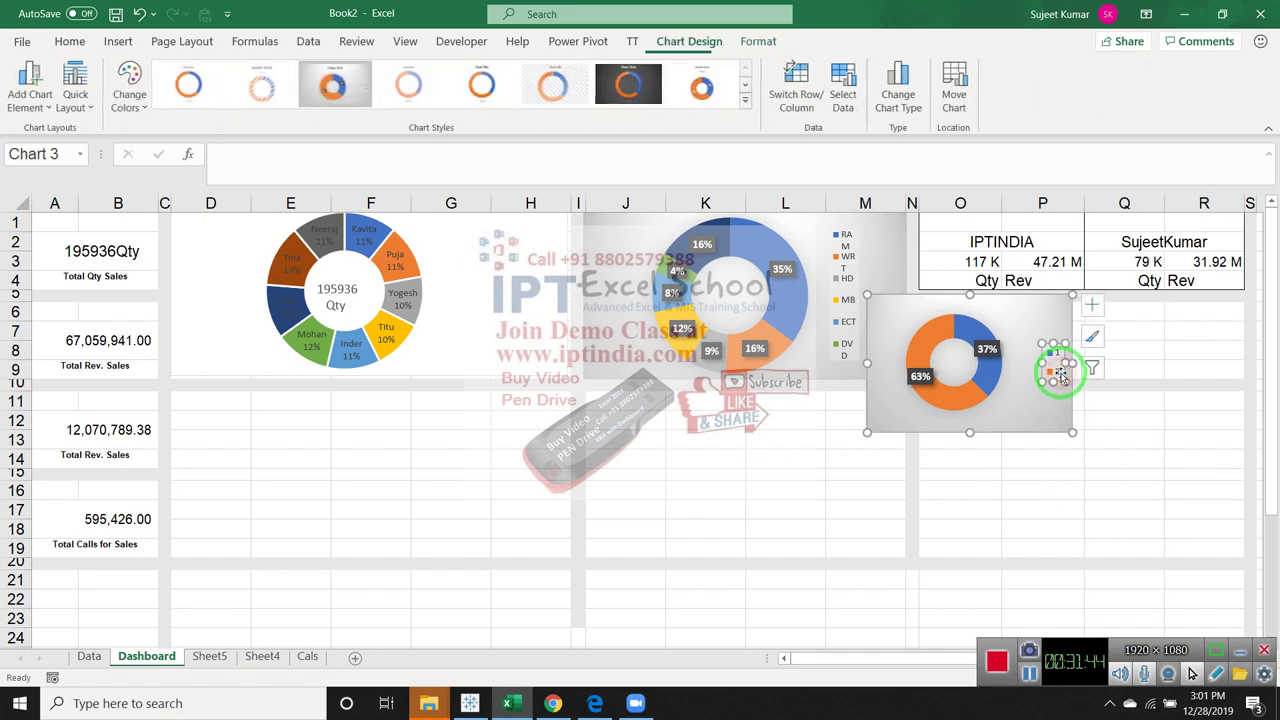
key(Delete)
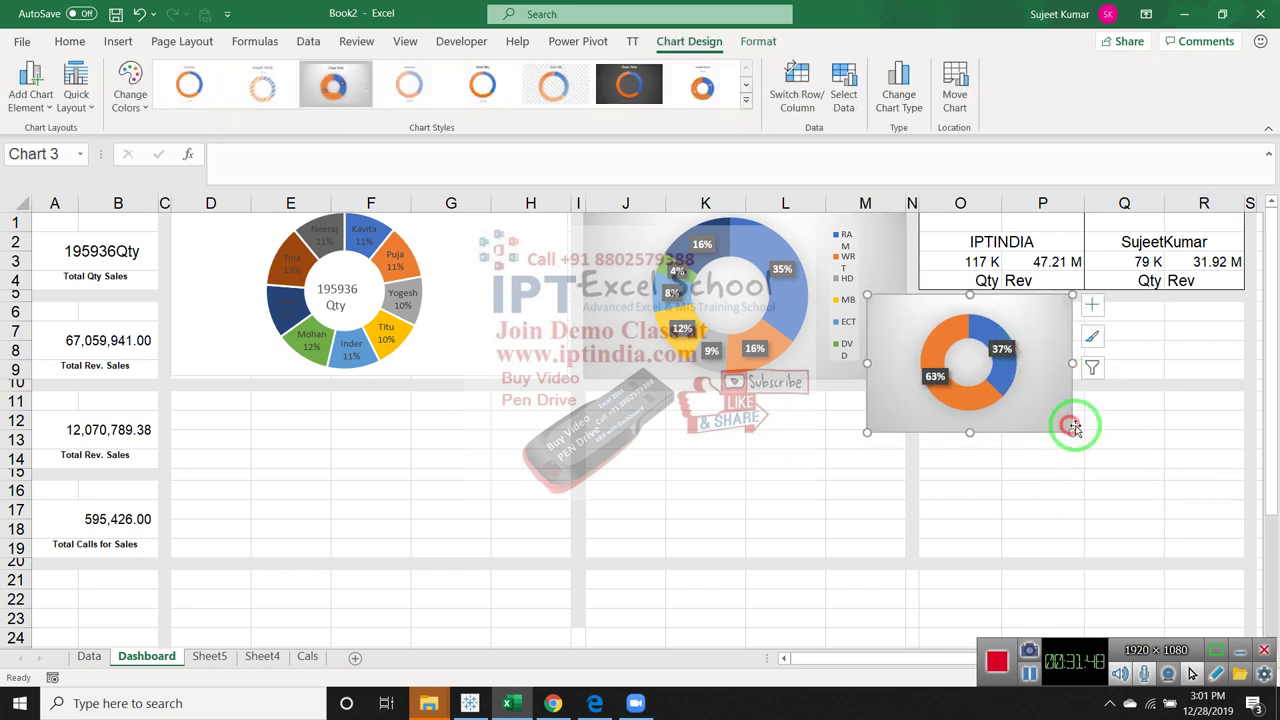
Resize the small chart further and position it just beneath the IPTINDIA summary block
drag(1073, 432, 1037, 407)
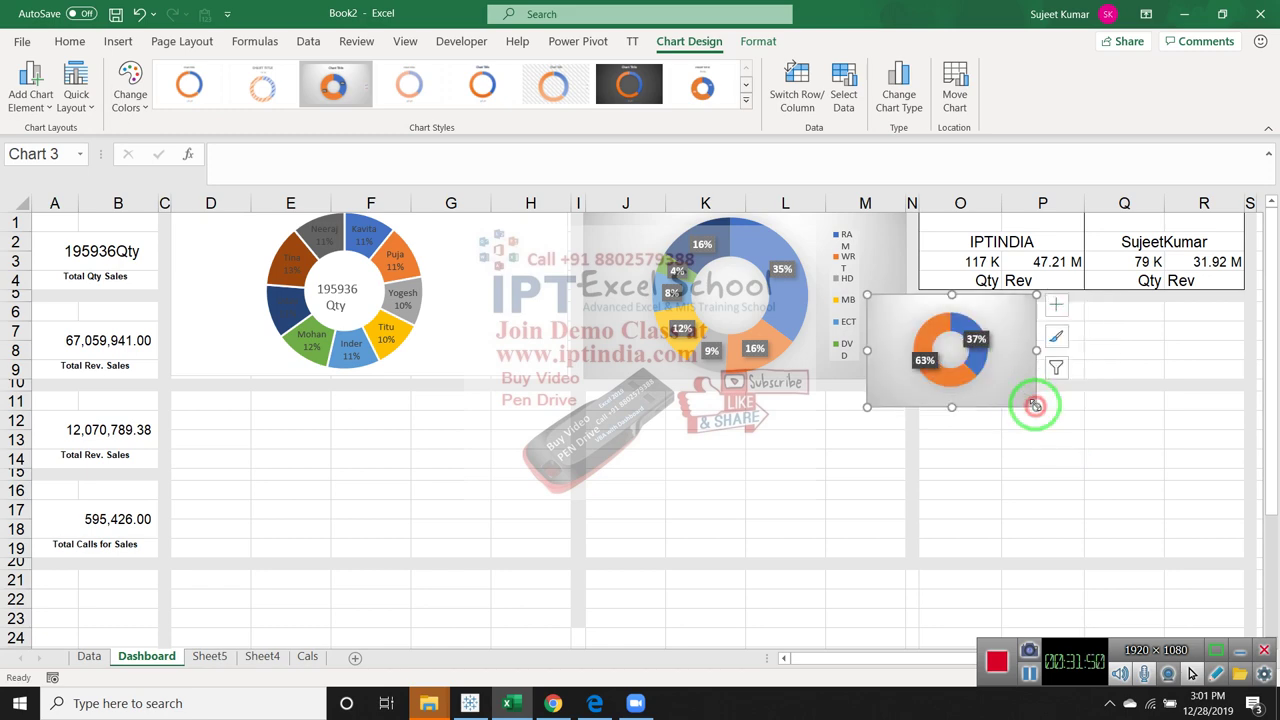
click(978, 320)
drag(960, 311, 982, 307)
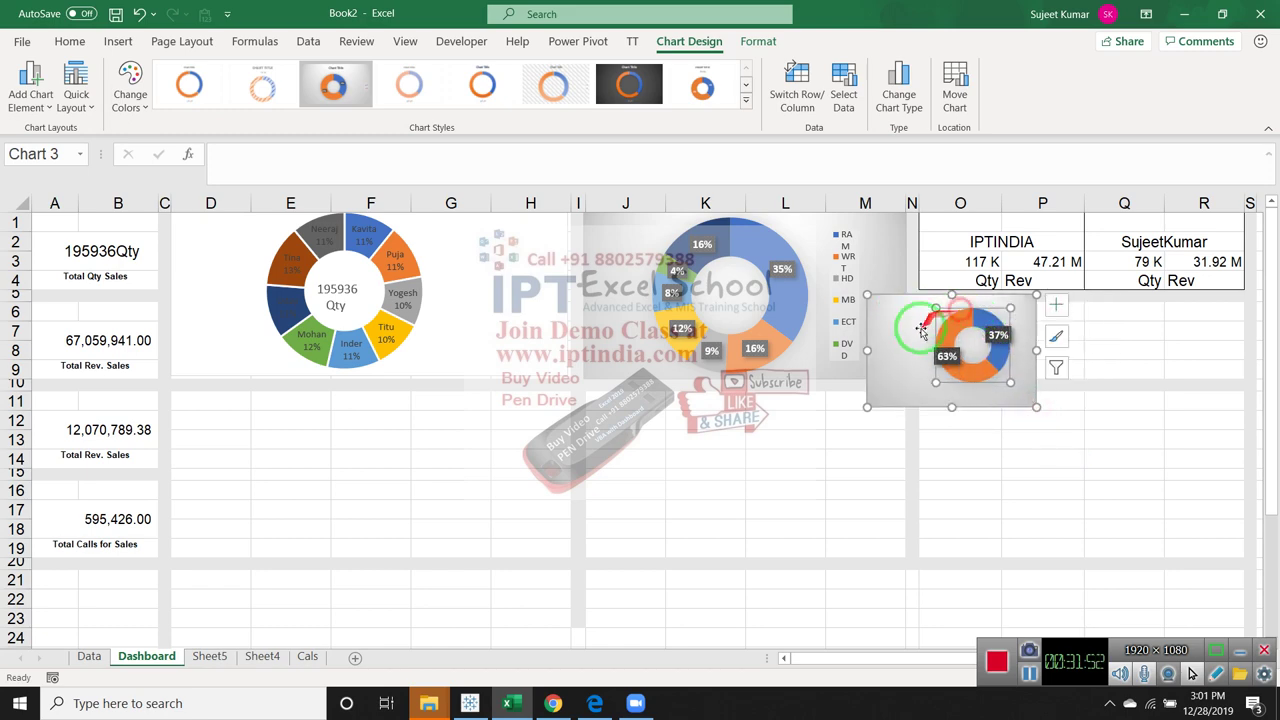
click(955, 490)
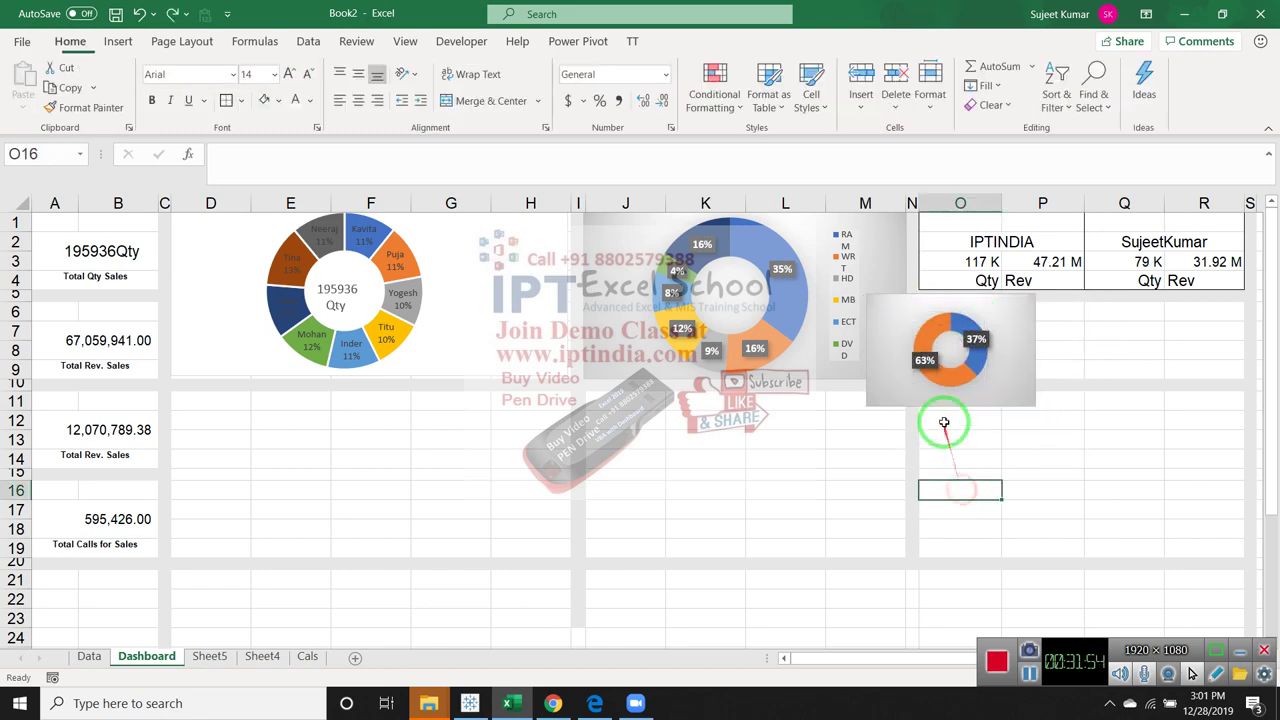
drag(893, 380, 947, 390)
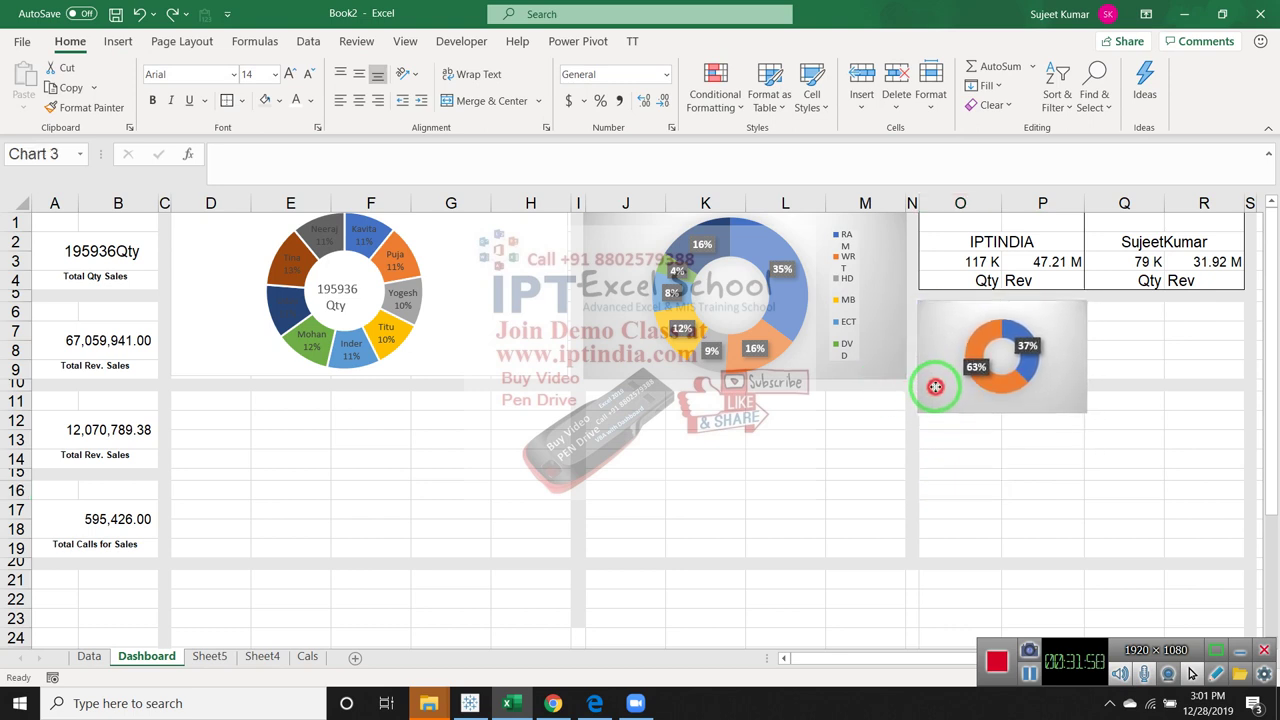
drag(947, 390, 937, 386)
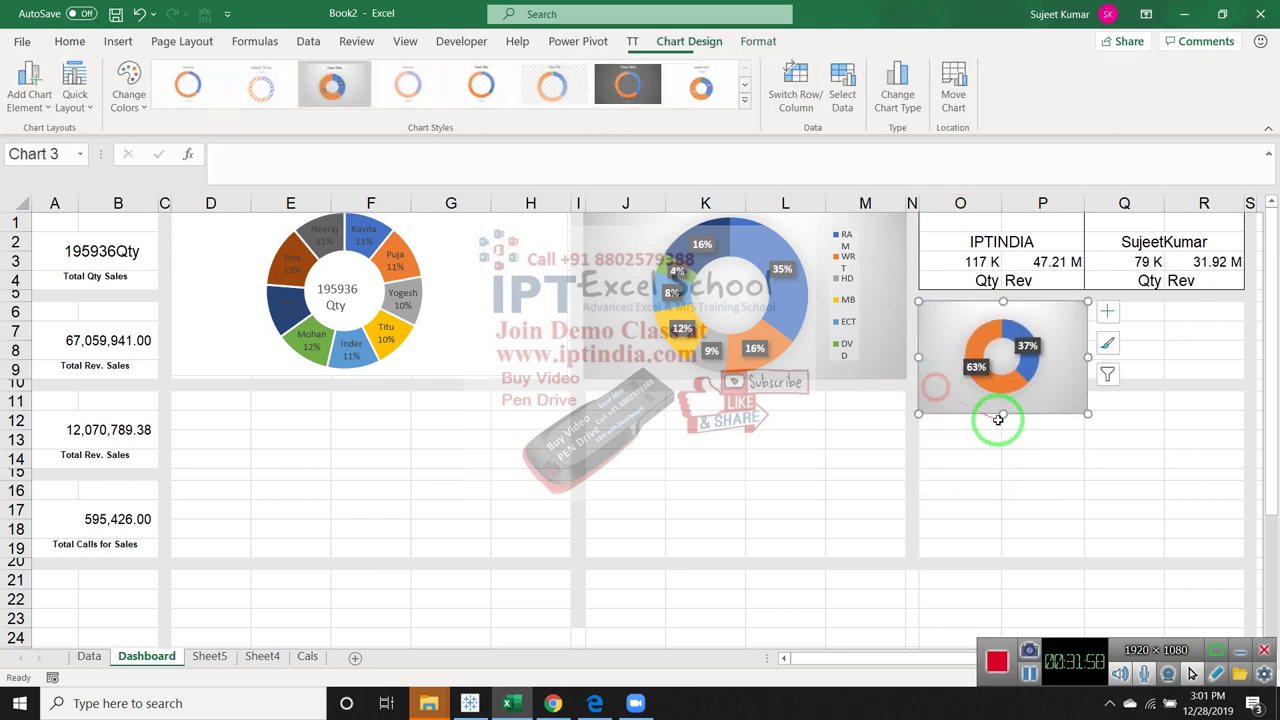
drag(1088, 421, 1054, 380)
click(1057, 428)
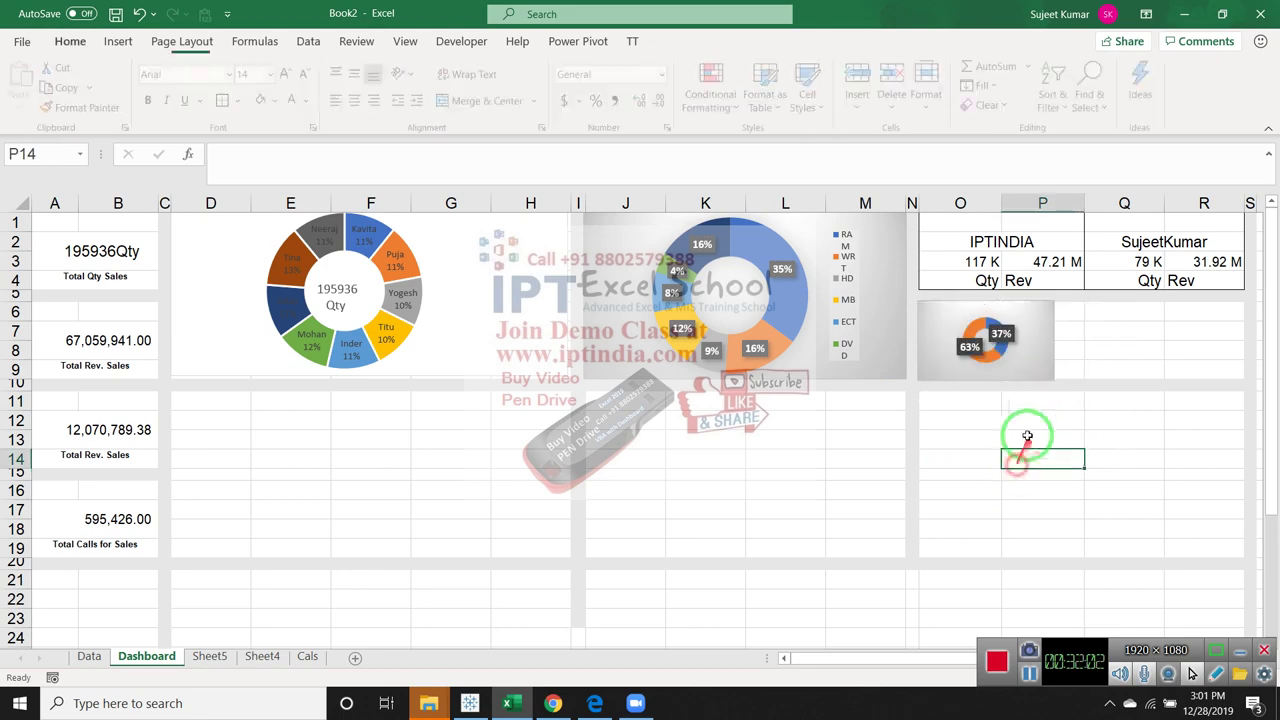
click(1048, 341)
drag(1052, 341, 1082, 342)
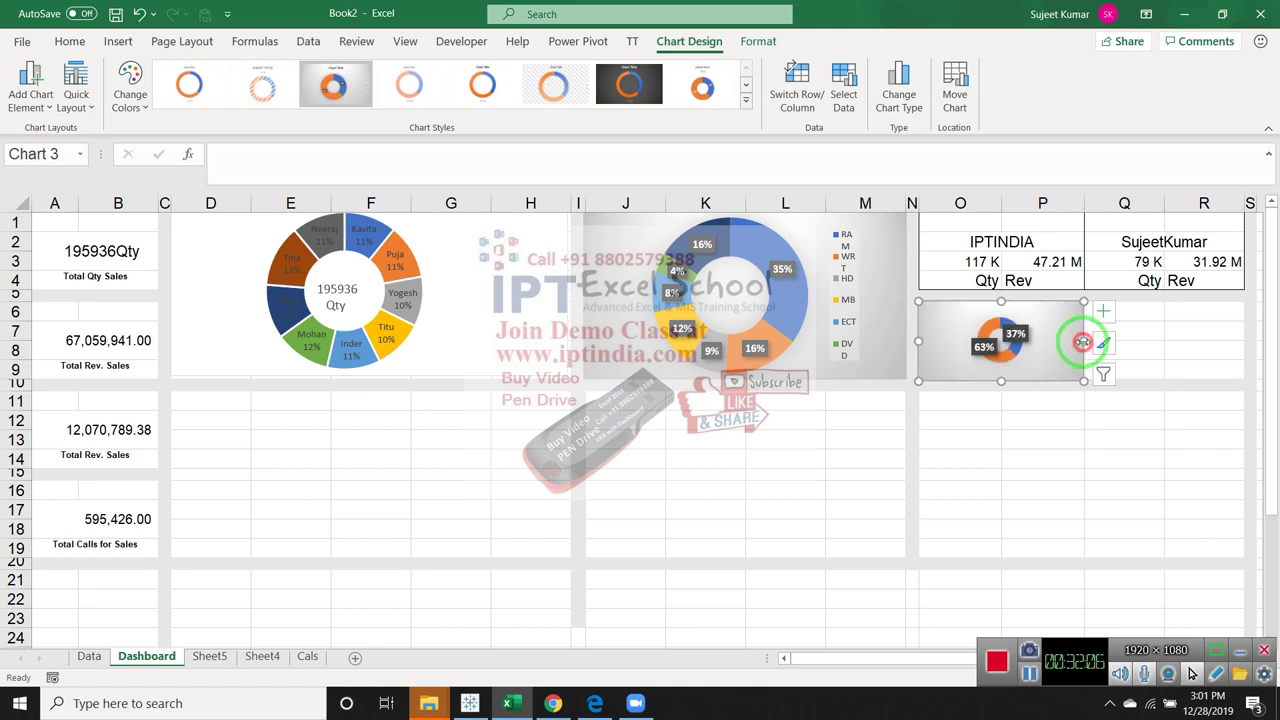
click(955, 440)
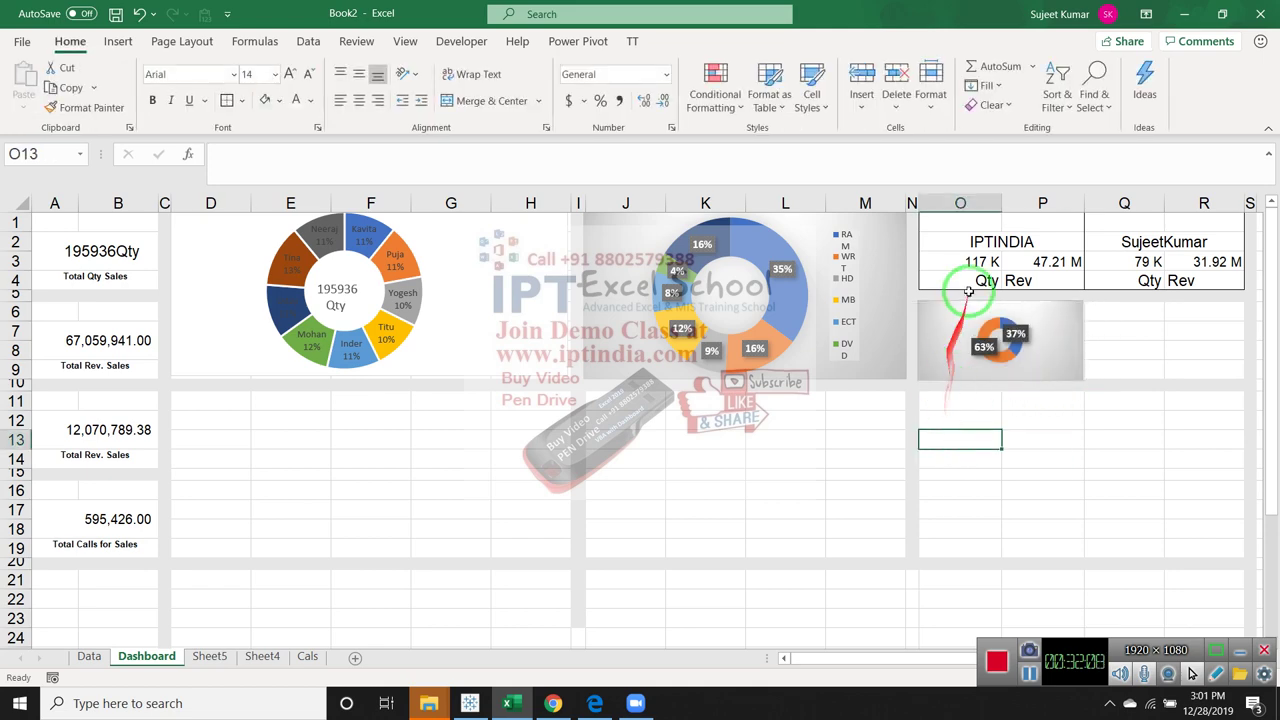
Fill the IPTINDIA header cells light blue
click(976, 243)
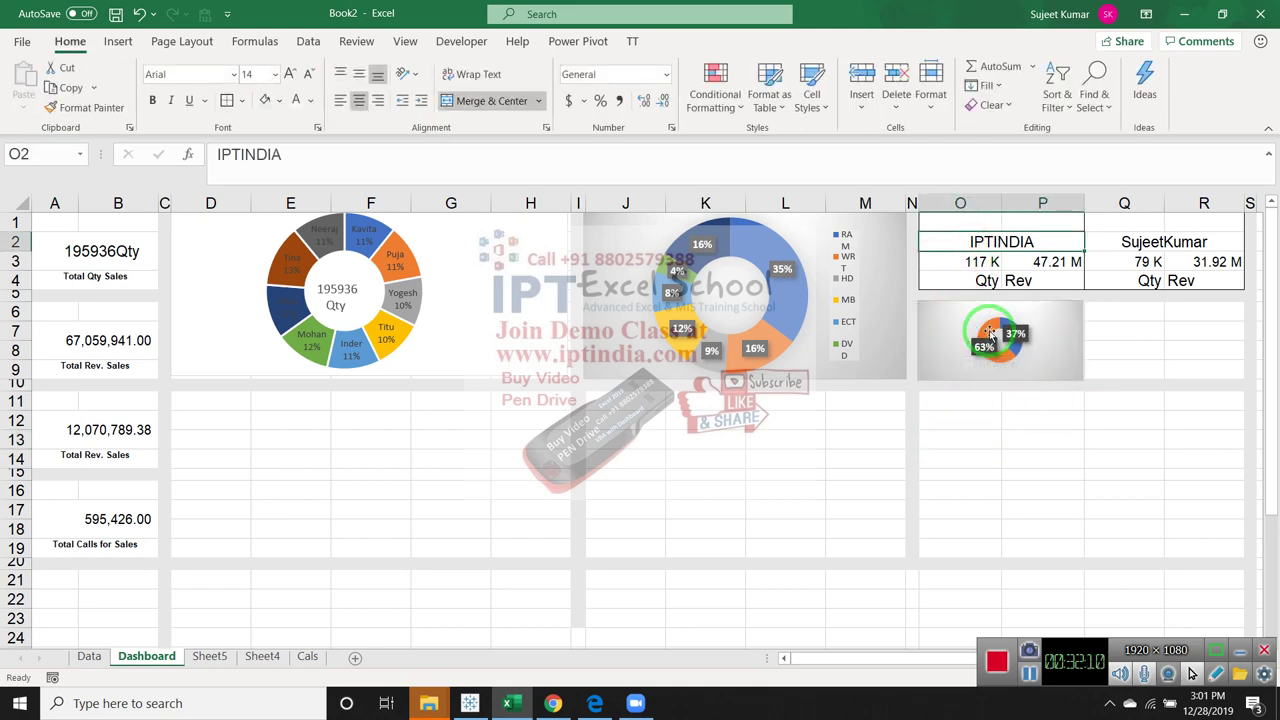
drag(1005, 322, 1150, 274)
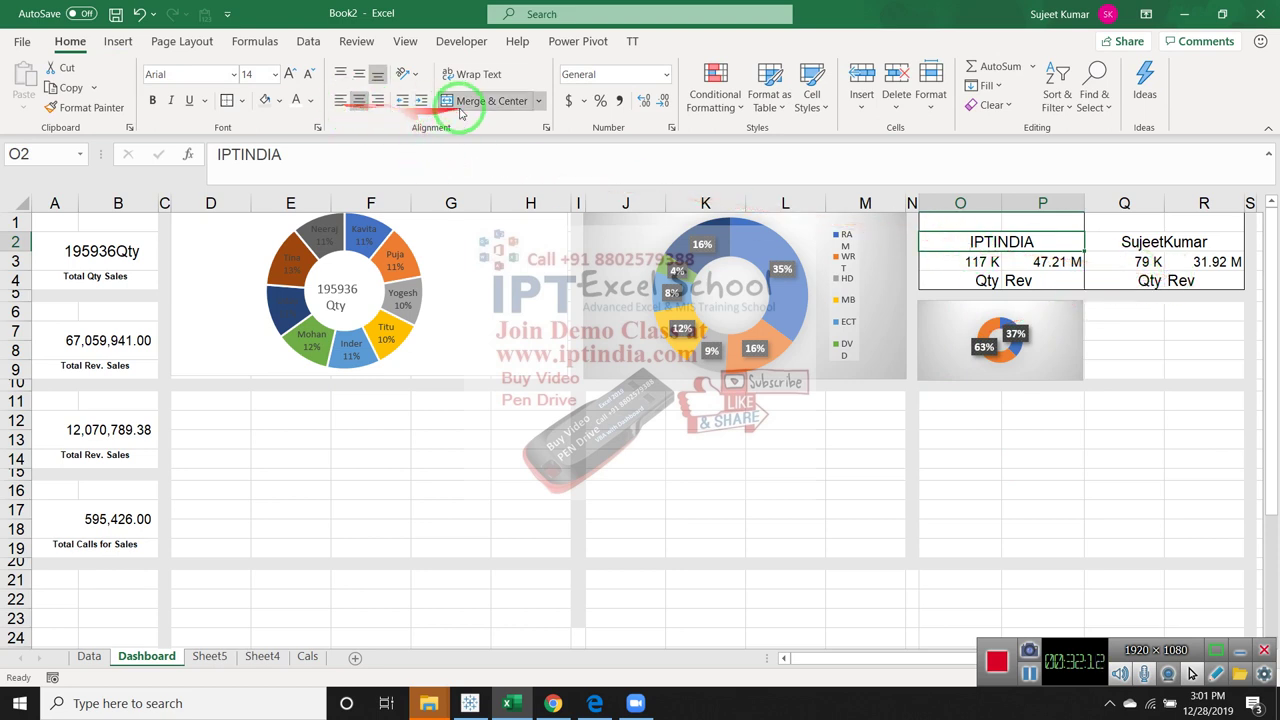
click(281, 102)
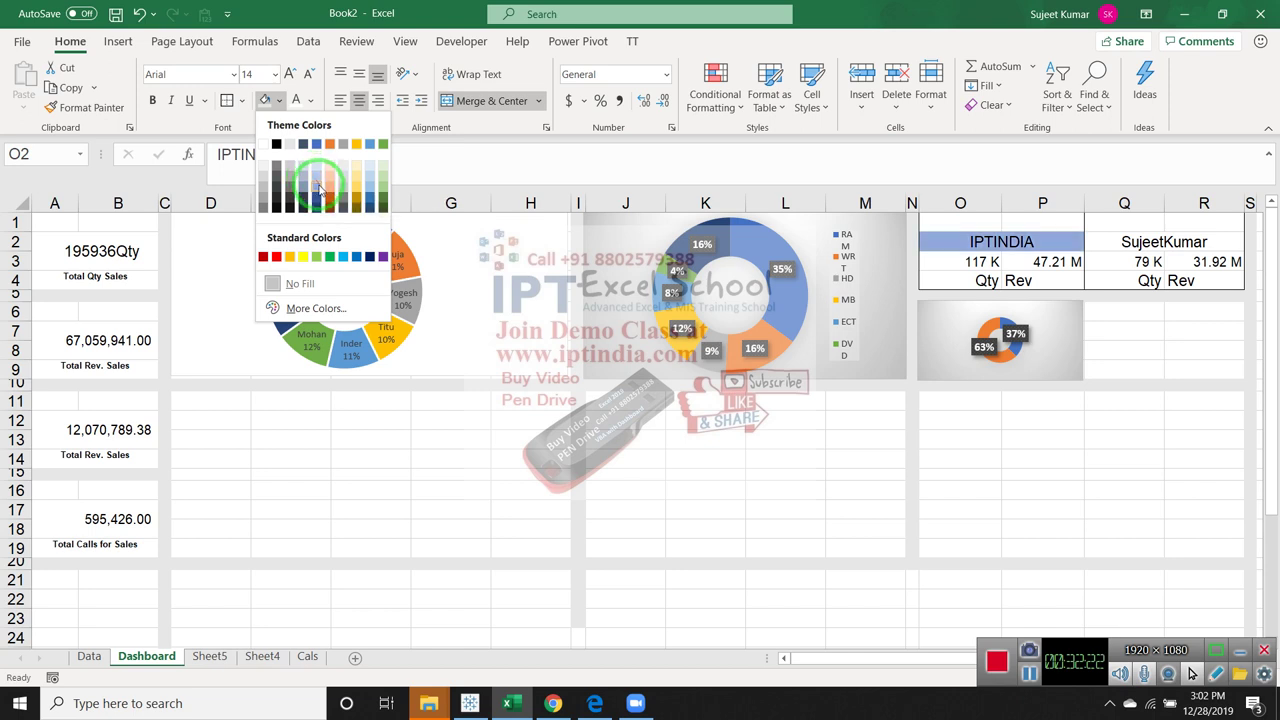
click(318, 190)
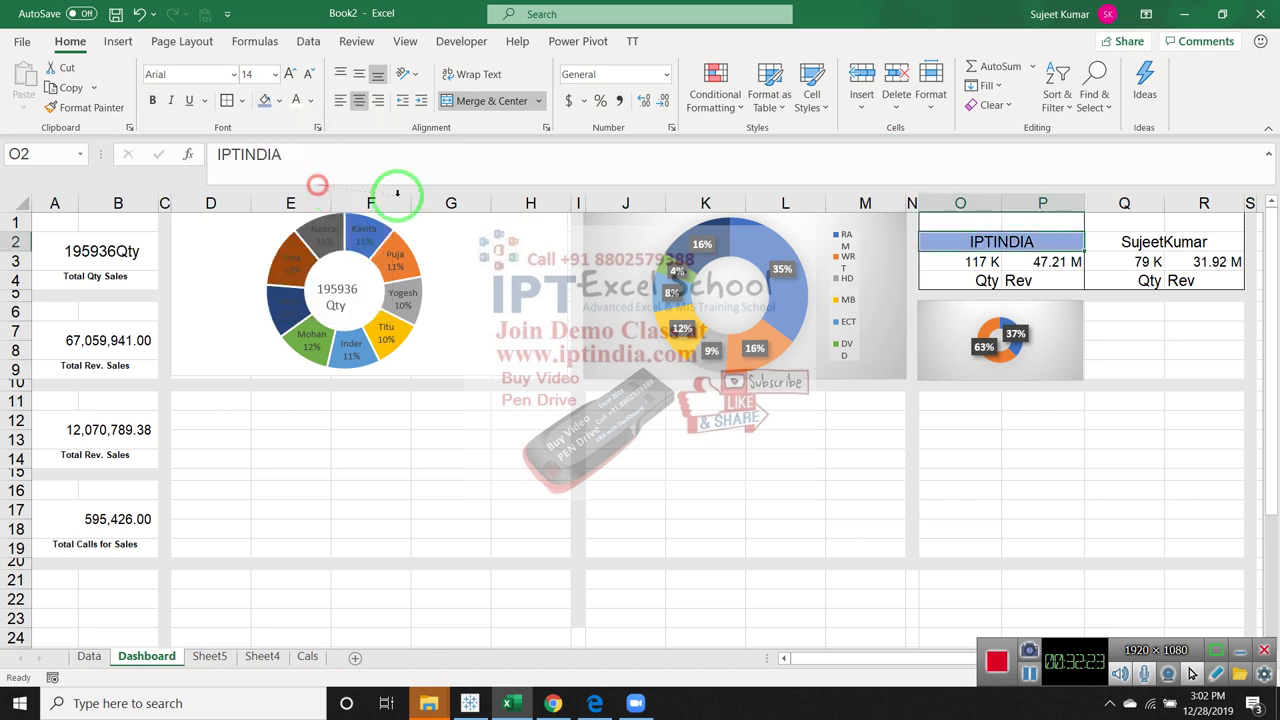
Fill the neighbouring site header to the right orange
click(1150, 243)
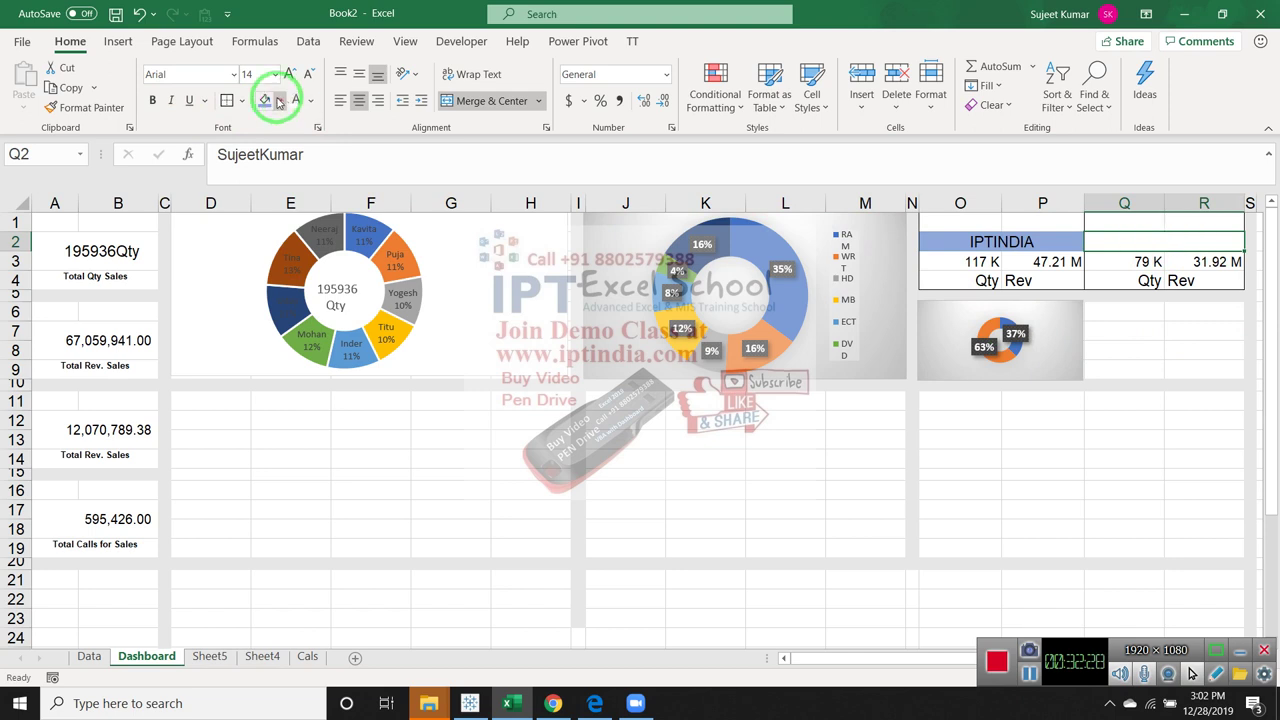
click(277, 101)
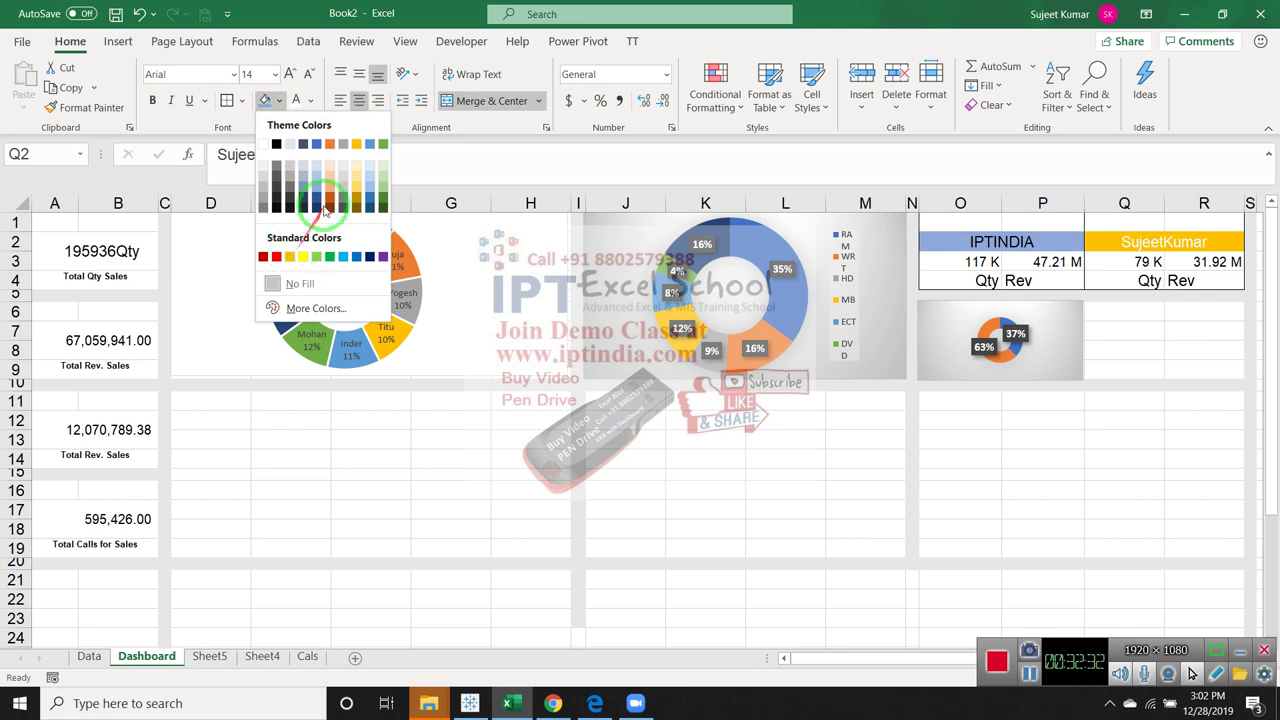
click(333, 150)
click(1020, 416)
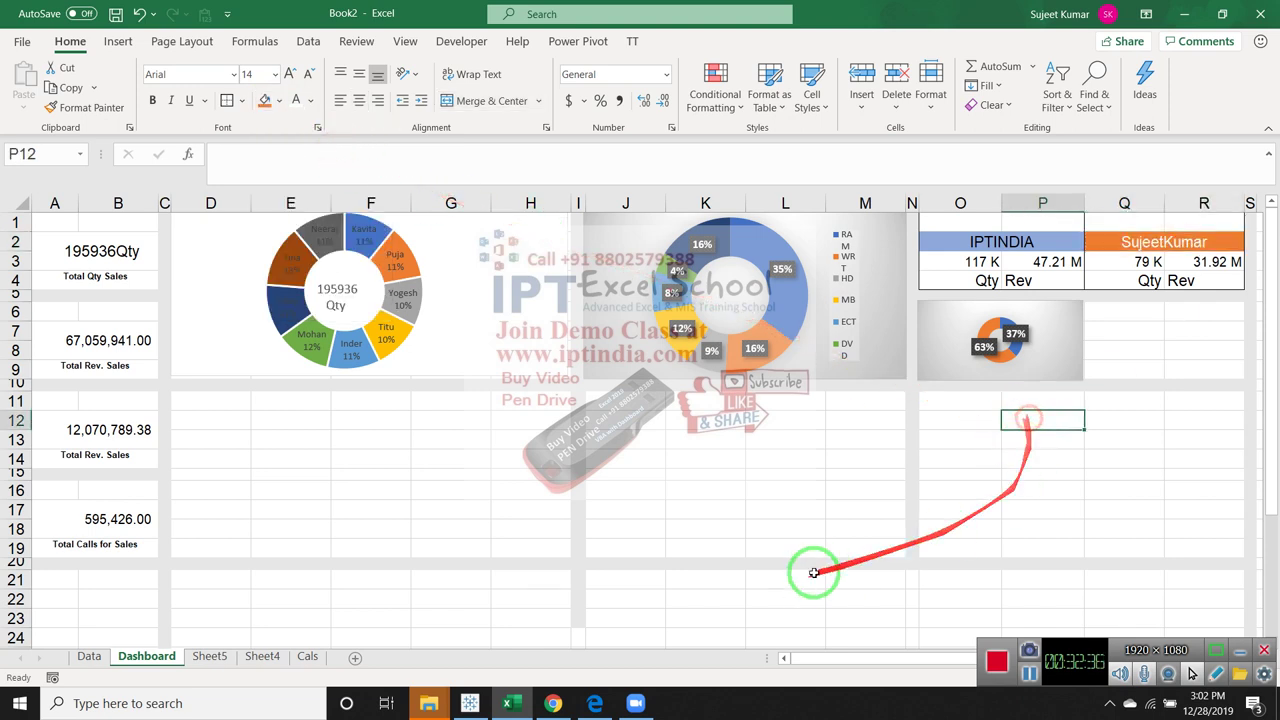
click(977, 383)
Enlarge the plot area so the 37%/63% doughnut fills most of the small IPTINDIA chart
drag(960, 363, 948, 375)
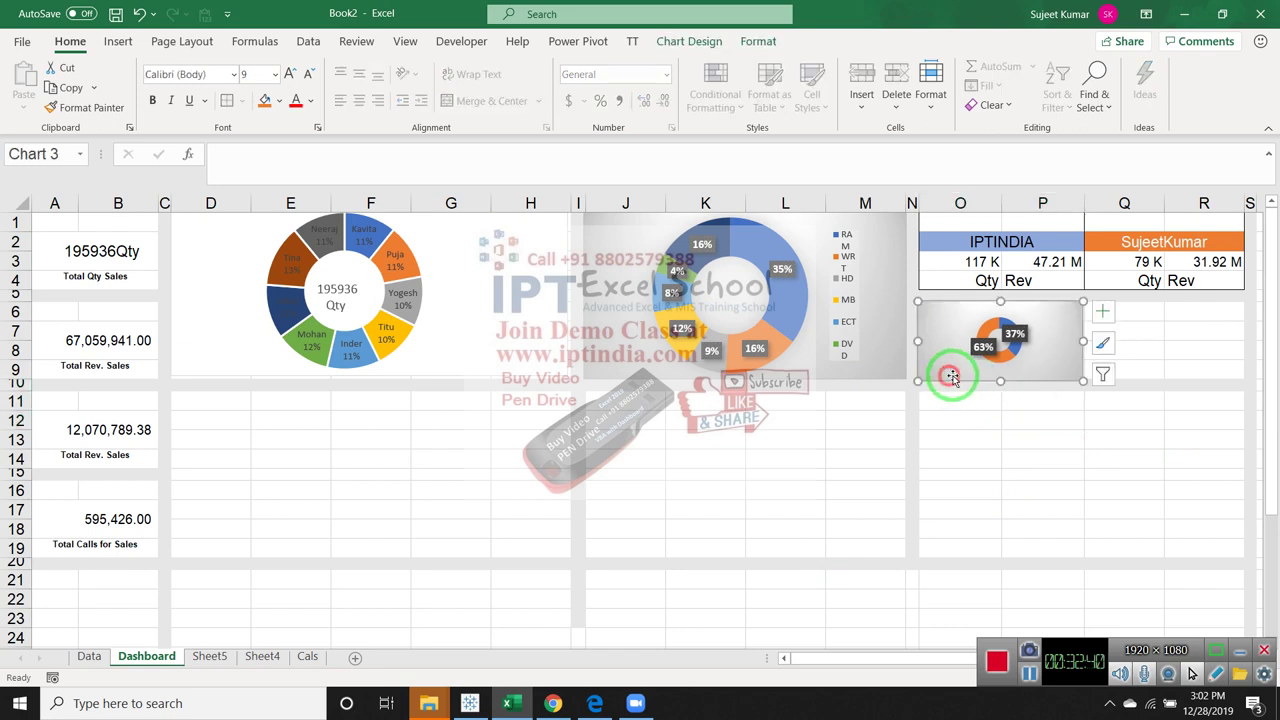
click(998, 362)
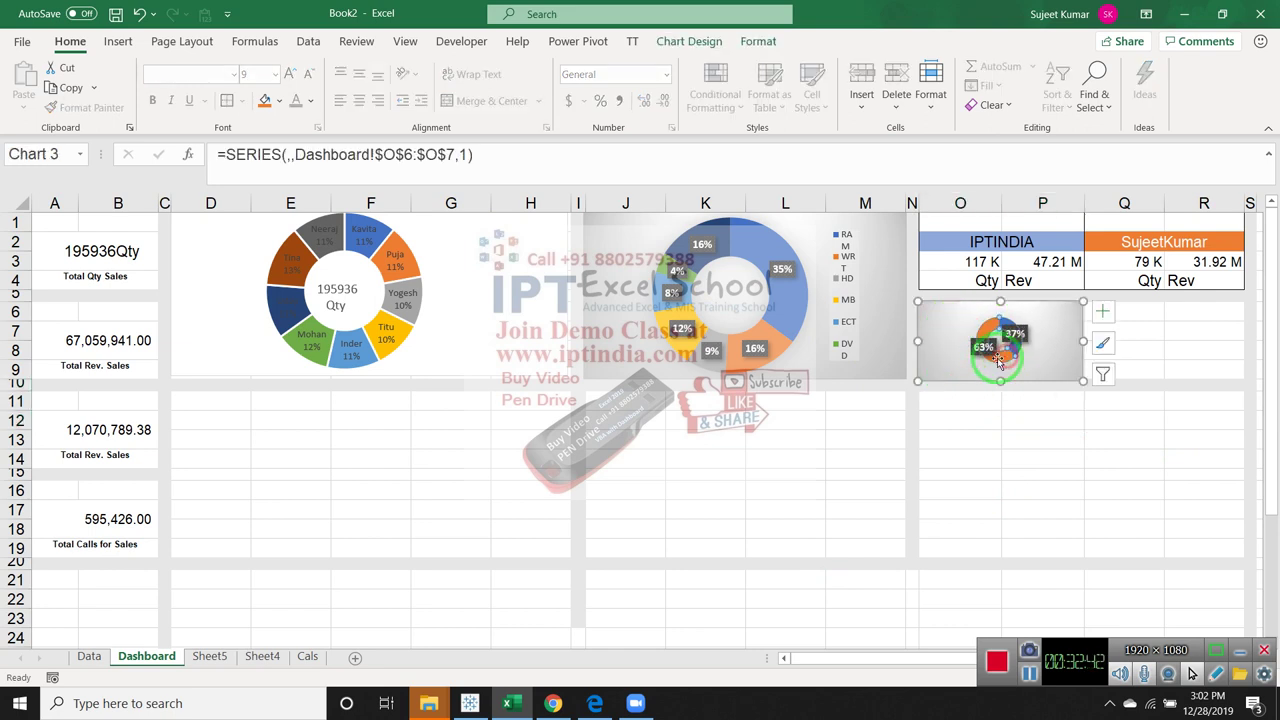
click(968, 375)
click(980, 363)
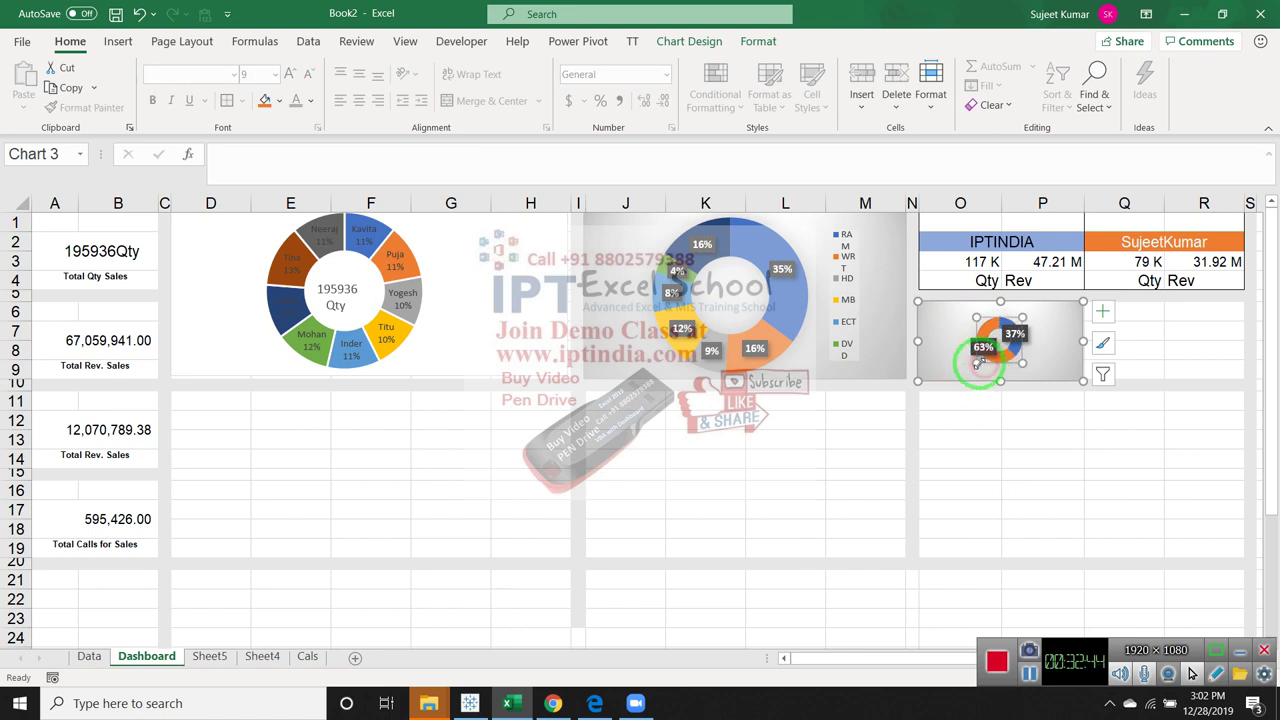
drag(975, 364, 963, 376)
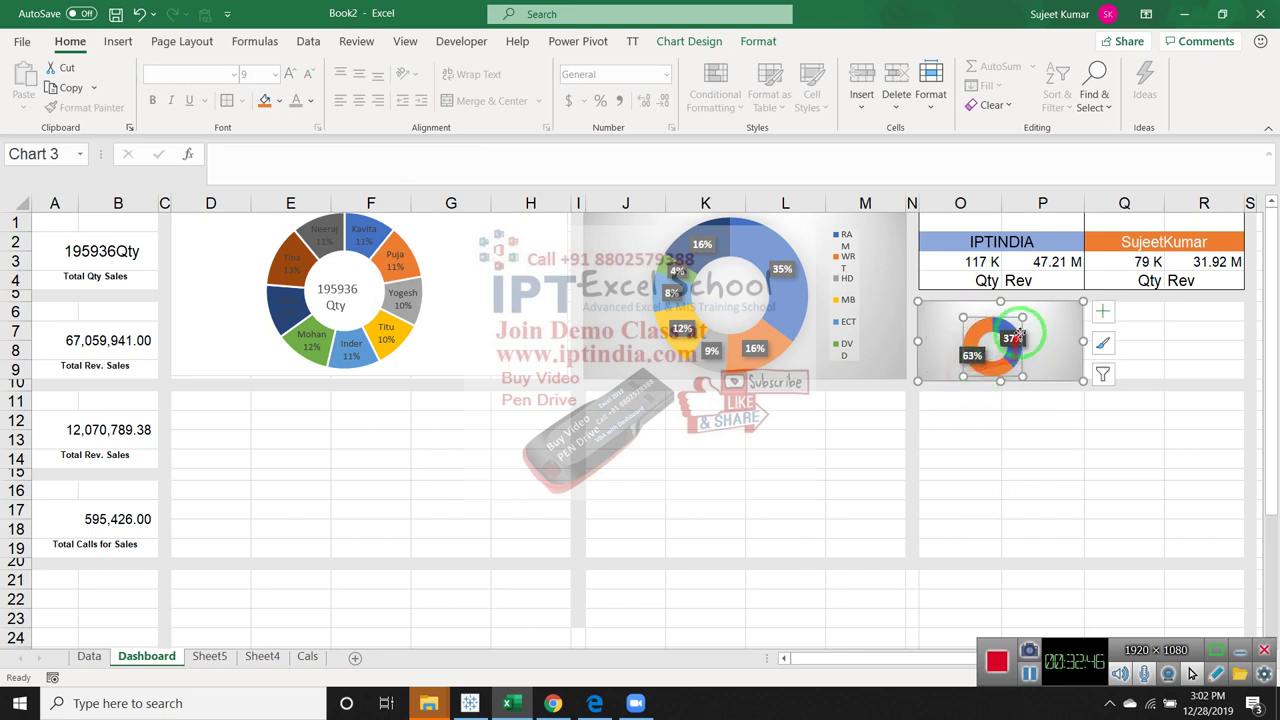
drag(1022, 318, 1033, 306)
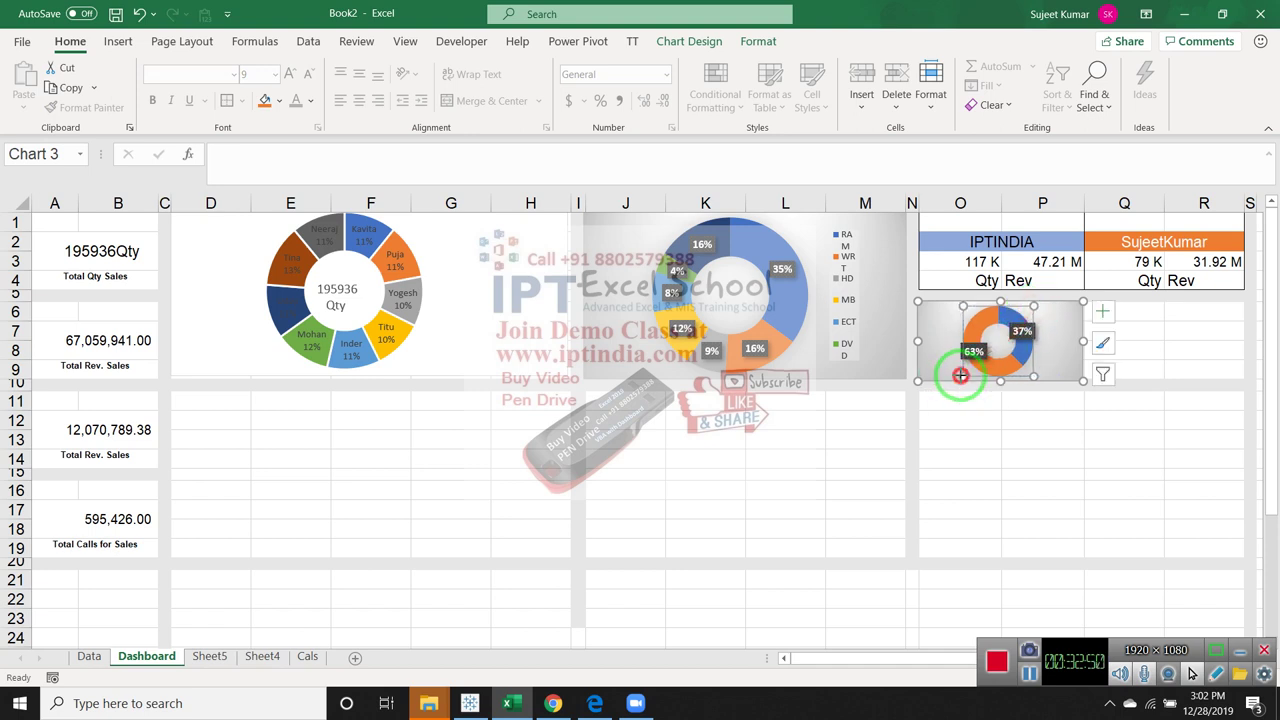
mouse_move(960, 375)
mouse_down()
mouse_move(1071, 385)
mouse_move(1062, 392)
mouse_up()
click(1050, 418)
click(1012, 365)
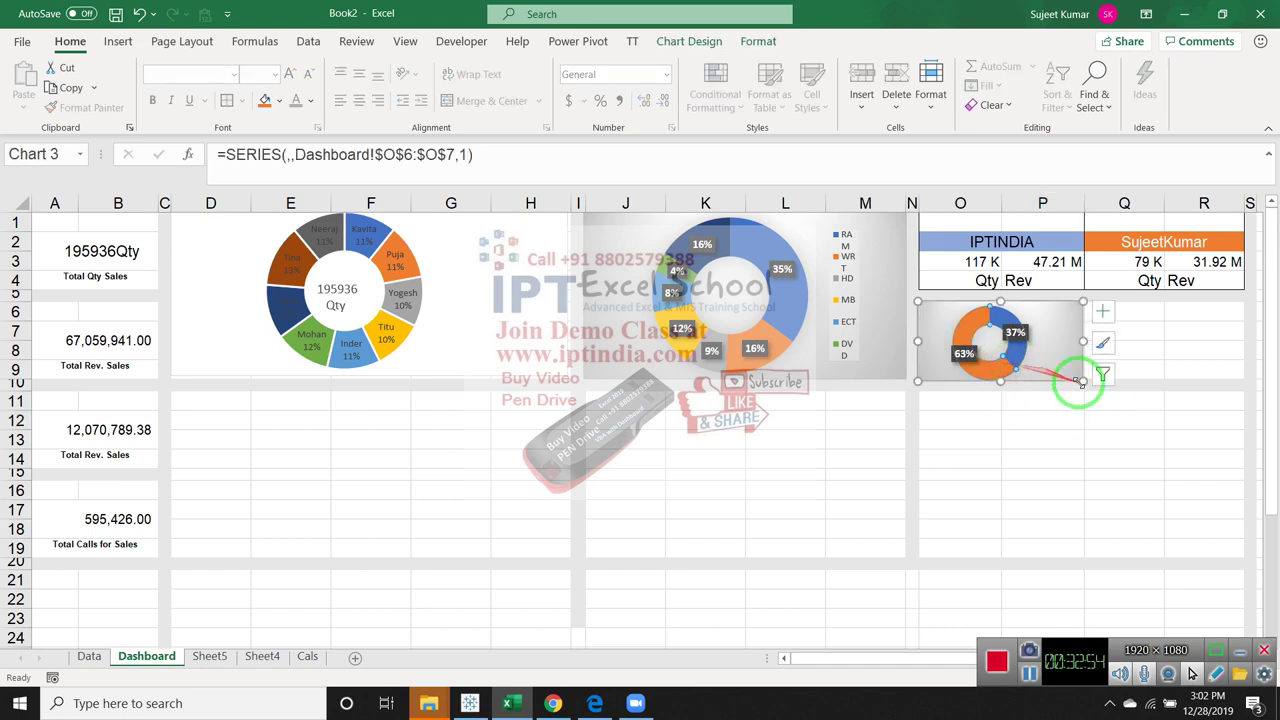
click(1039, 399)
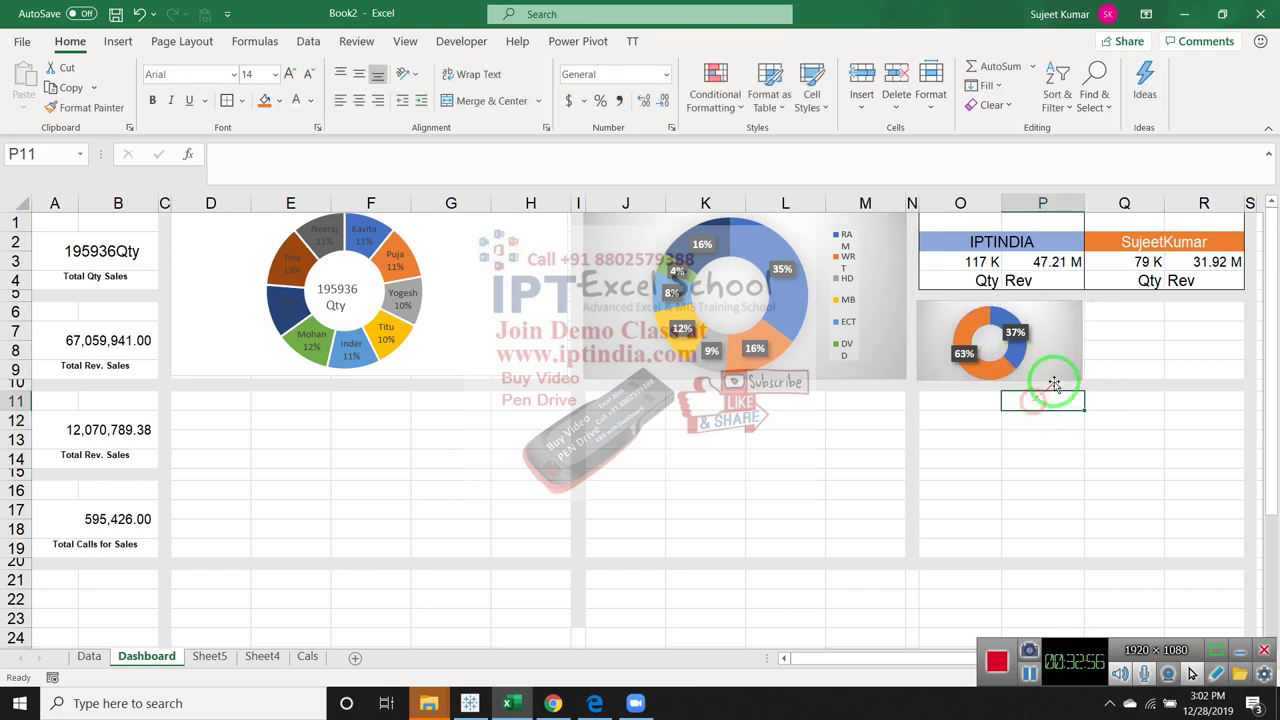
click(1055, 368)
Start a text box from Insert > Text for the small IPTINDIA chart
click(1049, 395)
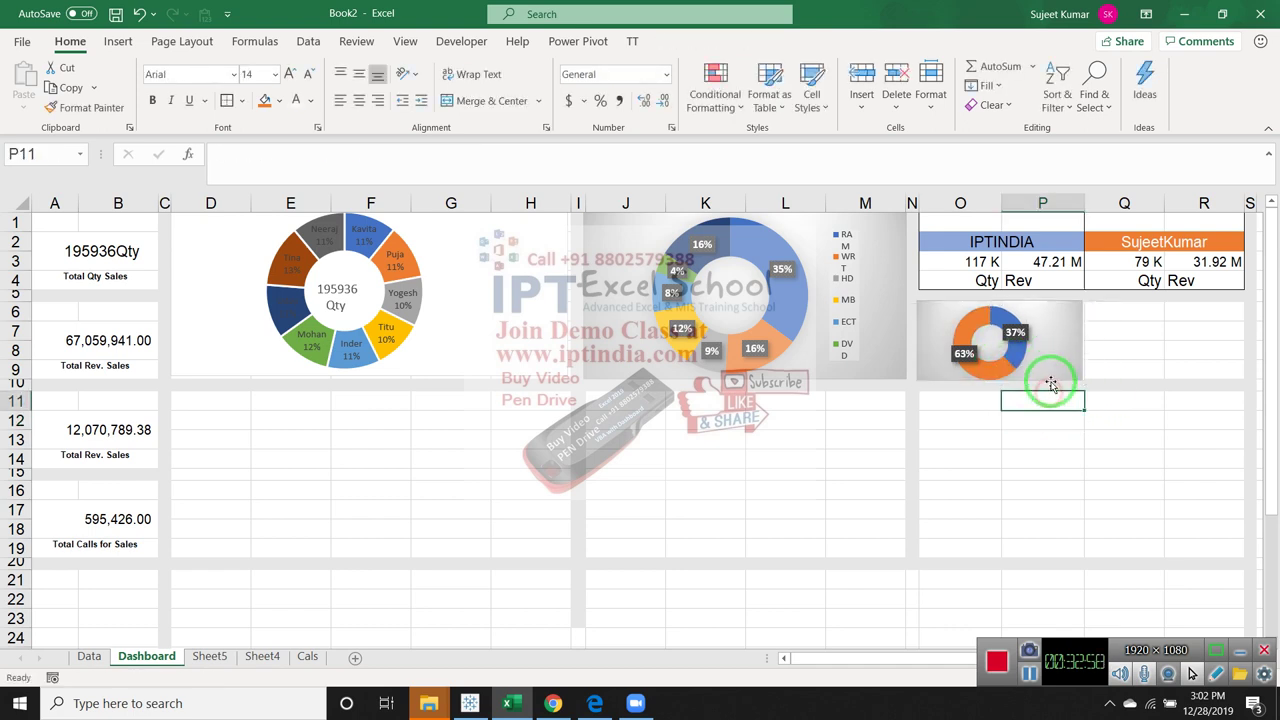
click(1051, 366)
drag(240, 55, 700, 330)
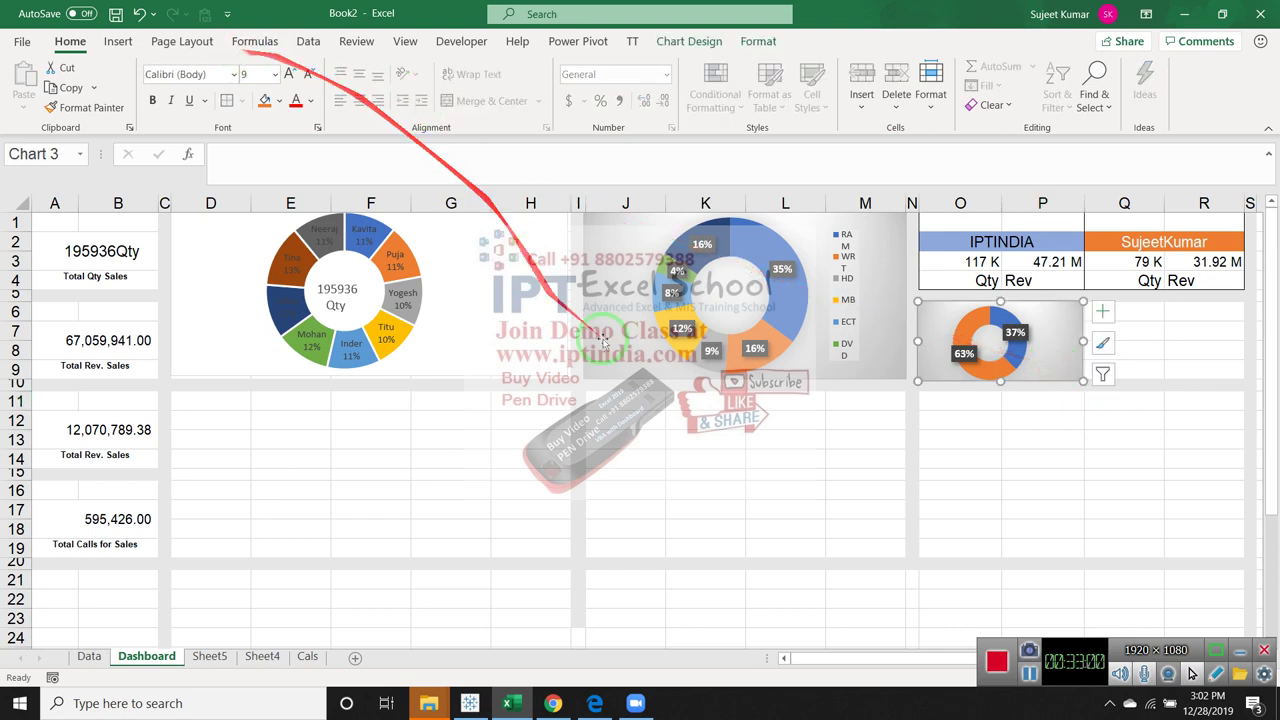
click(117, 46)
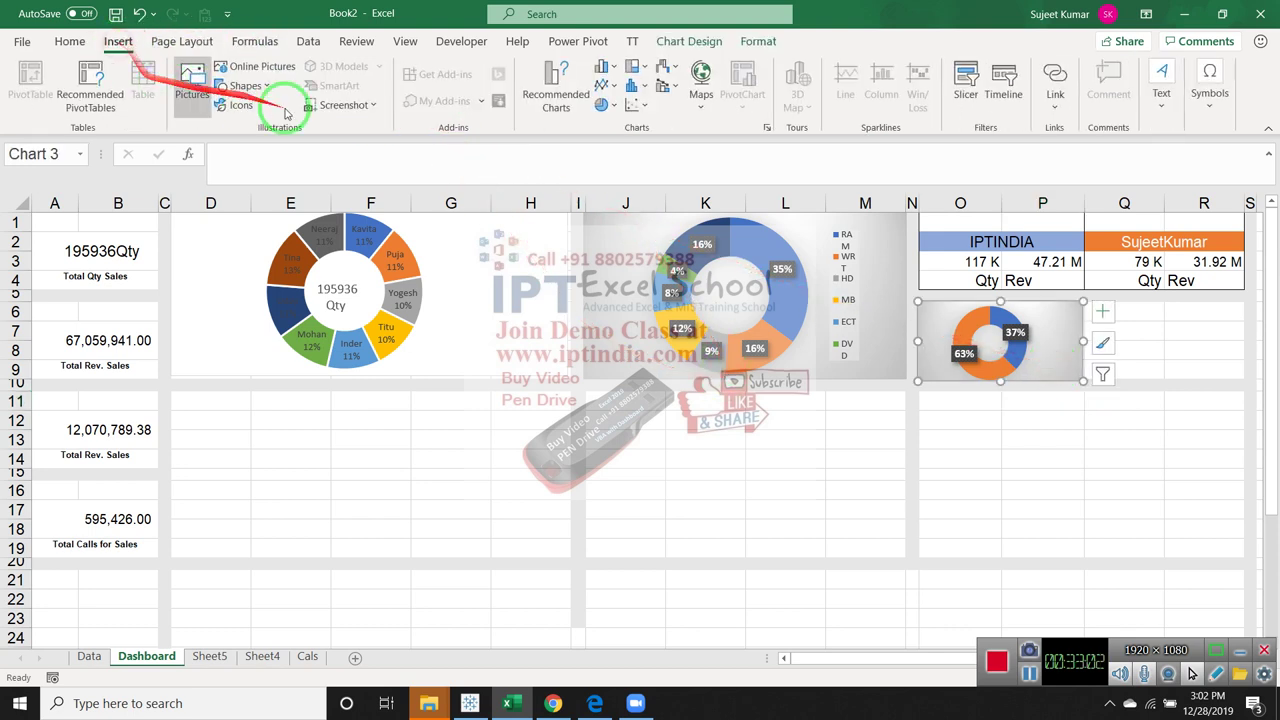
drag(543, 100, 203, 75)
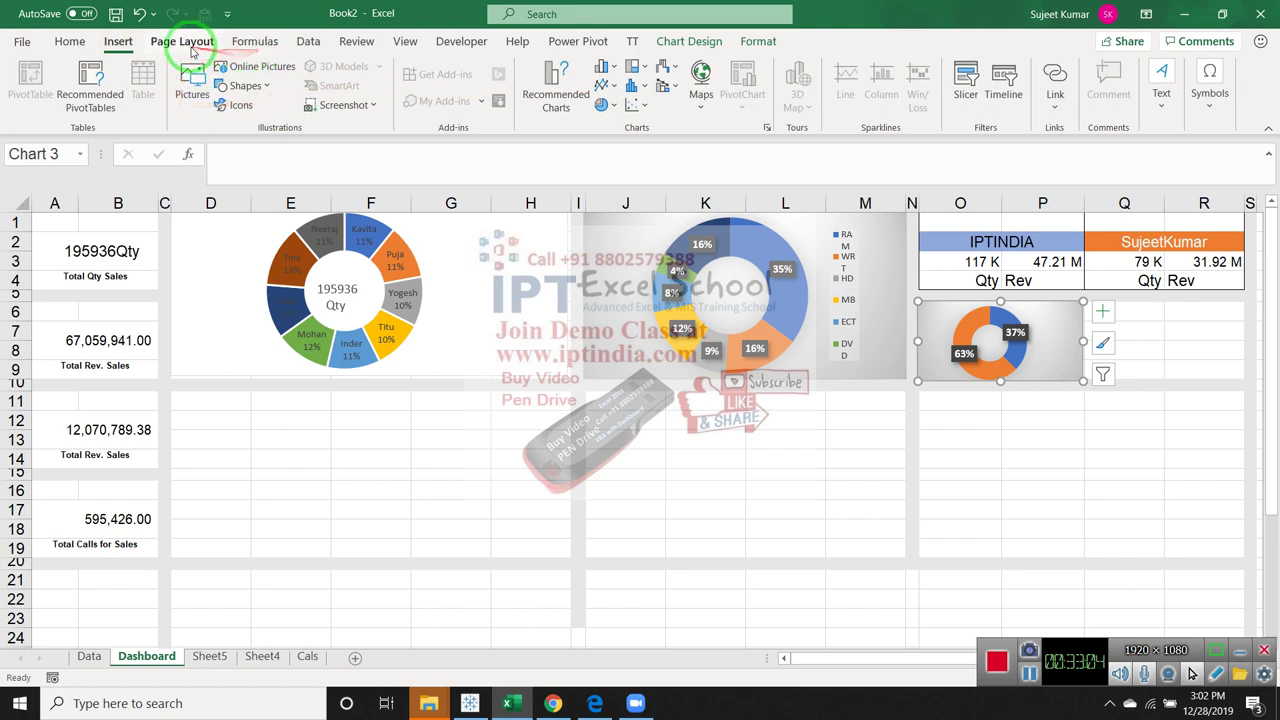
drag(550, 42, 283, 85)
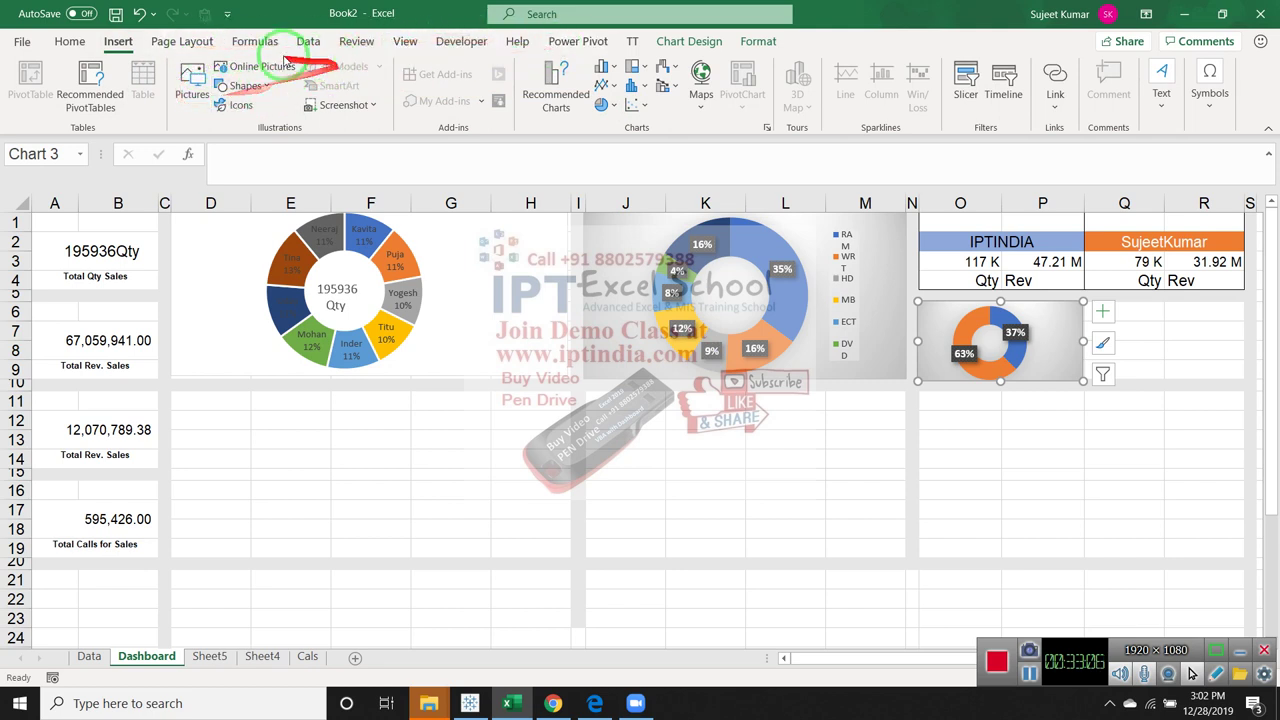
drag(186, 40, 1148, 120)
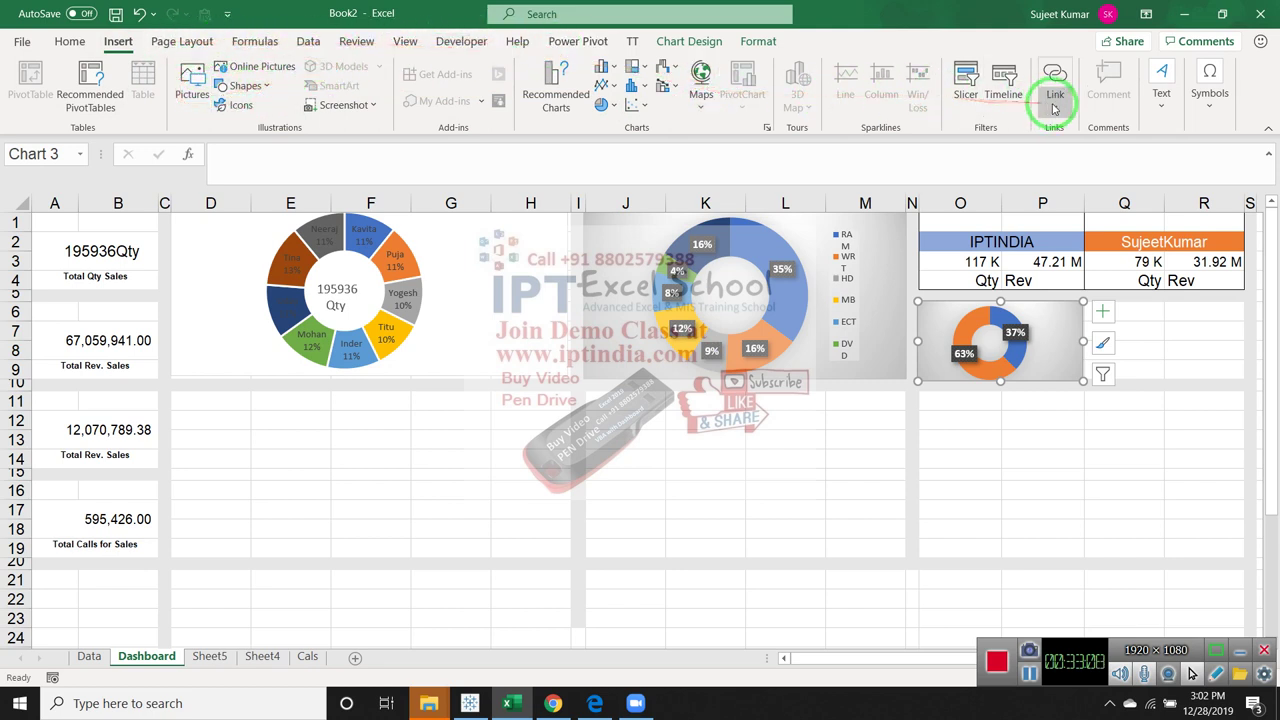
click(1165, 105)
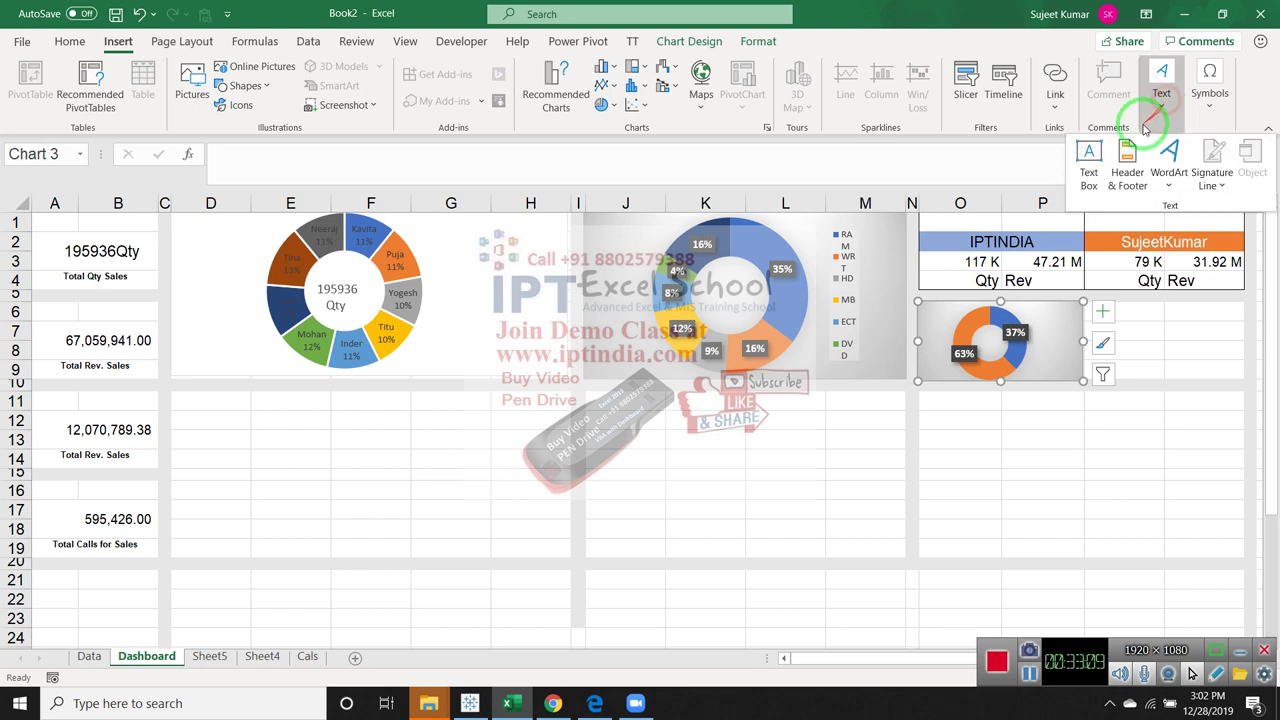
click(1167, 180)
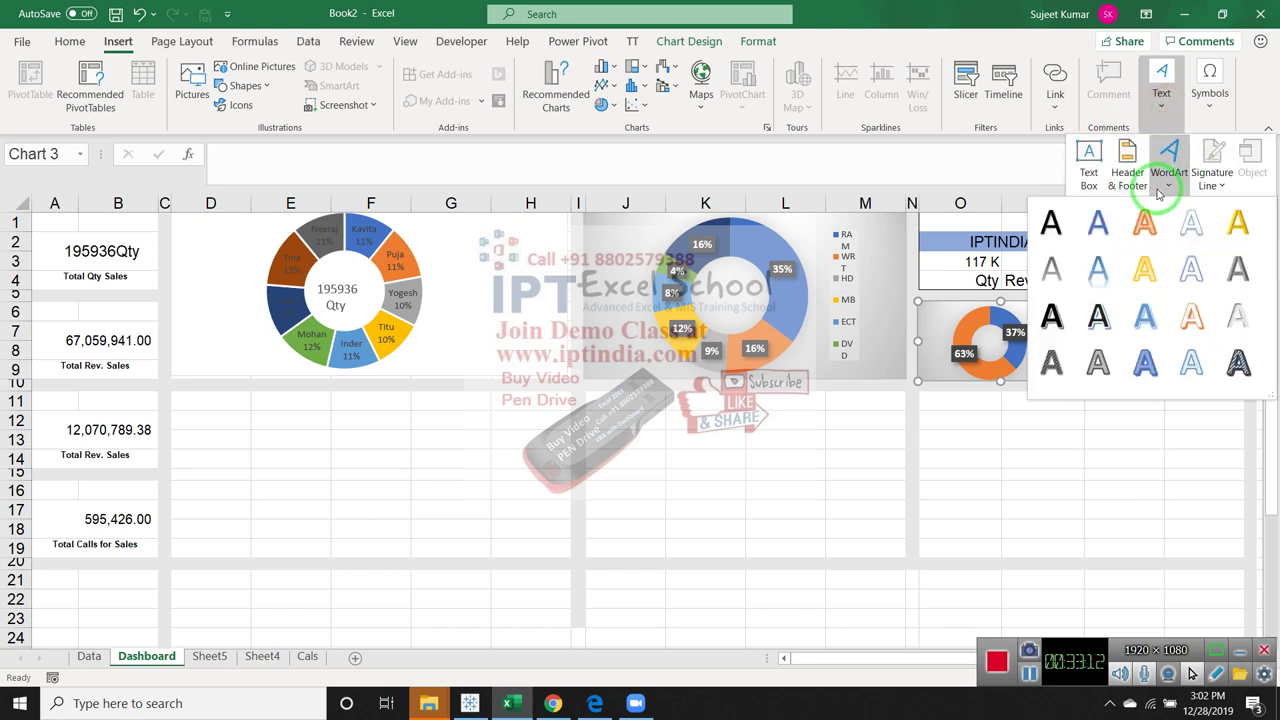
click(1152, 188)
drag(1115, 158, 1080, 148)
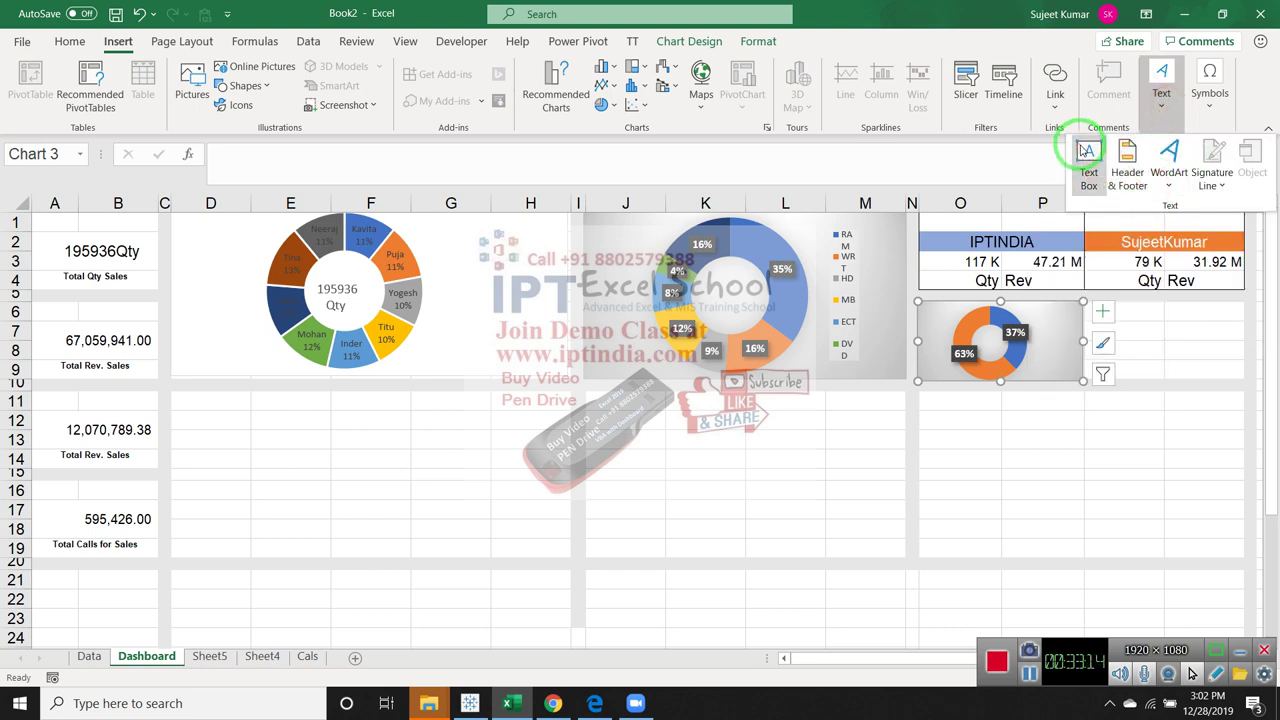
click(1086, 150)
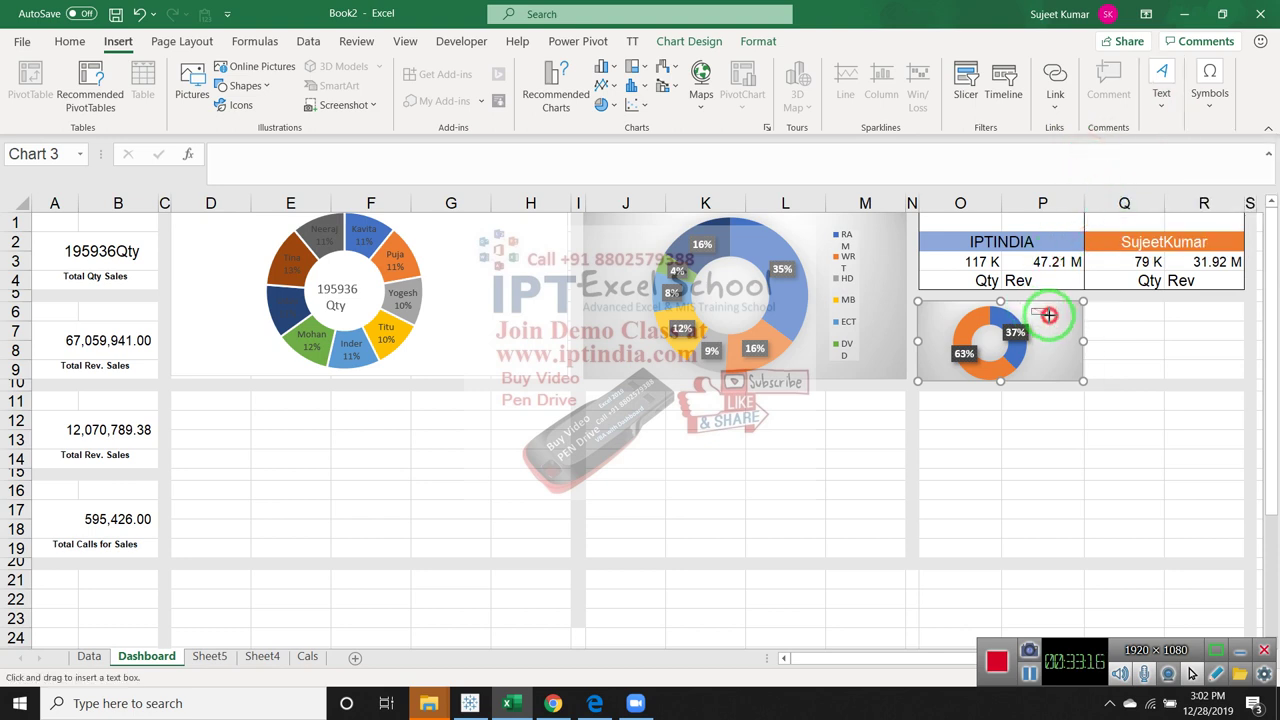
Place a QTY text box label in the small chart's upper right corner
drag(1076, 329, 1077, 329)
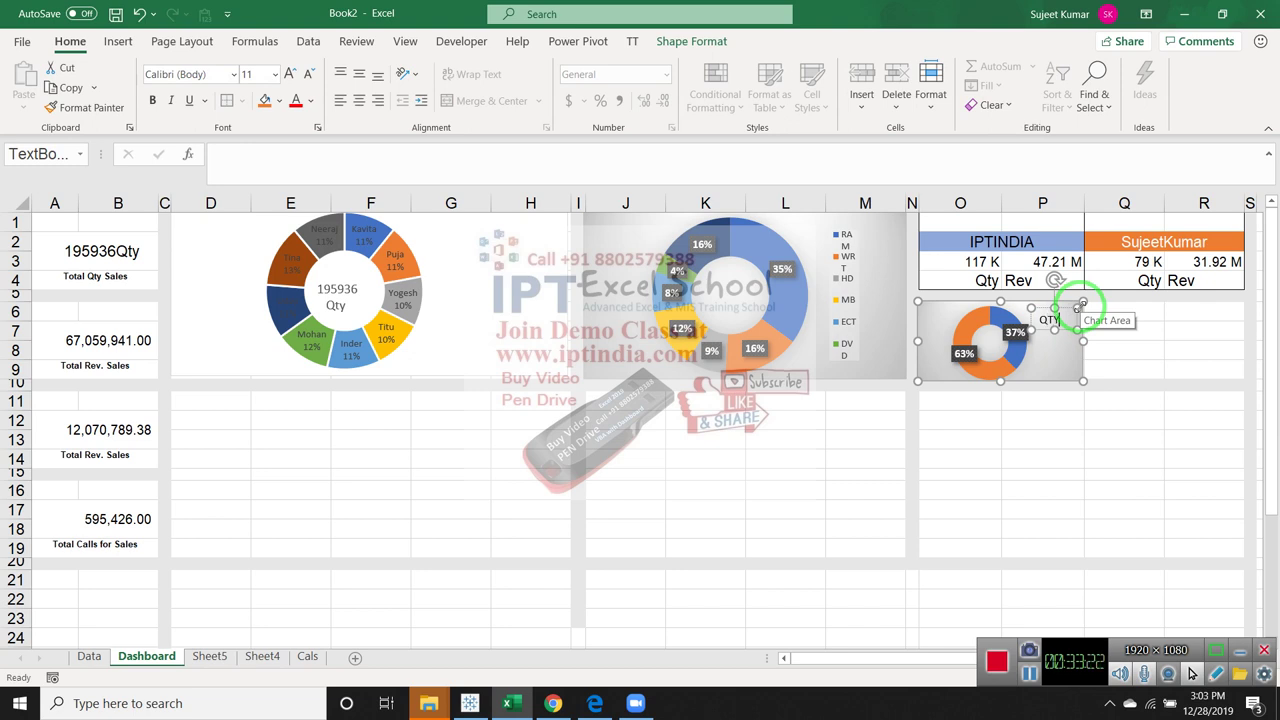
click(1071, 434)
click(1118, 313)
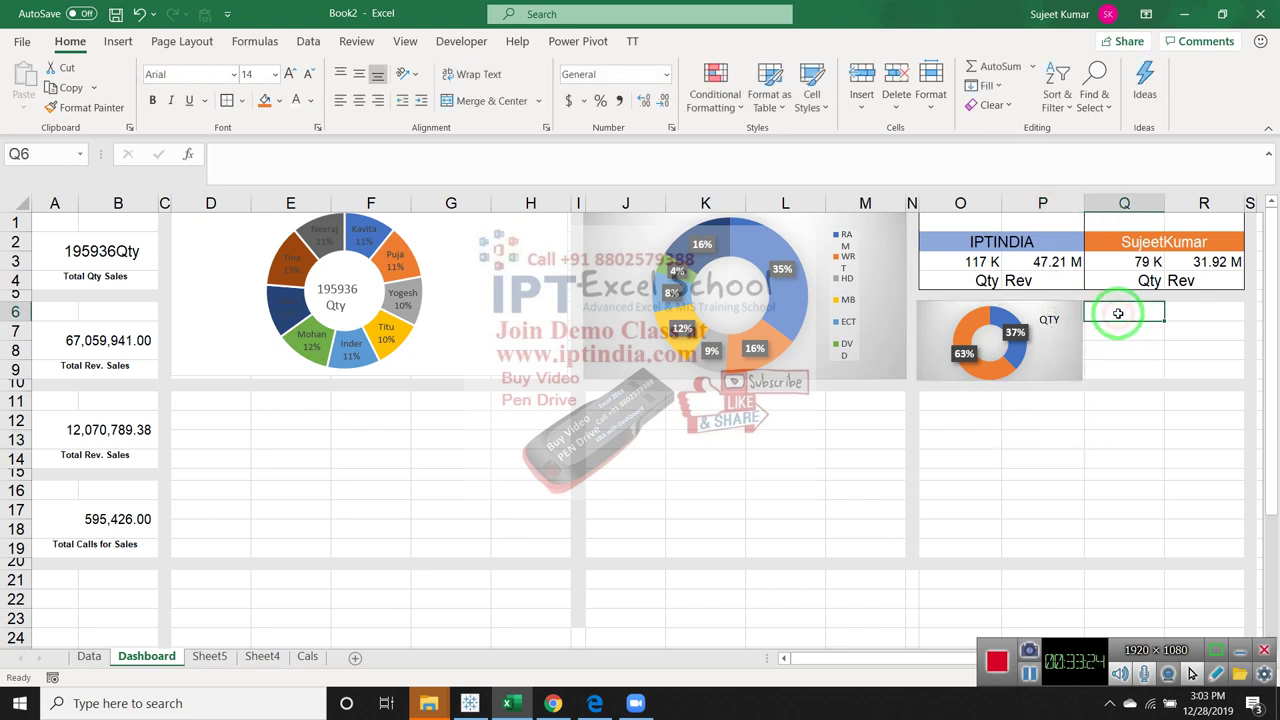
text(=)
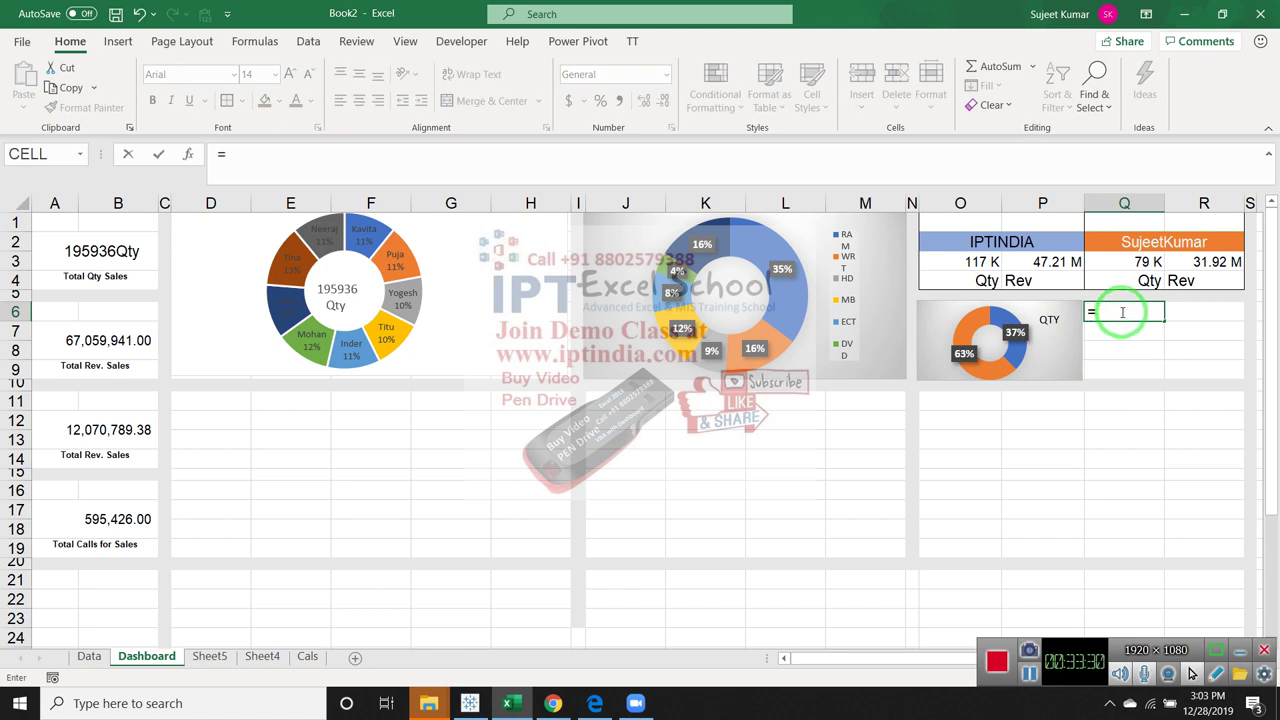
key(Escape)
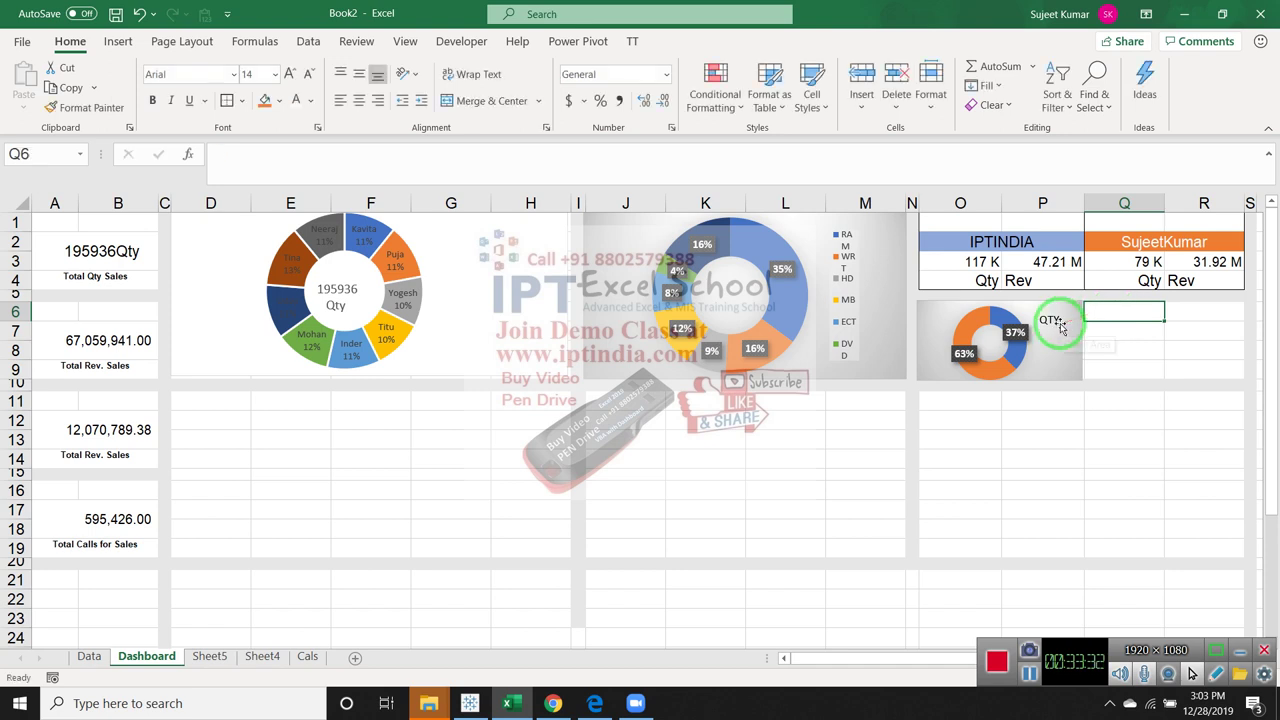
click(1058, 322)
click(1050, 321)
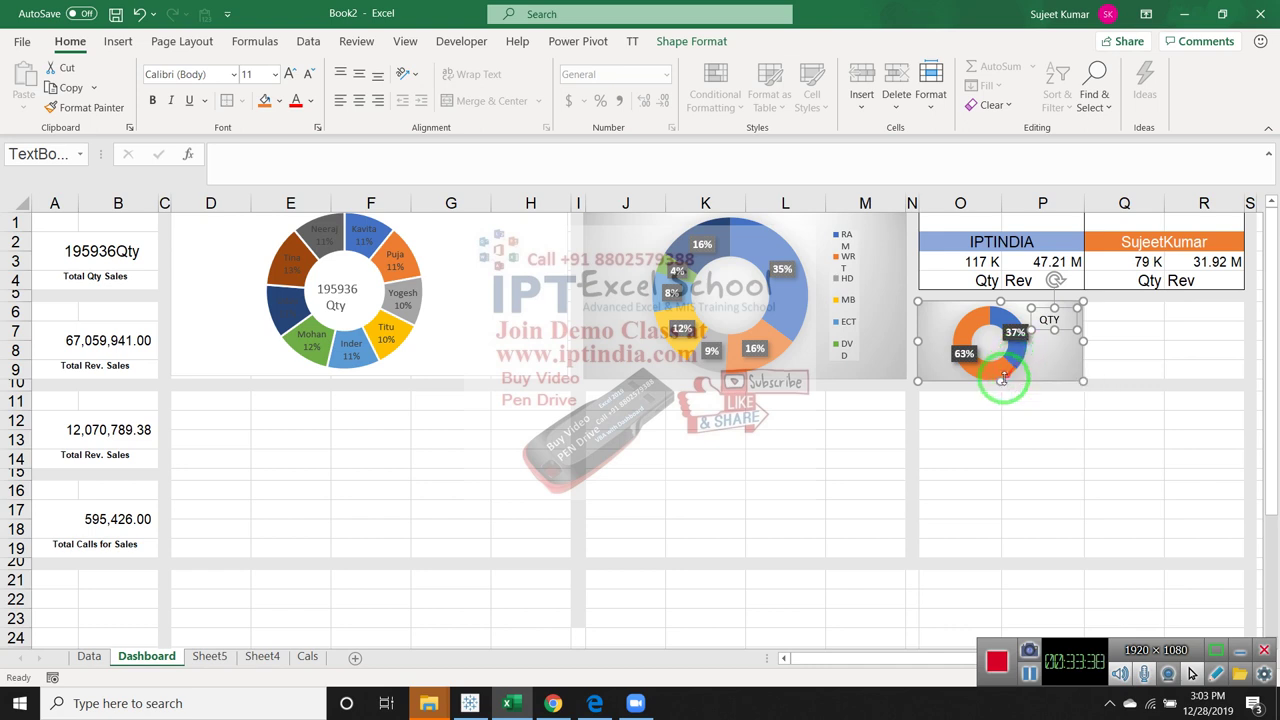
Fill the doughnut's 37% segment black and its 63% segment White, Background 1, Darker 15%
click(999, 373)
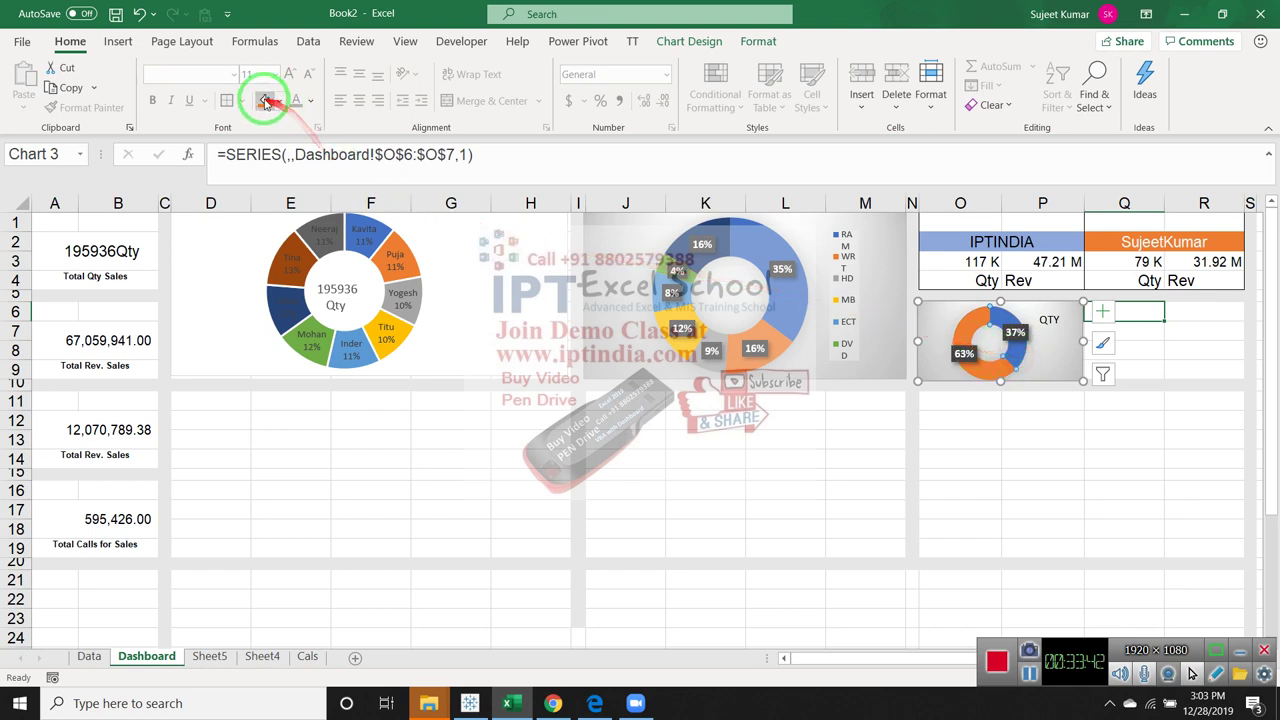
click(993, 373)
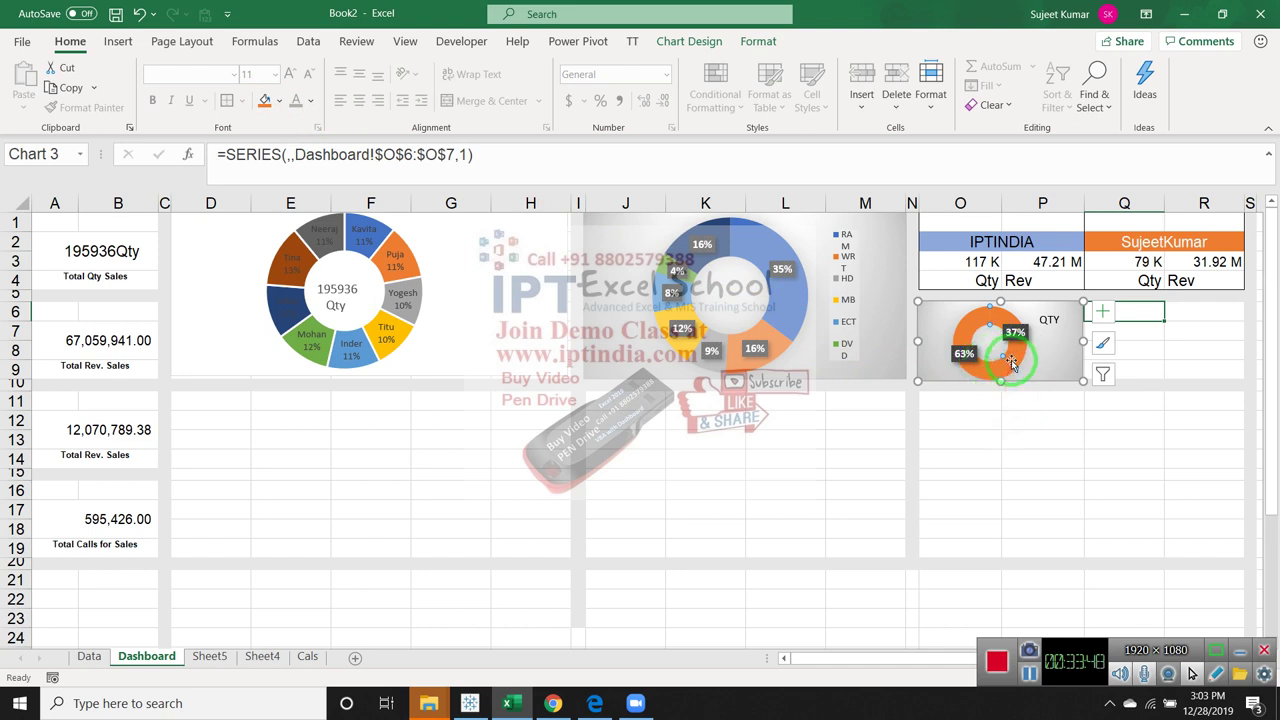
drag(963, 353, 399, 186)
click(279, 100)
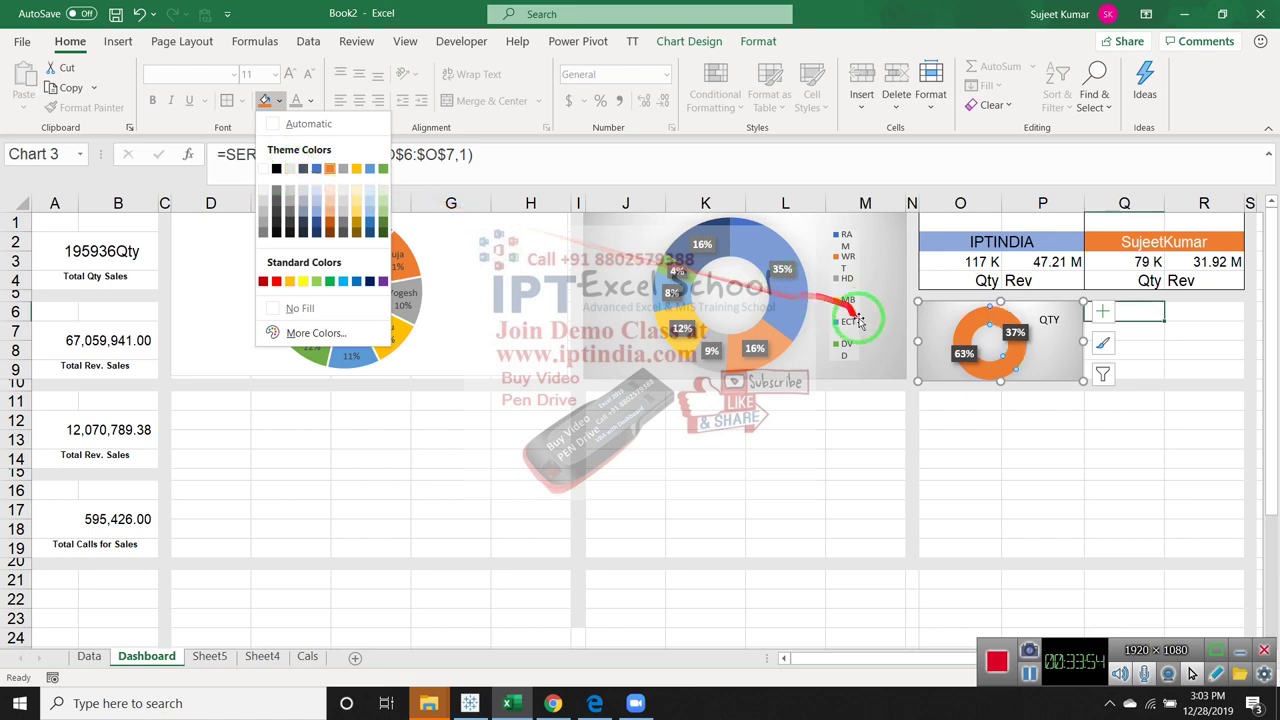
drag(862, 330, 1008, 340)
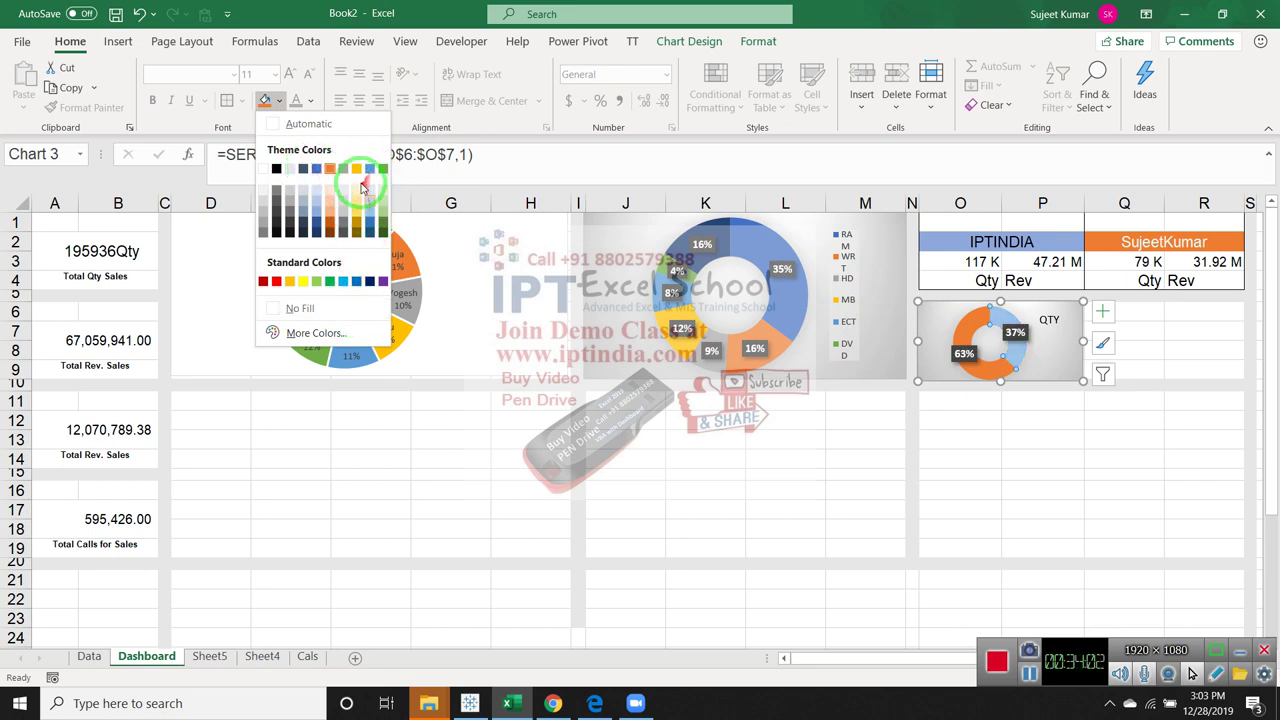
click(279, 168)
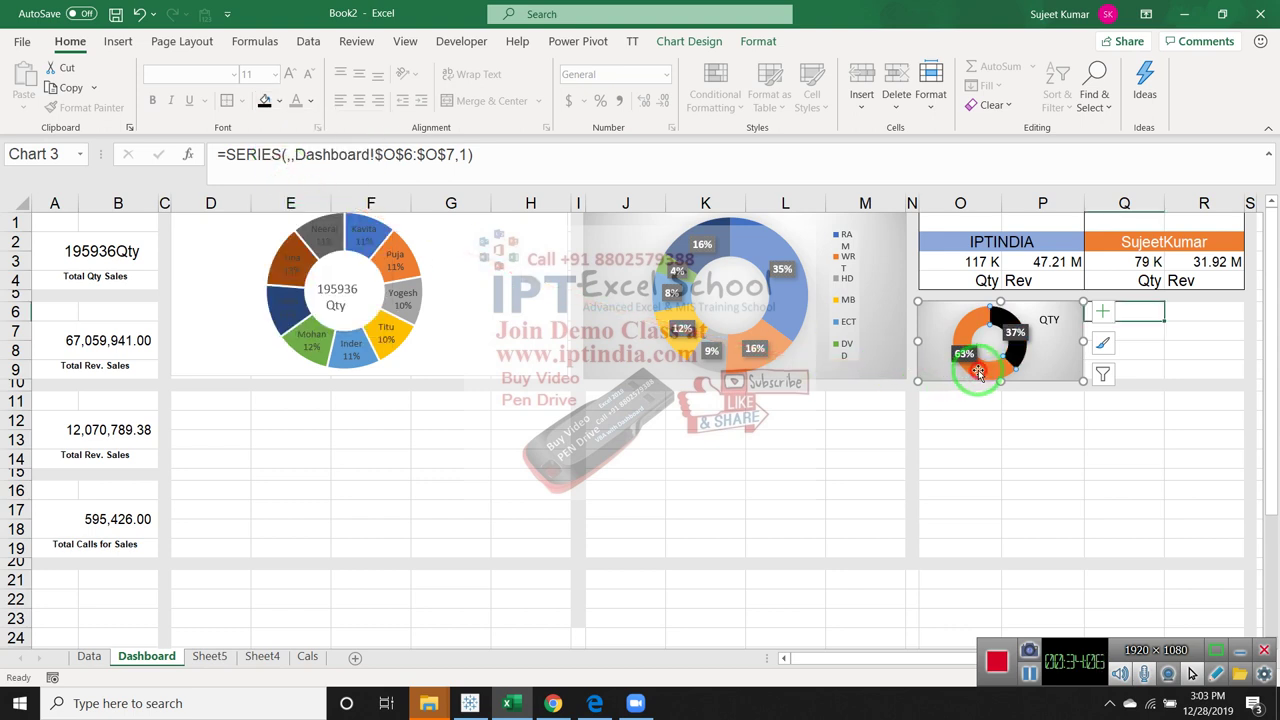
click(279, 101)
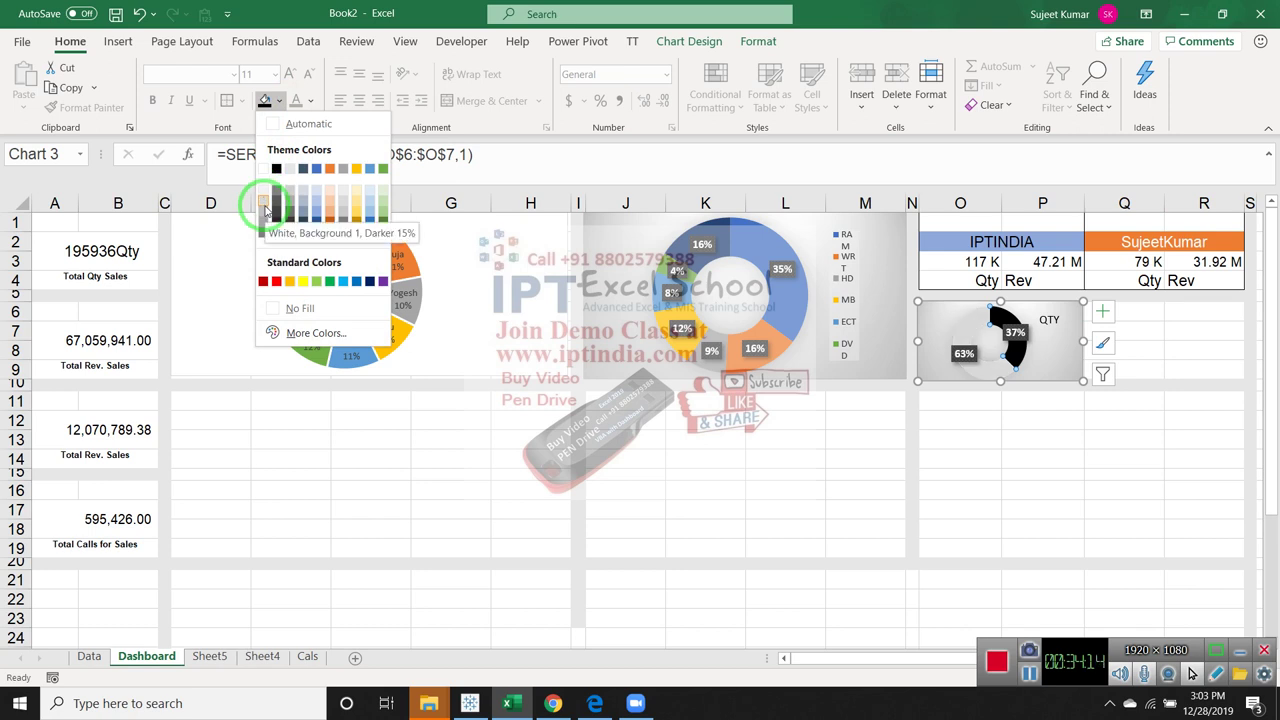
click(265, 208)
click(1060, 490)
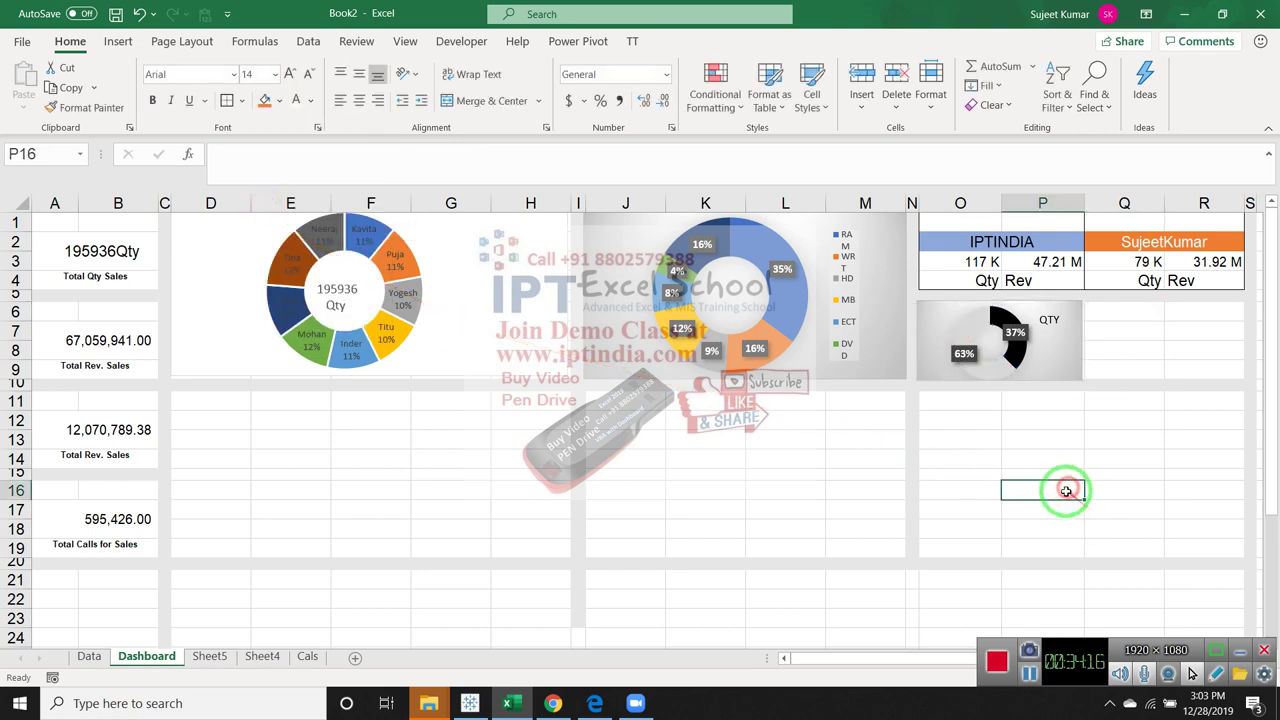
click(970, 358)
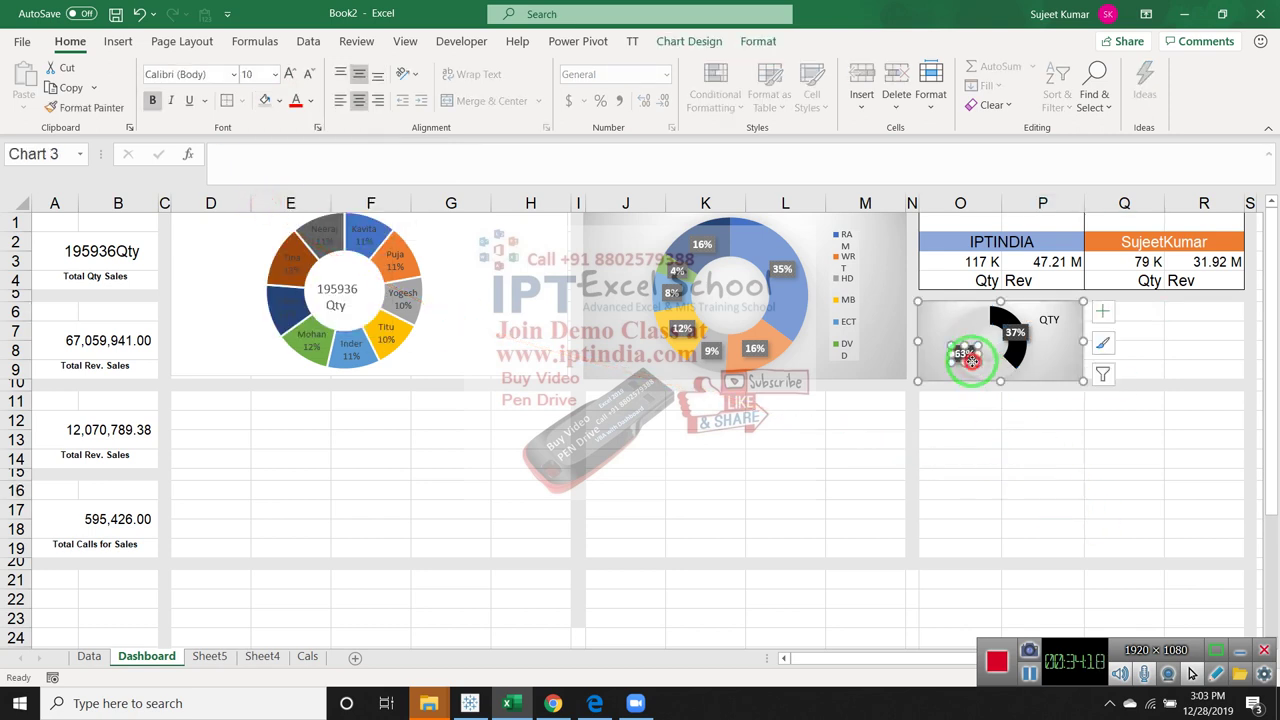
click(1018, 488)
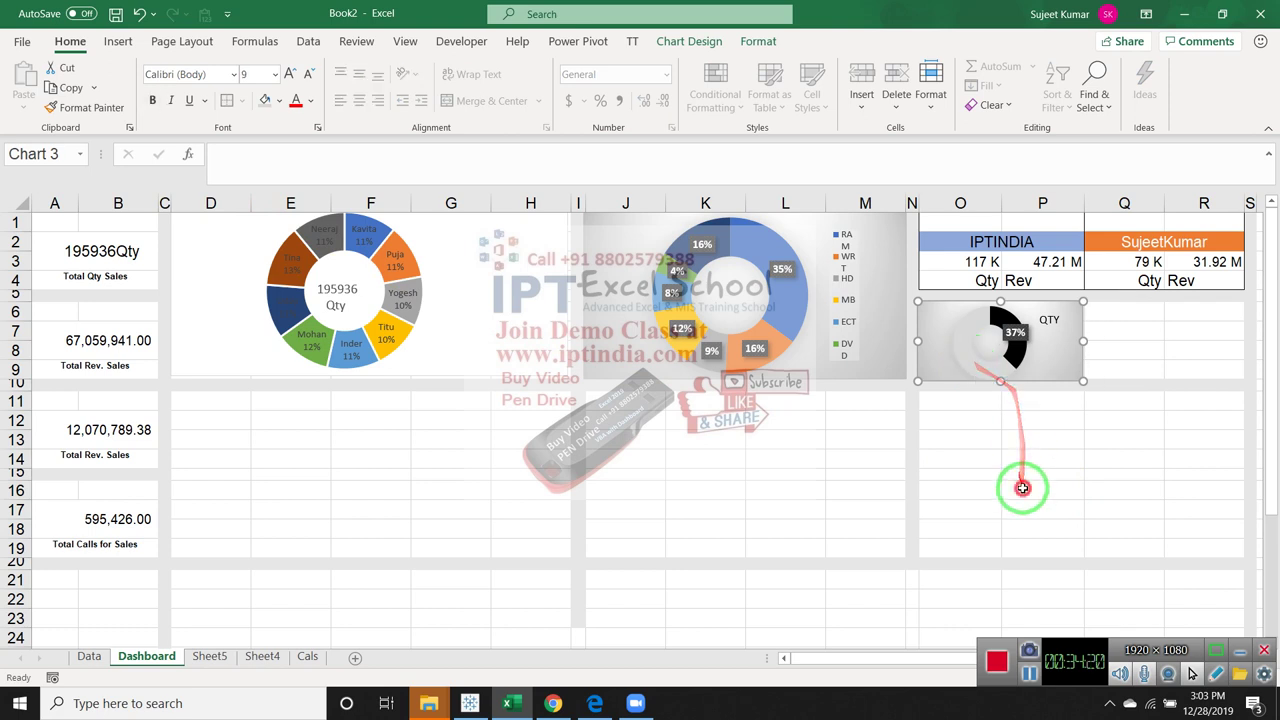
click(990, 242)
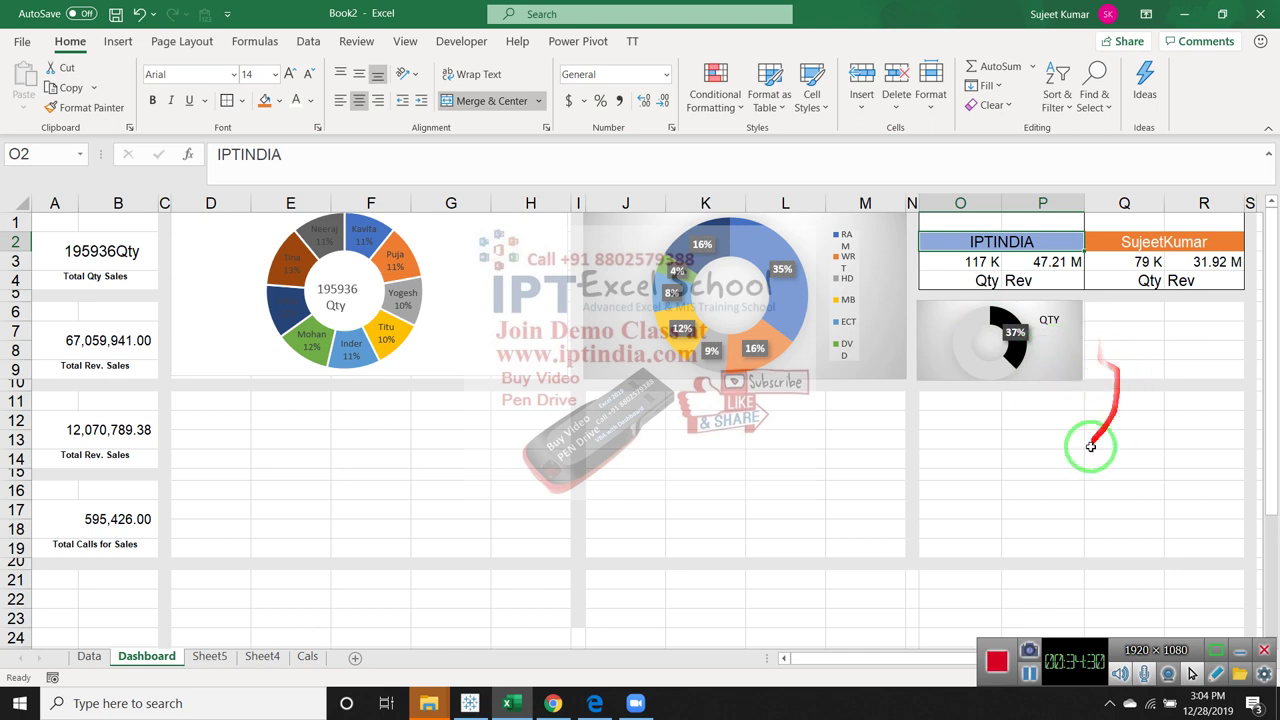
click(978, 413)
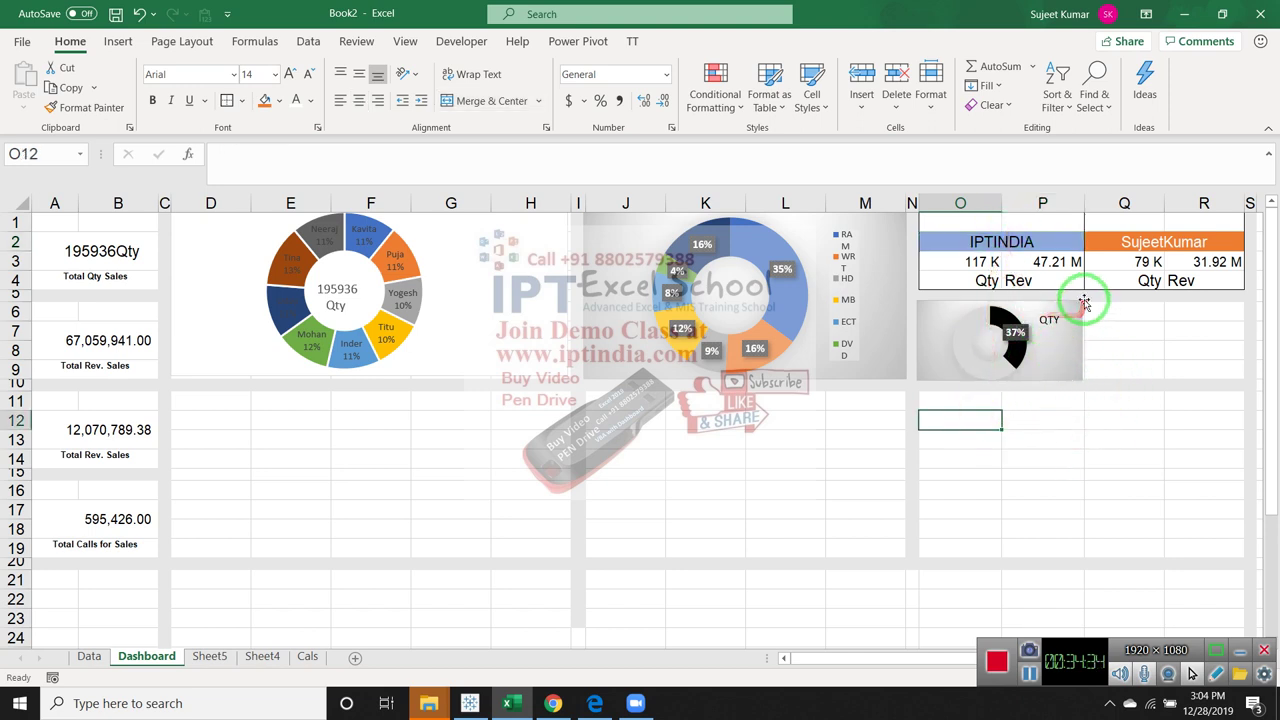
click(1015, 348)
click(1028, 437)
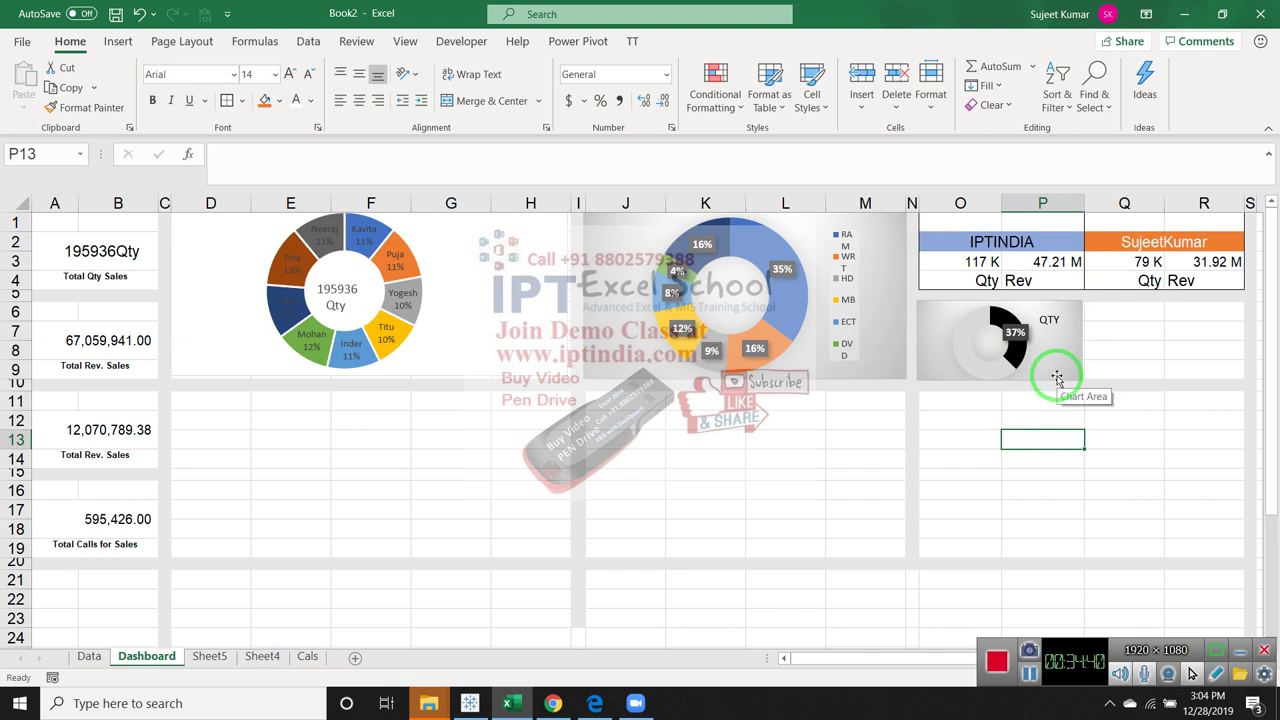
mouse_move(1012, 358)
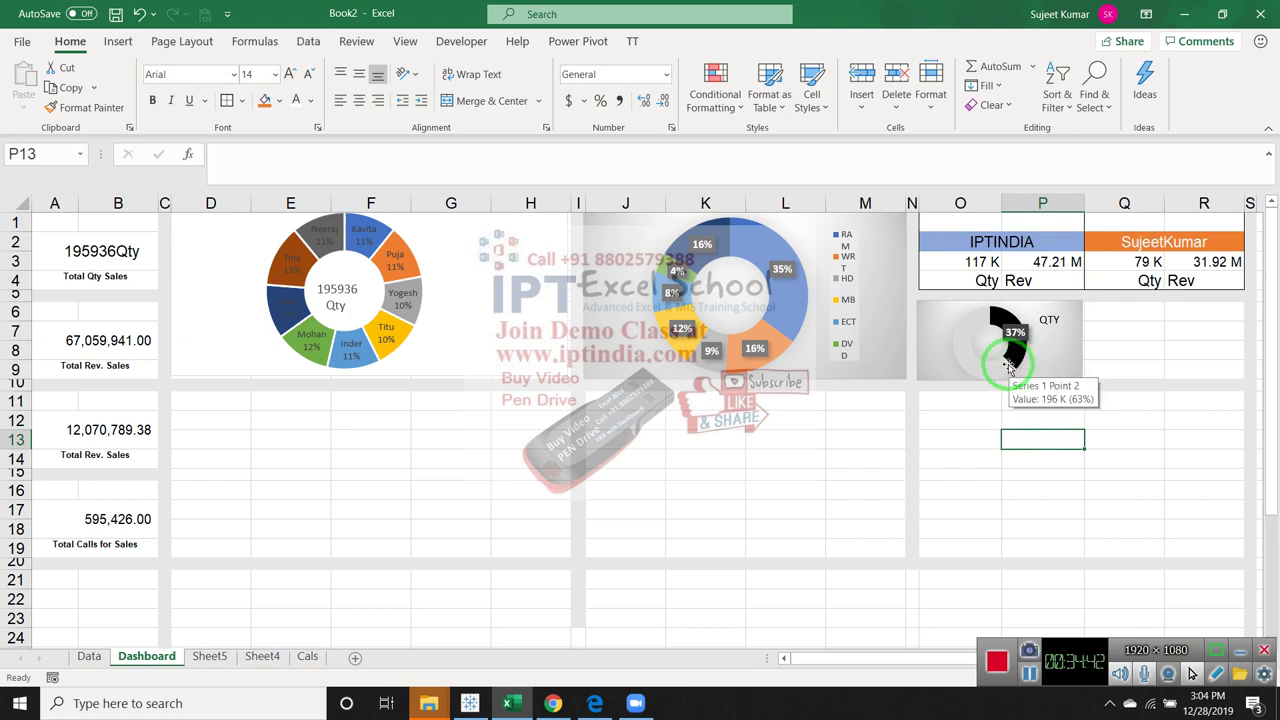
click(1010, 366)
Format the QTY doughnut series with a 70% hole, 0% explosion and 180° first slice angle
right_click(1010, 366)
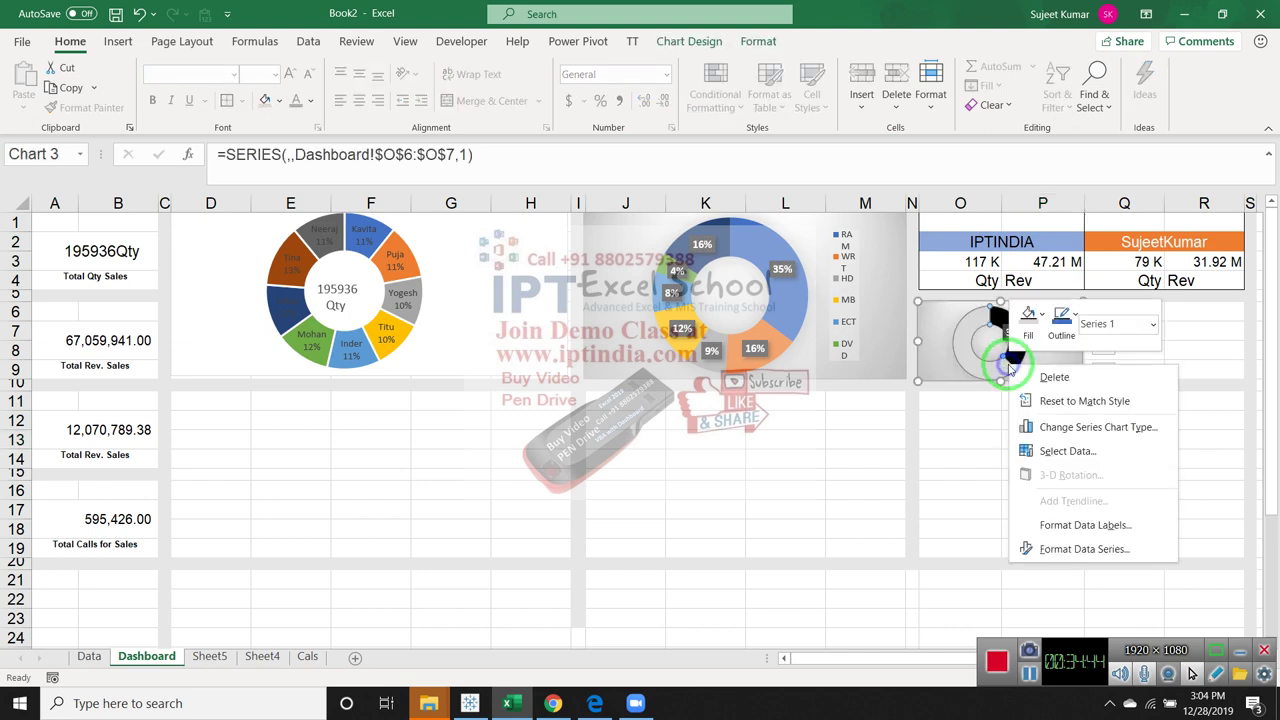
click(1080, 548)
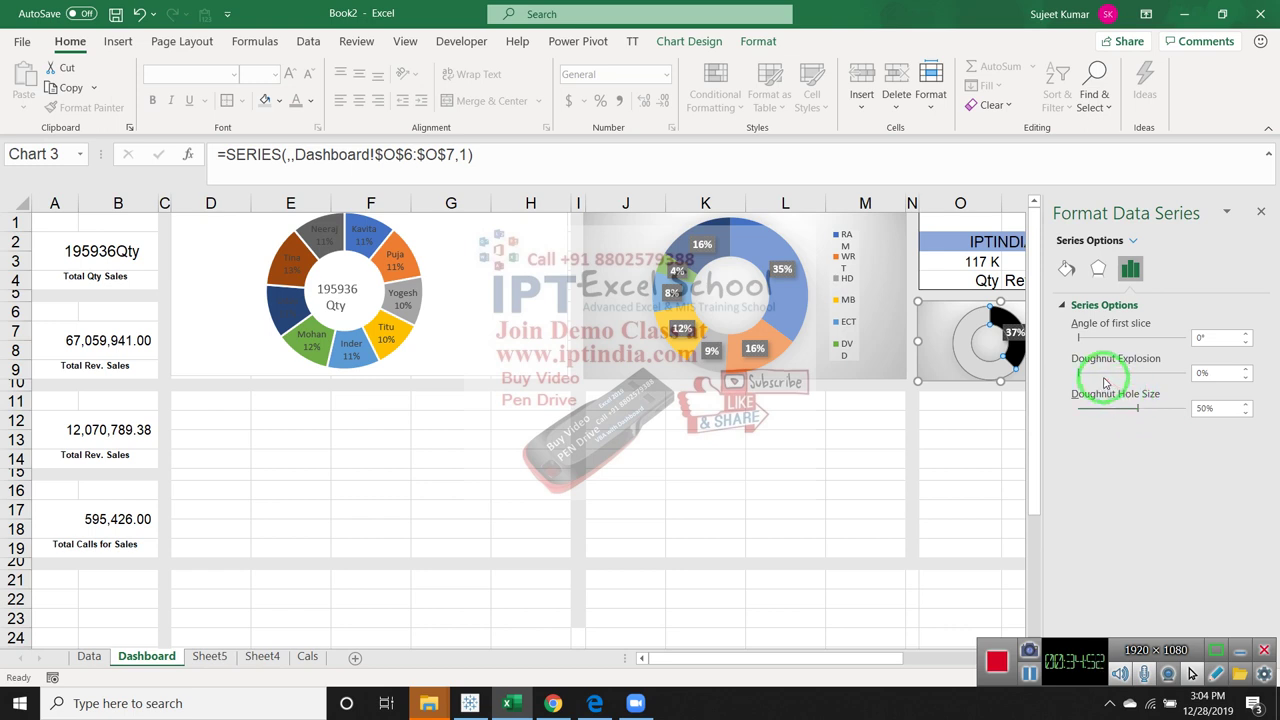
drag(1093, 340, 1101, 342)
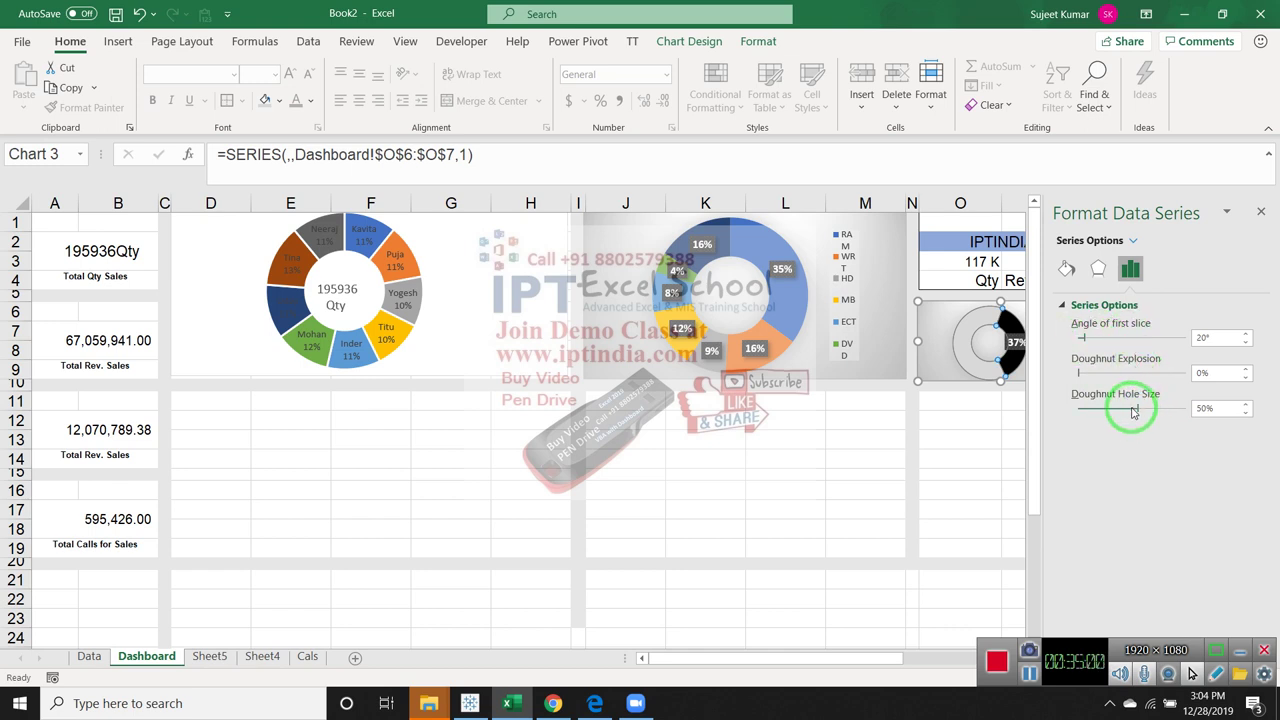
drag(1133, 411, 1152, 409)
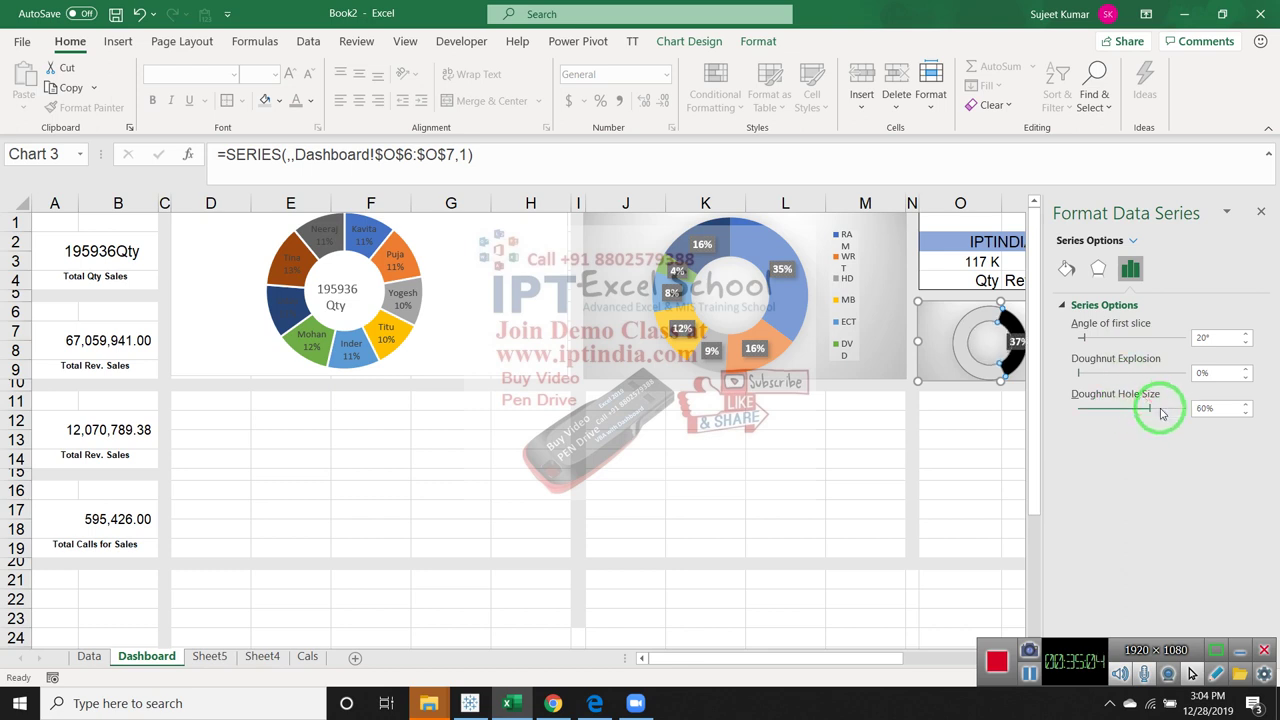
drag(1155, 411, 1160, 412)
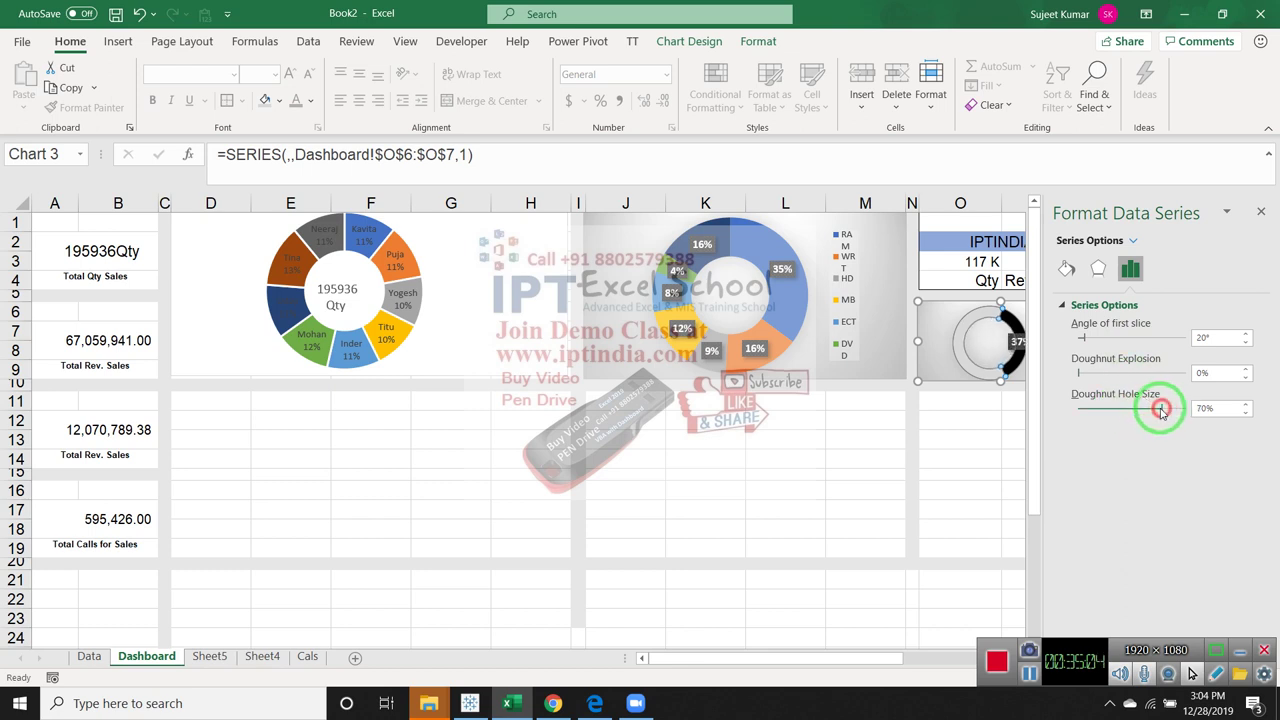
click(1125, 341)
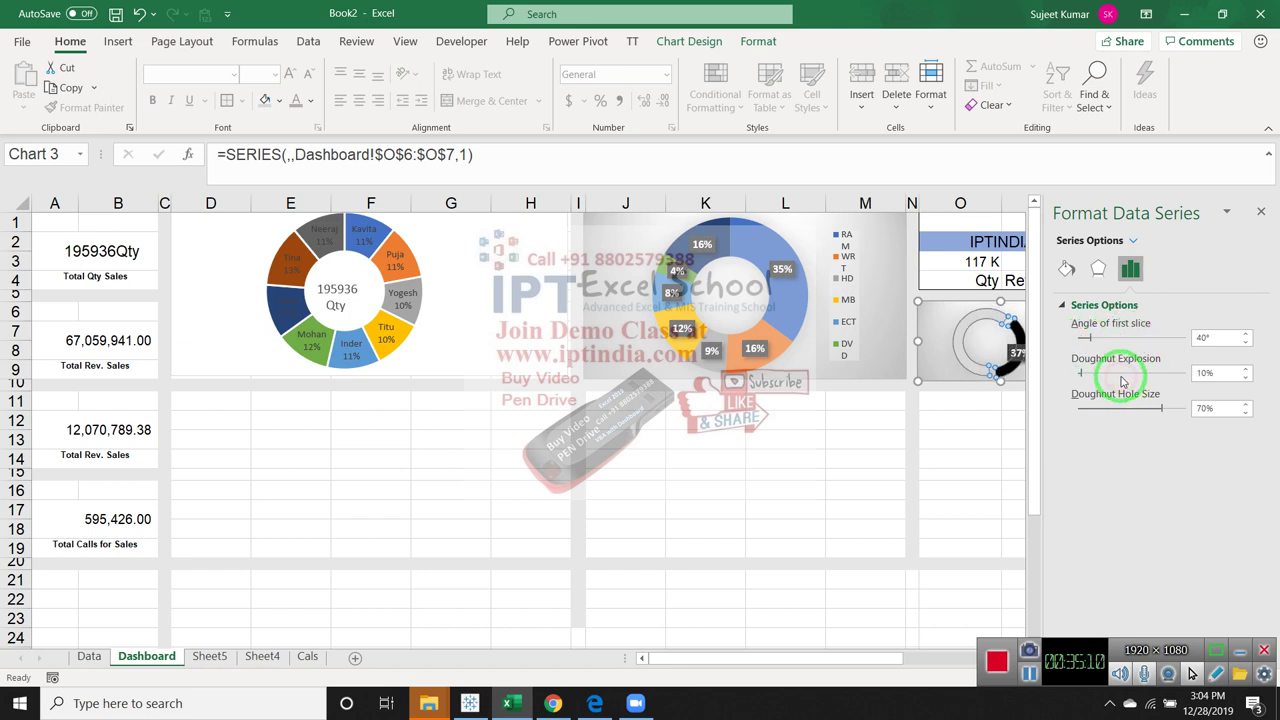
drag(1122, 378, 1061, 373)
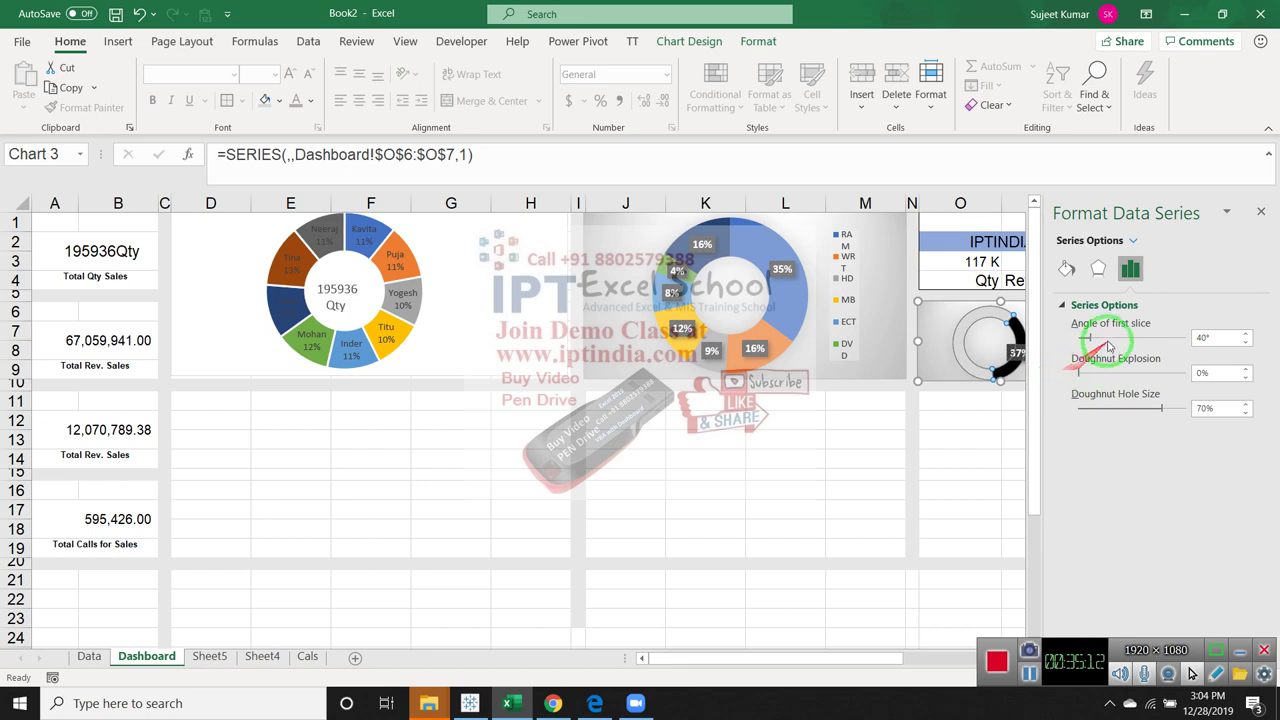
drag(1118, 338, 1143, 344)
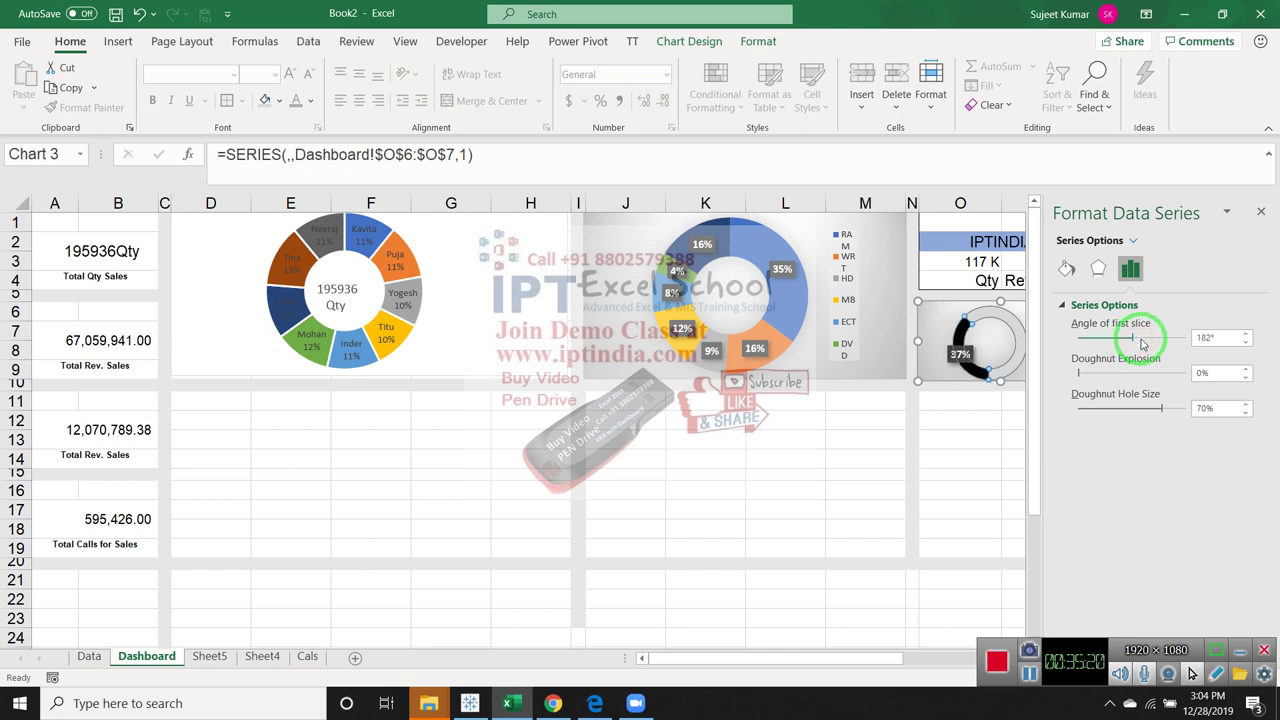
drag(1126, 340, 1137, 342)
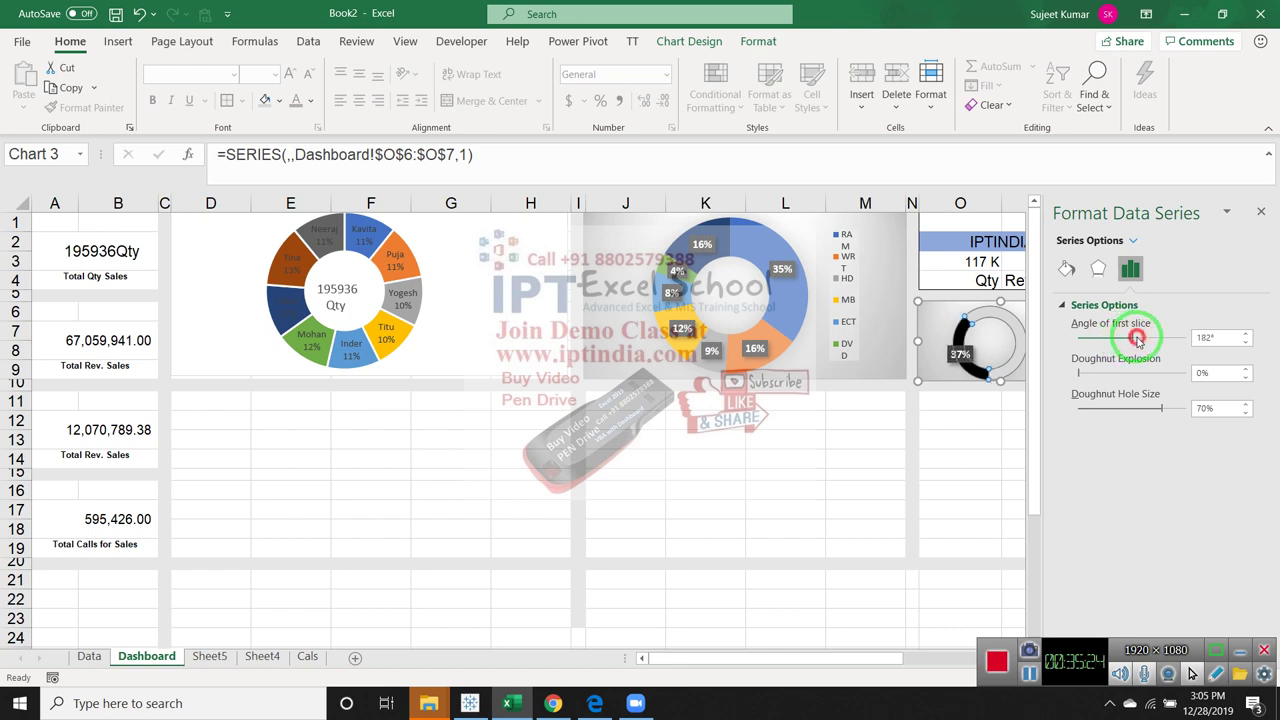
click(1200, 338)
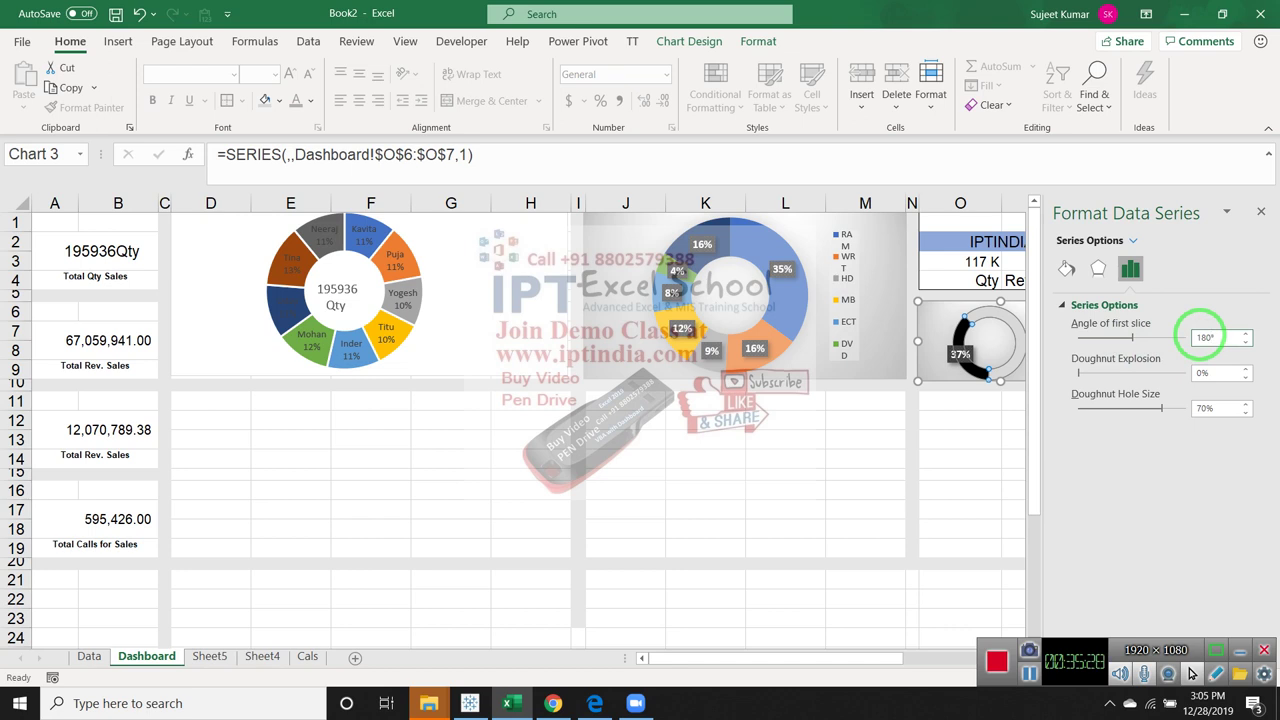
click(1005, 442)
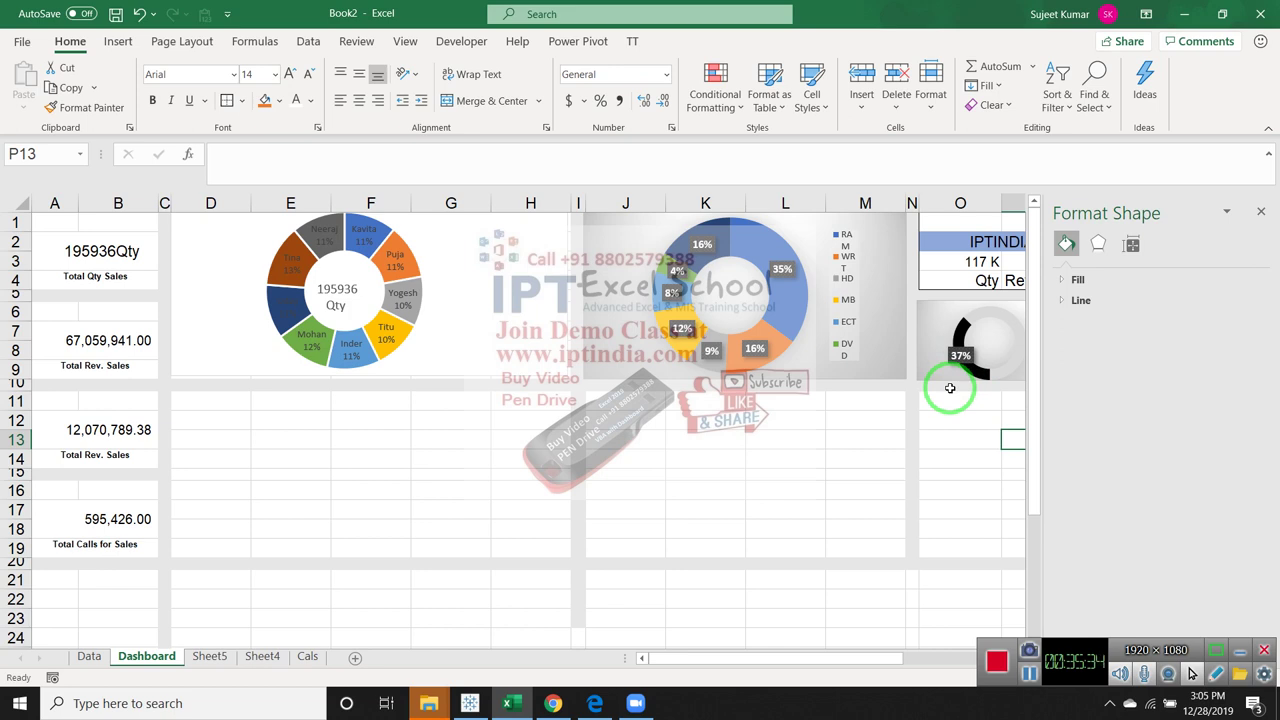
Close the Format pane and enter =Q3 in Q6 to show 79 K
click(951, 402)
drag(962, 402, 1272, 270)
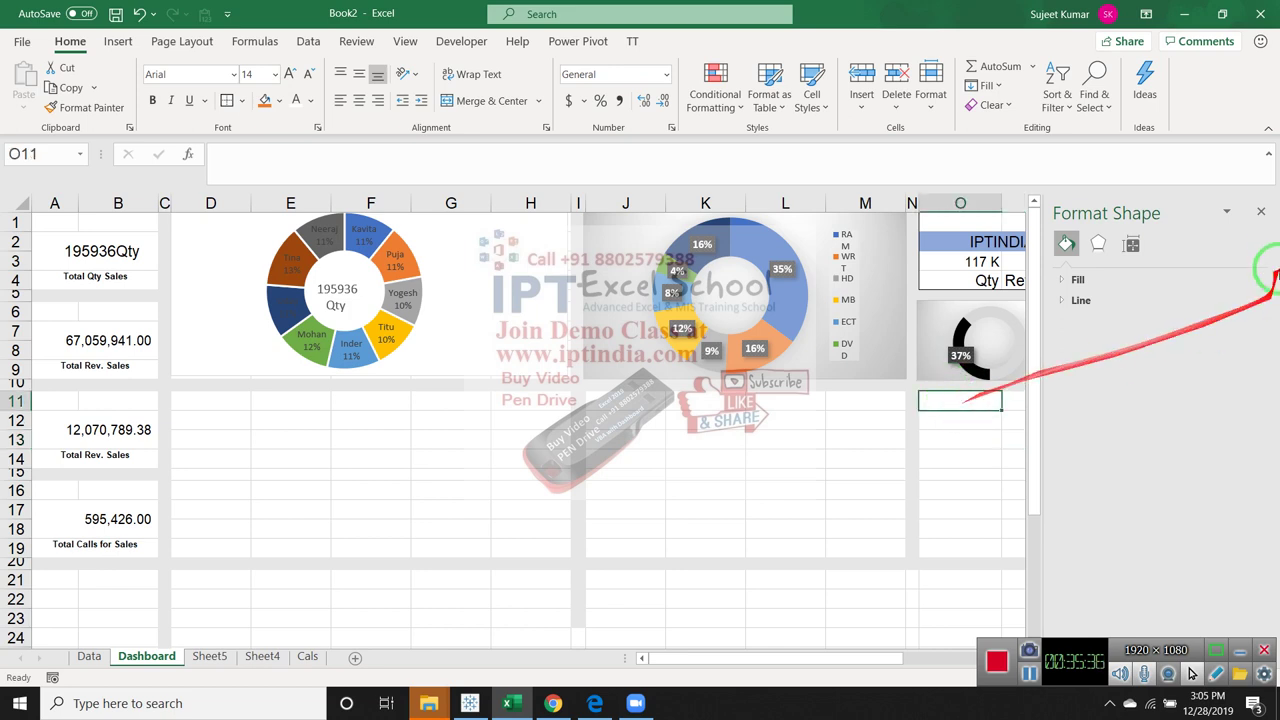
click(1262, 215)
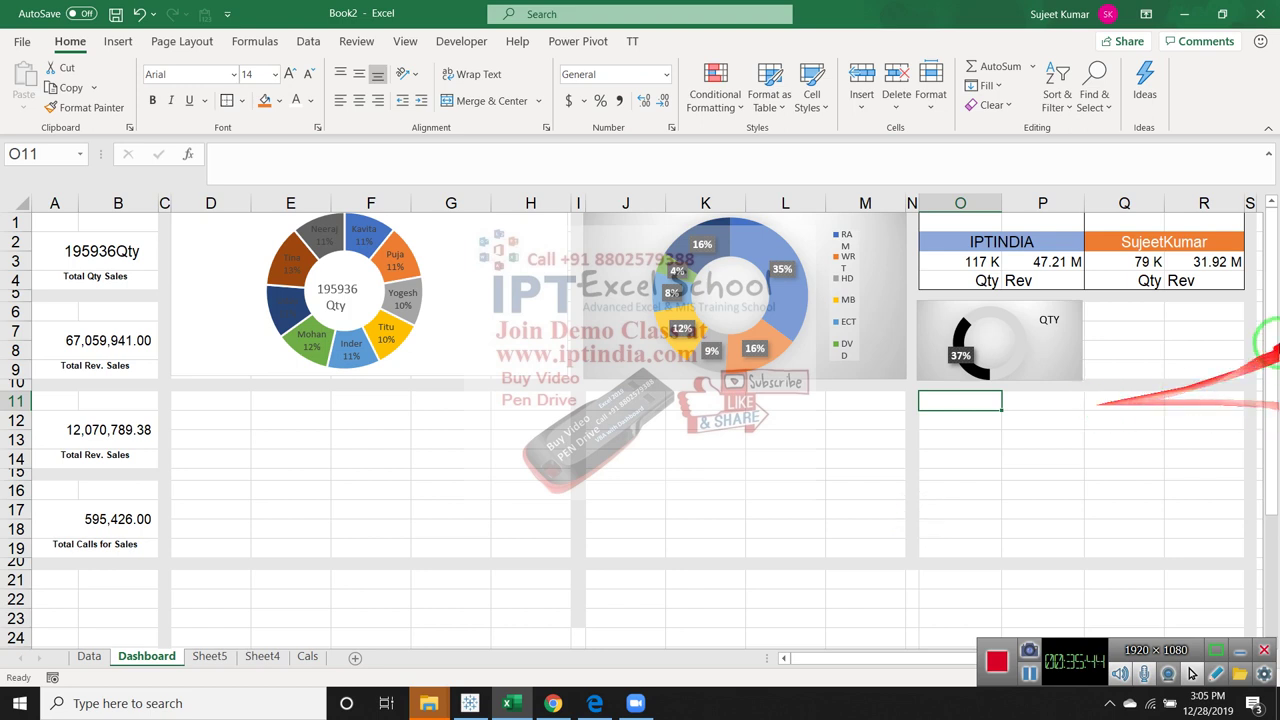
click(1135, 313)
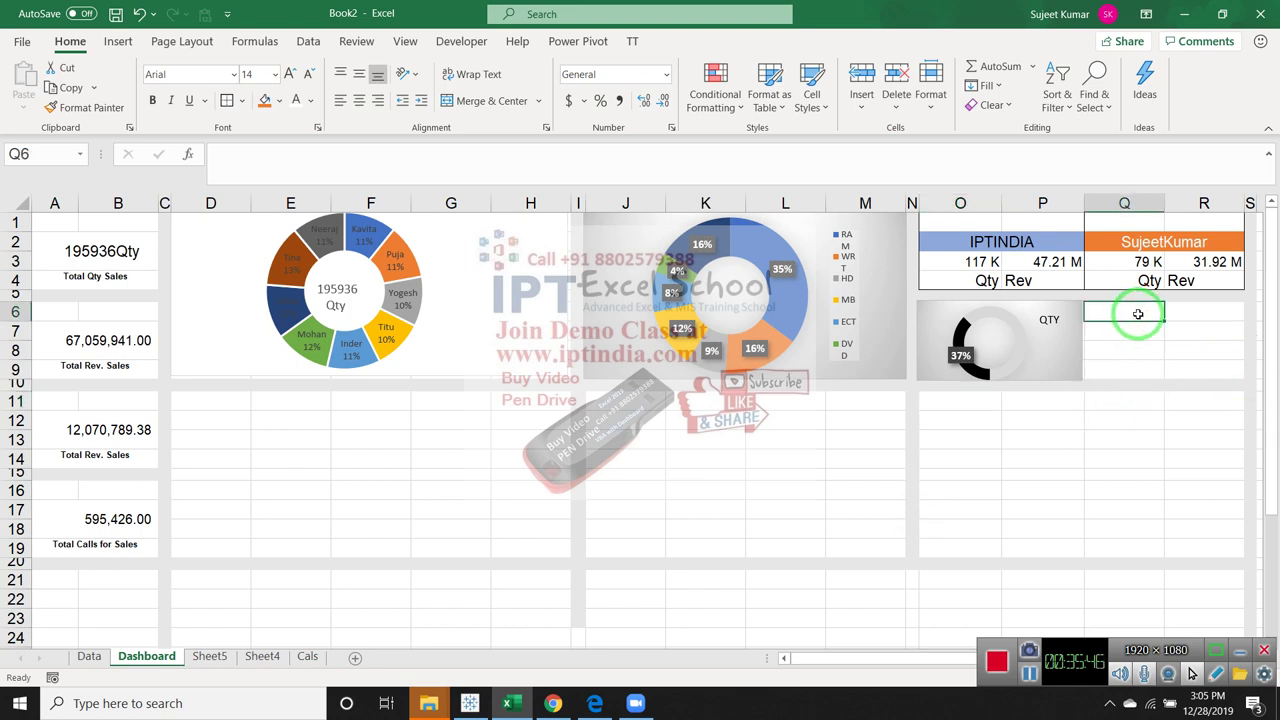
text(=)
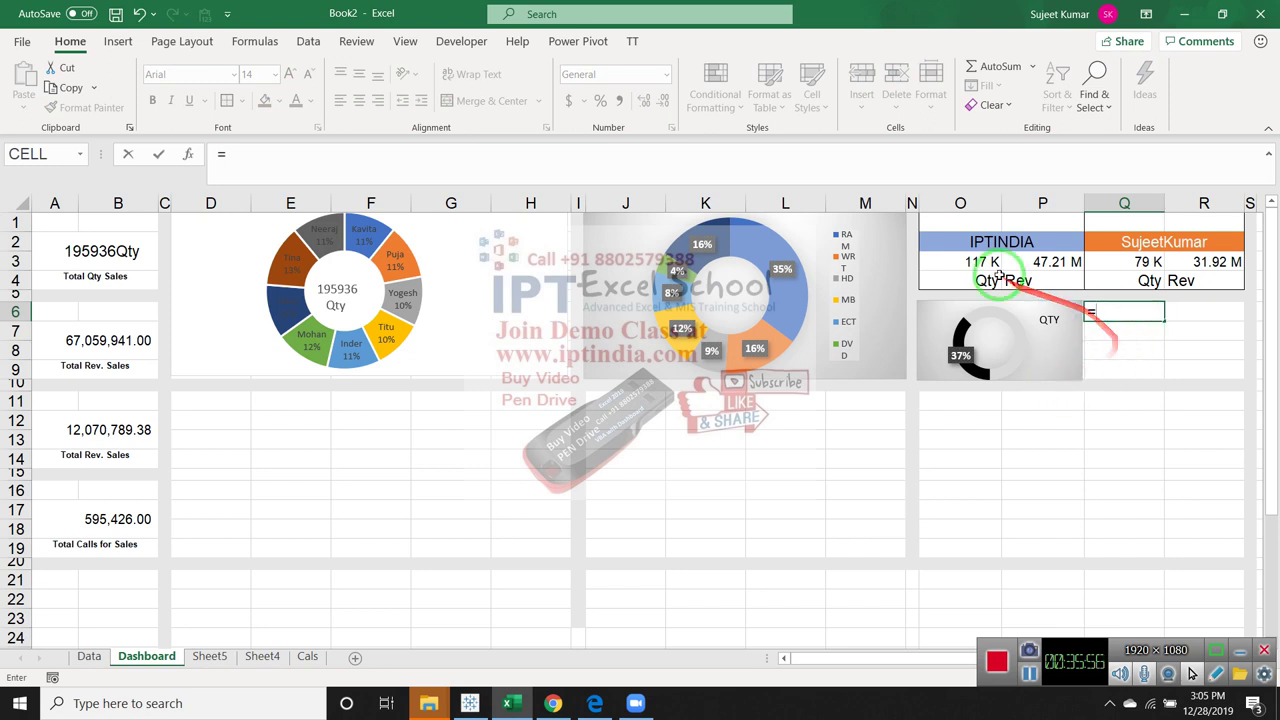
click(1116, 268)
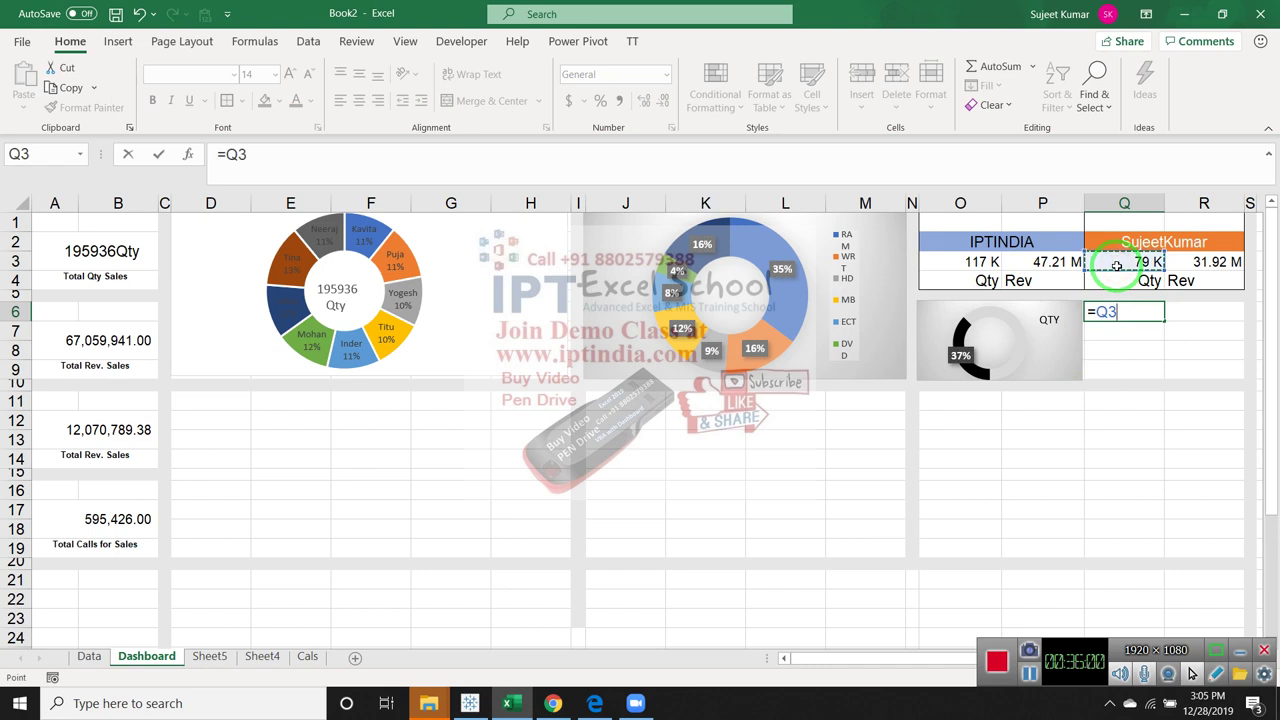
key(Return)
Begin the total formula =O3+Q3 in Q7
text(=)
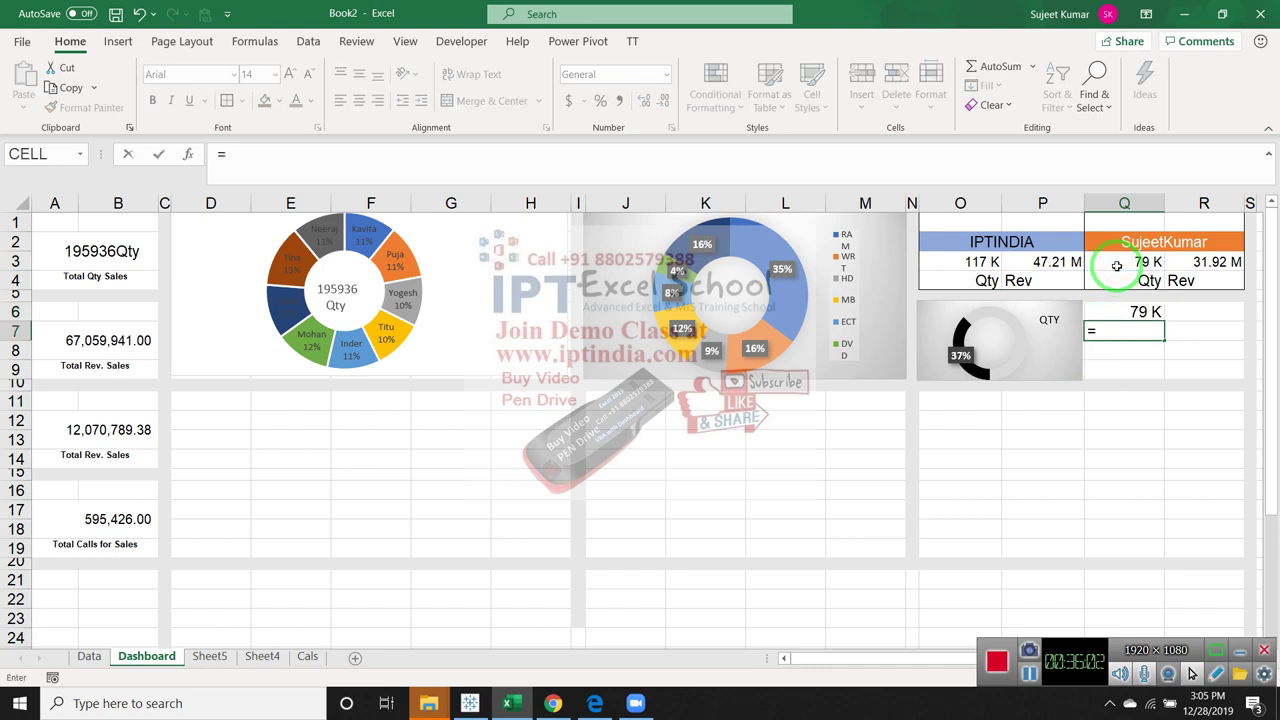
click(967, 257)
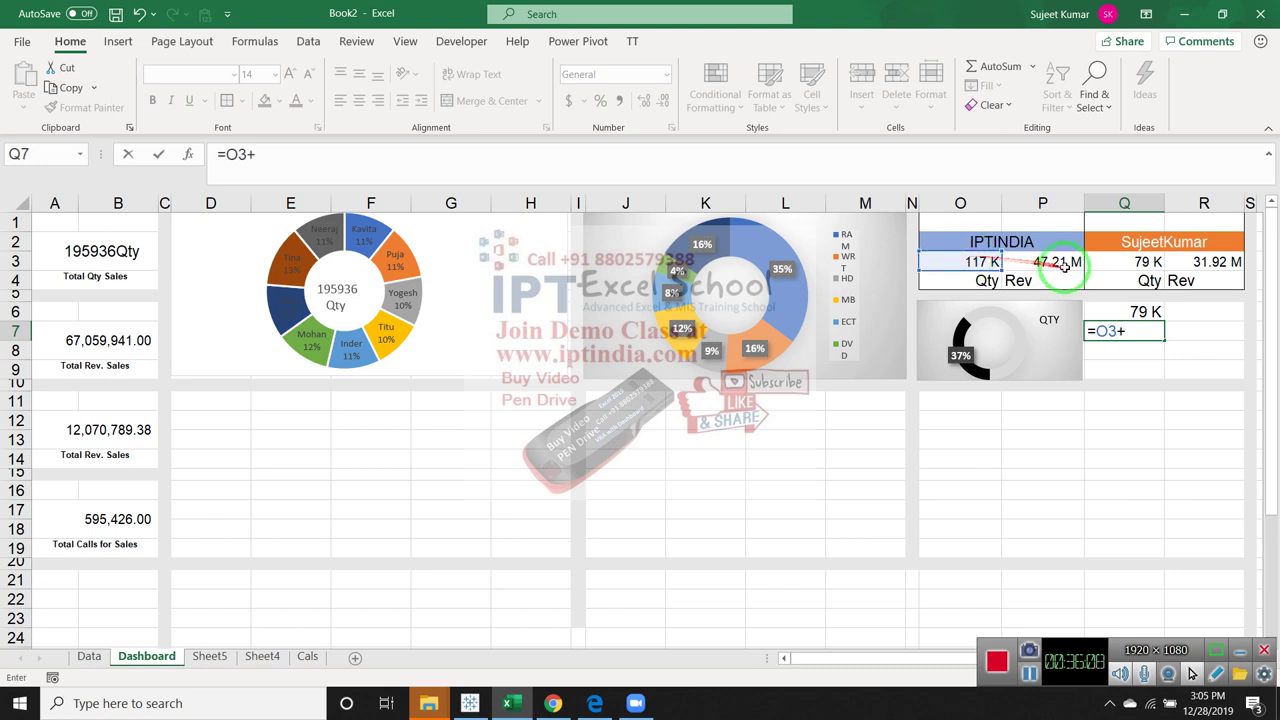
click(1139, 257)
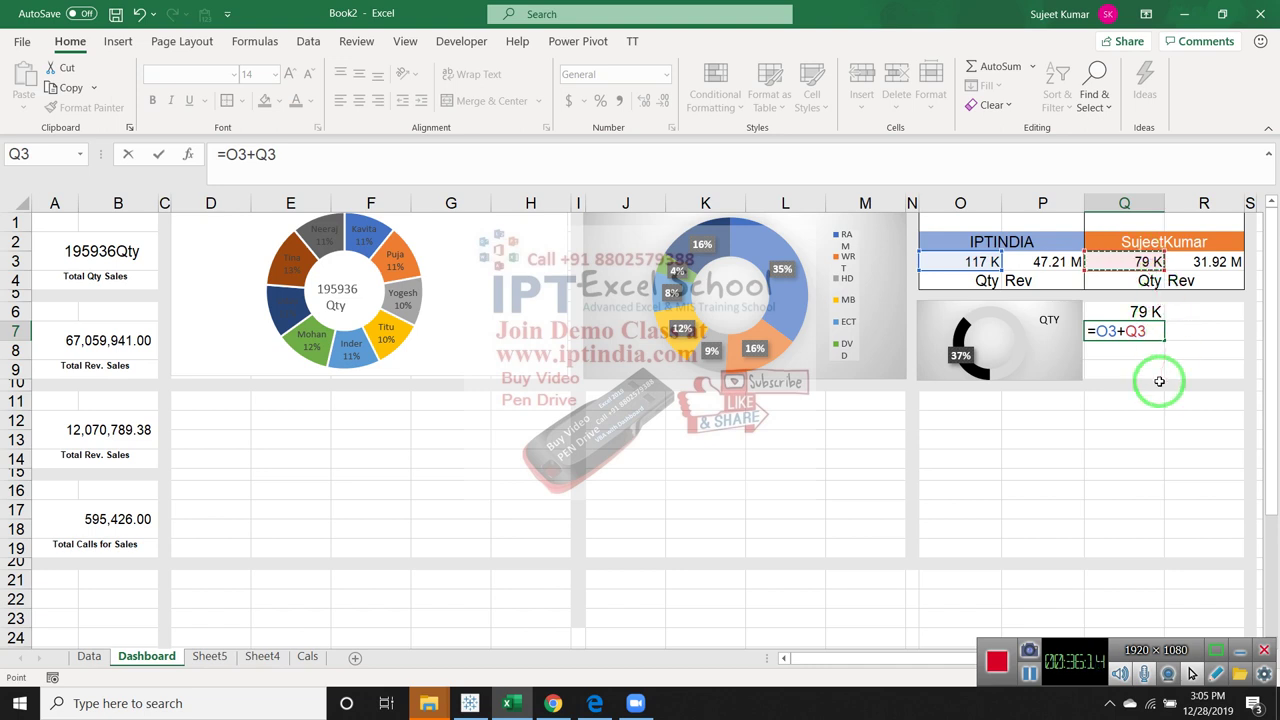
Commit =O3+Q3 in Q7 for a 196 K total and select Q6:Q7
key(Return)
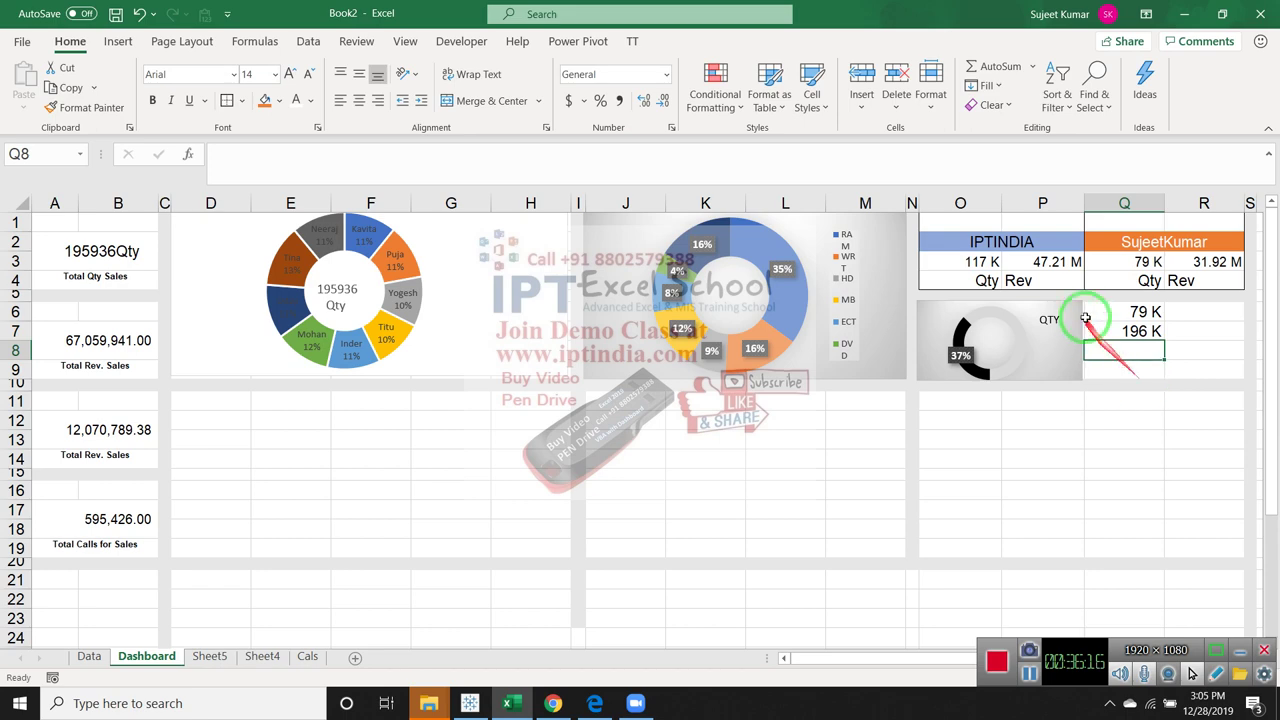
drag(1121, 316, 1128, 330)
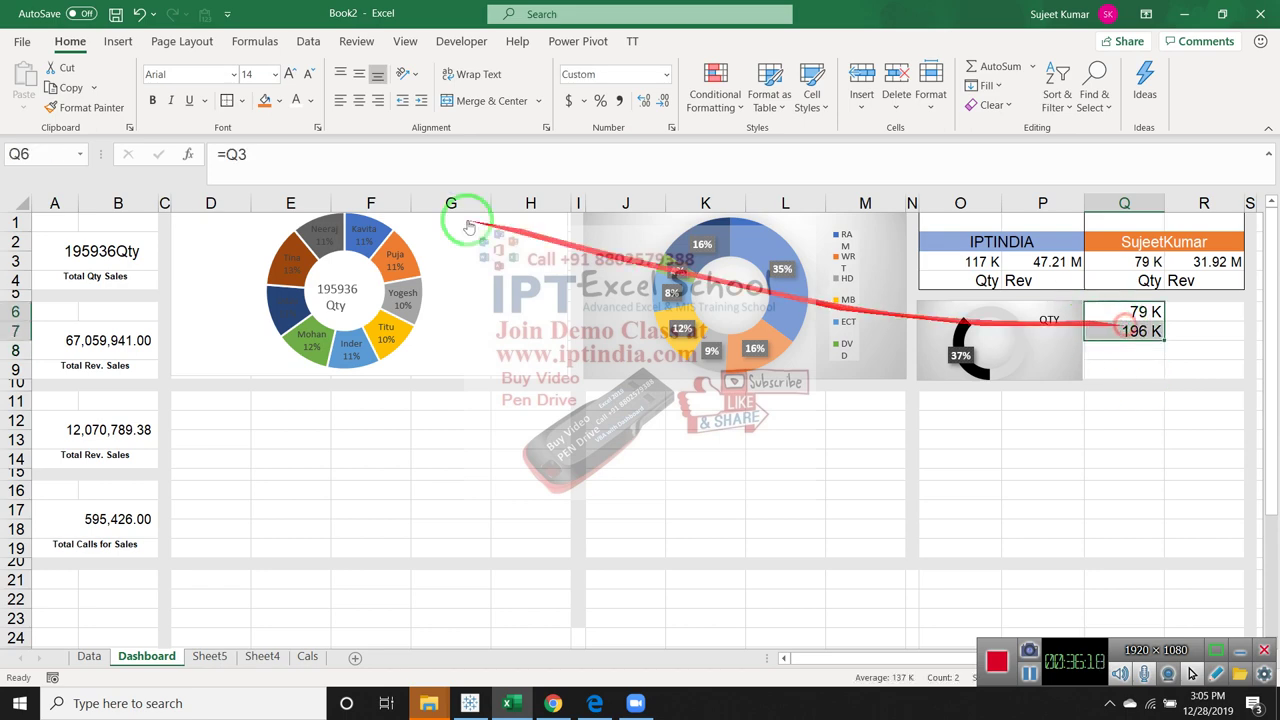
click(113, 42)
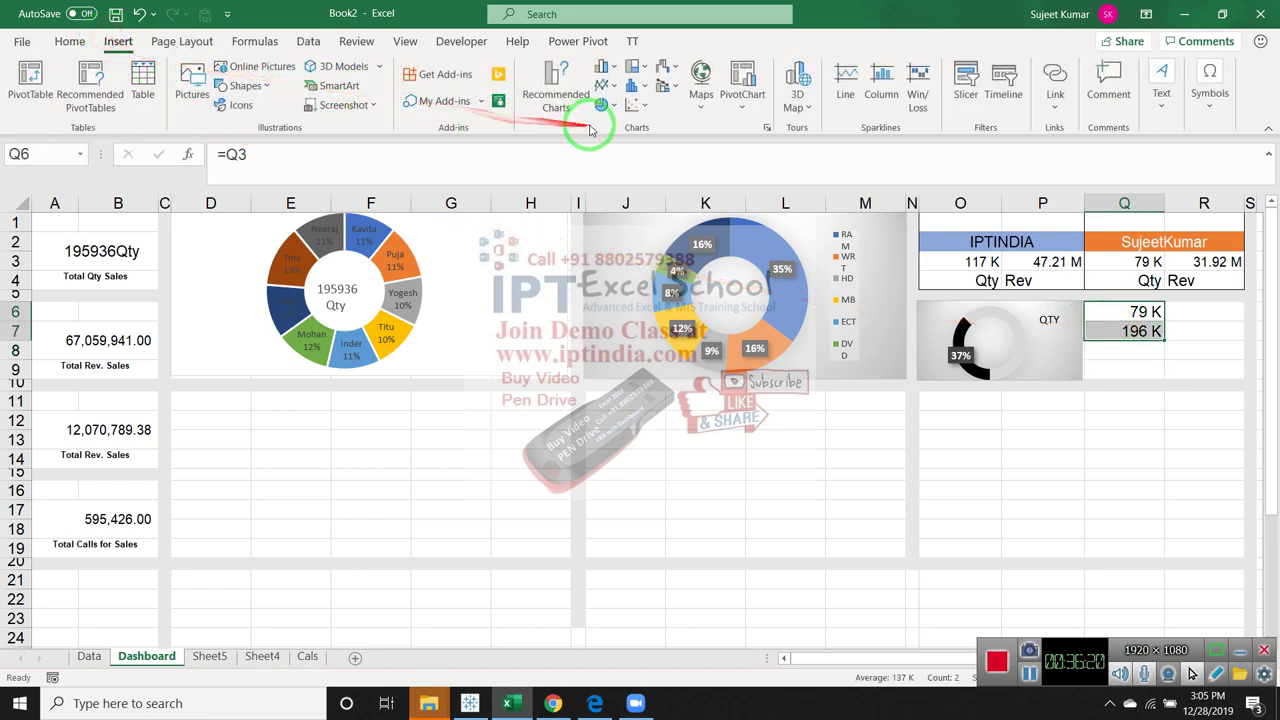
Insert a doughnut chart of Q6:Q7 and apply the grey third style with 29%/71% labels
click(606, 104)
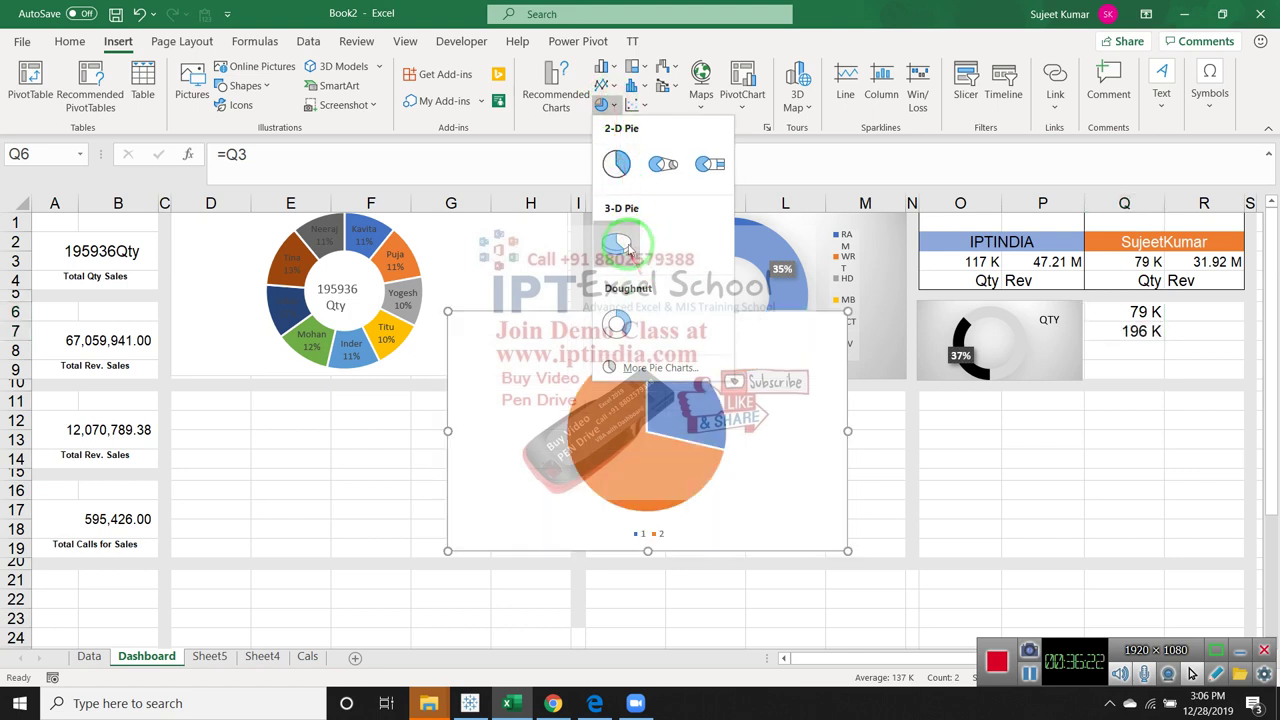
click(620, 320)
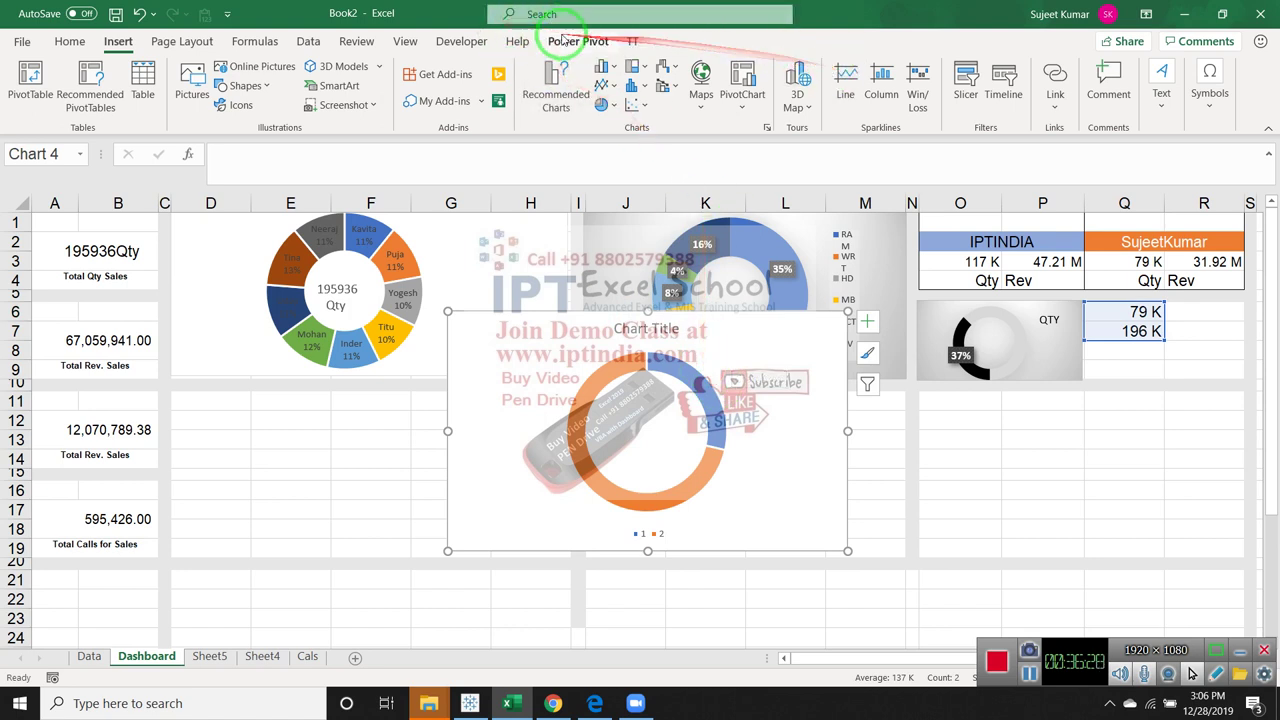
click(740, 344)
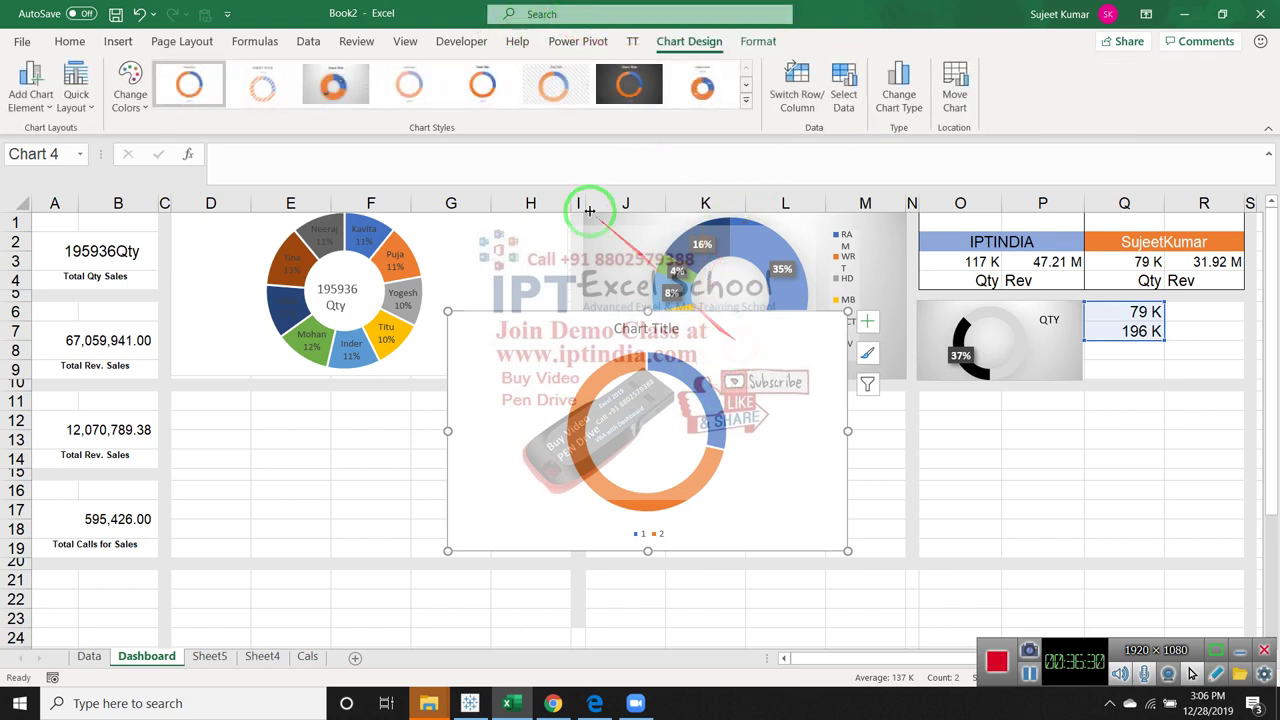
click(337, 87)
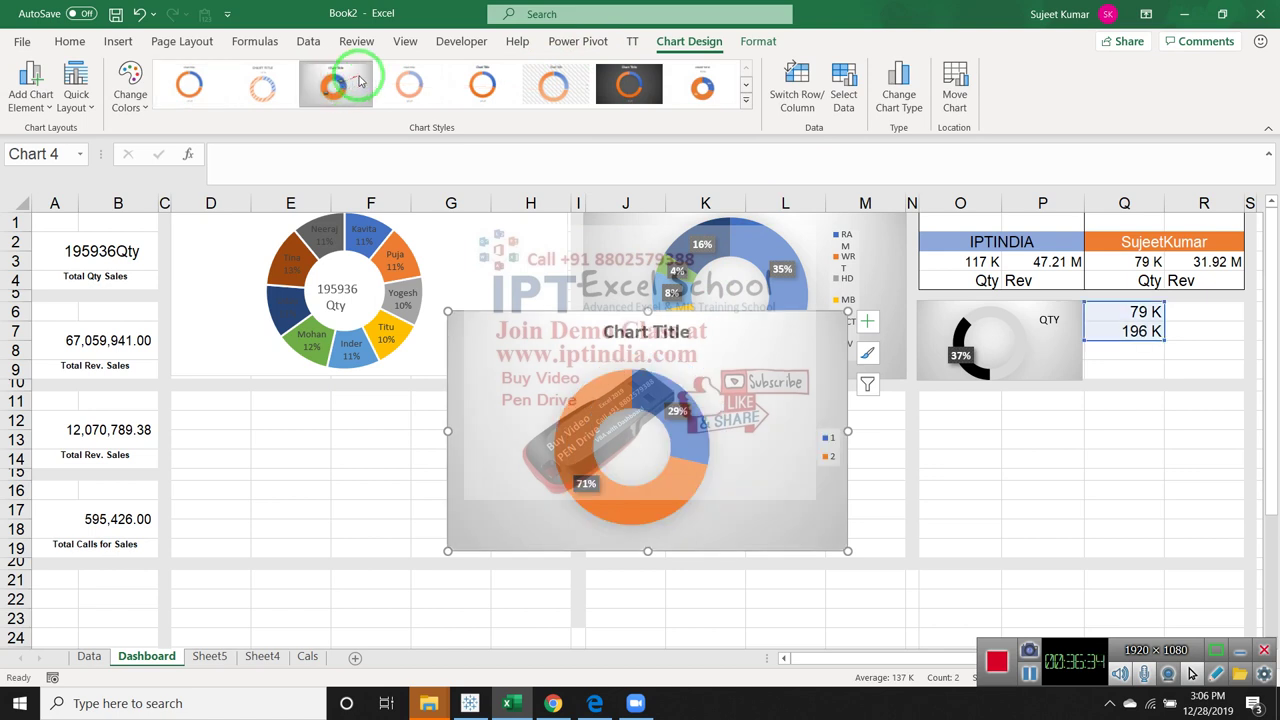
click(603, 289)
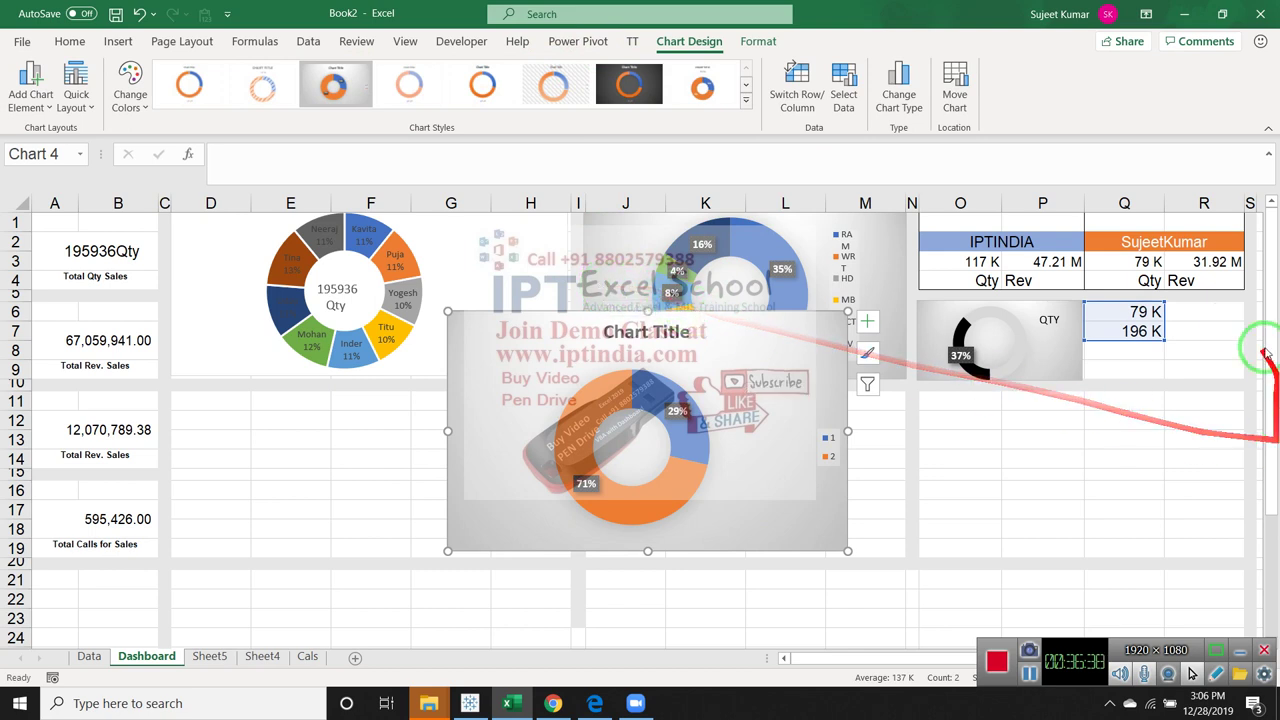
click(718, 467)
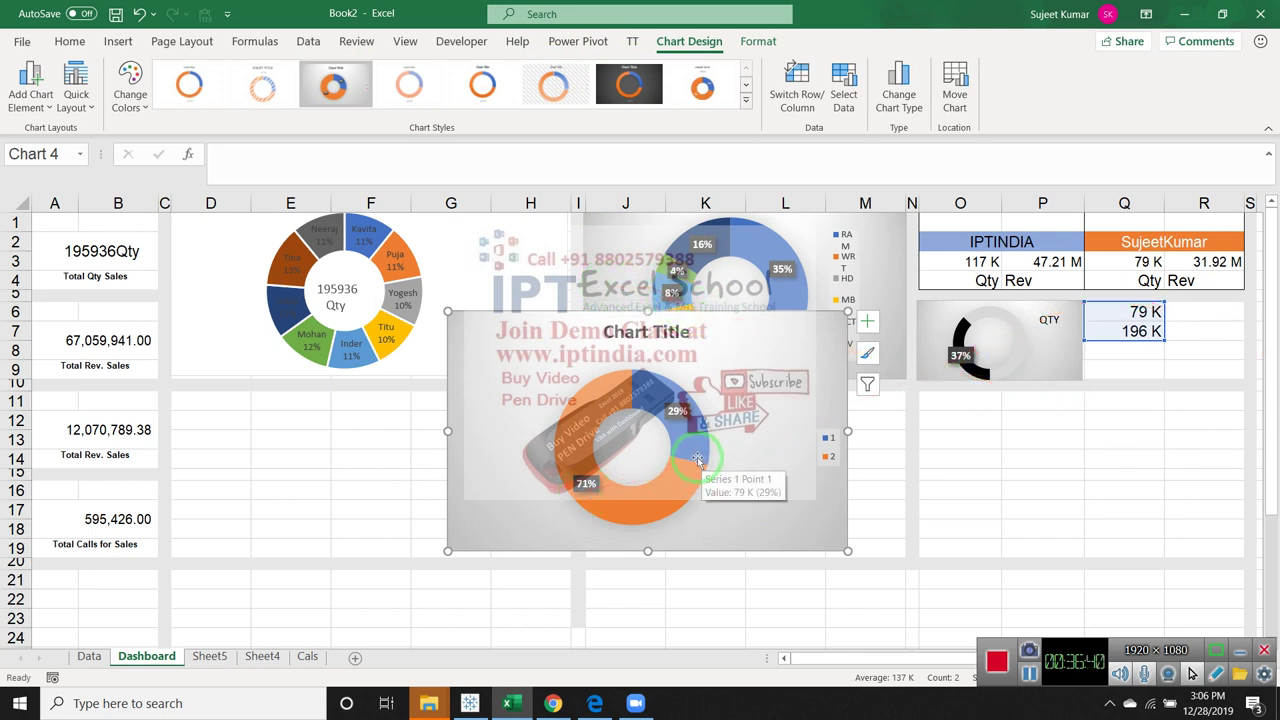
click(692, 459)
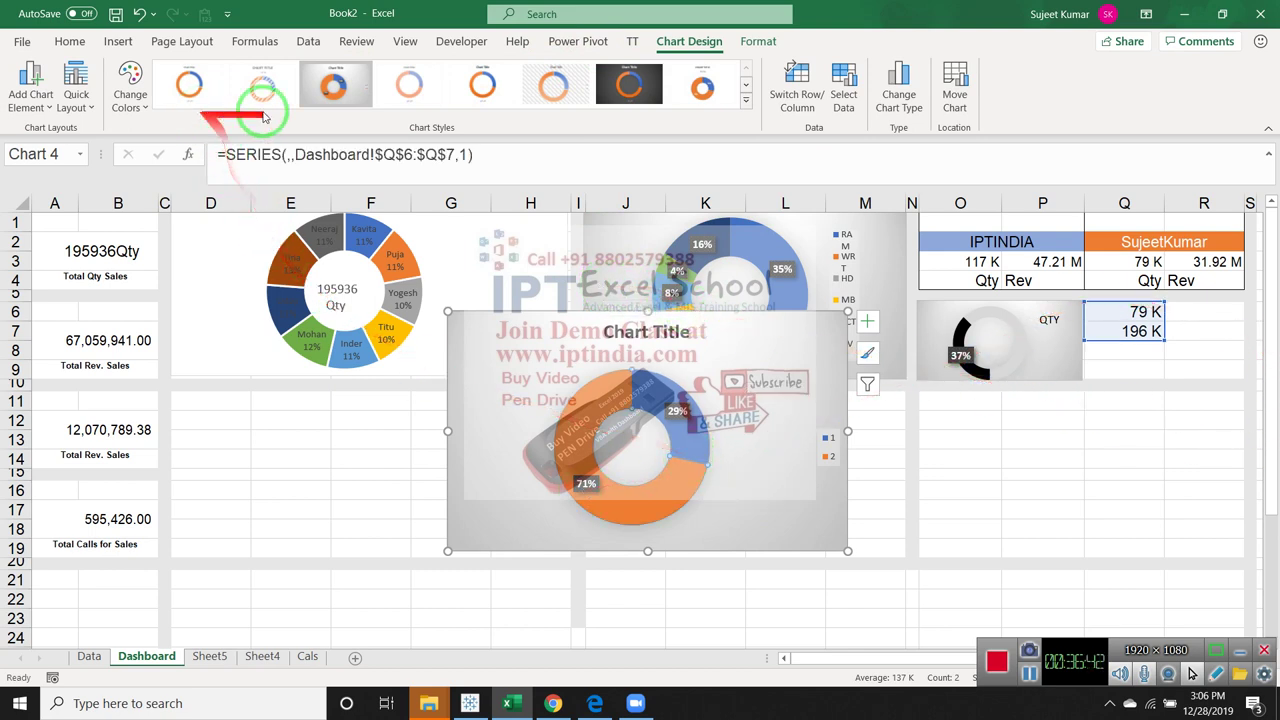
Fill the second QTY doughnut black and make its 71% slice light gray
click(69, 41)
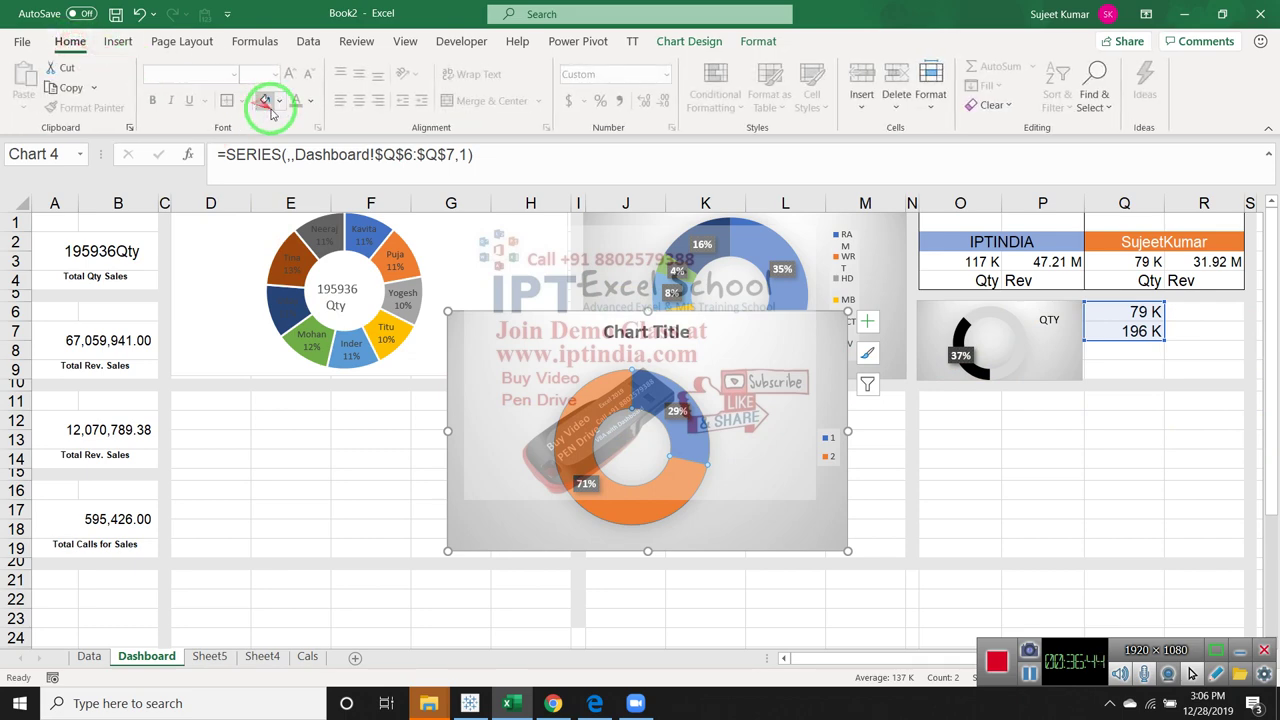
click(280, 100)
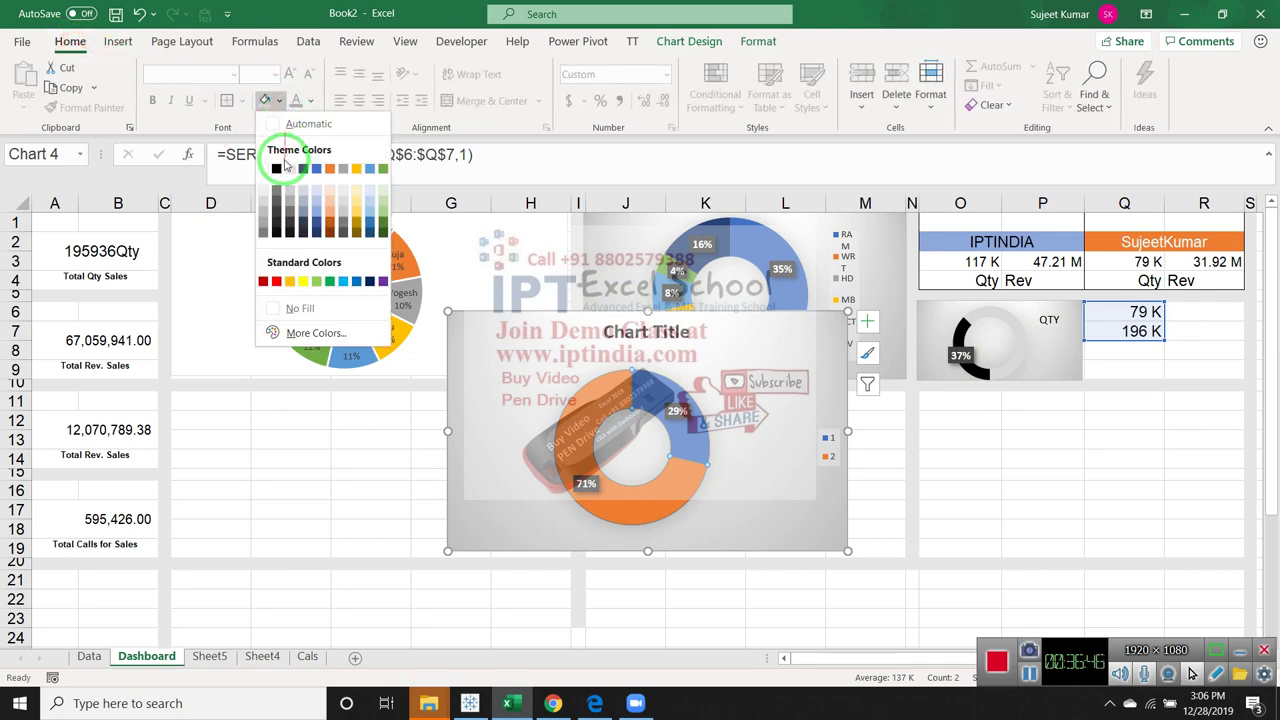
click(277, 168)
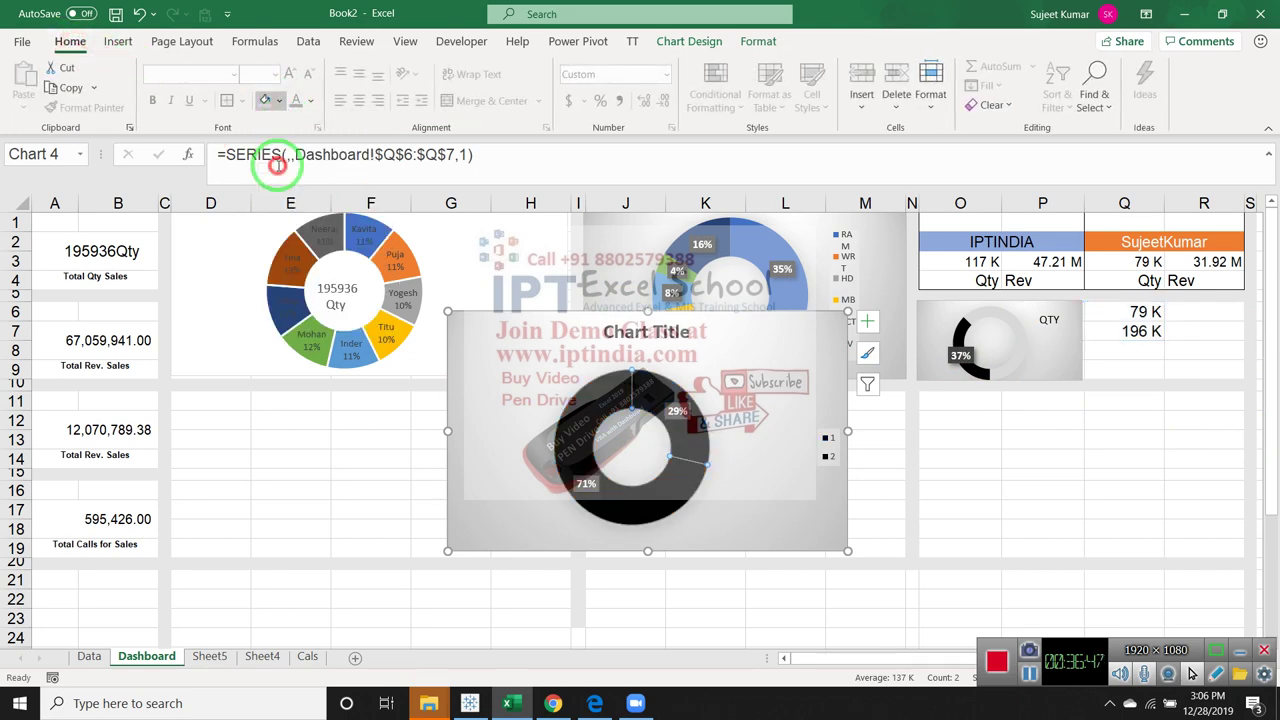
click(543, 400)
click(570, 410)
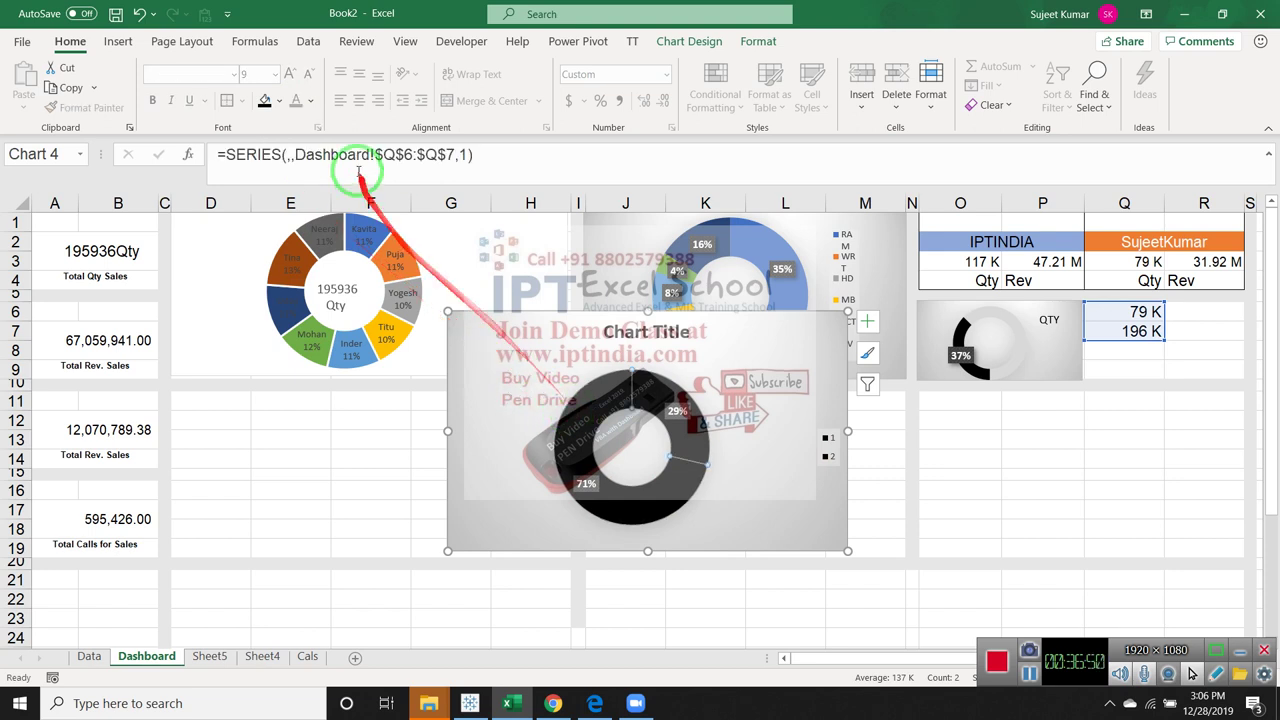
click(283, 101)
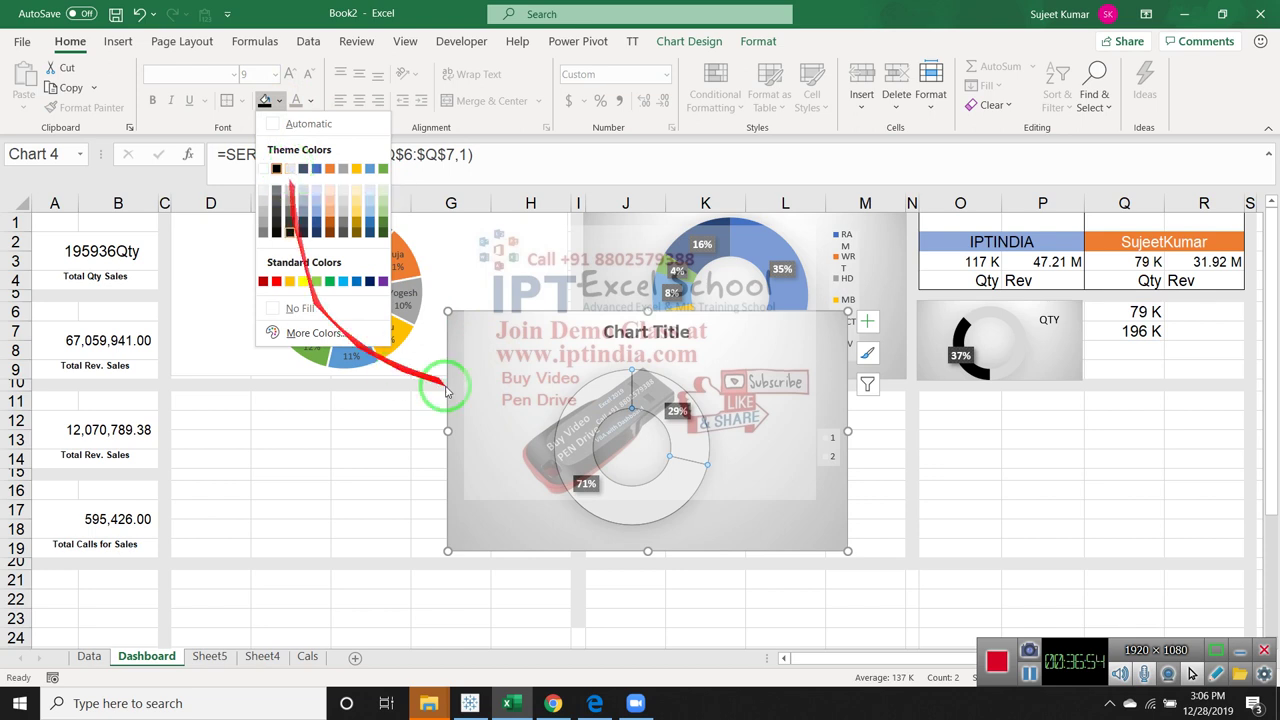
click(570, 410)
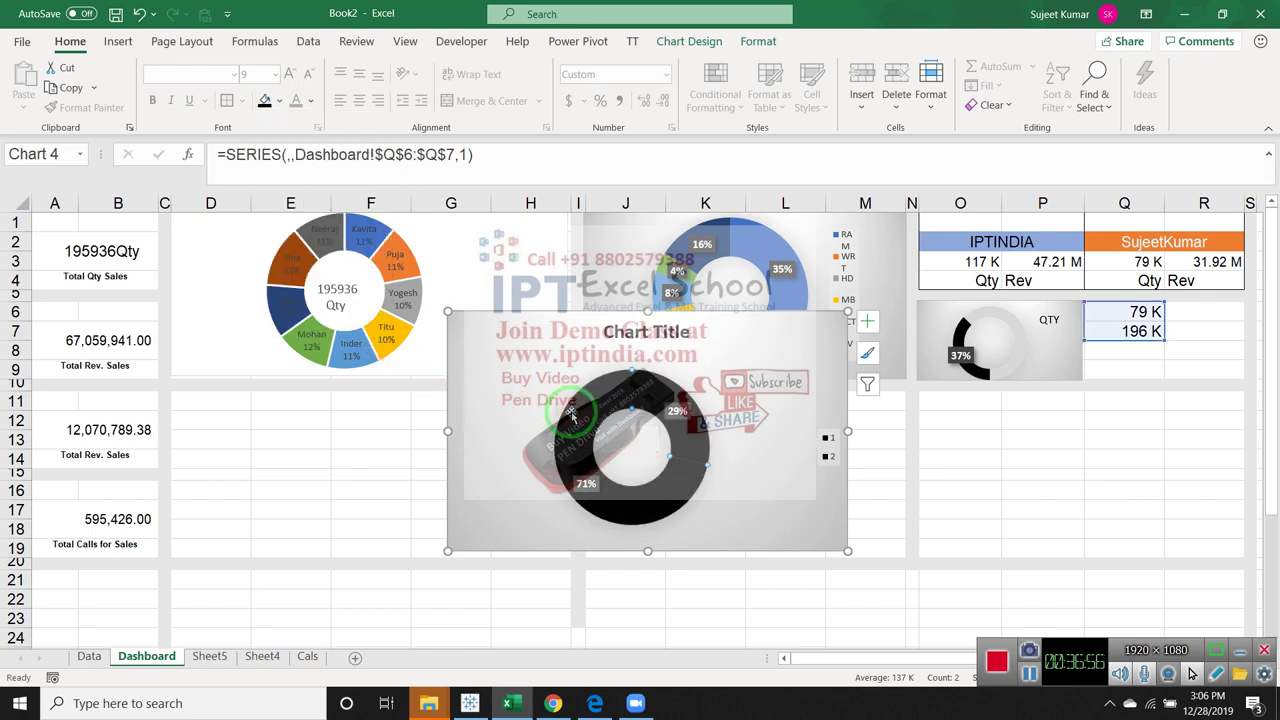
click(283, 101)
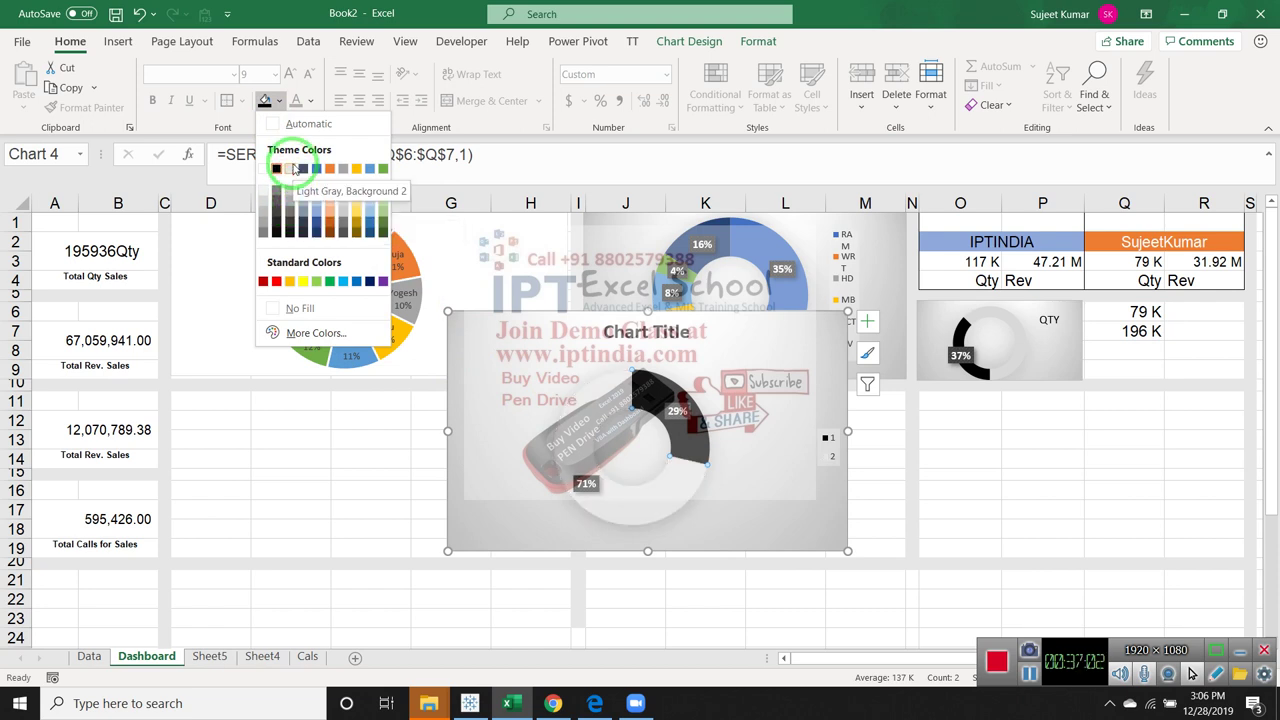
click(293, 170)
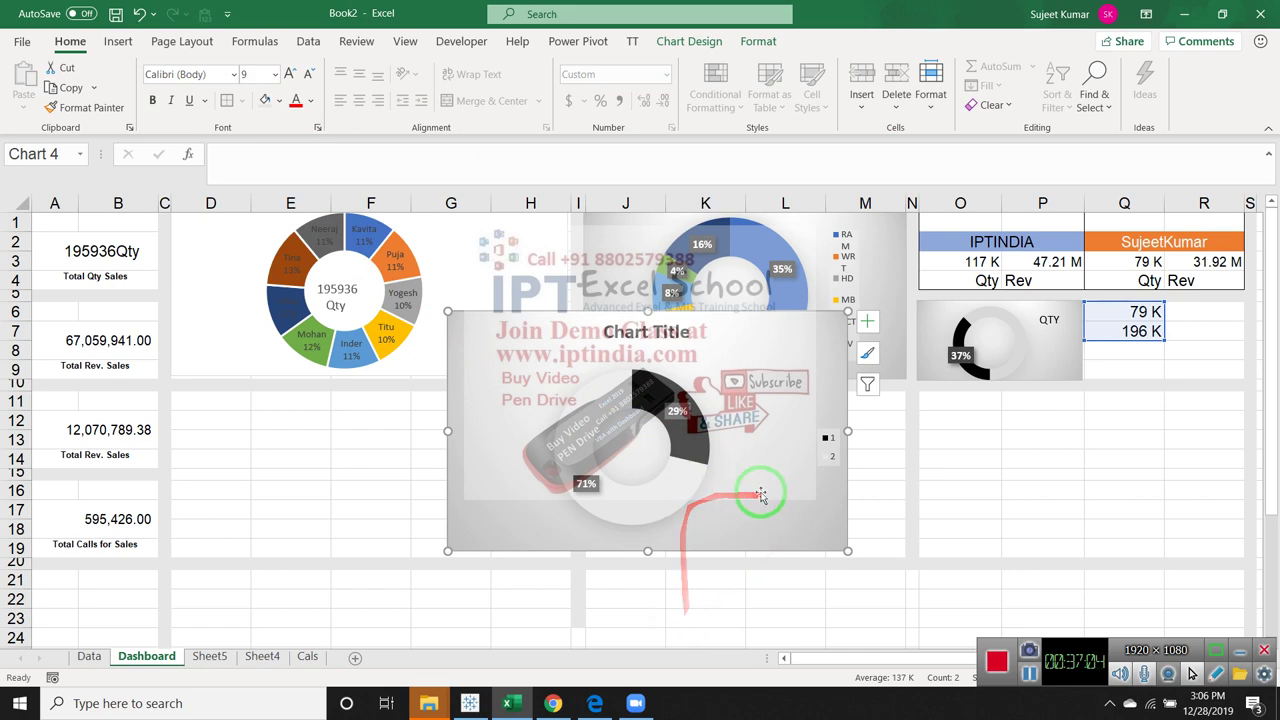
Clear the chart title text and delete the legend from the gauge chart
click(581, 485)
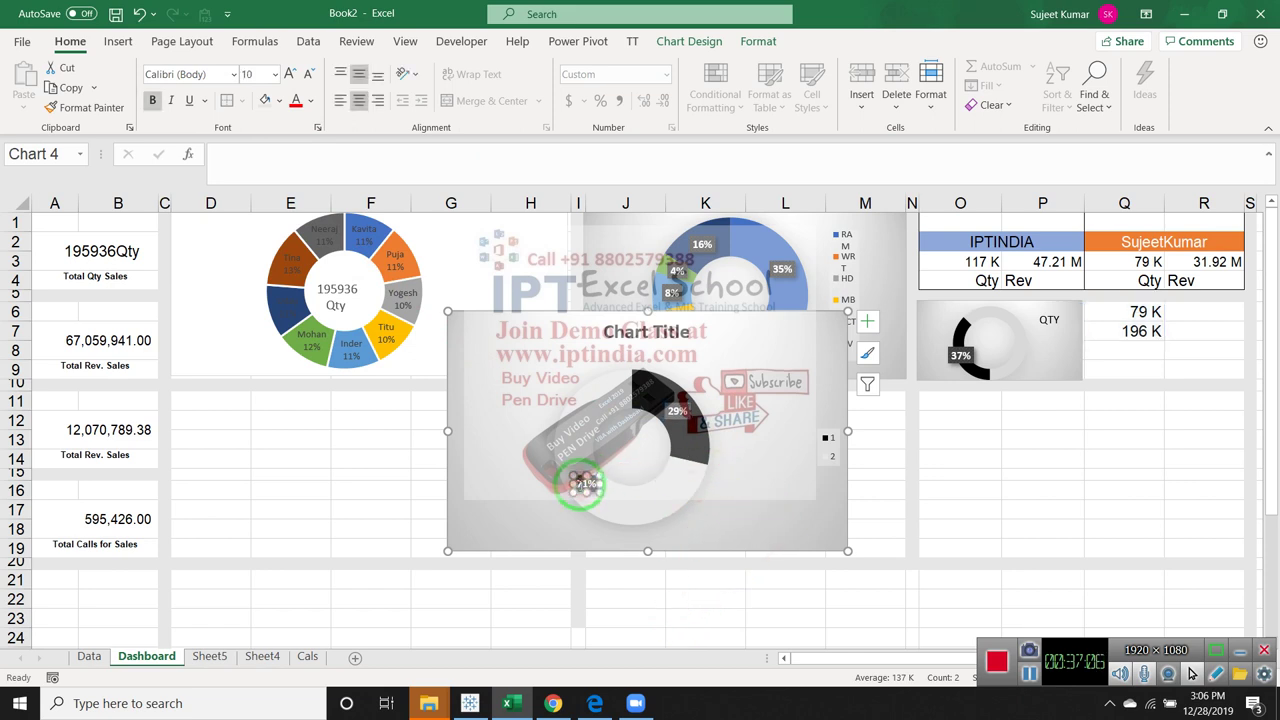
click(613, 350)
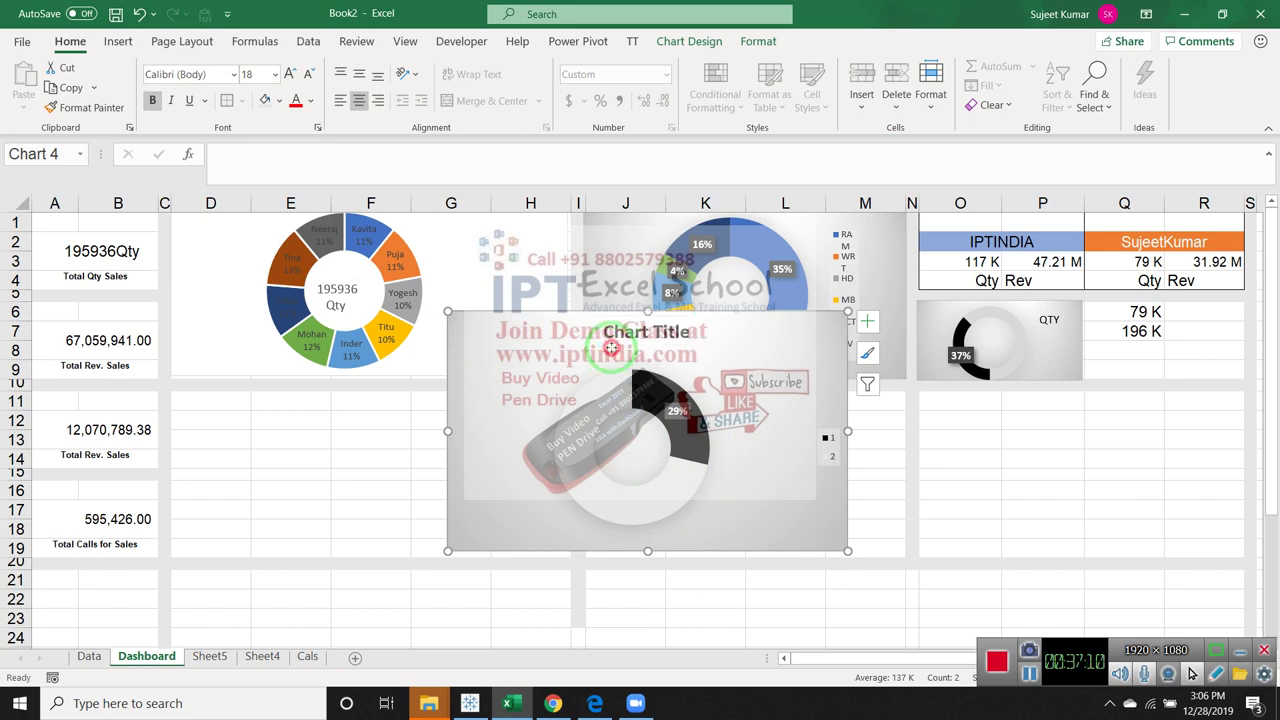
click(611, 345)
click(612, 333)
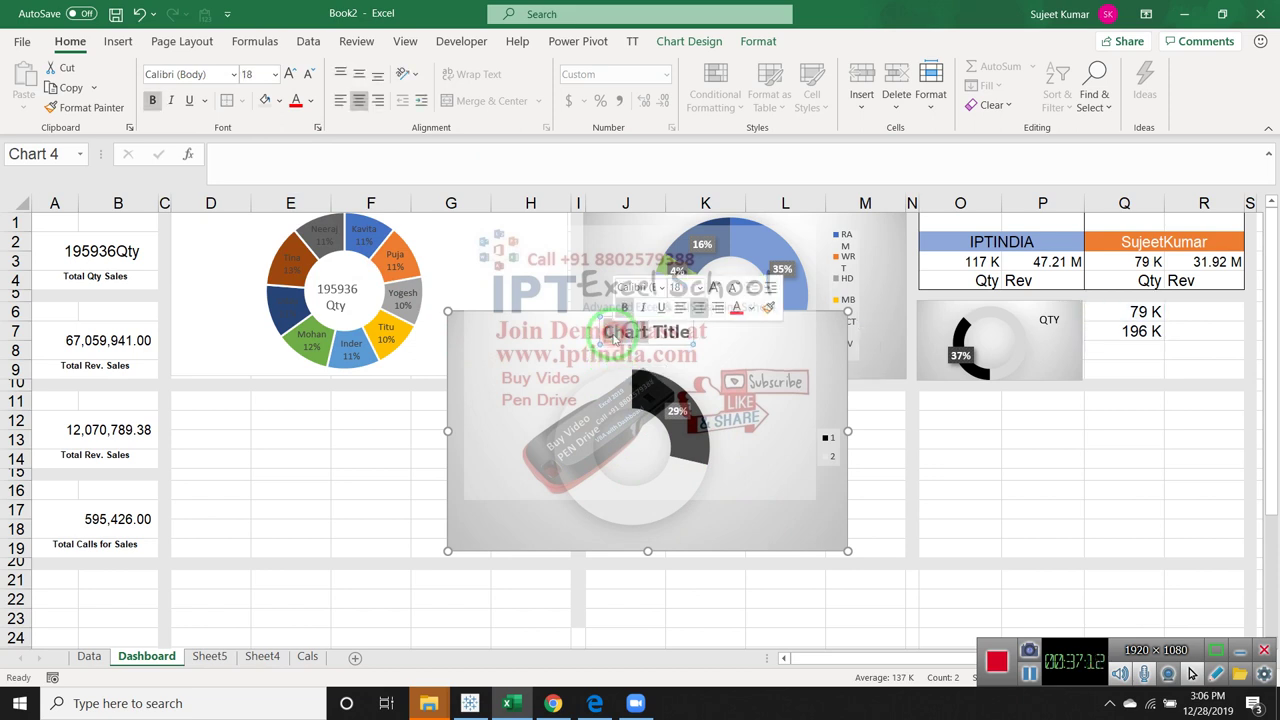
click(613, 337)
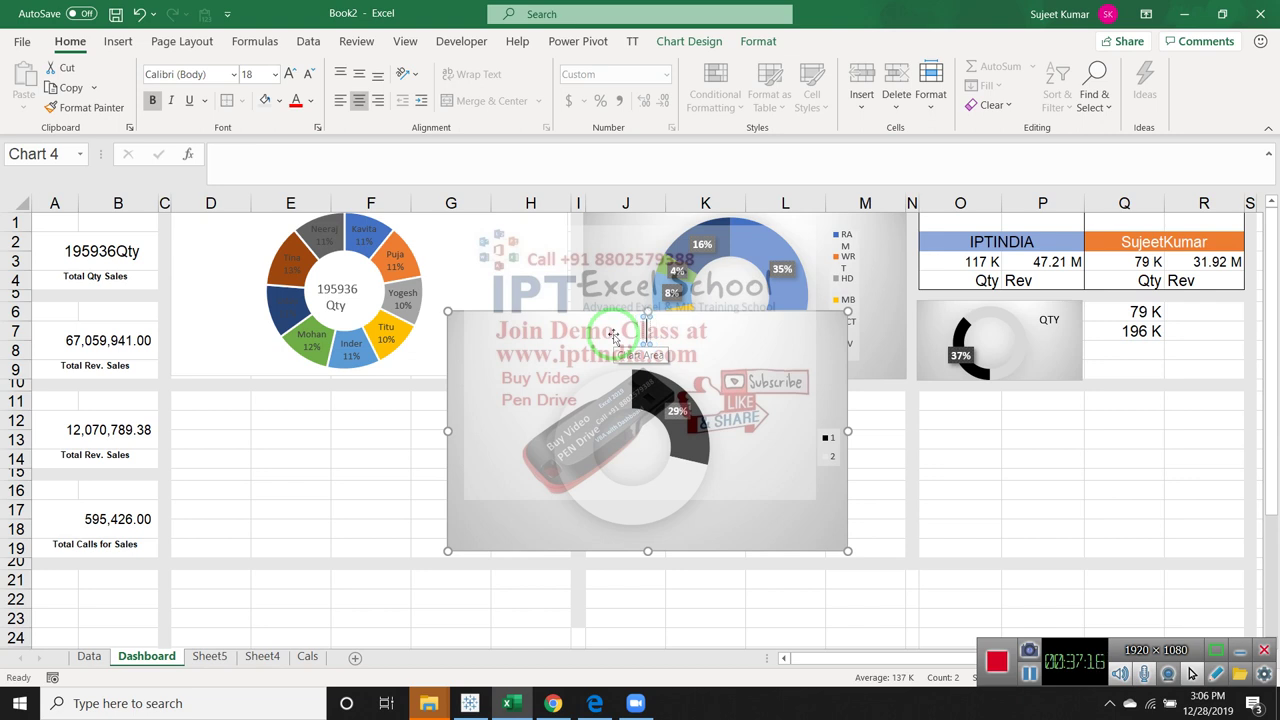
click(695, 402)
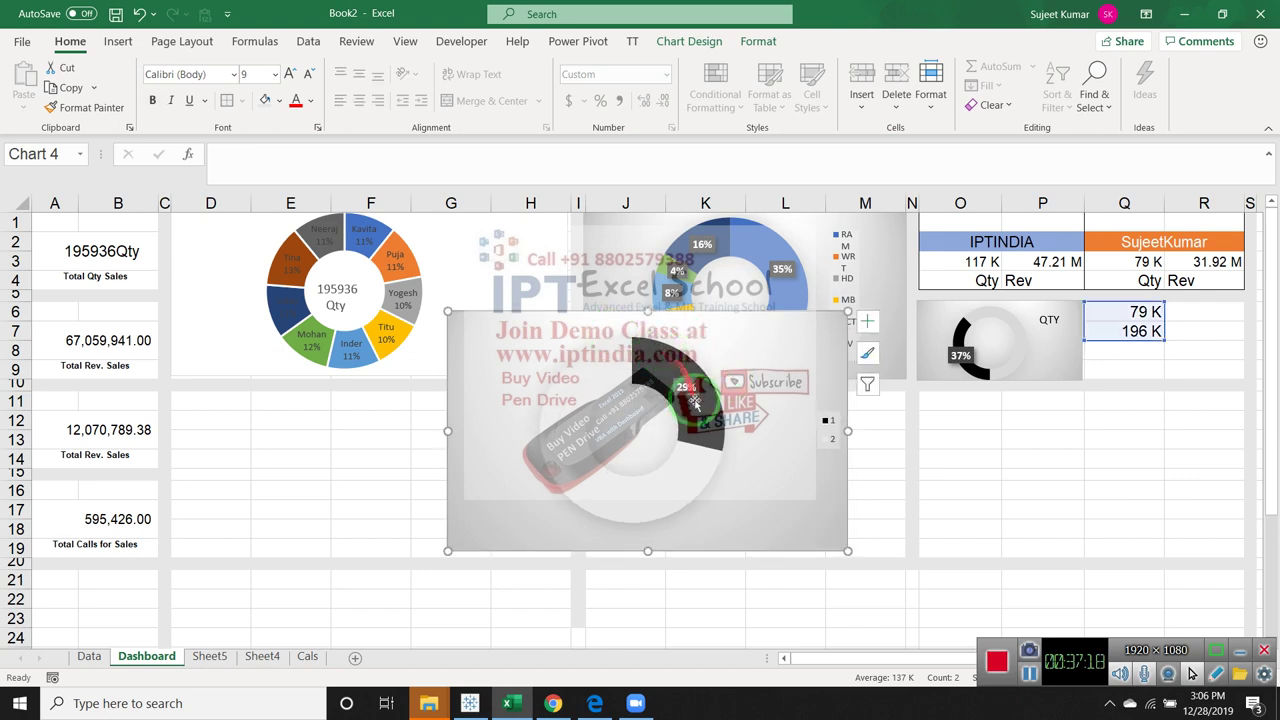
mouse_move(676, 487)
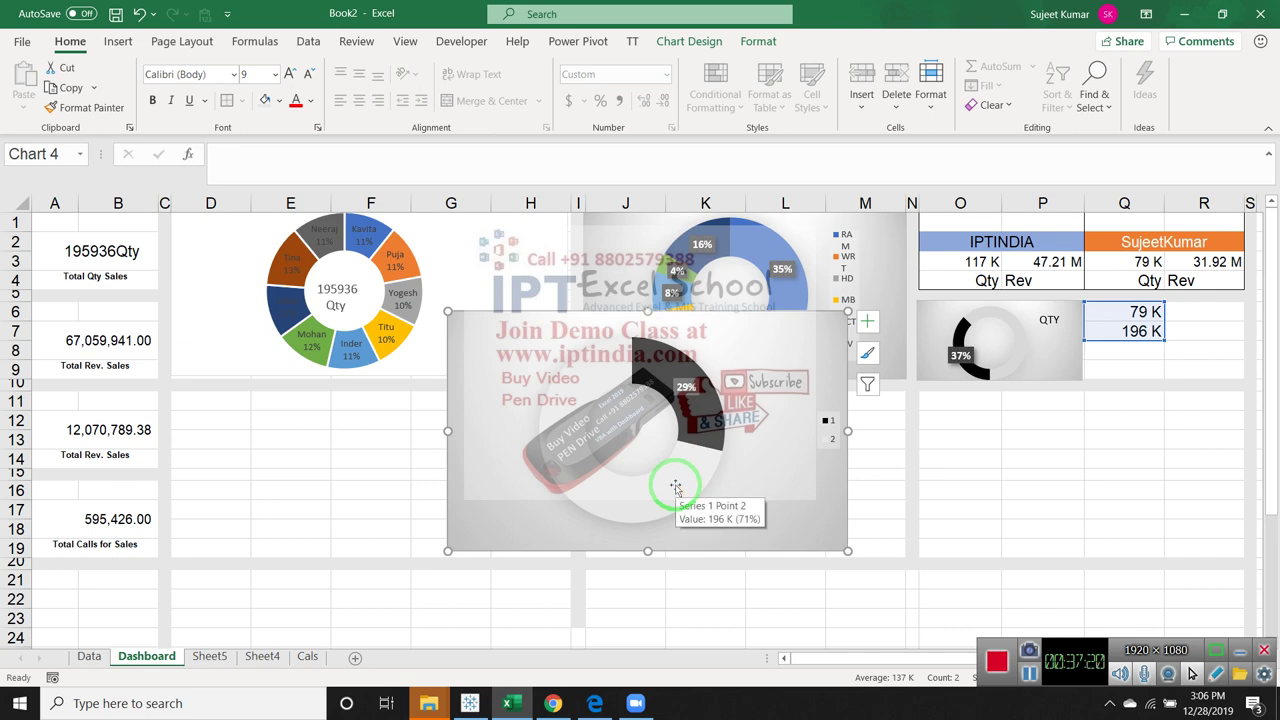
click(832, 445)
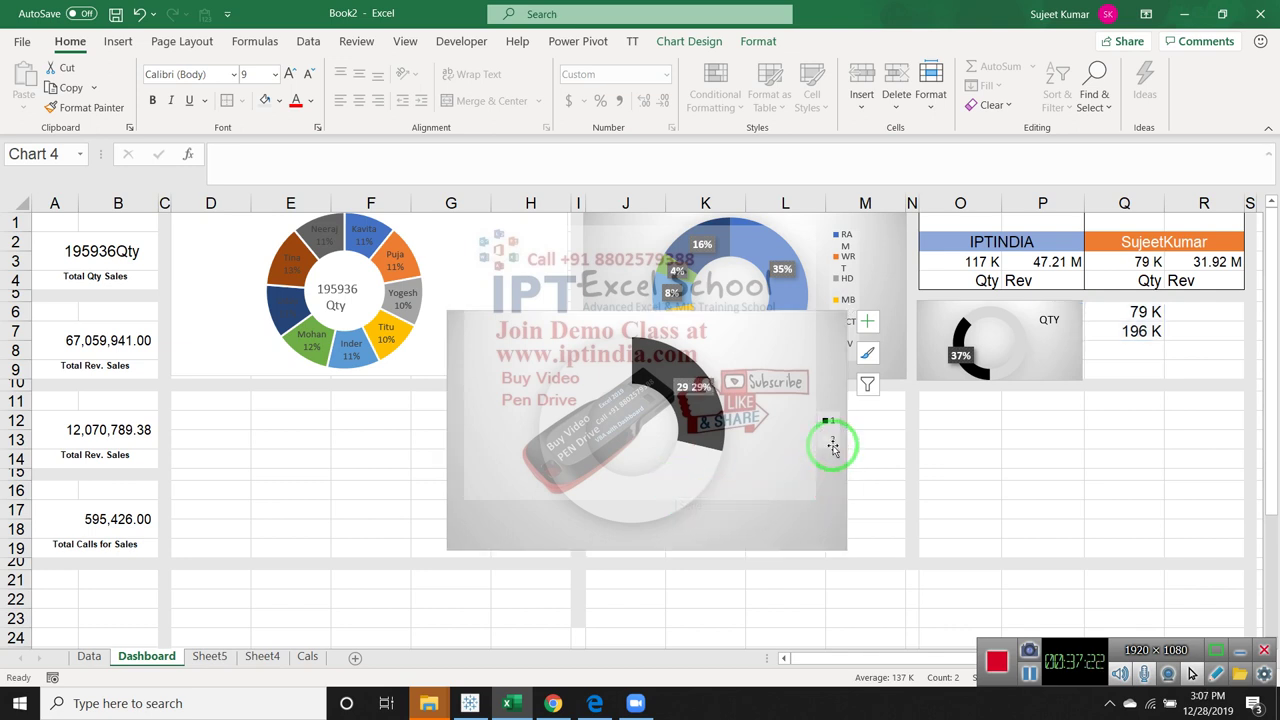
key(Delete)
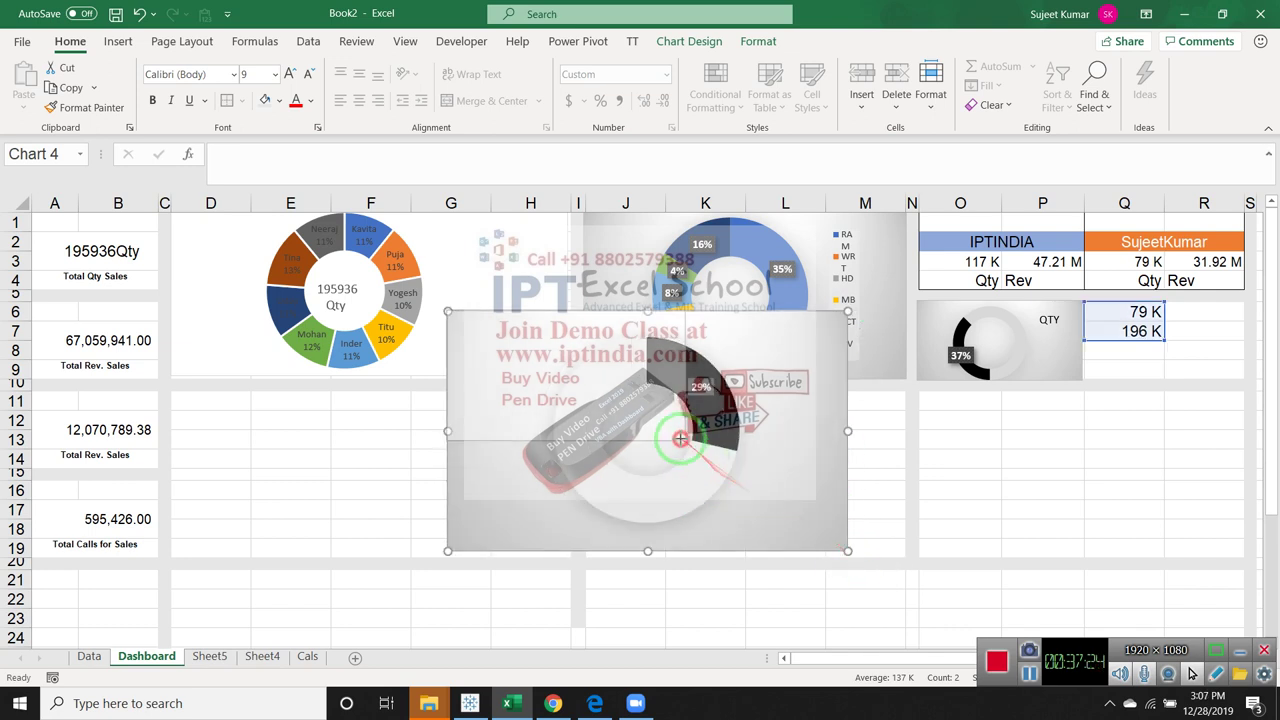
Move the second gauge chart right into the Q–R block and shrink it to fit
mouse_move(680, 438)
mouse_down()
mouse_move(1069, 381)
mouse_move(866, 381)
mouse_move(900, 410)
mouse_move(867, 339)
mouse_up()
click(920, 419)
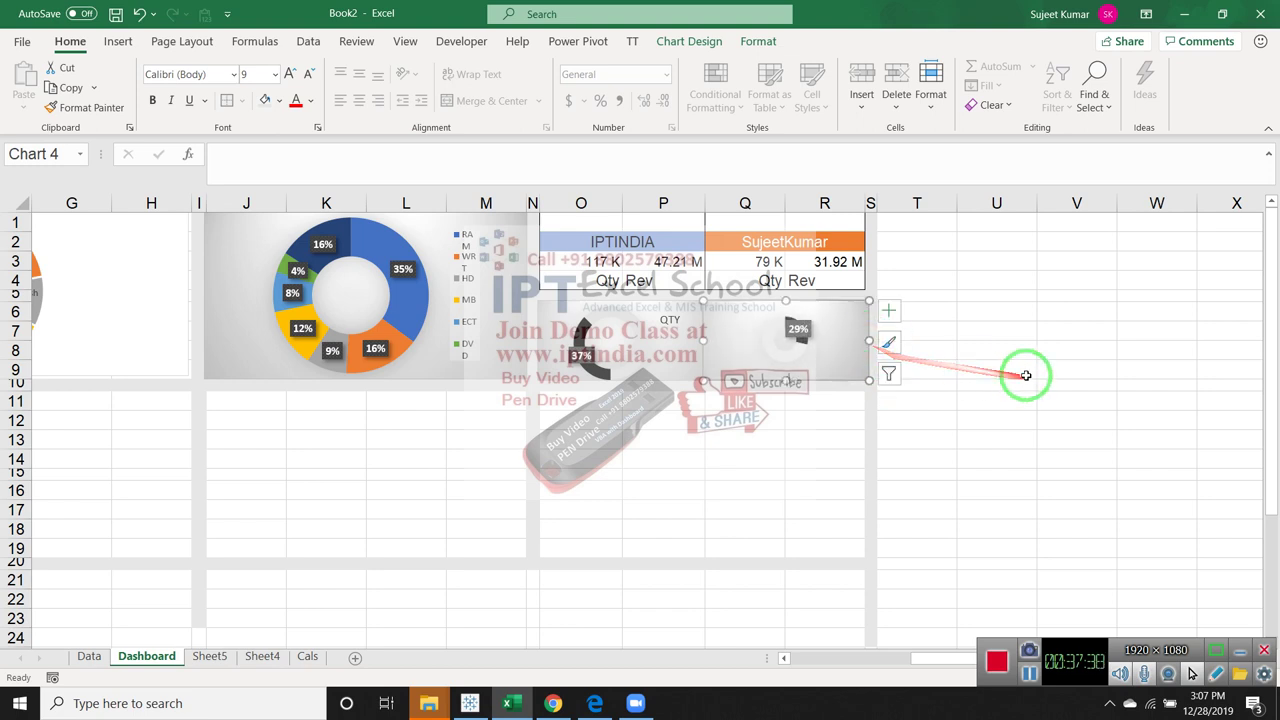
click(1018, 370)
Enlarge and reposition the doughnut plot area inside the chart, then deselect it
click(768, 356)
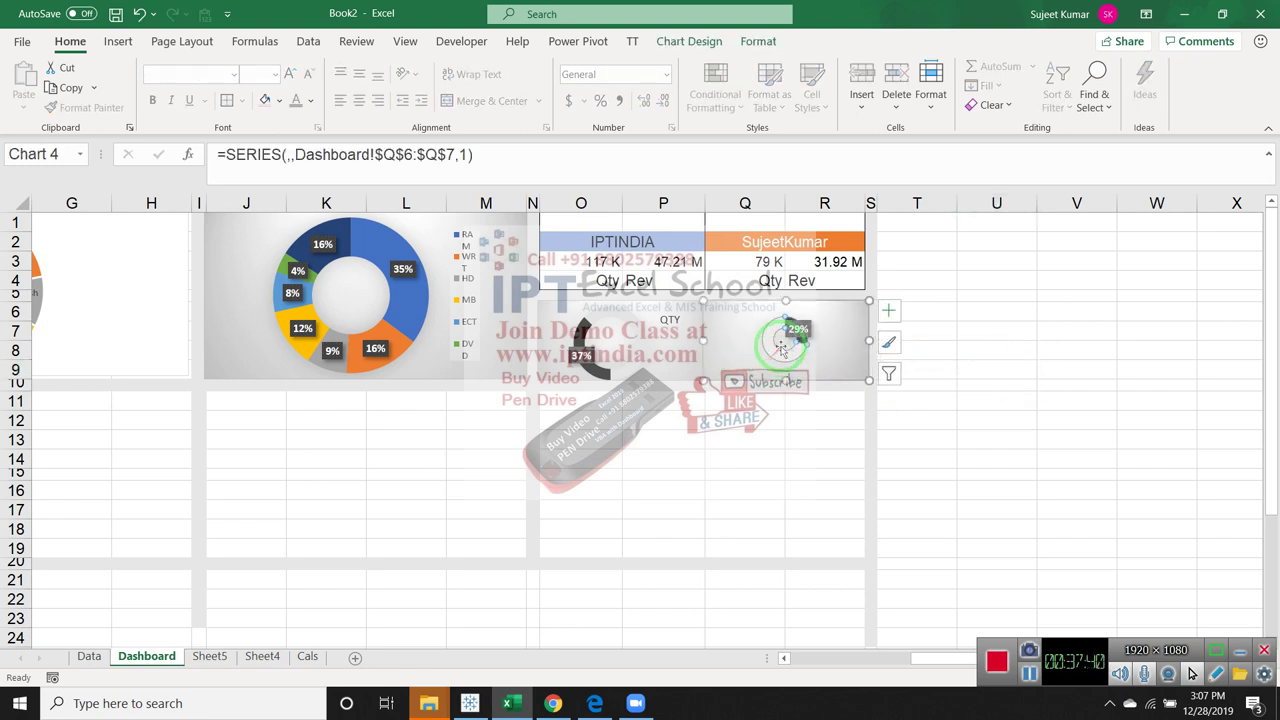
click(773, 362)
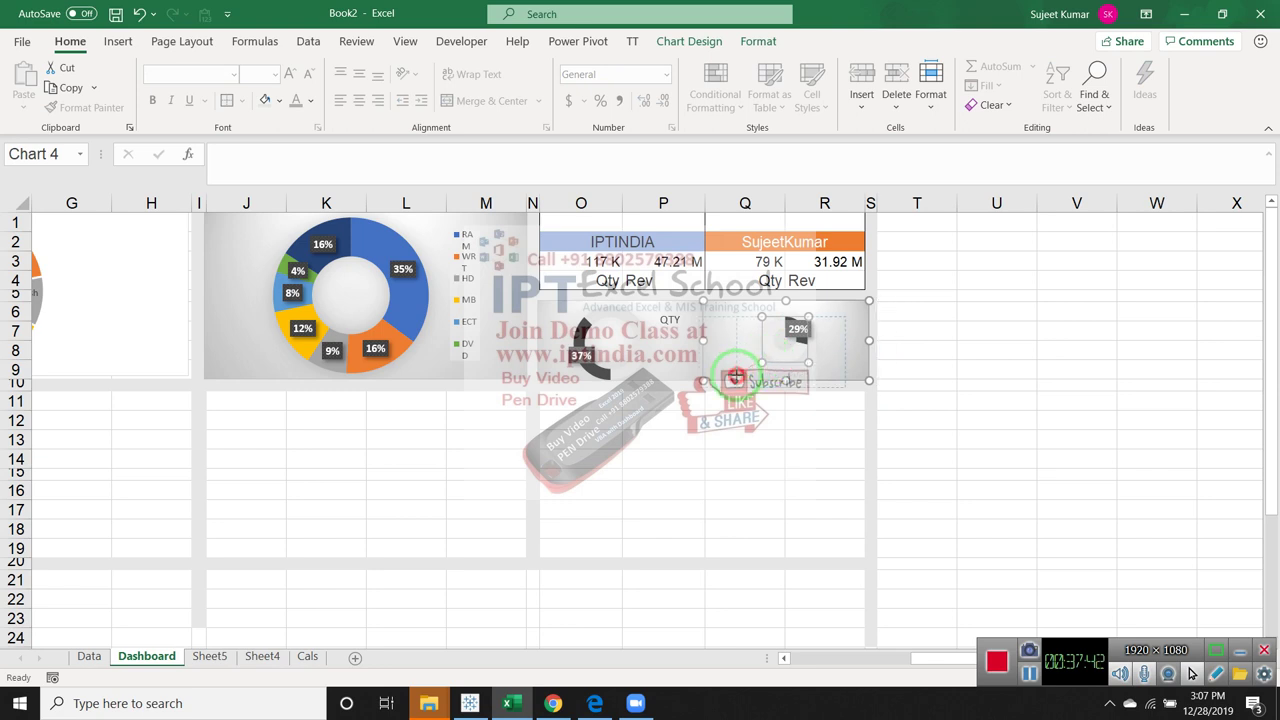
mouse_move(764, 359)
mouse_down()
mouse_move(803, 317)
mouse_move(981, 368)
mouse_up()
click(981, 368)
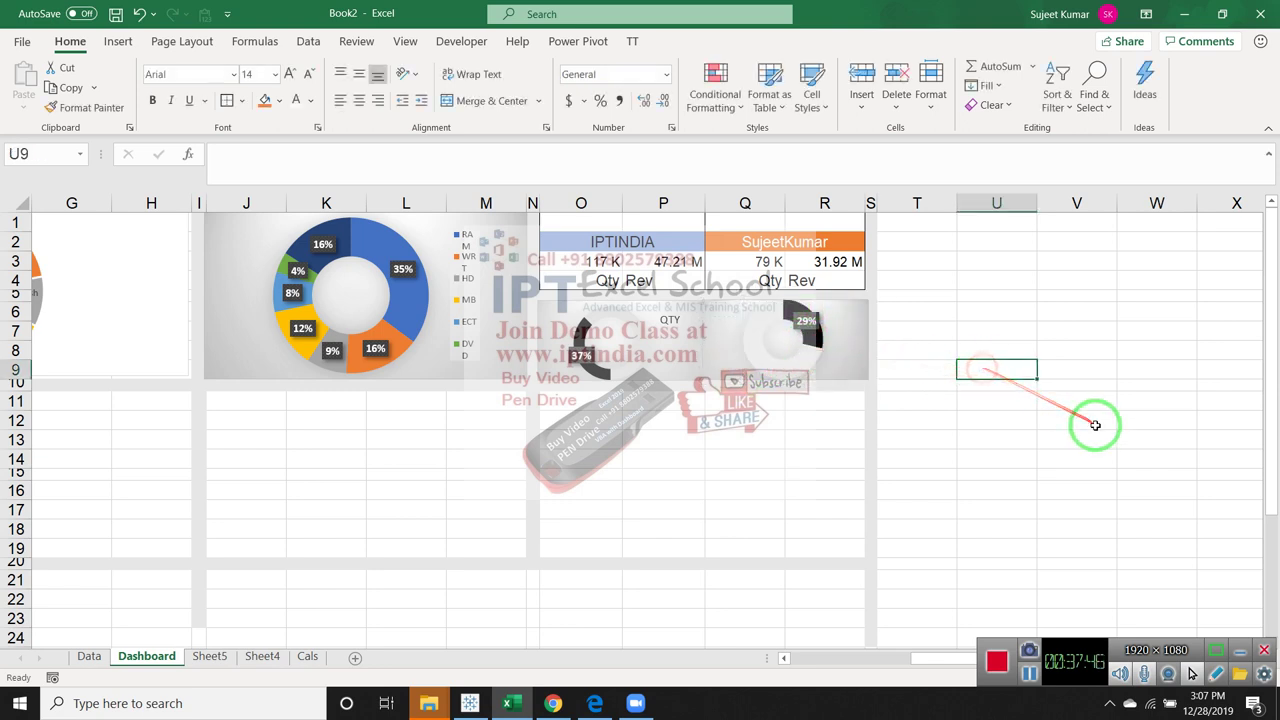
click(716, 452)
key(Left)
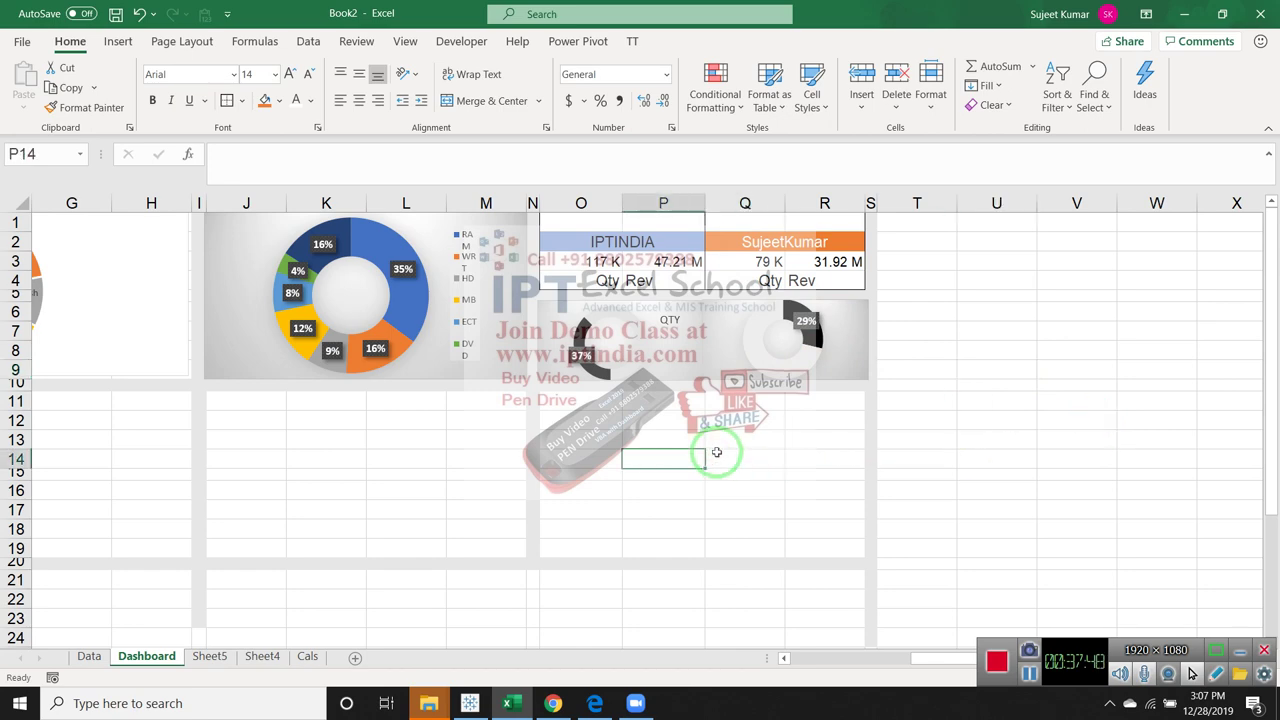
key(Left)
key(Left)
key(Left)
key(Left)
key(Left)
key(Left)
key(Left)
key(Left)
key(Left)
key(Left)
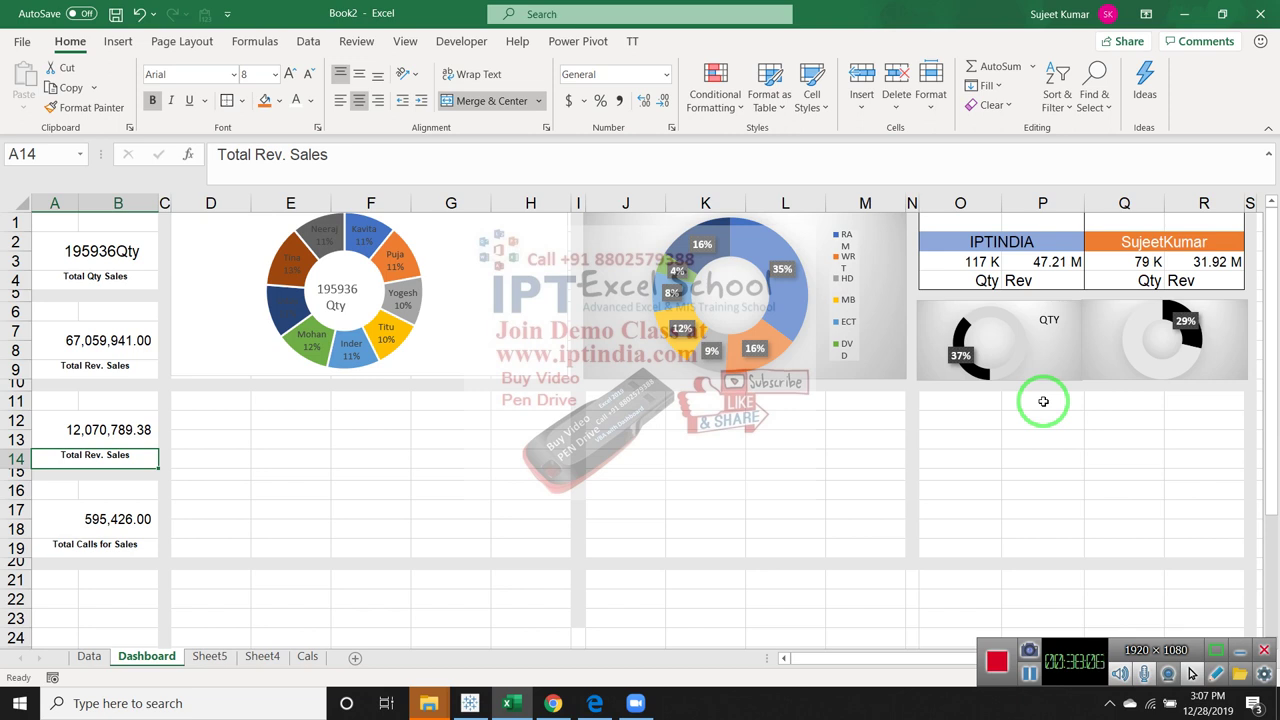
Save the workbook with Ctrl+S under the file name Dashboard in the chosen folder
key(ctrl+s)
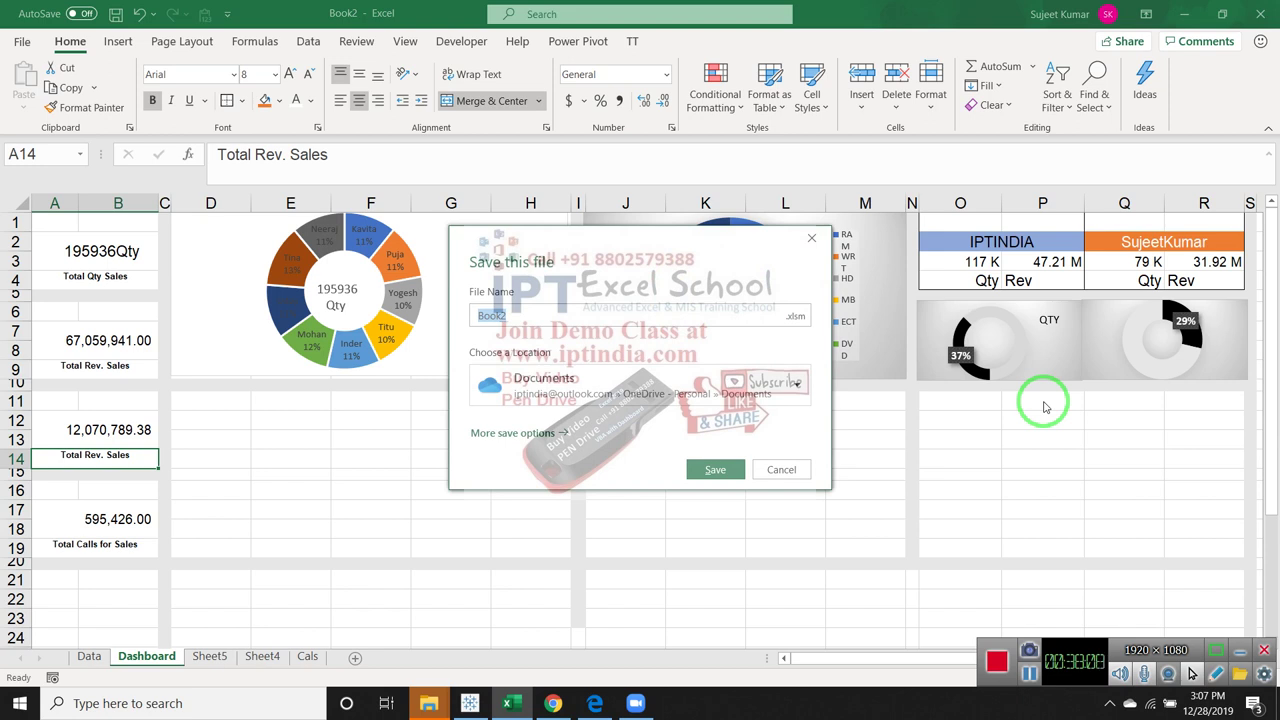
key(BackSpace)
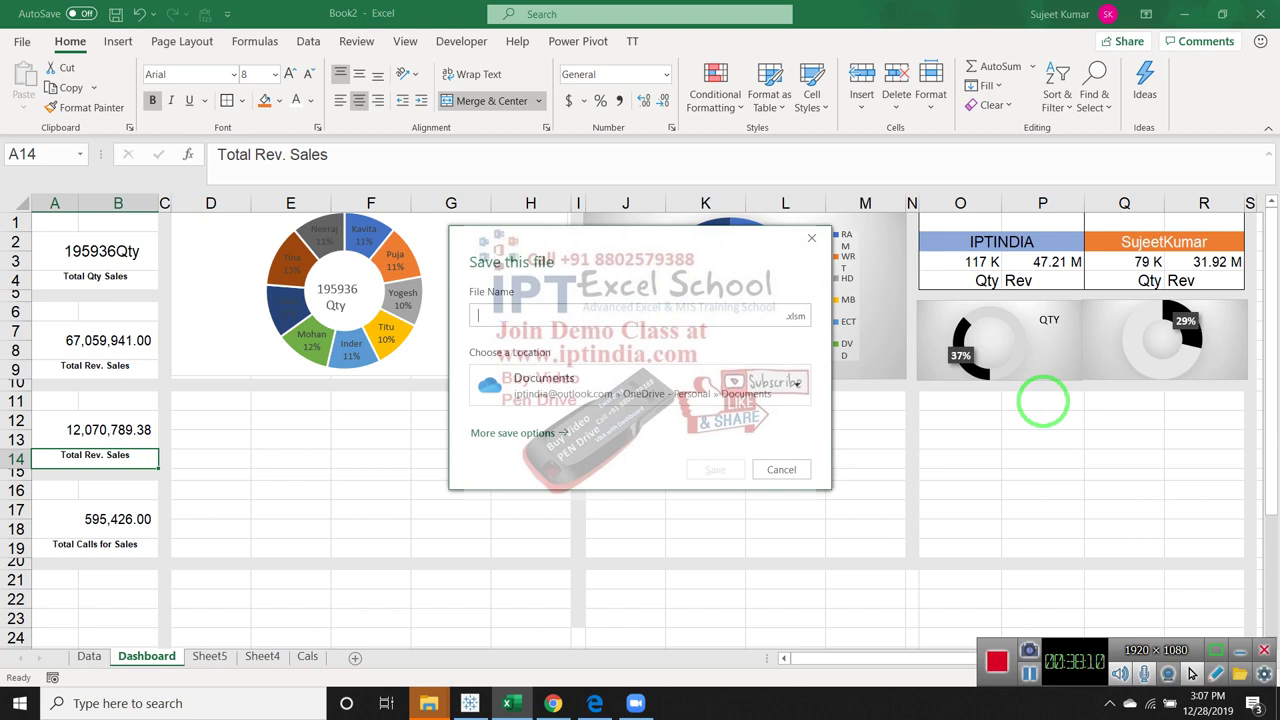
text(S)
key(BackSpace)
key(BackSpace)
text(Dashboard)
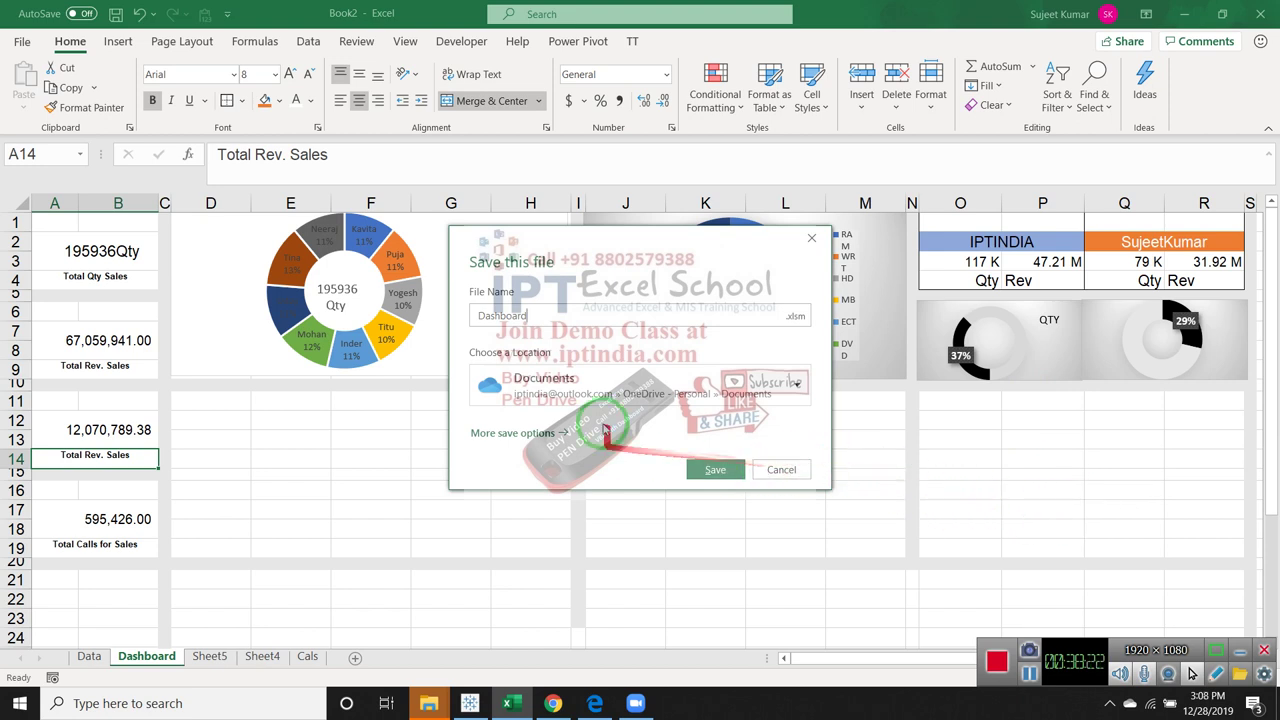
click(600, 390)
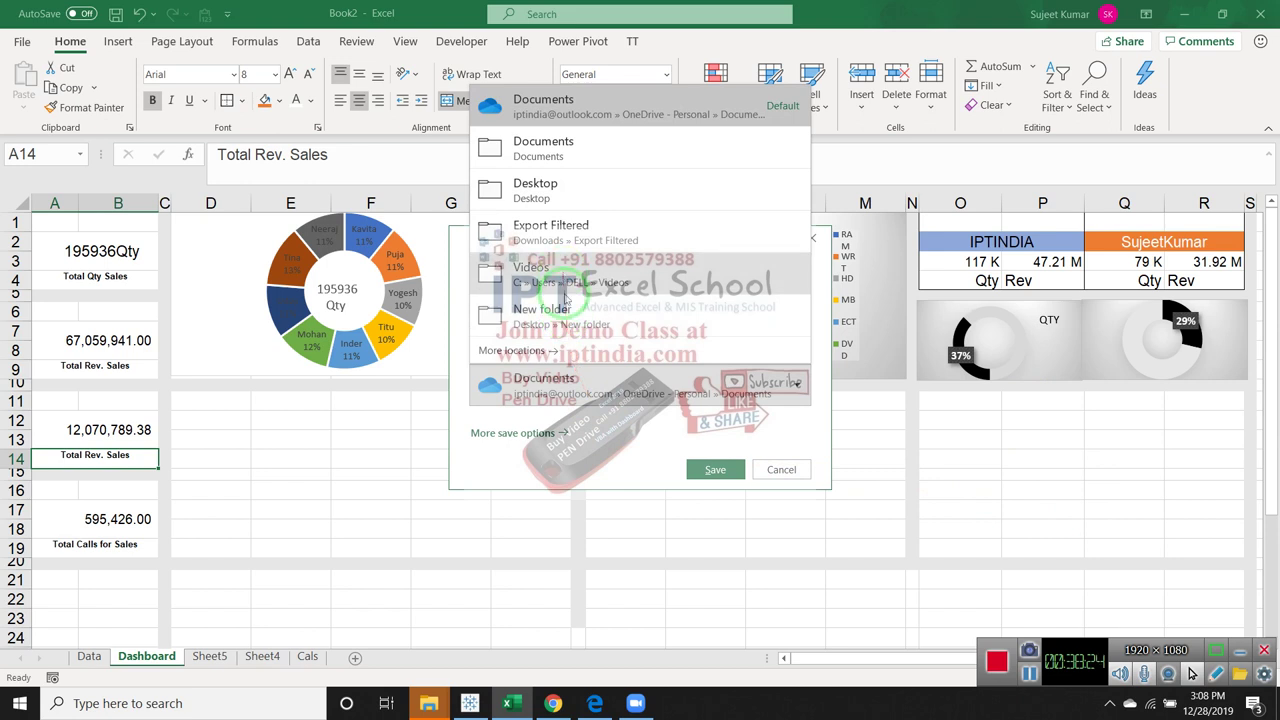
click(545, 312)
click(715, 469)
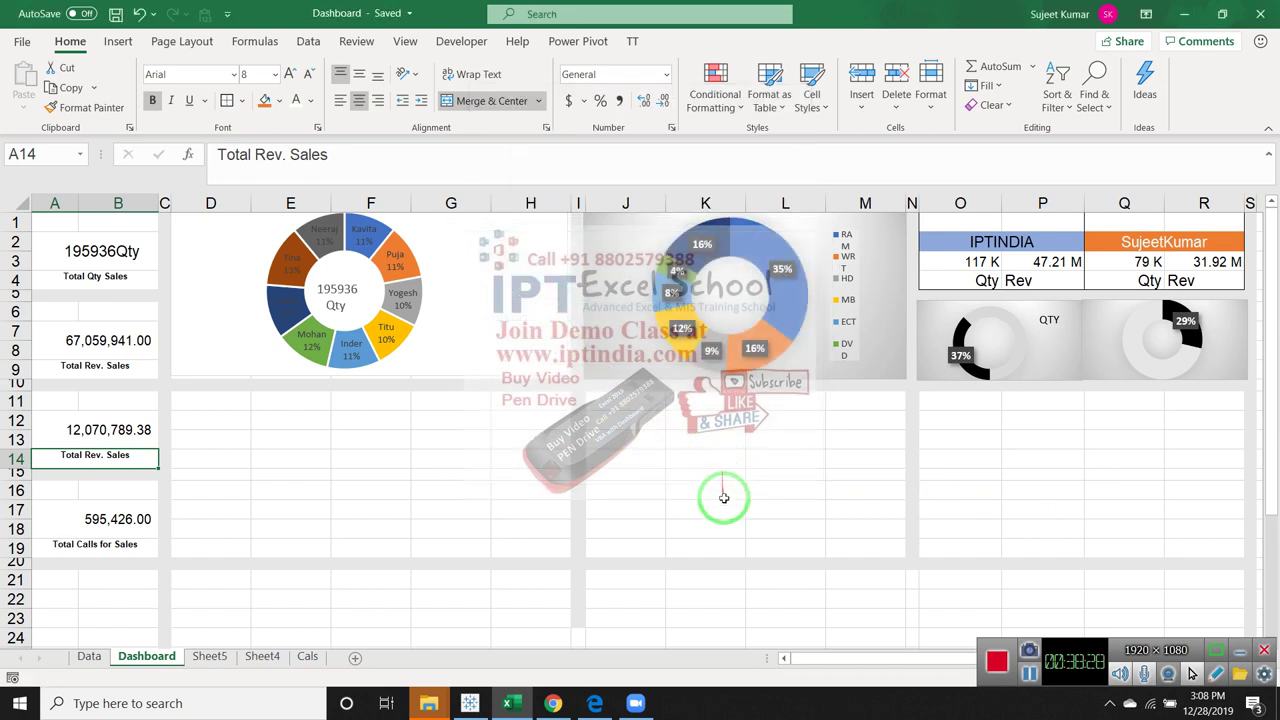
Hide the sheet gridlines from Page Layout so the dashboard sits on a plain background
scroll(708, 488, down, 5)
scroll(707, 490, up, 5)
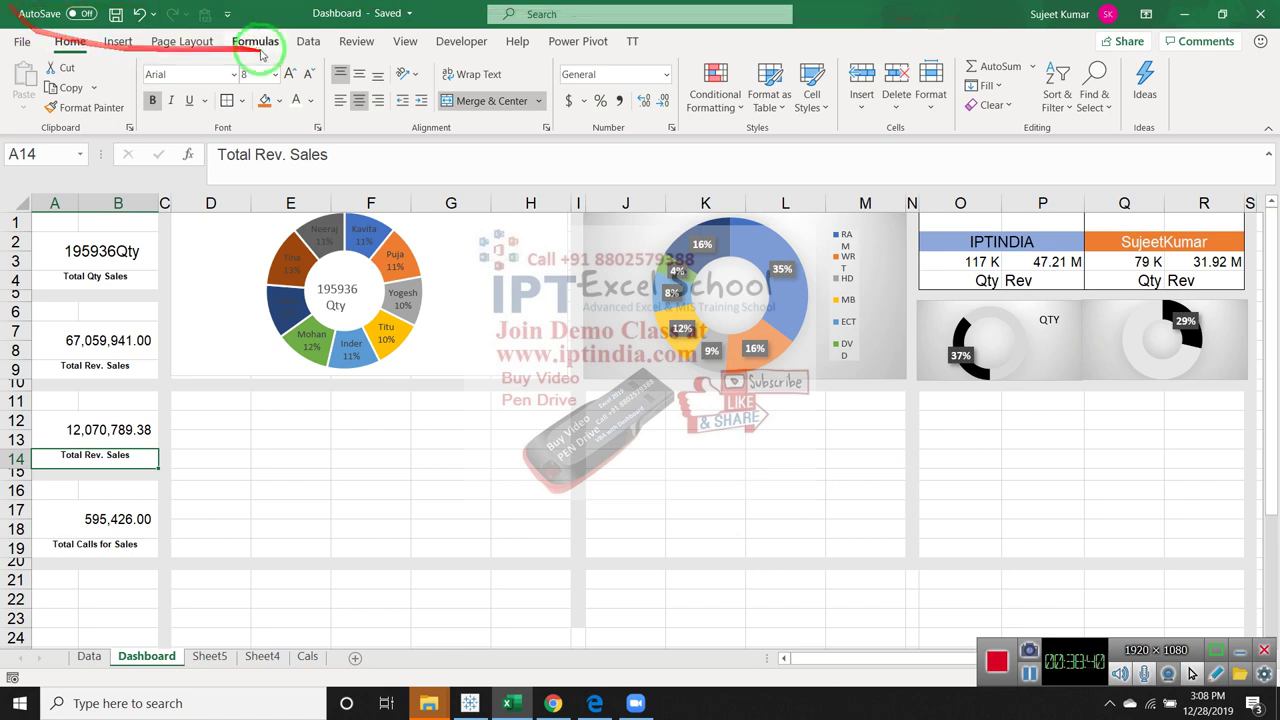
click(218, 48)
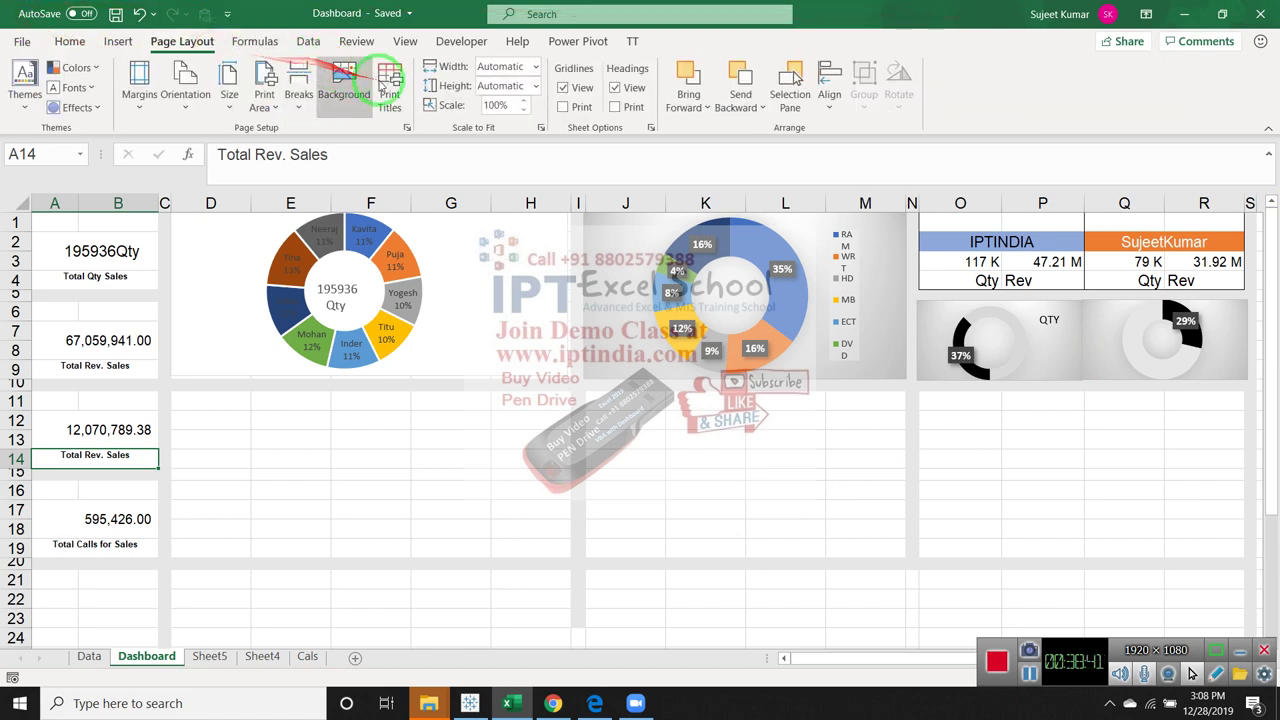
click(563, 88)
click(710, 432)
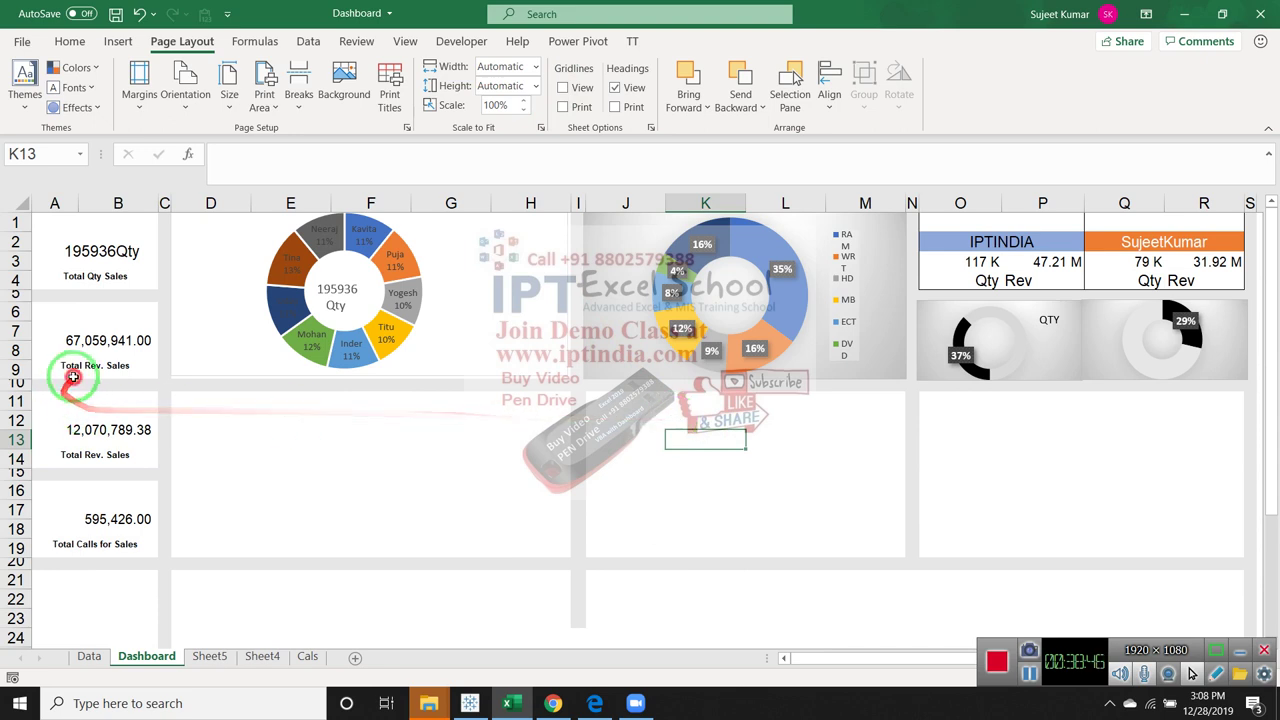
Check the revenue and Qty total formulas, then close Excel saving the changes
click(86, 368)
click(87, 431)
click(115, 253)
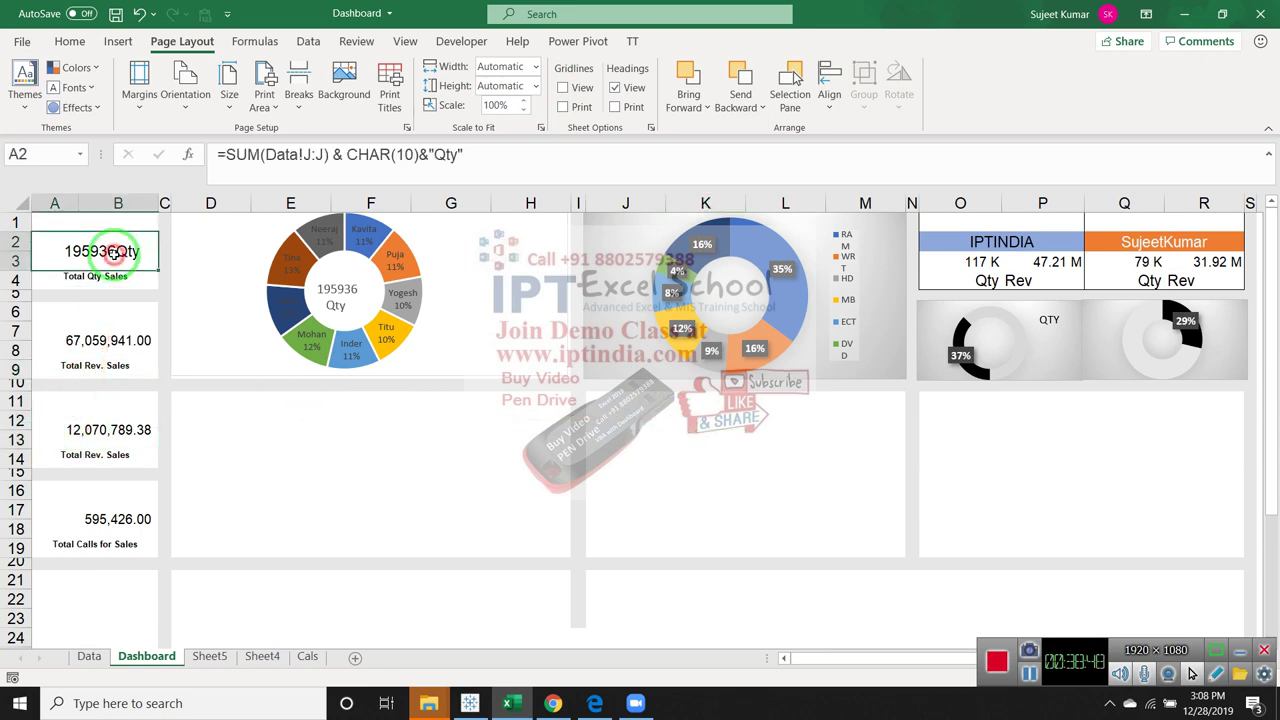
click(466, 437)
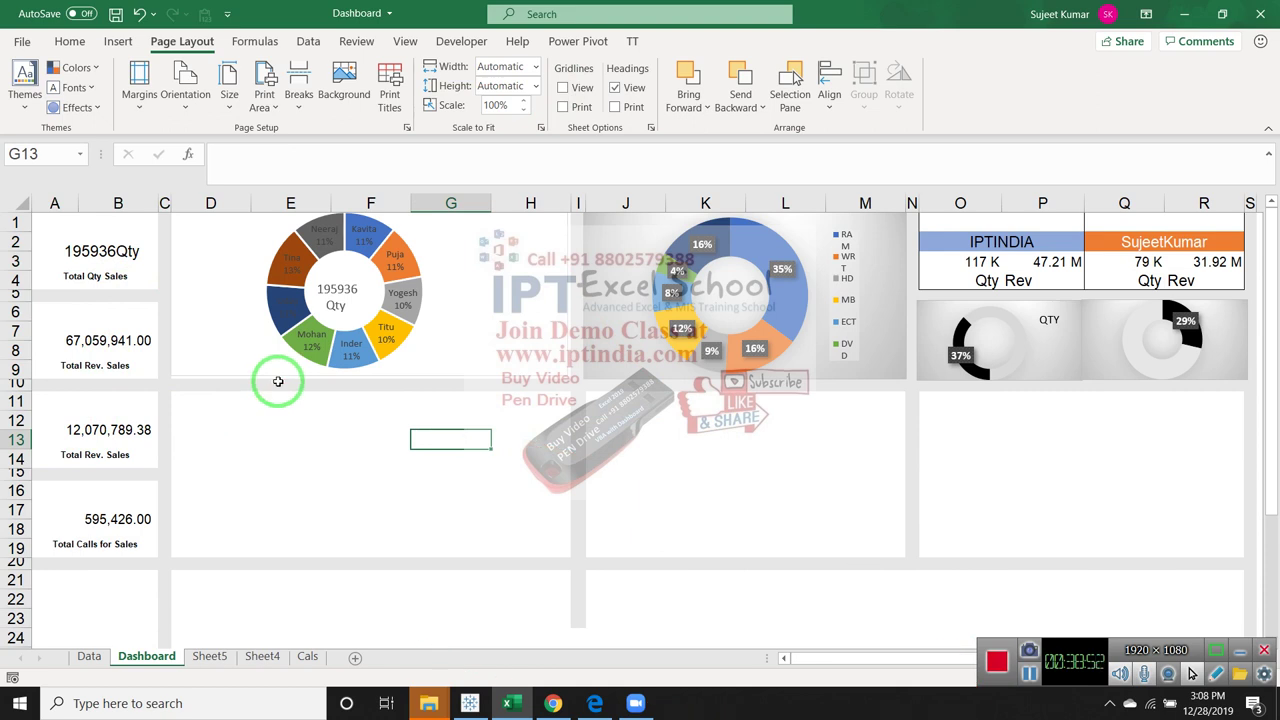
click(1262, 14)
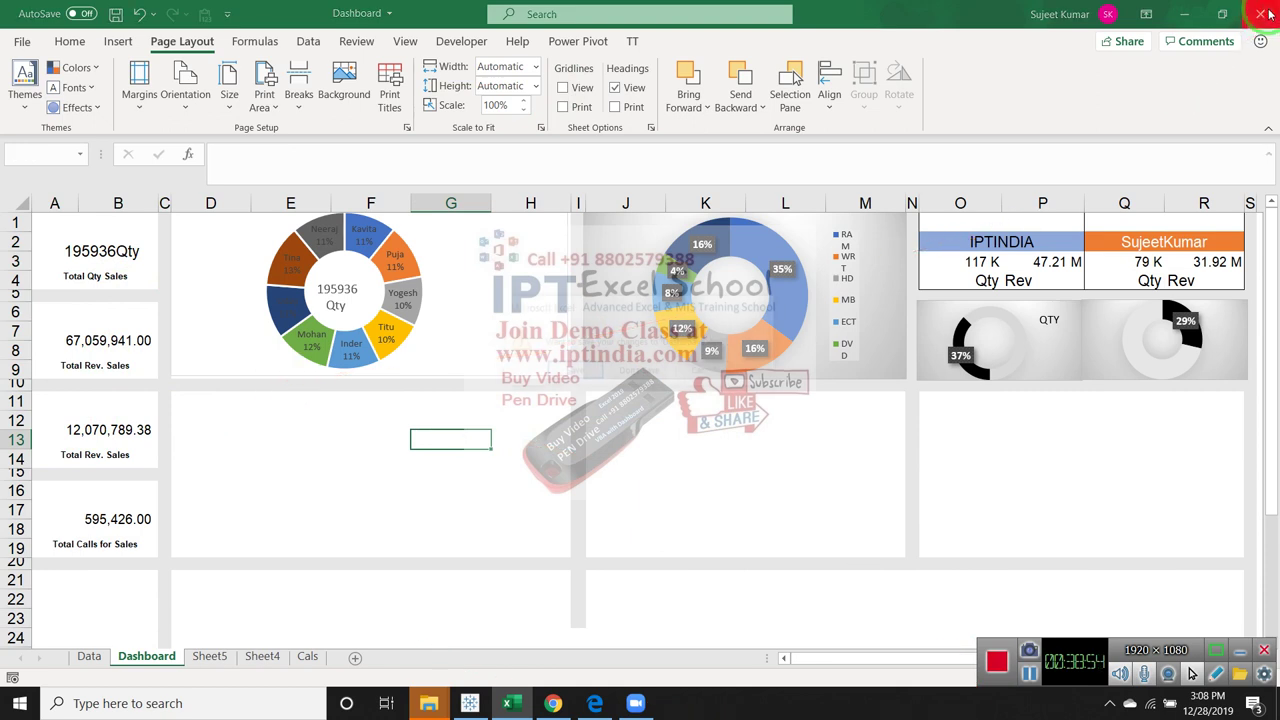
click(577, 372)
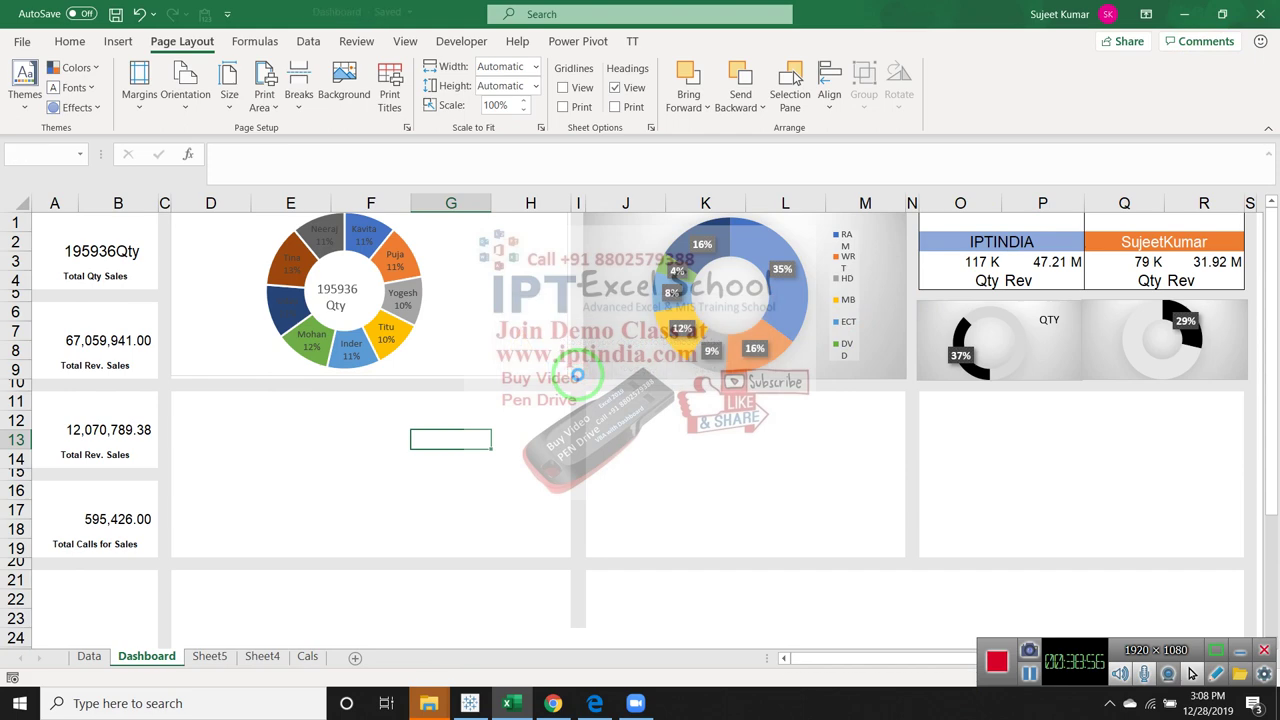